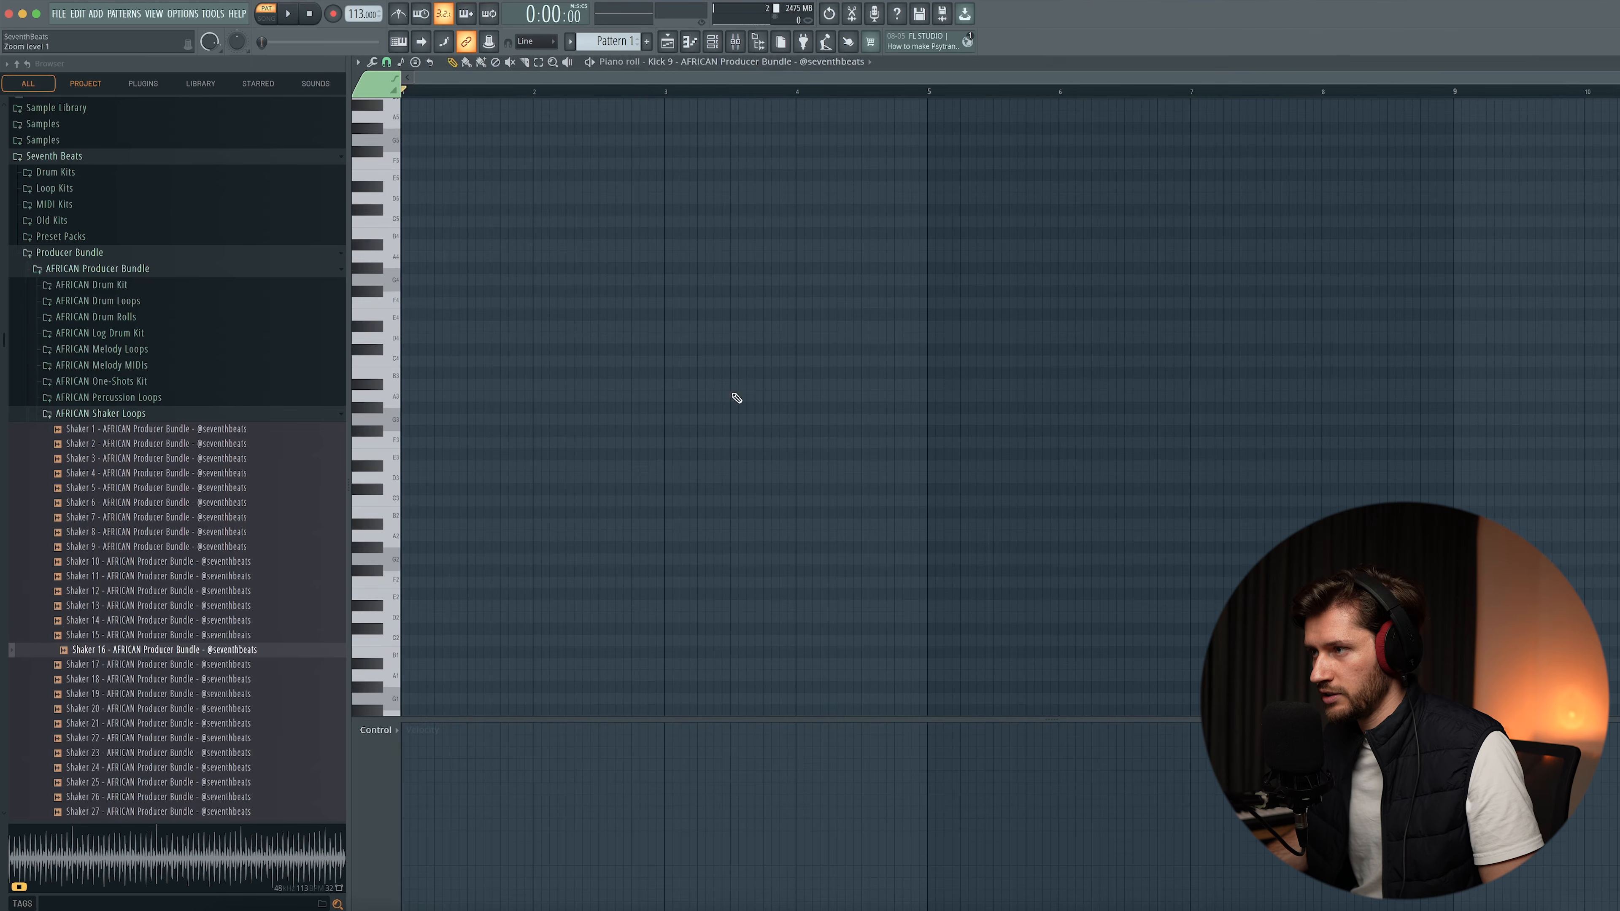
- Write a three-hit C5 kick pattern in bar 1, with notes on steps 1, 4 and 13
scroll(423, 408, up, 4)
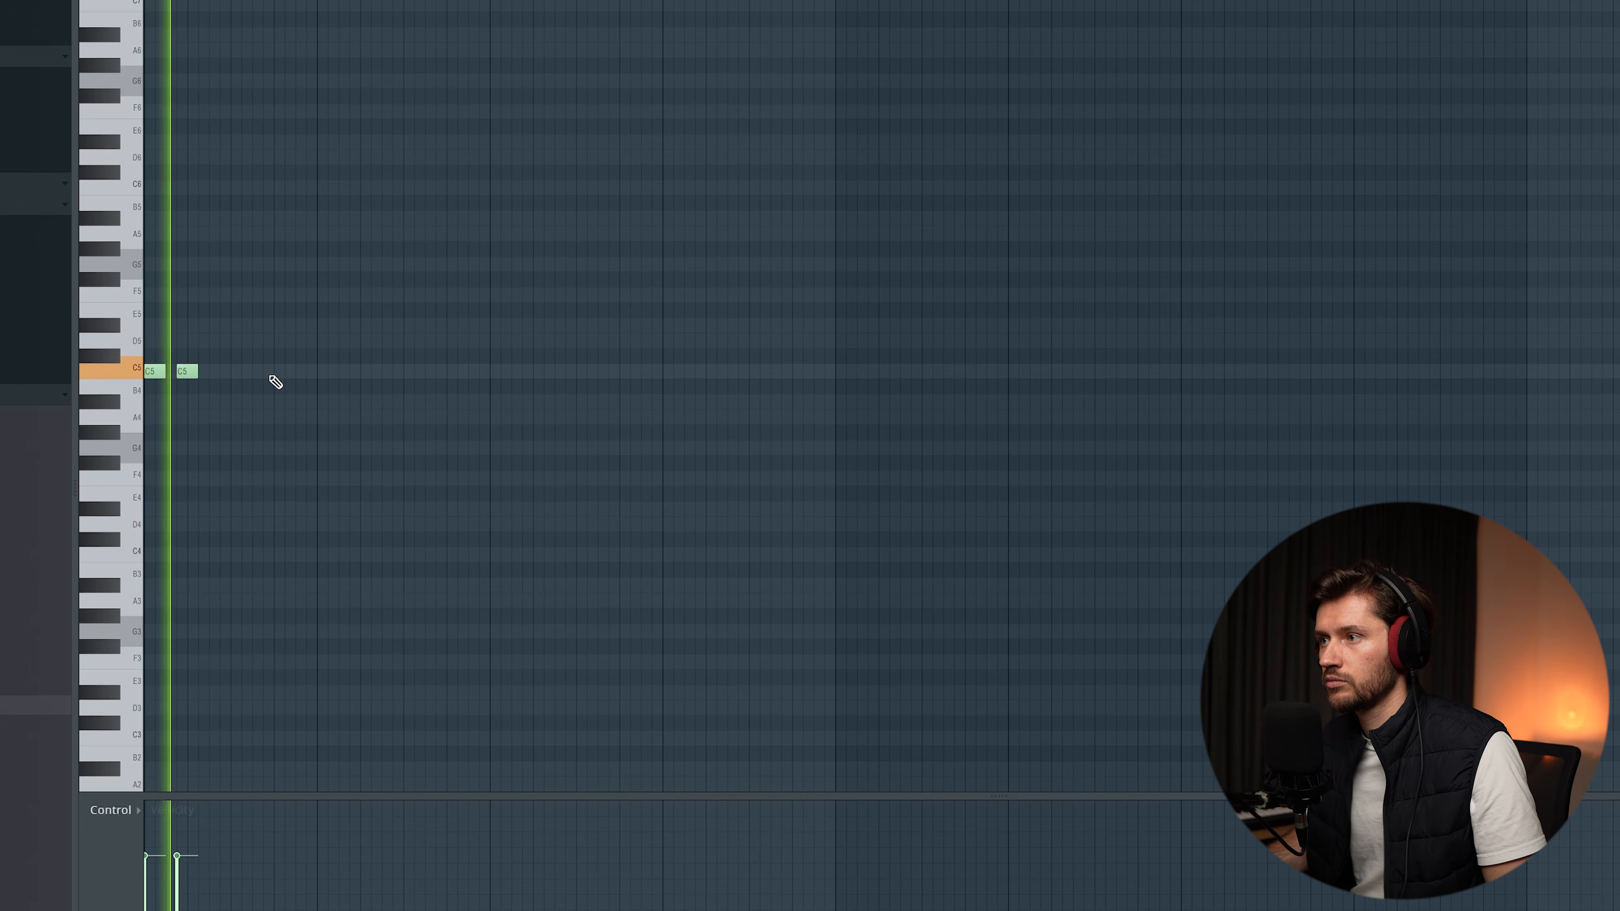
click(504, 396)
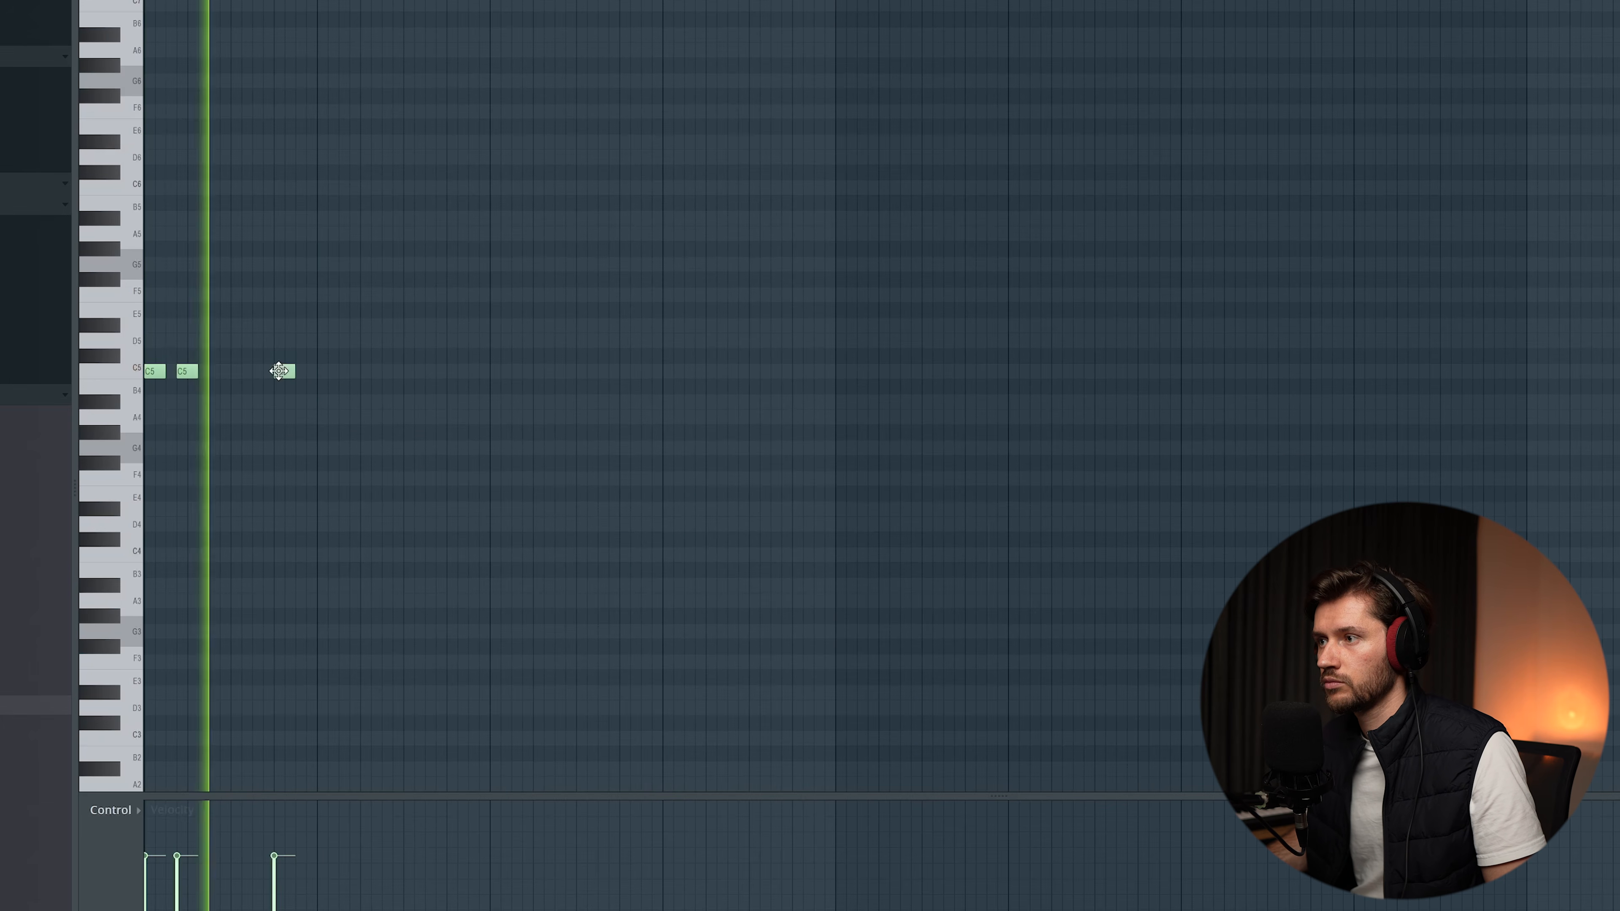
key(space)
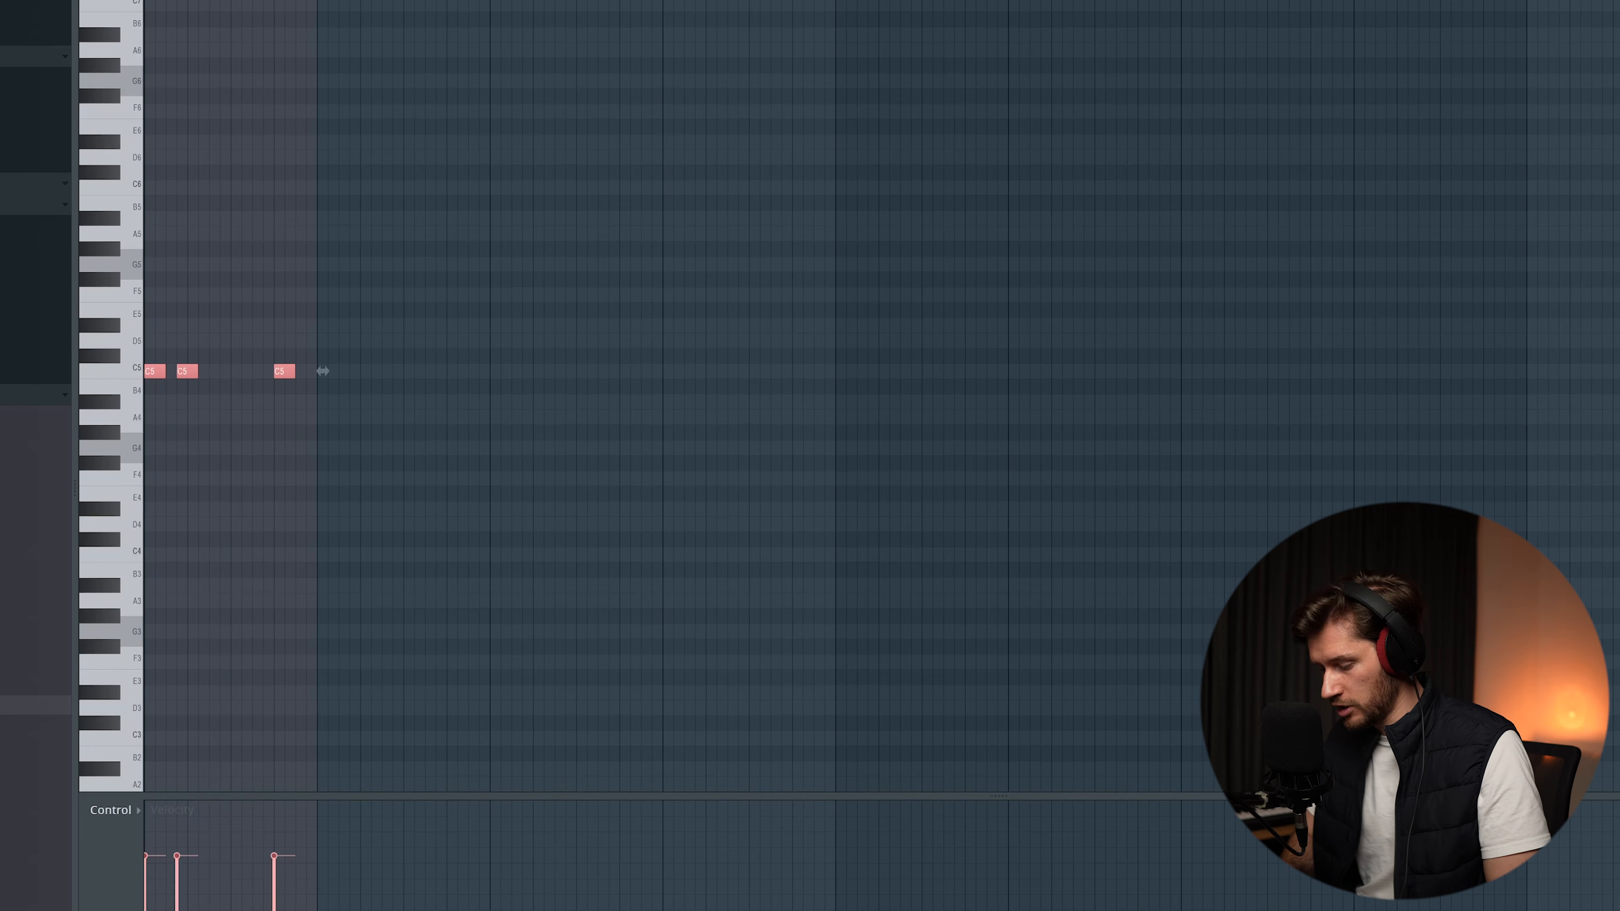
- Duplicate the one-bar kick pattern seven times so it fills bars 1 through 8
key(ctrl+b)
key(ctrl+b)
key(ctrl+b)
key(ctrl+b)
key(ctrl+b)
key(ctrl+b)
key(ctrl+b)
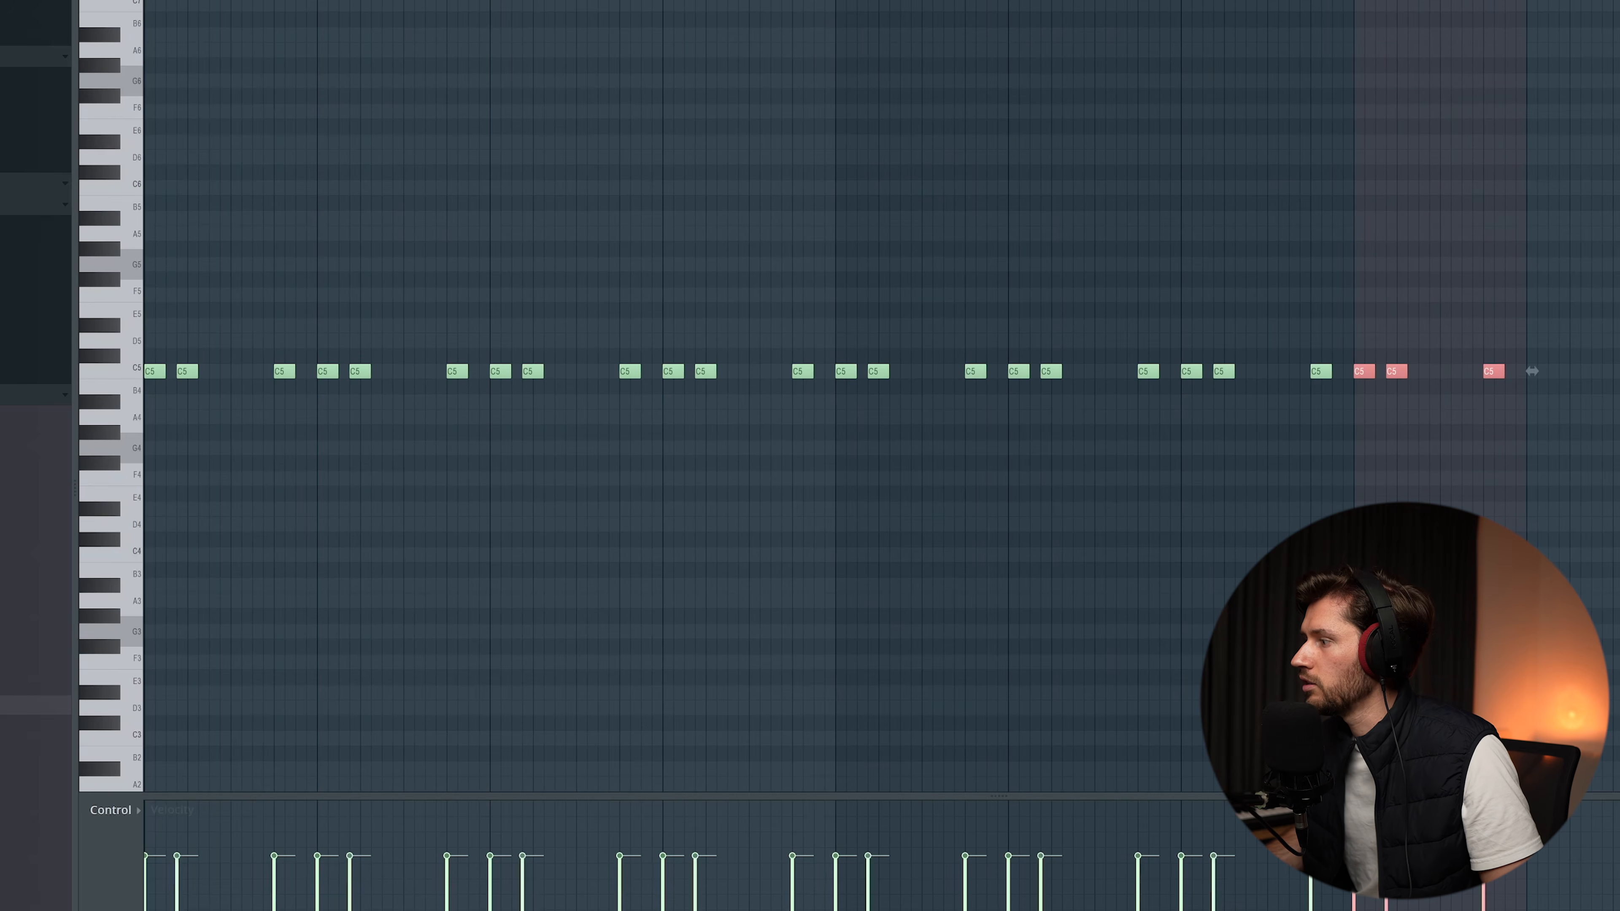
key(space)
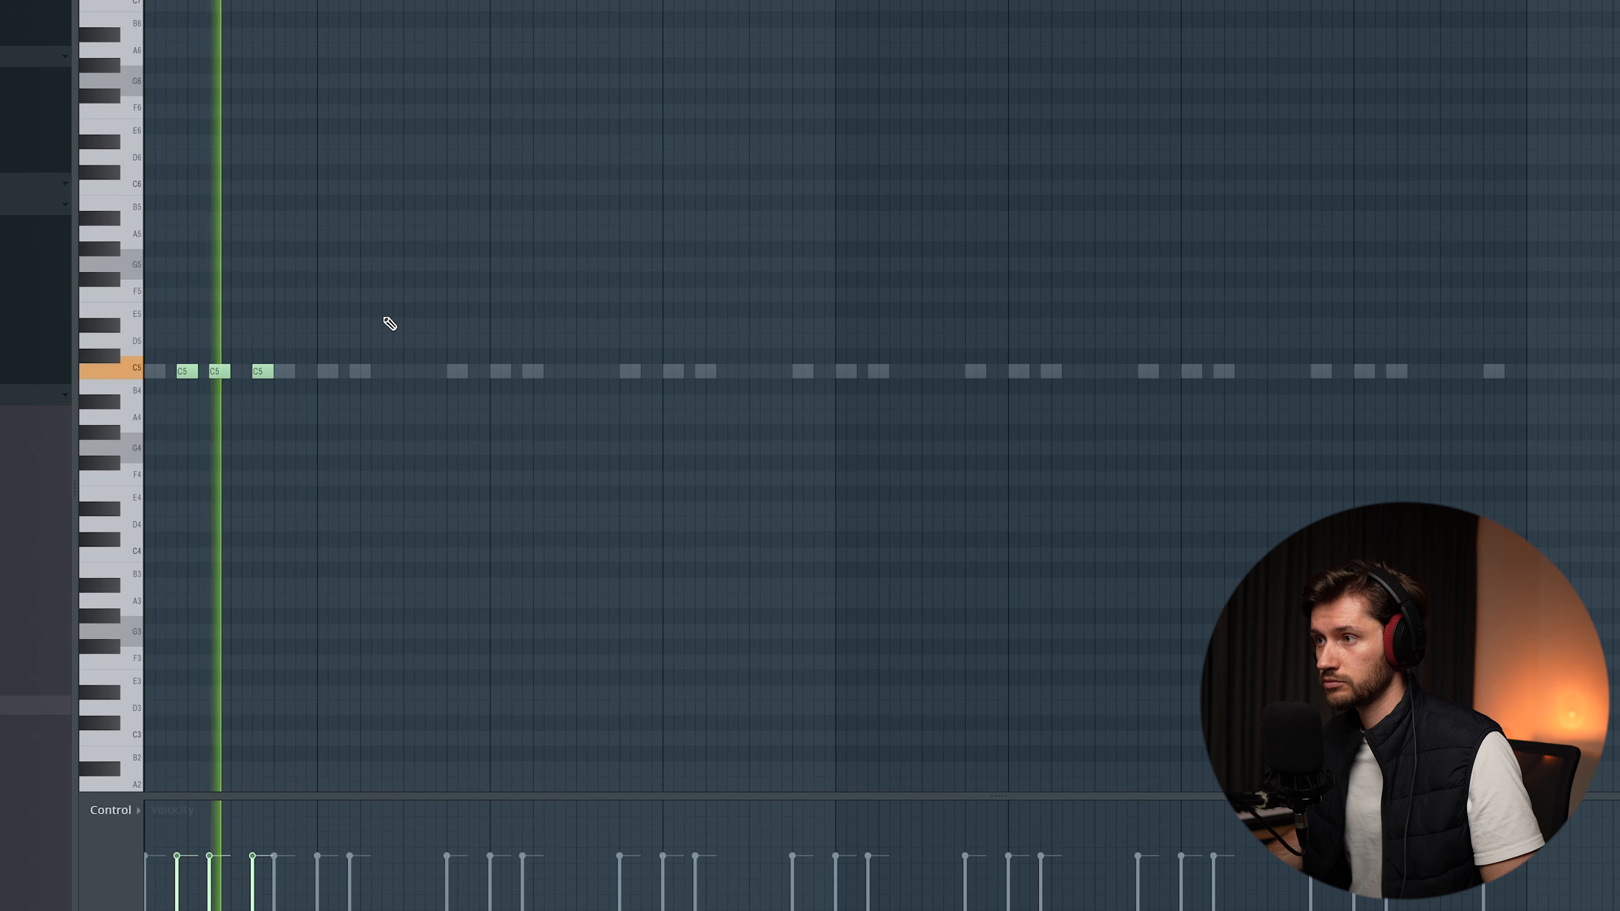
- Copy the rim pattern into bar 2 without its last hit, and repeat the two-bar phrase through bar 8
key(space)
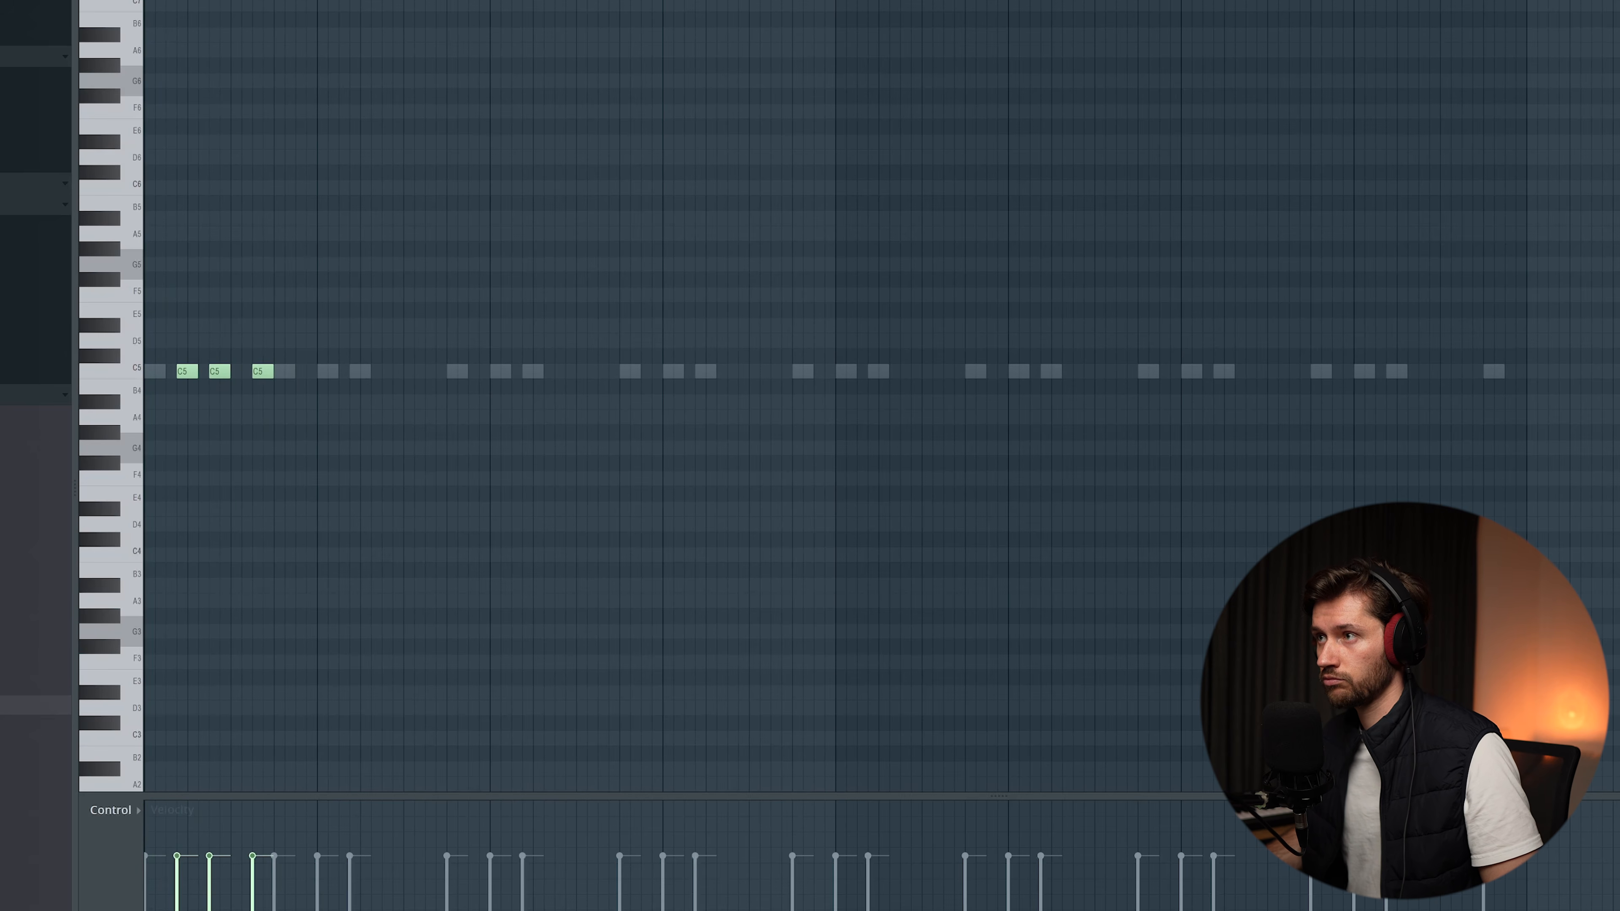
key(ctrl+b)
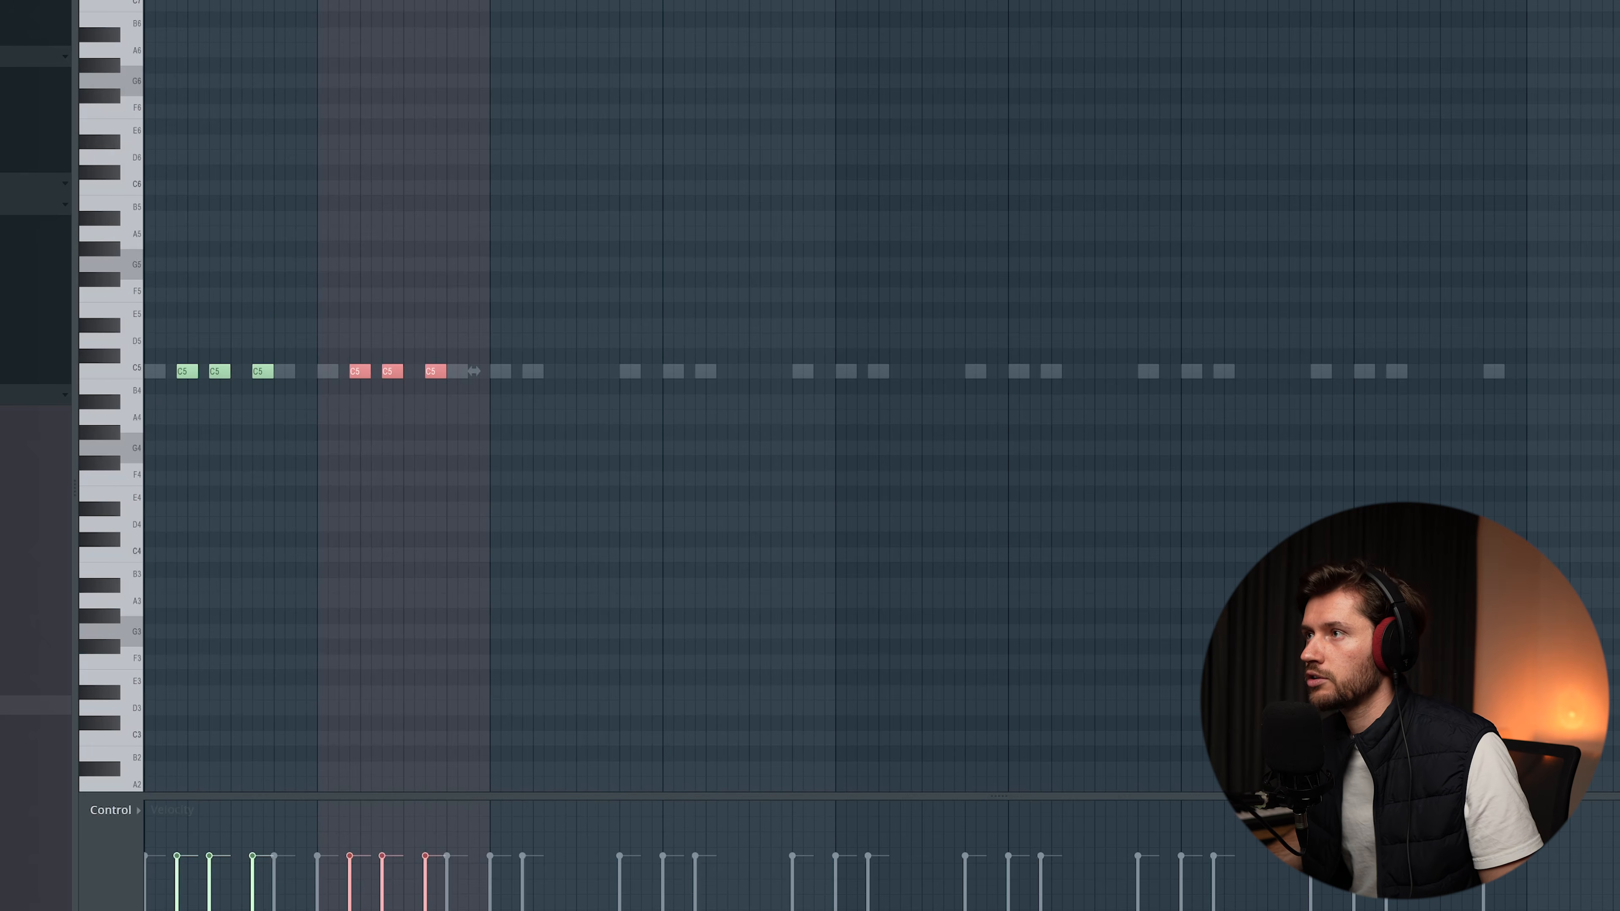
key(ctrl+a)
key(ctrl+b)
key(ctrl+b)
key(ctrl+b)
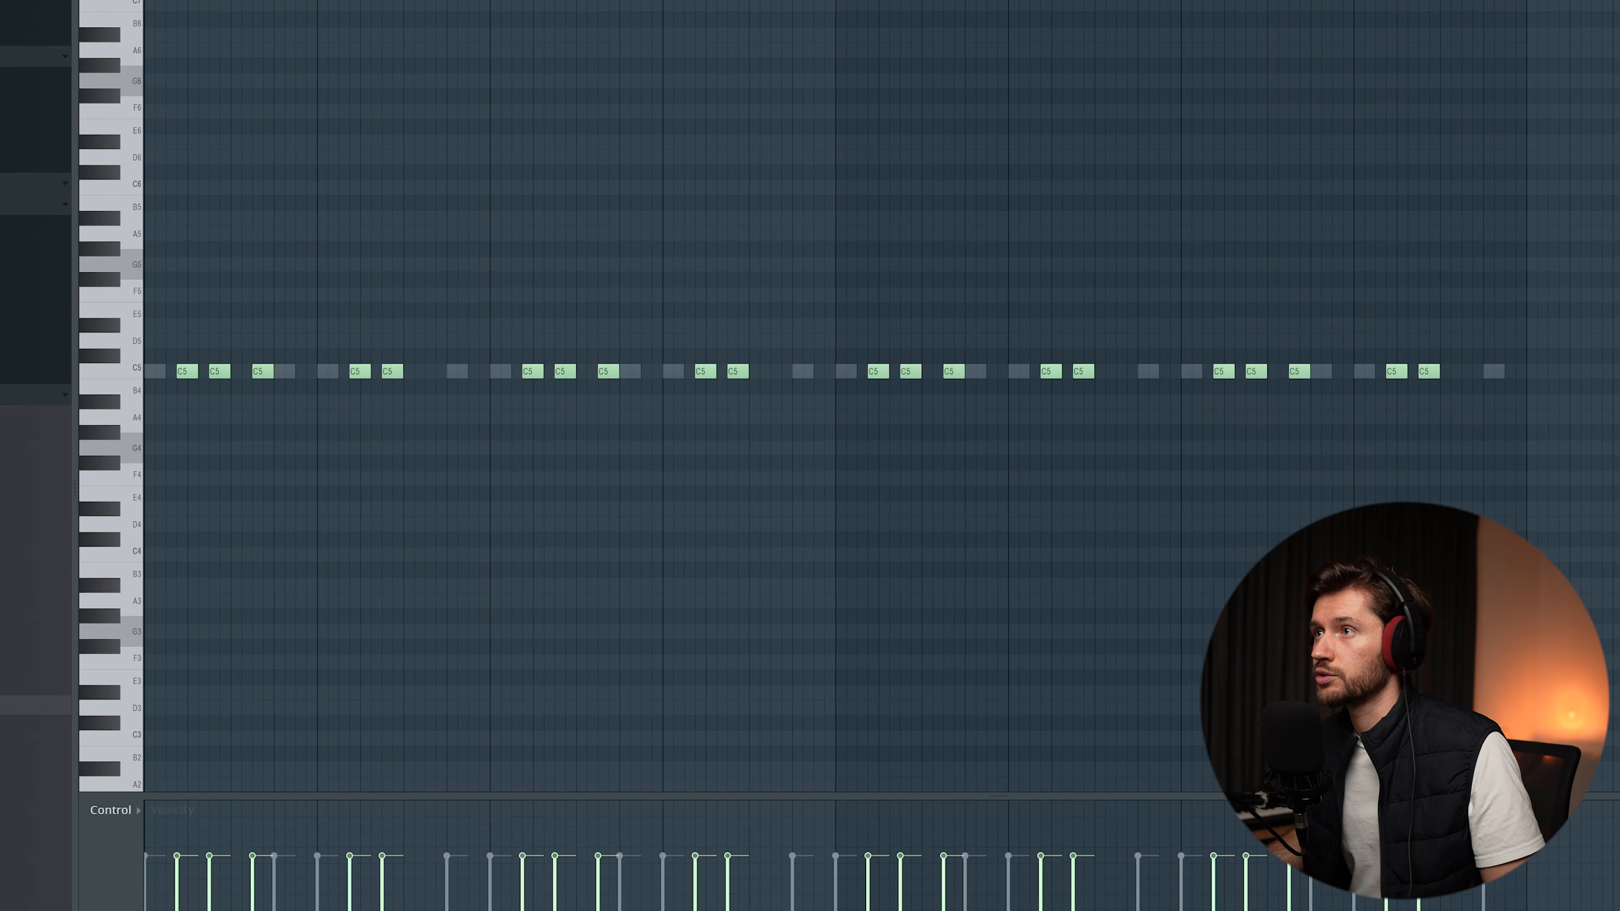
- Randomize the rim notes' velocity slightly with bipolar variation, and play back the pattern
key(alt+r)
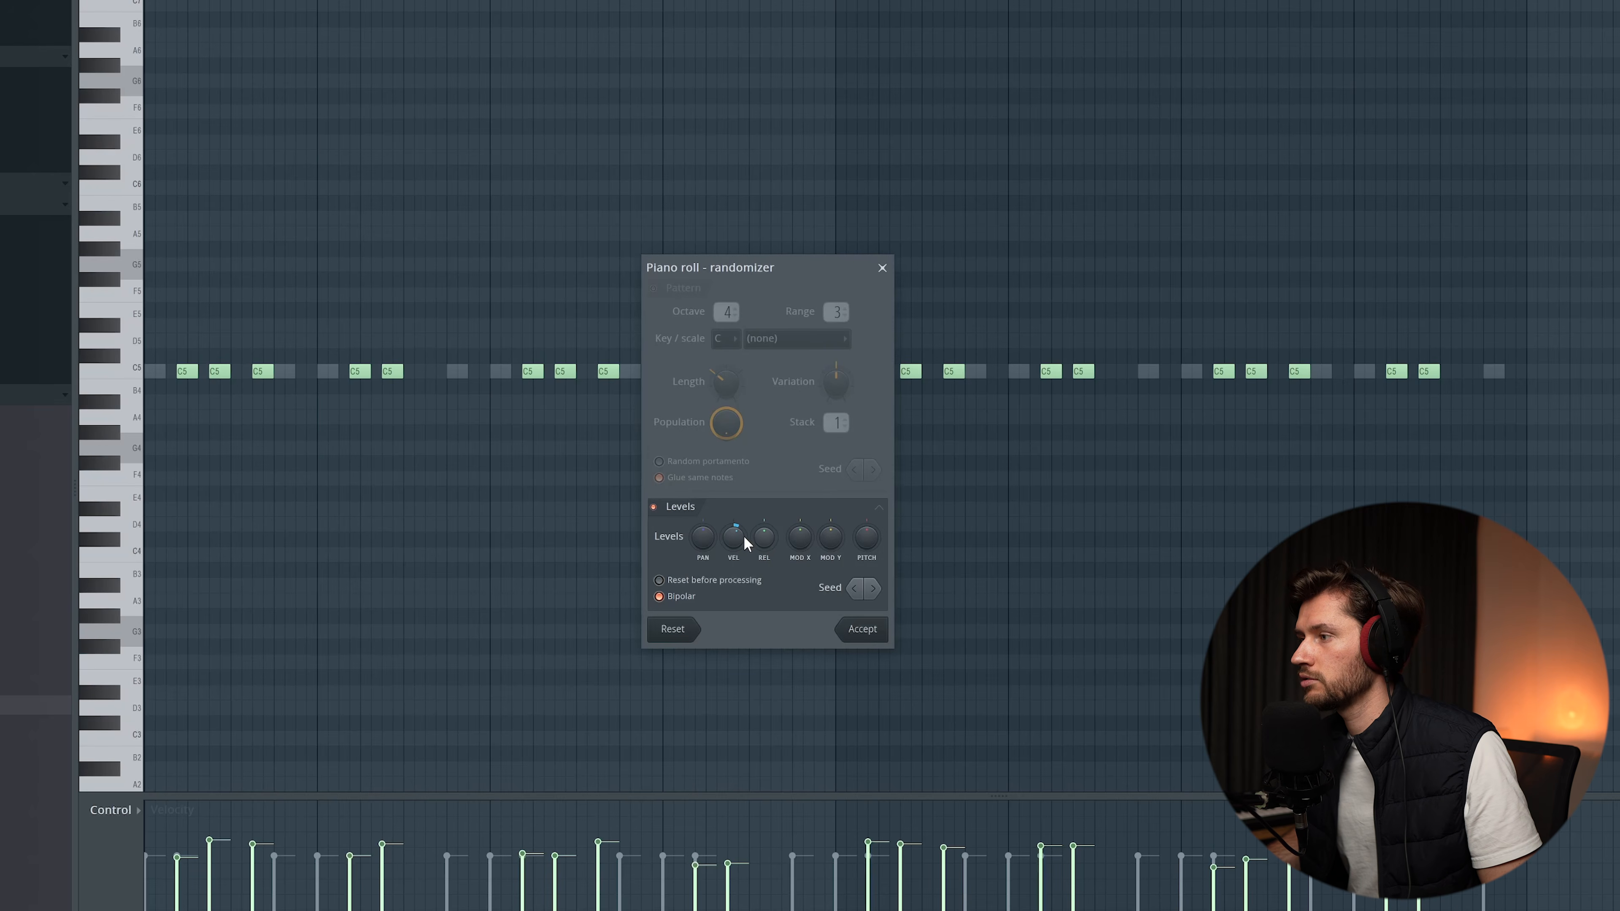
click(860, 628)
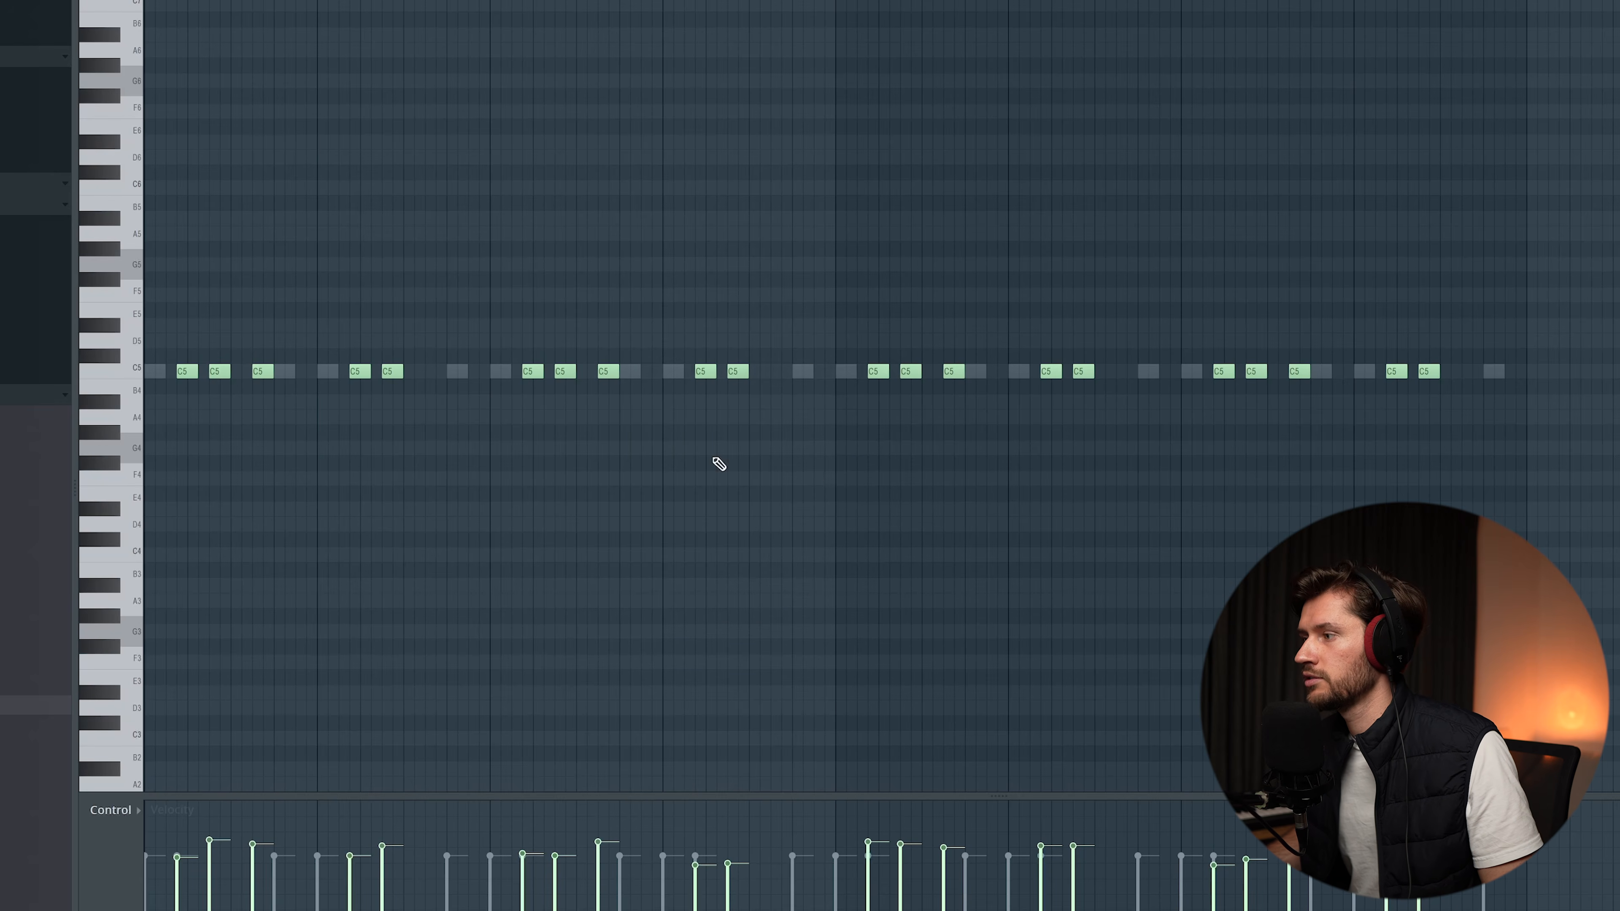
key(space)
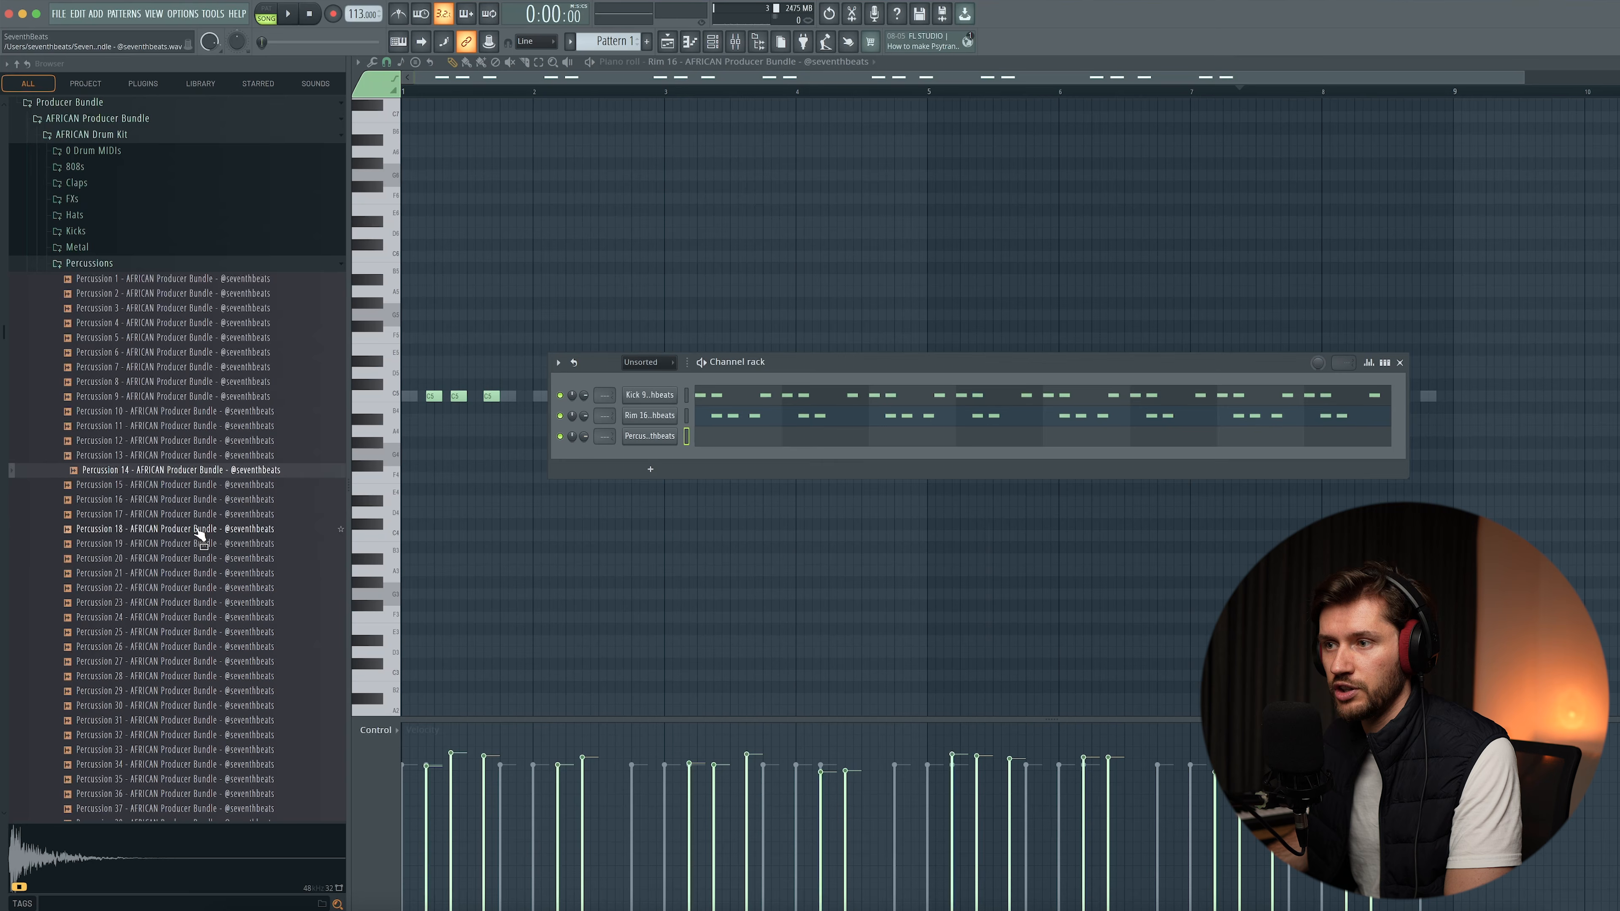
- Preview Percussion 19 from the AFRICAN Drum Kit and add it as a new channel below the first percussion
click(185, 544)
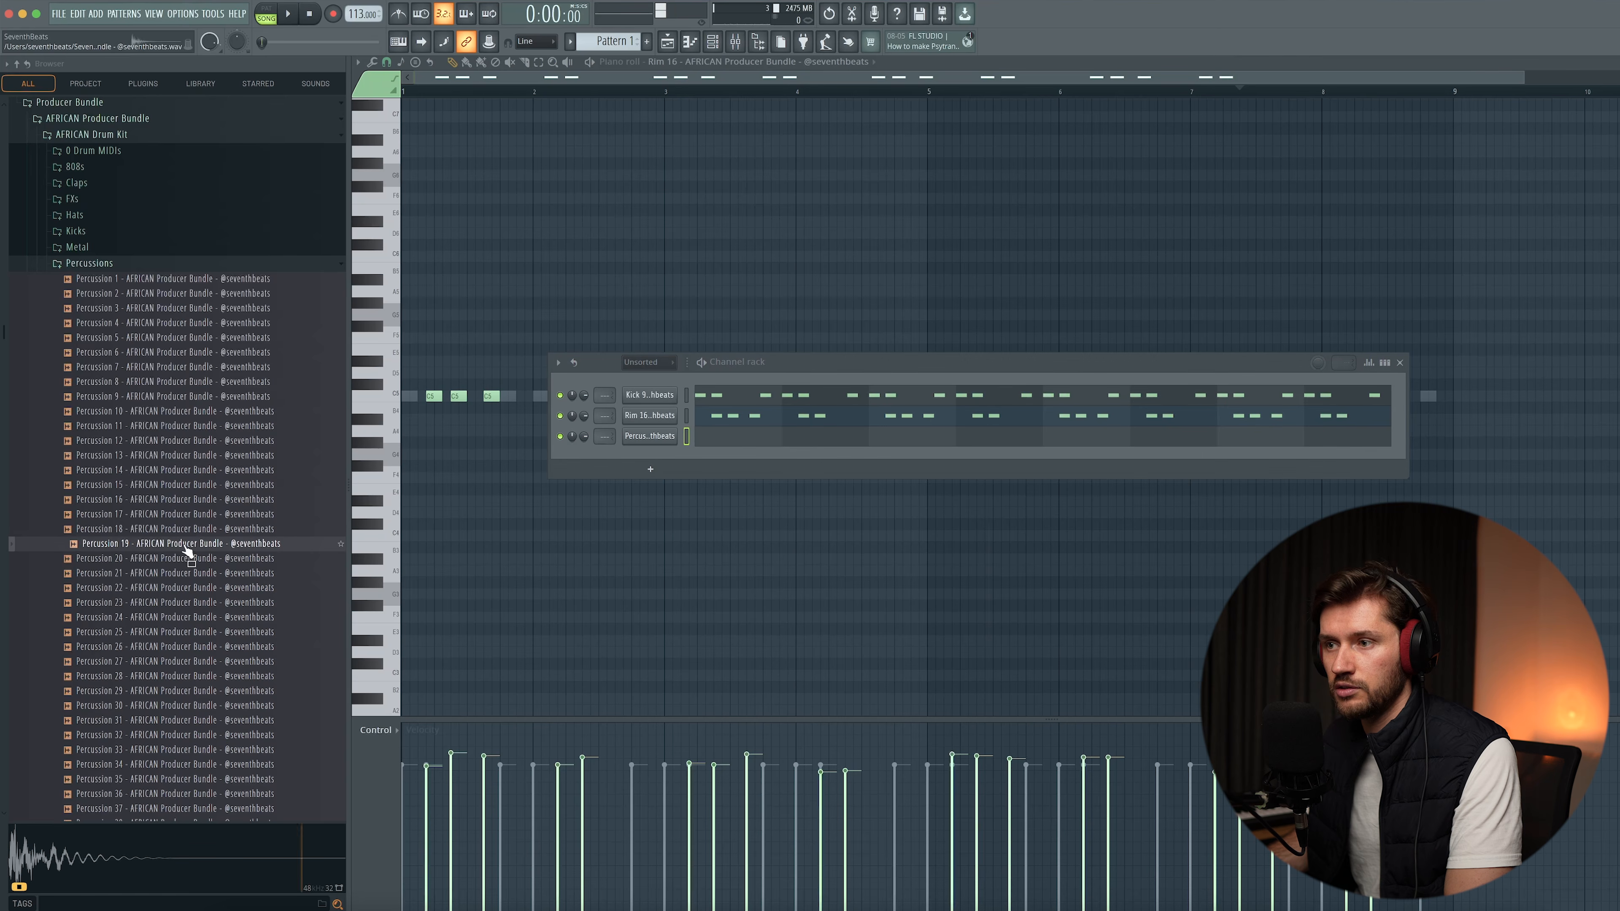
drag(650, 453, 650, 454)
click(108, 263)
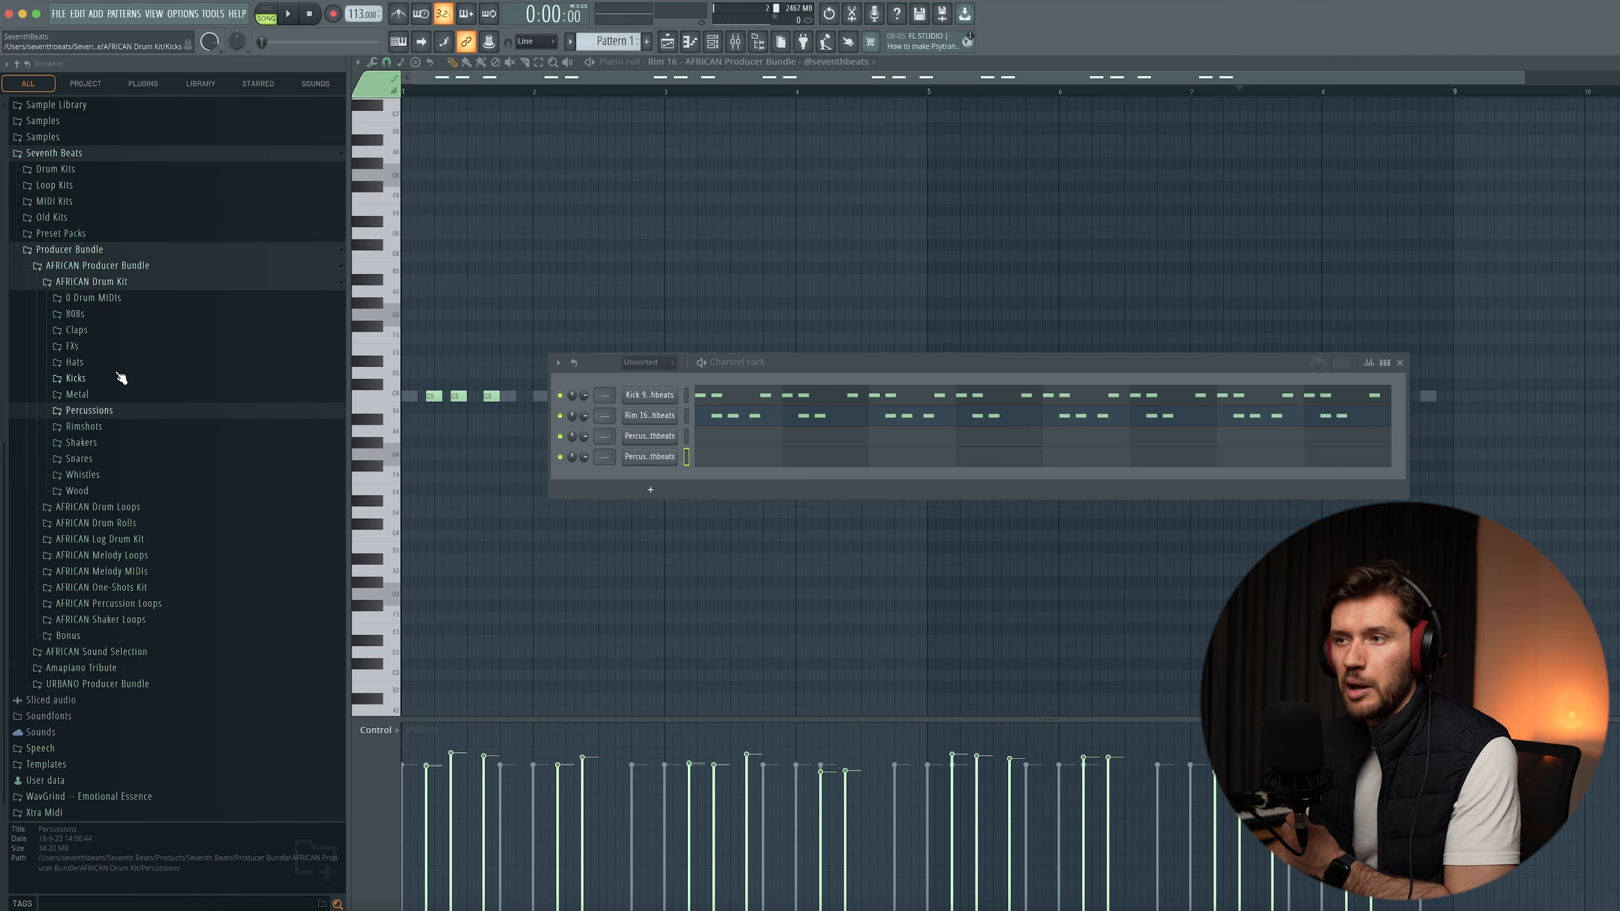
- Preview samples in the drum kit's Hats folder and add Hat 23 as a new channel
click(115, 366)
scroll(146, 450, down, 2)
scroll(148, 453, down, 1)
click(158, 613)
click(171, 656)
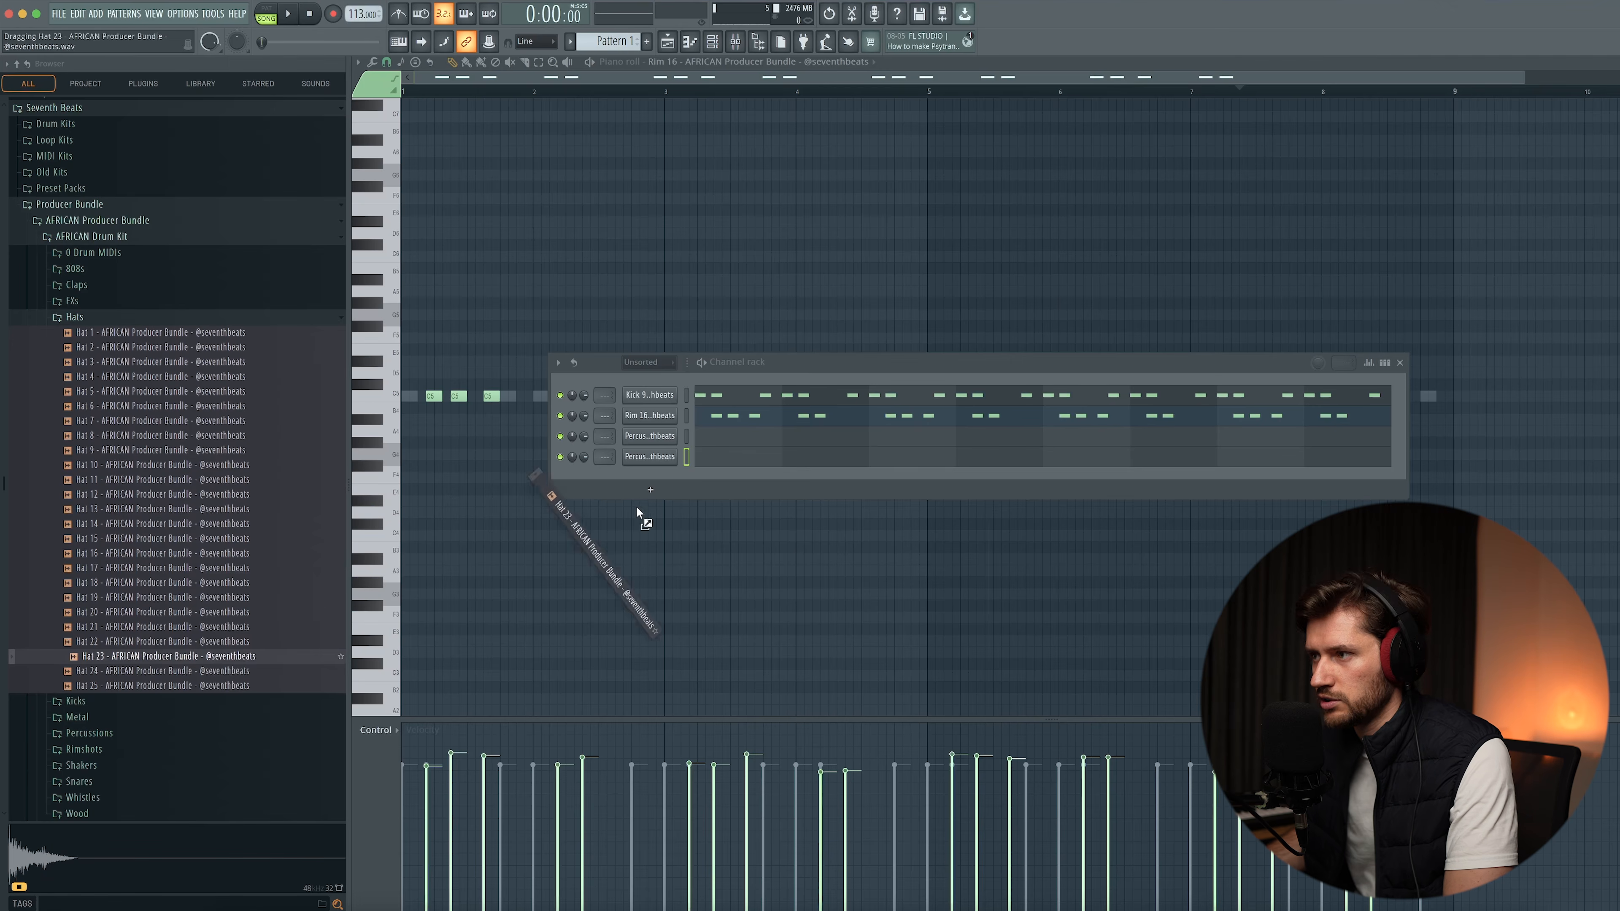
drag(625, 518, 625, 511)
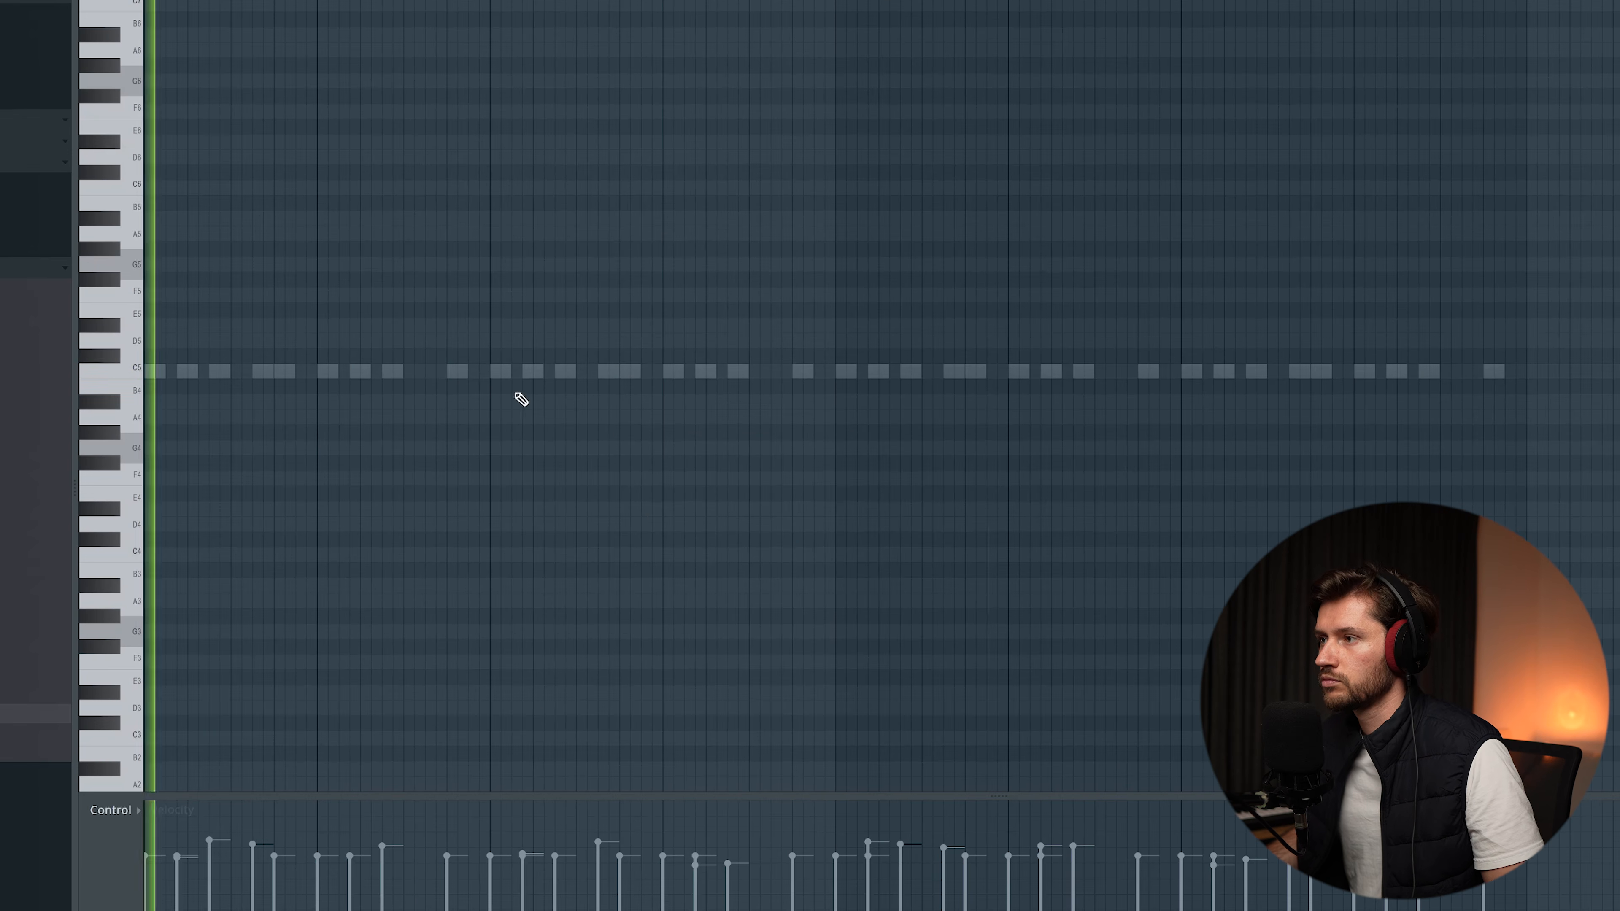
- Place a C5 Percussion 14 note on step 11 of bars 2, 4, 6 and 8
key(space)
click(777, 371)
click(1123, 372)
click(1468, 373)
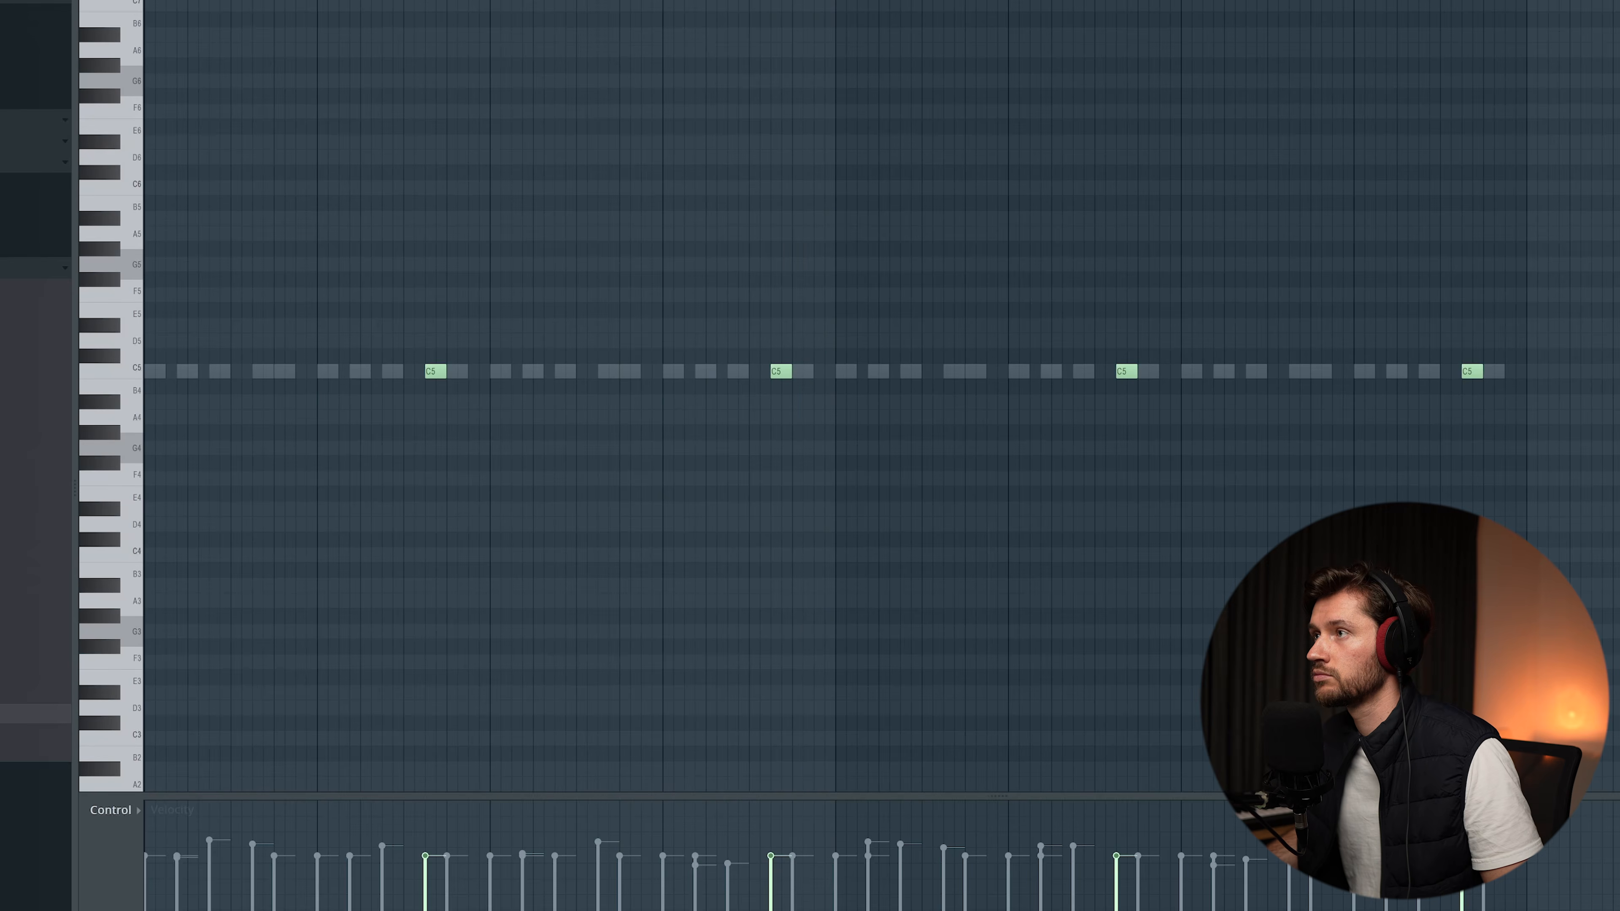
- Place a C5 Percussion 19 note on step 15 of bars 2, 4, 6 and 8
key(F6)
key(F6)
key(space)
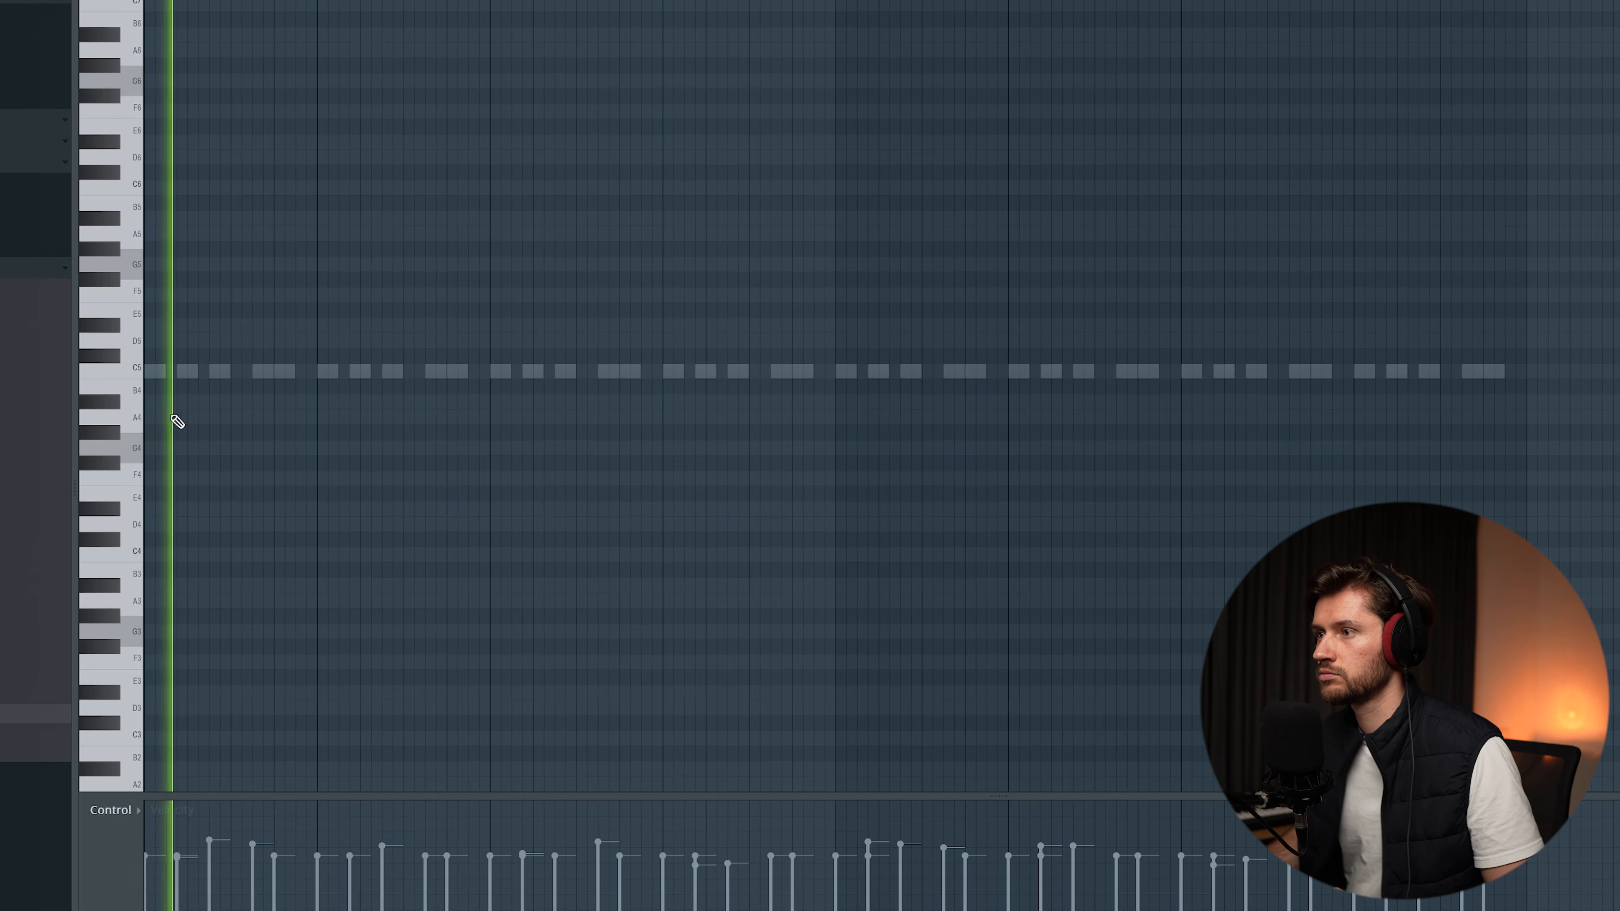
click(475, 372)
click(834, 372)
drag(837, 376, 826, 374)
click(995, 372)
right_click(995, 372)
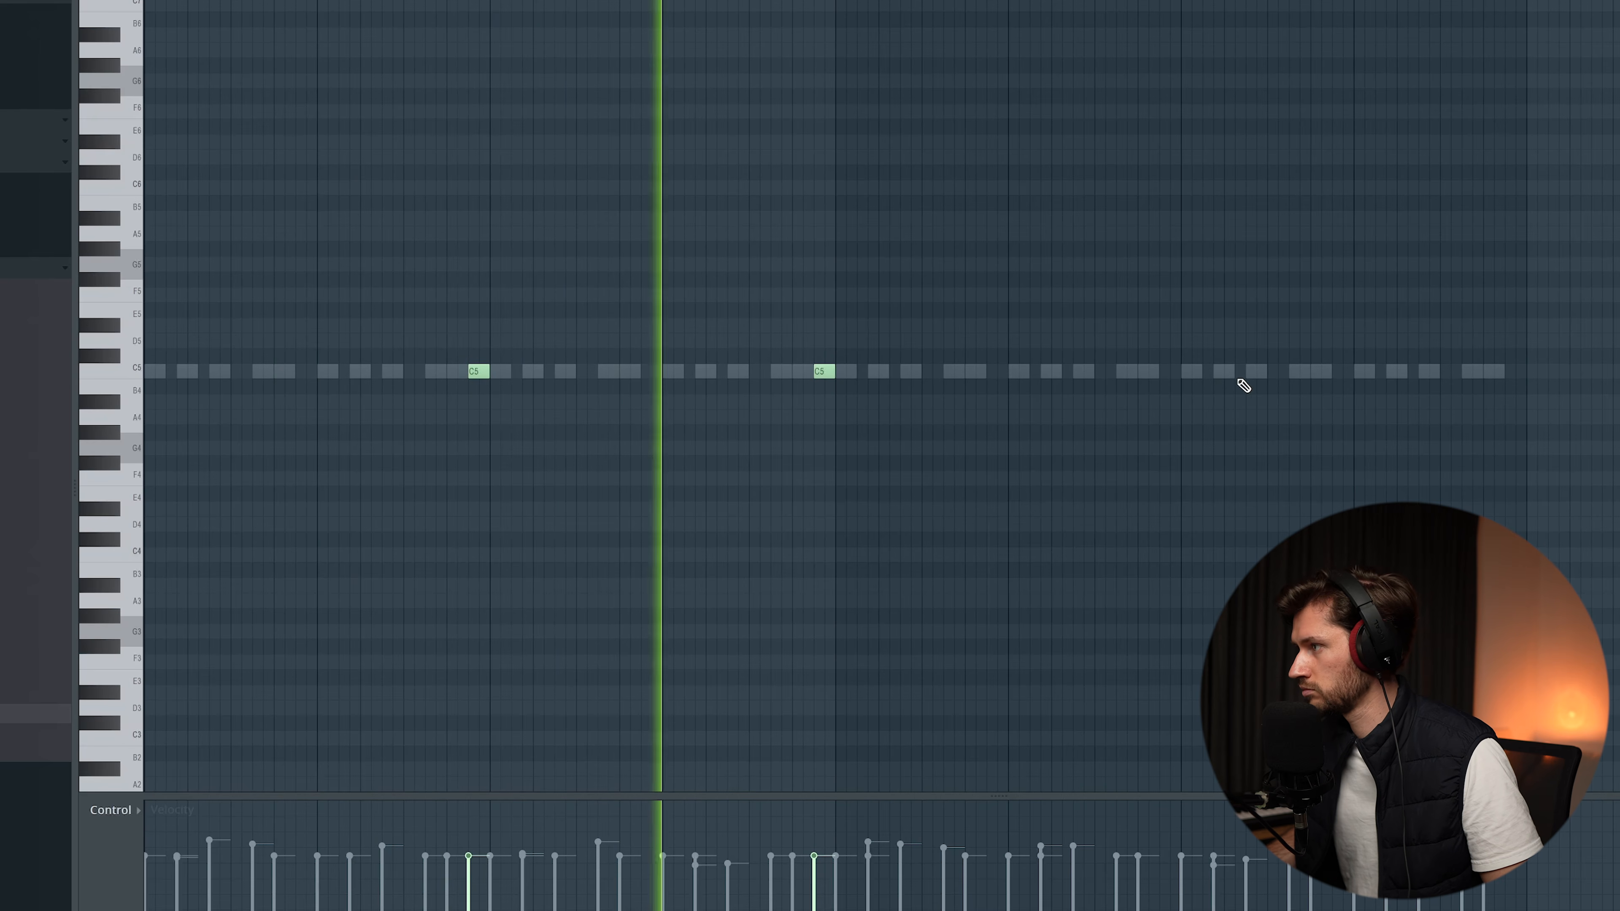
click(1164, 372)
click(1512, 372)
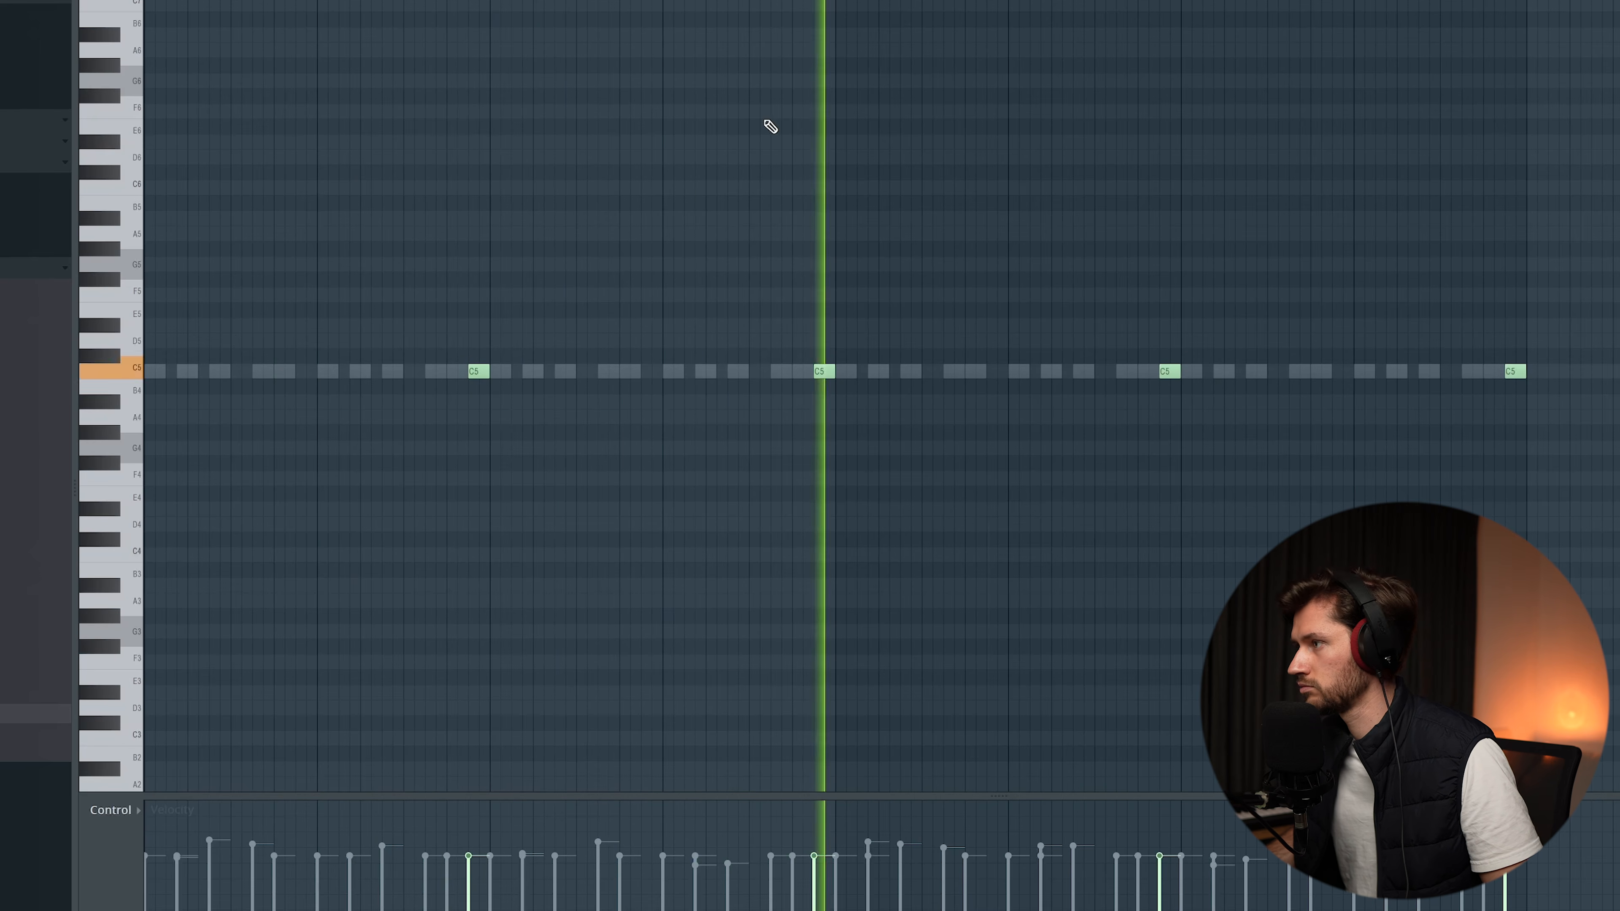
- Place a short C5 Hat 23 note on the last step of bars 1, 3, 5 and 7
key(F6)
click(545, 482)
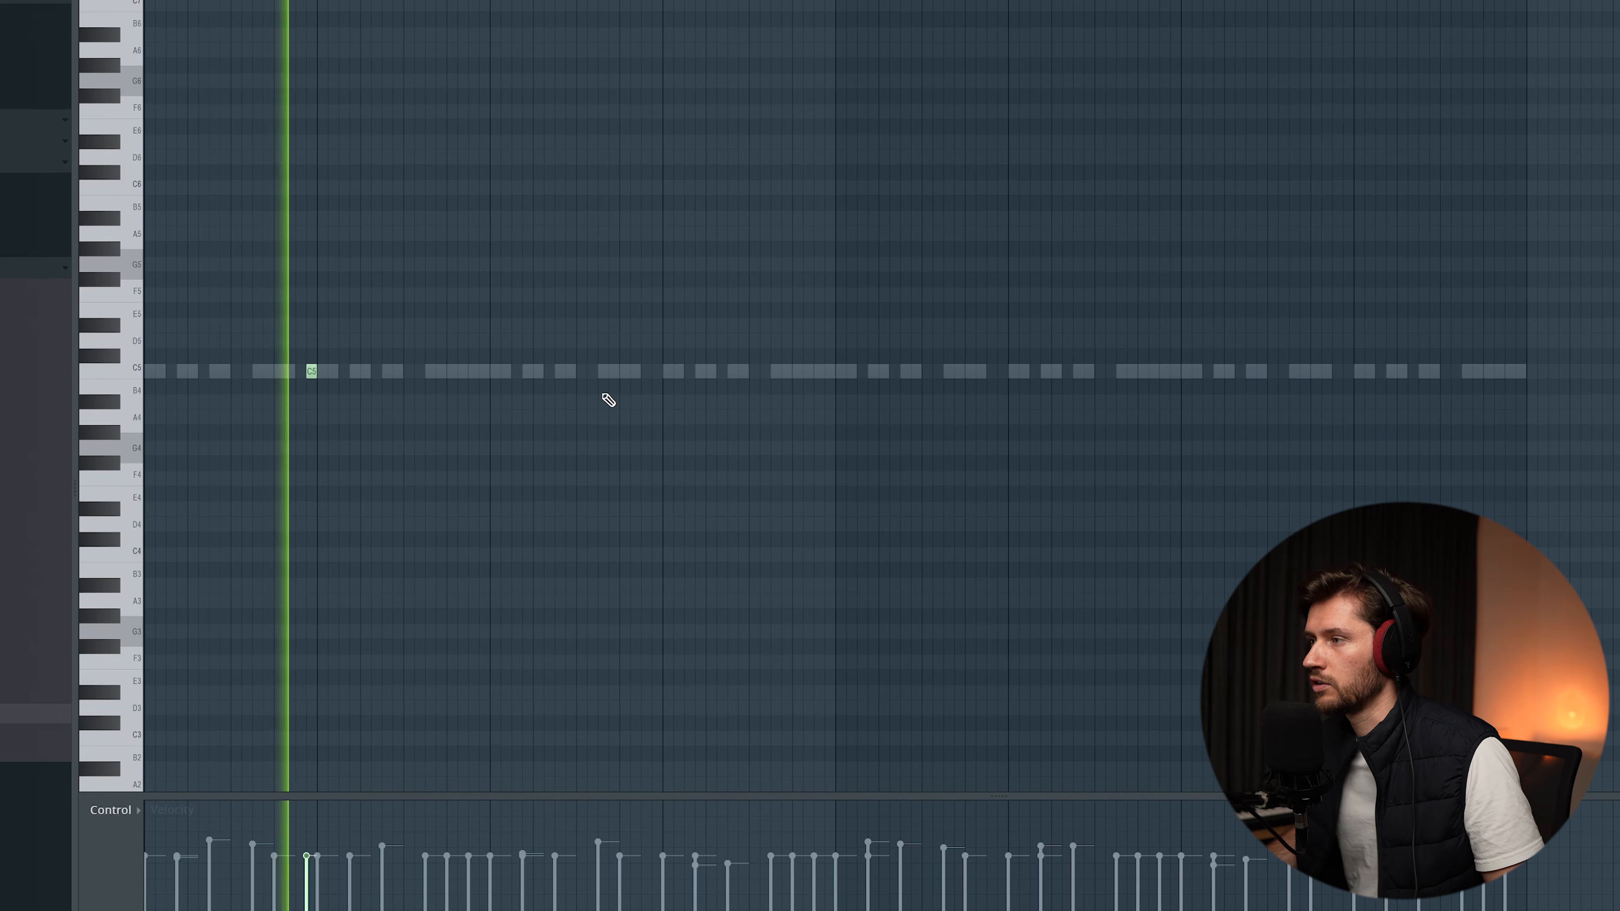
click(657, 373)
click(1003, 372)
click(1347, 372)
click(1044, 80)
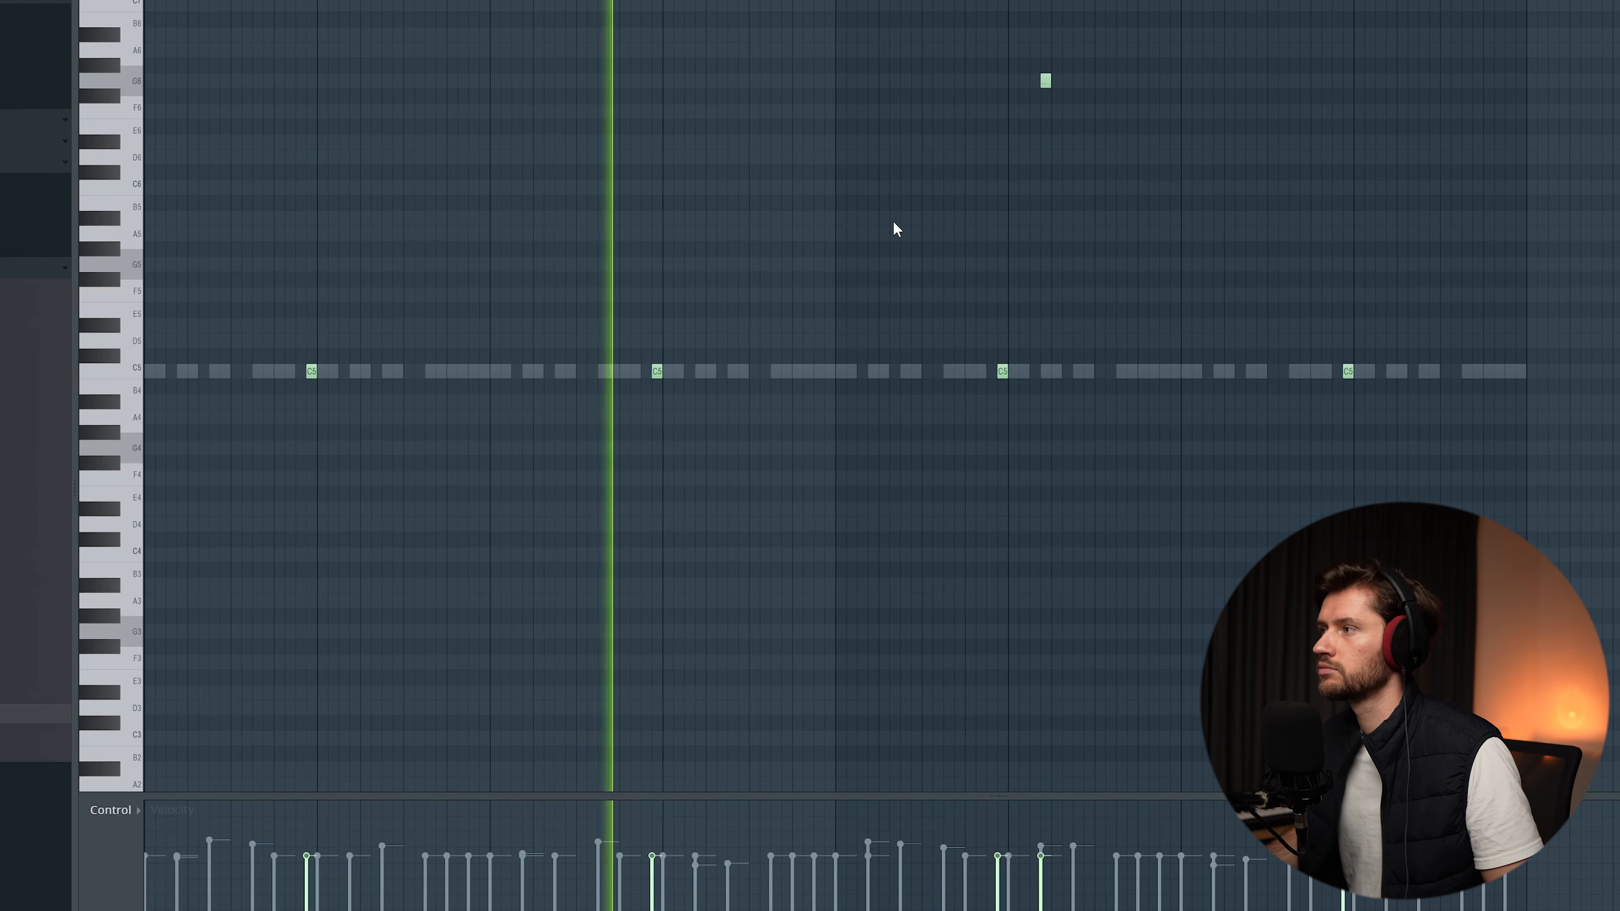
right_click(1045, 81)
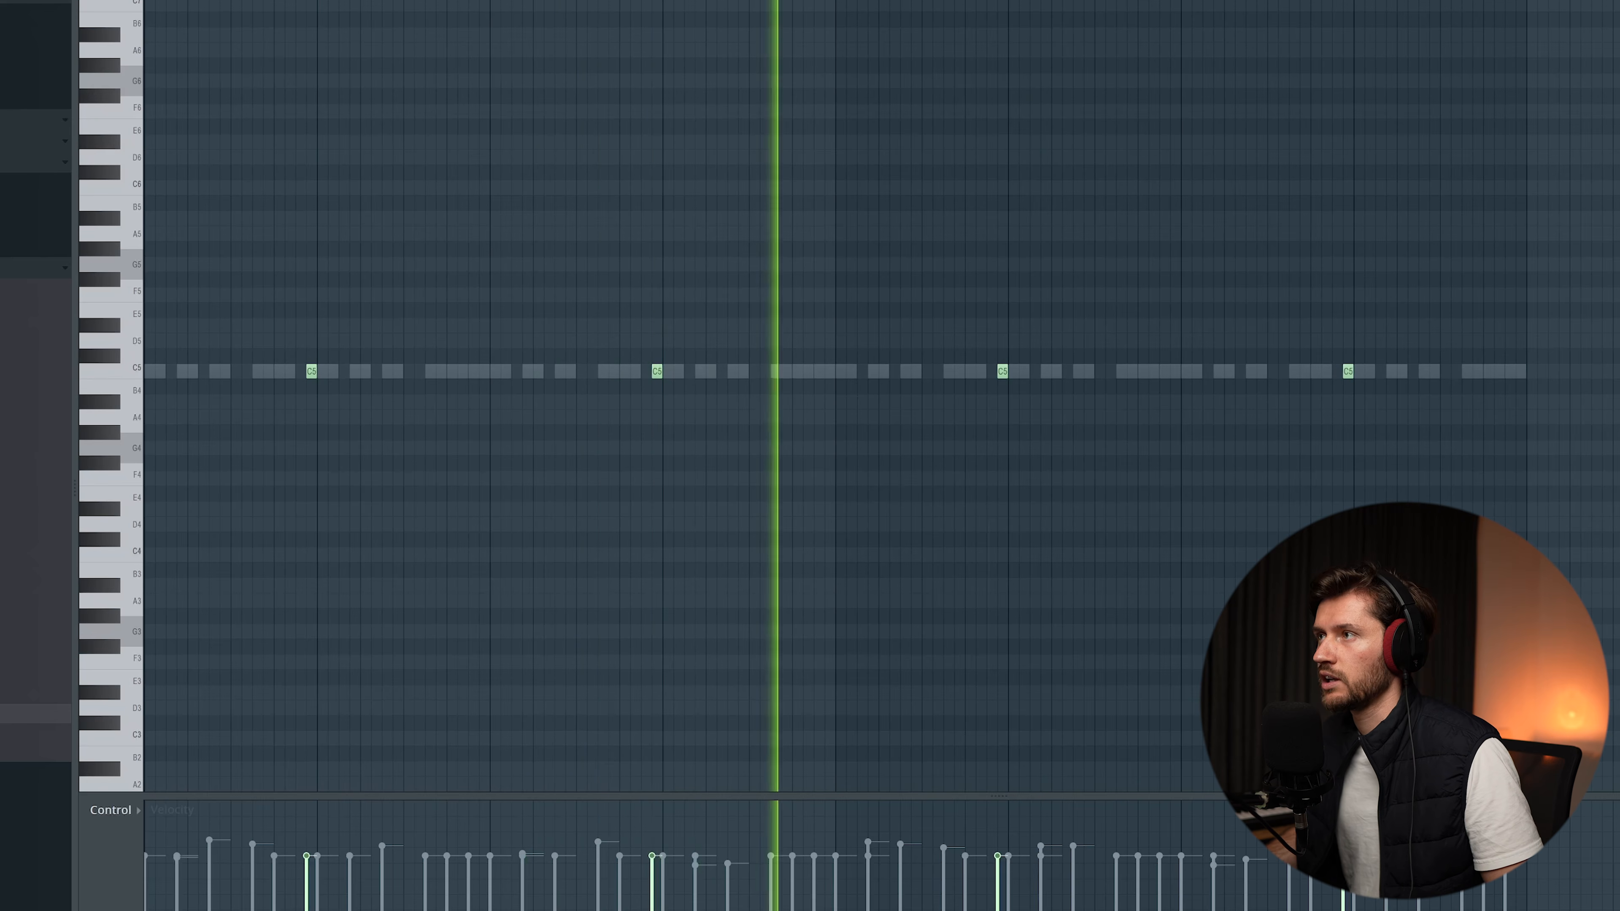
- Route all five drum channels to separate mixer tracks, starting from Insert 1
key(F5)
key(F6)
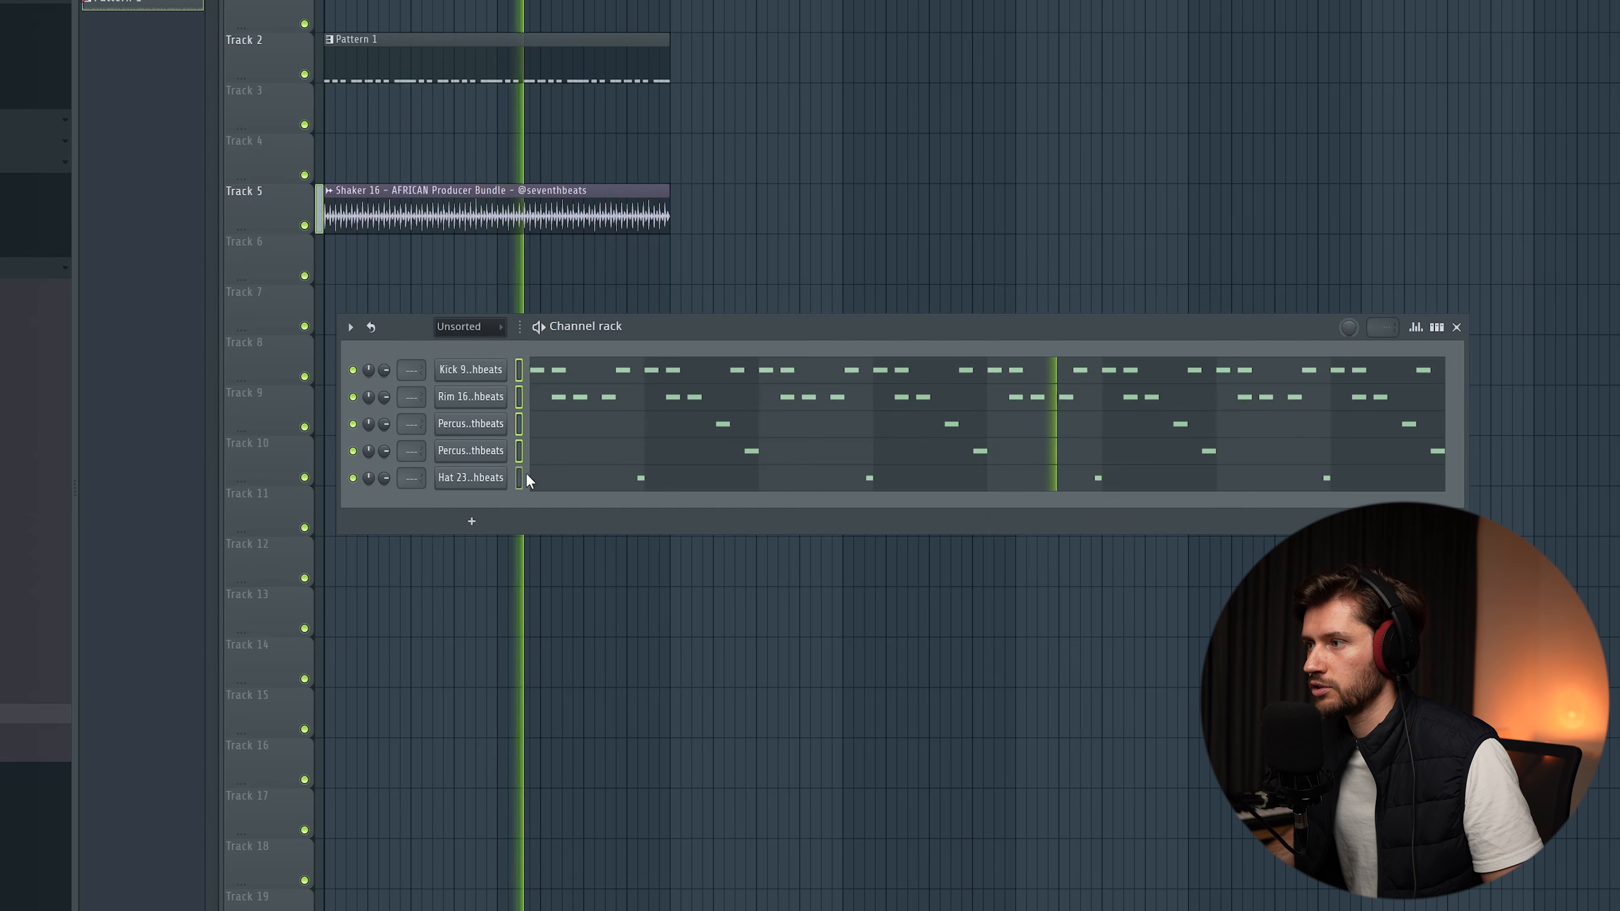
key(F9)
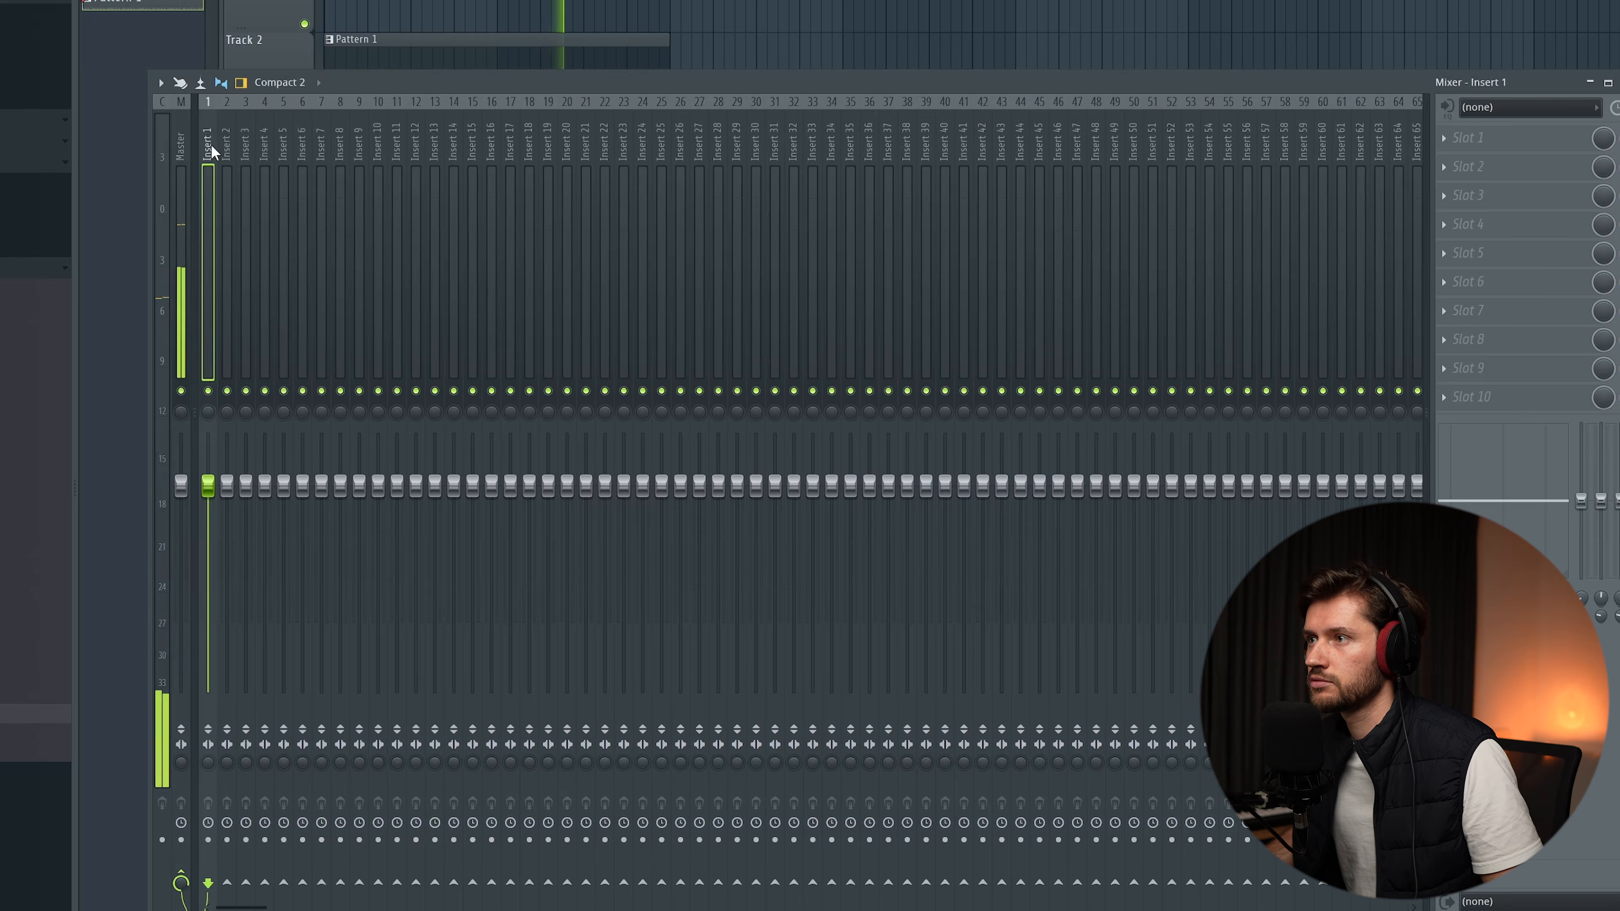
right_click(209, 144)
mouse_move(300, 300)
click(487, 310)
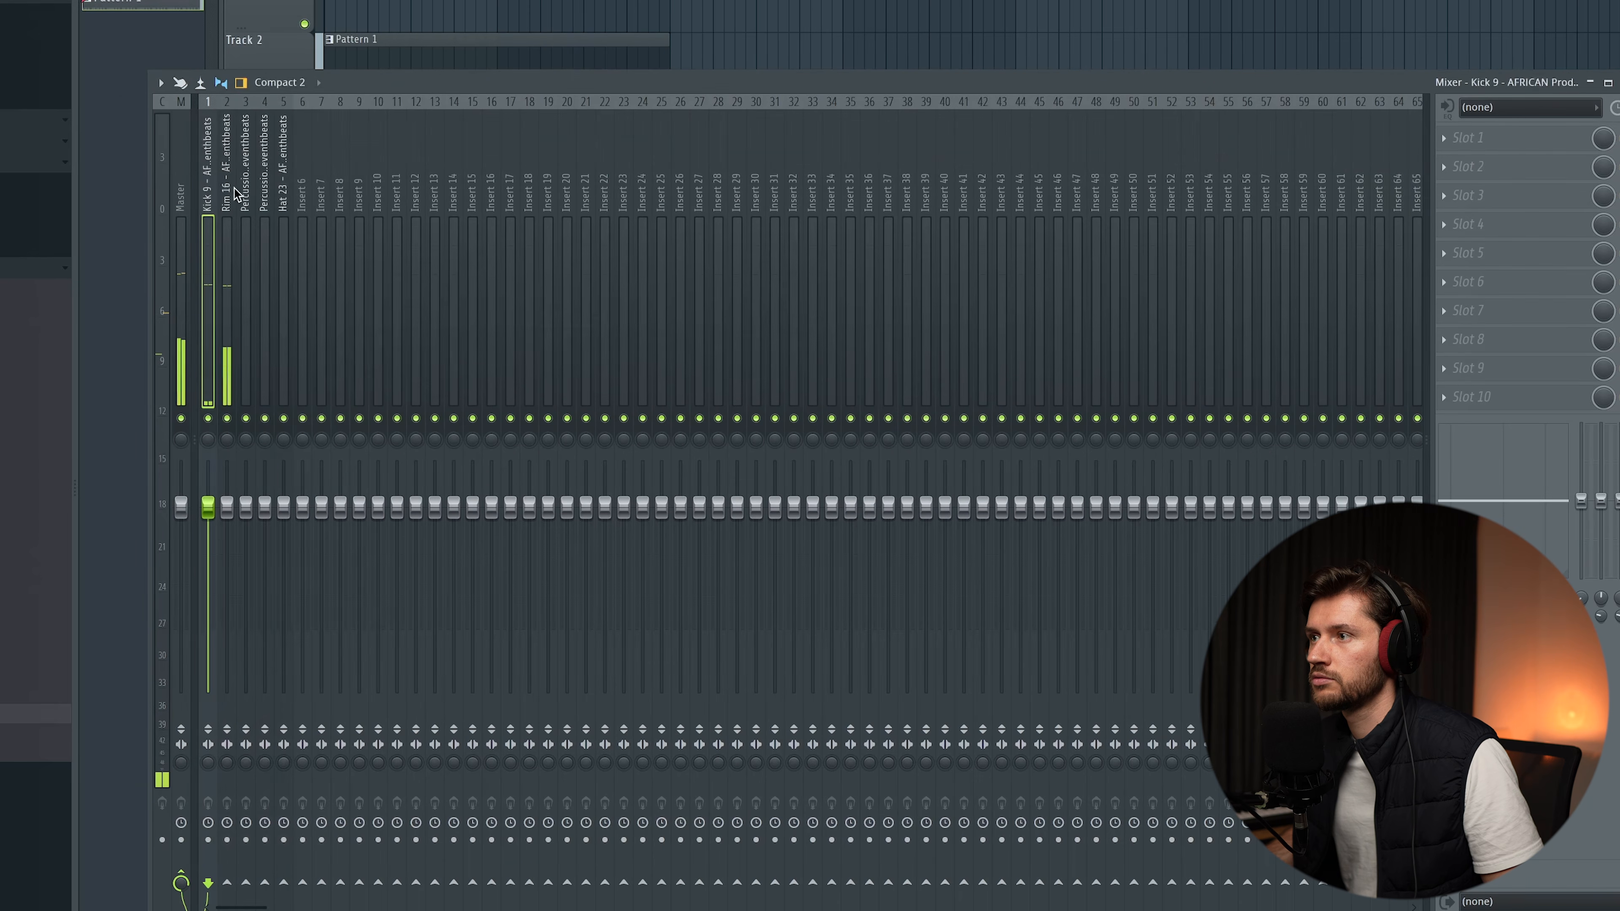
- Add Fruity Reeverb 2 to the Rim 16 mixer track and lower the reverb's wet level
click(1356, 204)
click(660, 814)
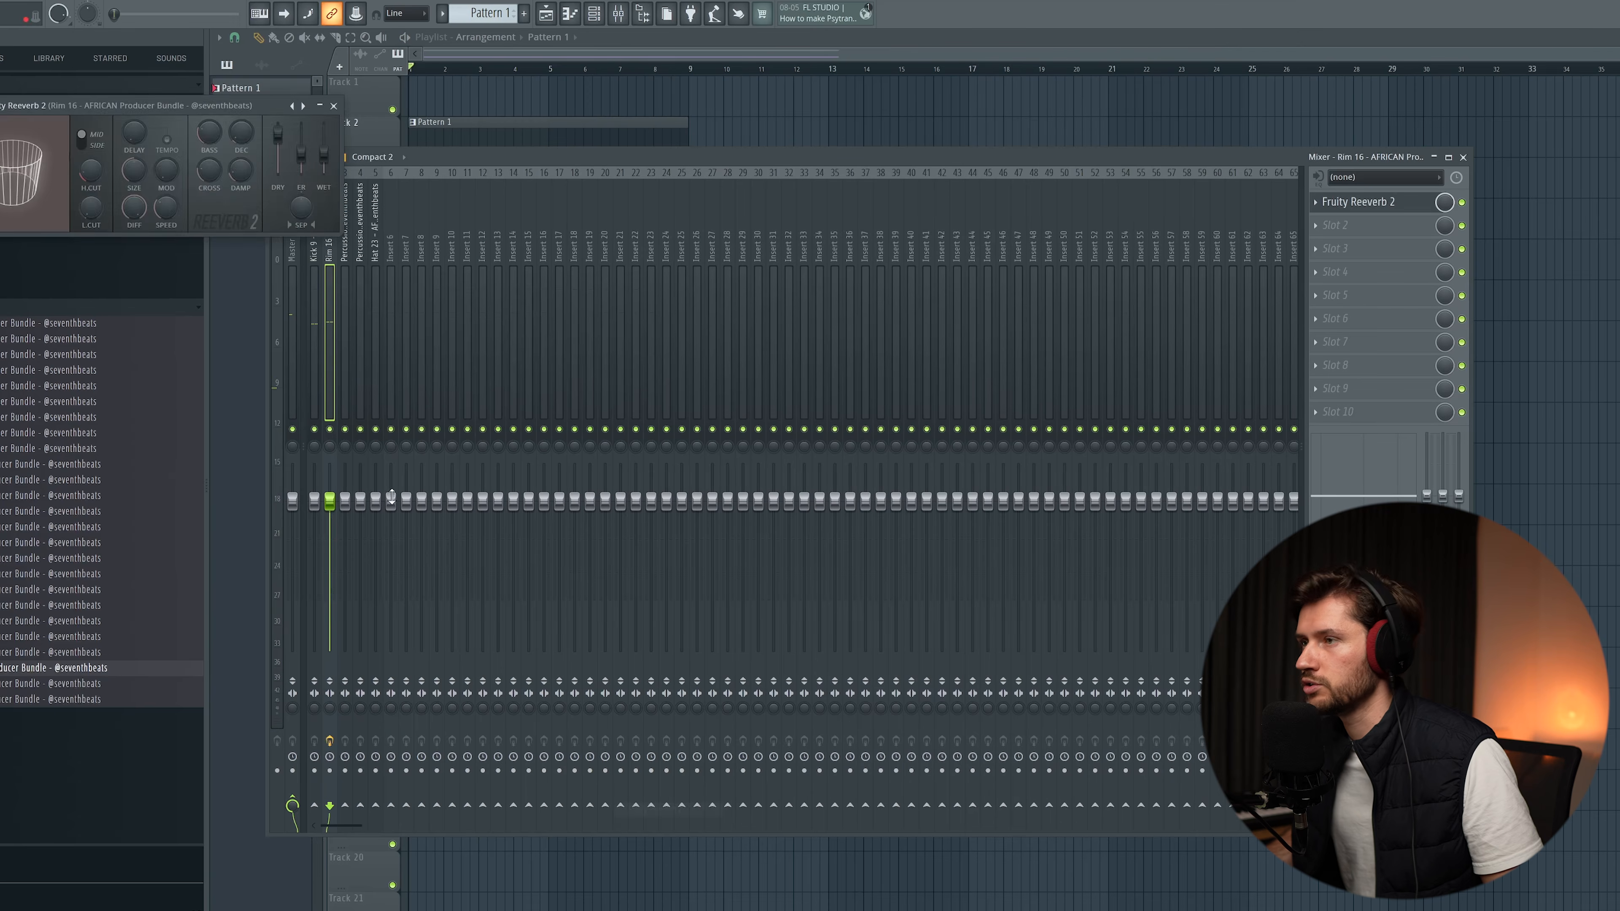
drag(127, 106, 648, 432)
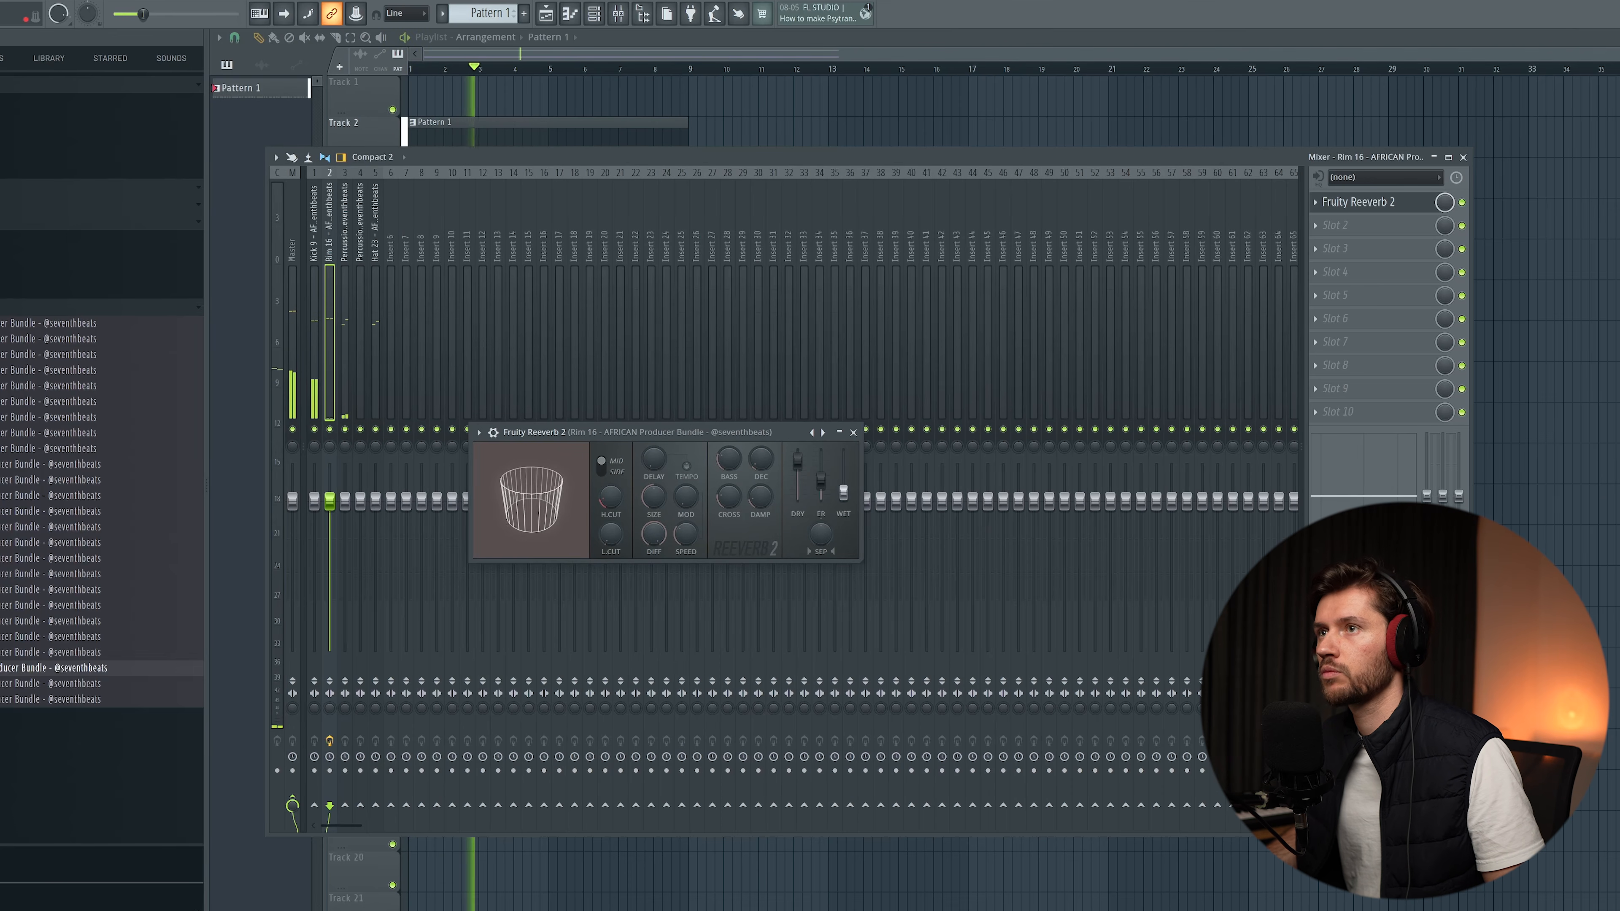
click(854, 432)
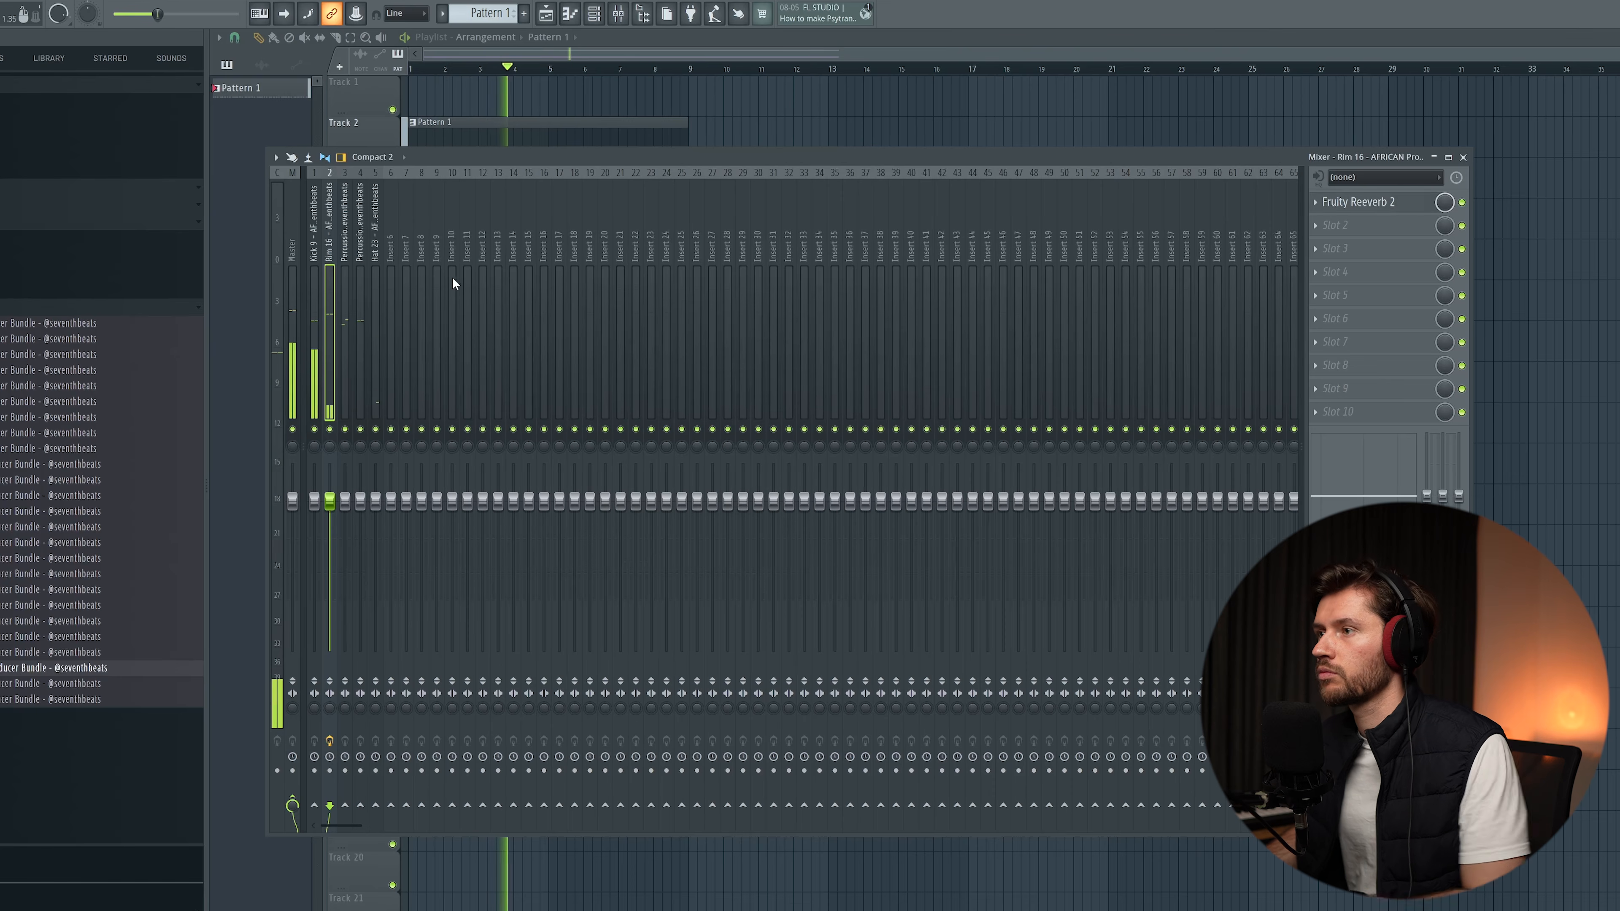
- Add Fruity Reeverb 2 to the Percussion 14 mixer track and lower its wet level
click(1318, 214)
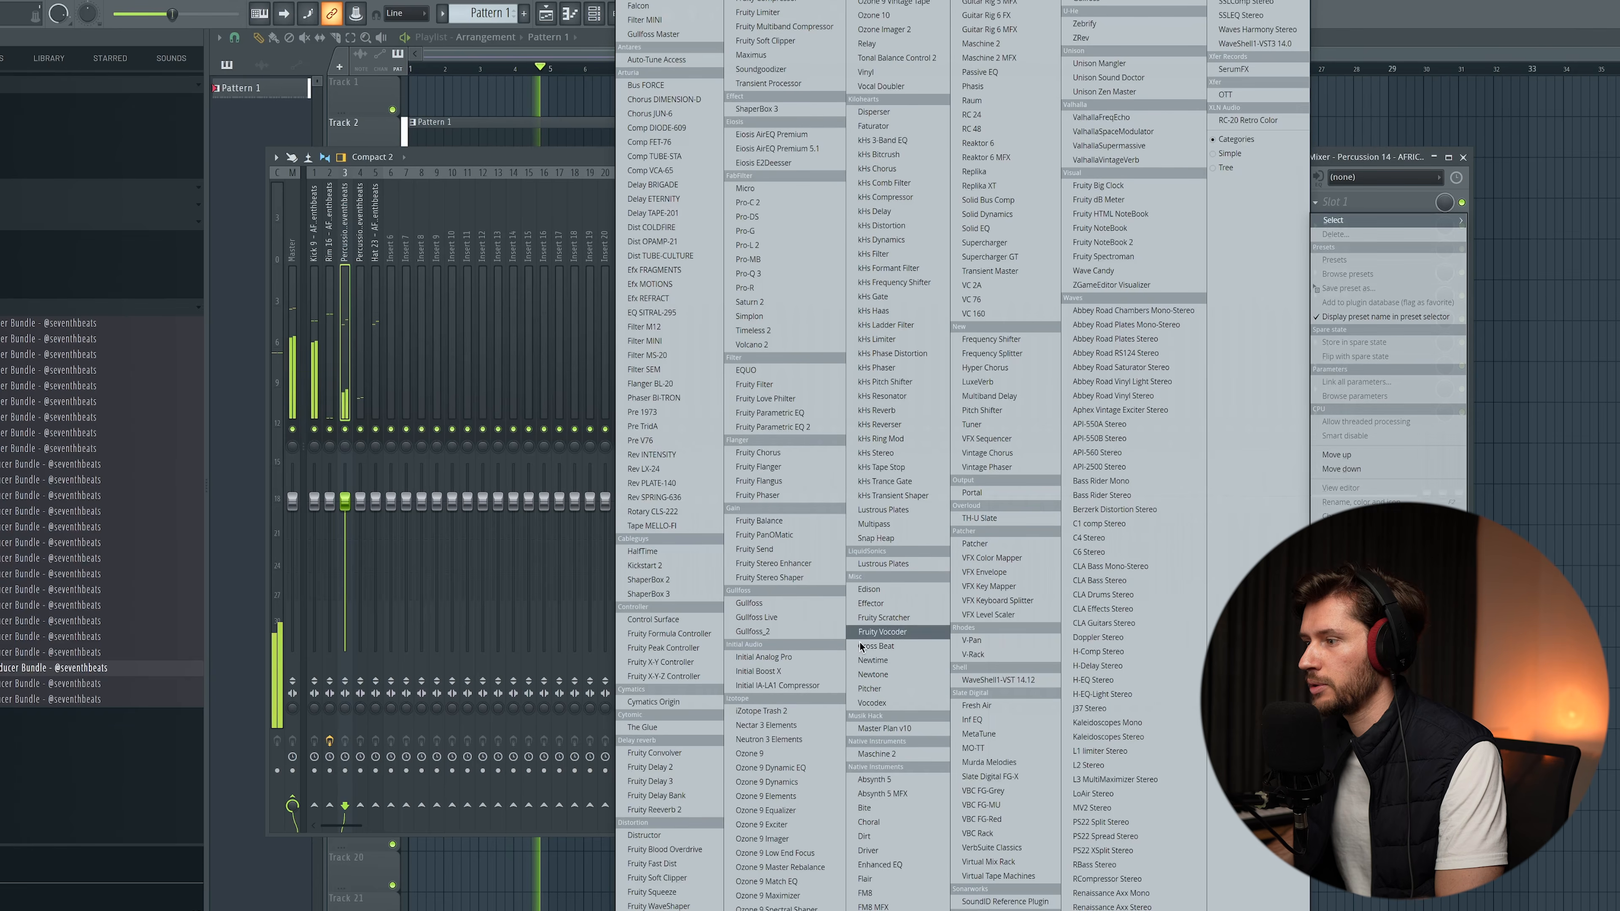
click(680, 809)
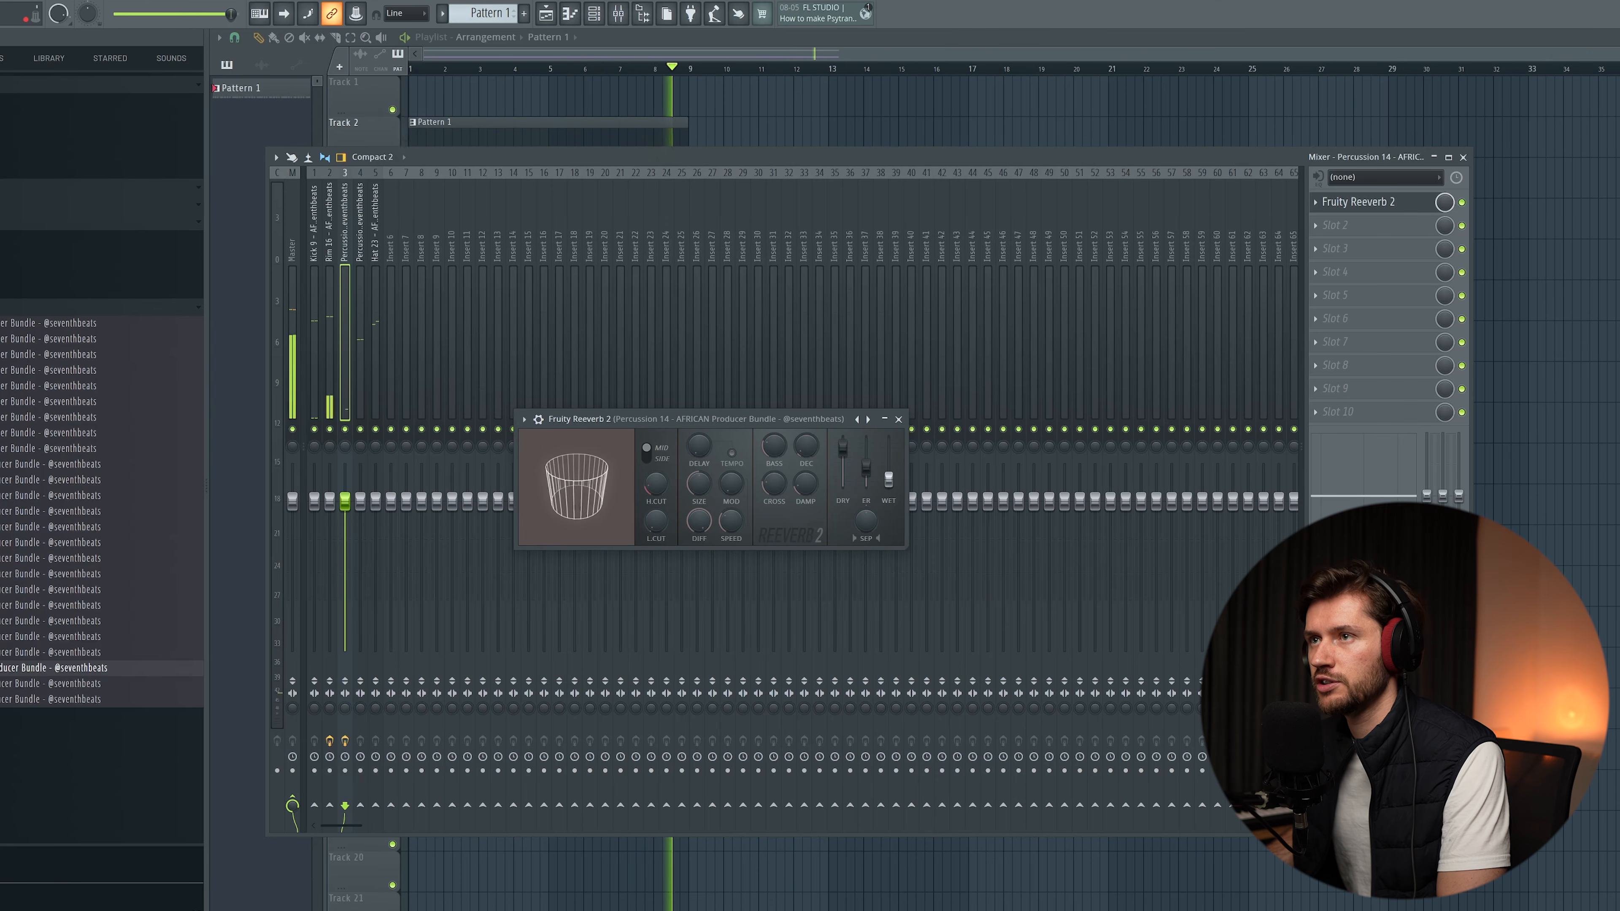
click(885, 420)
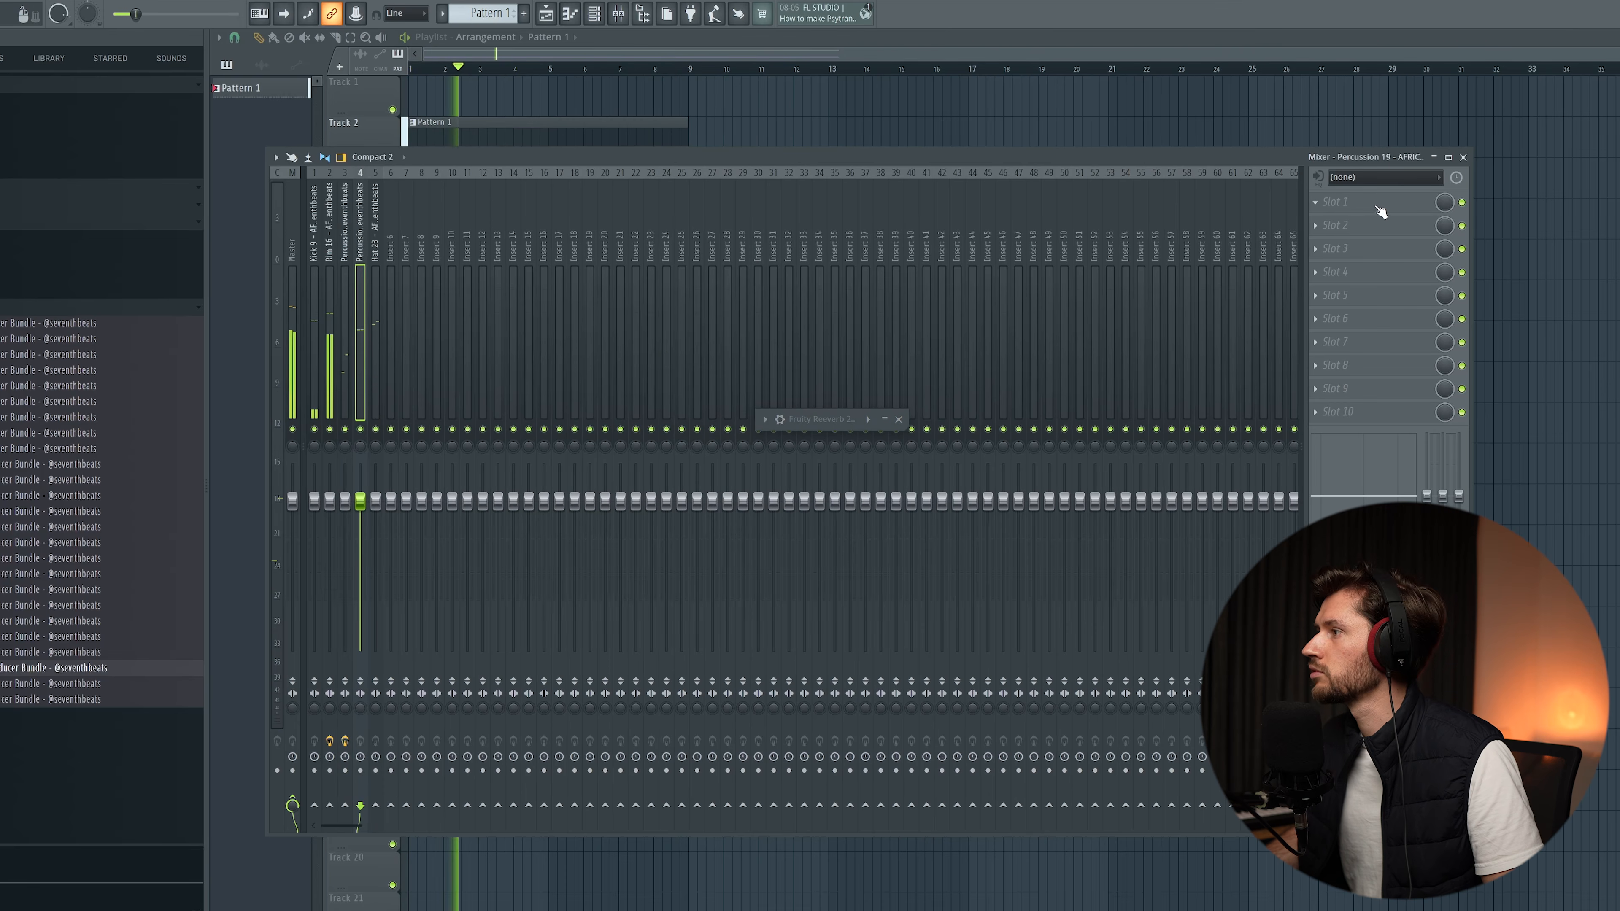
- Add Fruity Reeverb 2 with a lowered wet level to the Percussion 19 mixer track, and return to the channel rack
click(1379, 208)
click(679, 806)
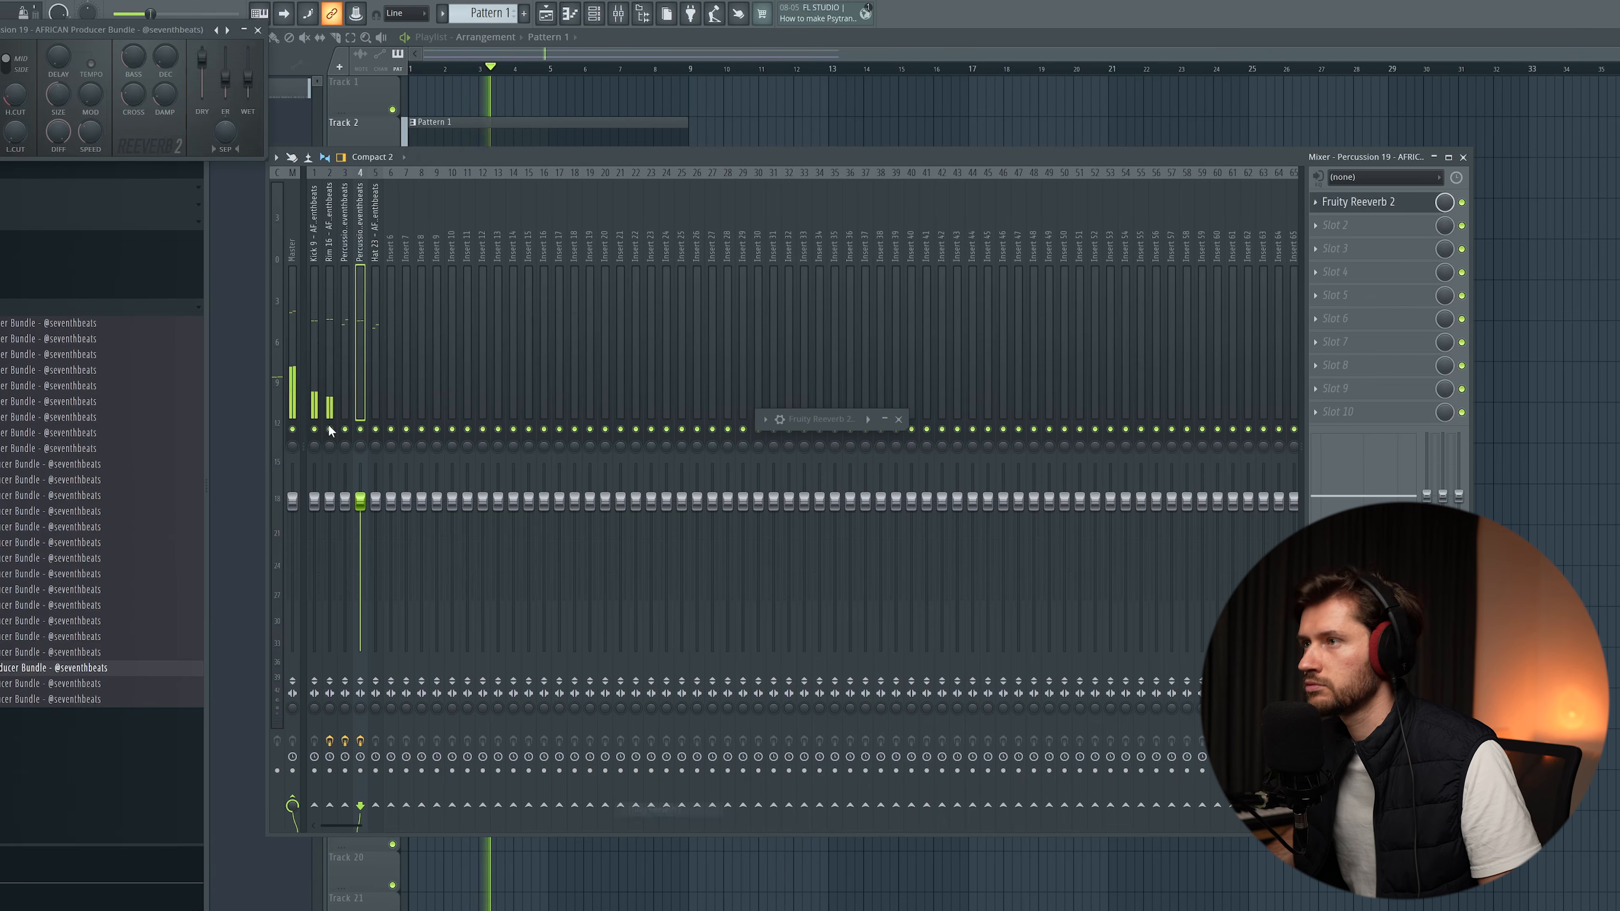
drag(48, 30, 603, 473)
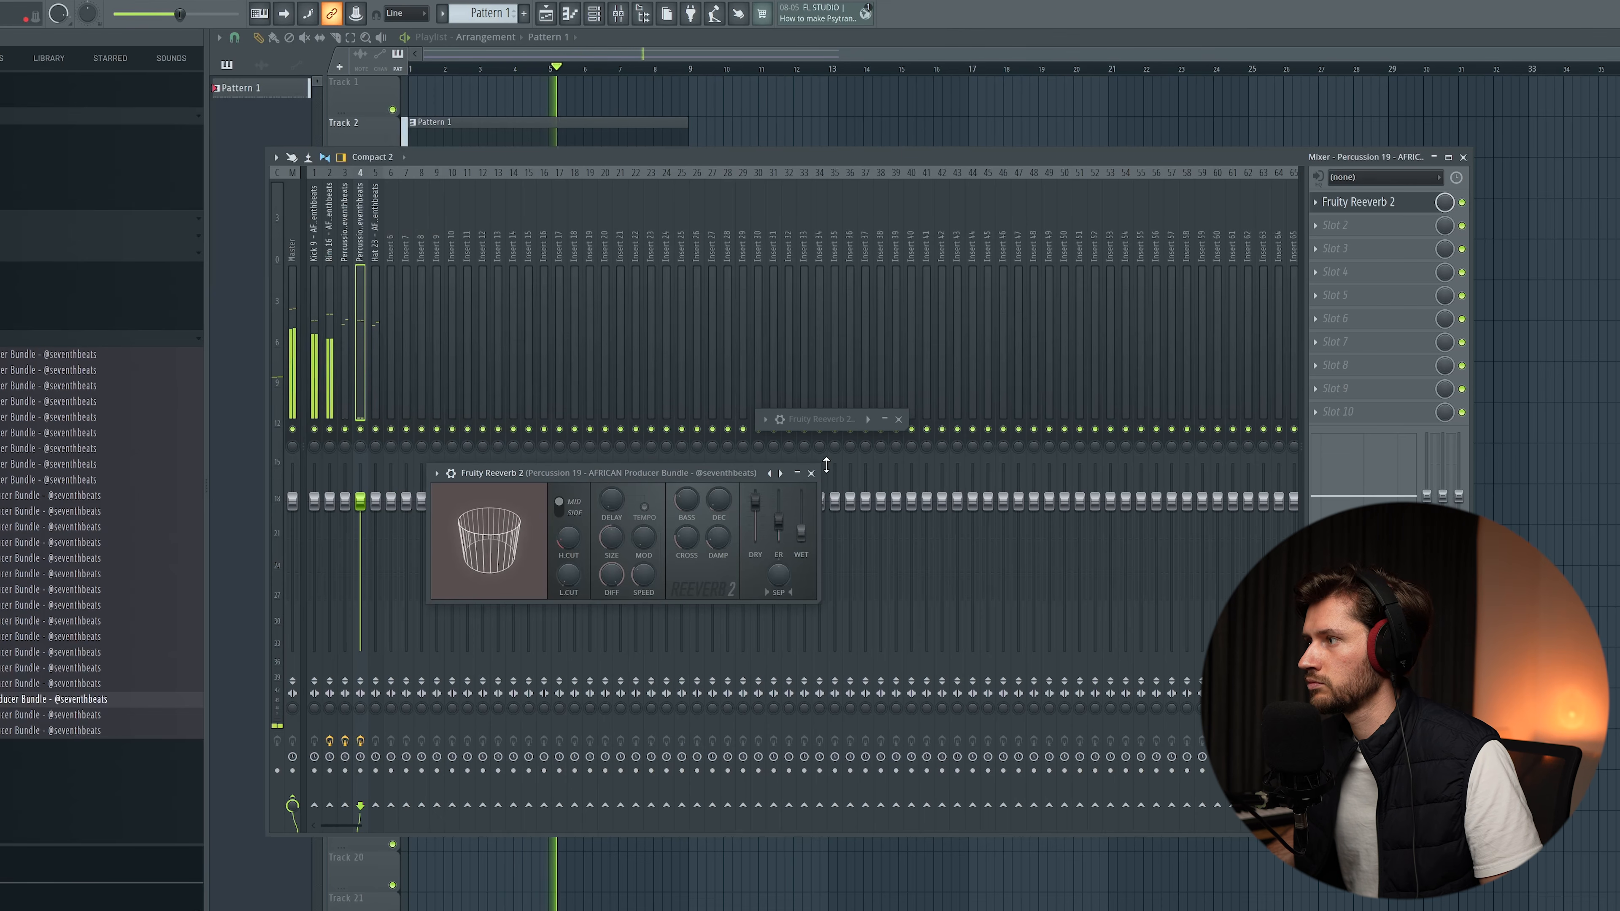
click(811, 474)
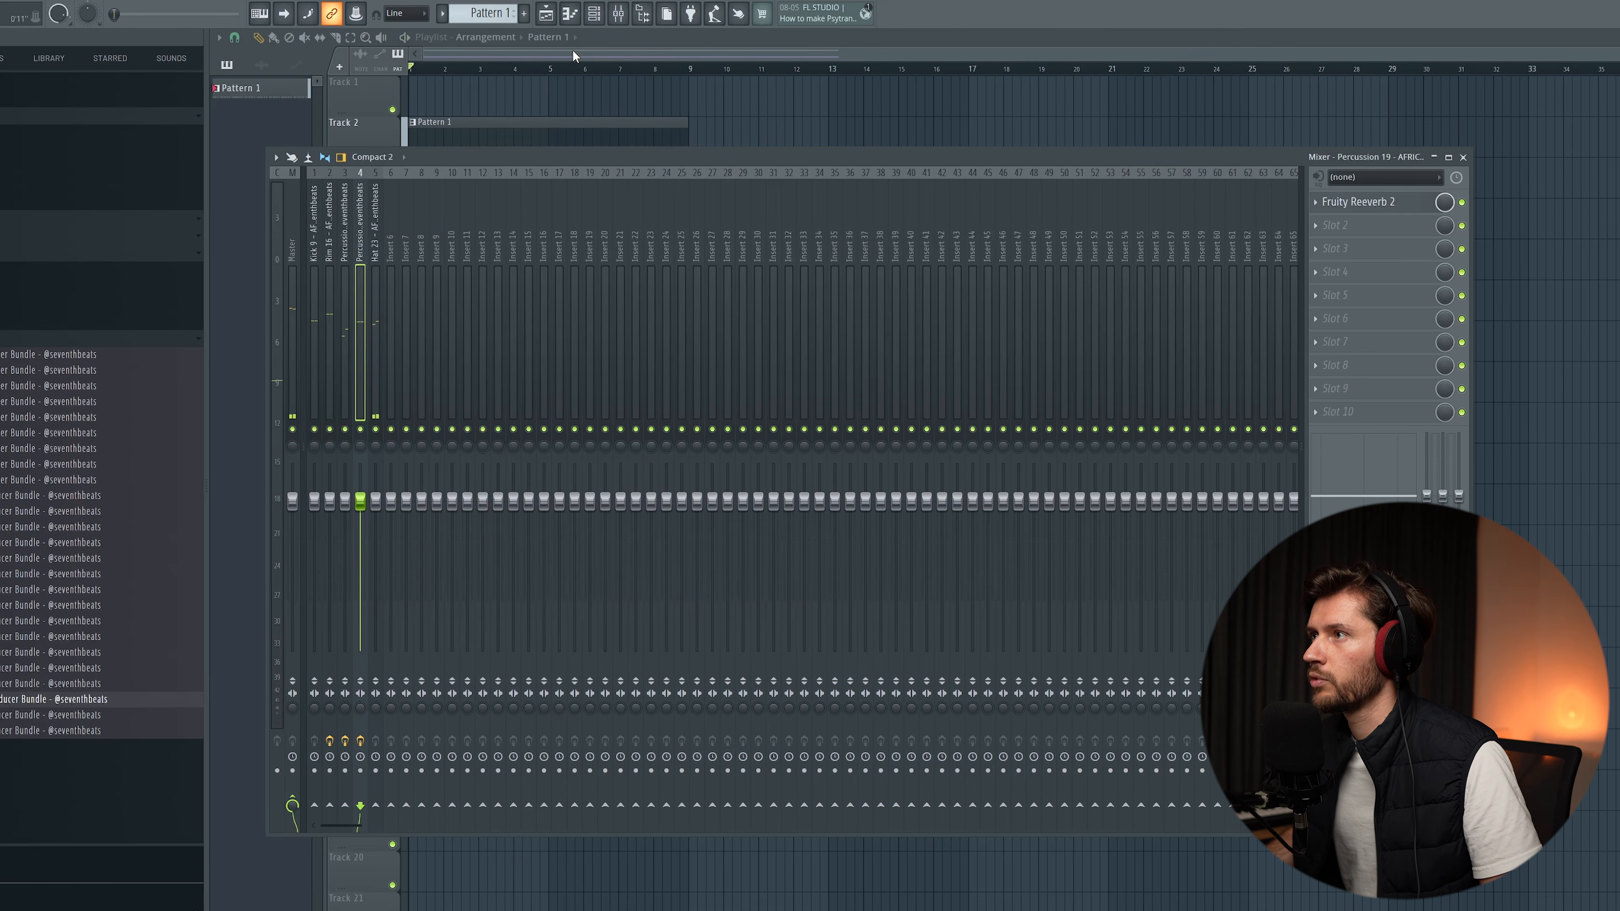
key(F9)
key(F6)
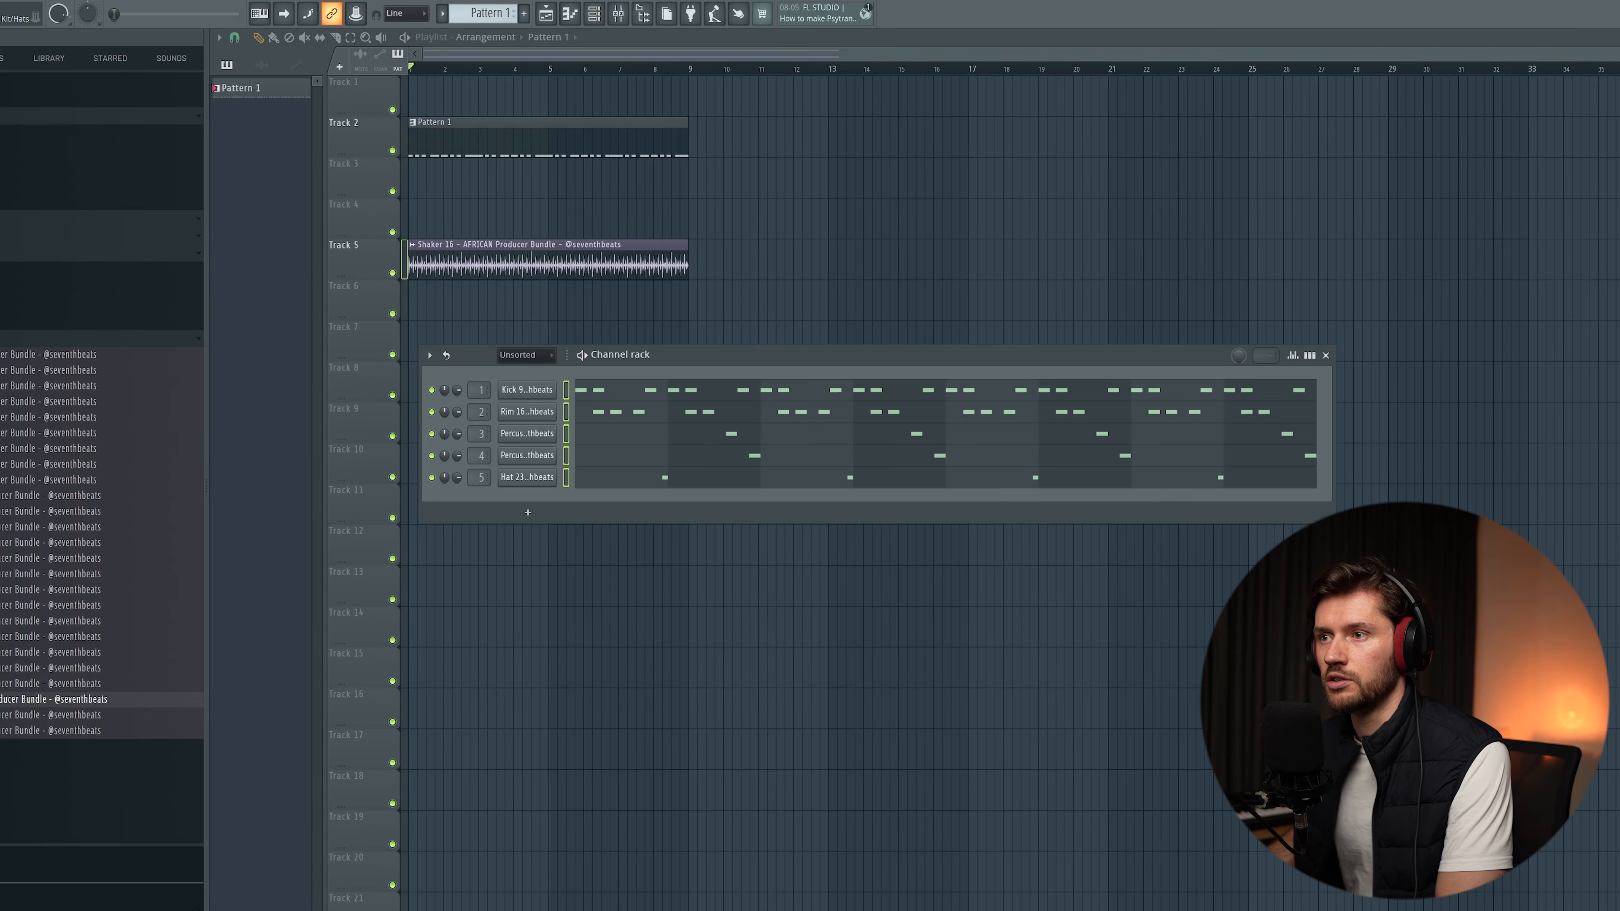
- Add the Metal 6 sample as a new channel and repeat its evenly spaced C5 hits across all eight bars
click(3, 338)
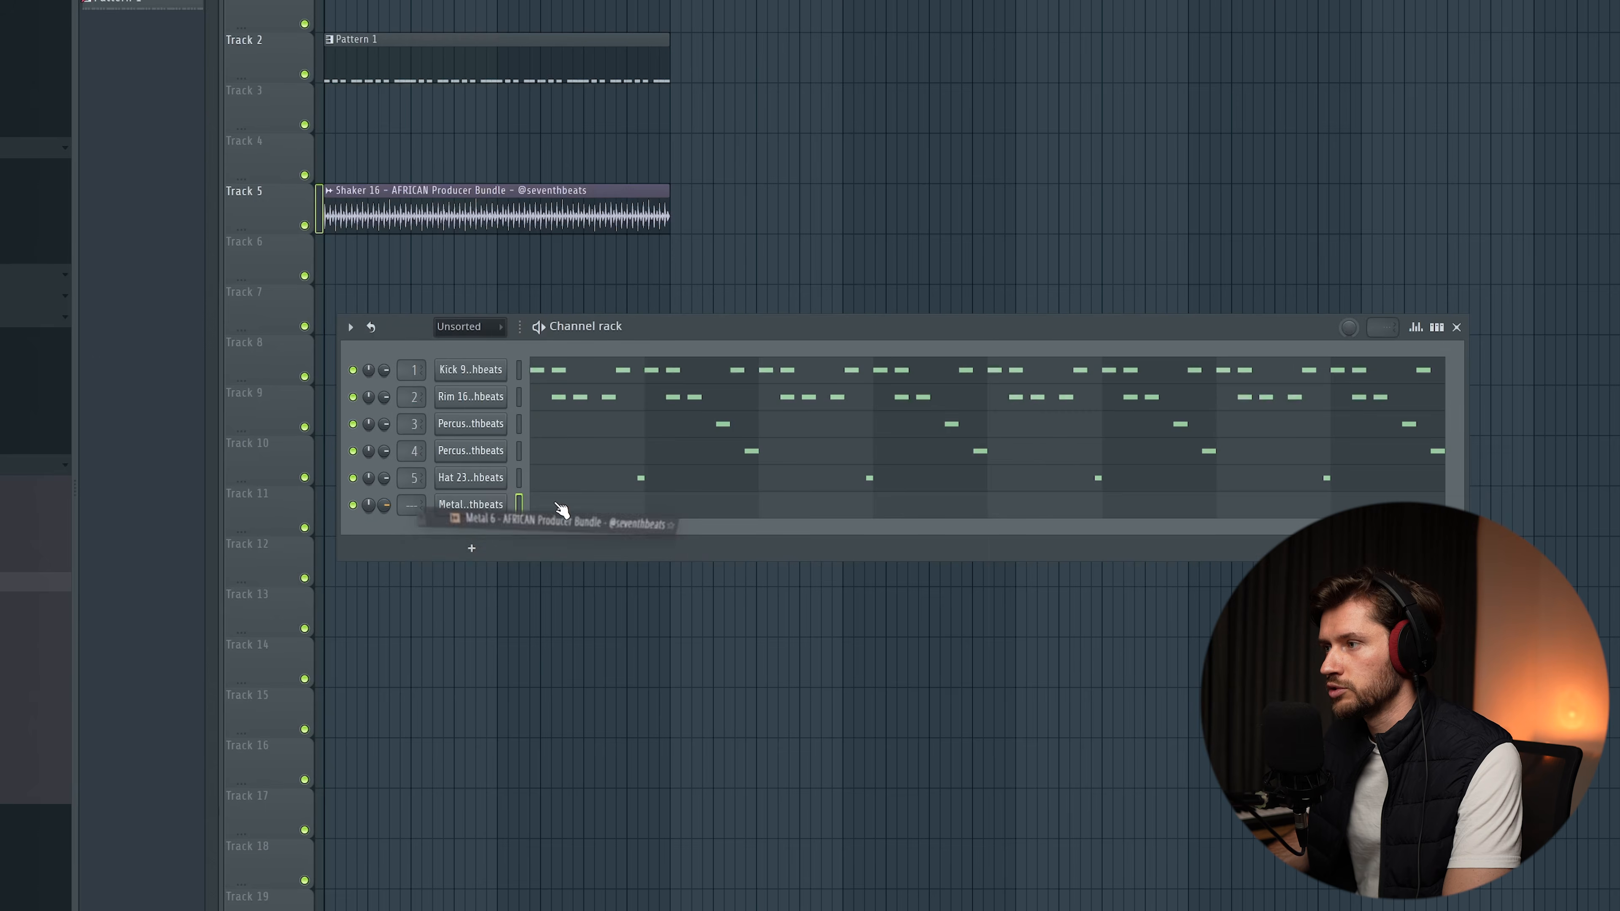
click(598, 509)
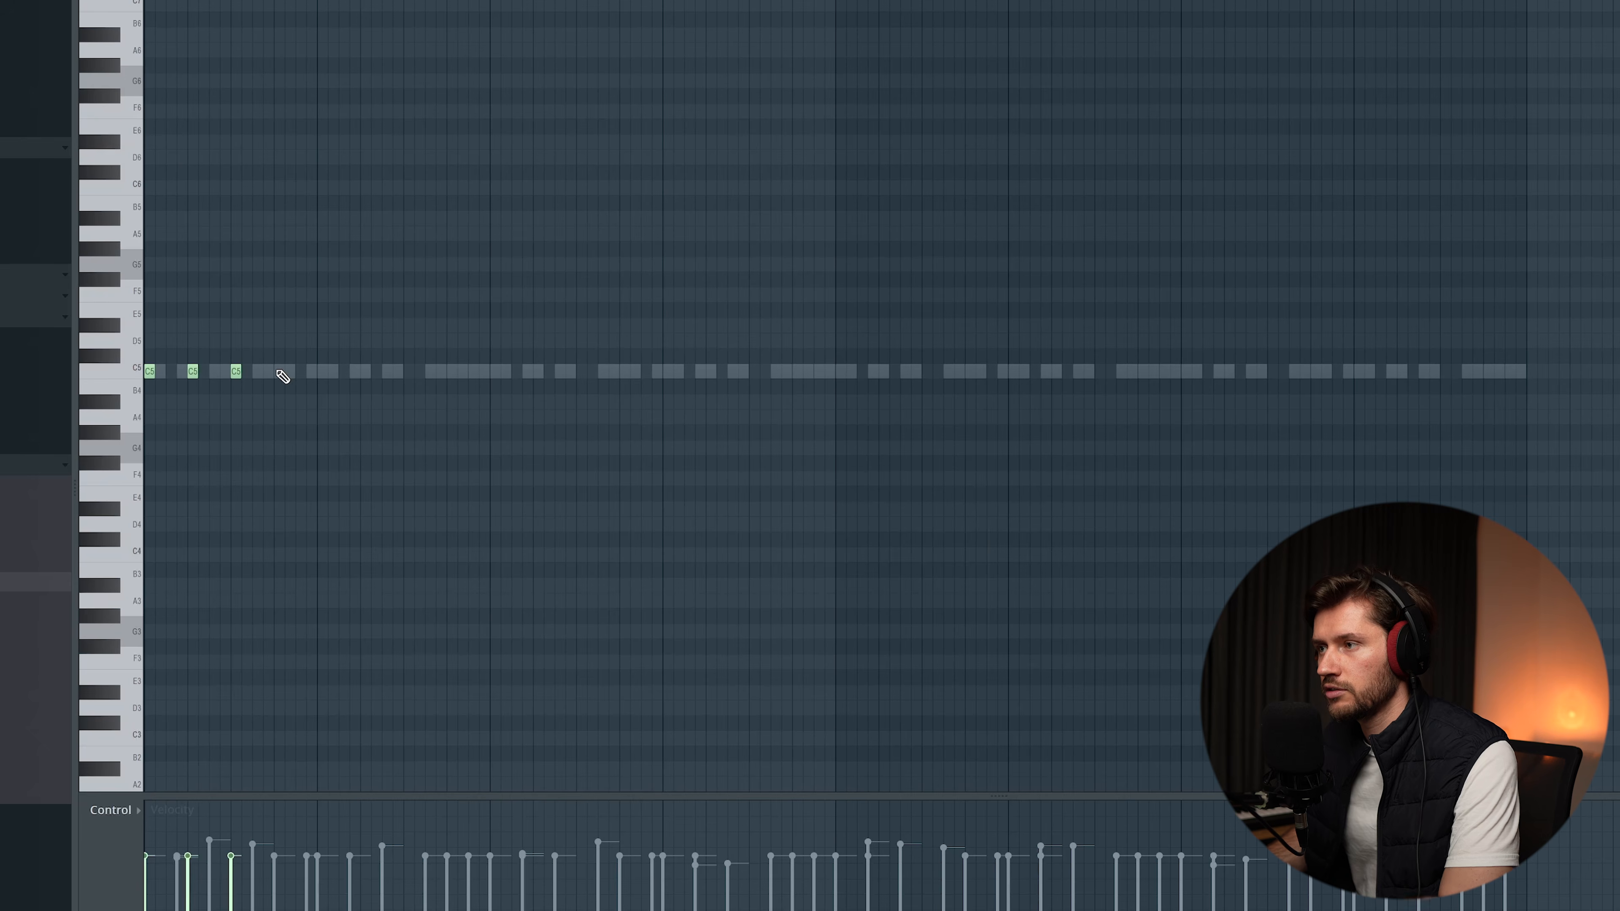
key(ctrl+b)
key(ctrl+b)
key(ctrl+b)
key(ctrl+b)
key(ctrl+b)
key(ctrl+b)
key(ctrl+b)
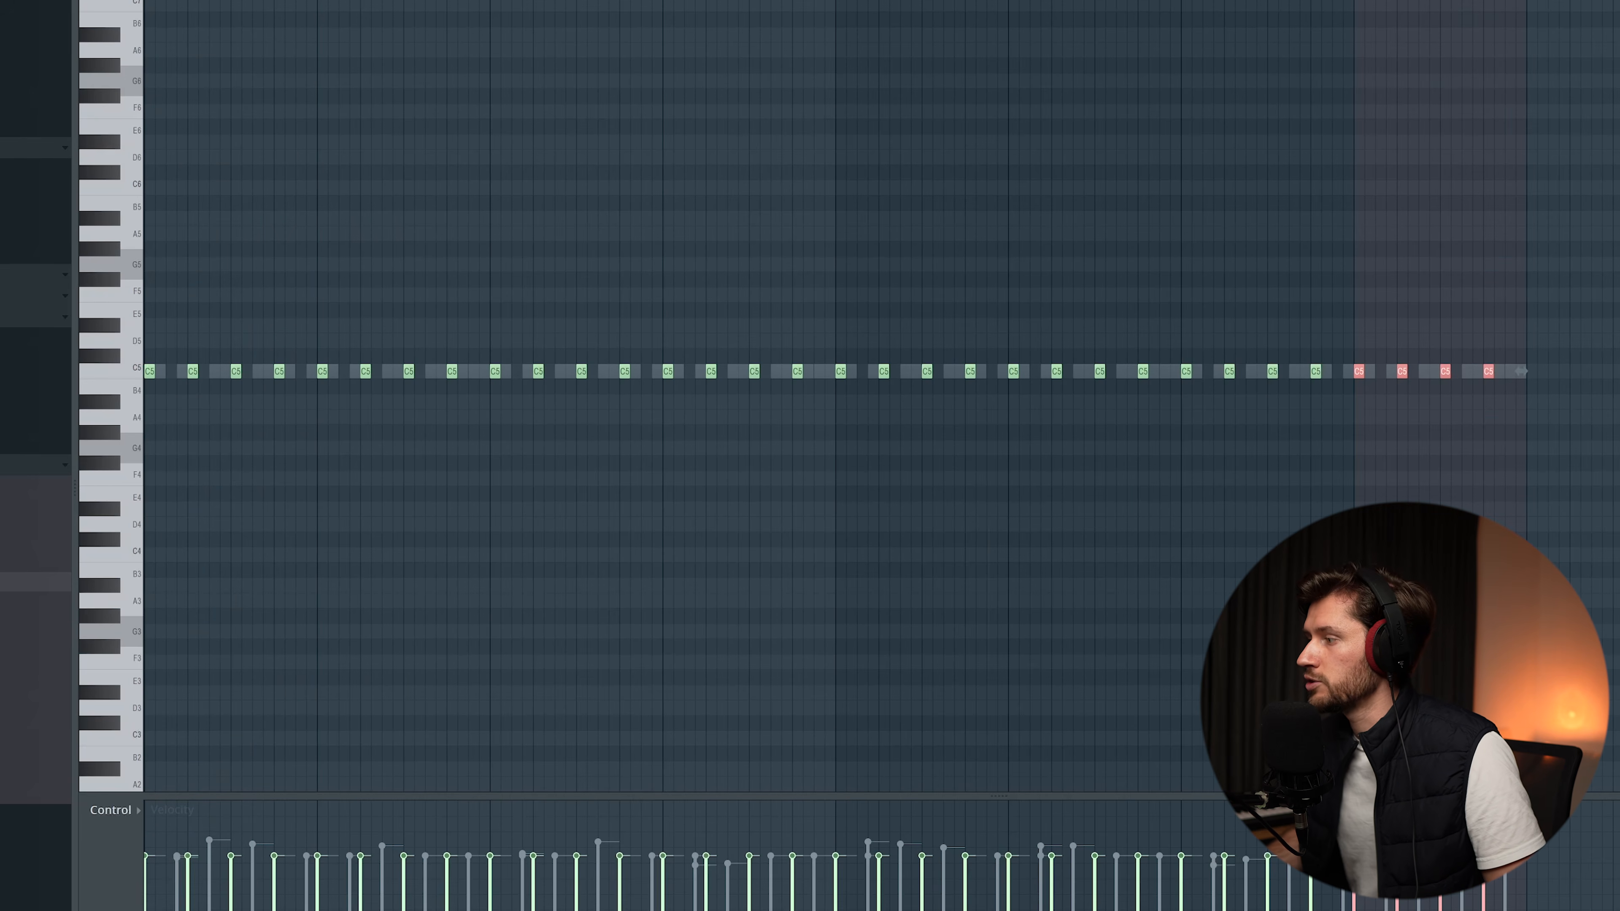
- Play the pattern and lower the Metal 6 channel's volume in the channel rack
key(space)
scroll(504, 169, down, 1)
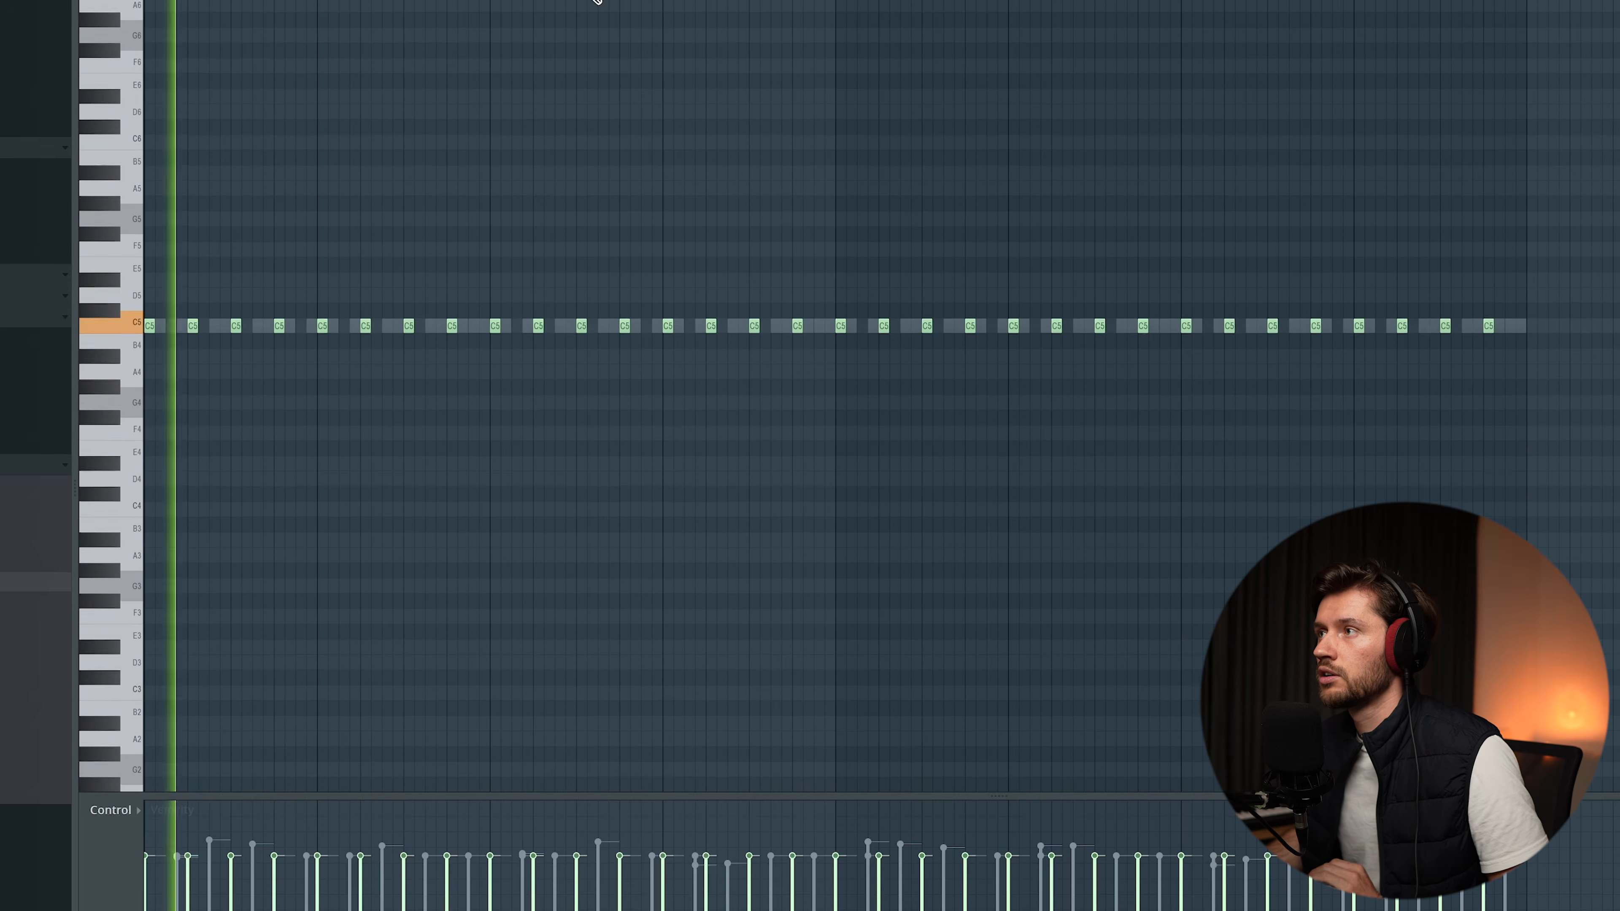
key(F6)
drag(384, 502, 384, 547)
key(F6)
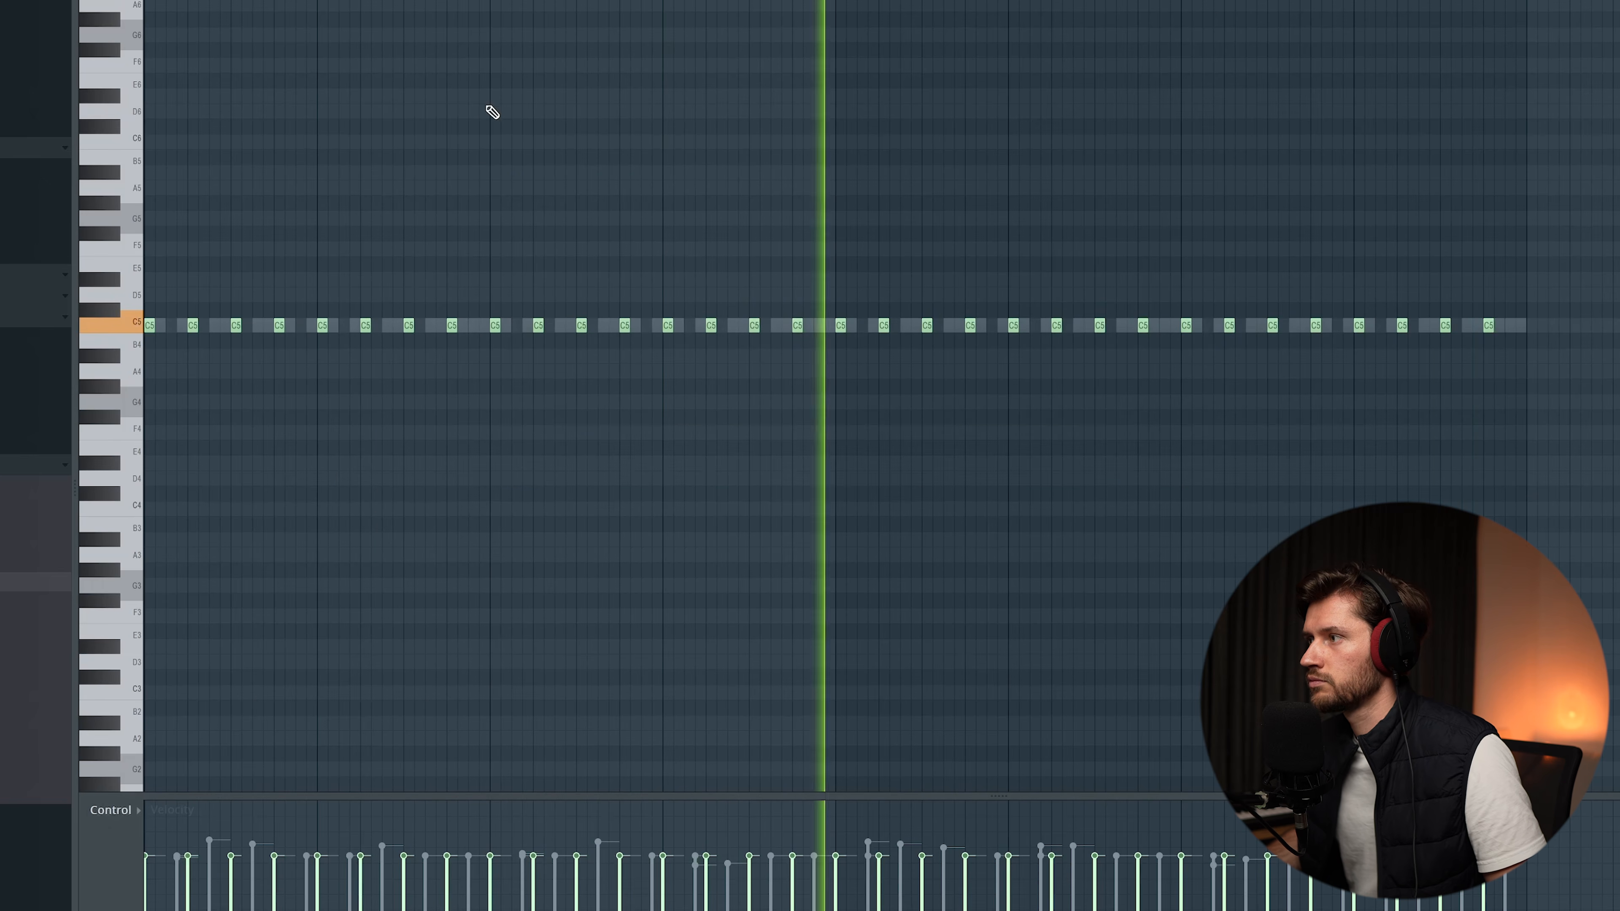
- Add the Metal 15 and Percussion 80 samples as new channels, and place four short C5 hits for Percussion 80 across the eight bars
key(F6)
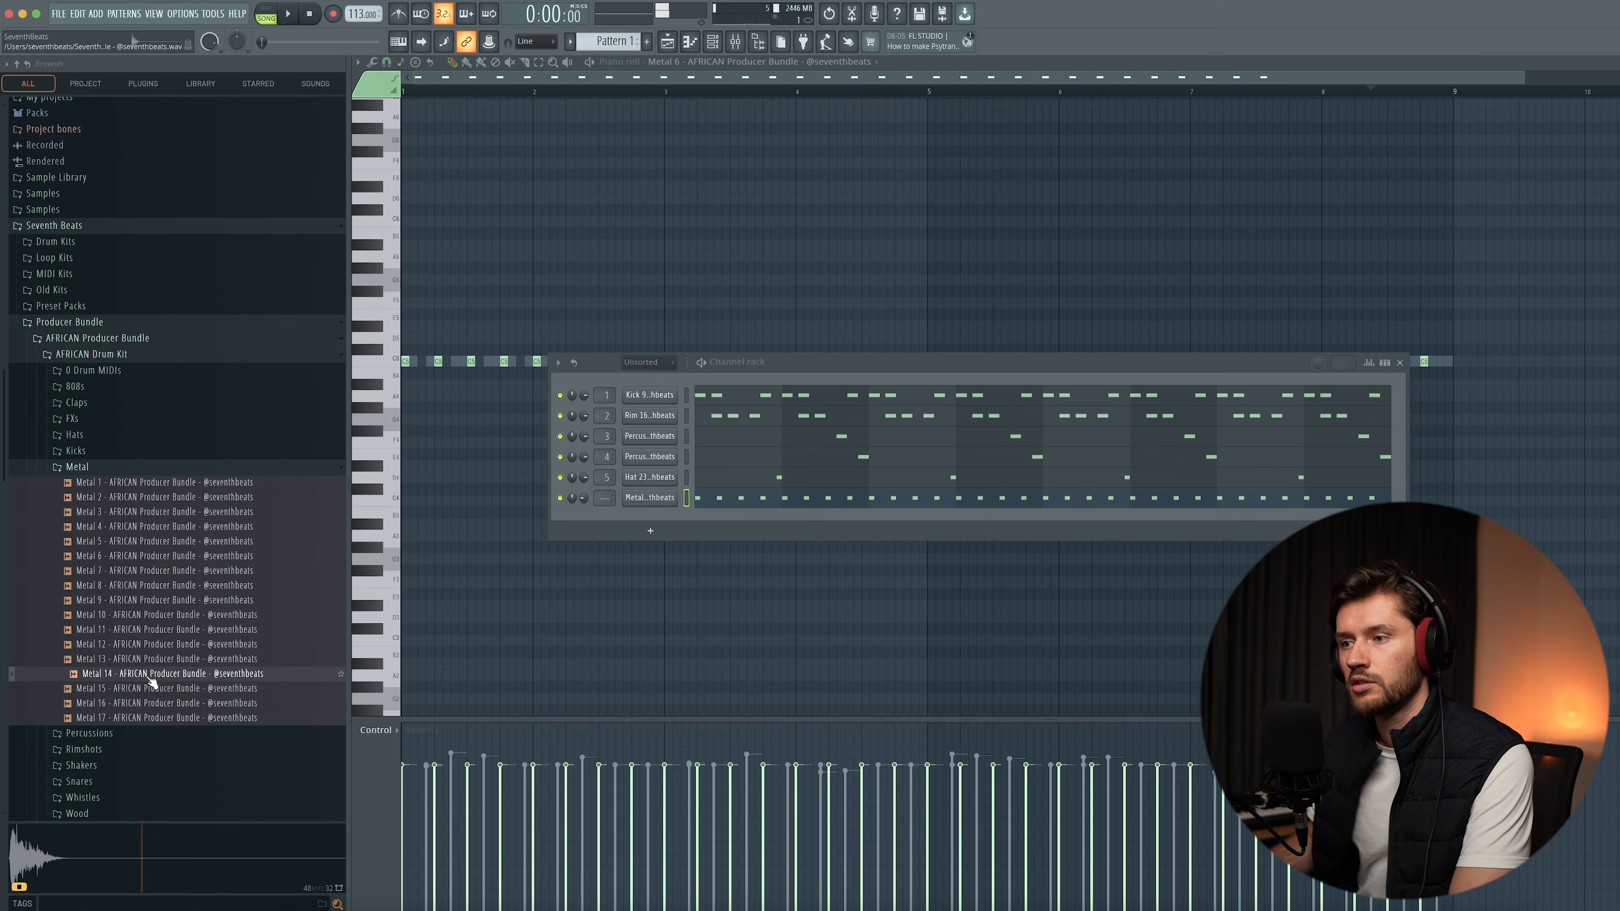
drag(680, 529, 669, 524)
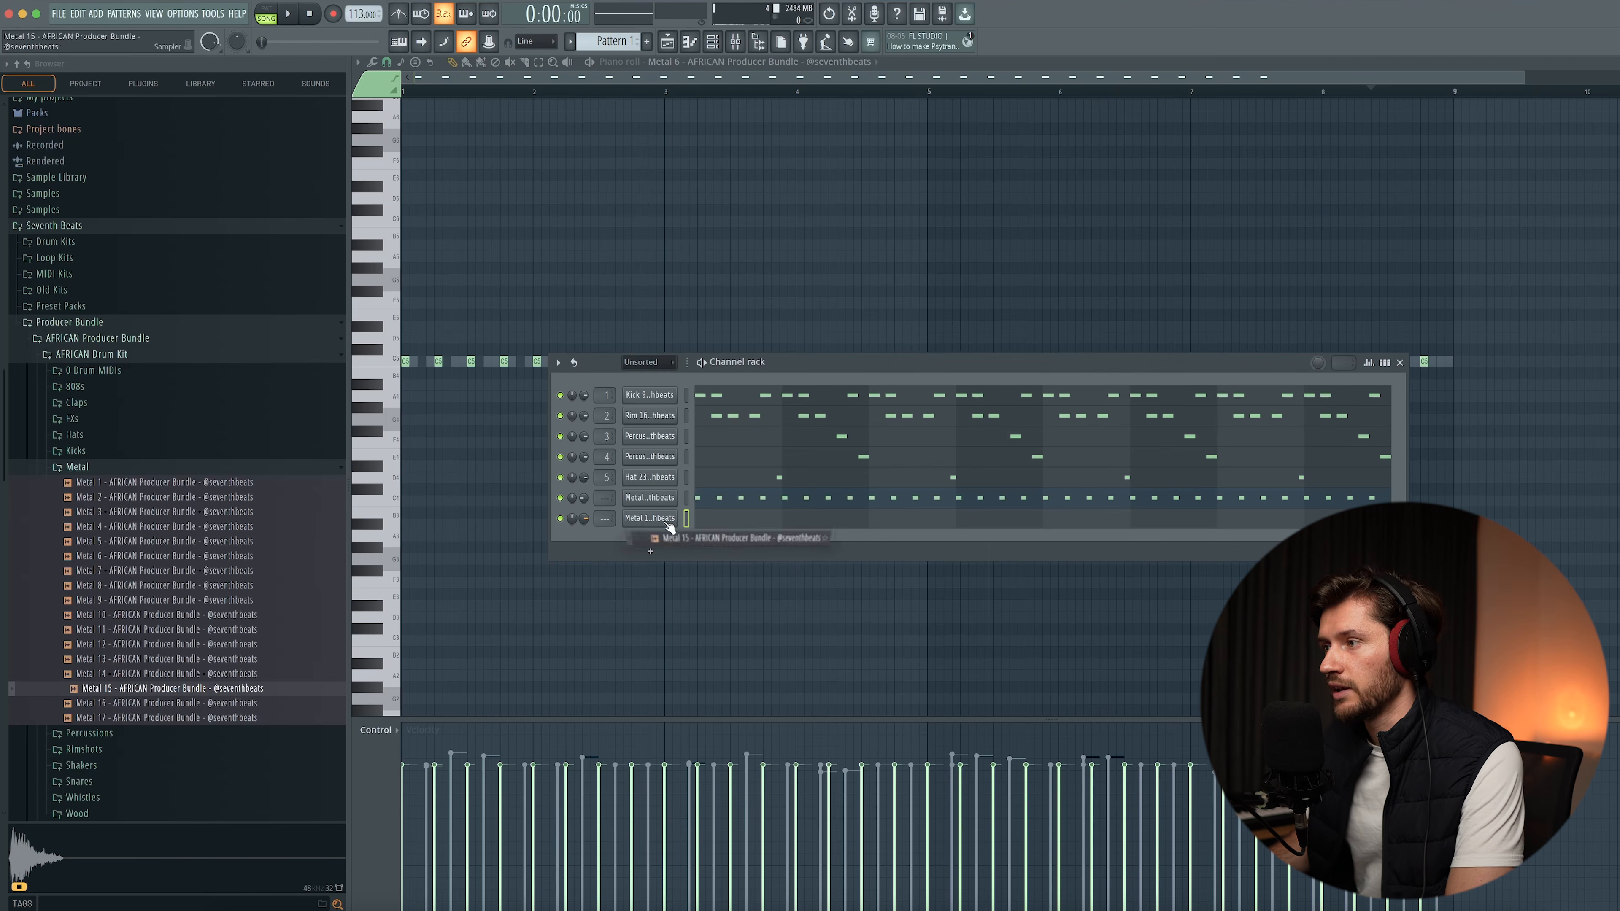
click(90, 471)
click(102, 485)
scroll(140, 555, down, 20)
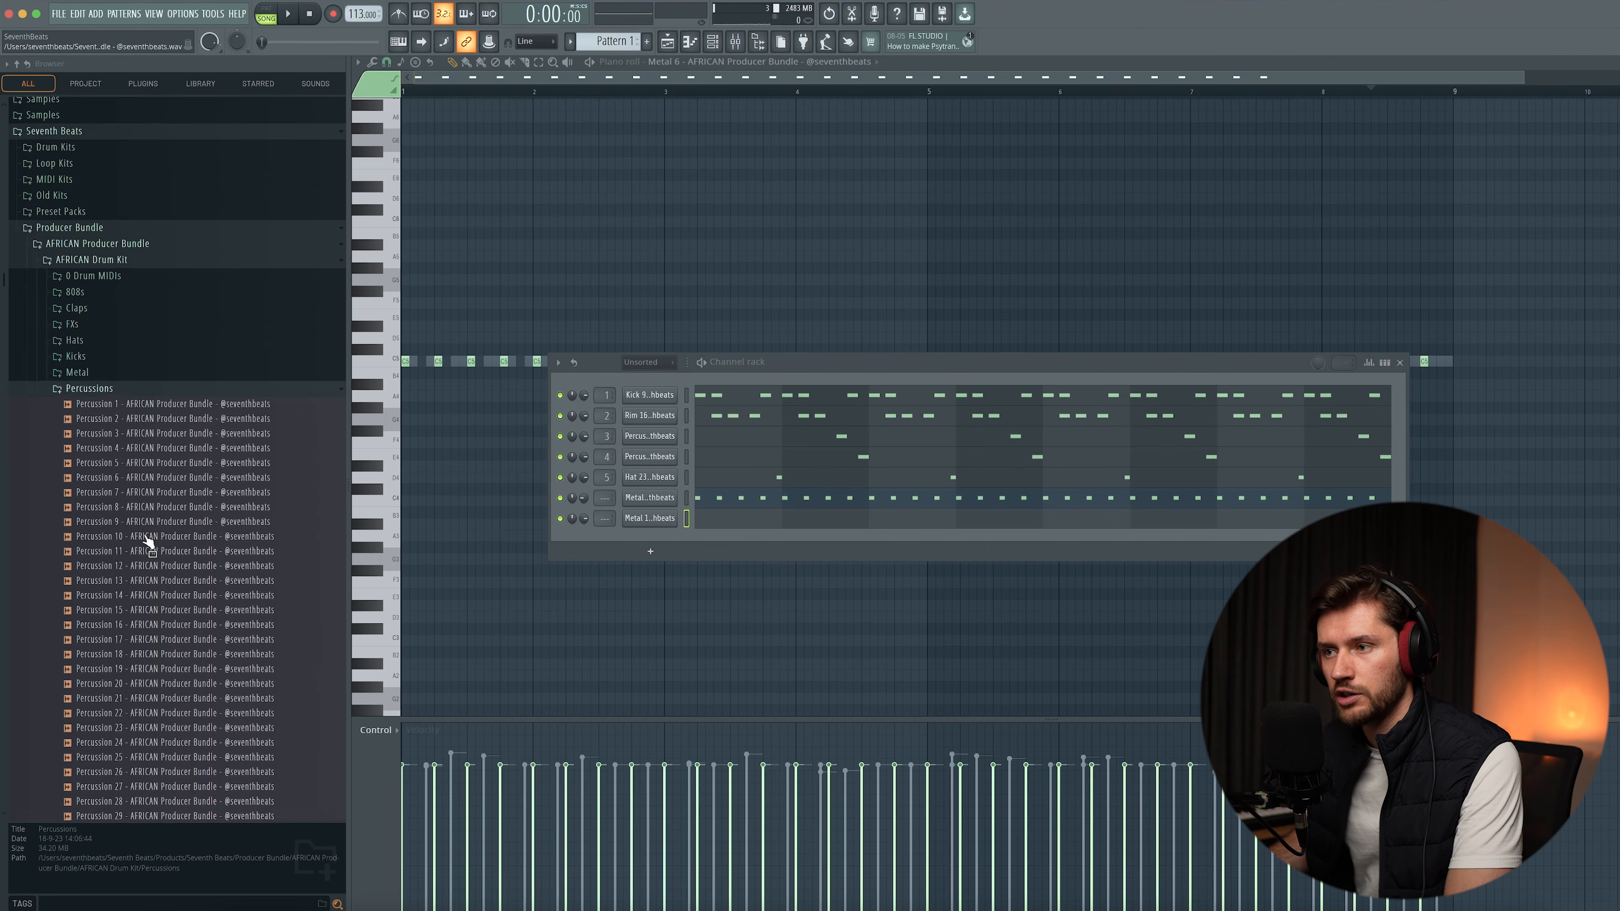
click(160, 573)
click(165, 647)
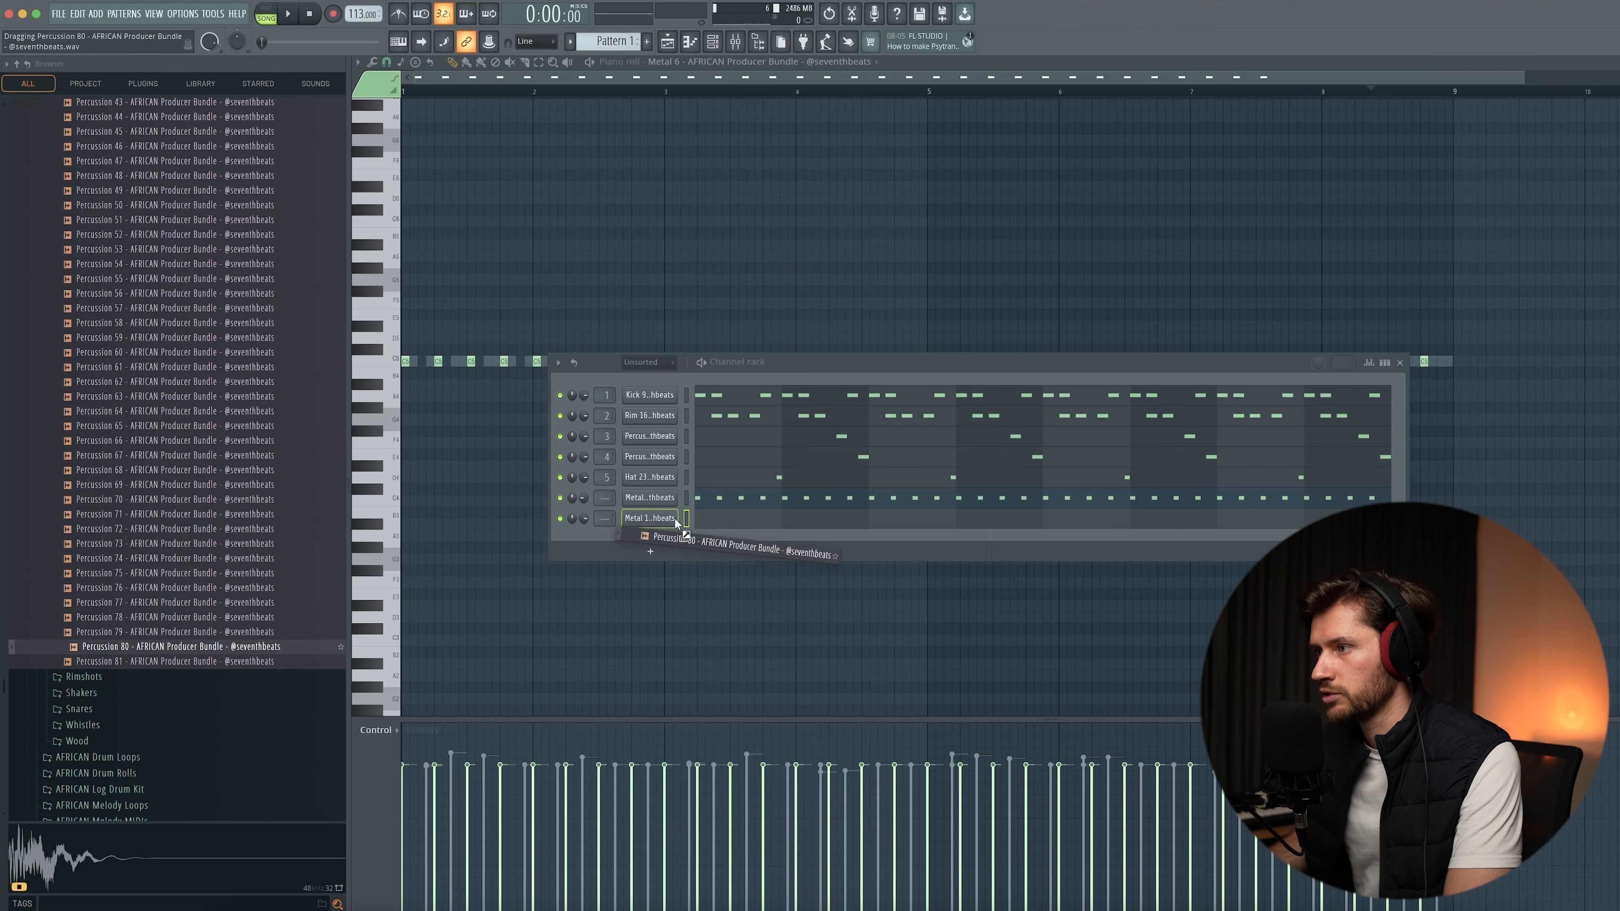
drag(661, 512, 662, 511)
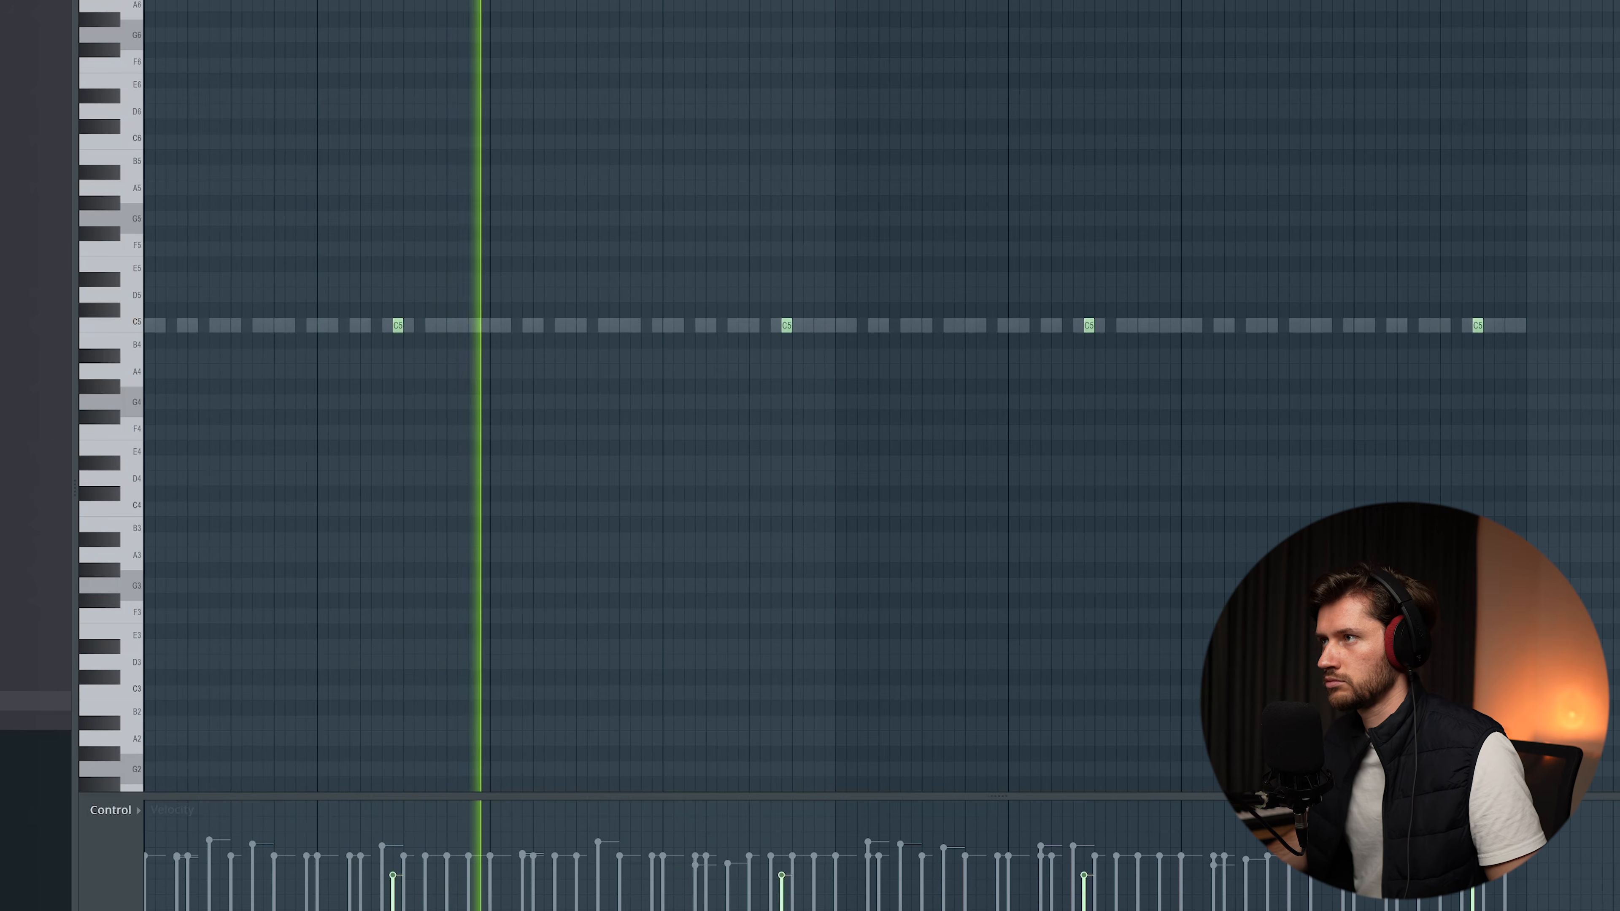
- Program a repeating pattern of C5 hits for the Metal 15 channel across the eight bars
key(F6)
drag(698, 336, 638, 496)
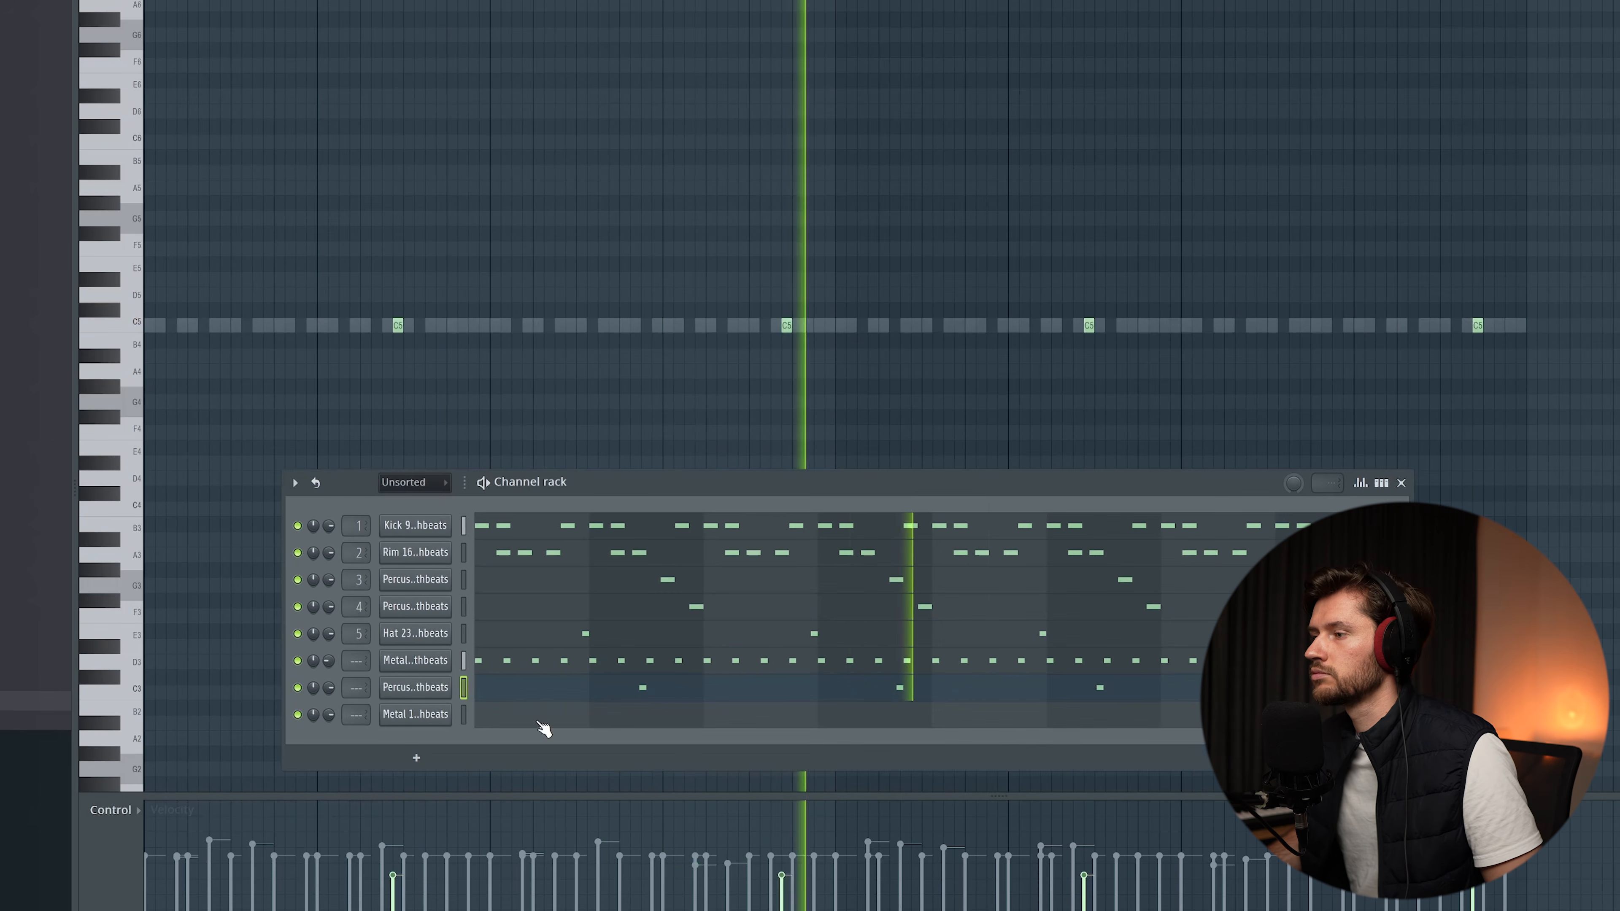
key(F6)
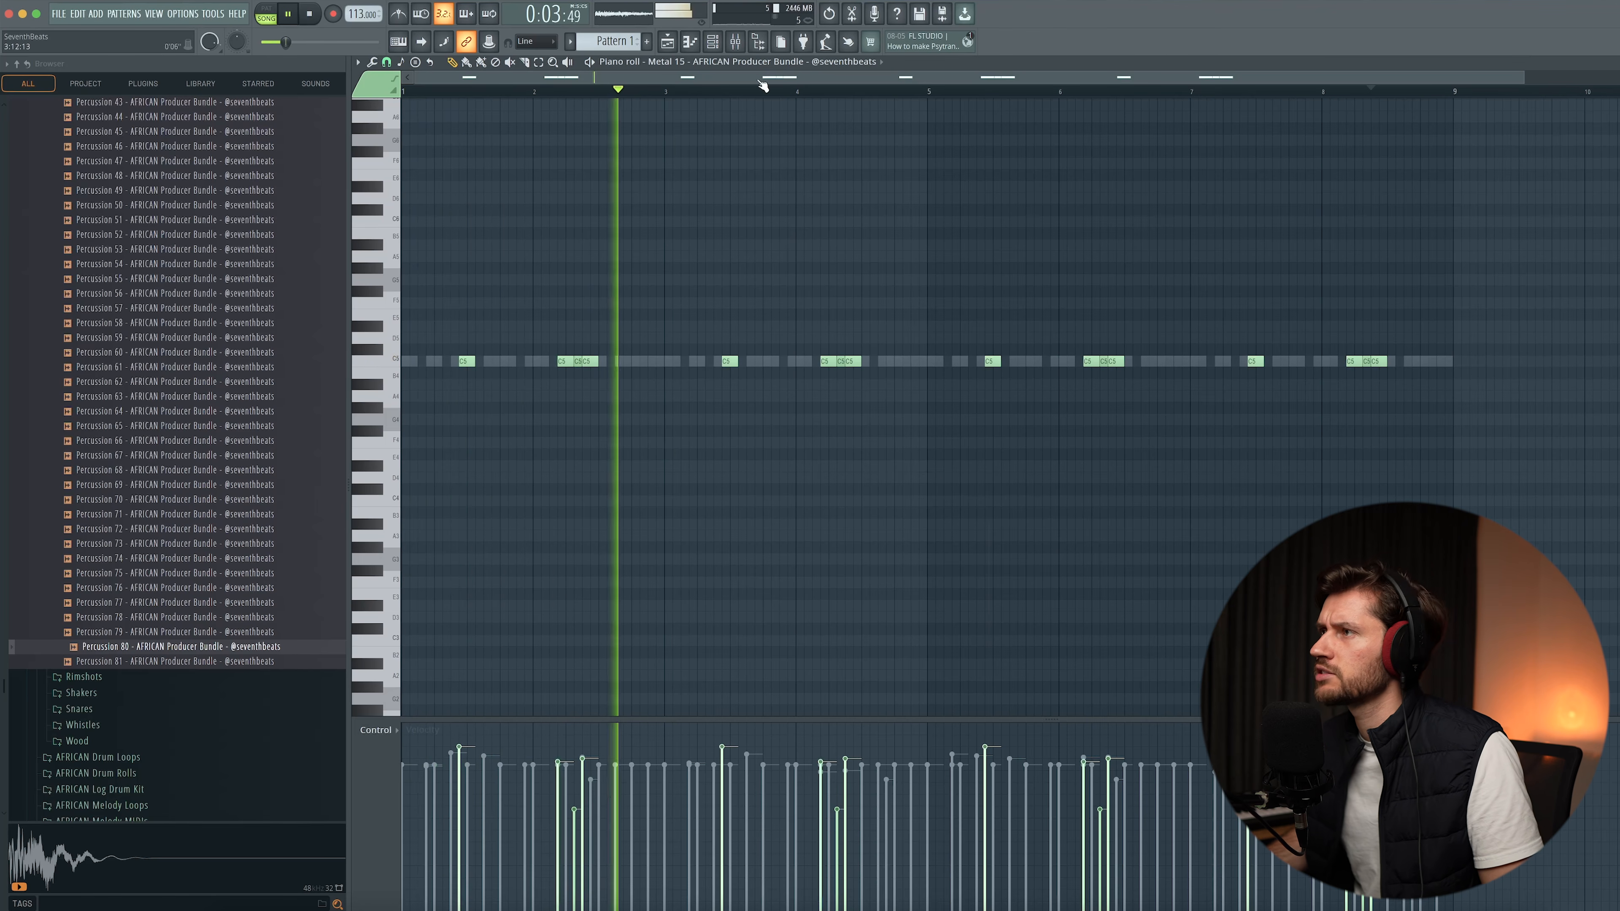
- Route the Metal 6, Percussion 80 and Metal 15 channels to separate mixer tracks from Insert 6, and lower the Percussion 80 and Metal 15 levels
click(712, 42)
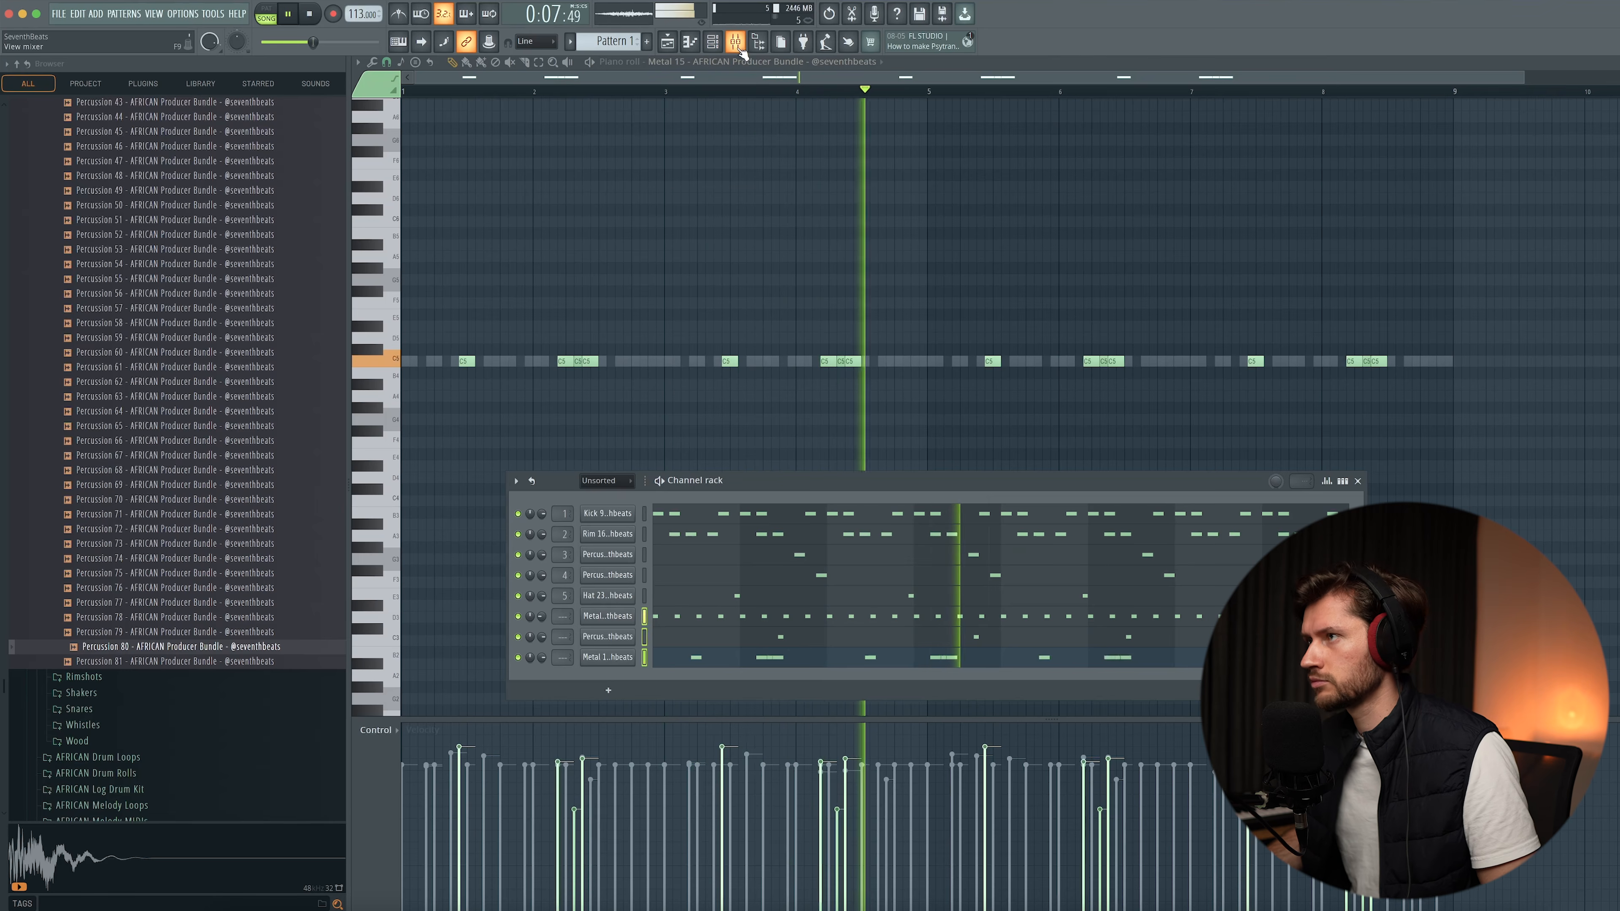
click(737, 43)
right_click(520, 265)
mouse_move(606, 344)
click(701, 356)
click(553, 339)
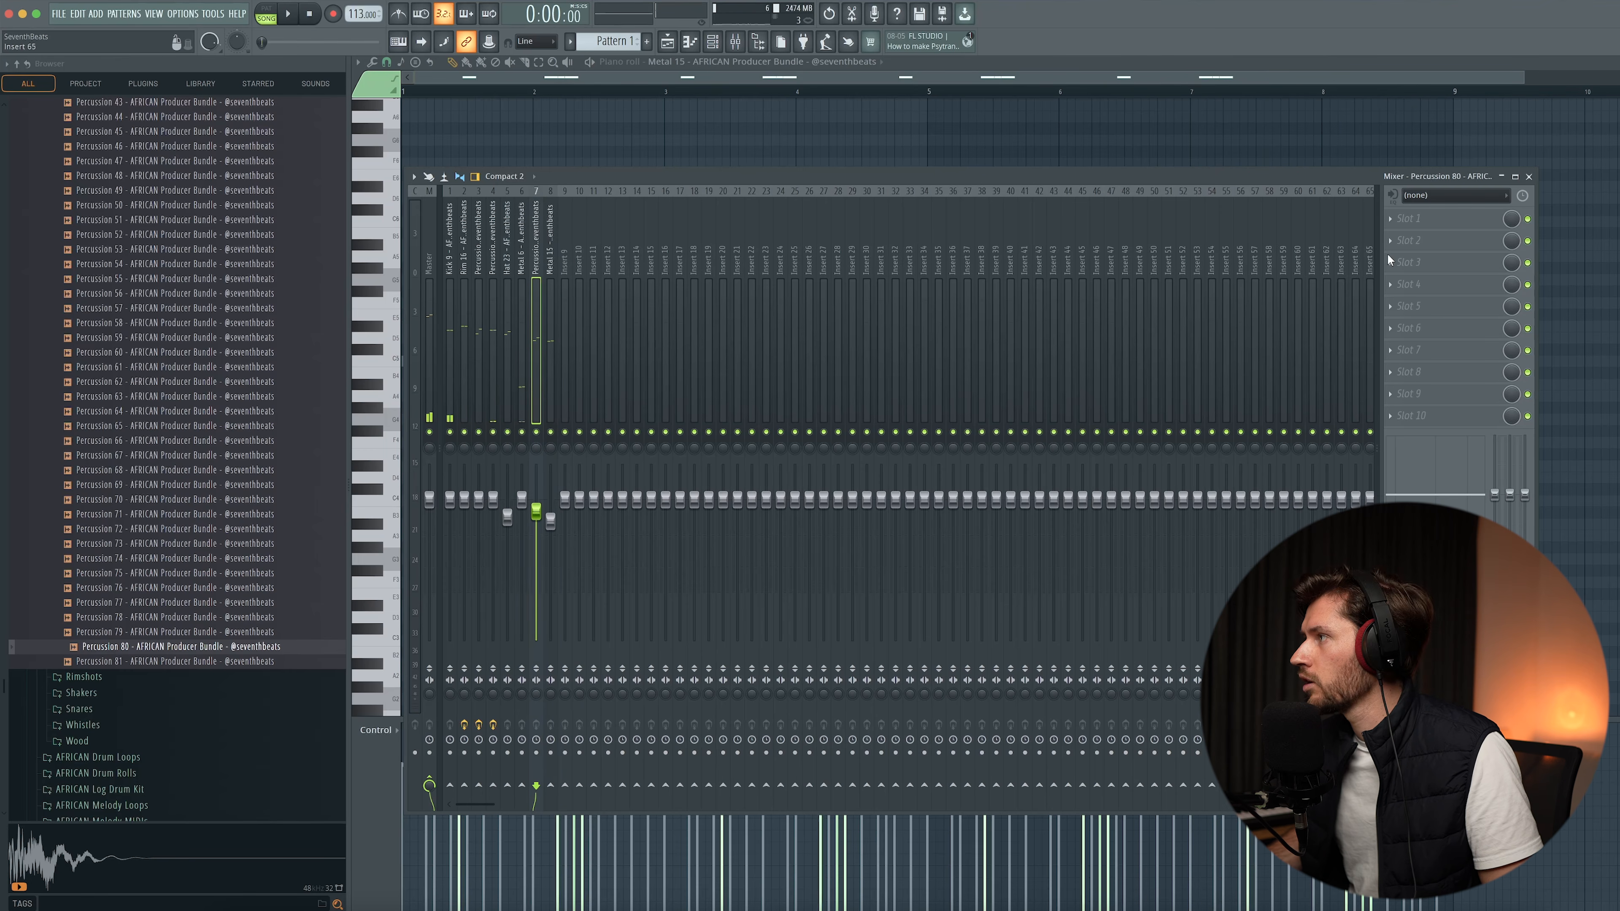
- Add Fruity Reeverb 2 to the Percussion 80 mixer track, lower its wet level, and close the mixer
click(1408, 220)
mouse_move(1408, 235)
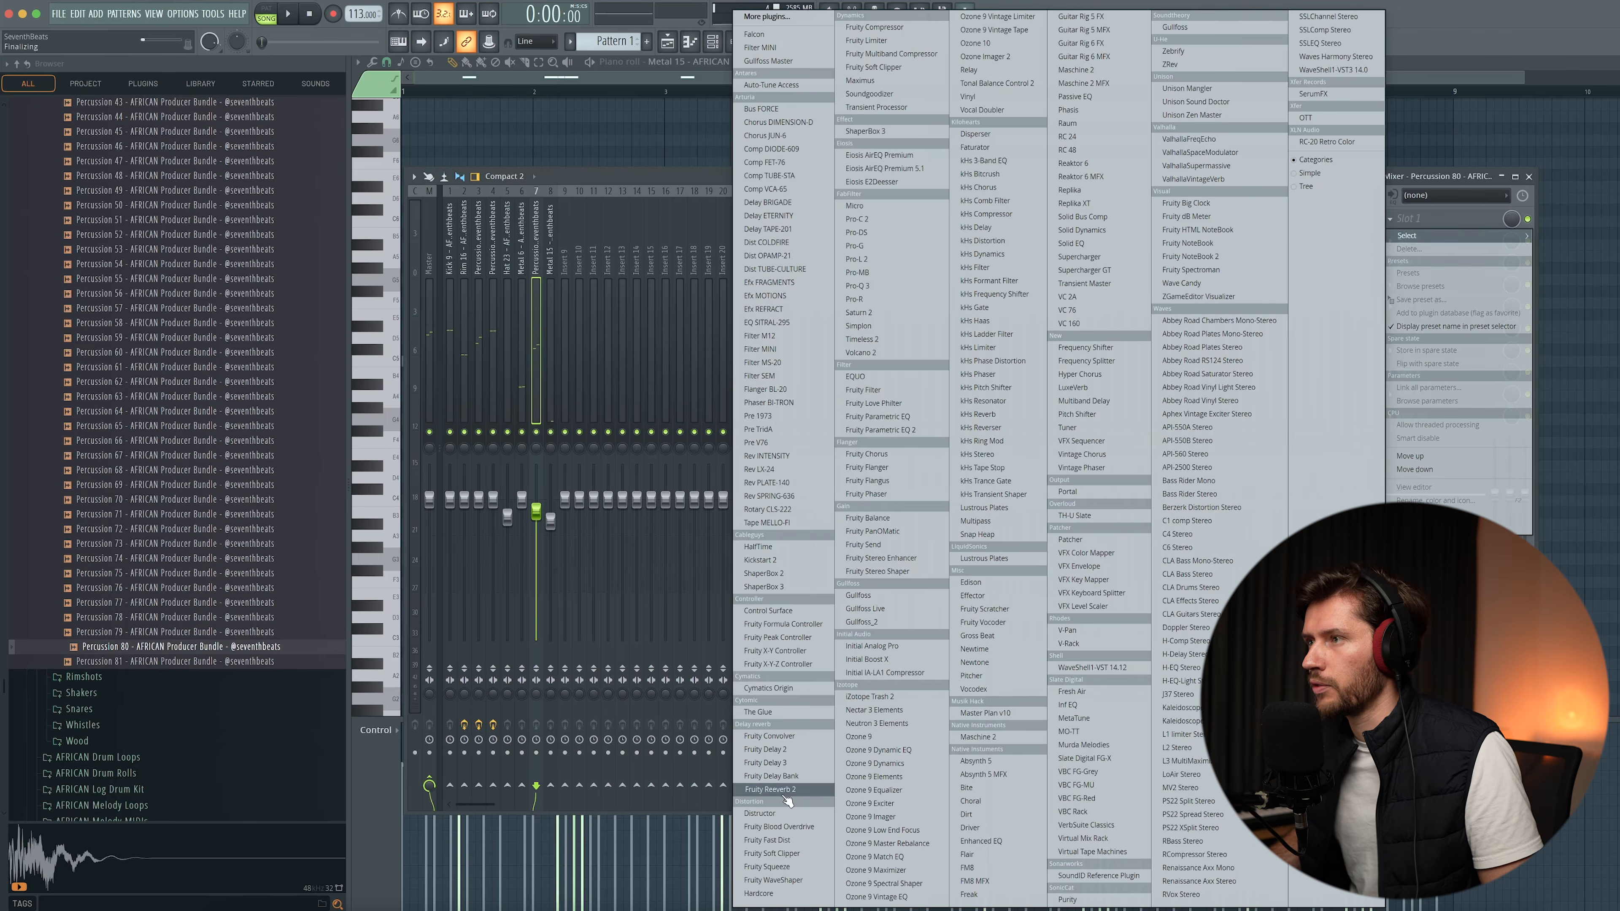
click(770, 789)
drag(260, 21, 667, 300)
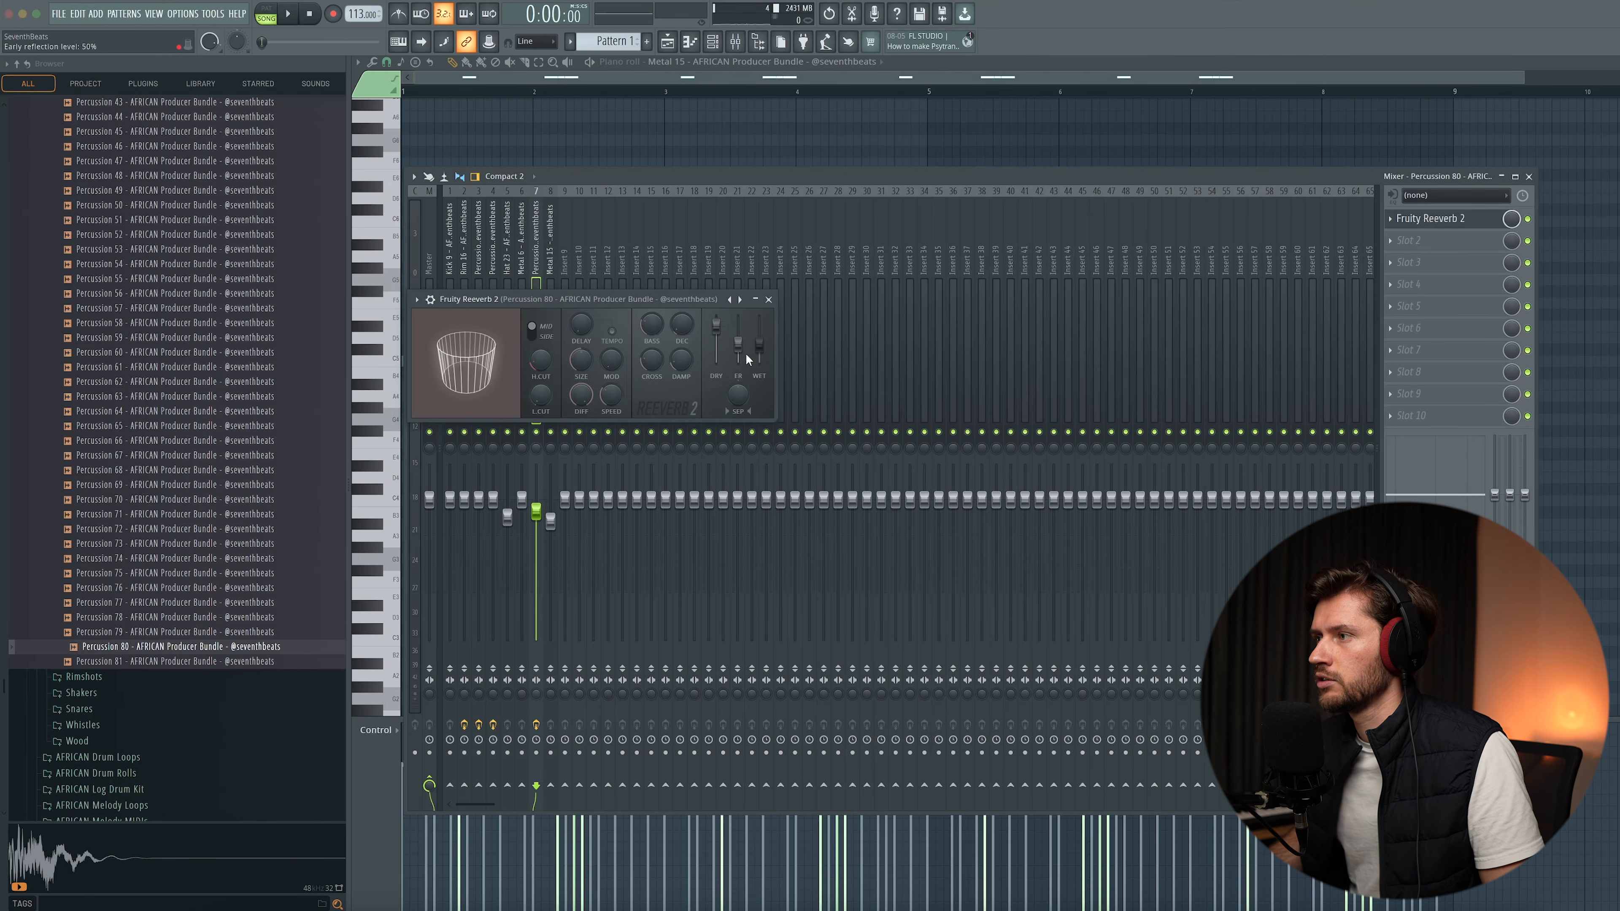
click(770, 300)
key(F9)
key(space)
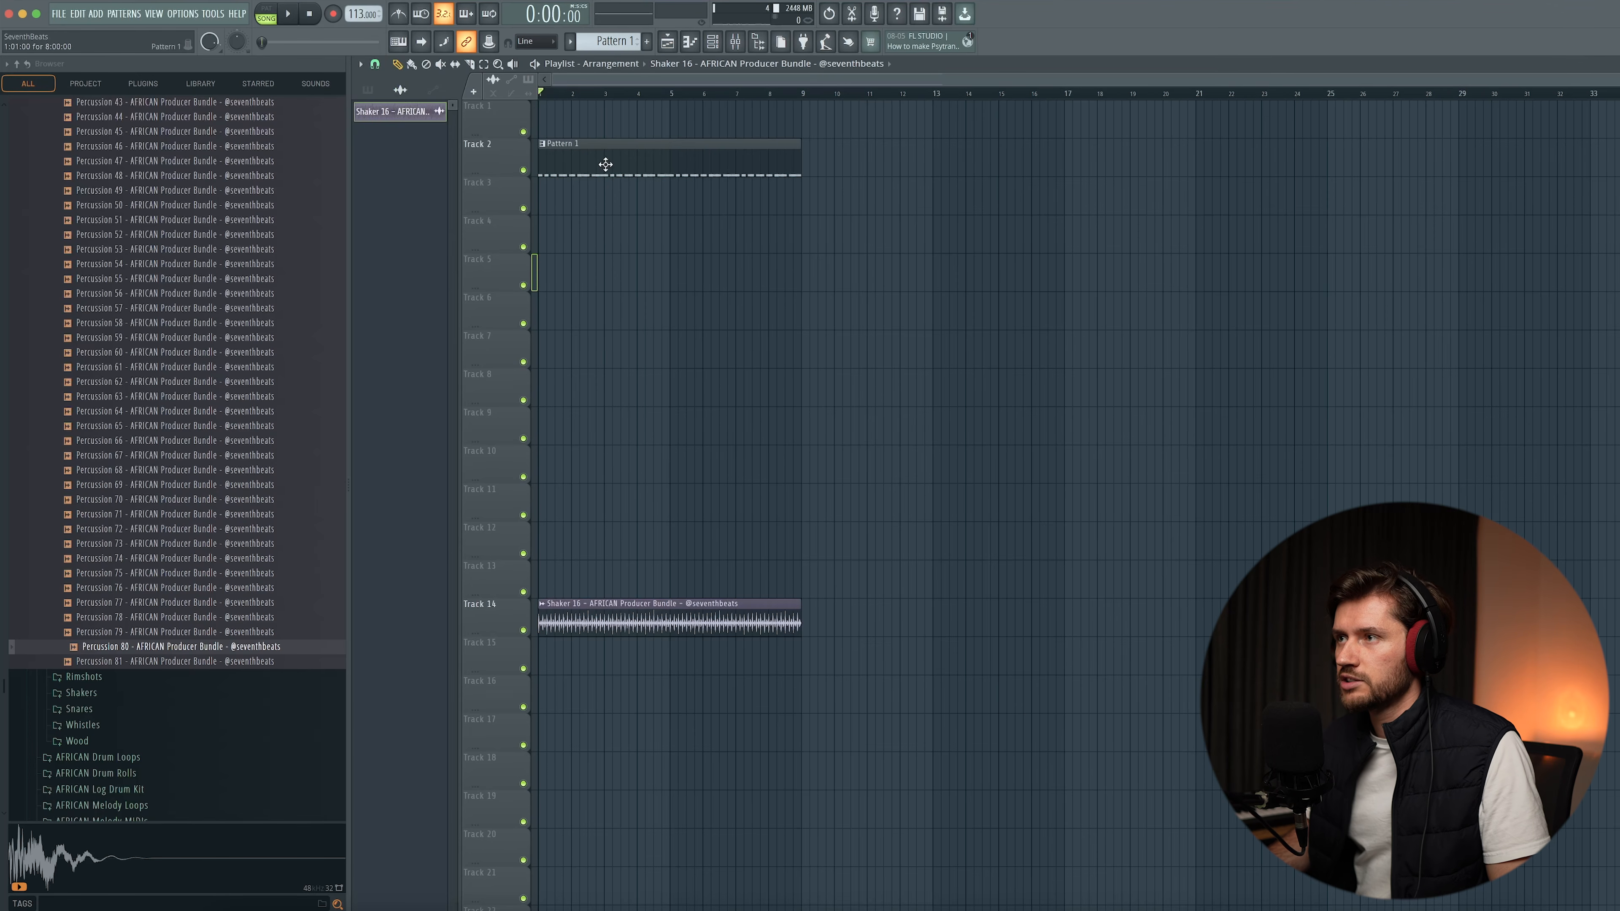
- Remove the Pattern 1 clip from the playlist and split Pattern 1 by channel
right_click(605, 164)
click(367, 91)
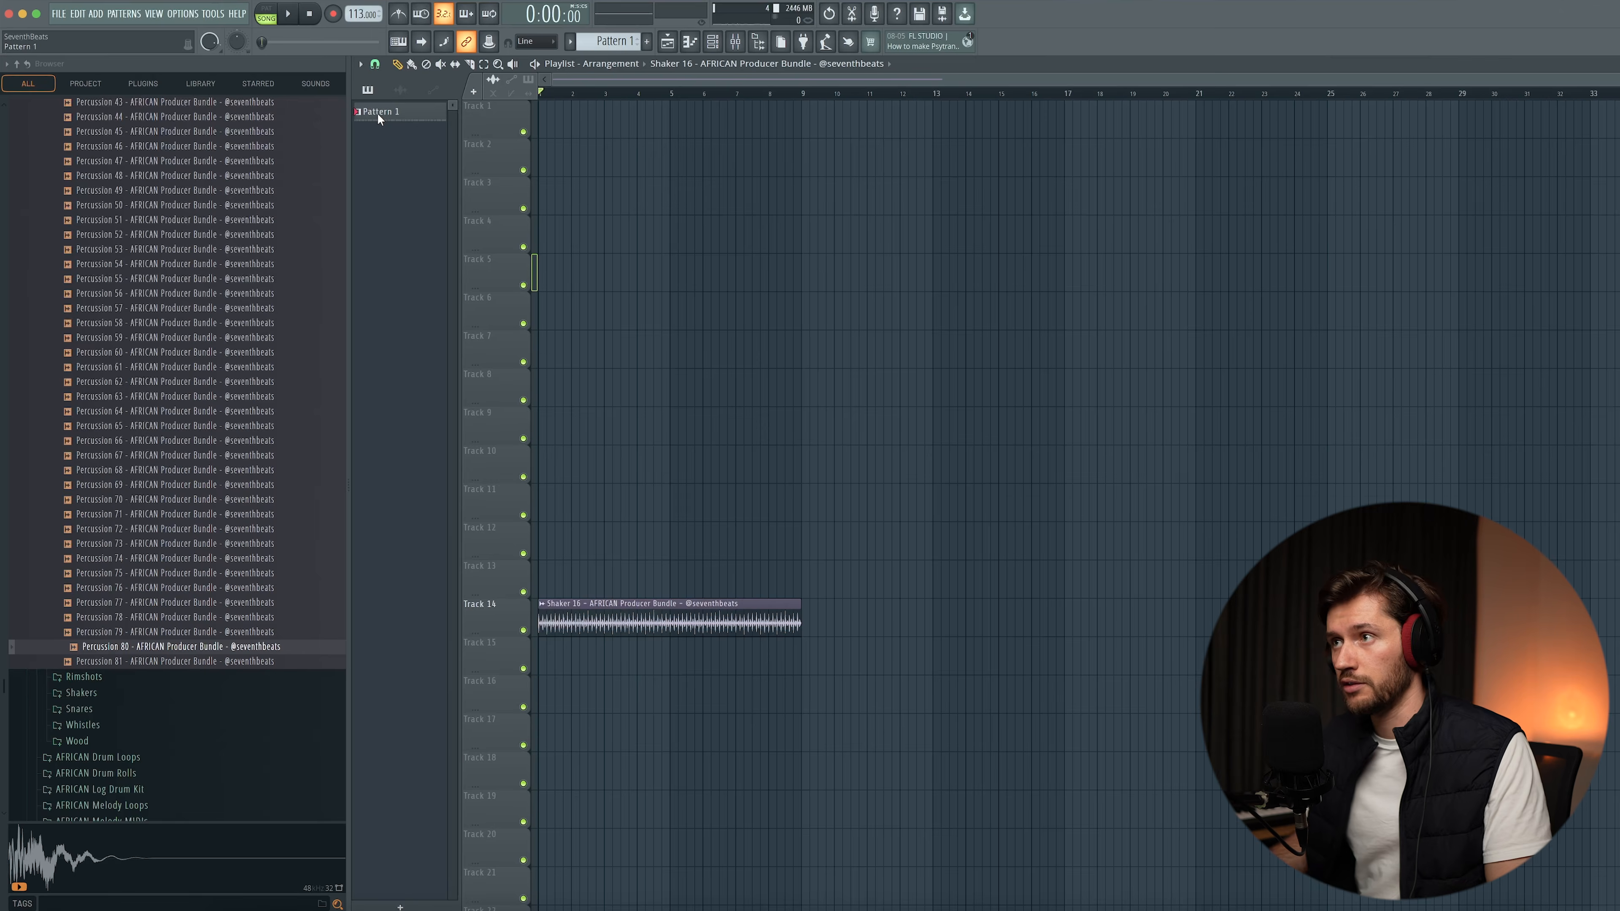
right_click(379, 118)
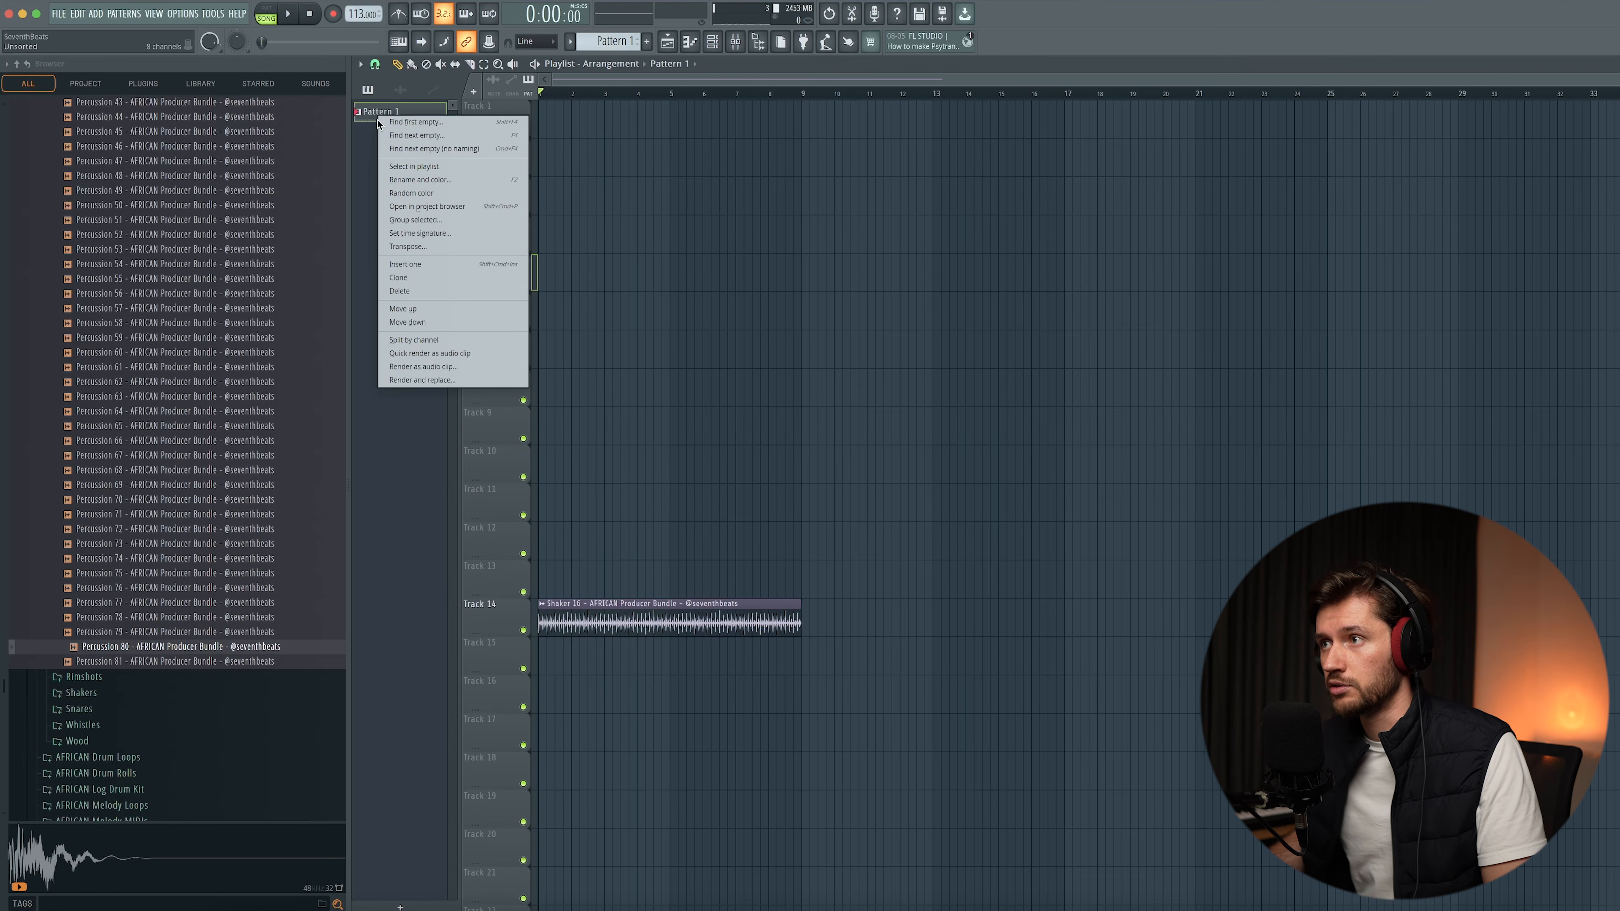
click(432, 340)
click(406, 273)
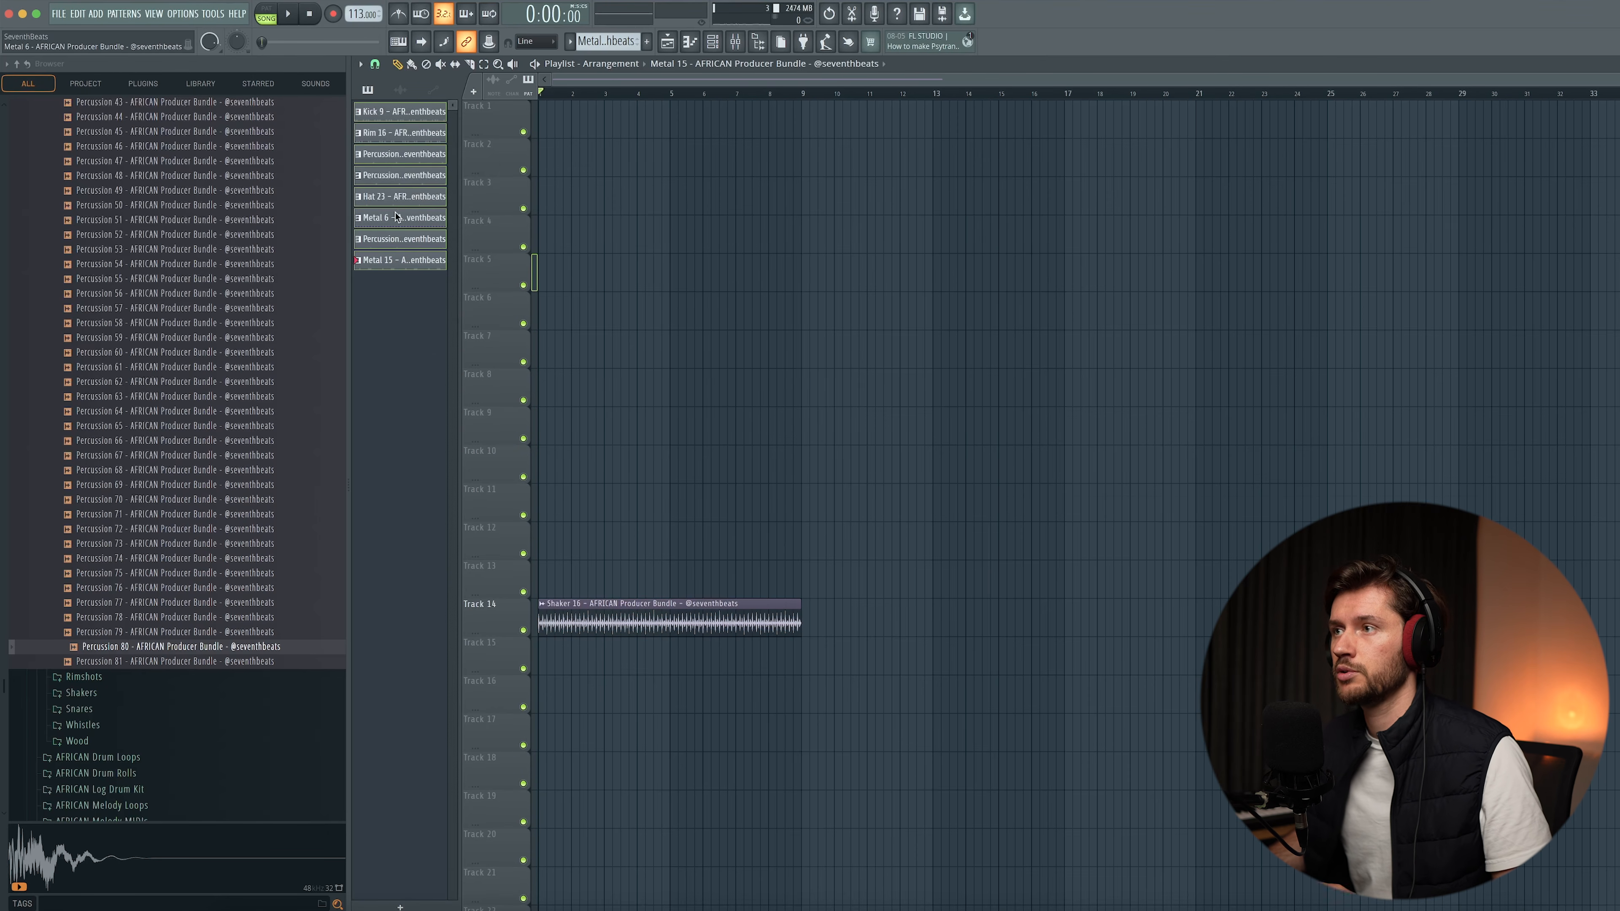
- Place the eight split patterns on Tracks 1 to 8 from bar 1 and duplicate them to fill sixteen bars
drag(382, 116, 542, 137)
drag(906, 443, 579, 101)
key(ctrl+b)
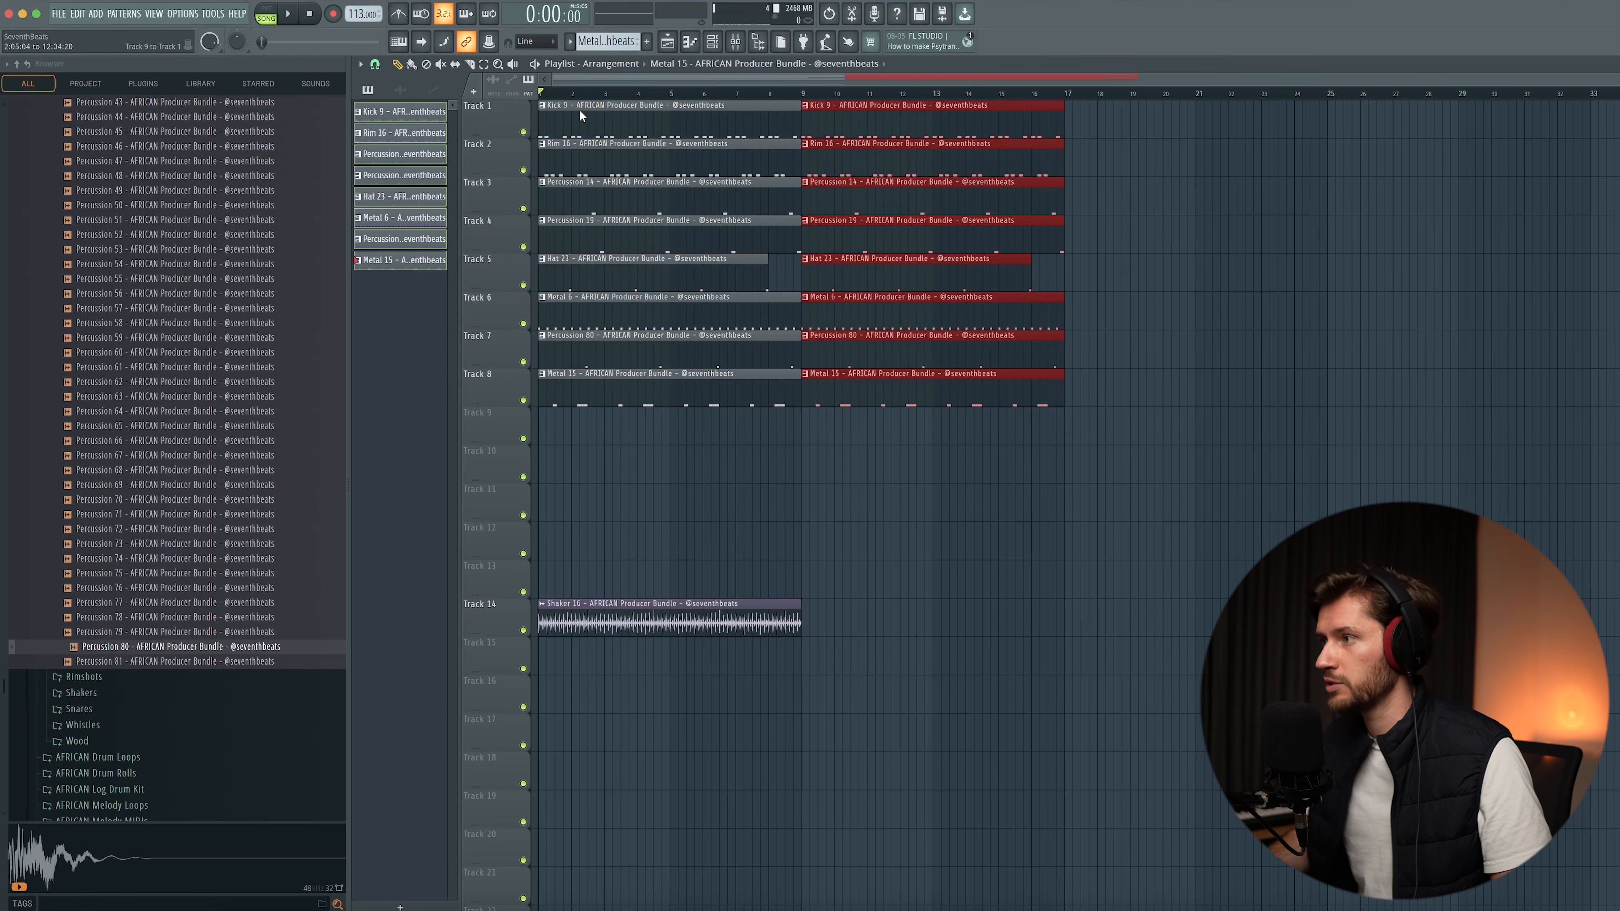
- Move the Shaker 16 clip to Track 9 and add a second copy directly after it
drag(694, 603, 694, 410)
click(804, 468)
drag(859, 450, 862, 401)
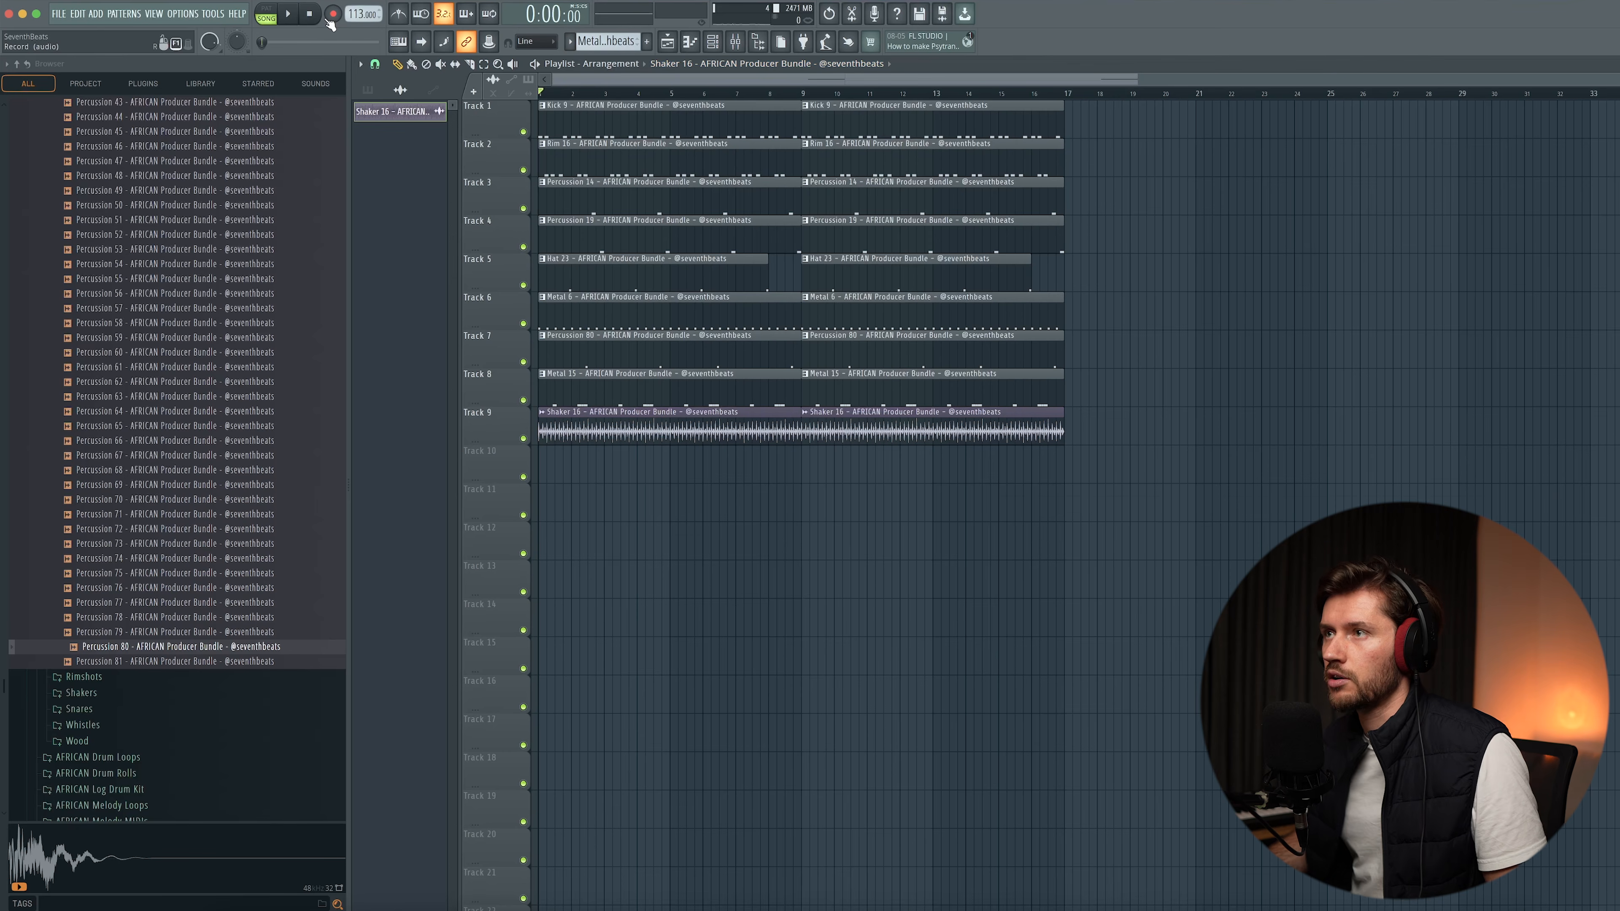
- Show the unsorted channels in the channel rack and add a GMS synthesizer channel
click(723, 48)
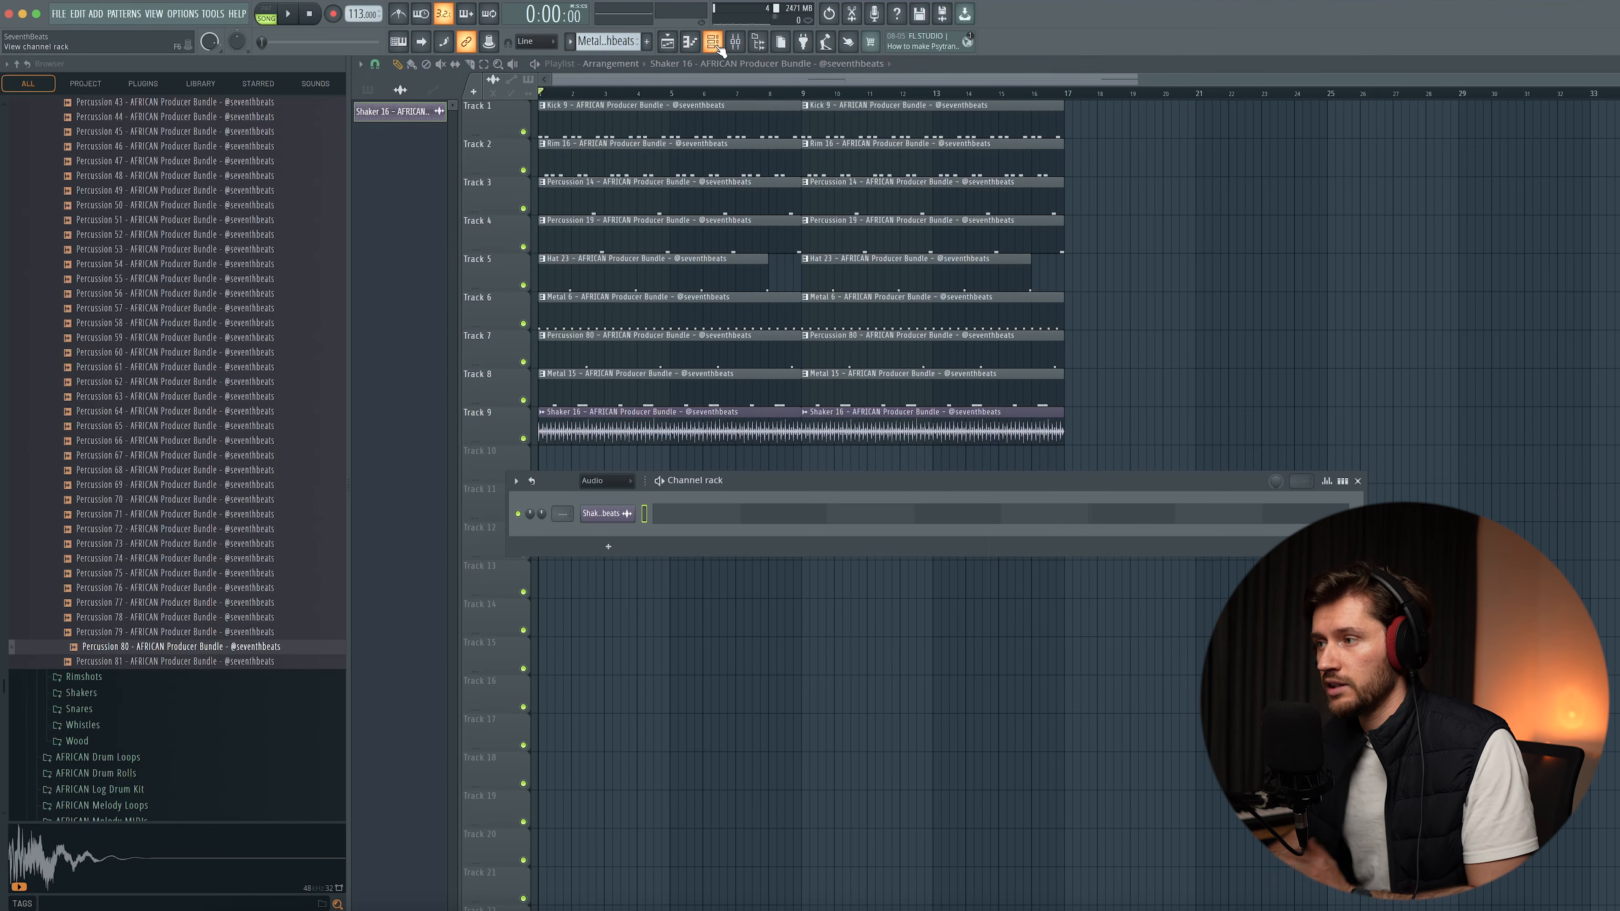
click(600, 526)
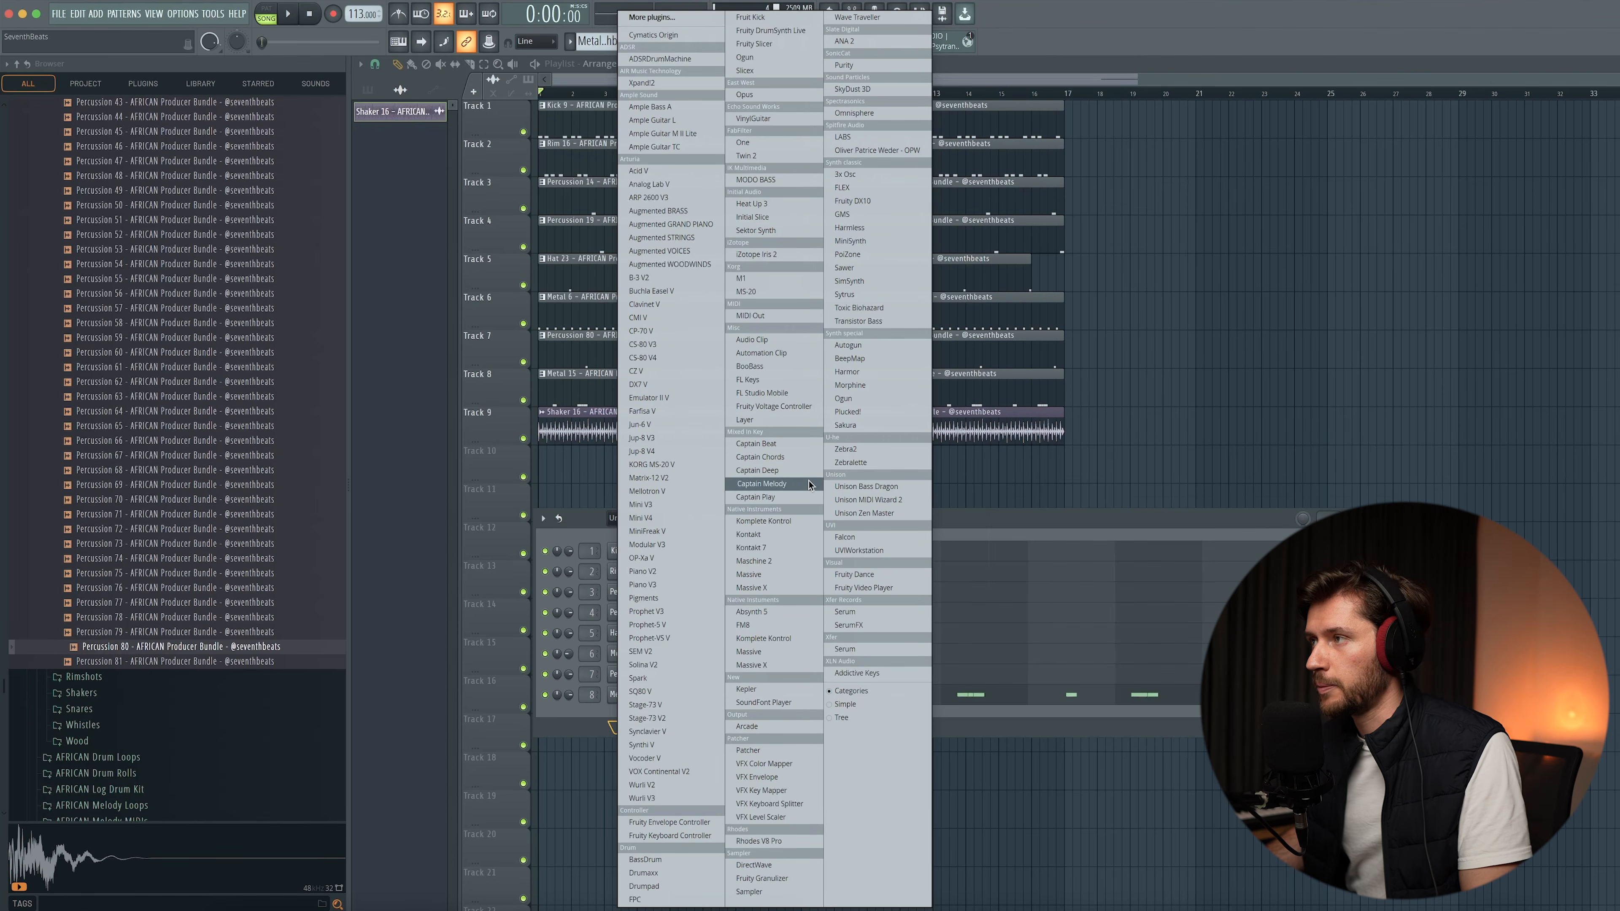
click(865, 215)
drag(317, 105, 715, 356)
- Load the Smooth & Warm TE preset from the Pads & Textures bank in GMS and close the synthesizer
click(729, 477)
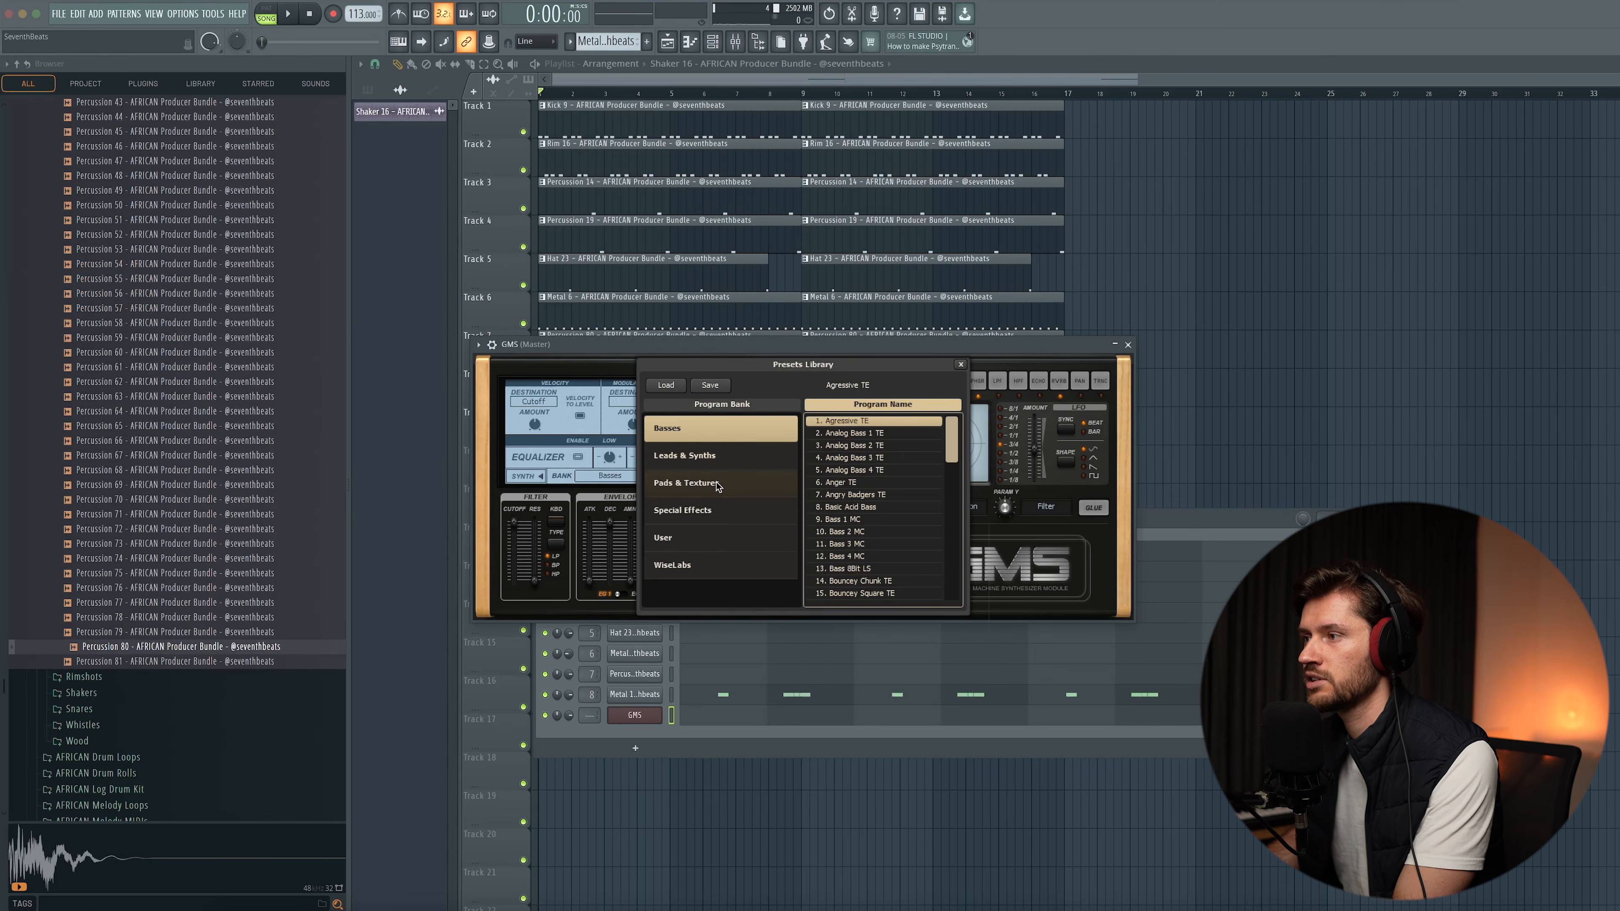
click(718, 485)
scroll(938, 523, down, 6)
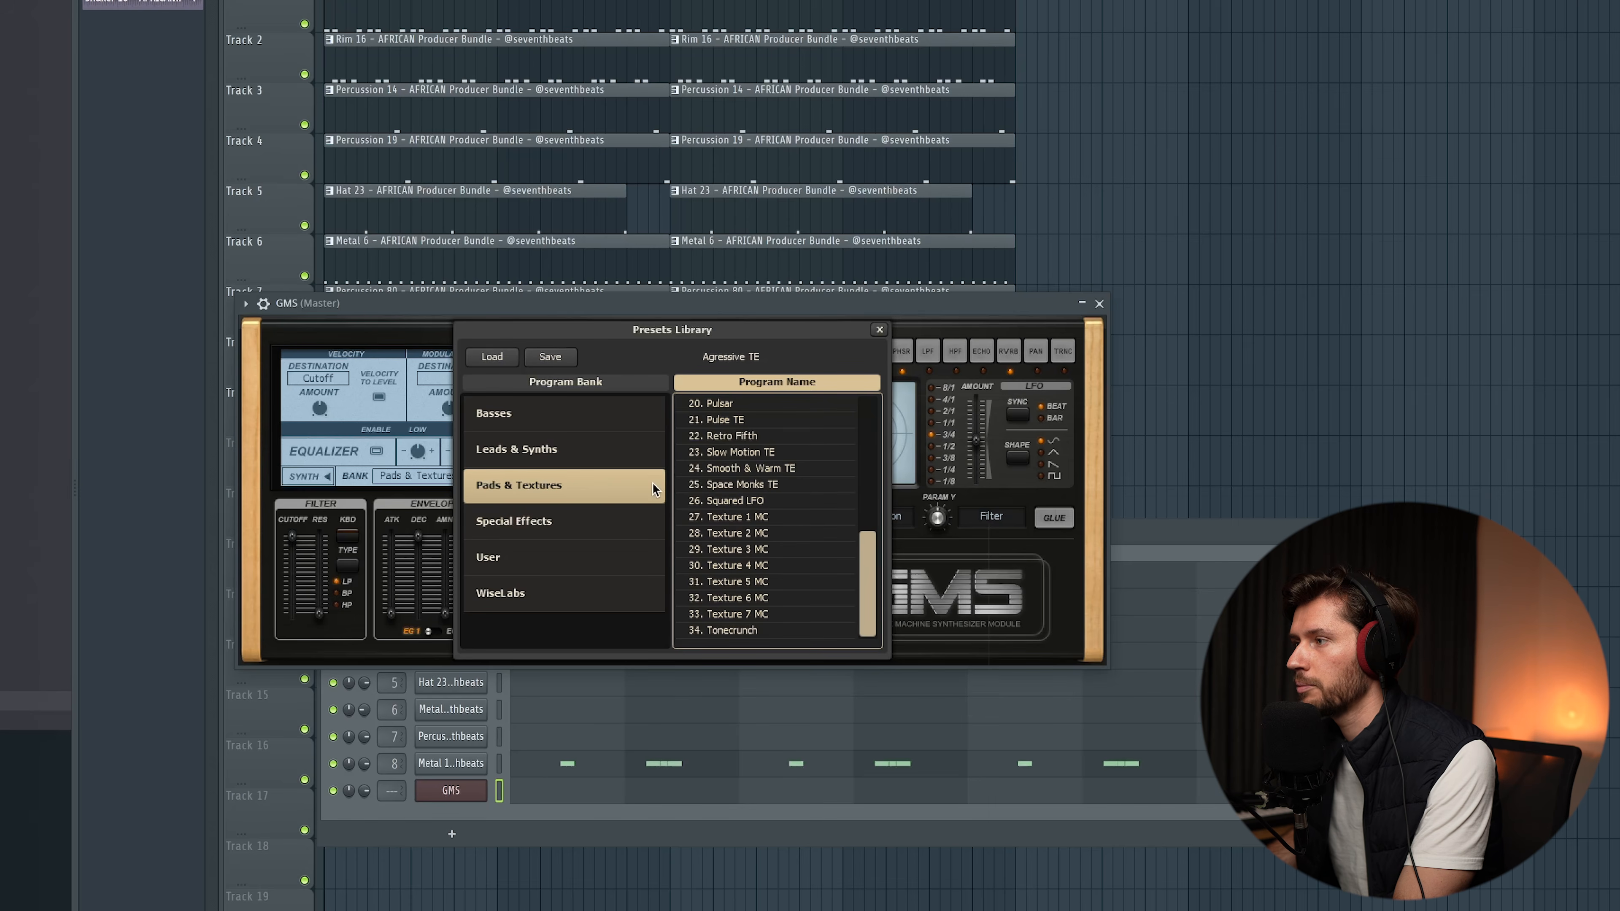
scroll(774, 490, up, 6)
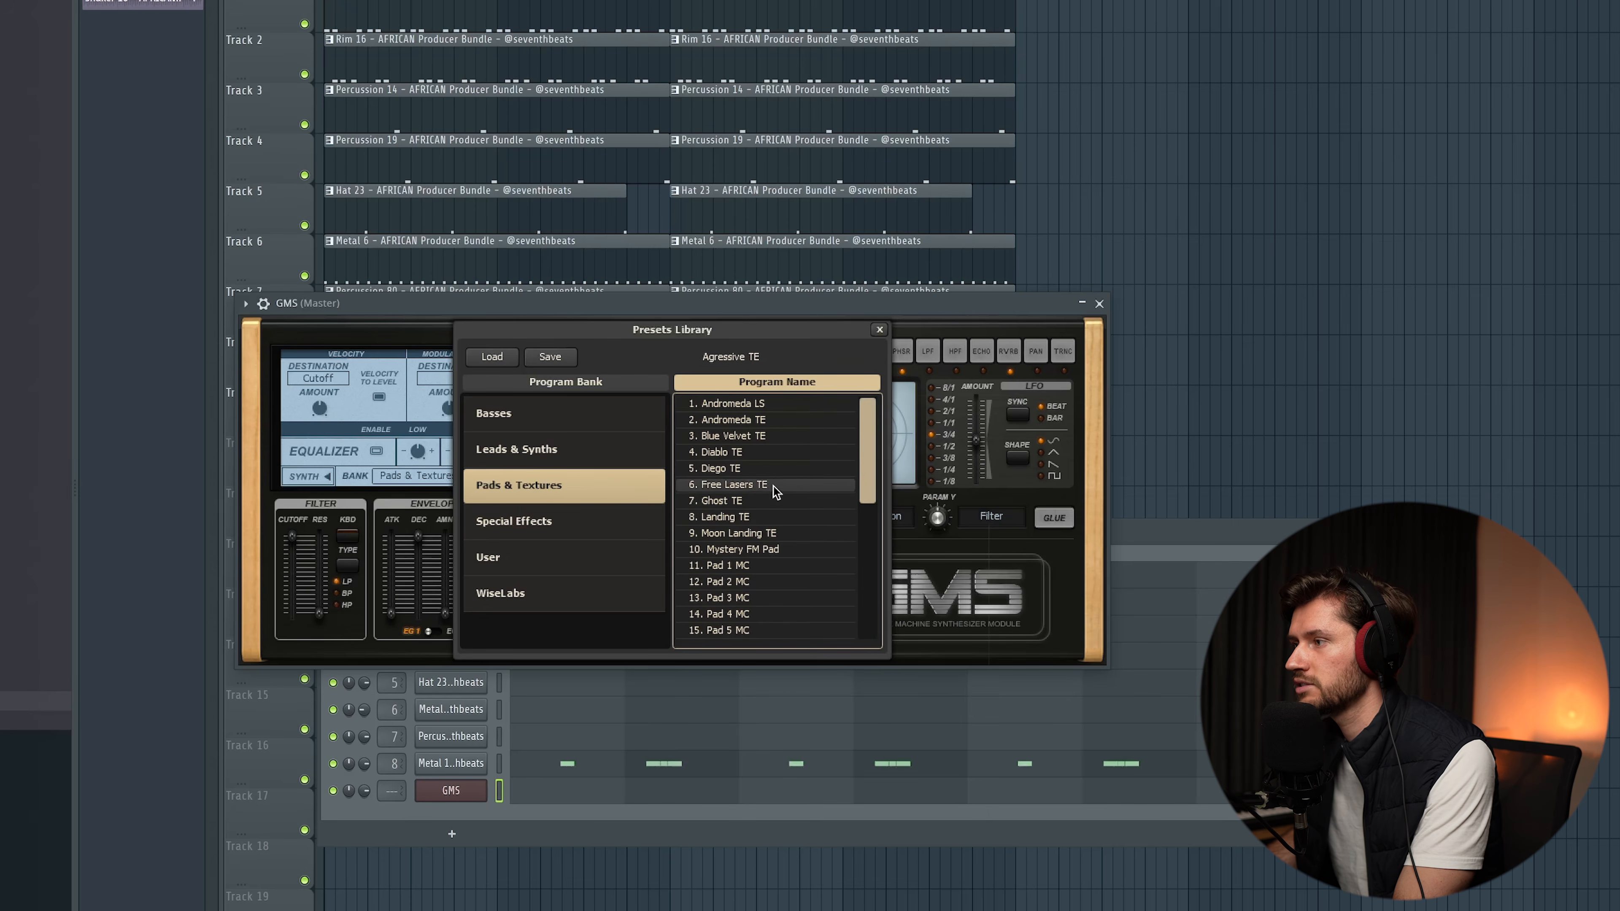
scroll(777, 488, down, 5)
click(766, 549)
click(879, 330)
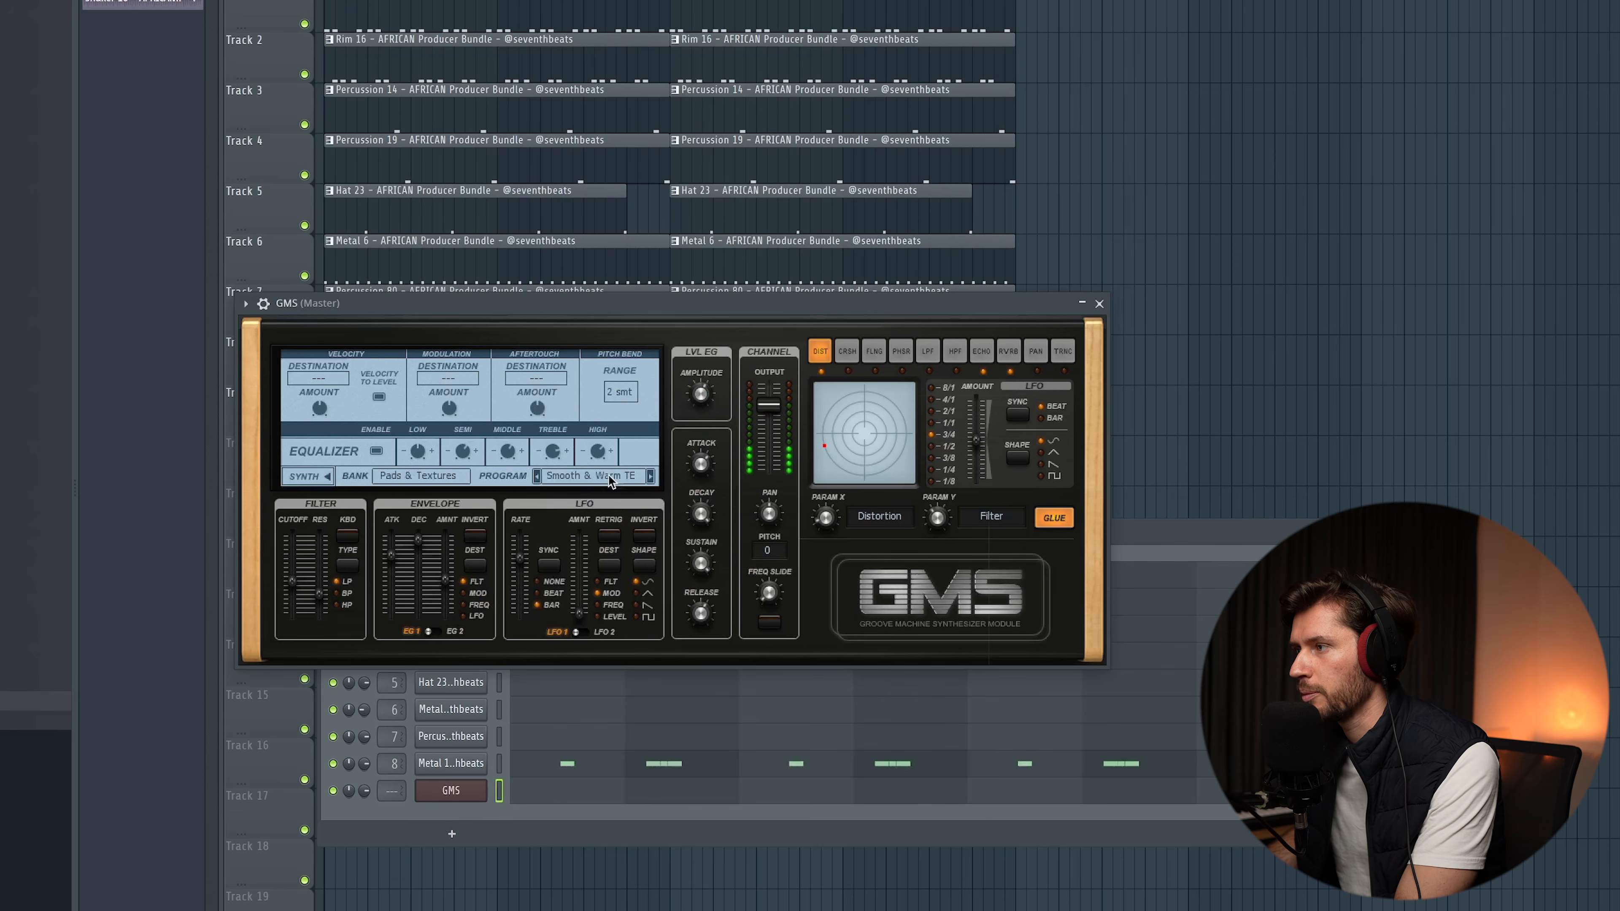
click(1098, 304)
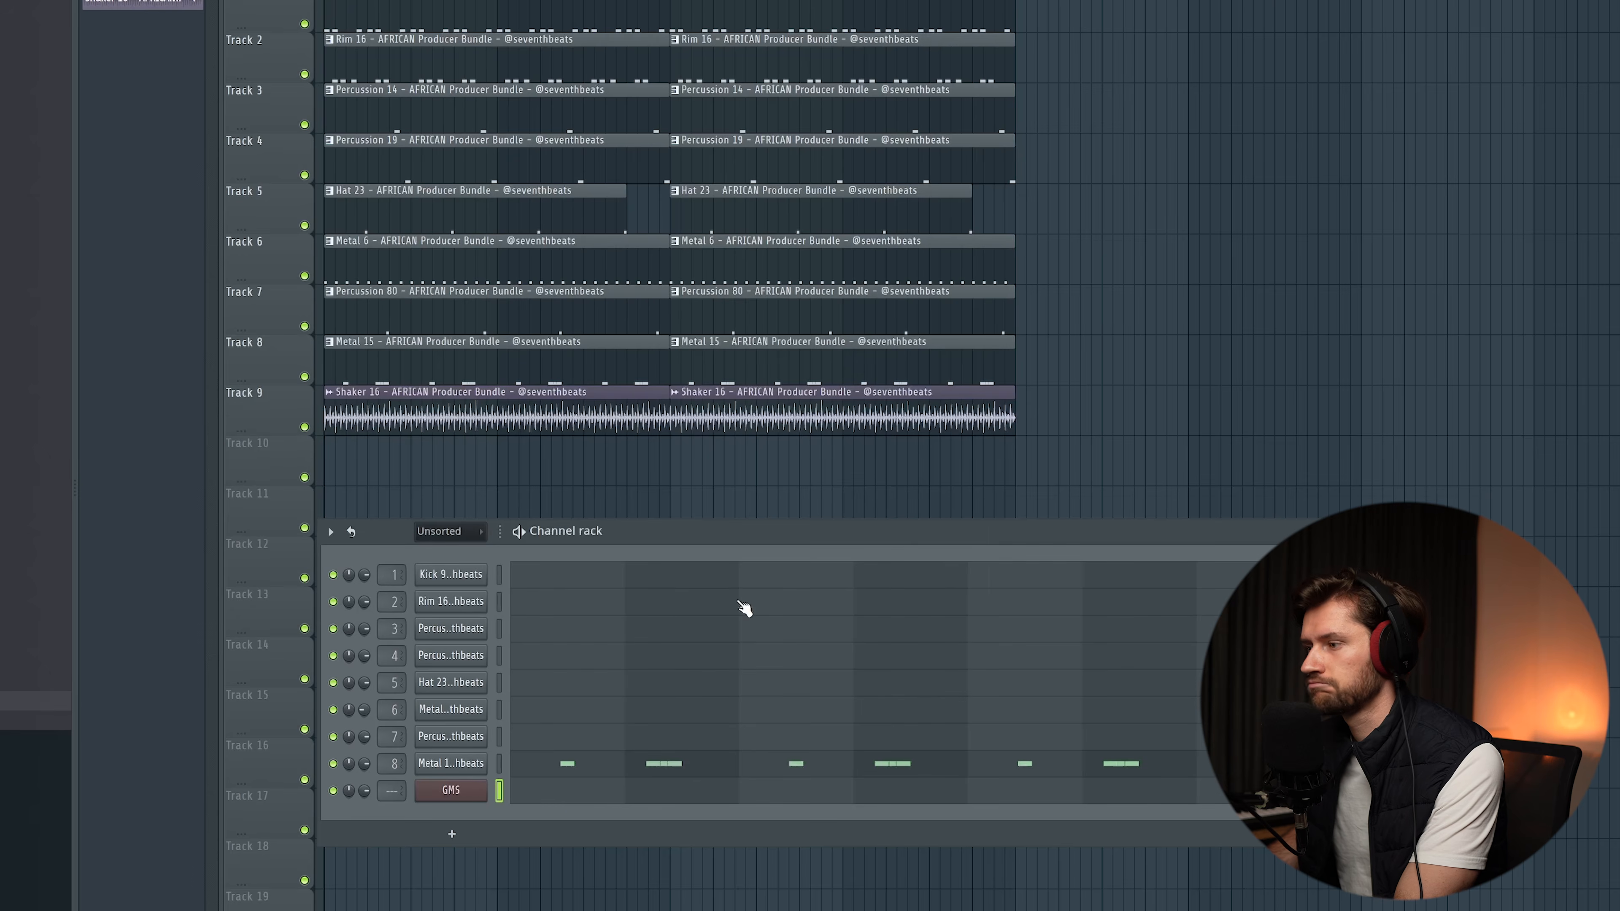
- Draw a four-bar G4 note for the GMS channel and play it back
click(571, 796)
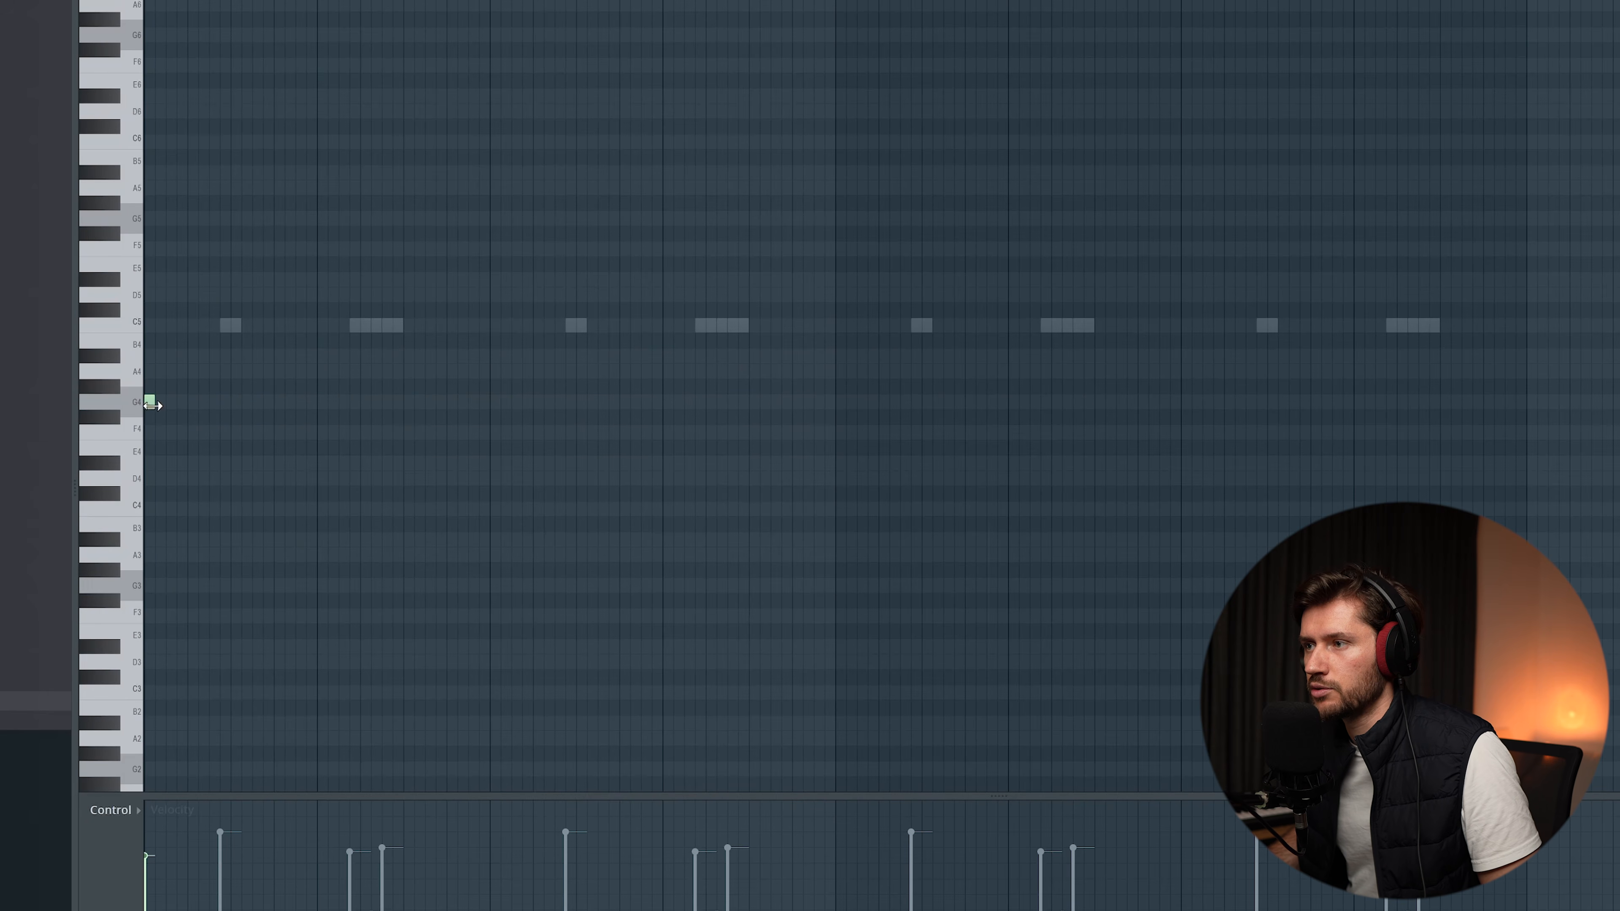
drag(152, 405, 820, 400)
key(space)
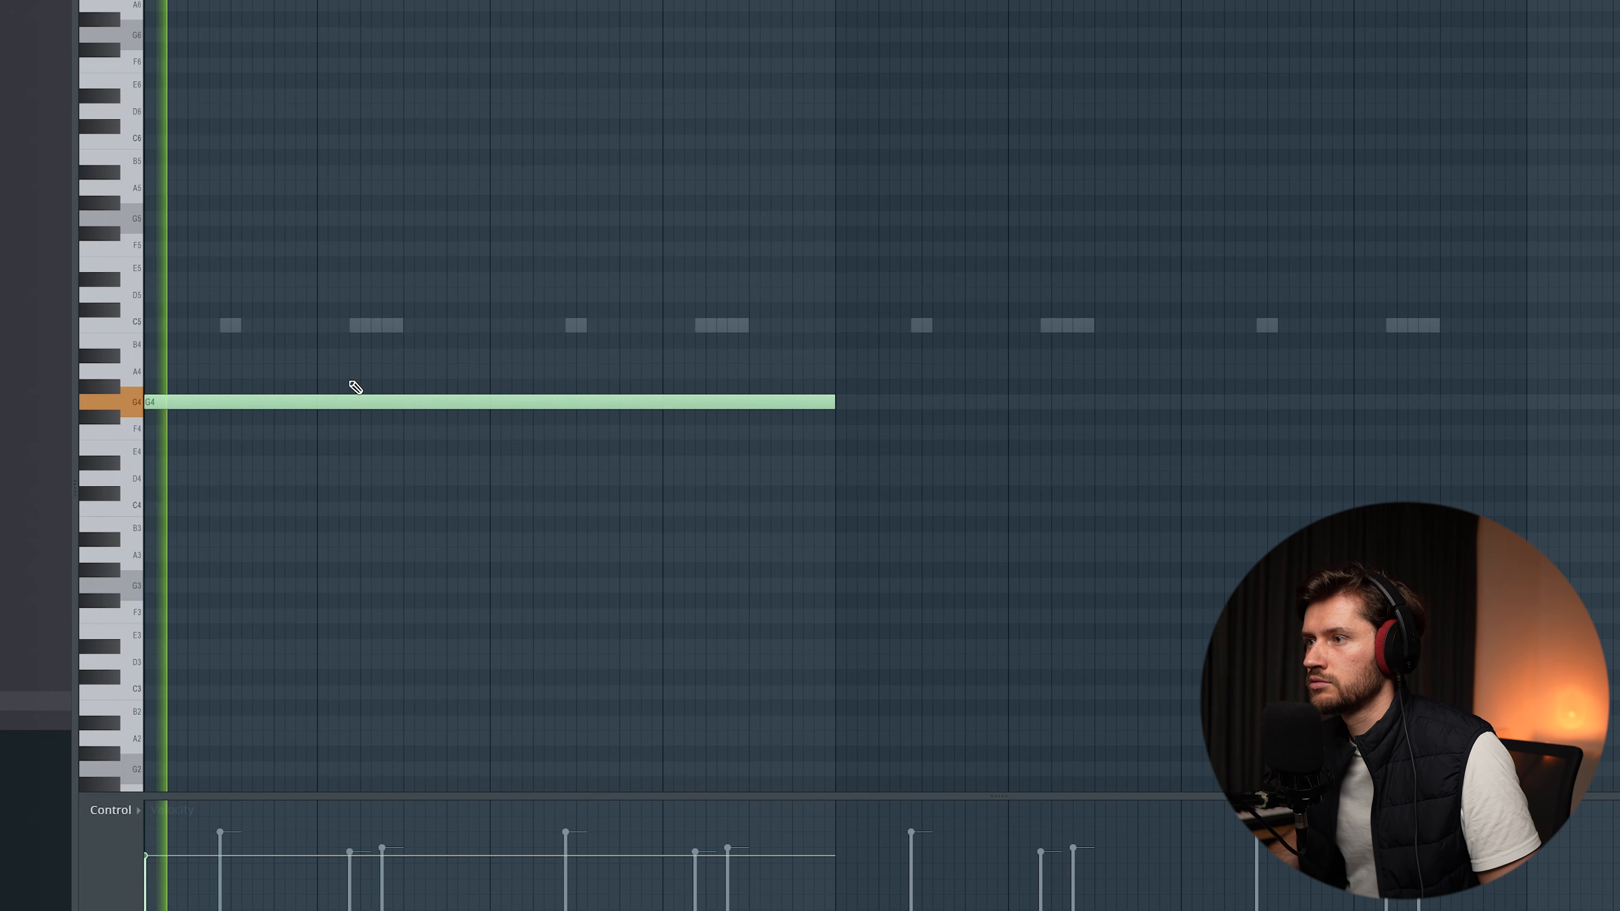
key(space)
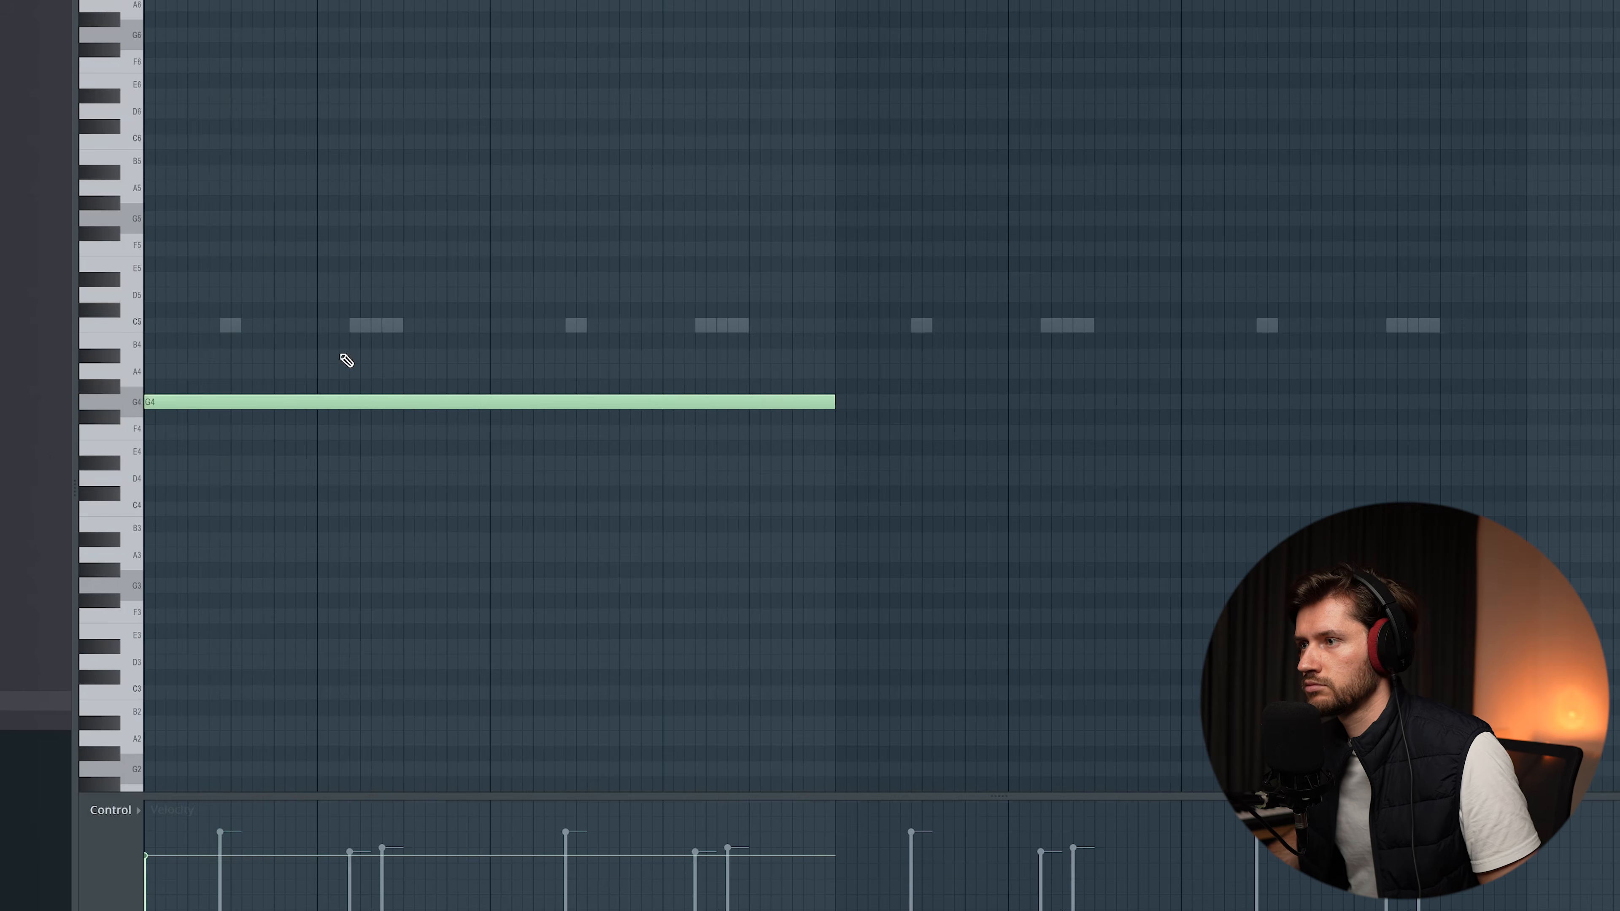
- Replace the G4 note with D#5 and G5 notes sustained for eight bars, and start playback
drag(363, 401, 69, 280)
drag(175, 279, 146, 204)
drag(808, 216, 1328, 222)
drag(725, 283, 380, 281)
key(space)
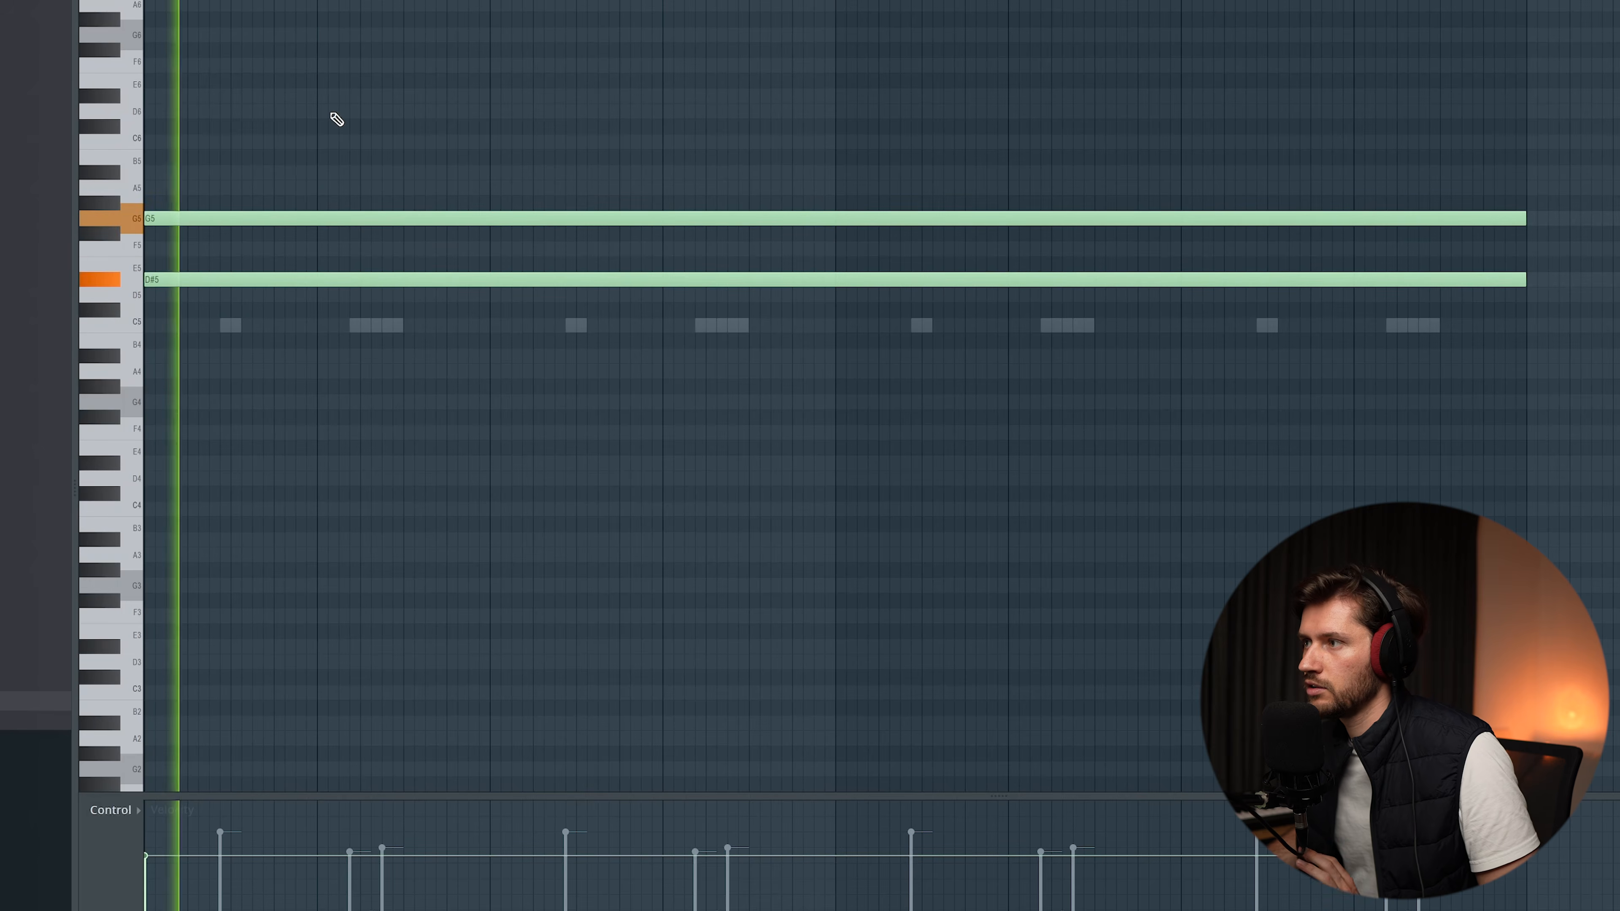
- Lower the sustained D#5 note to D5 and play the two-note pad
key(space)
drag(169, 282, 171, 293)
click(170, 309)
right_click(170, 309)
key(space)
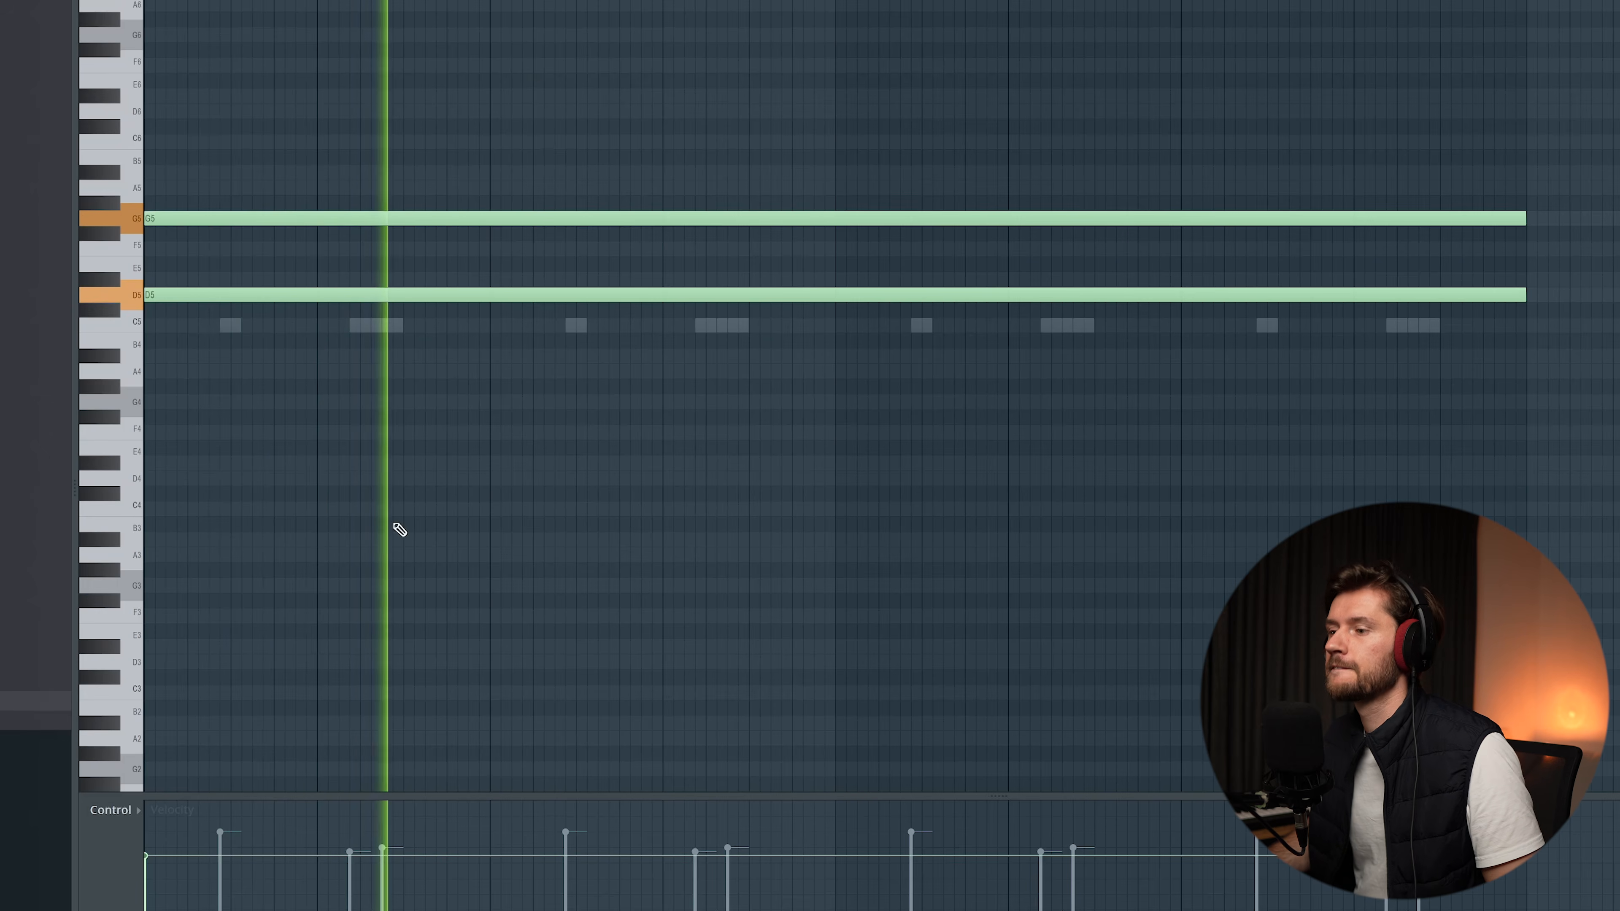
key(space)
key(space)
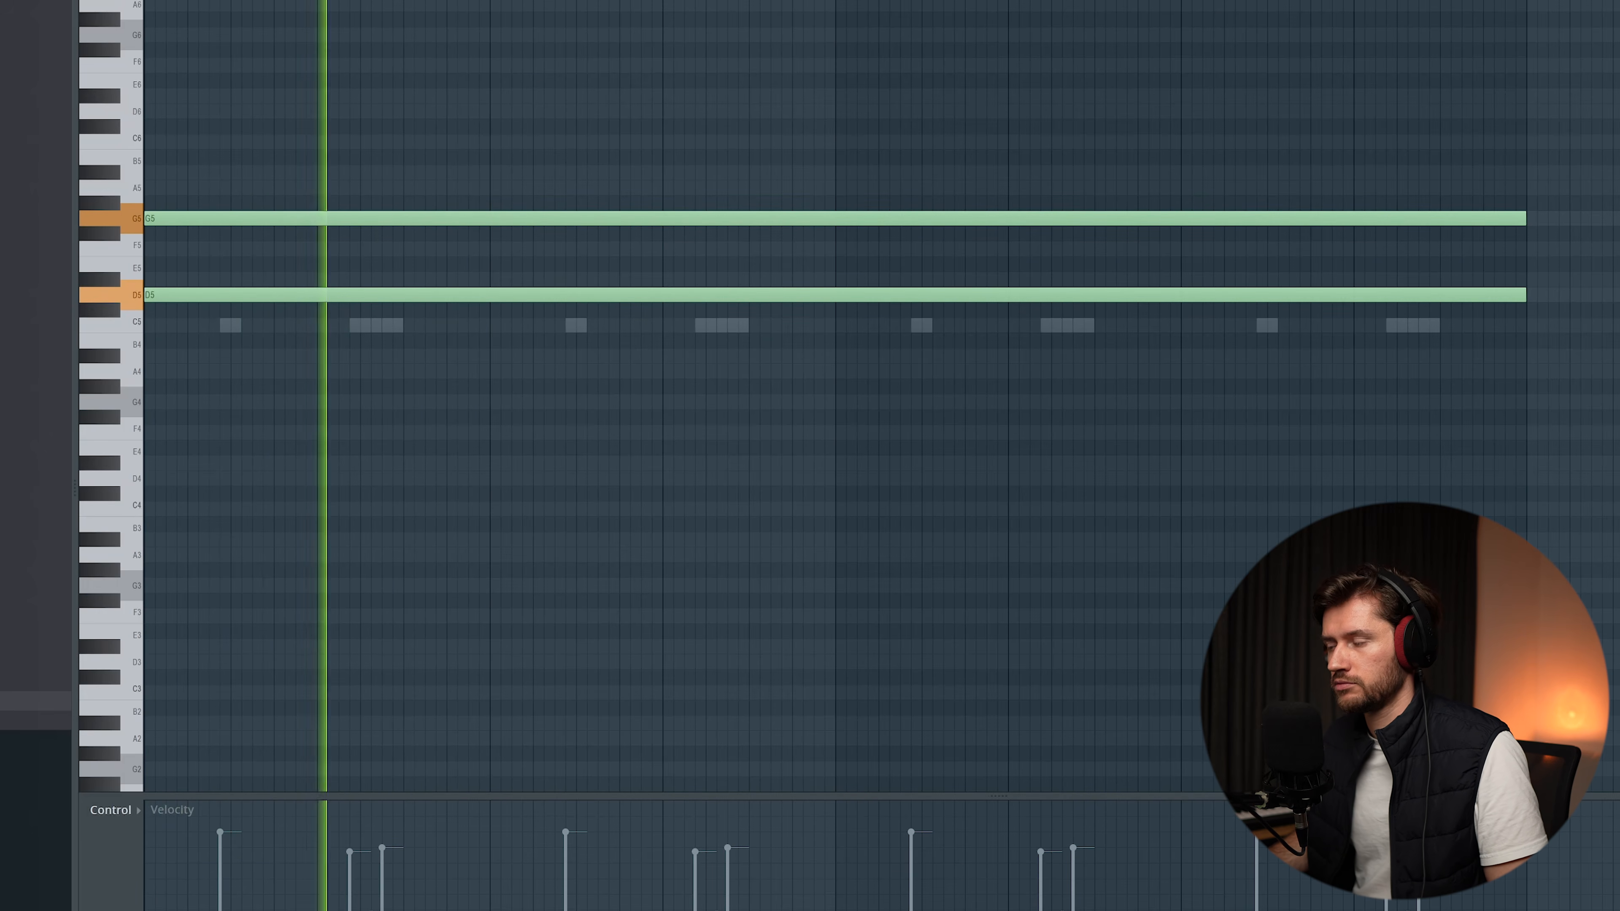
- Add a Fruity DX10 instrument channel to the channel rack, searching the generator plugins for dx
key(F6)
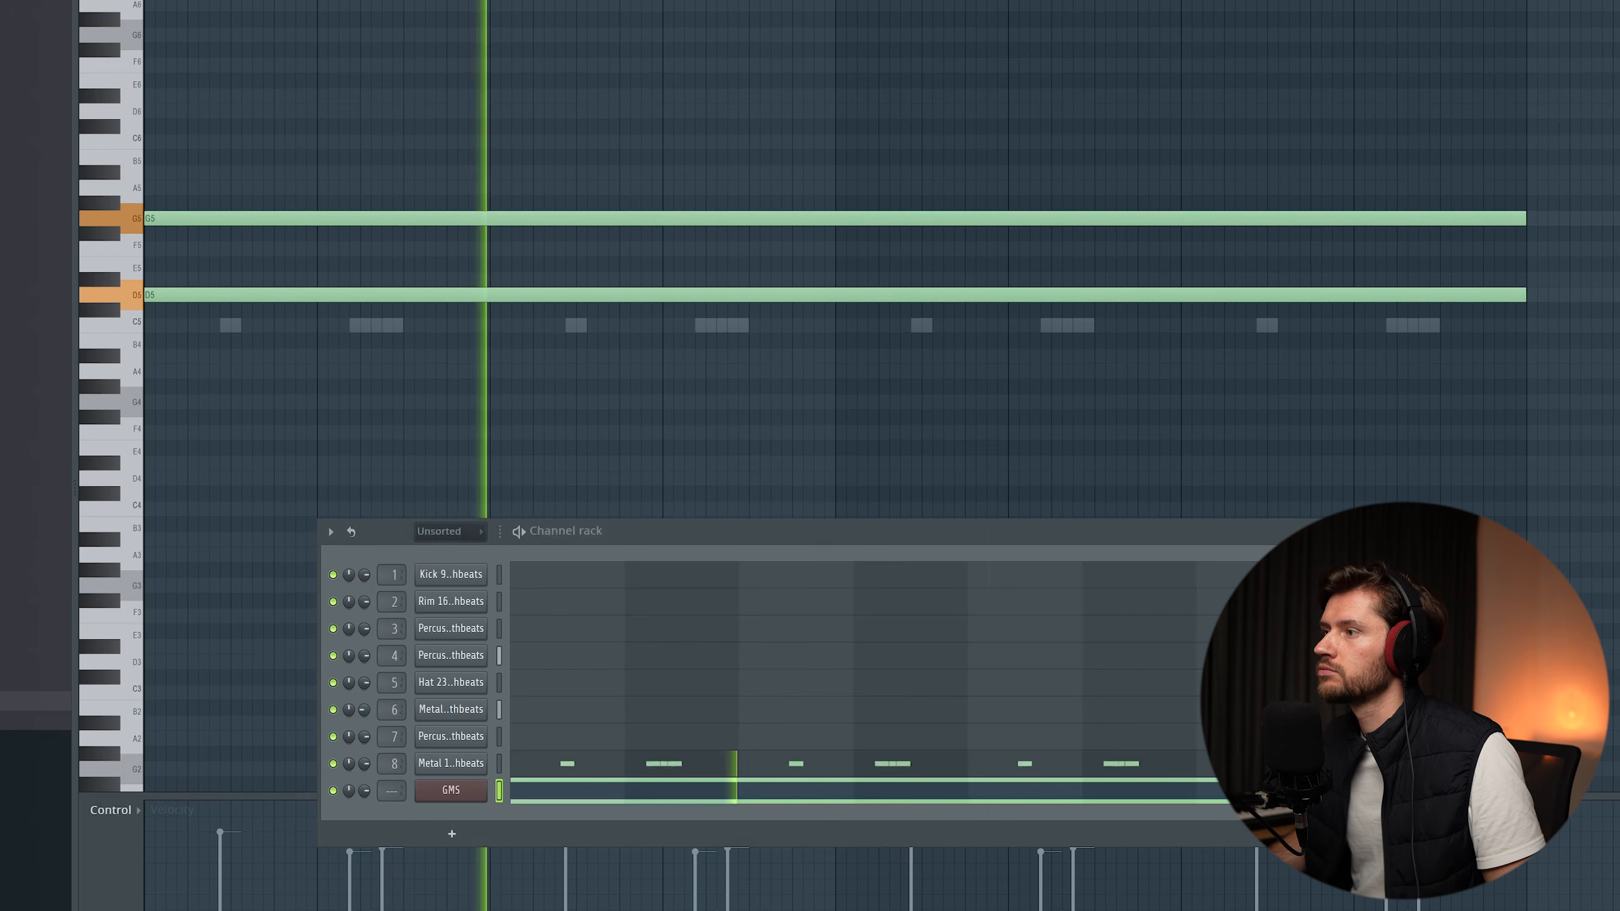
drag(620, 537, 546, 393)
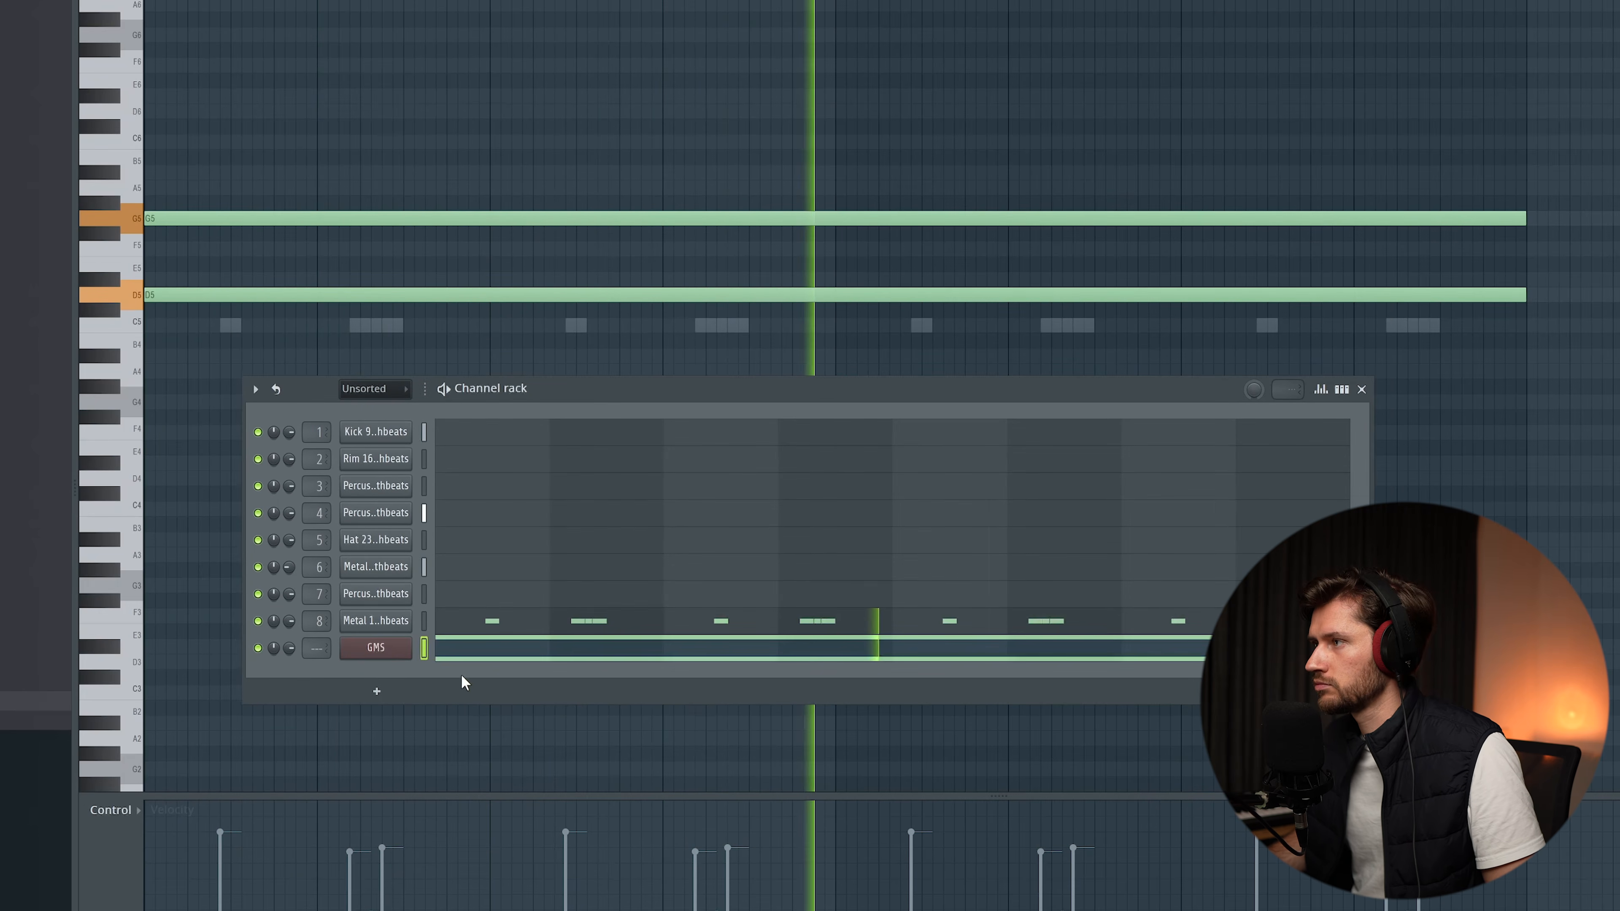
click(376, 691)
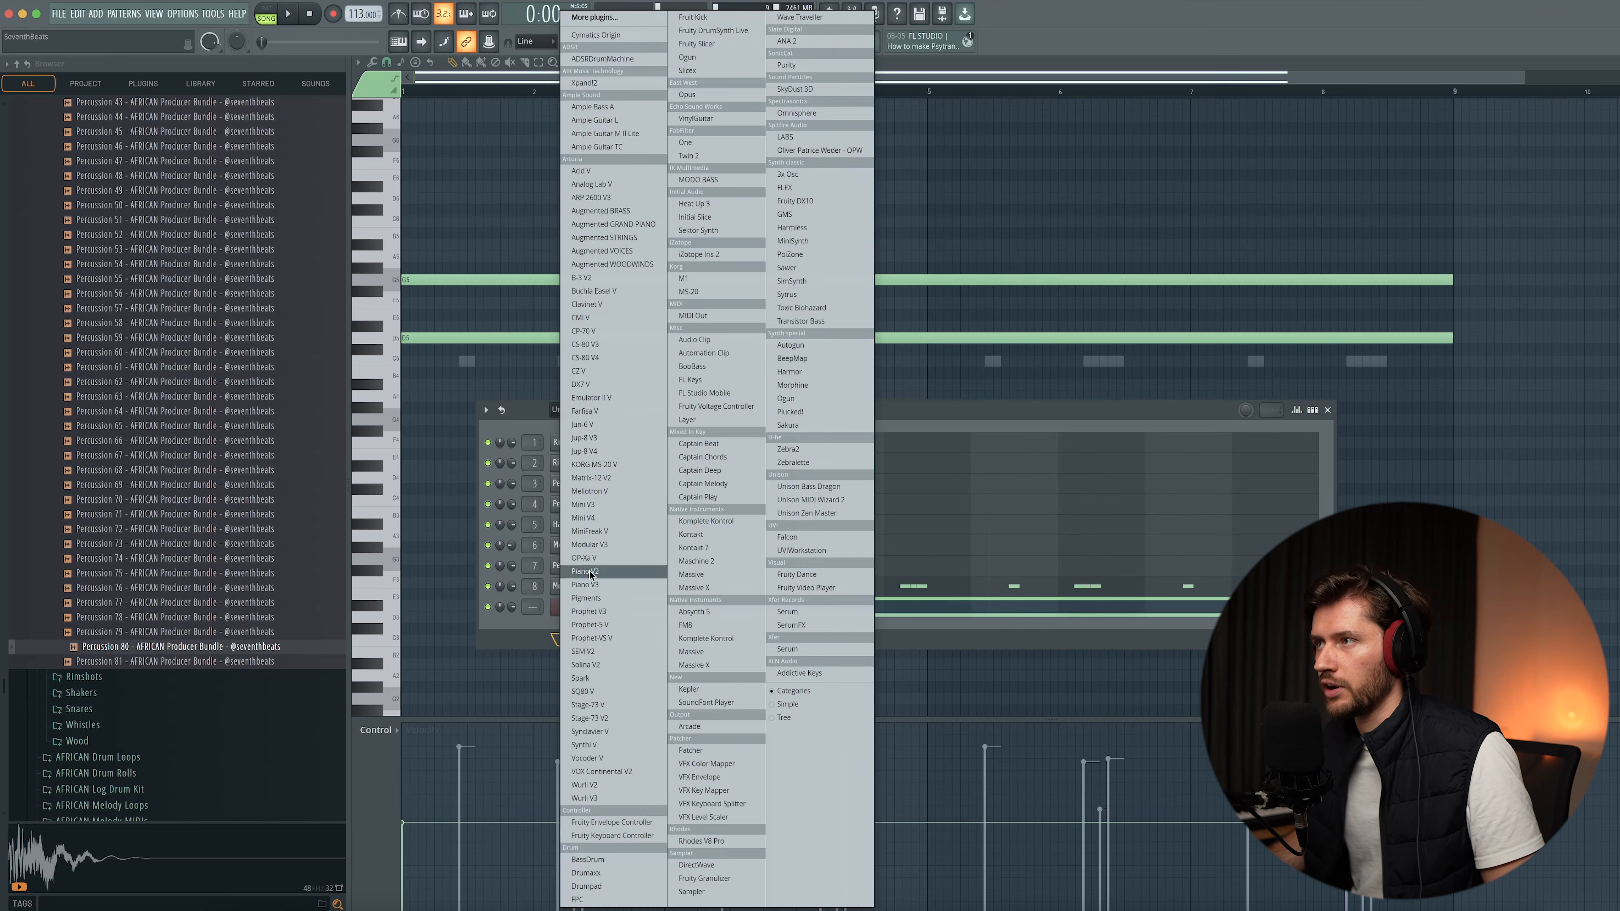
click(611, 19)
text(dx)
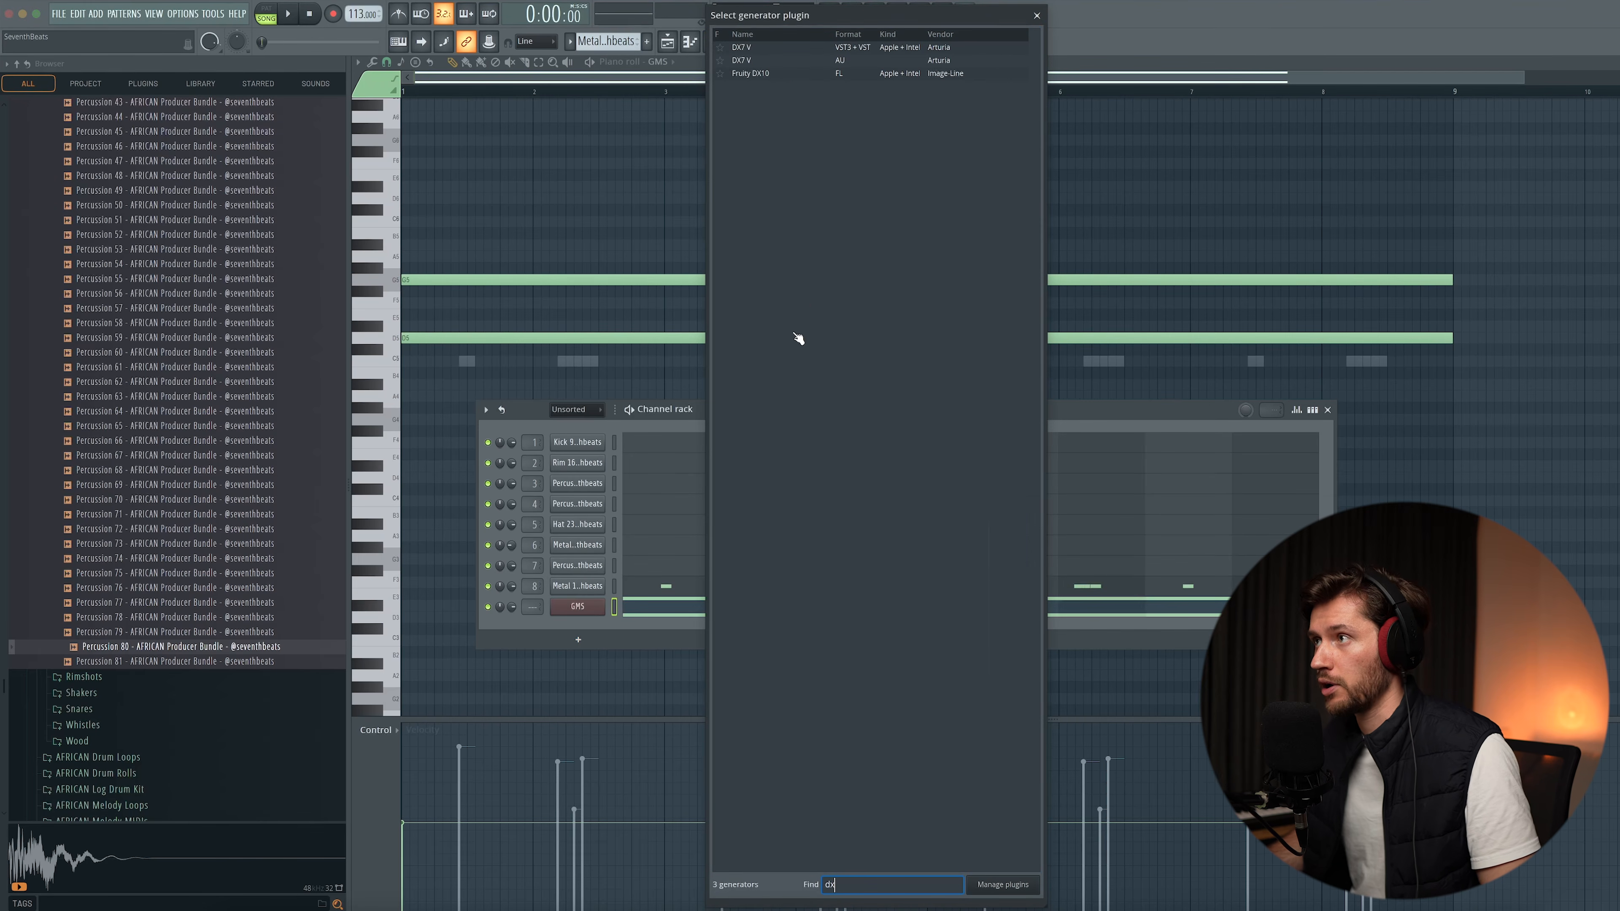
double_click(784, 73)
- Load the Bass Pluck preset in Fruity DX10 and close the synthesizer
drag(194, 105, 627, 254)
click(532, 260)
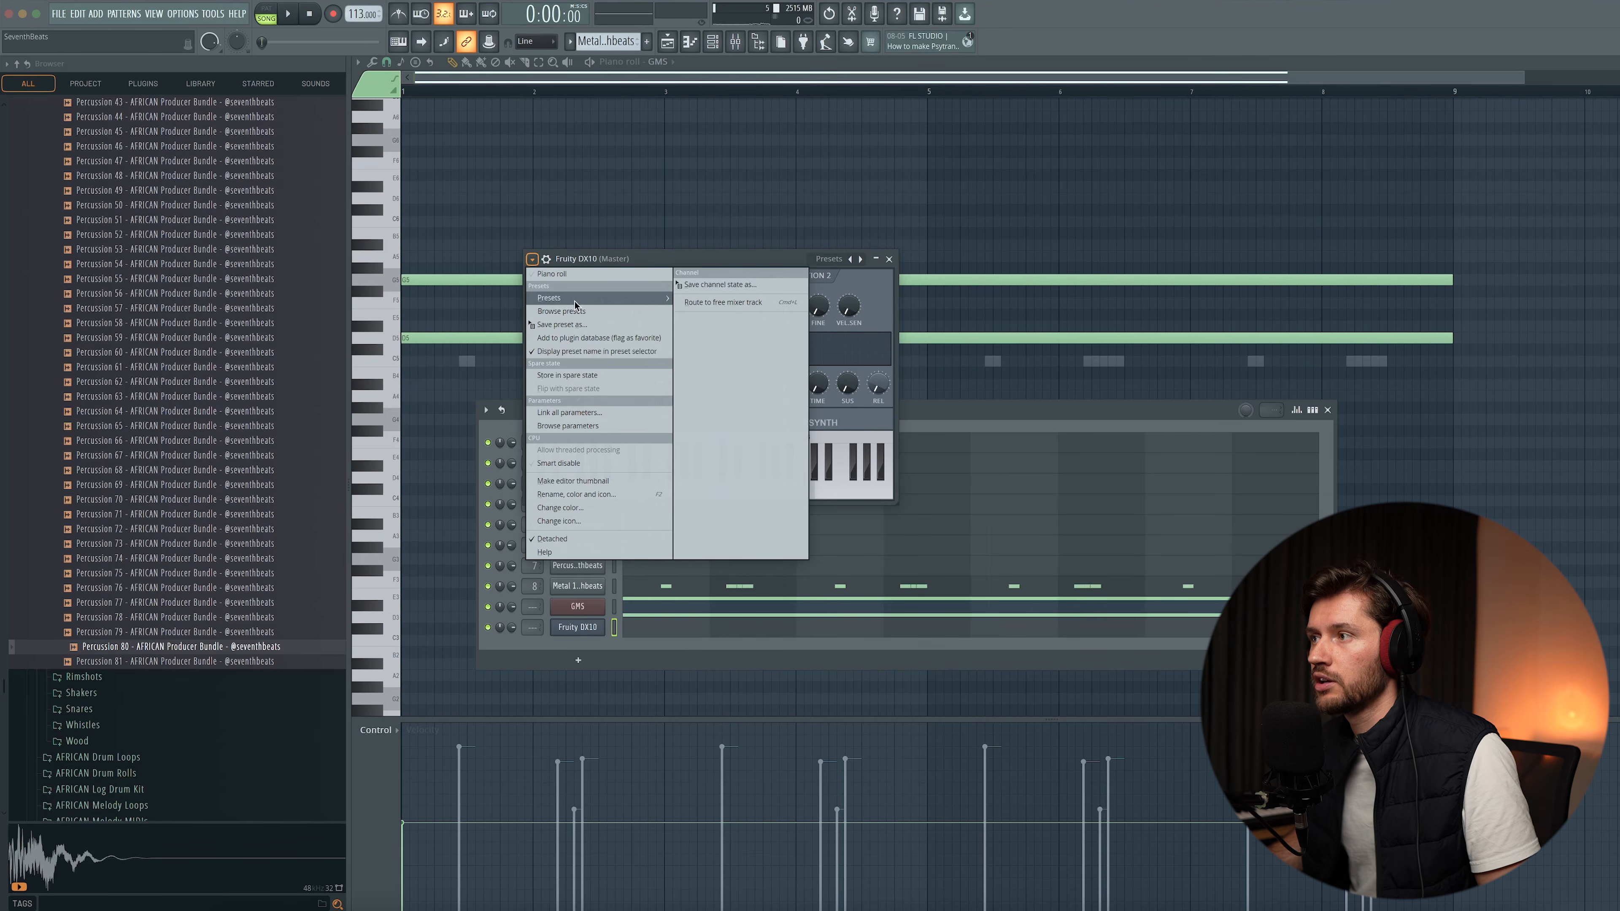
mouse_move(574, 298)
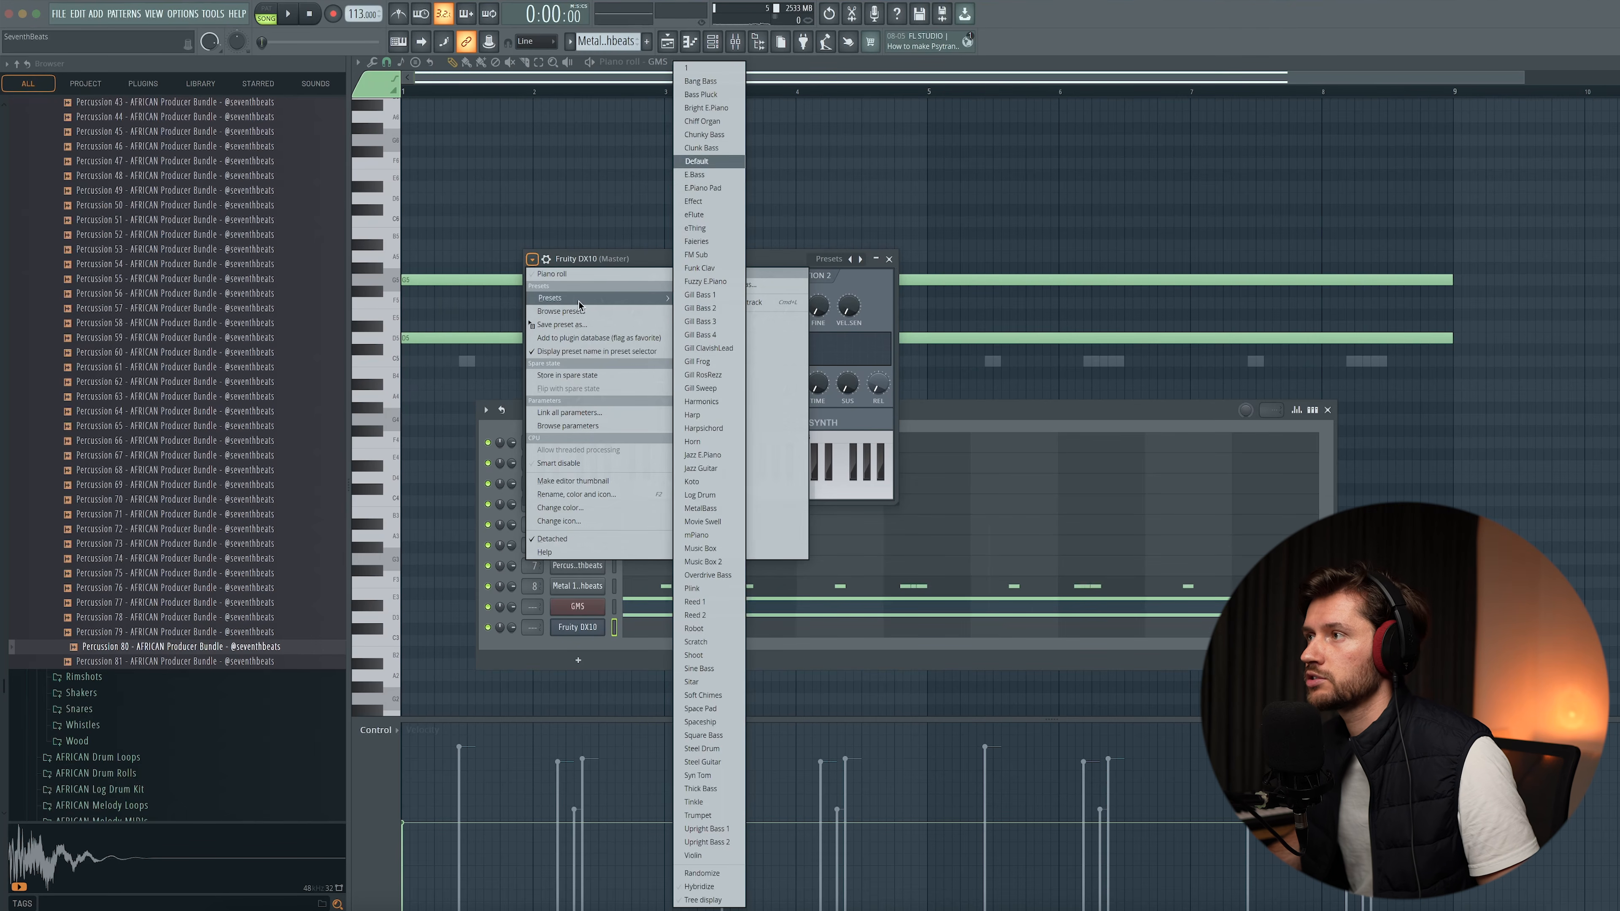
click(702, 95)
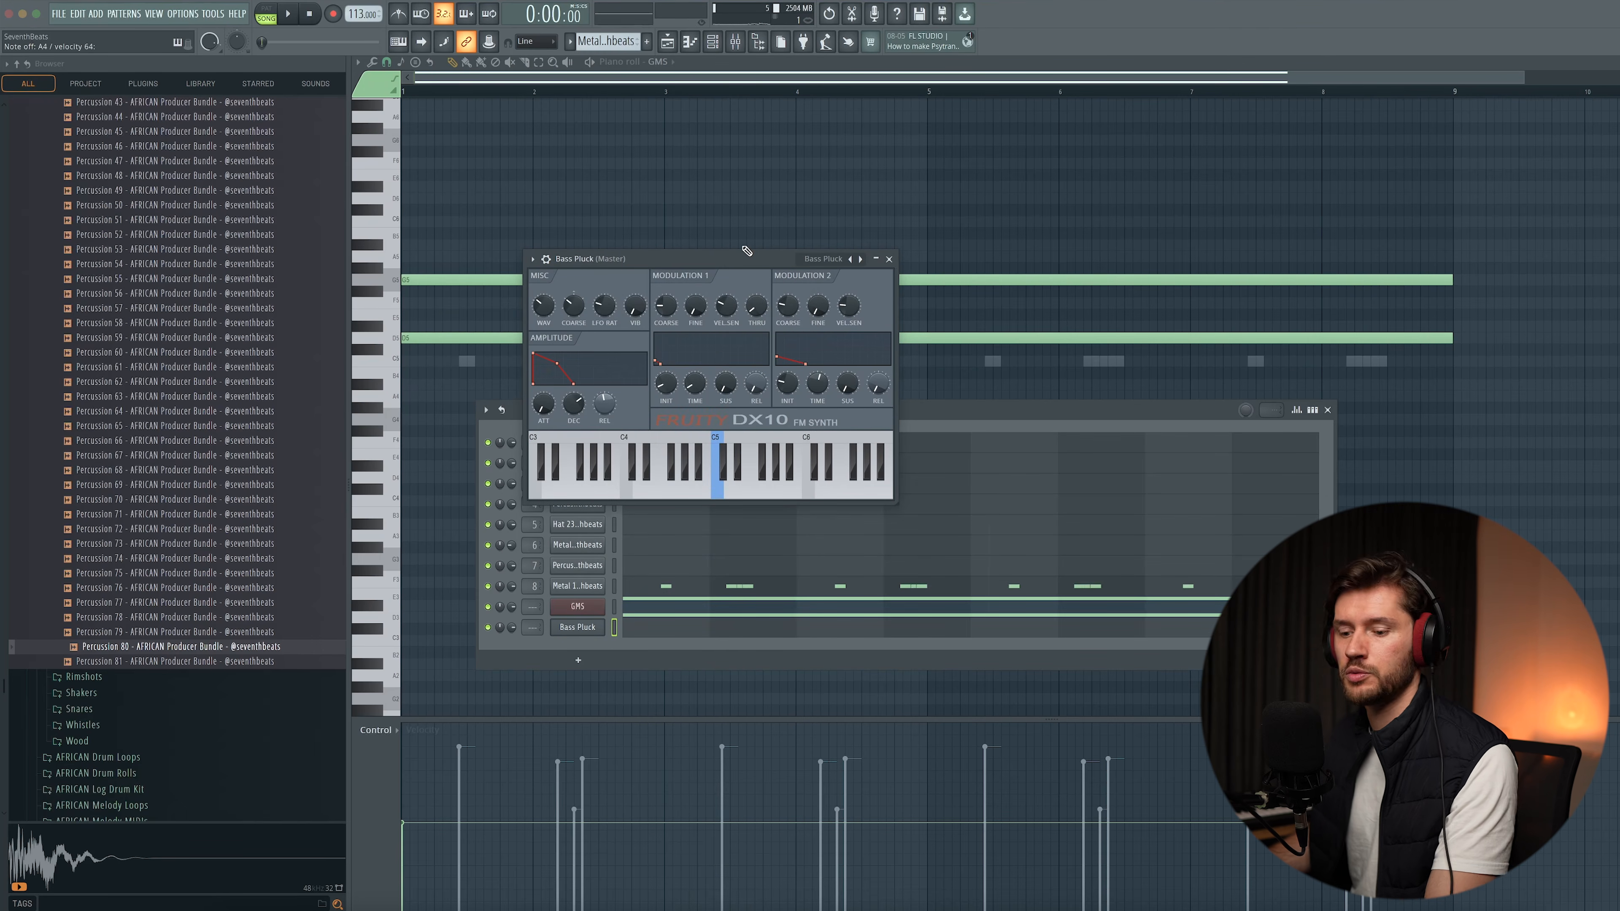
click(888, 259)
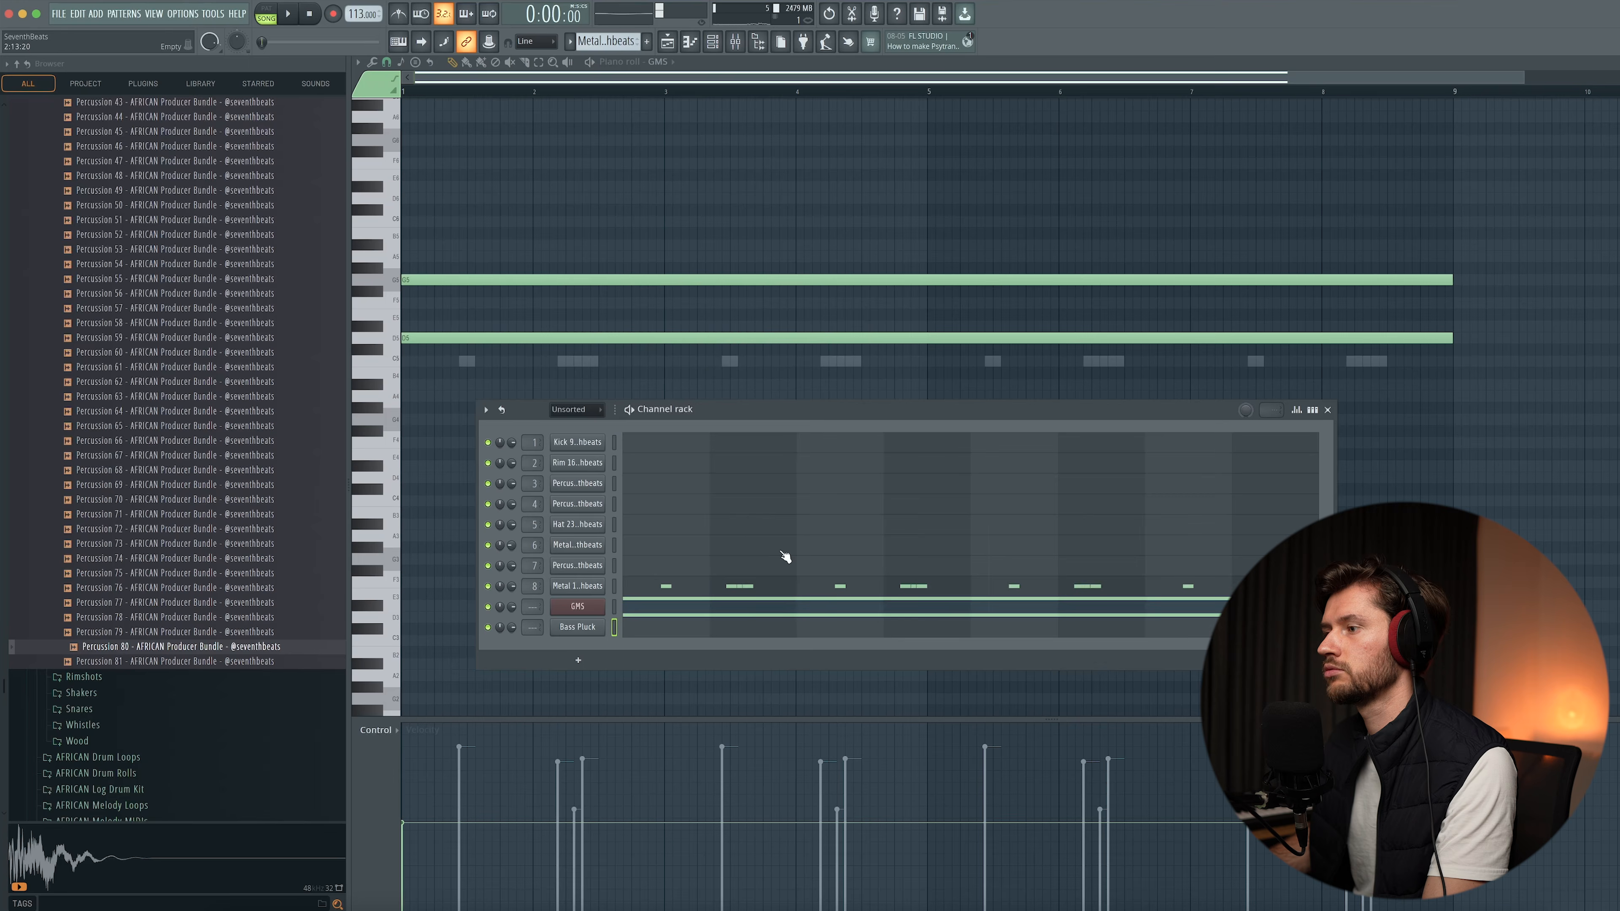
- Draw a rising G3, A3 and A#3 phrase across the first two bars of the Bass Pluck channel and play it
click(704, 625)
click(480, 421)
key(space)
drag(329, 409, 274, 423)
key(space)
key(ctrl+Down)
scroll(270, 426, down, 5)
scroll(269, 426, up, 2)
scroll(270, 426, down, 2)
scroll(313, 417, up, 1)
scroll(313, 417, down, 1)
scroll(316, 414, up, 1)
scroll(317, 414, down, 1)
ctrl+click(364, 305)
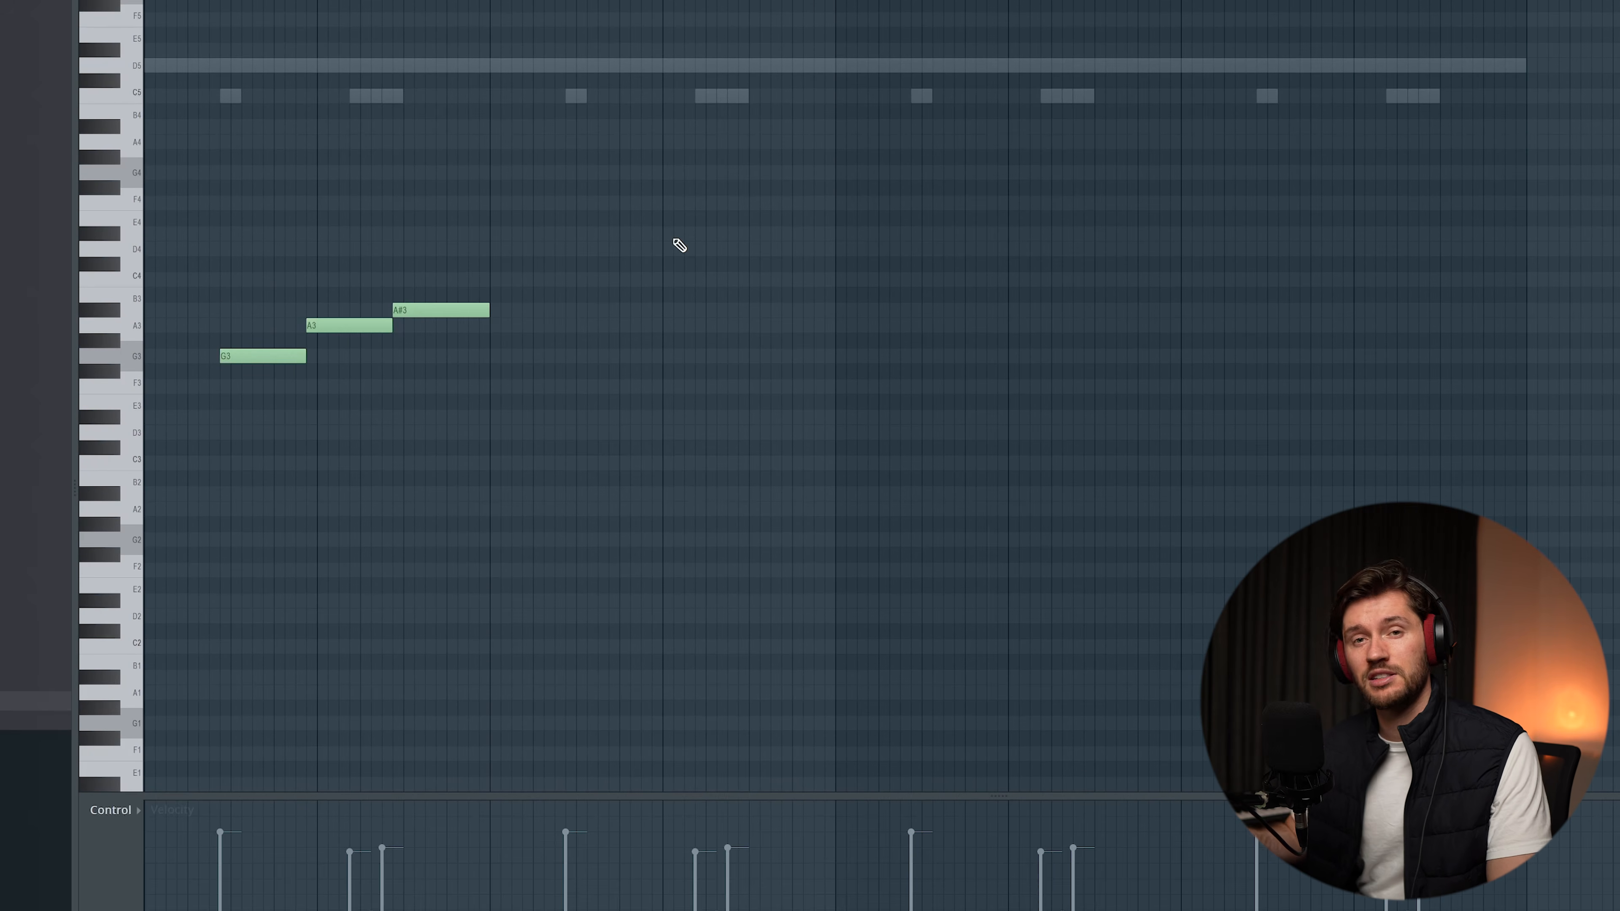
key(space)
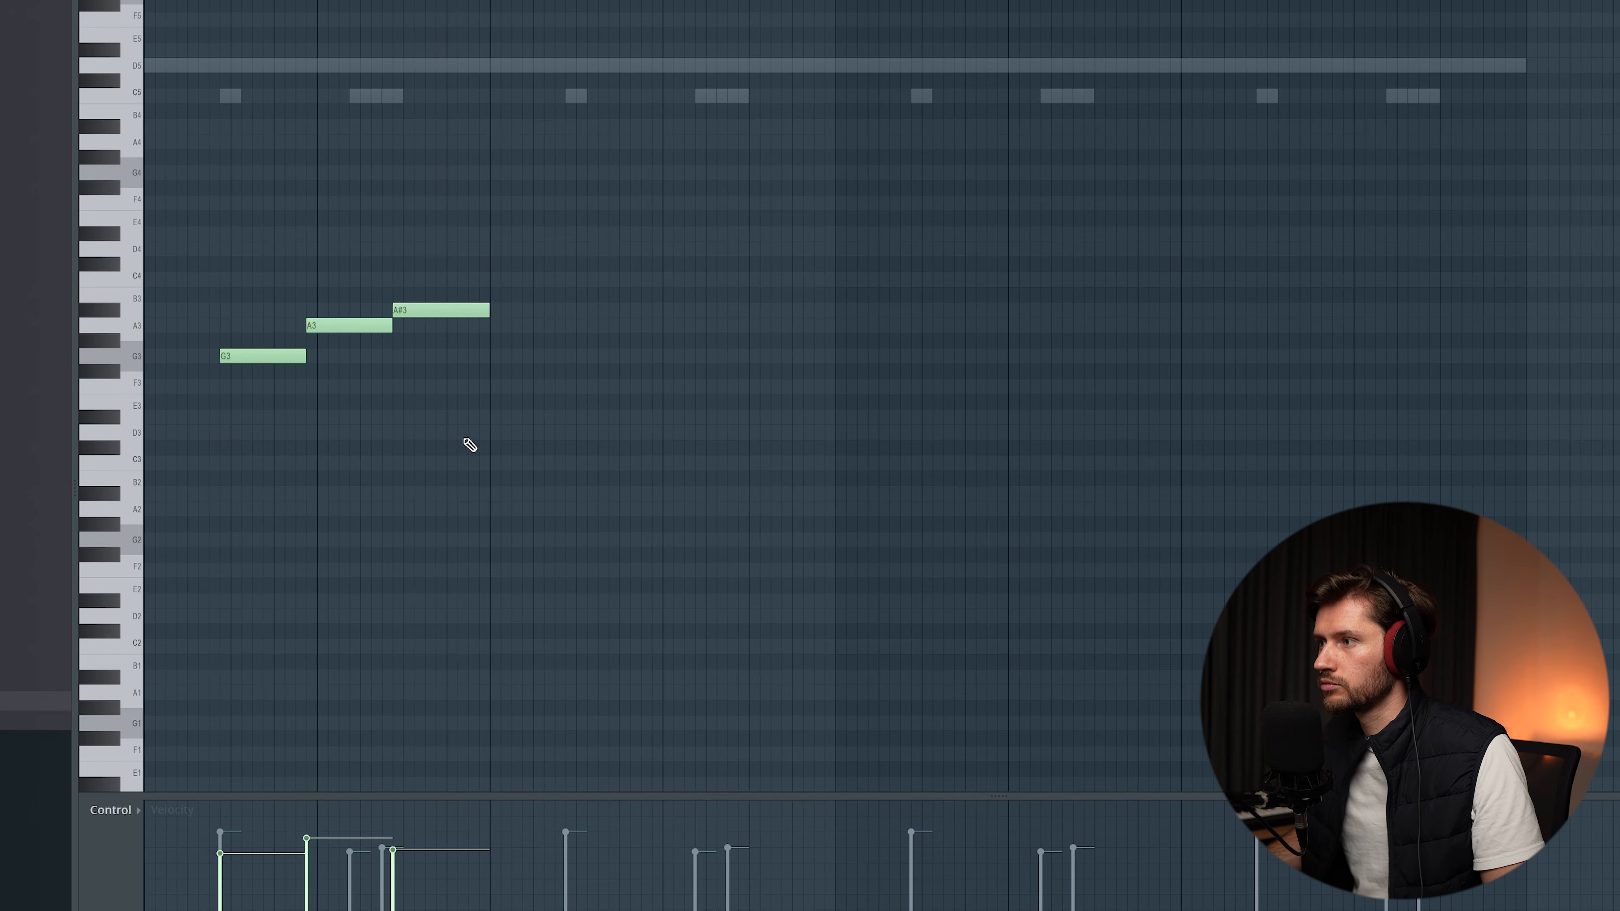
- Fill bar three of the bass line with one long D#3 note and two short D#3 notes, and play it back
click(504, 418)
click(593, 418)
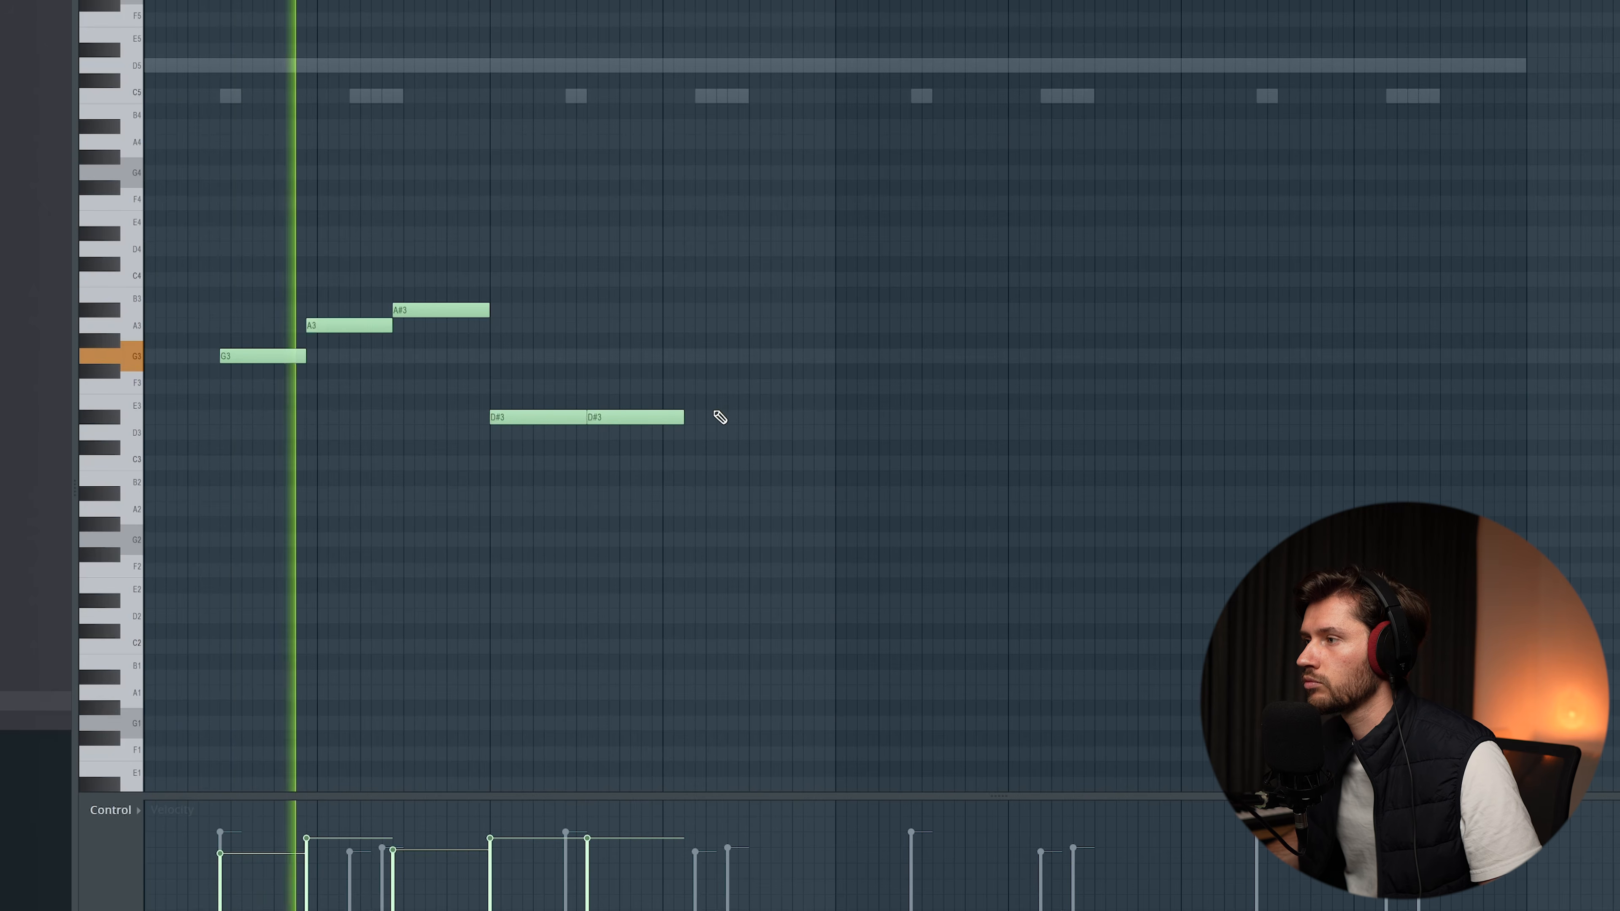
mouse_move(683, 419)
mouse_down()
mouse_move(633, 426)
mouse_move(663, 420)
mouse_up()
key(space)
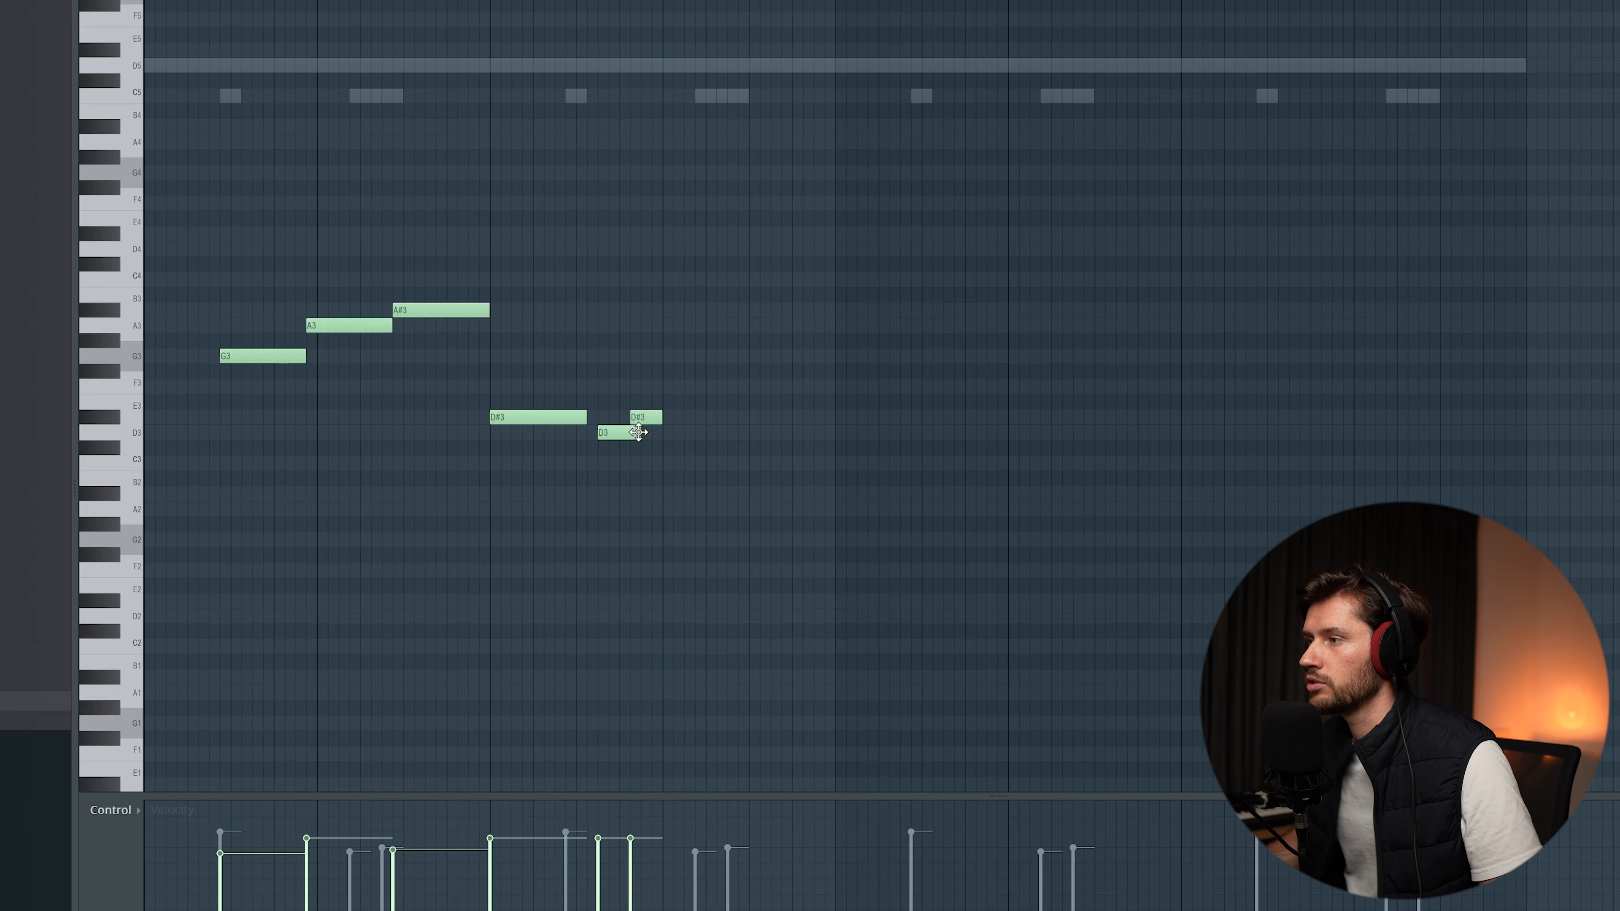
key(space)
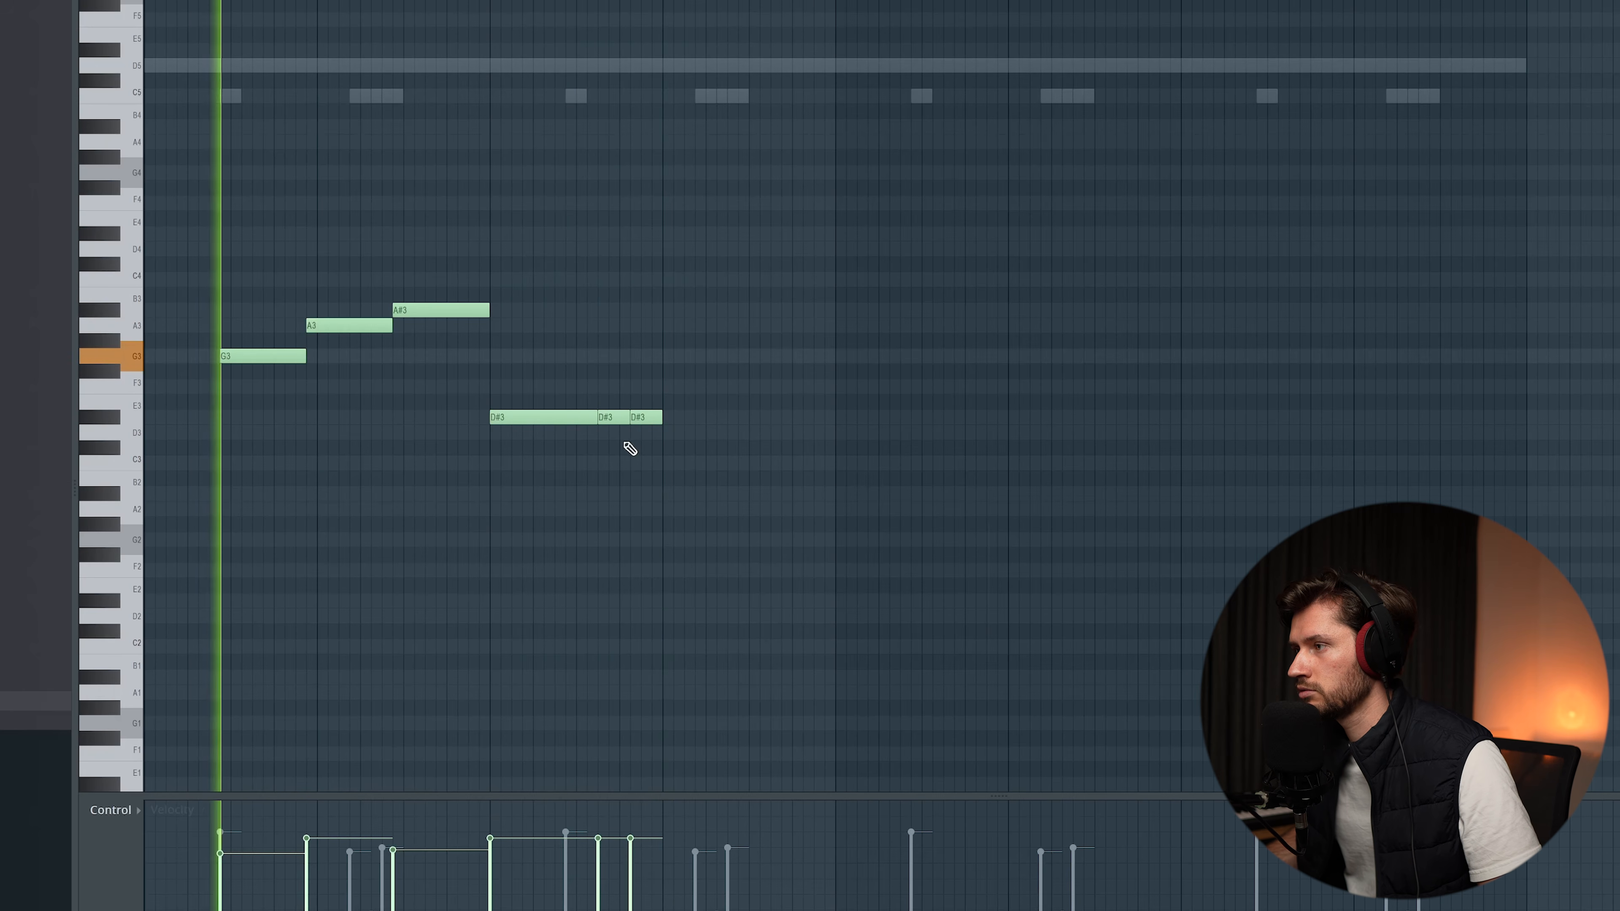
- Add two half-bar D3 notes in bar four and duplicate the four-bar bass phrase over the next four bars
click(671, 433)
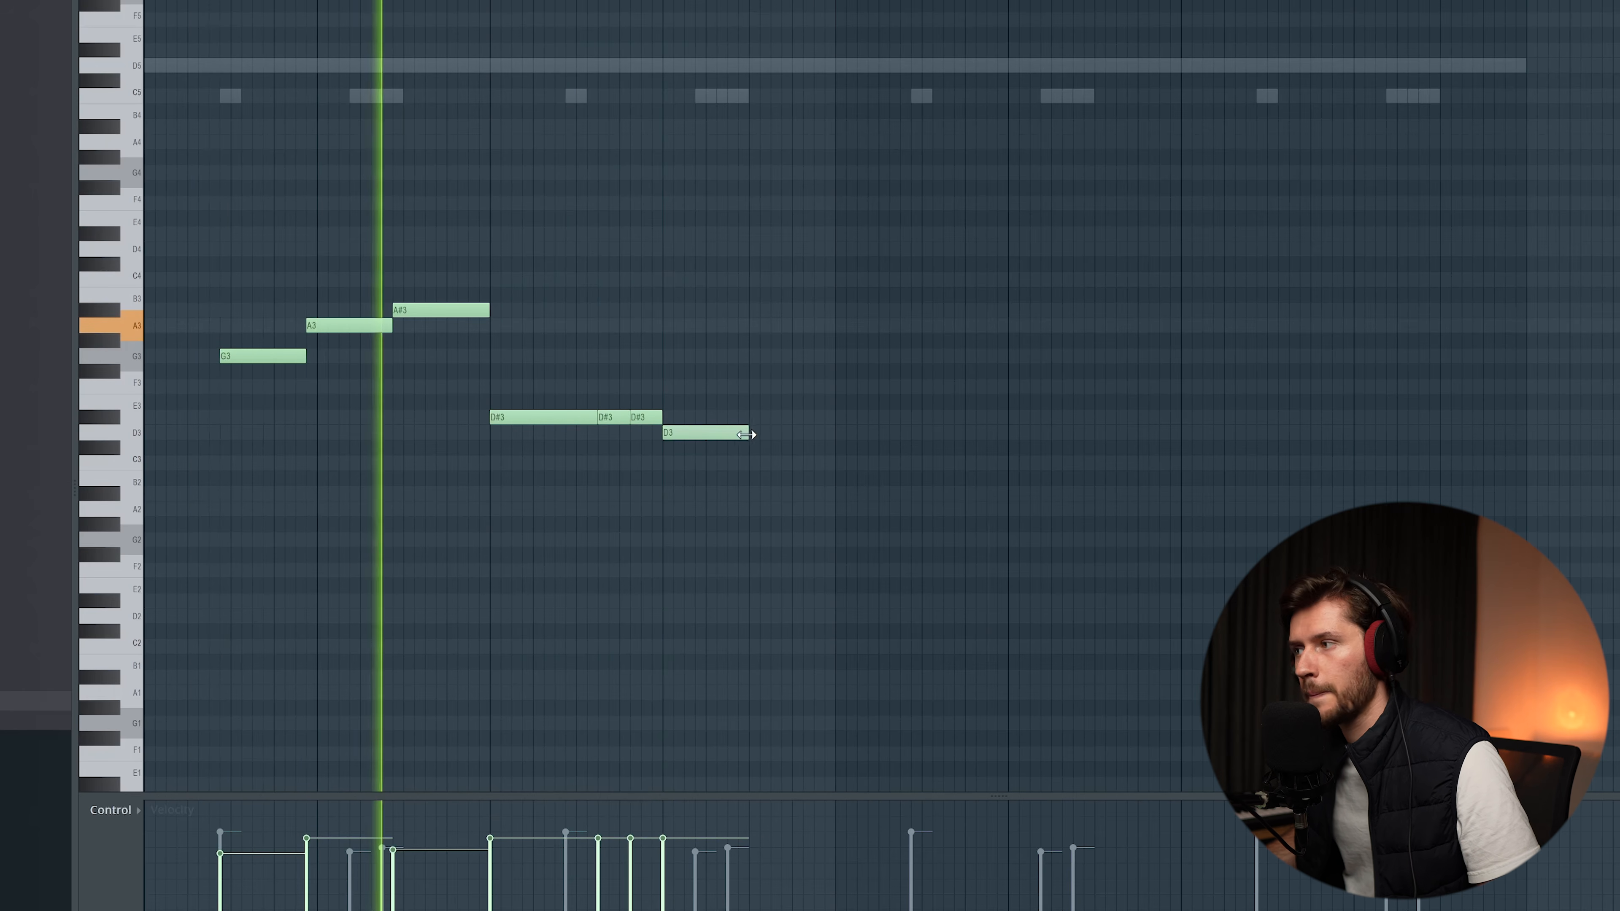
drag(768, 434, 748, 433)
click(751, 433)
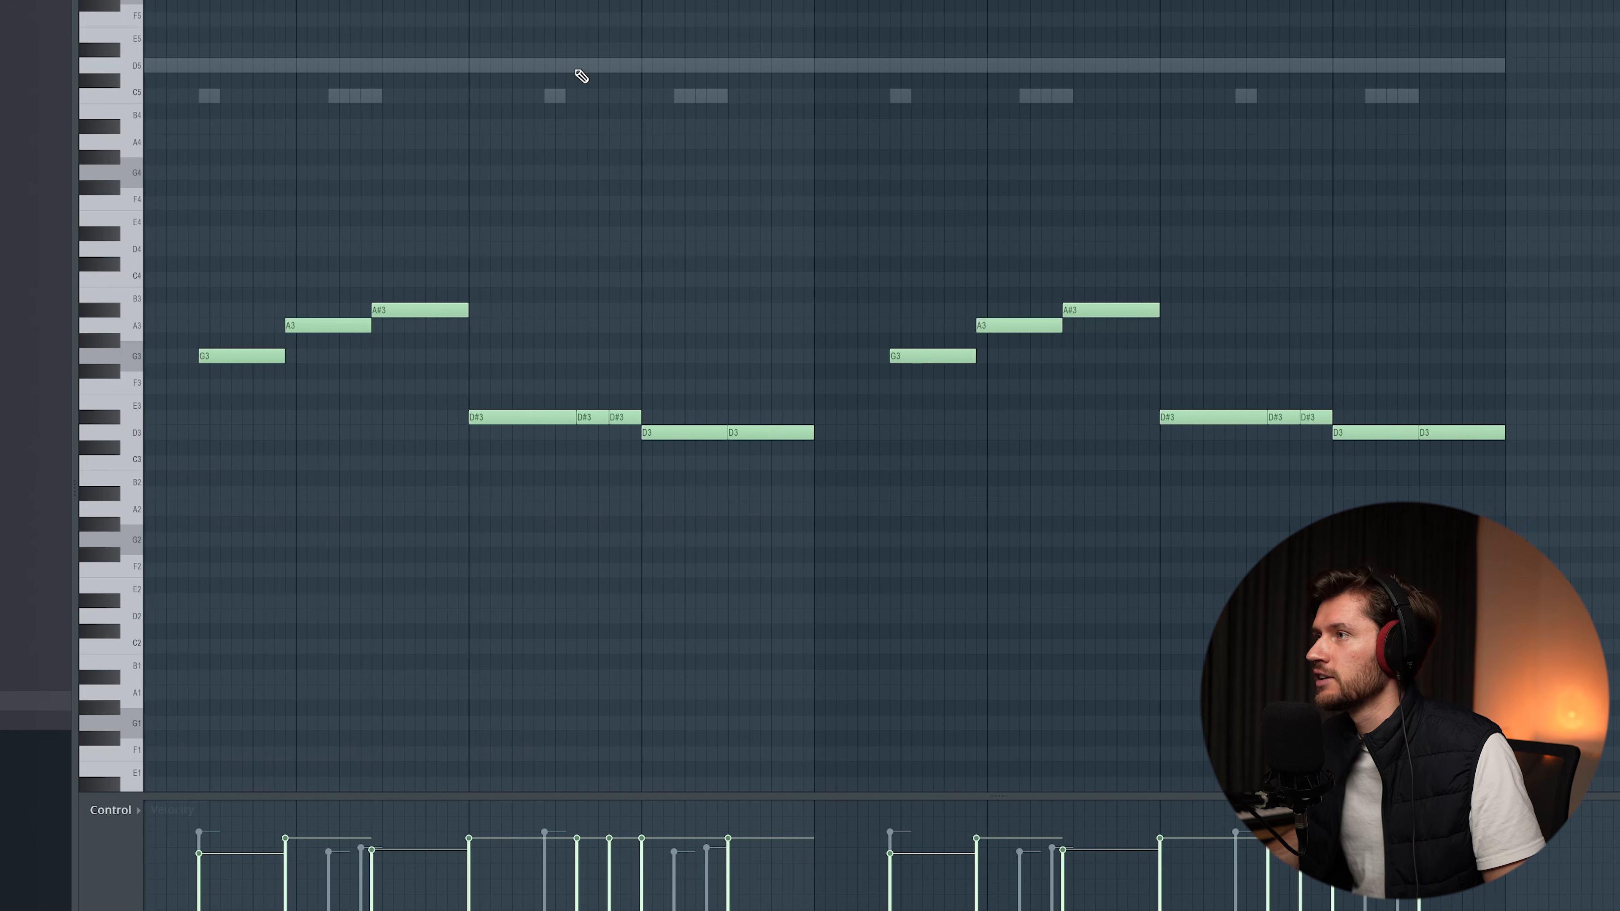
- Lower the A#3 note in the second bass phrase by an octave to A#2 and play the line
scroll(835, 395, down, 2)
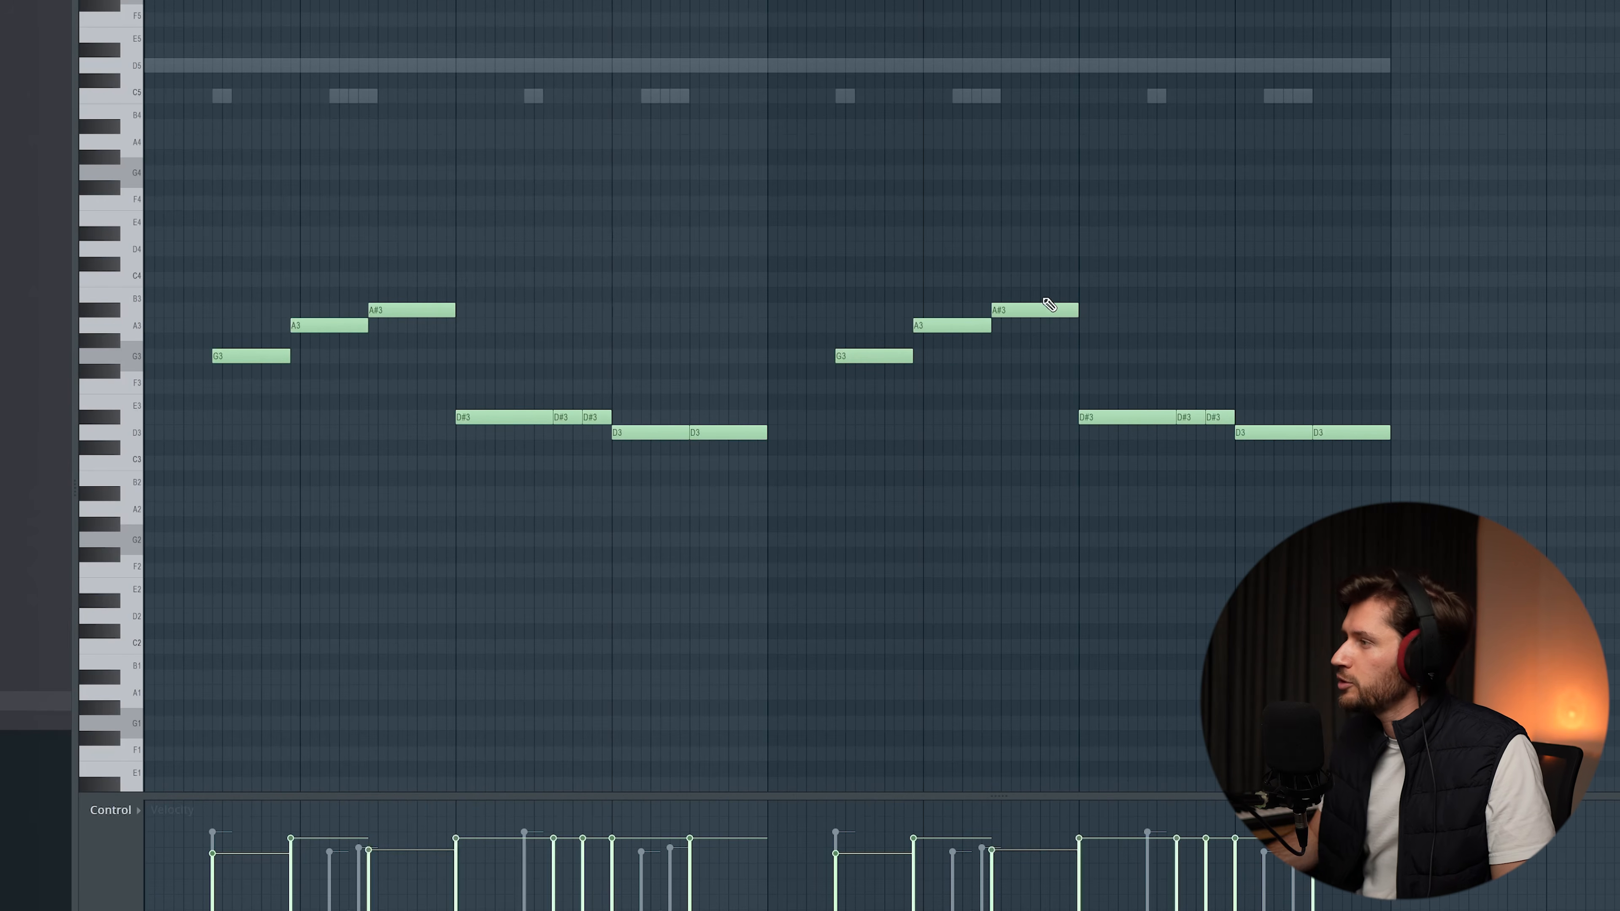
key(ctrl+Down)
key(ctrl+d)
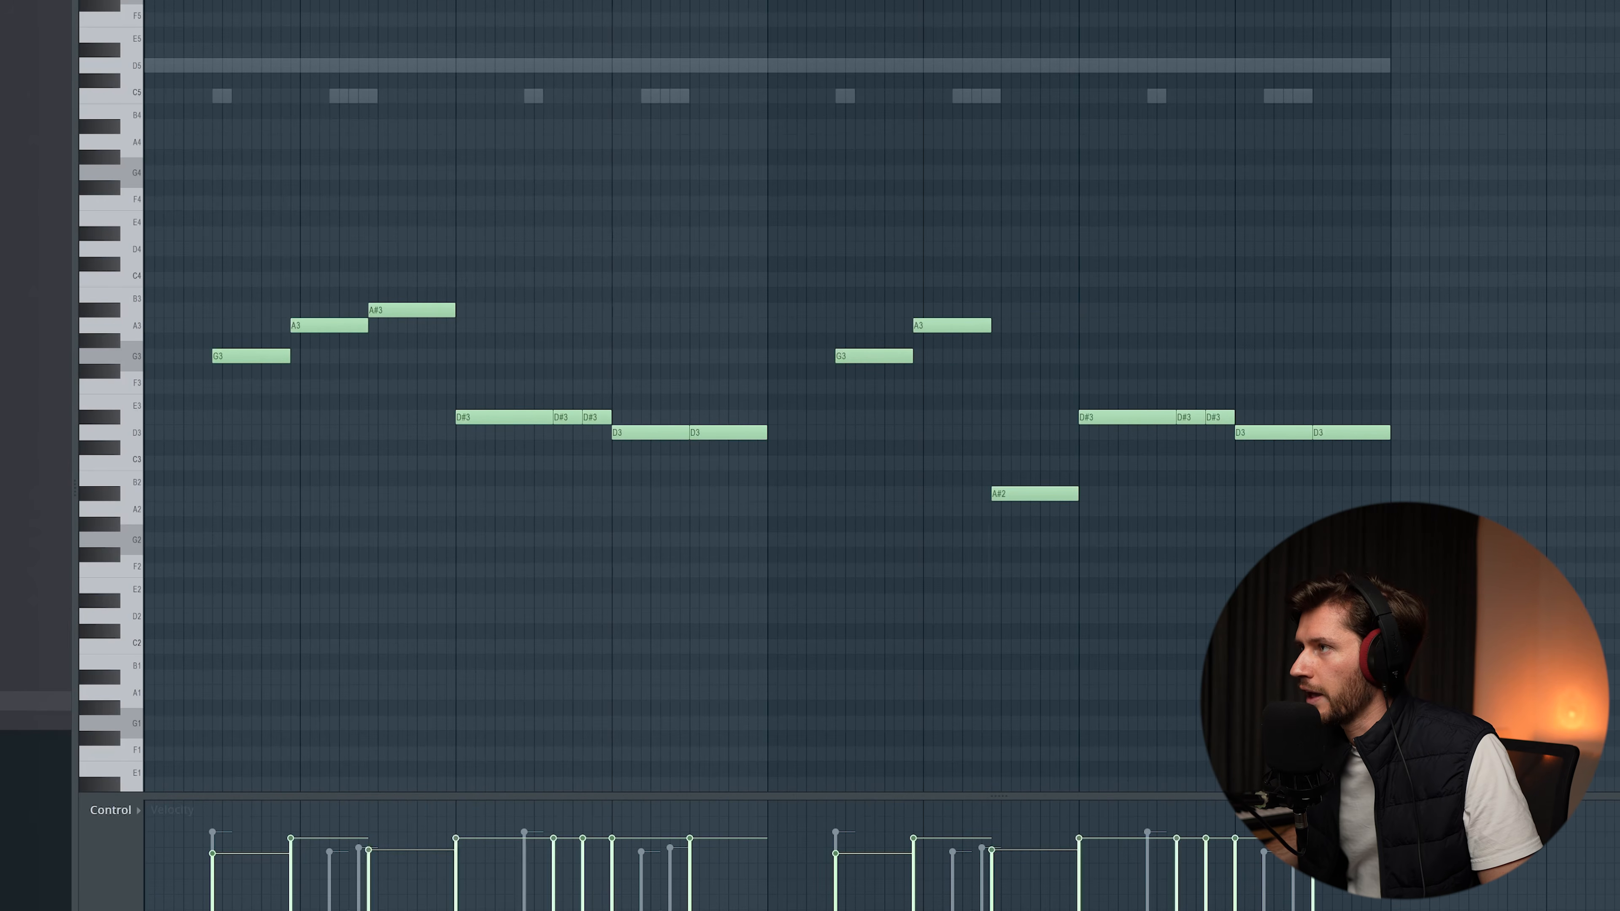
key(space)
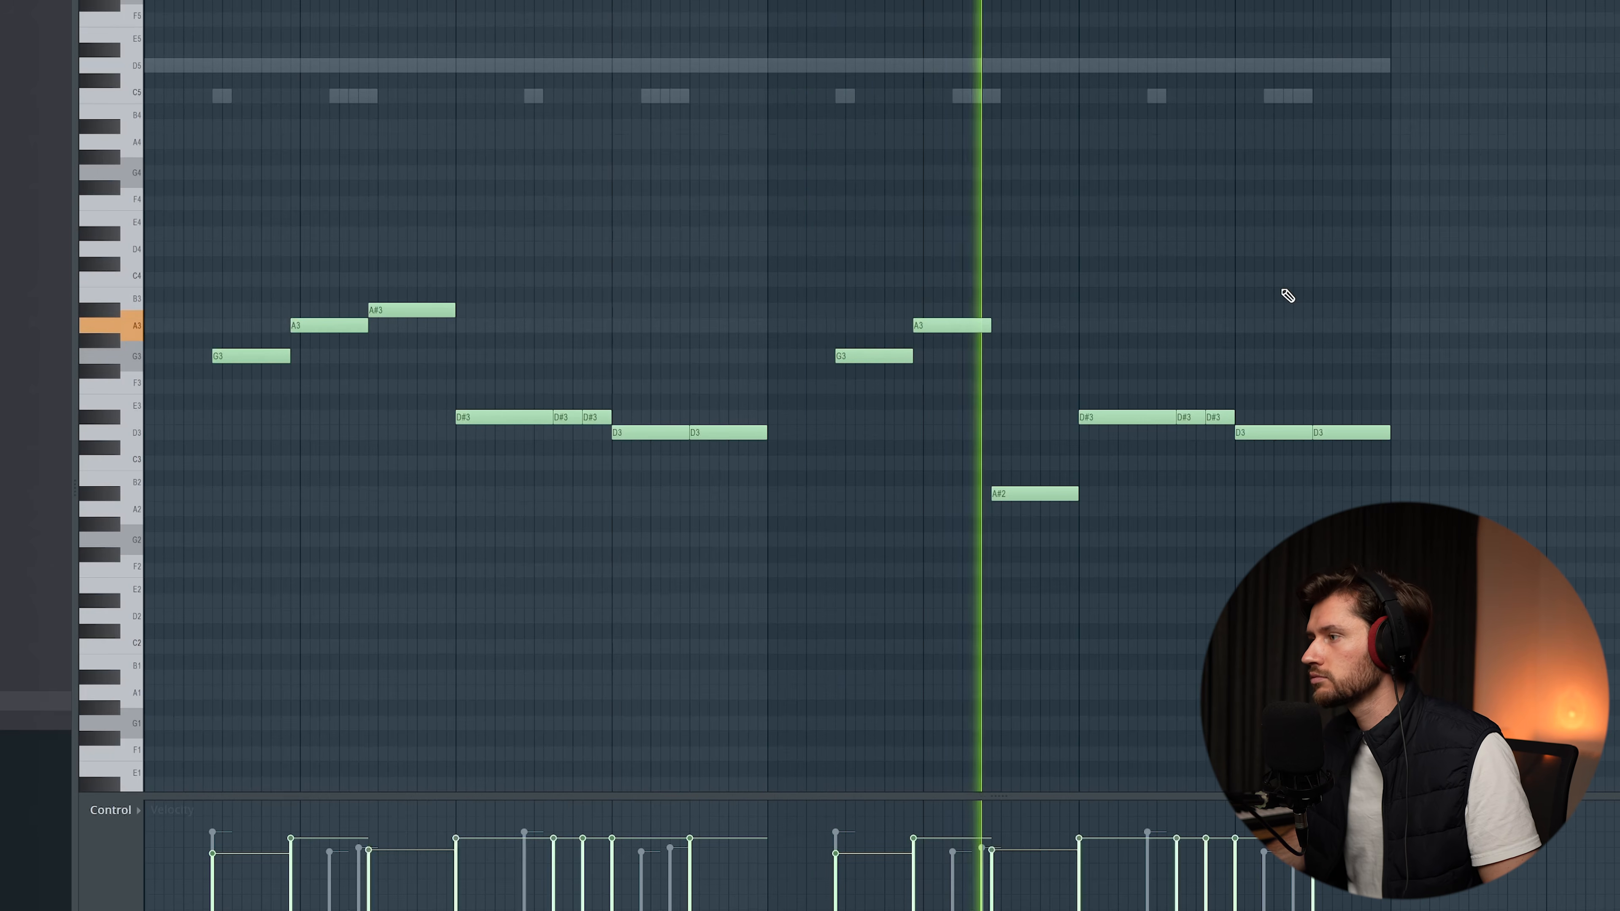
key(space)
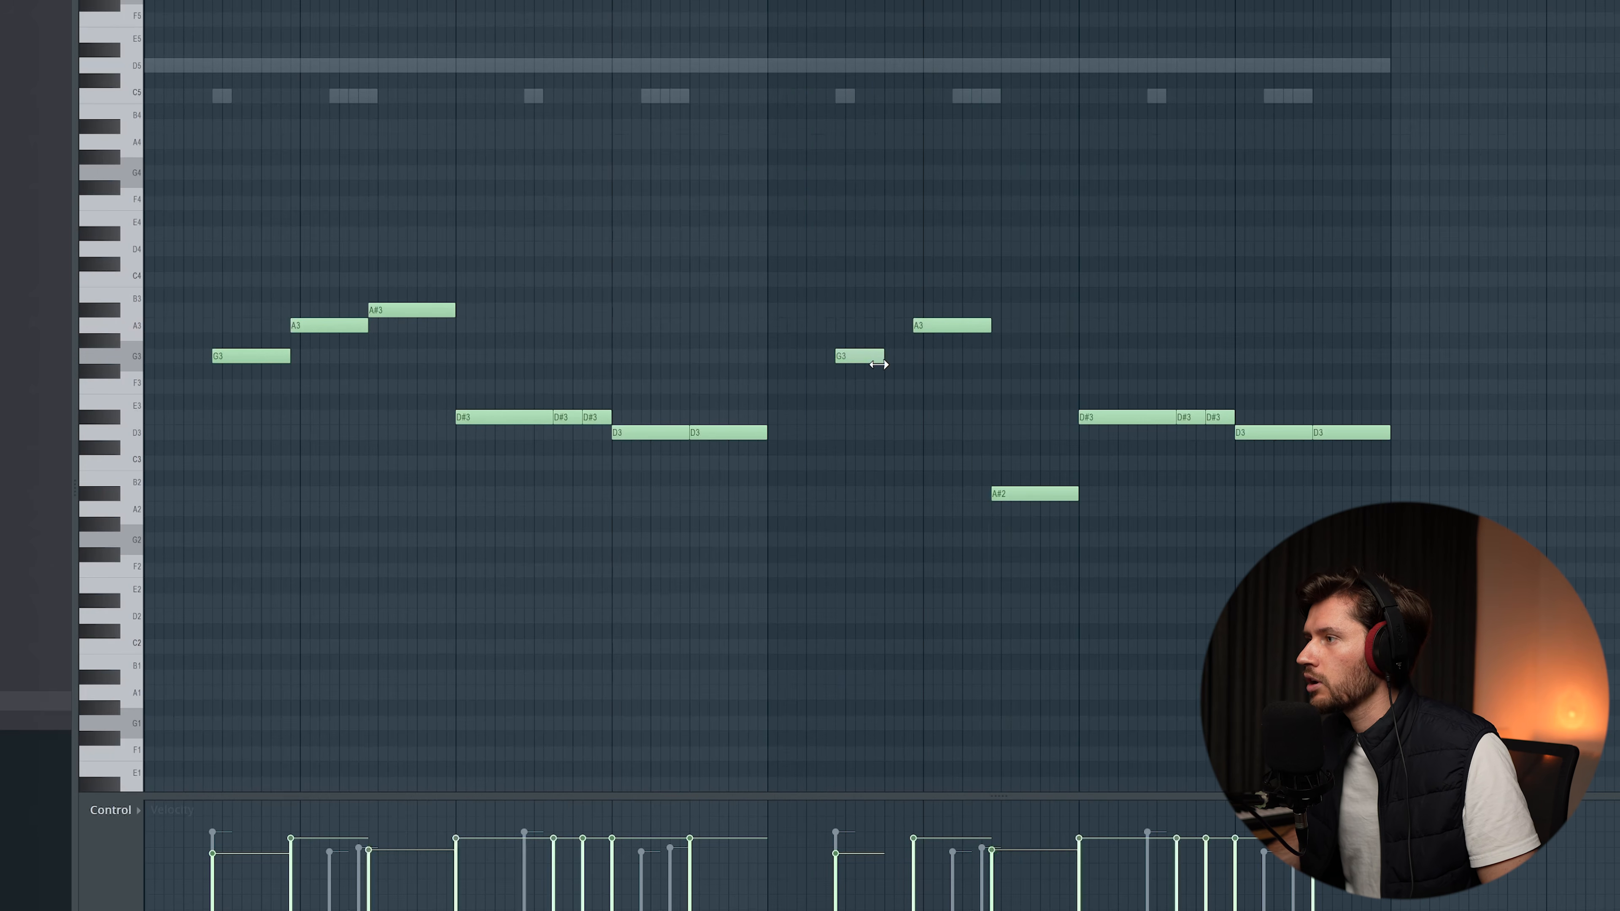
- Shorten the second phrase's G3 and A3 notes and add a short repeat of each at its end during playback
key(space)
drag(870, 365, 992, 326)
key(space)
key(space)
- Randomize the bass notes' velocities with the piano roll randomizer and accept the result
key(space)
key(space)
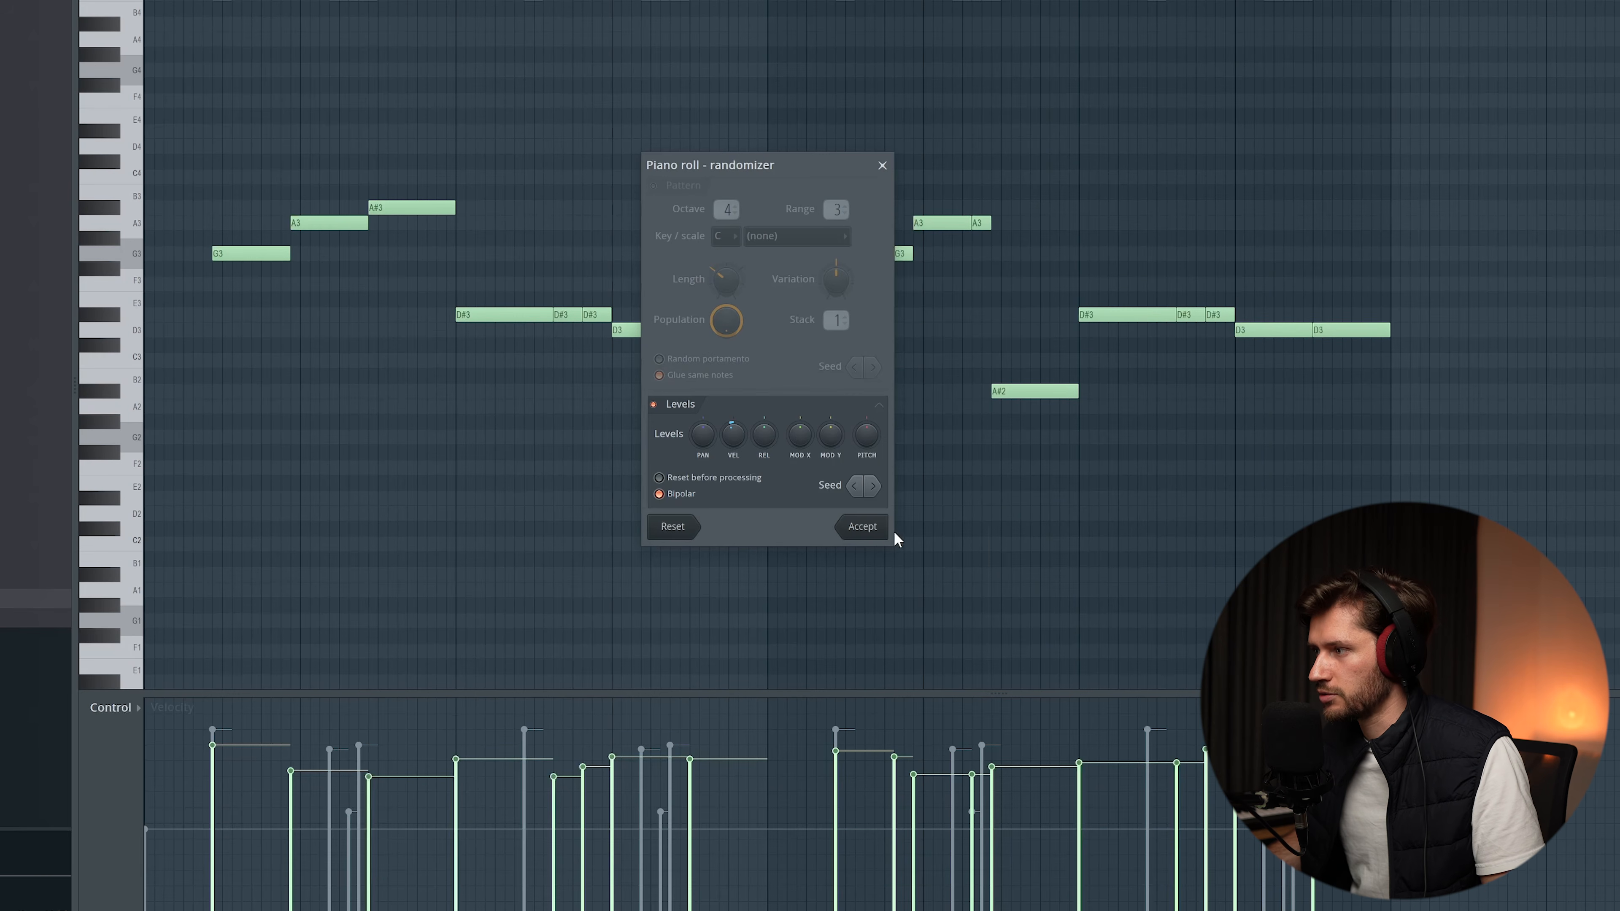
click(862, 526)
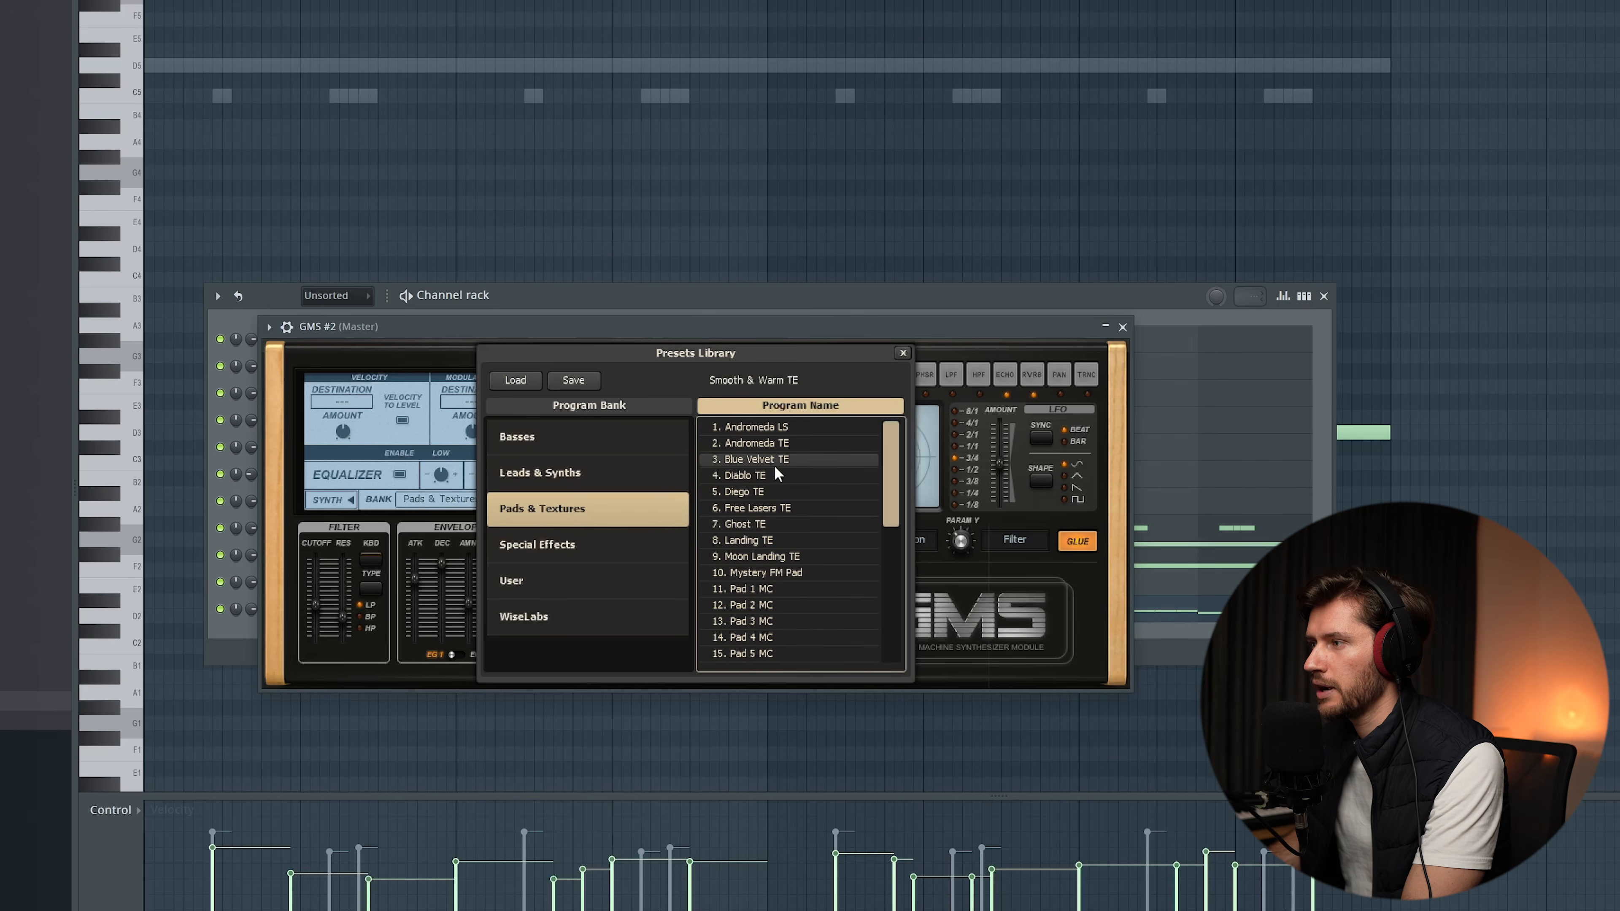
- Load the Diego TE preset from the Pads & Textures bank in GMS #2 and close the synthesizer
click(768, 475)
click(768, 492)
double_click(767, 475)
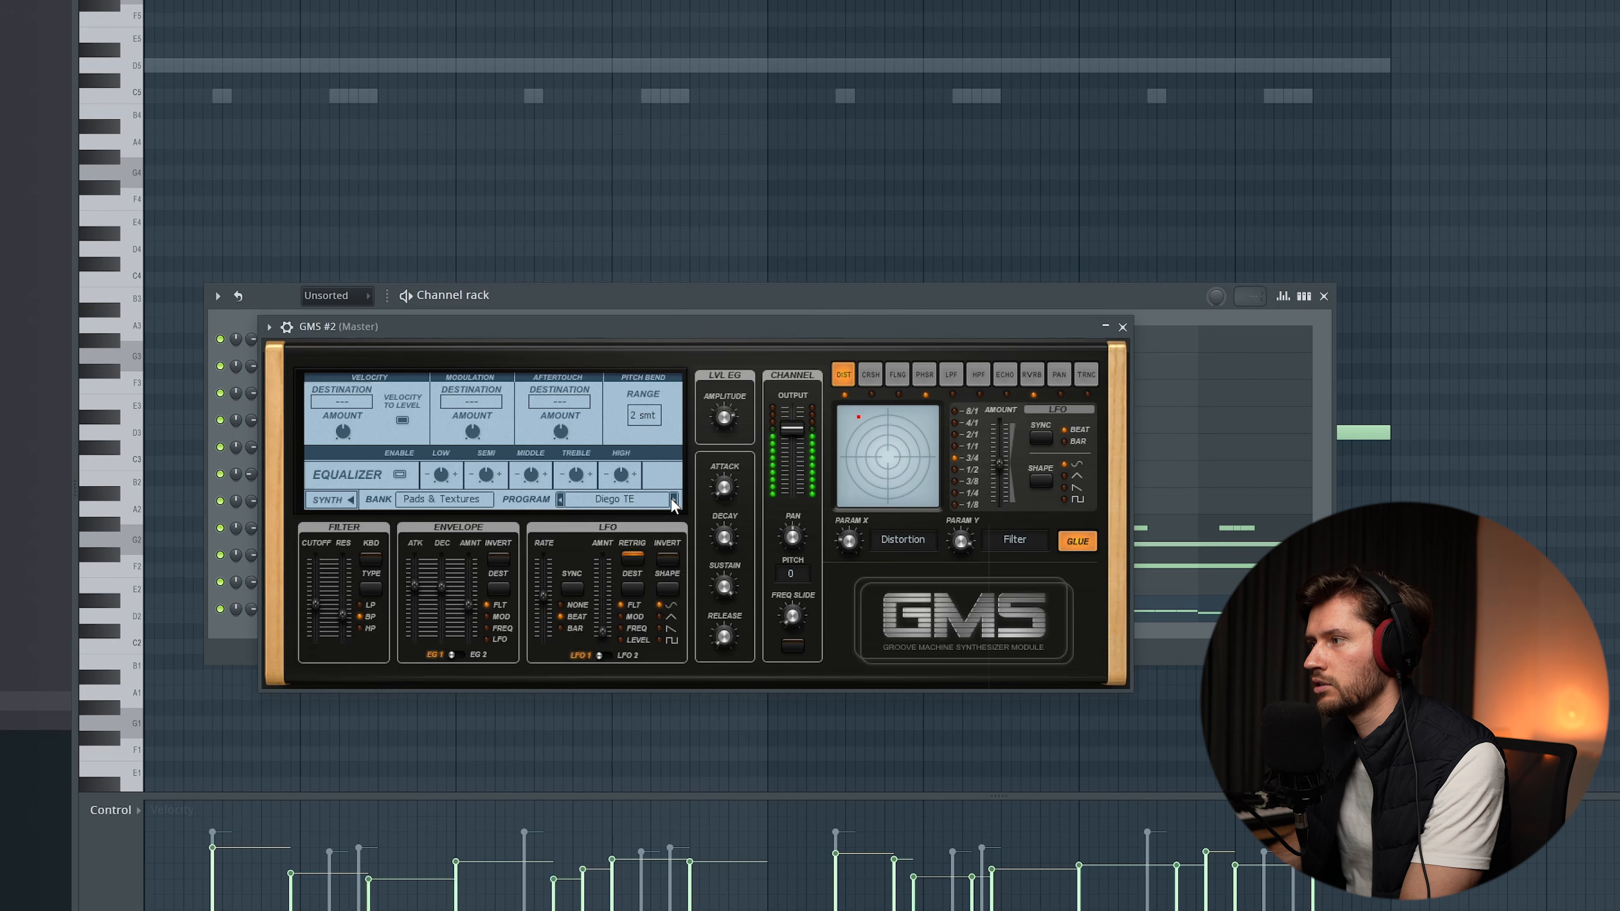
click(1121, 327)
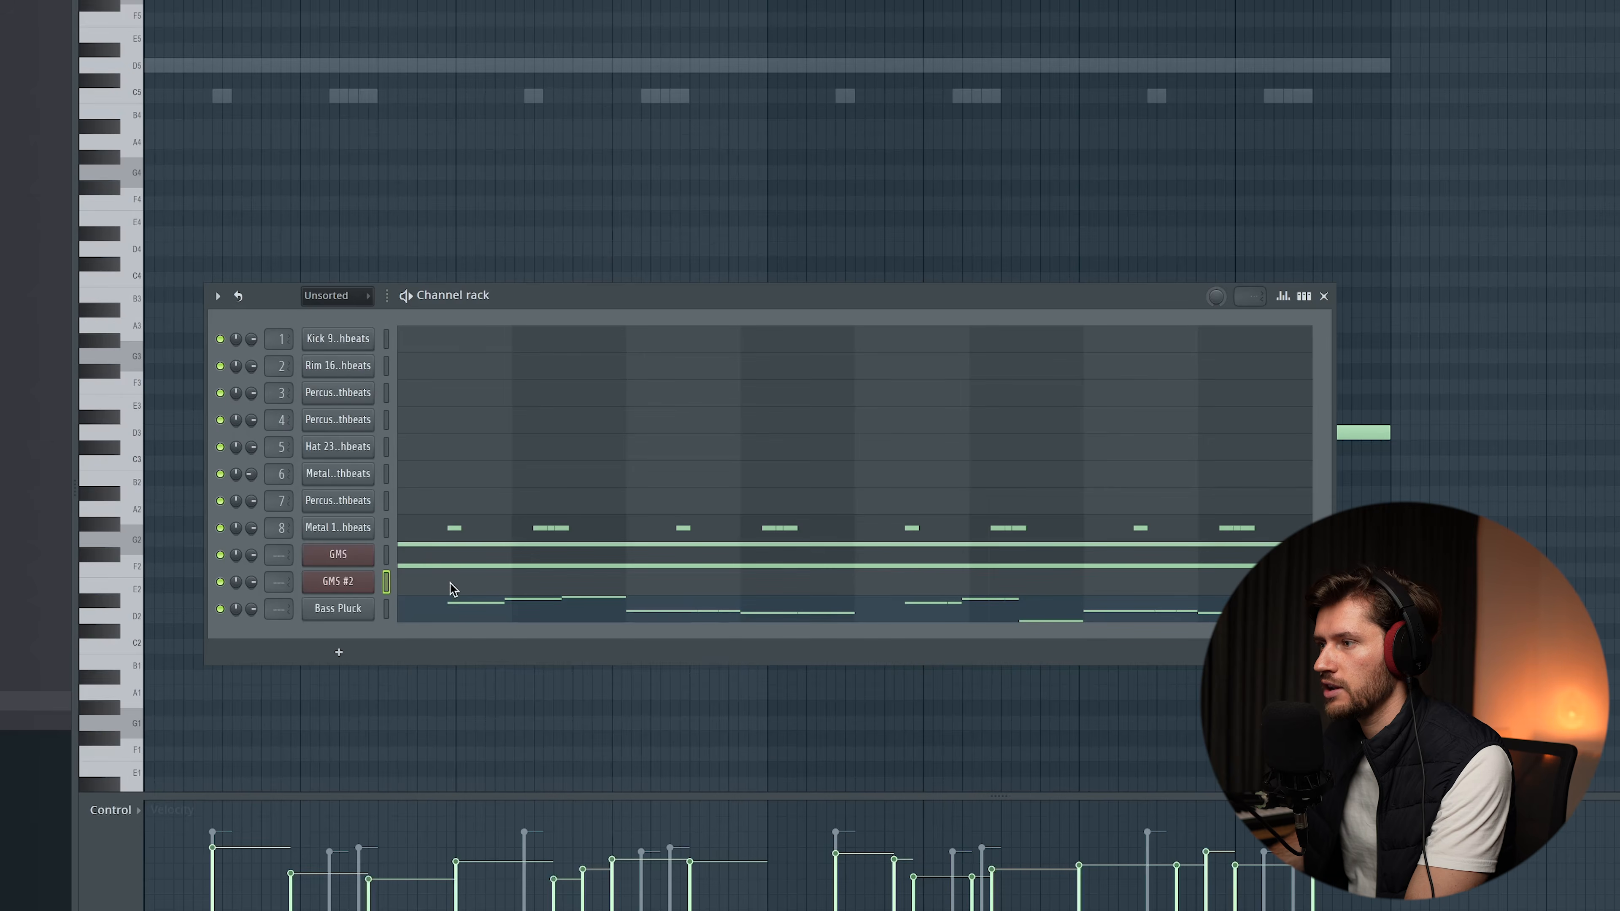
- Draw two consecutive four-bar G4 notes in the GMS #2 channel and start playback
click(402, 603)
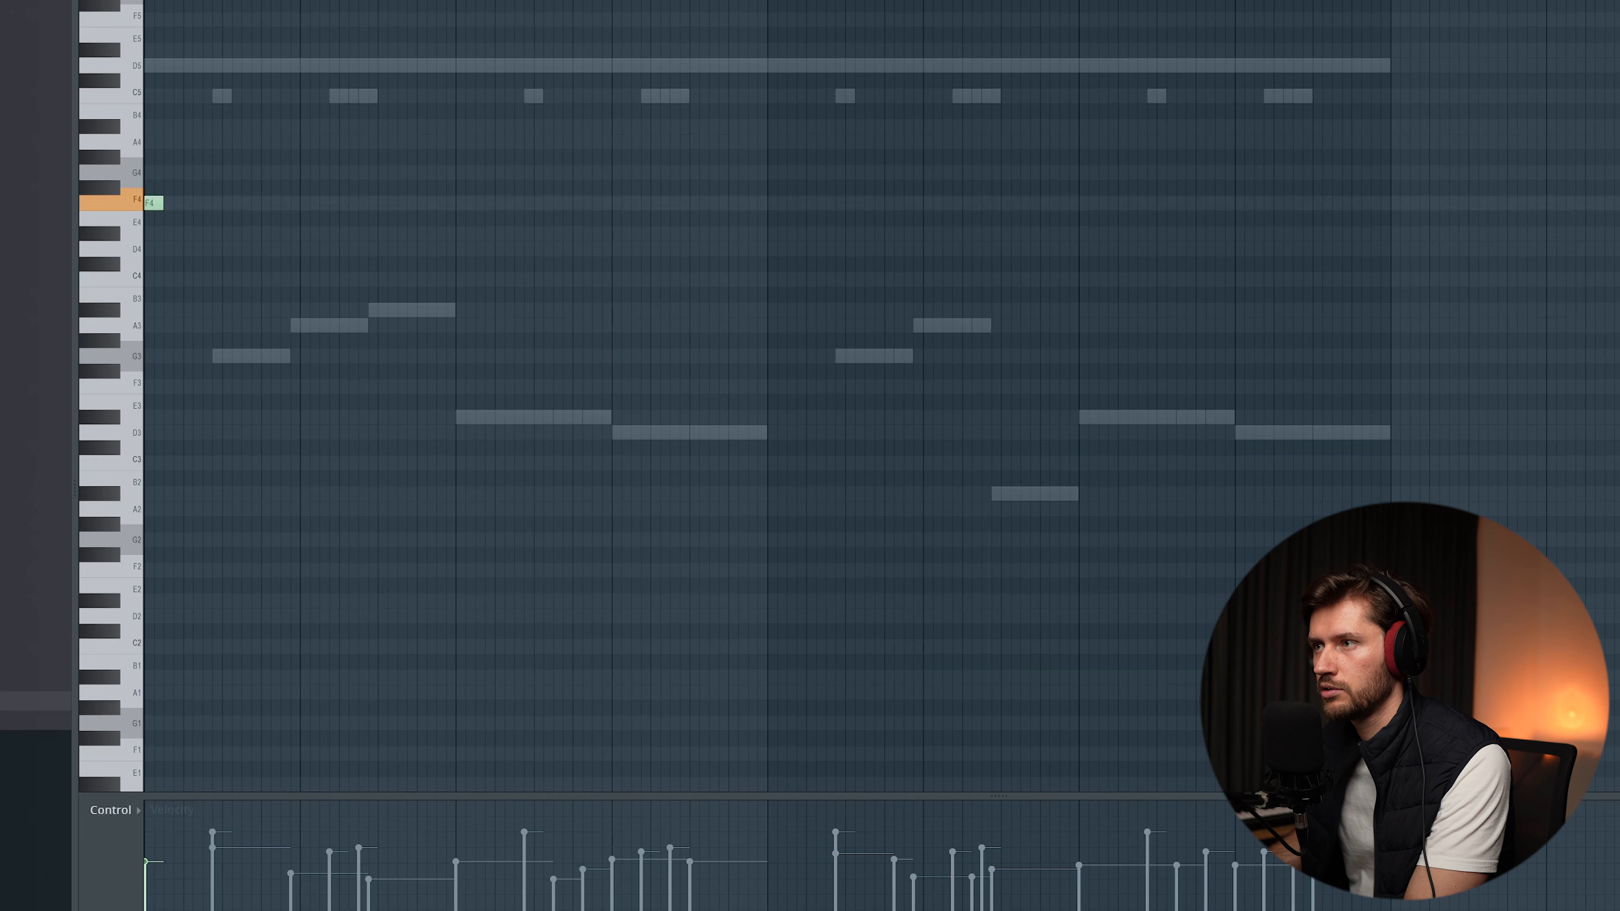
scroll(168, 509, up, 9)
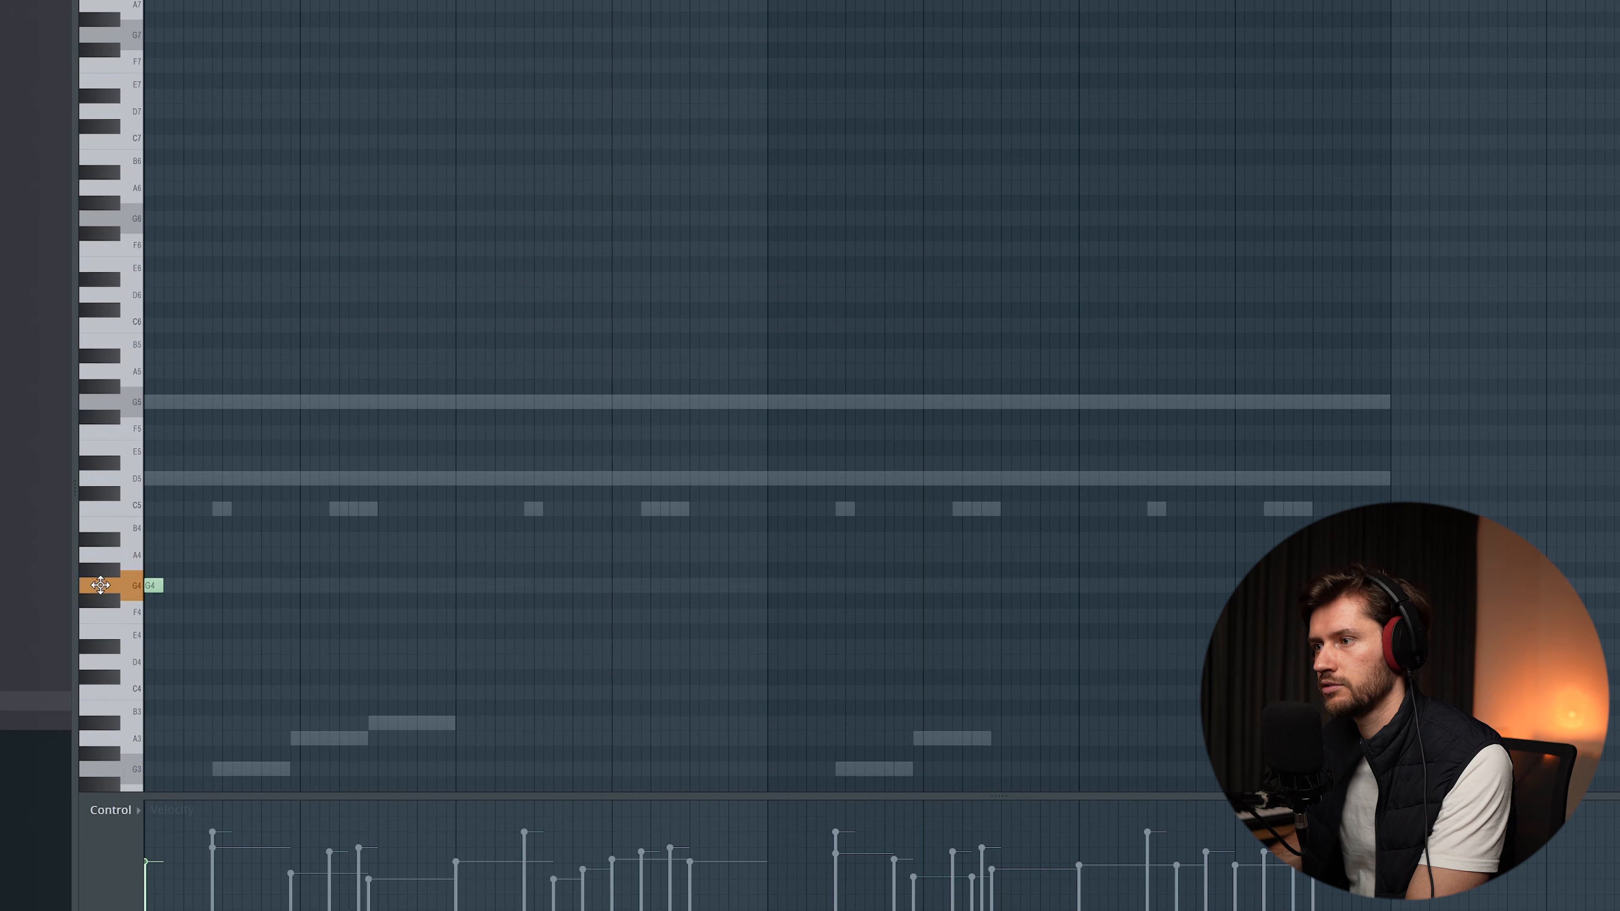
drag(156, 586, 767, 580)
key(space)
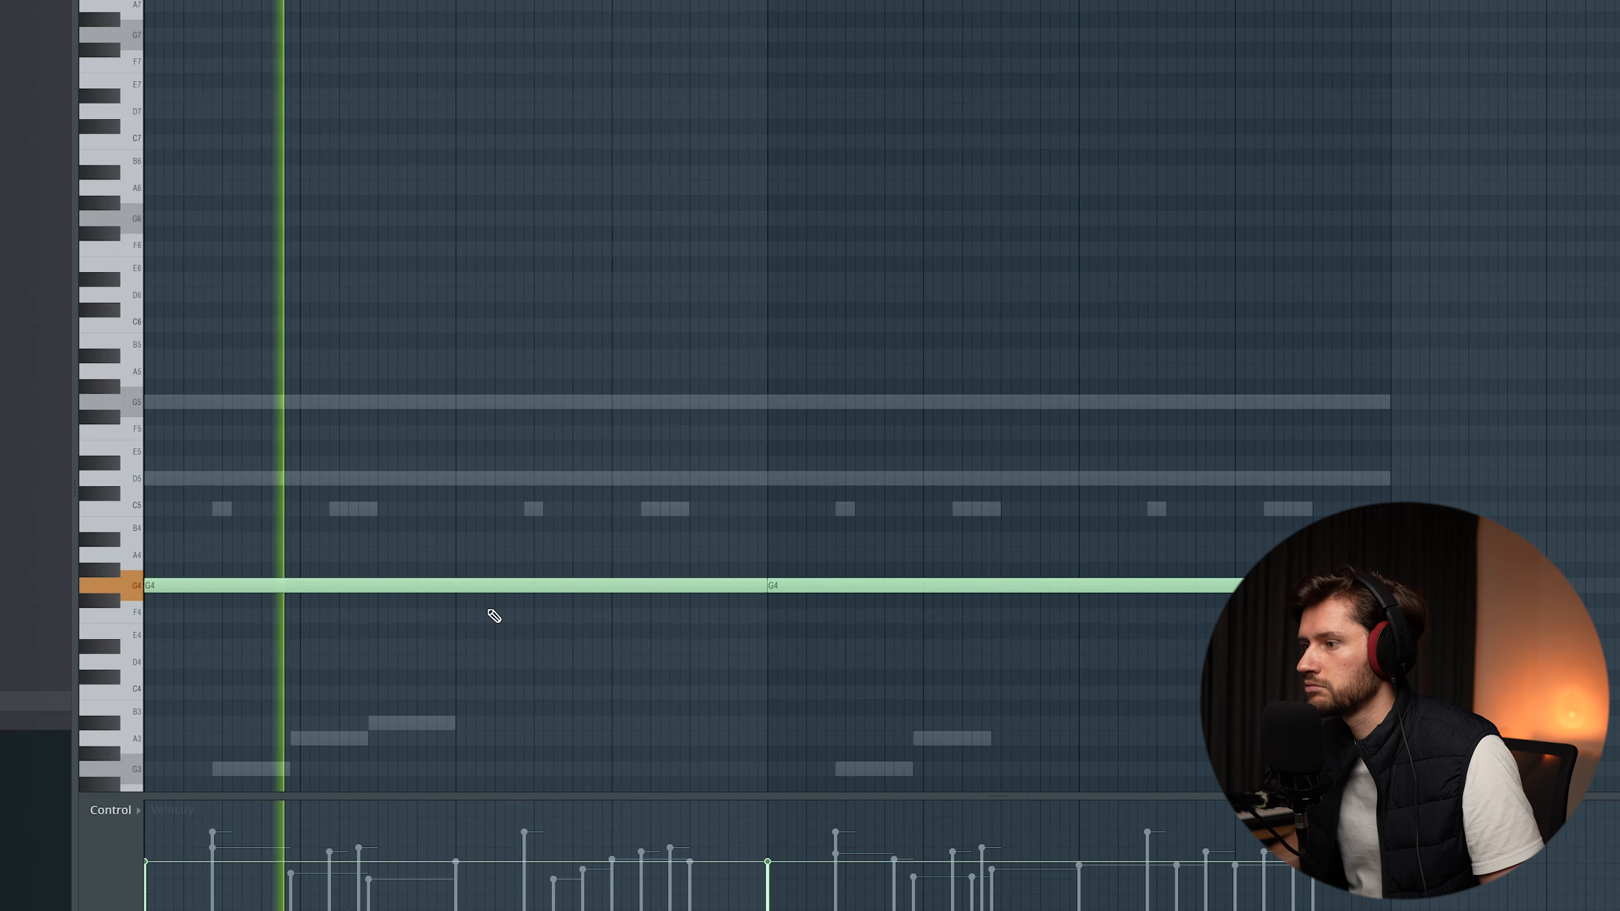
- Lower the velocity of both G4 notes close to the minimum and listen to them with the other channels
drag(148, 878, 148, 903)
click(759, 908)
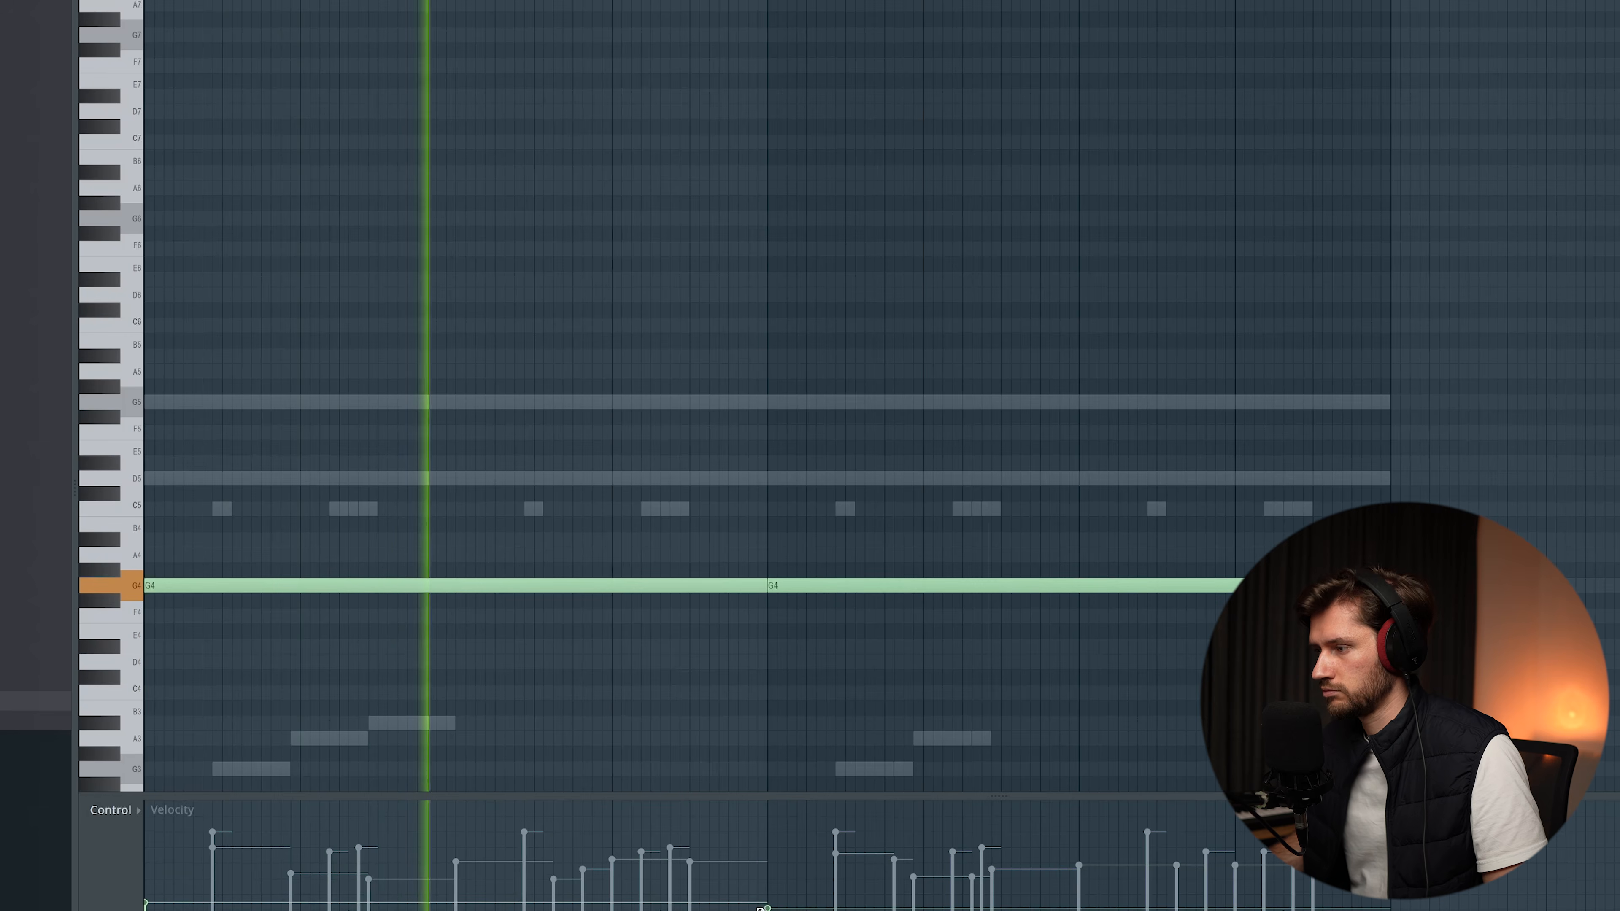
key(F6)
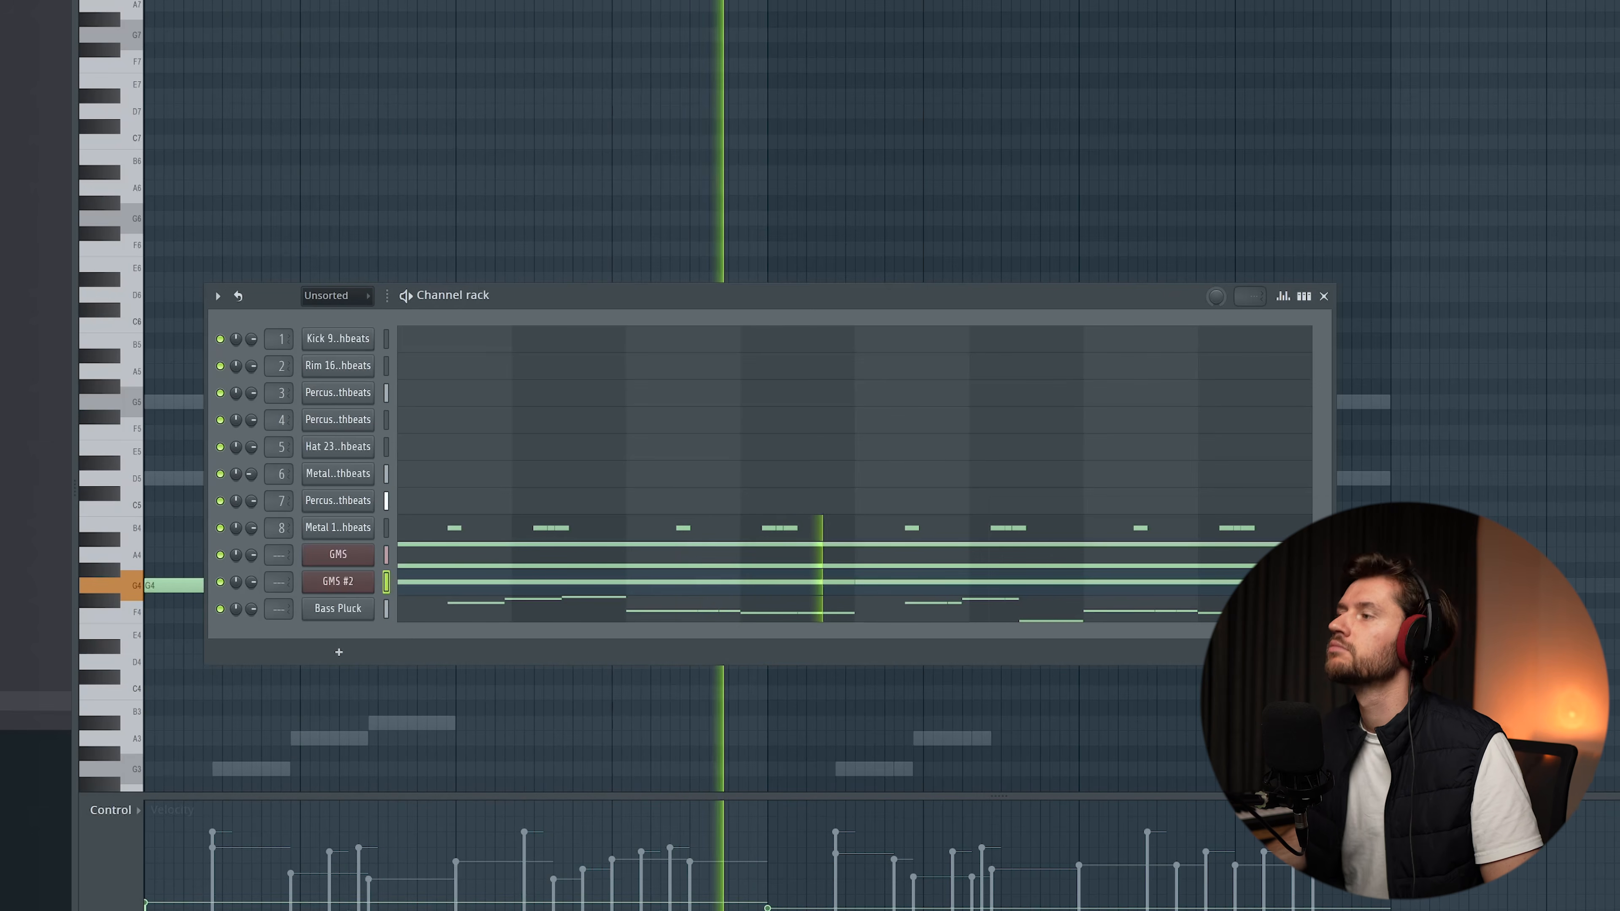
key(space)
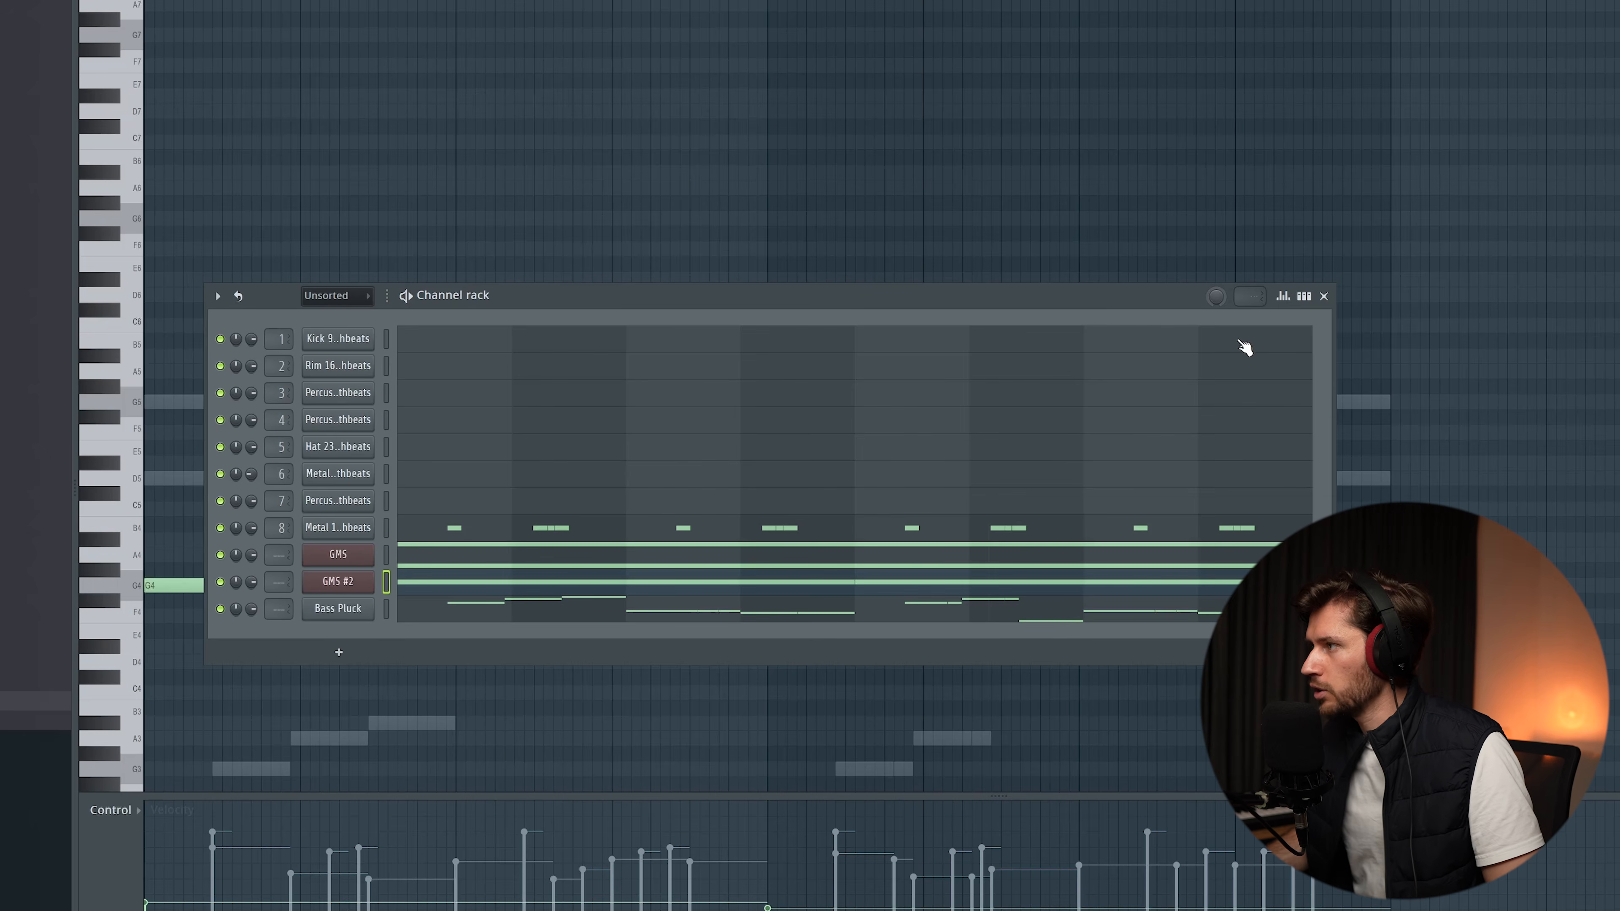
- Move the GMS, GMS #2 and Bass Pluck notes out of the Metal 15 pattern into a new pattern
drag(1128, 295, 1010, 260)
drag(912, 269, 944, 275)
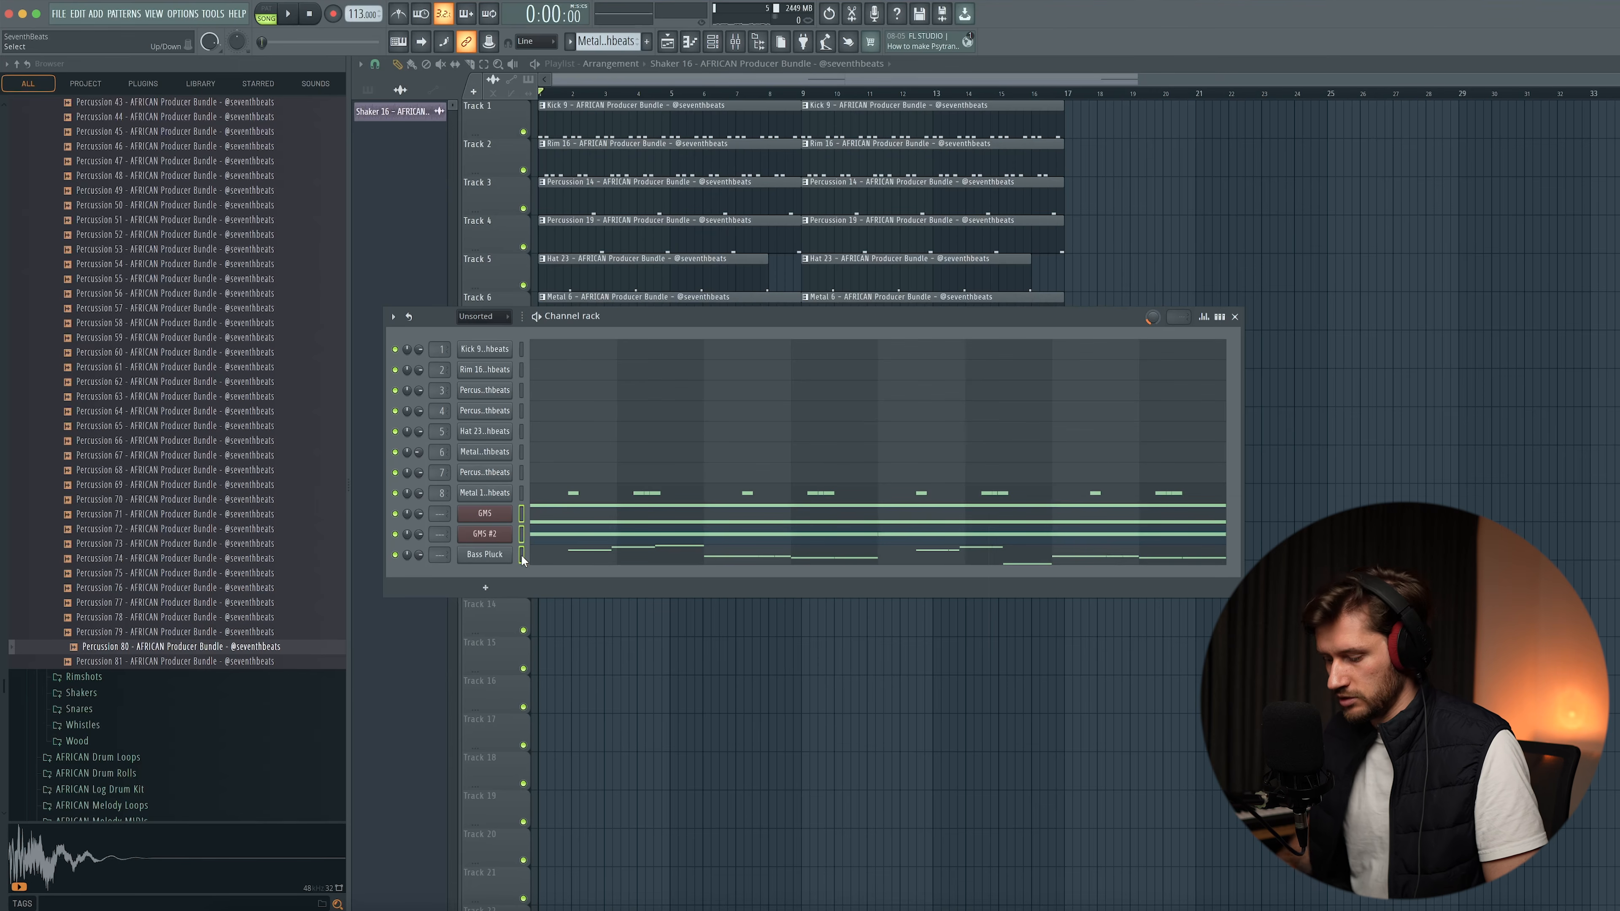
key(super+x)
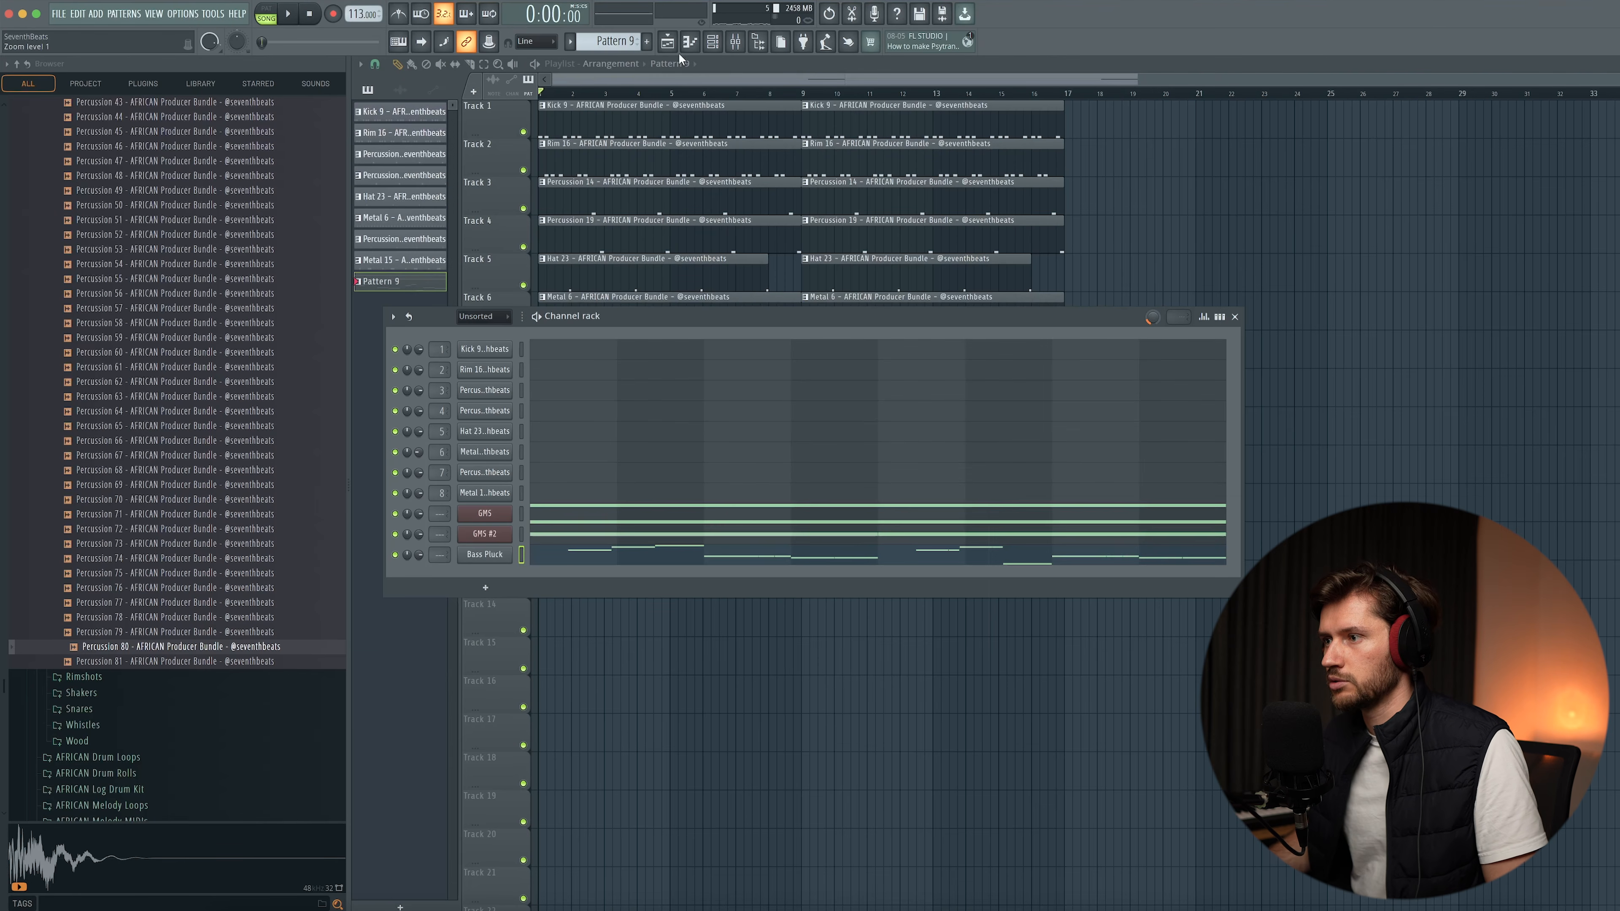
- Split the synth parts into separate patterns named Pad, Diego and Bass Pluck, and repeat the drum arrangement up to bar 32
right_click(521, 537)
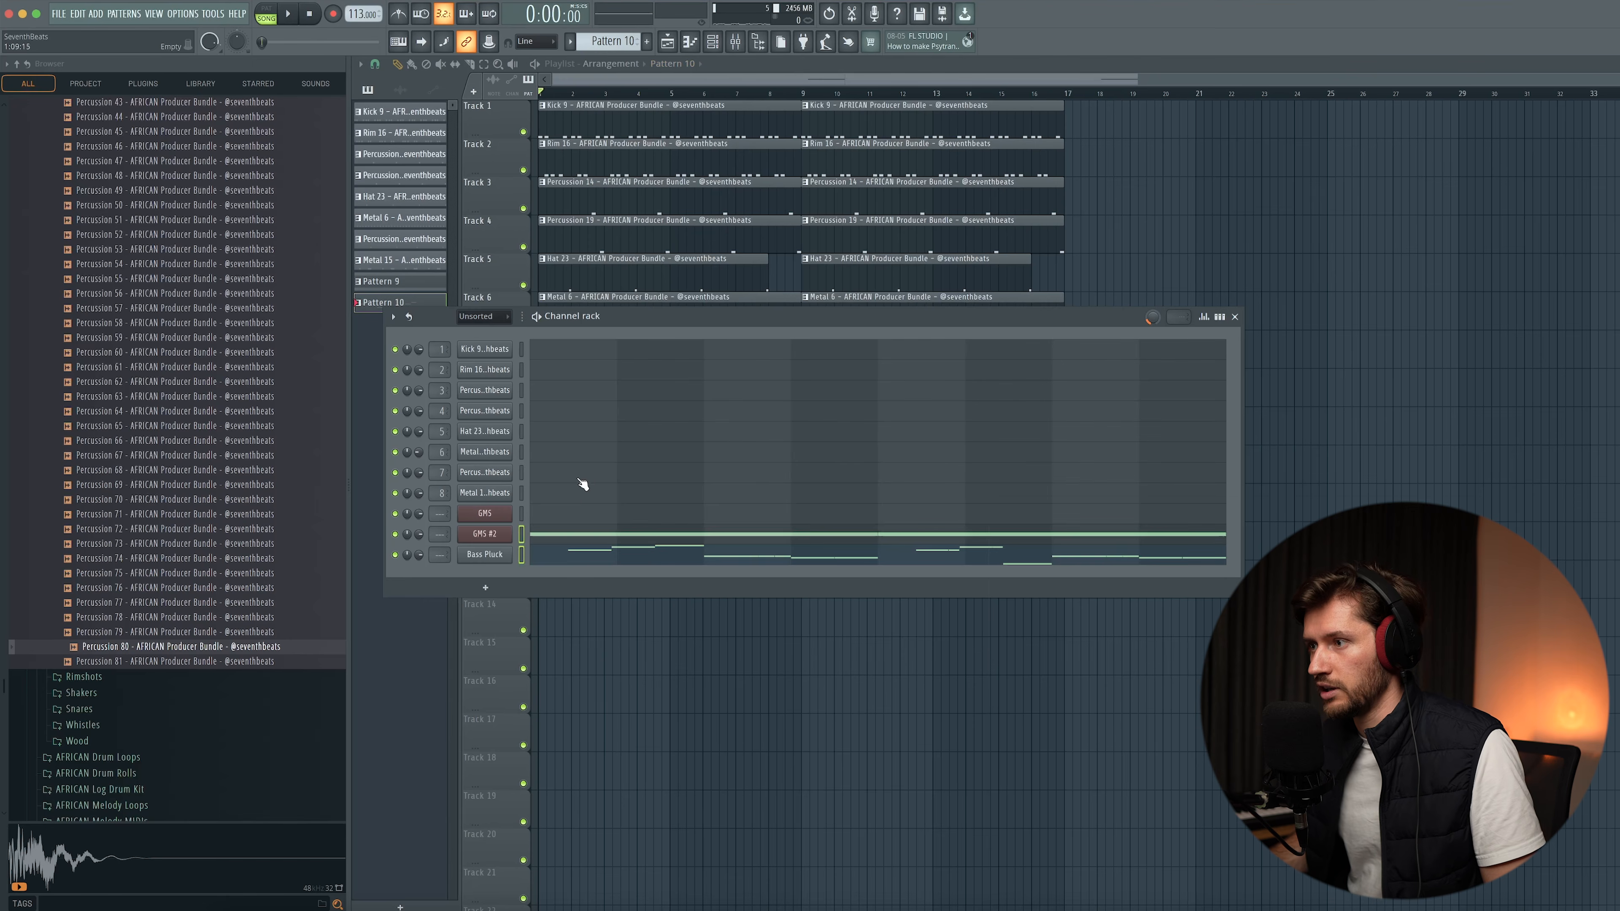
click(647, 41)
click(577, 565)
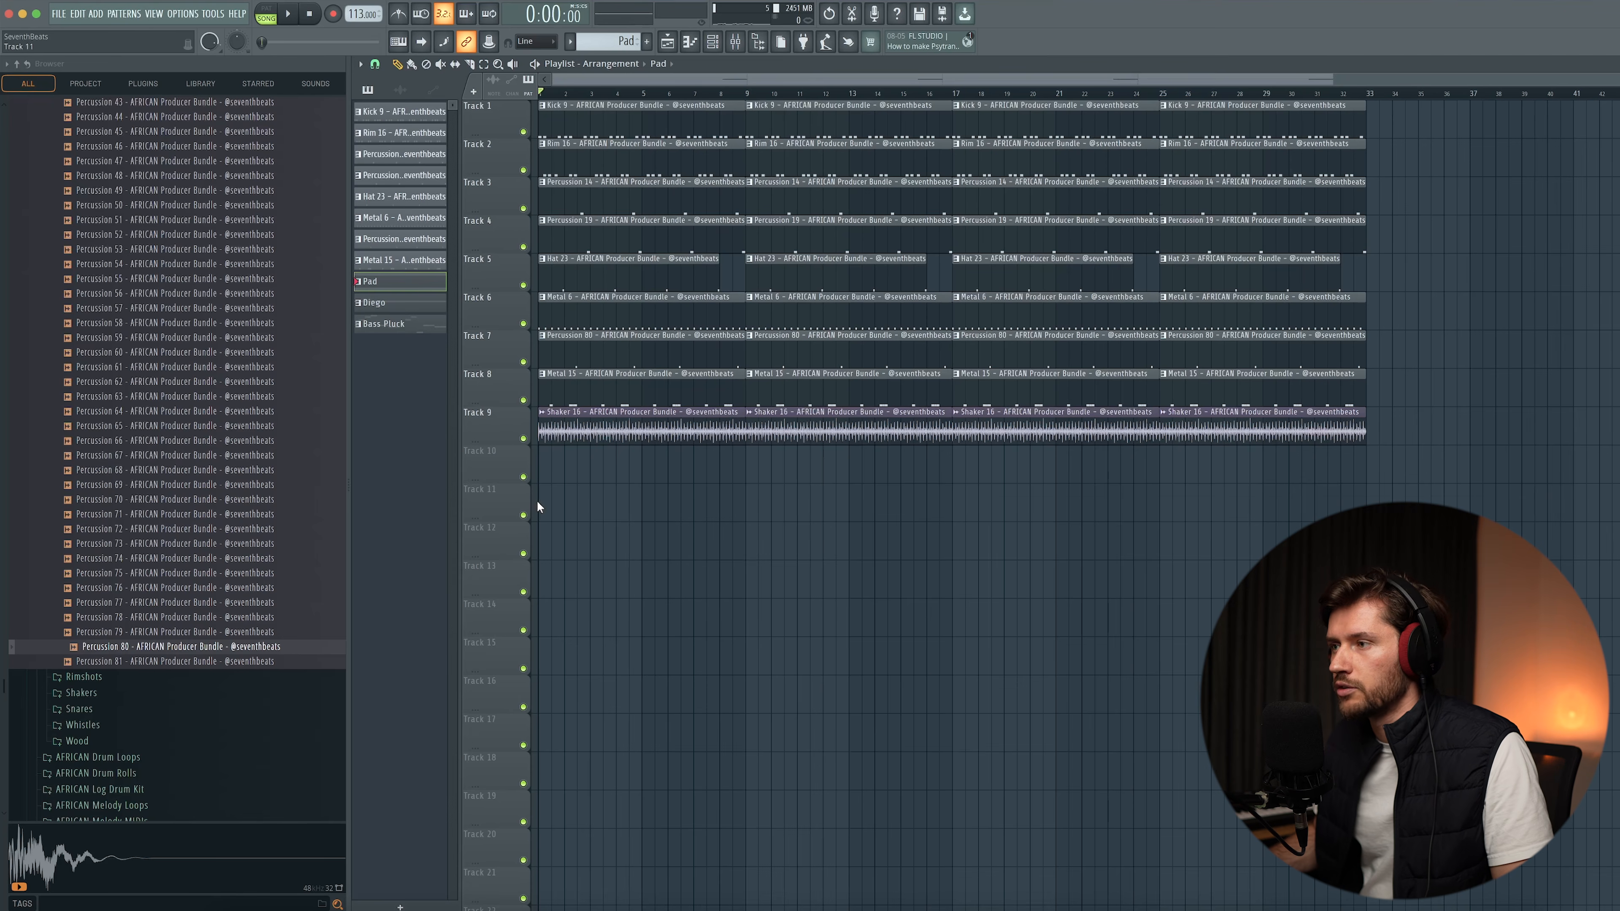
- Place two consecutive Pad clips on Track 11 from bar 1 and two Bass Pluck clips on Track 12 from bar 17
click(543, 506)
click(752, 468)
drag(804, 468, 801, 516)
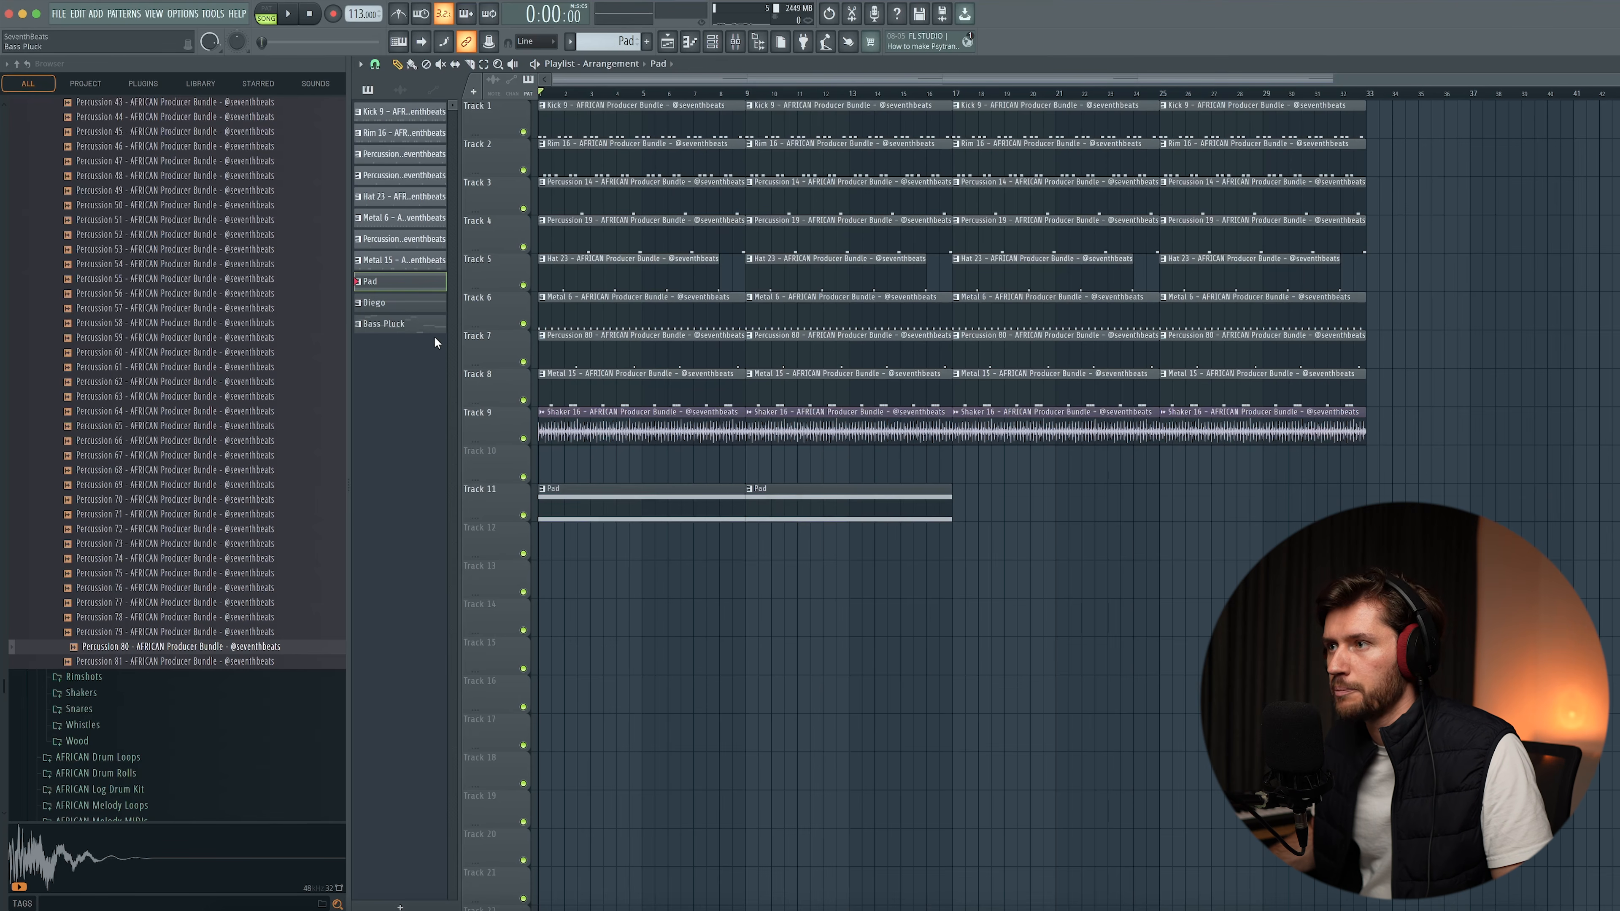
click(952, 558)
drag(1171, 508, 1209, 559)
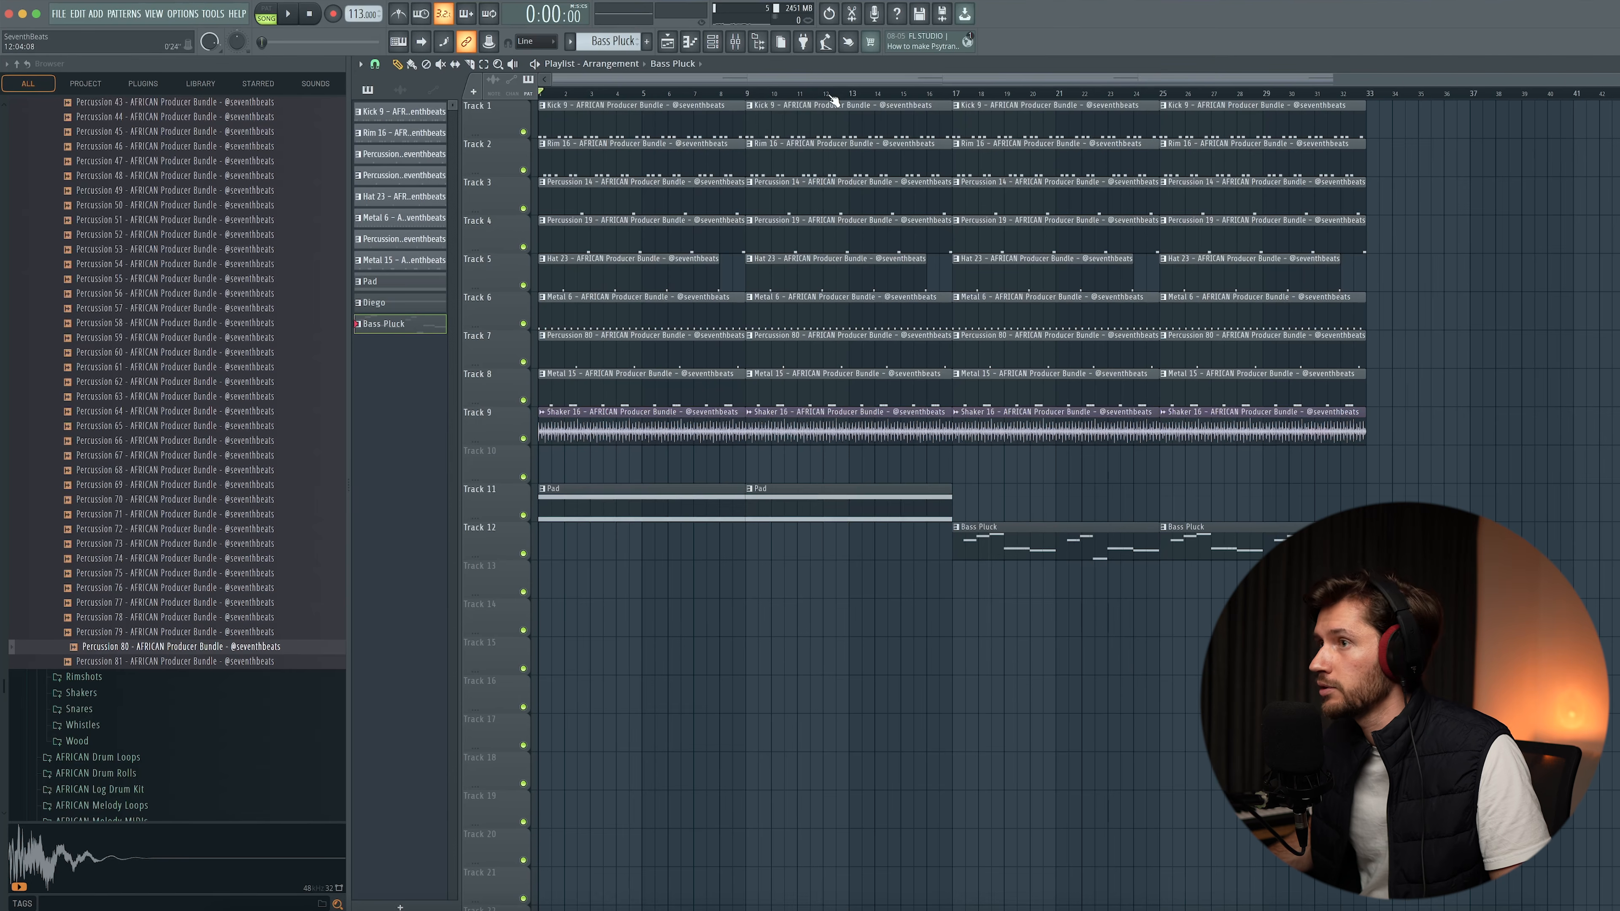
- Place a Diego clip on Track 13 from bar 9 and listen to the arrangement from there
click(400, 302)
click(752, 578)
key(space)
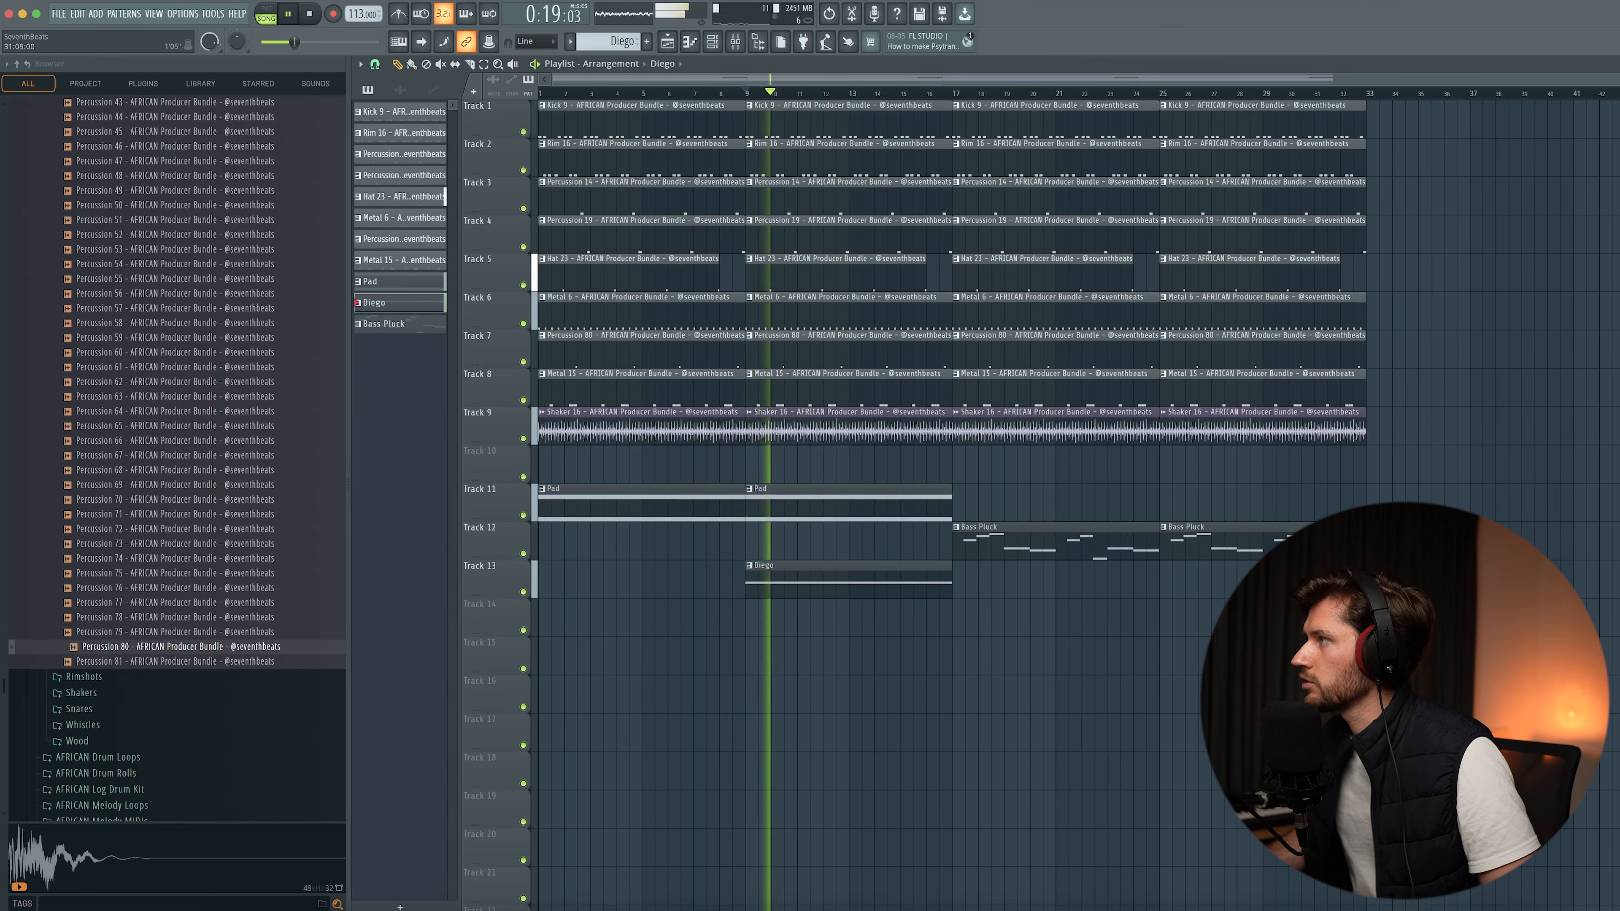
drag(1333, 79, 1380, 81)
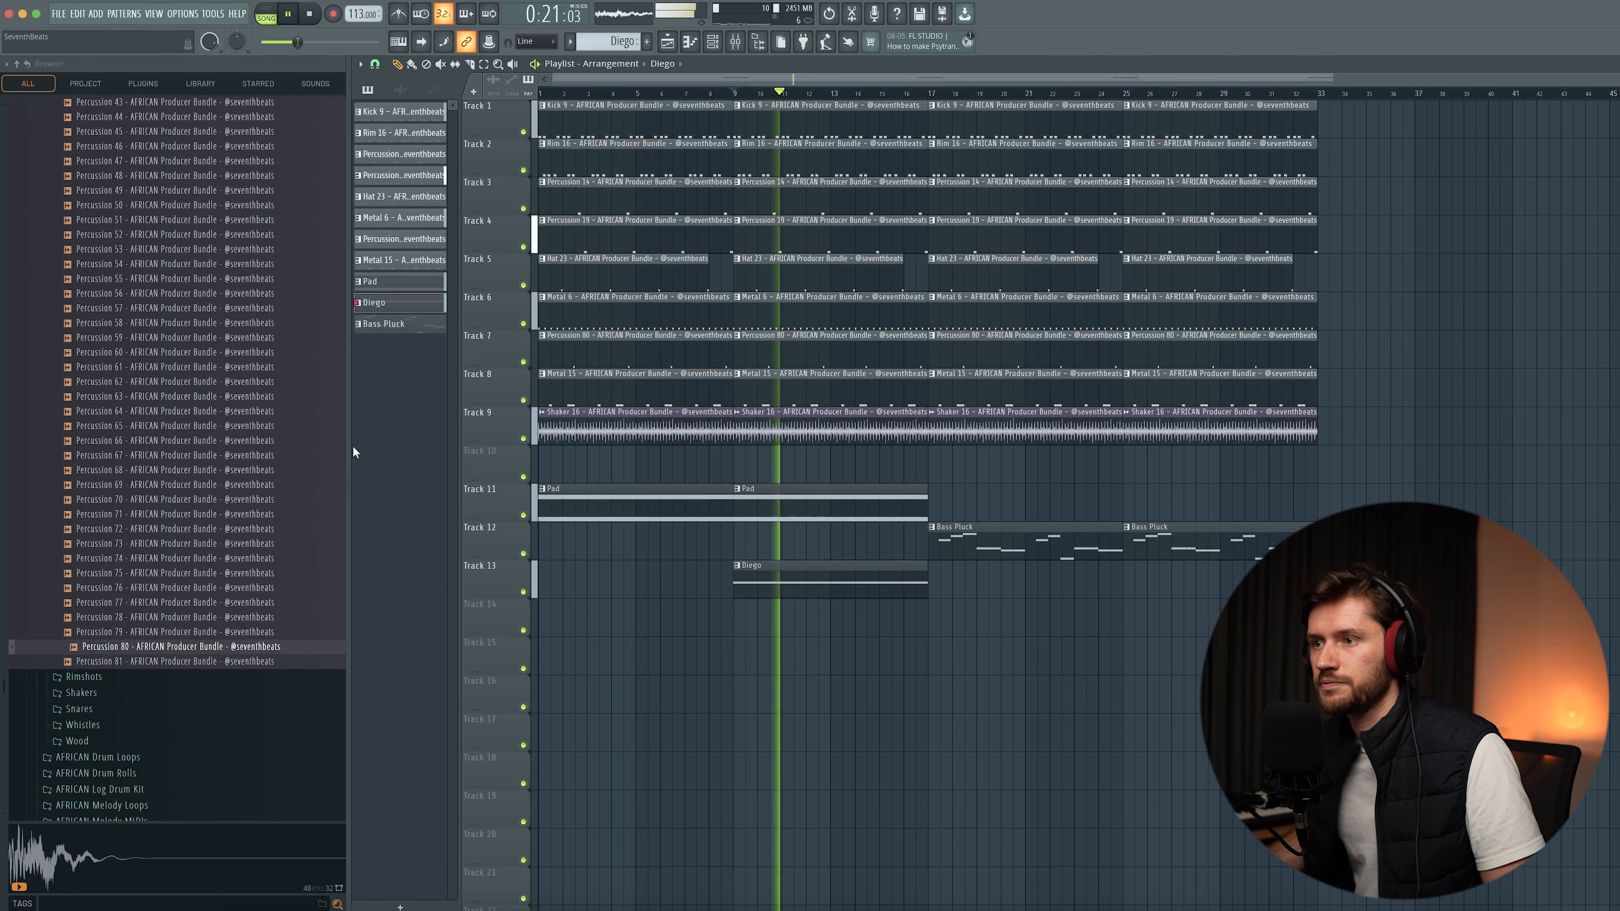
scroll(267, 501, up, 10)
scroll(250, 495, up, 15)
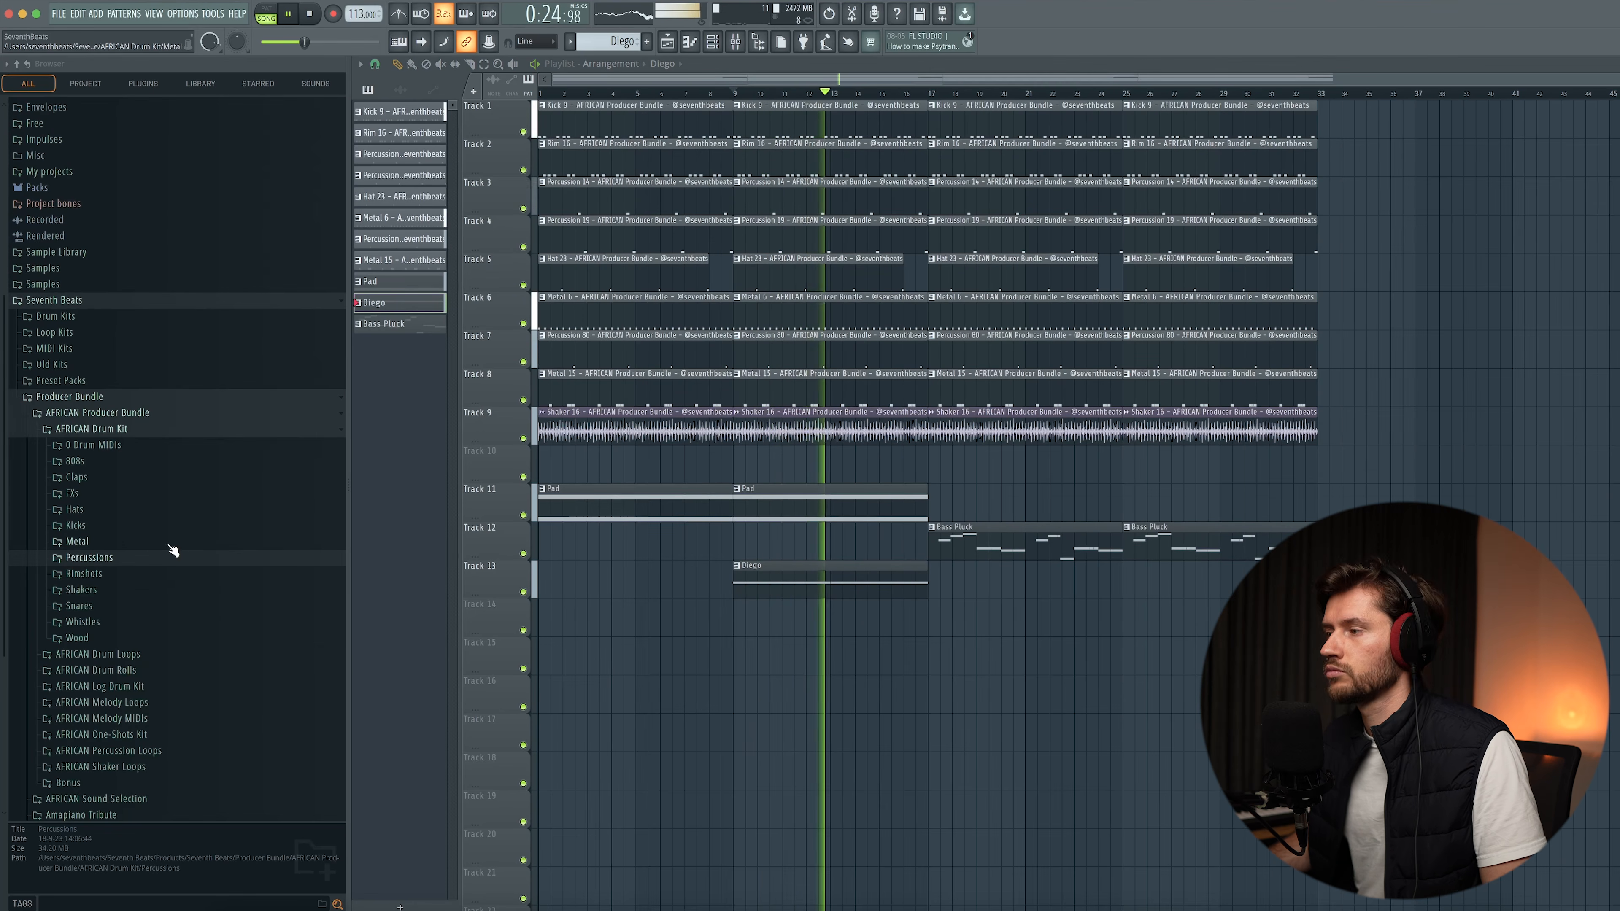
key(space)
- Add an ANA 2 synth channel, search its presets for arp and load Square Arps Pad
key(F6)
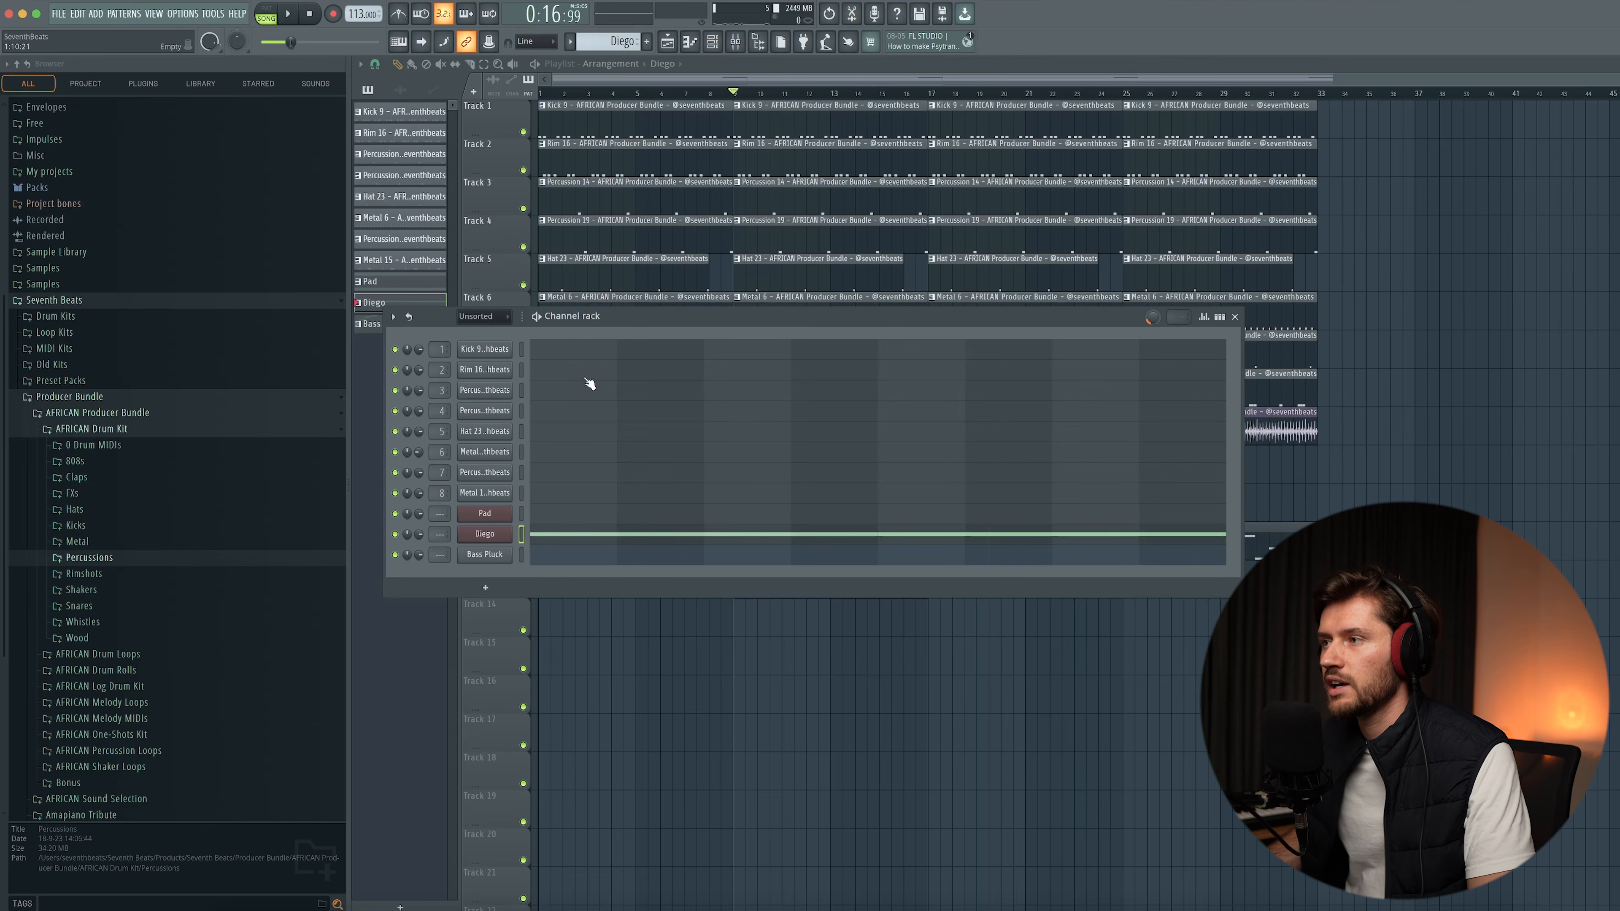
drag(612, 317, 763, 418)
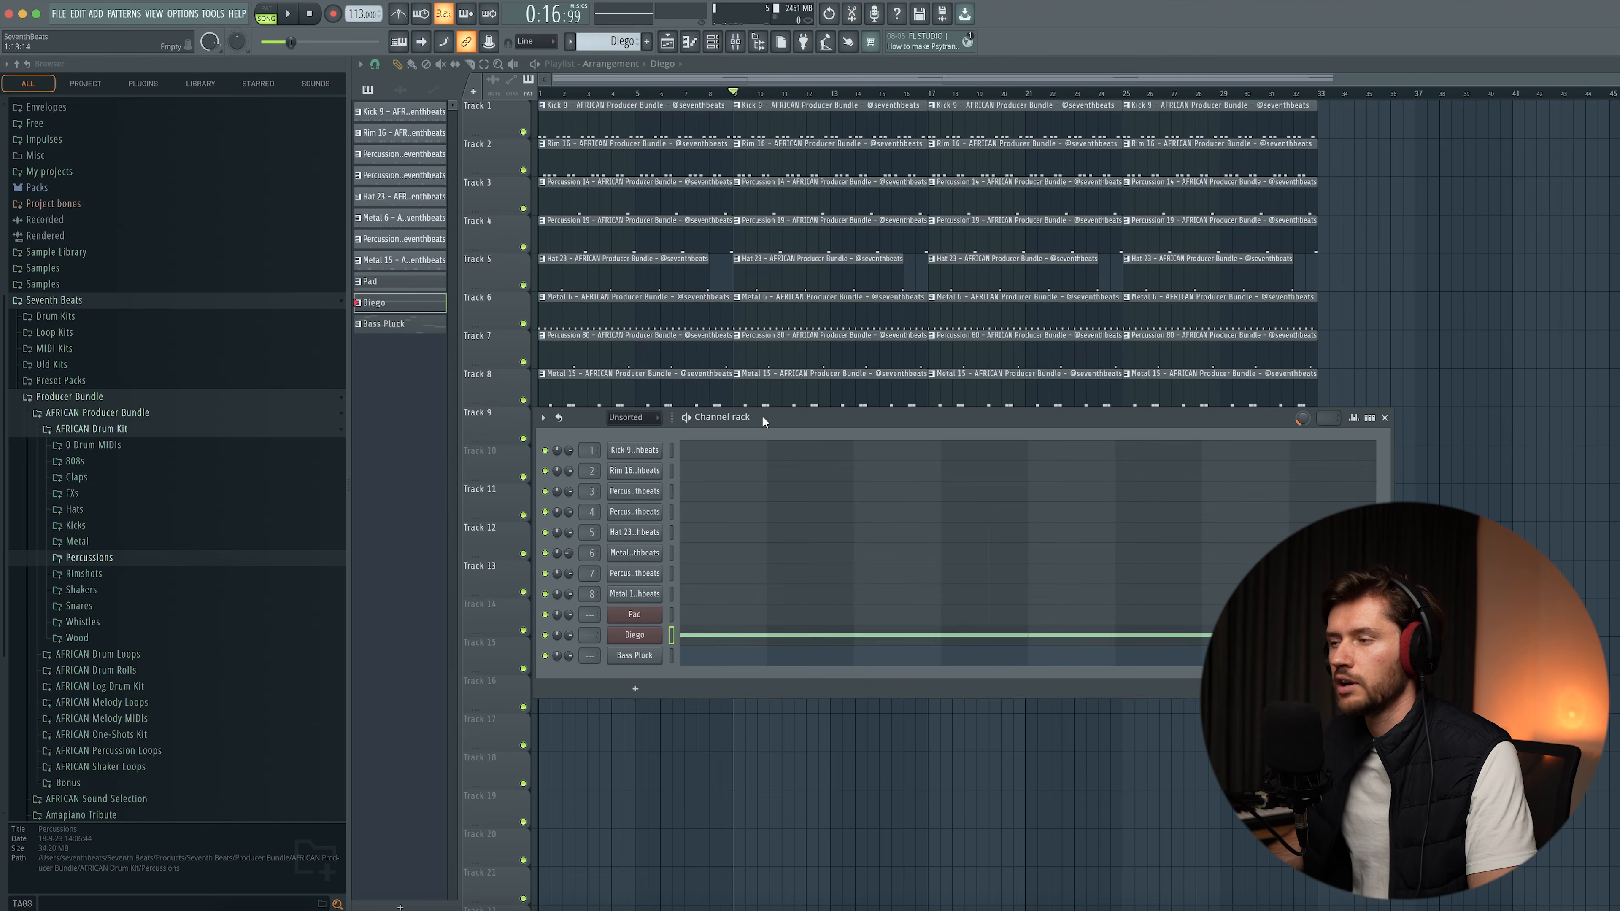
click(636, 690)
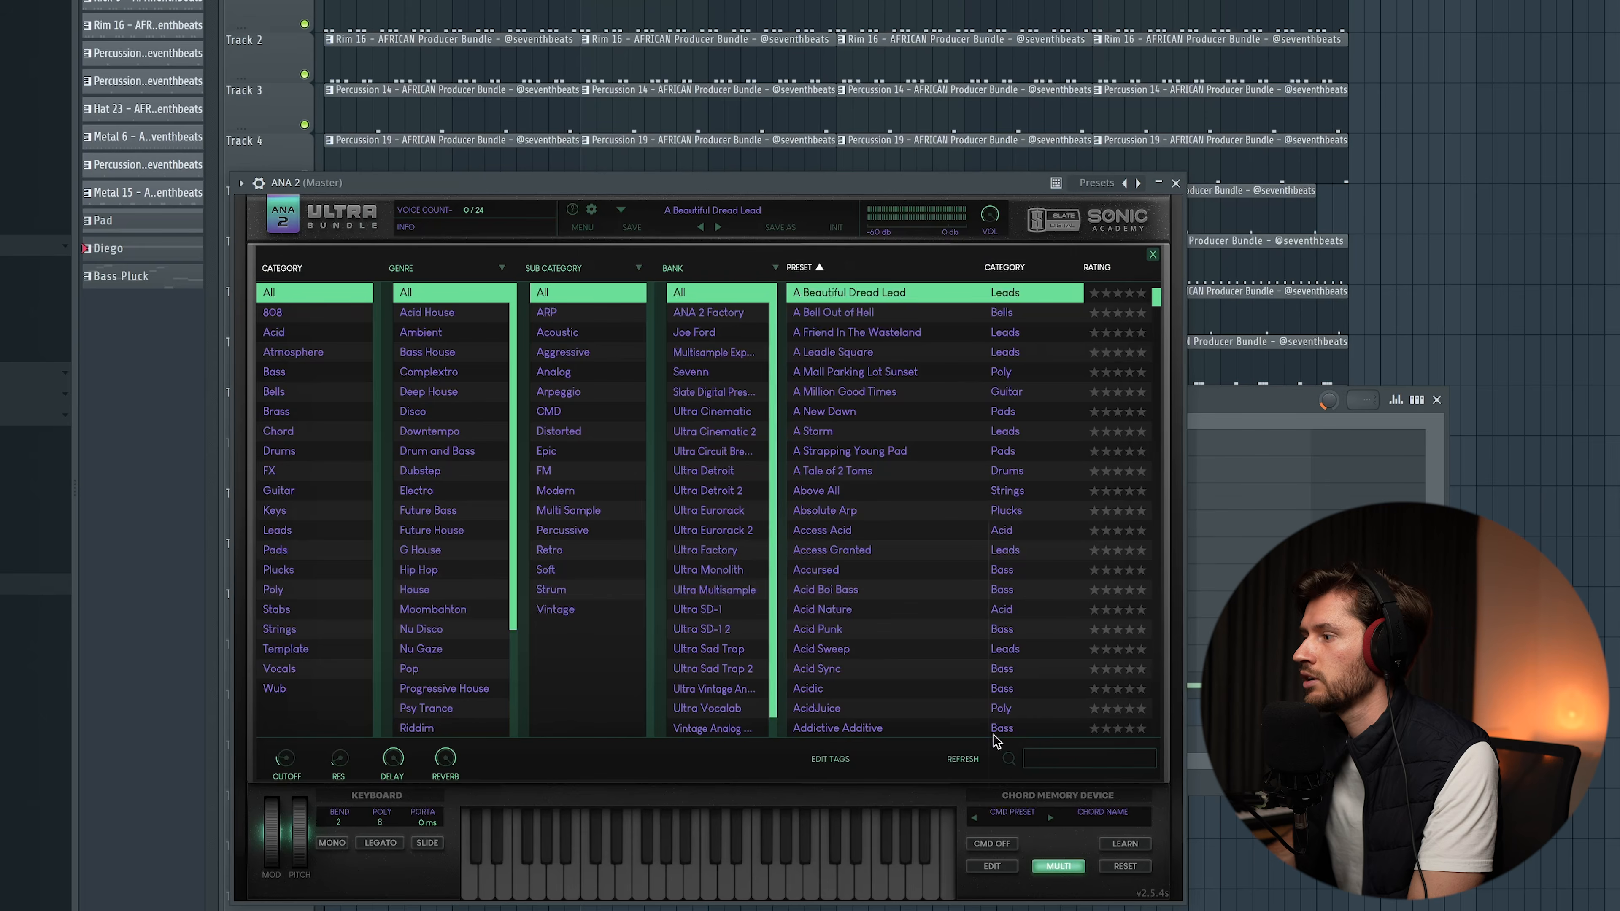
text(arp)
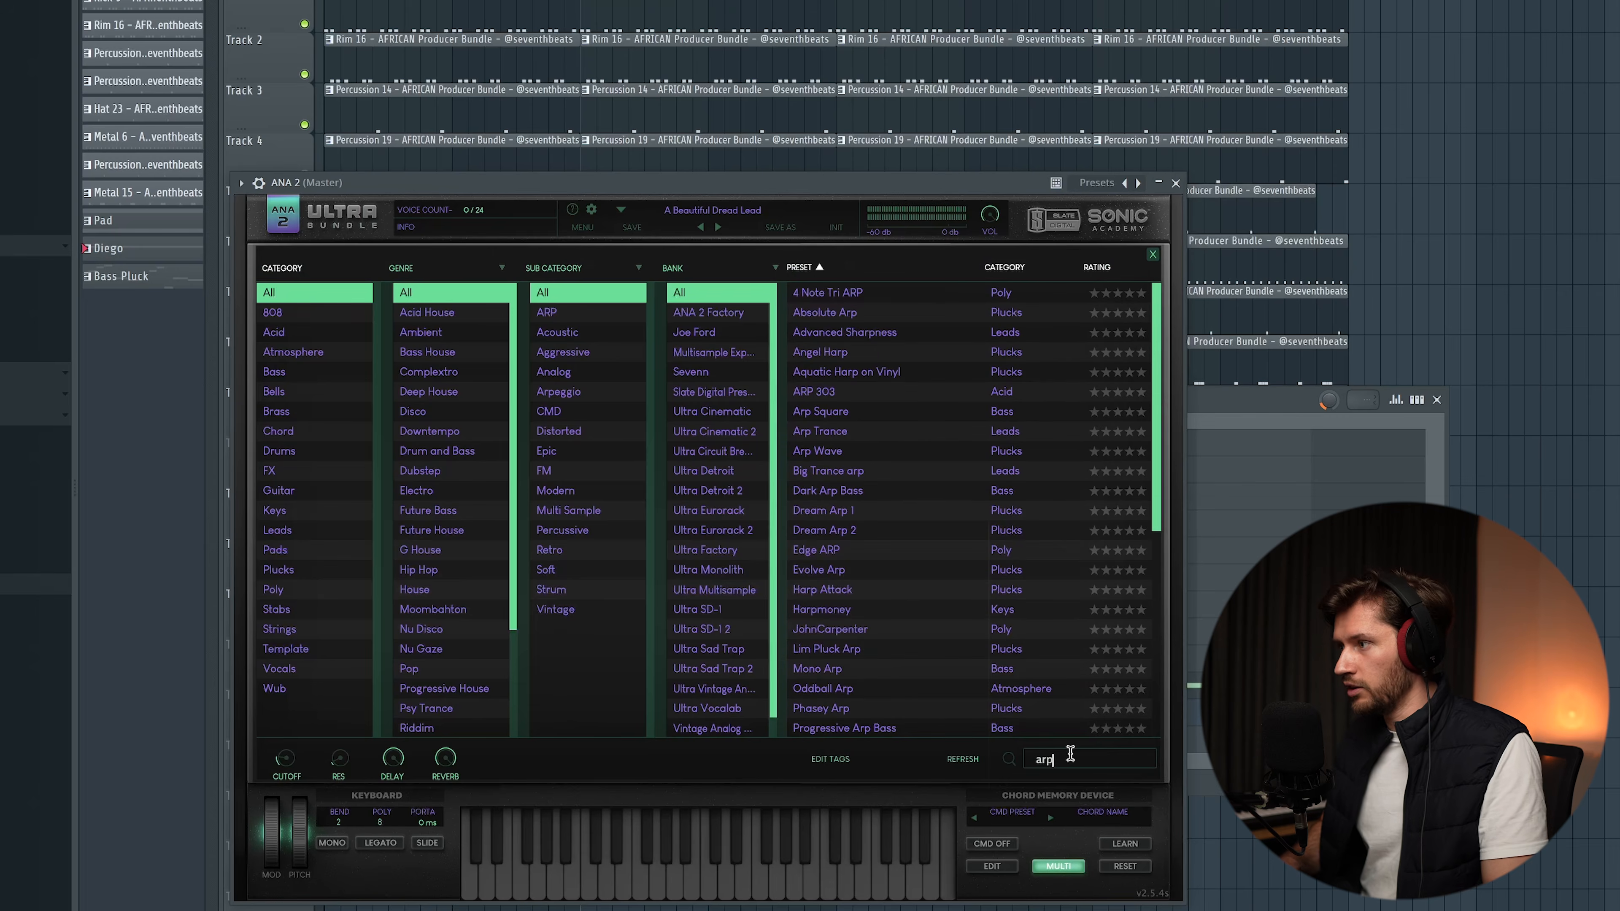
click(892, 570)
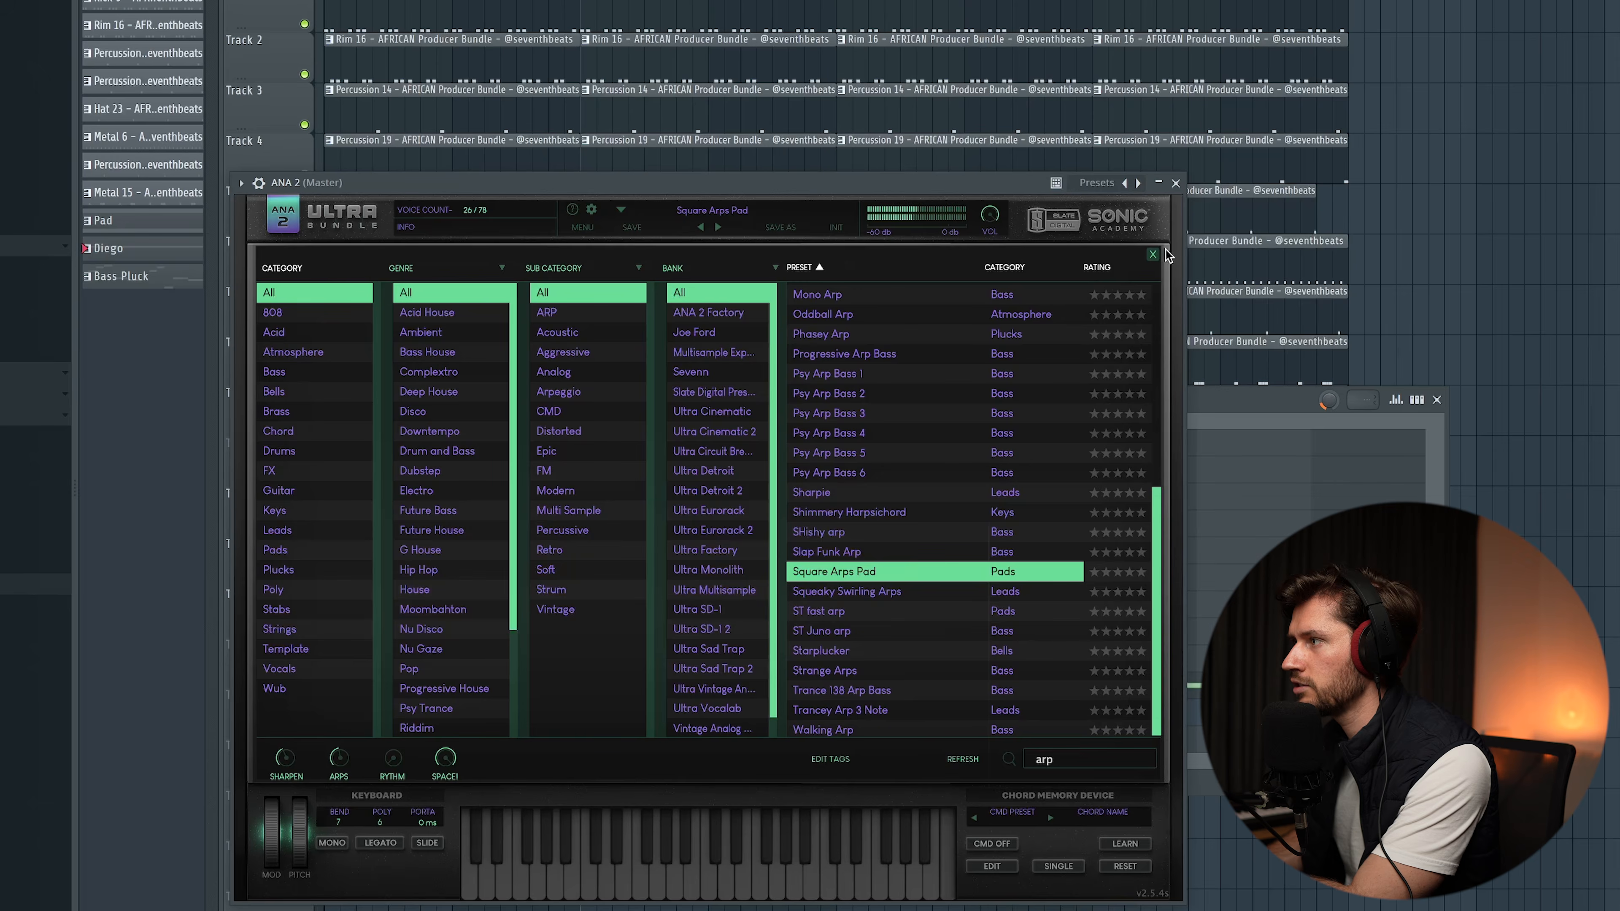
click(1153, 254)
click(1175, 183)
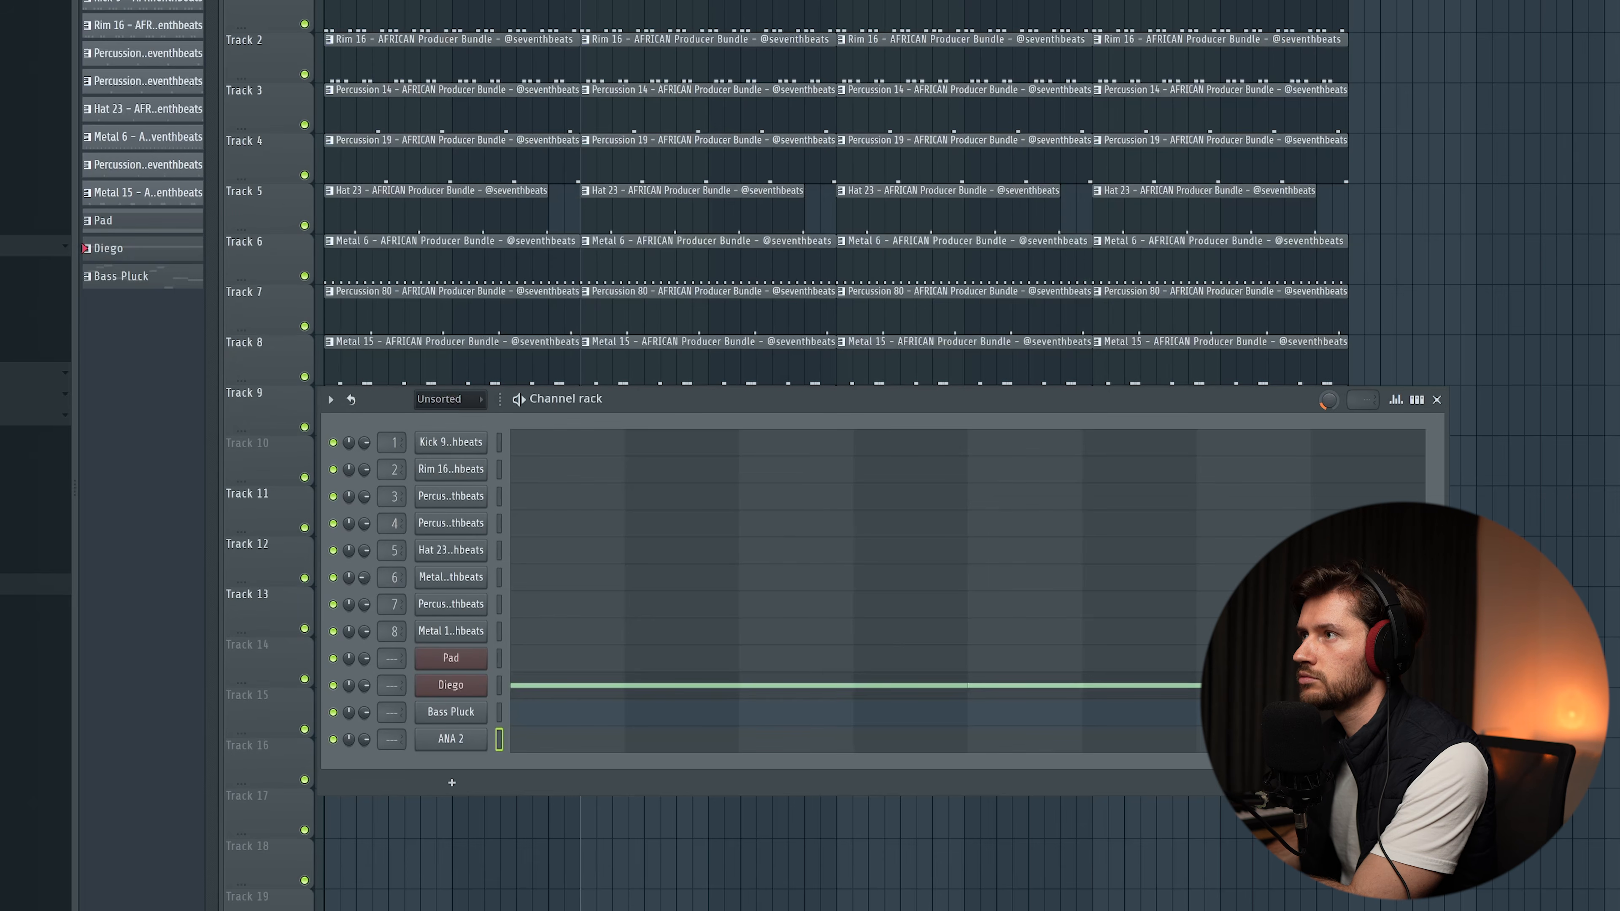
- Create a new pattern named Arp with a four-bar G5 note for the ANA 2 channel
key(F4)
click(569, 743)
drag(163, 267, 23, 400)
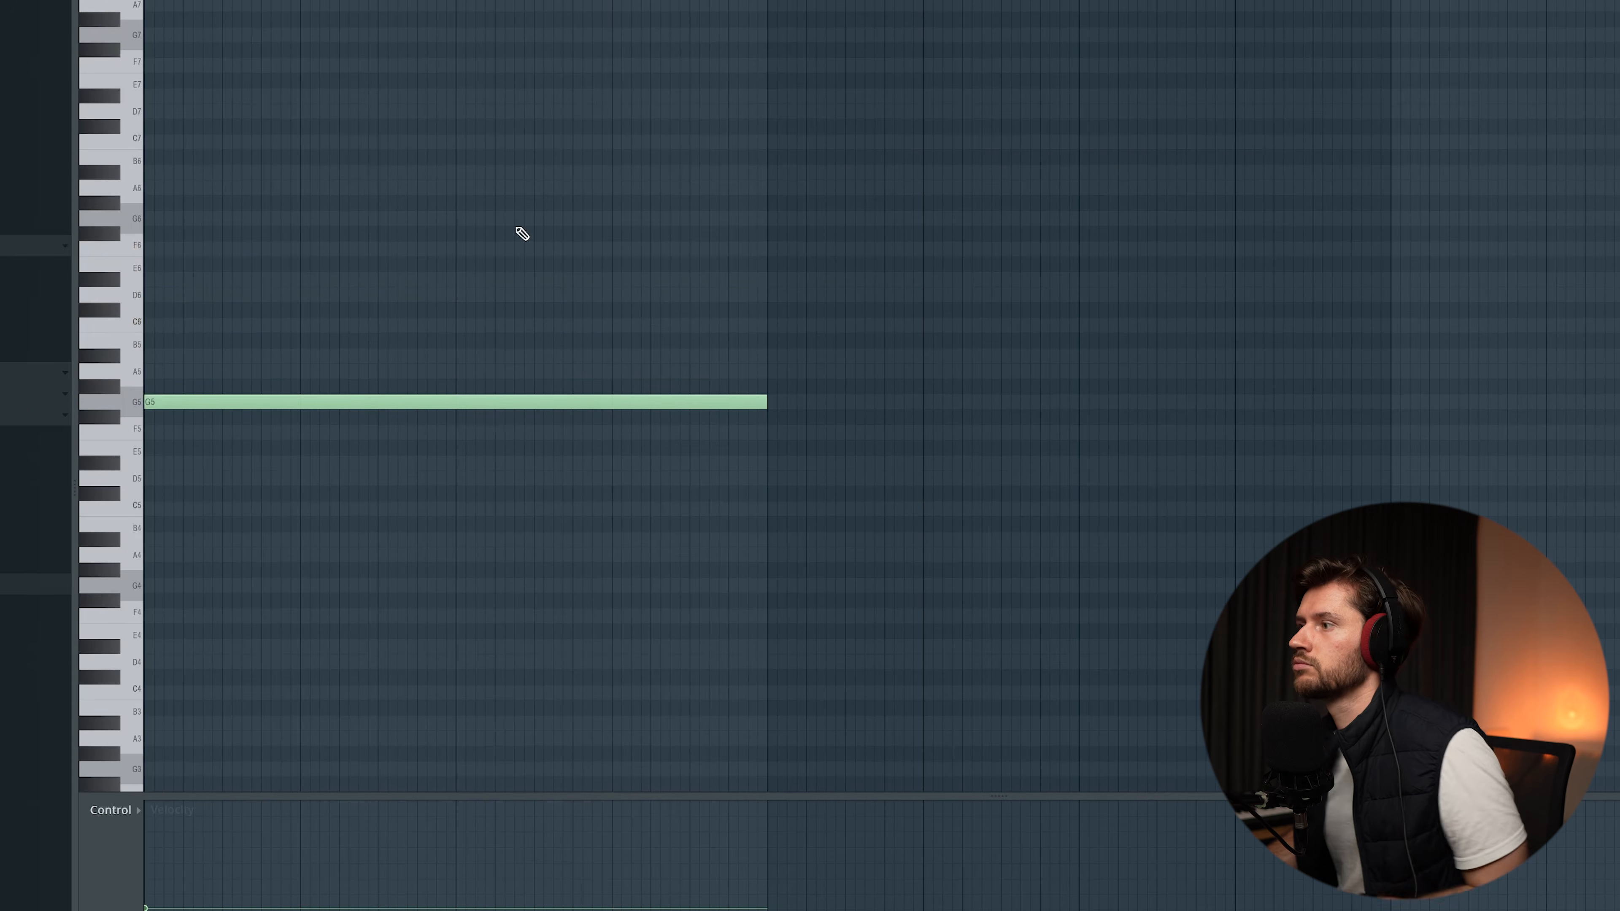
right_click(612, 1)
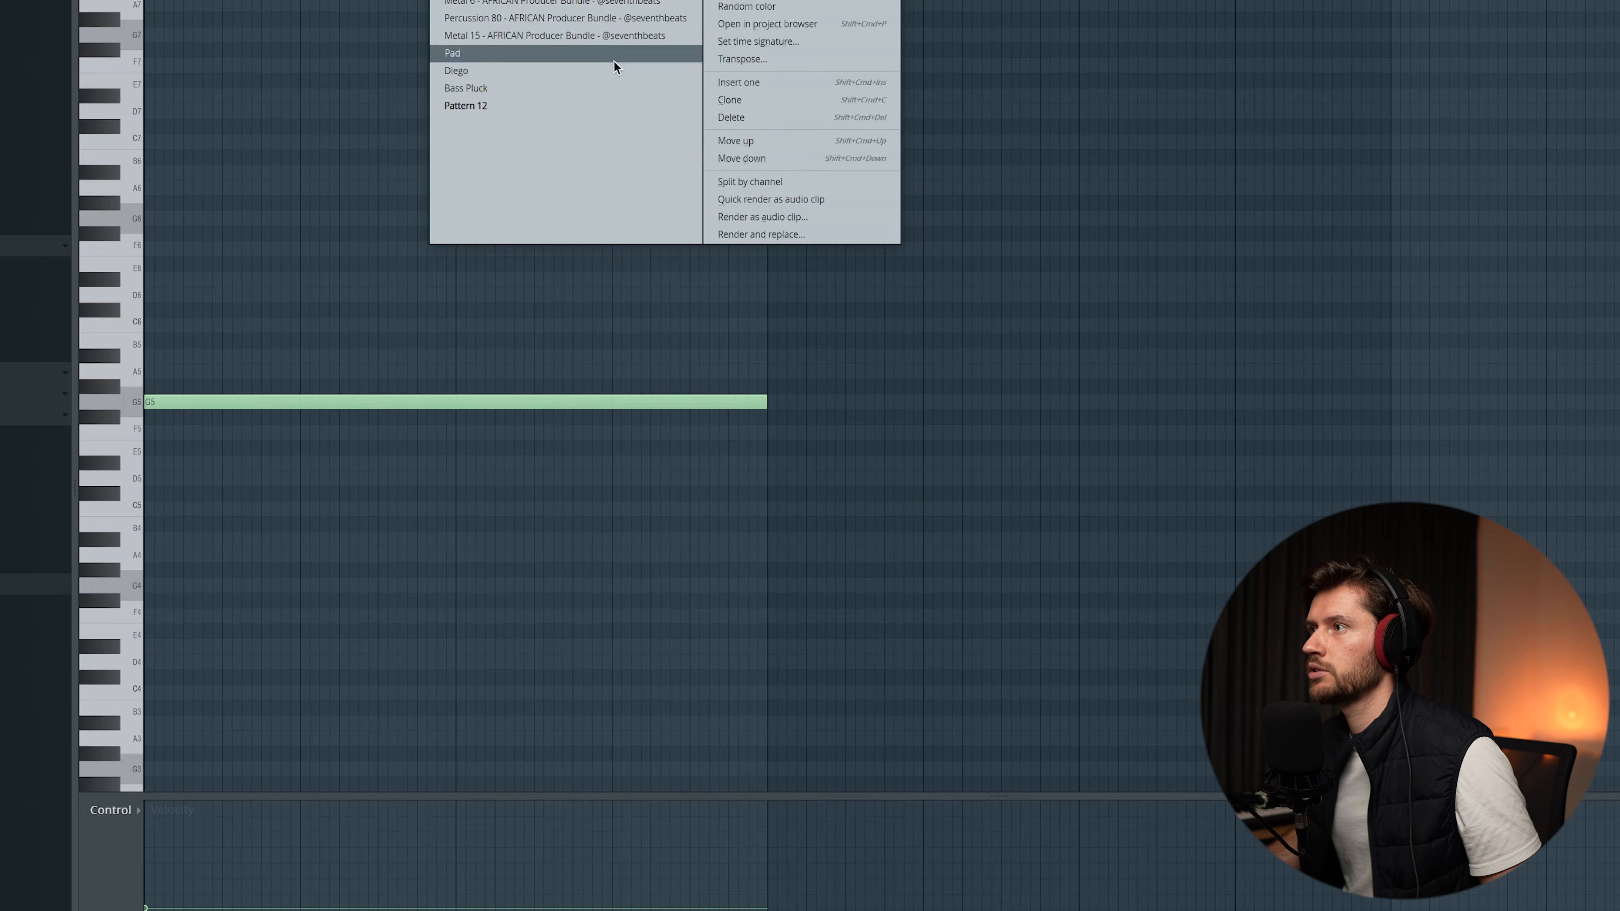
click(766, 6)
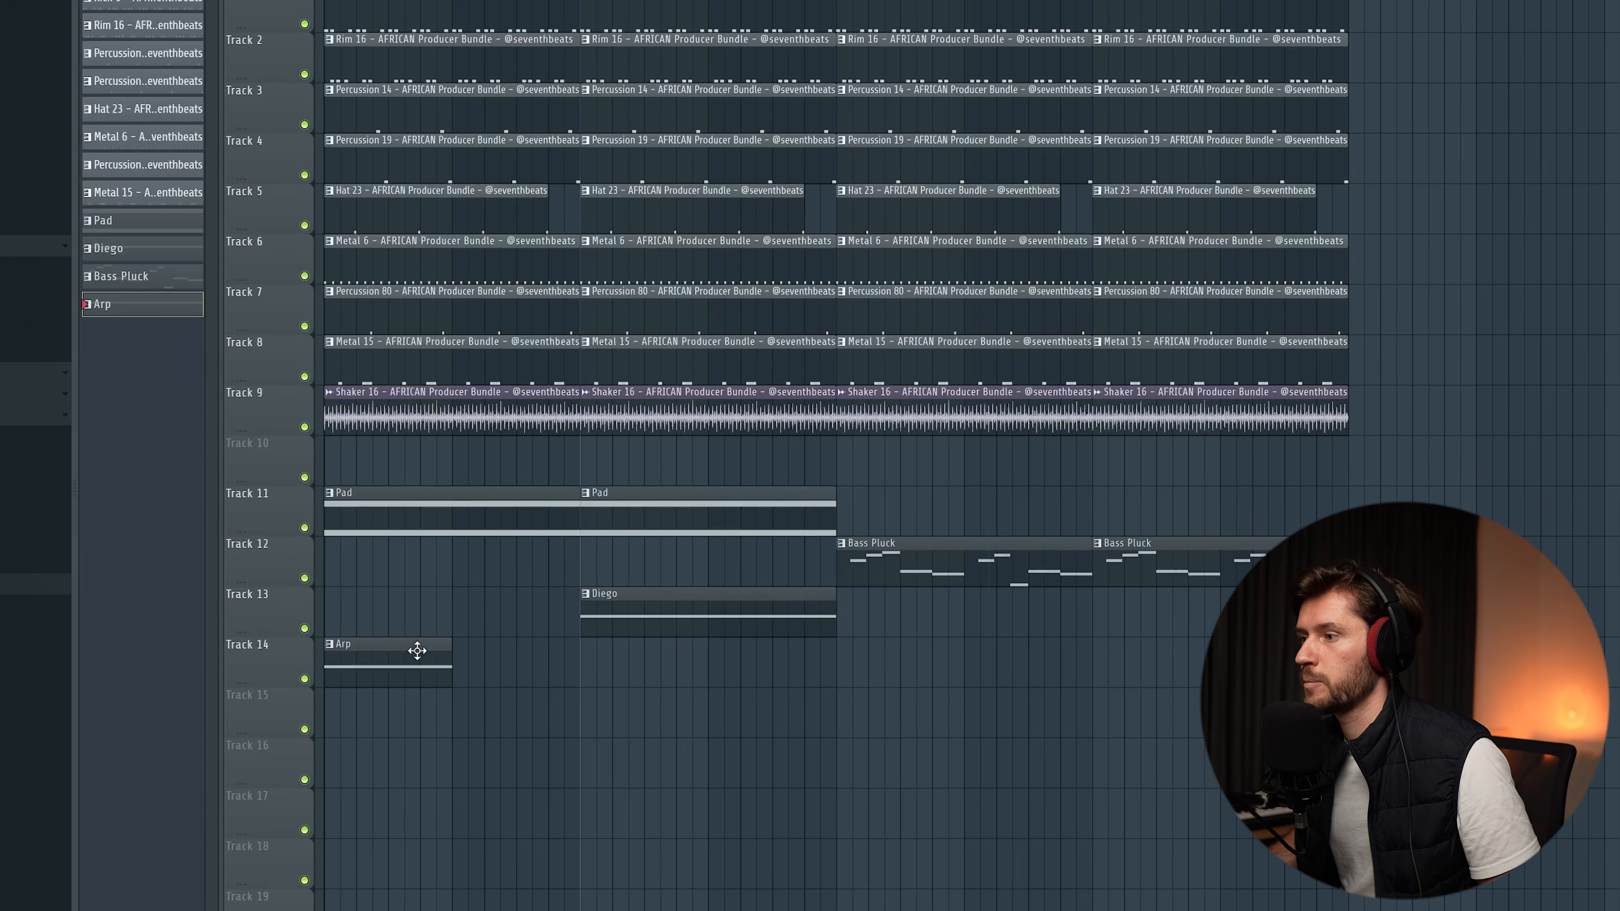
- Place one Arp clip on Track 14 at bar 1 and extend its note to eight bars
click(461, 608)
drag(510, 609, 485, 695)
right_click(481, 670)
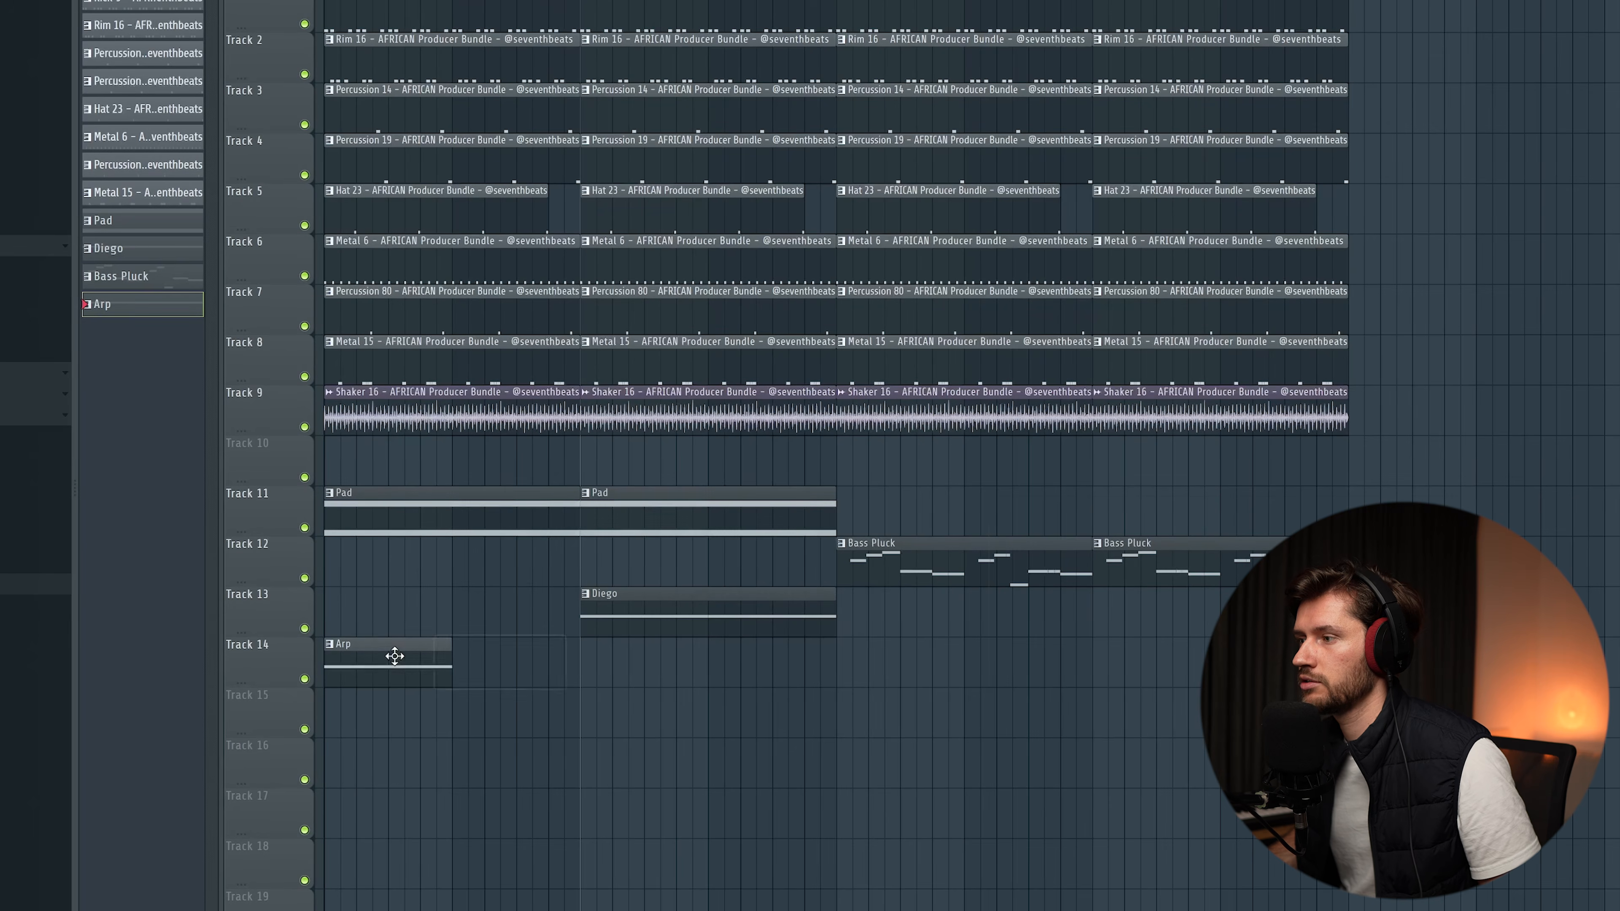
double_click(395, 655)
drag(452, 405, 845, 407)
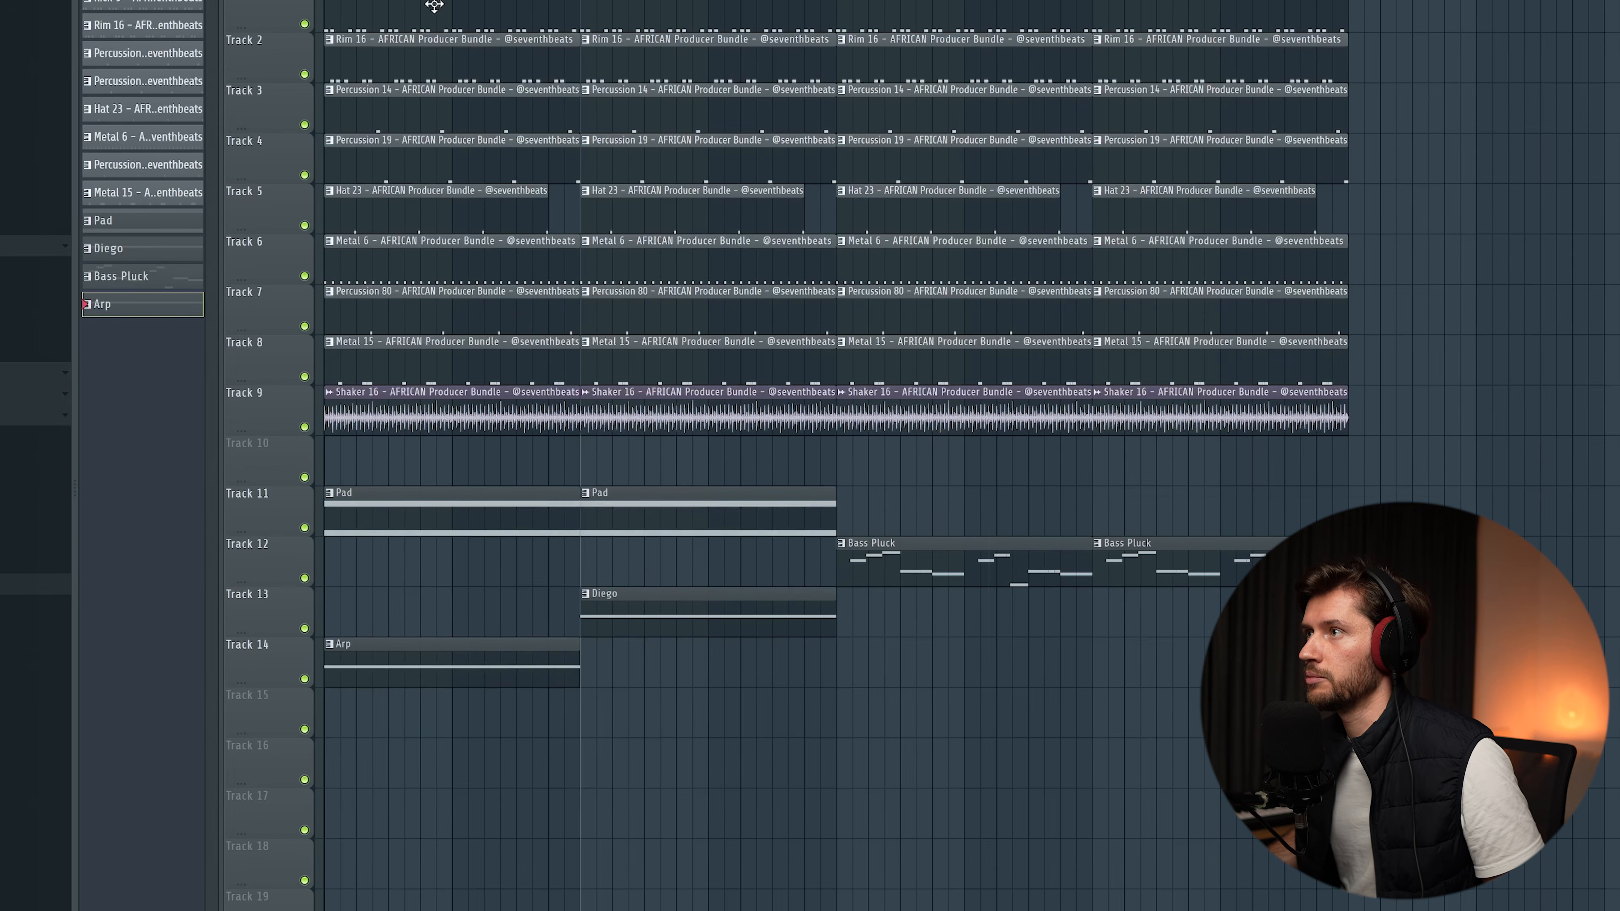
- Play the arrangement and rename the ANA 2 channel as Arp
key(space)
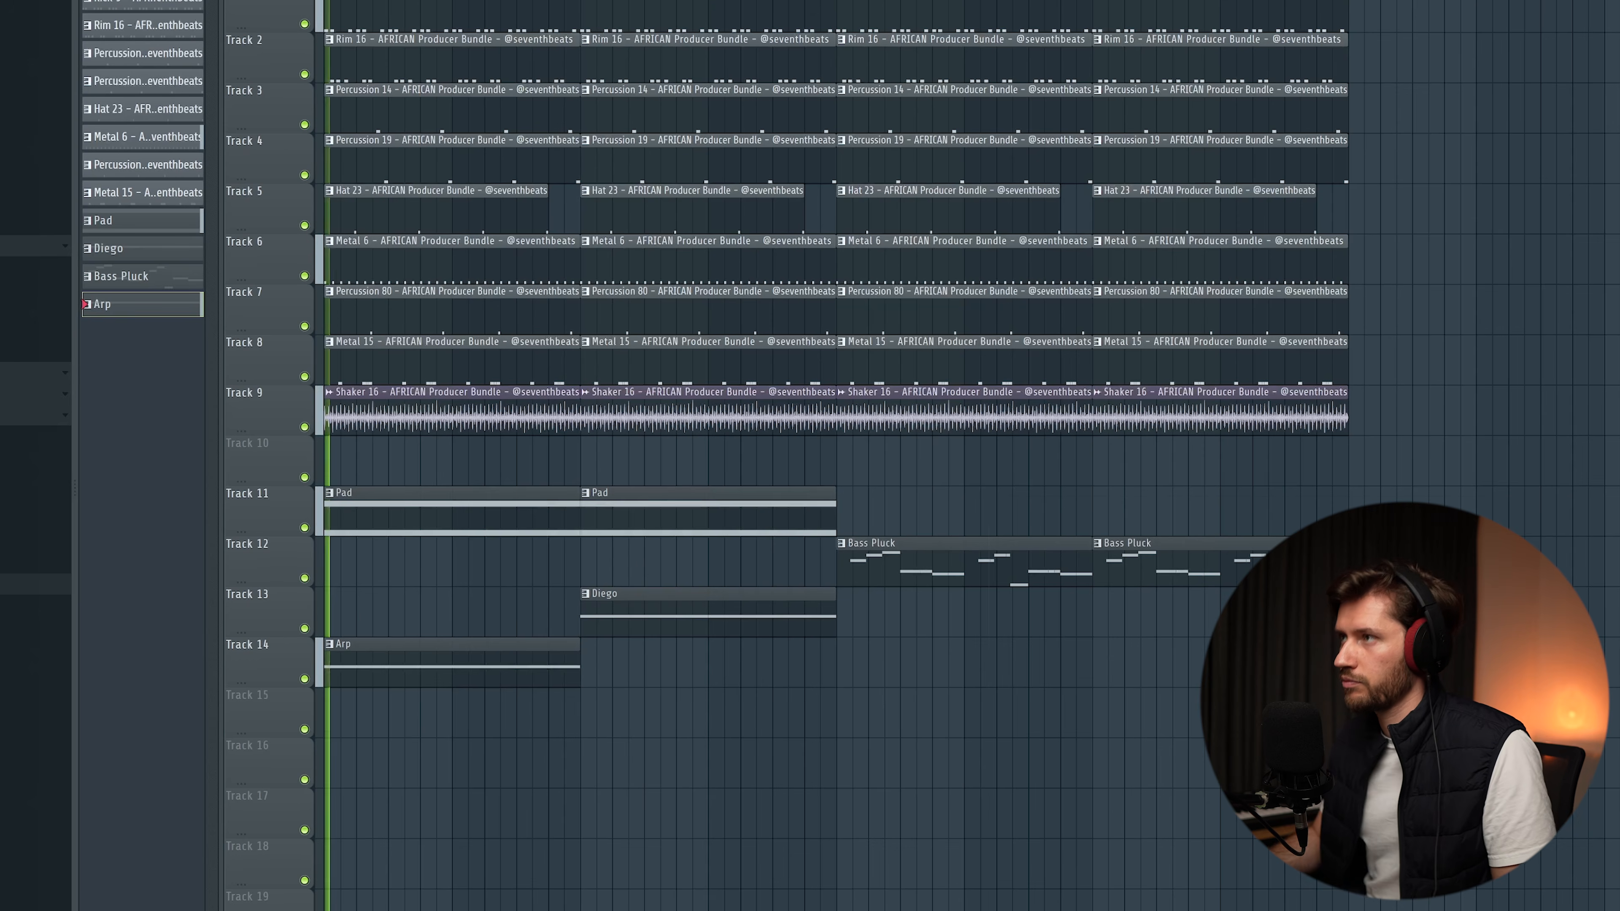
key(F6)
right_click(455, 741)
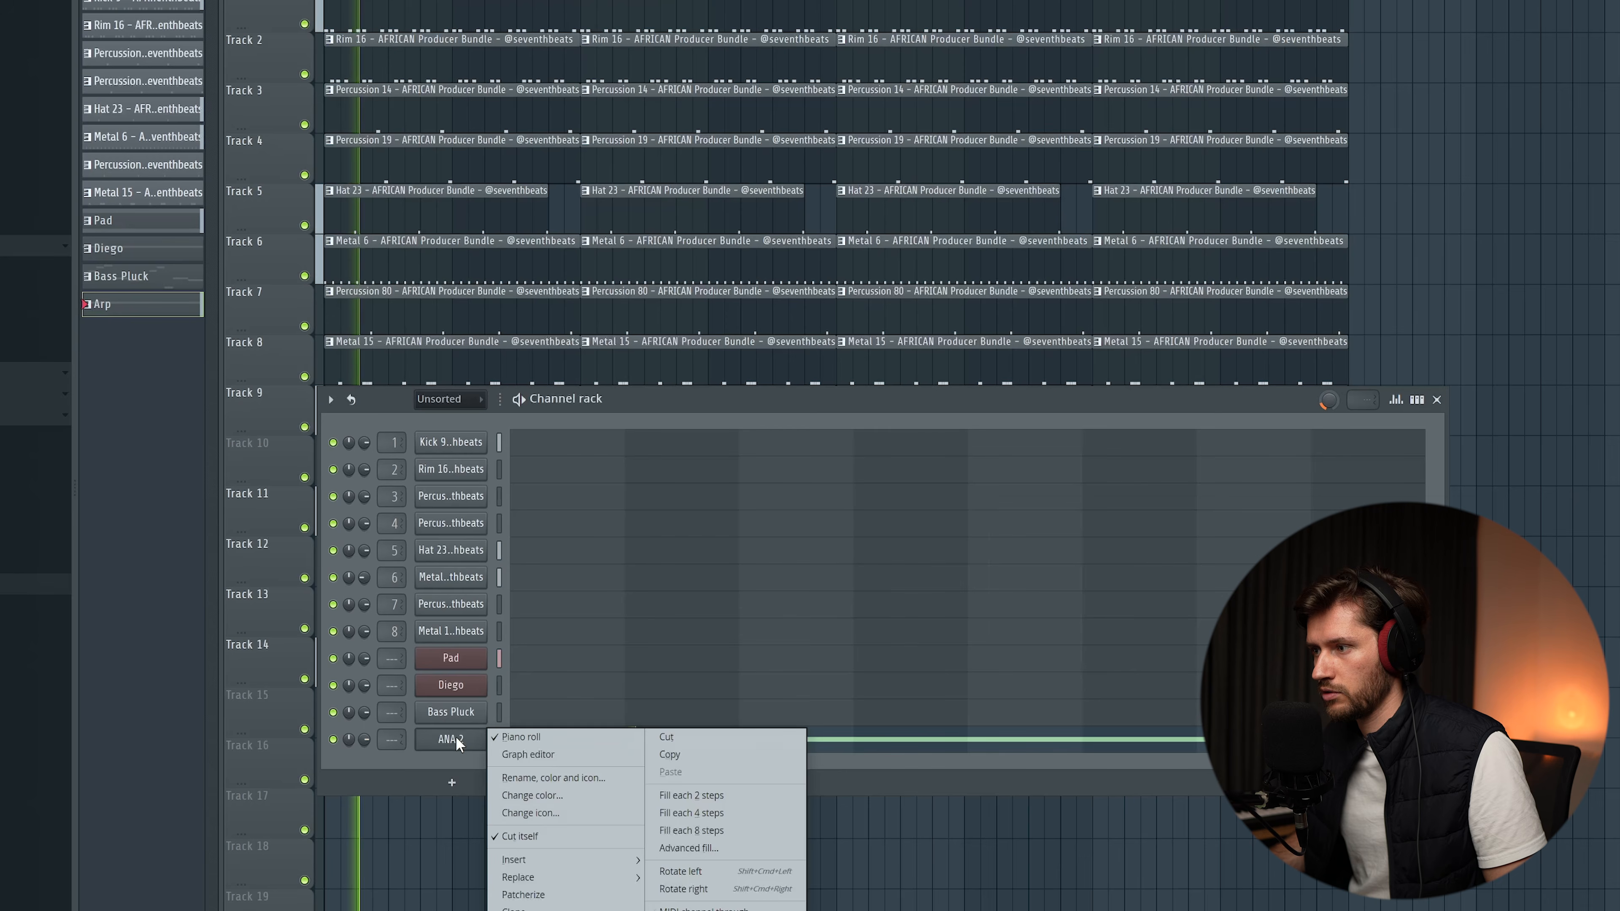
click(556, 780)
text(Arp)
key(Return)
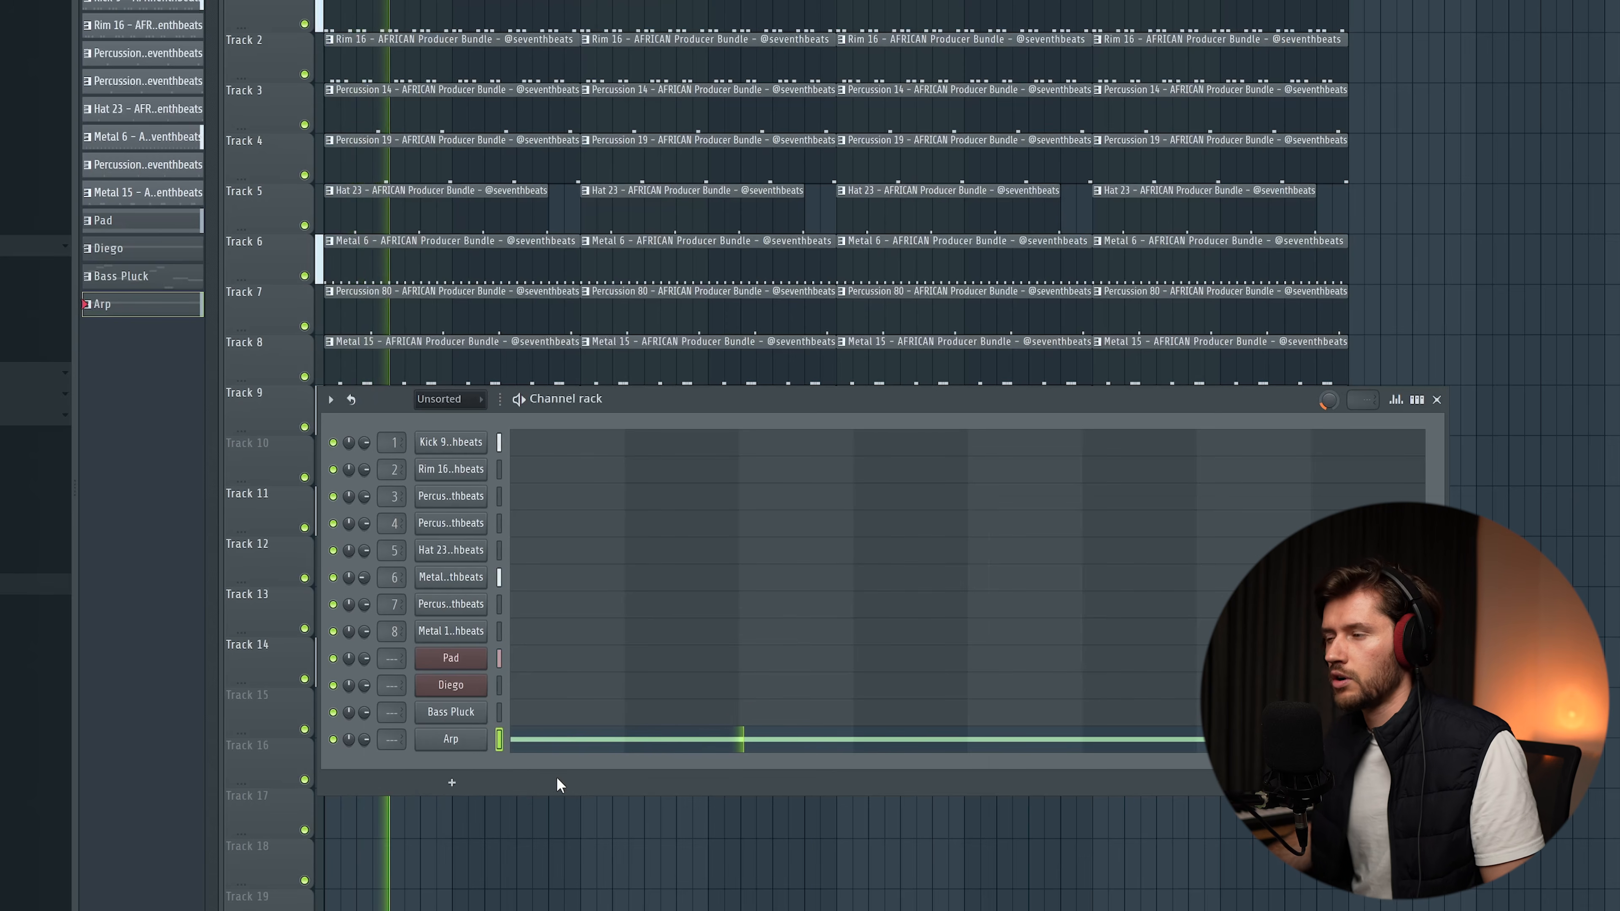
- Route the Arp channel to mixer track 26 and lower that track's volume
key(F9)
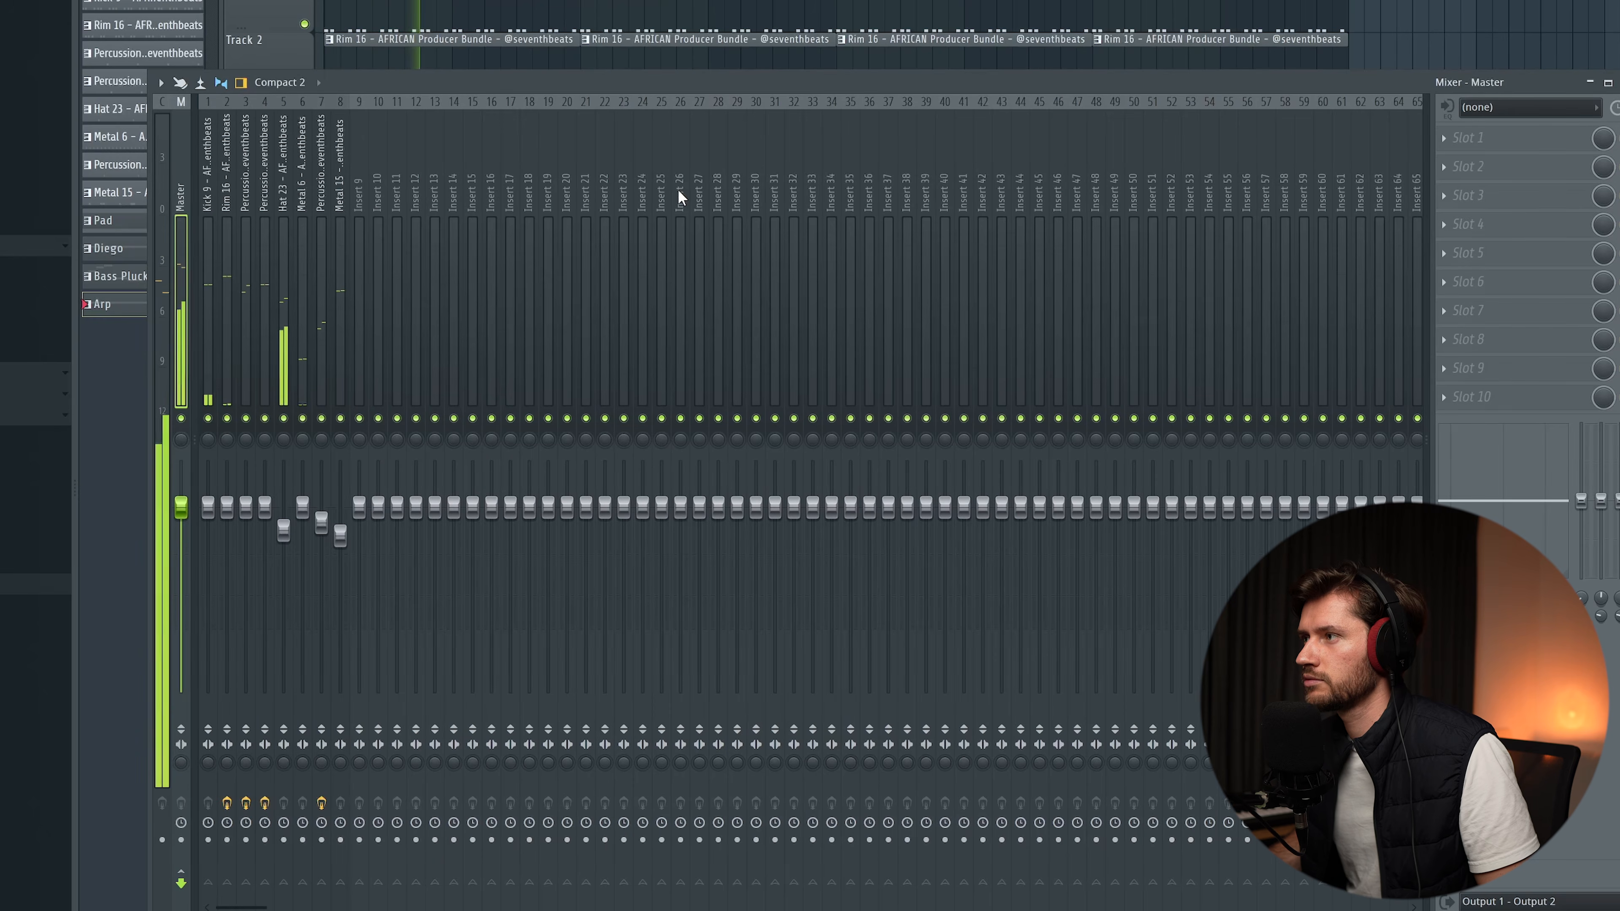
click(679, 189)
right_click(684, 185)
click(797, 300)
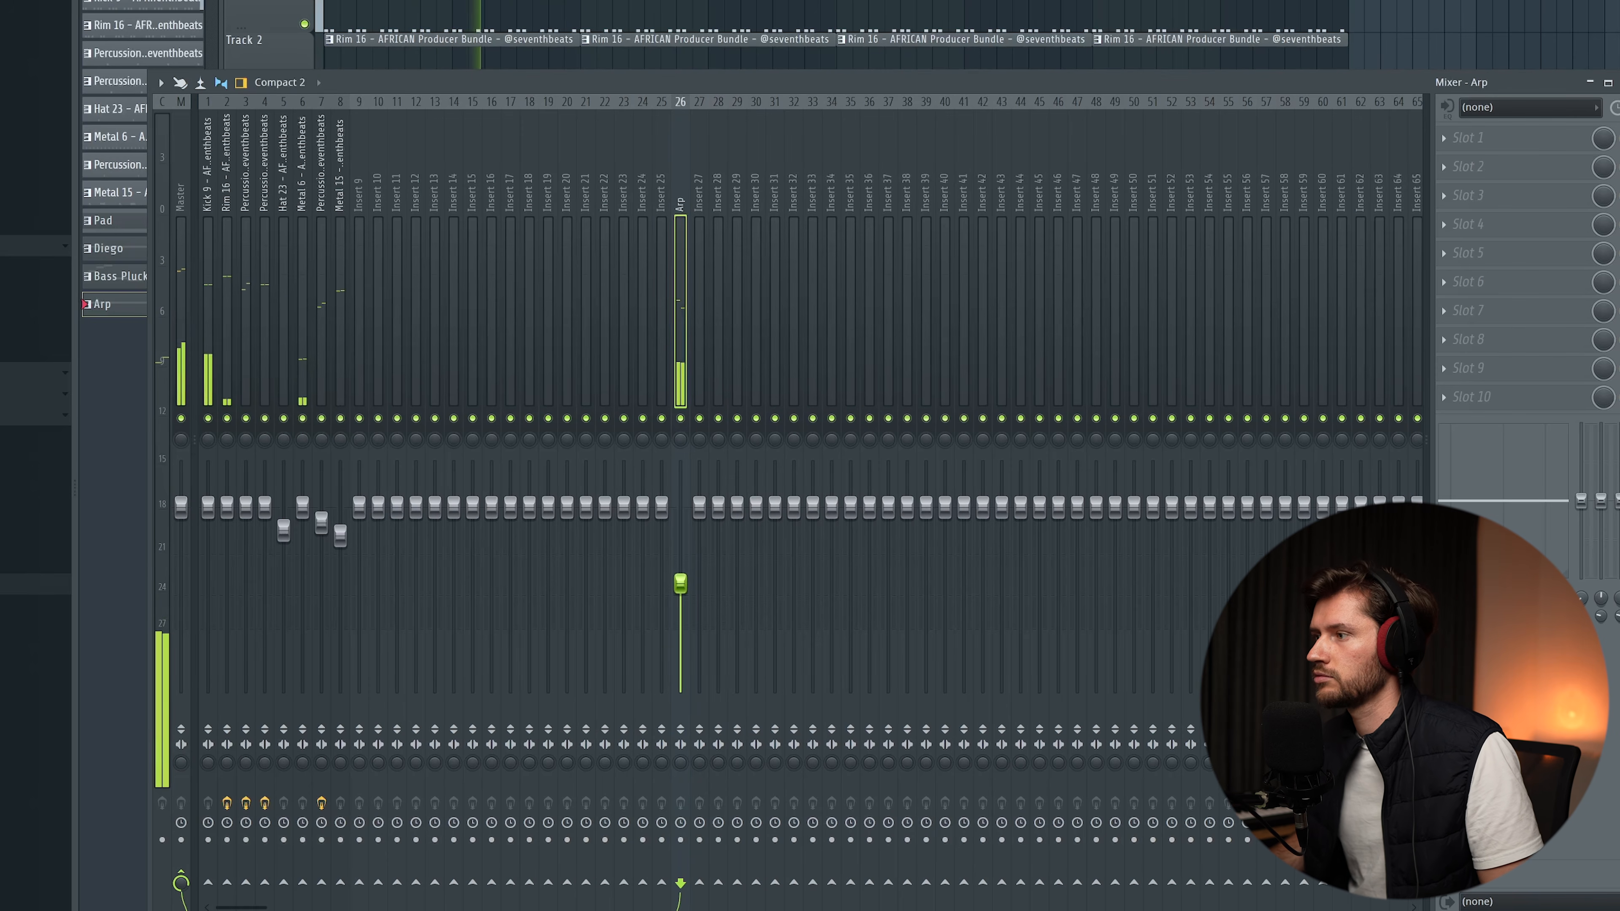
key(F9)
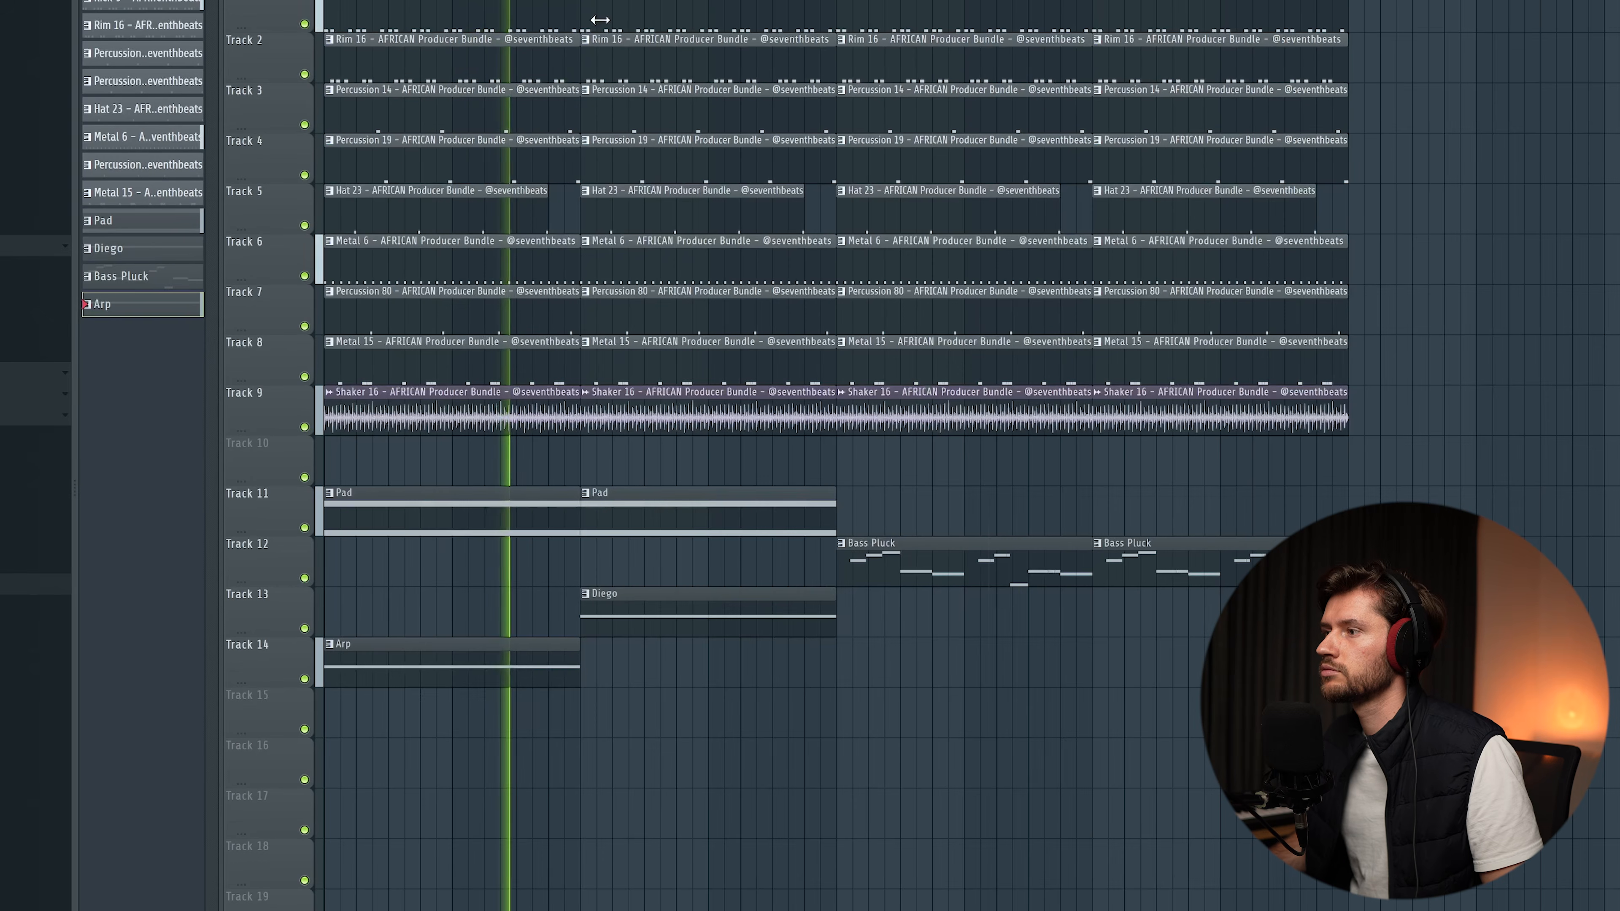
- Route the Pad, Diego and Bass Pluck channels to consecutive mixer tracks starting at 27
key(F6)
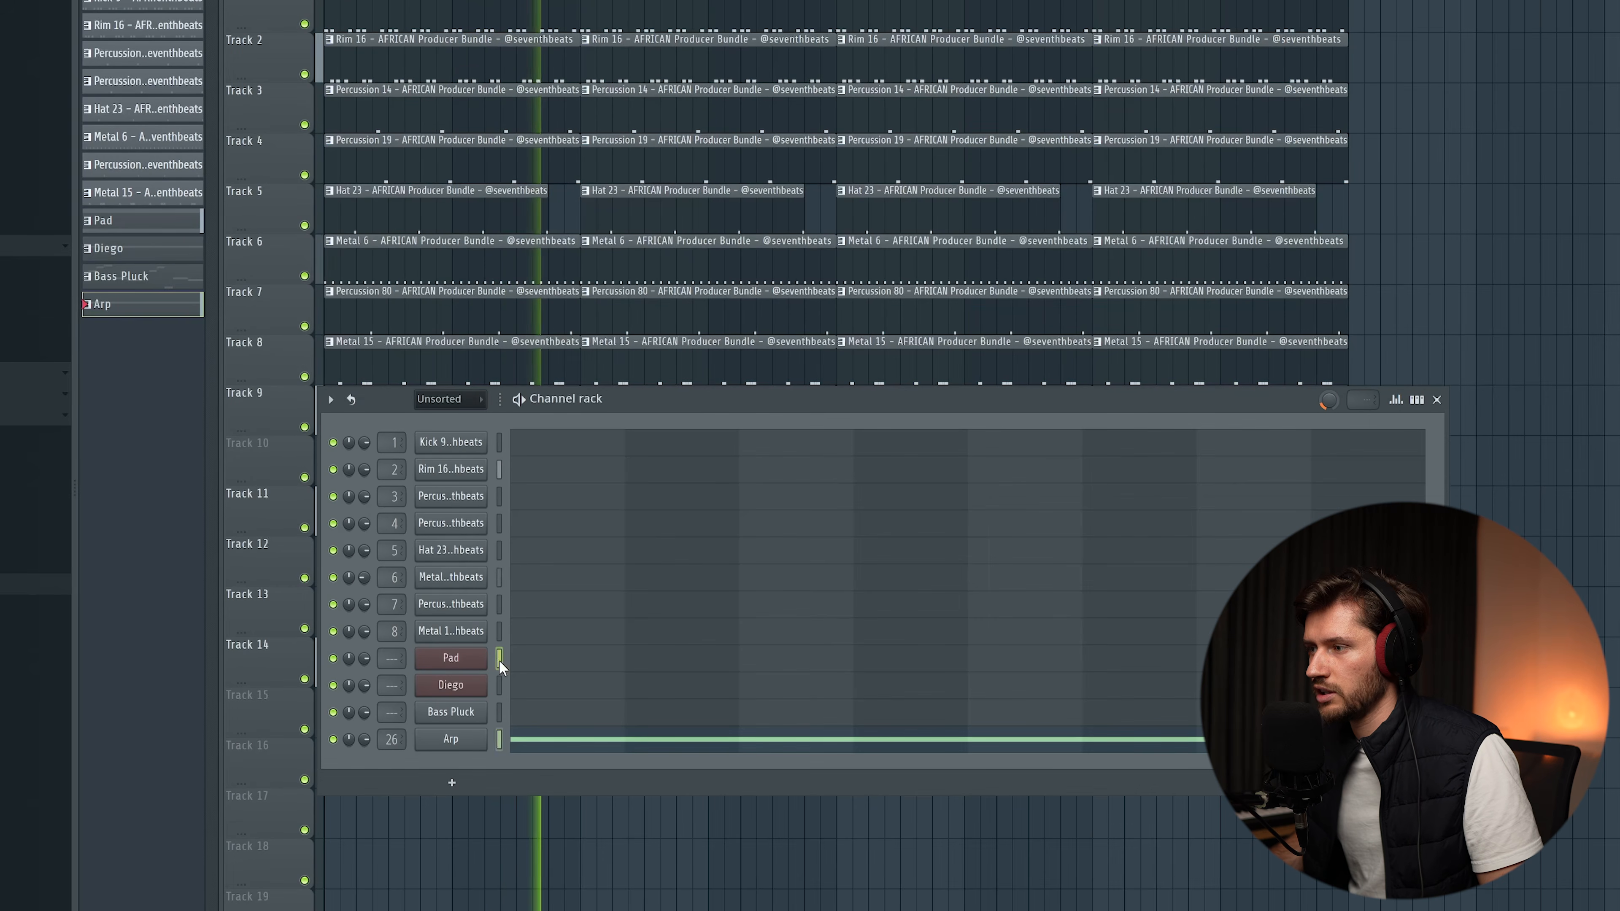
key(F9)
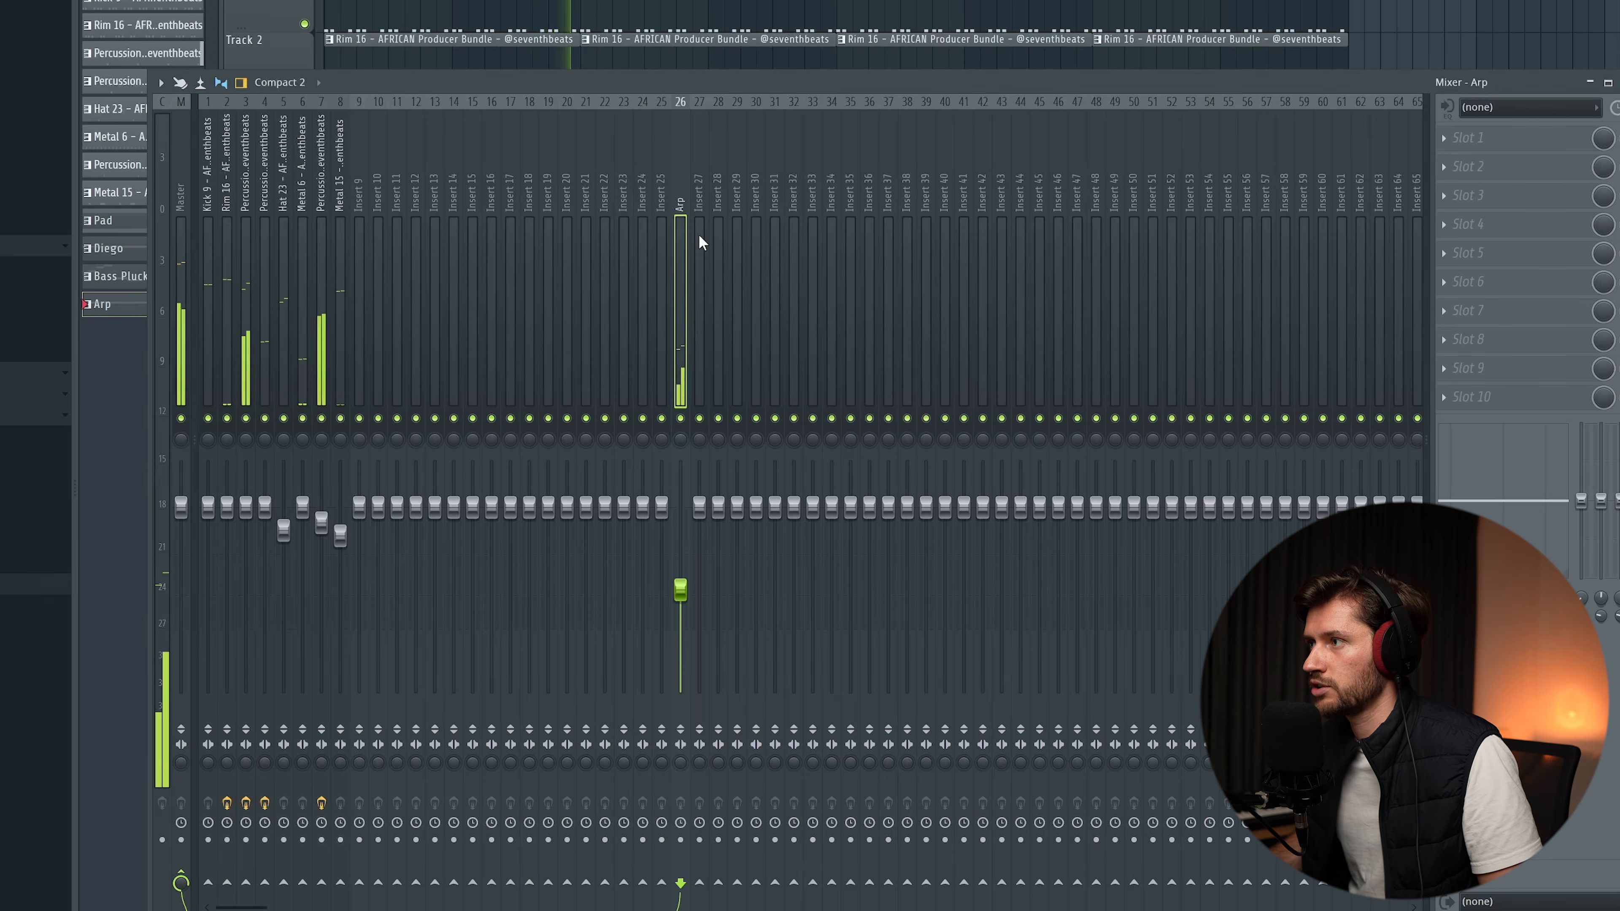
right_click(702, 185)
mouse_move(778, 300)
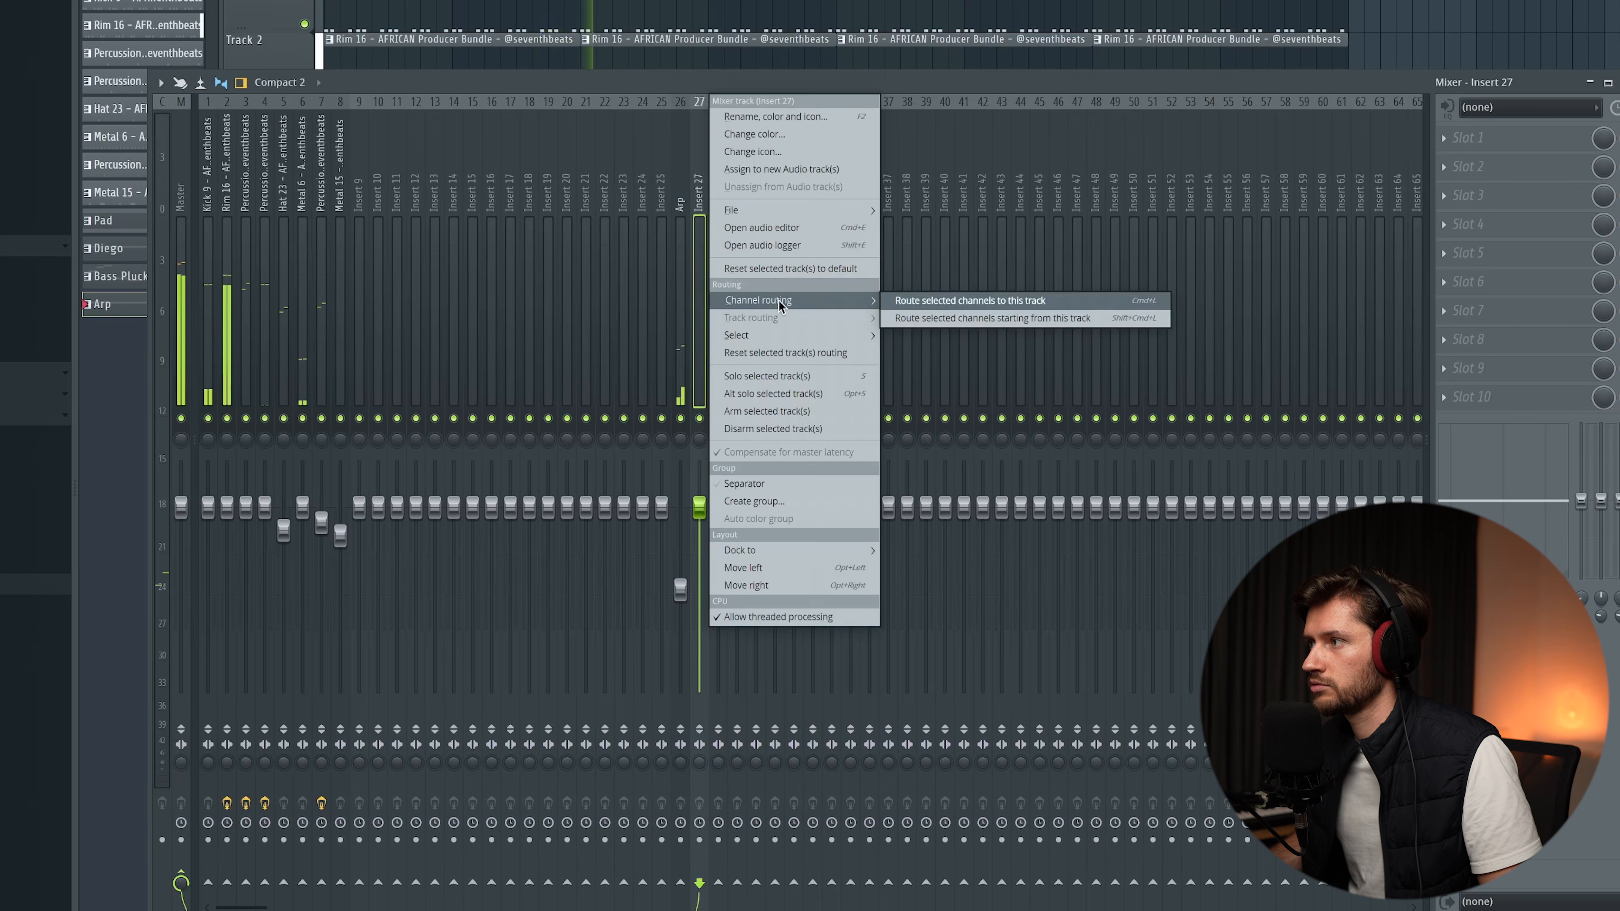
click(969, 320)
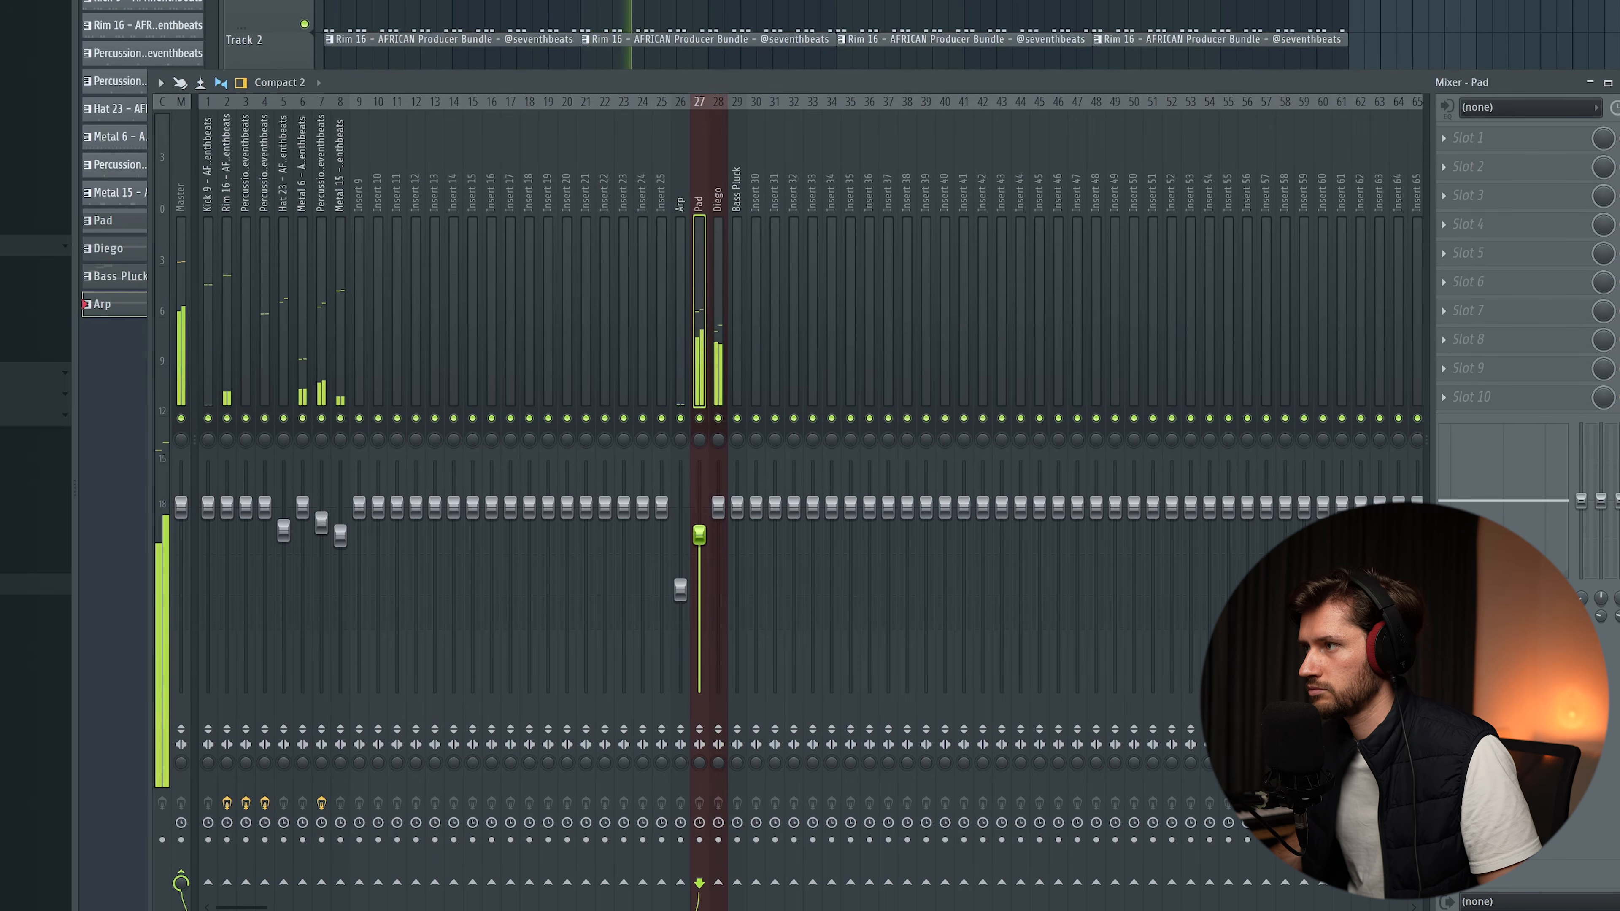
- Lower the Pad and Diego mixer volumes and cut the Pad track's low end by 18 dB at 90 Hz
drag(722, 505, 718, 534)
key(Left)
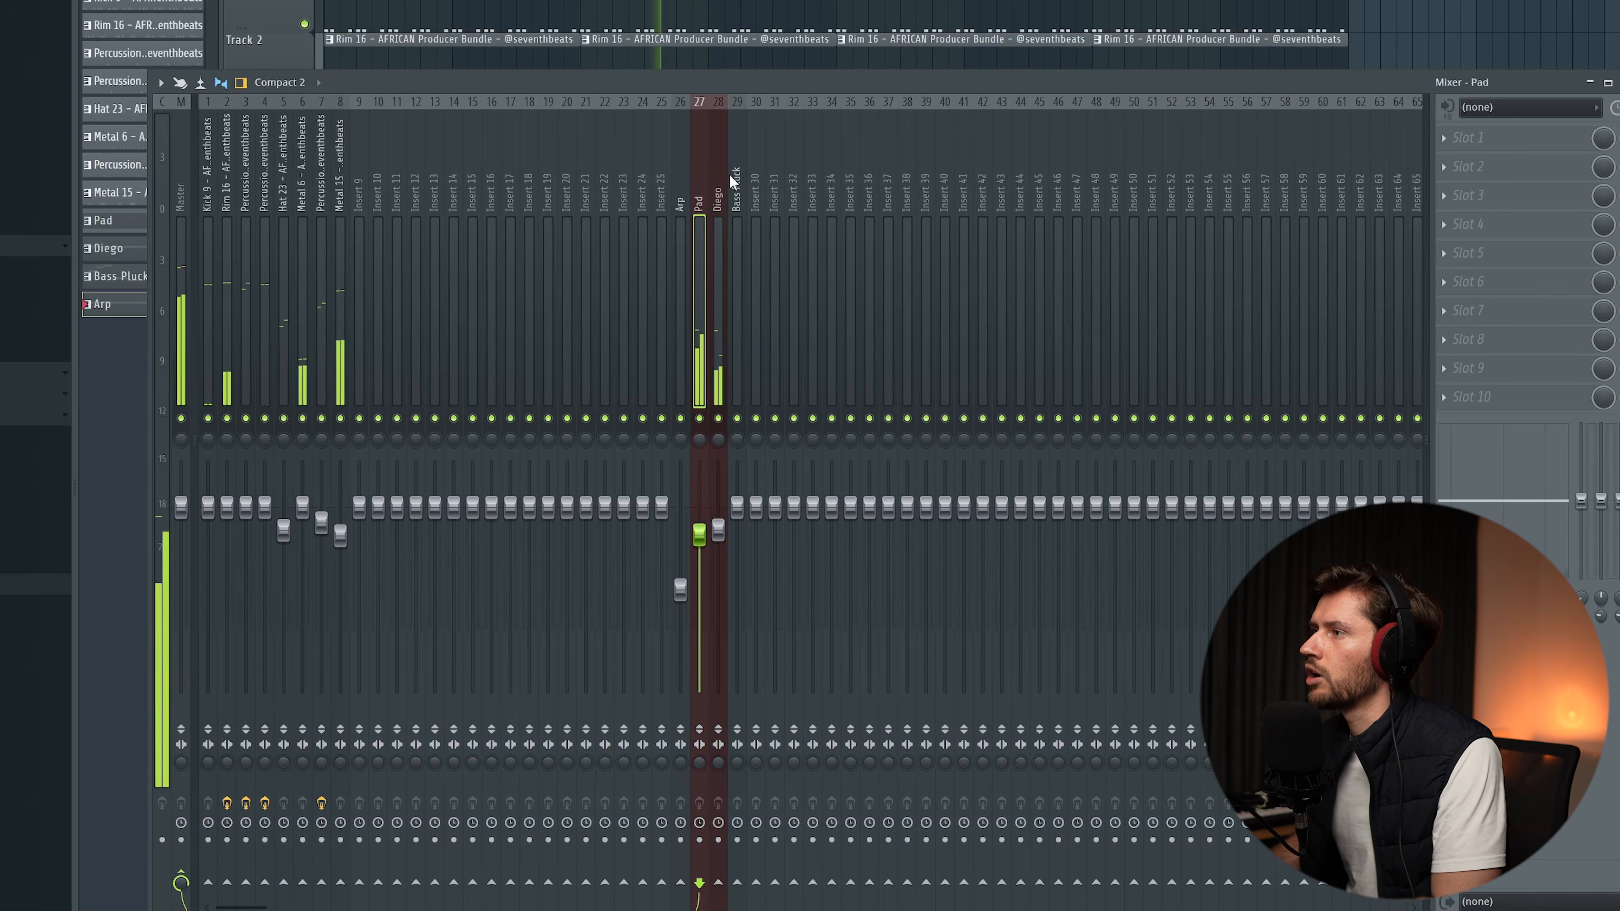
drag(1581, 500, 1581, 577)
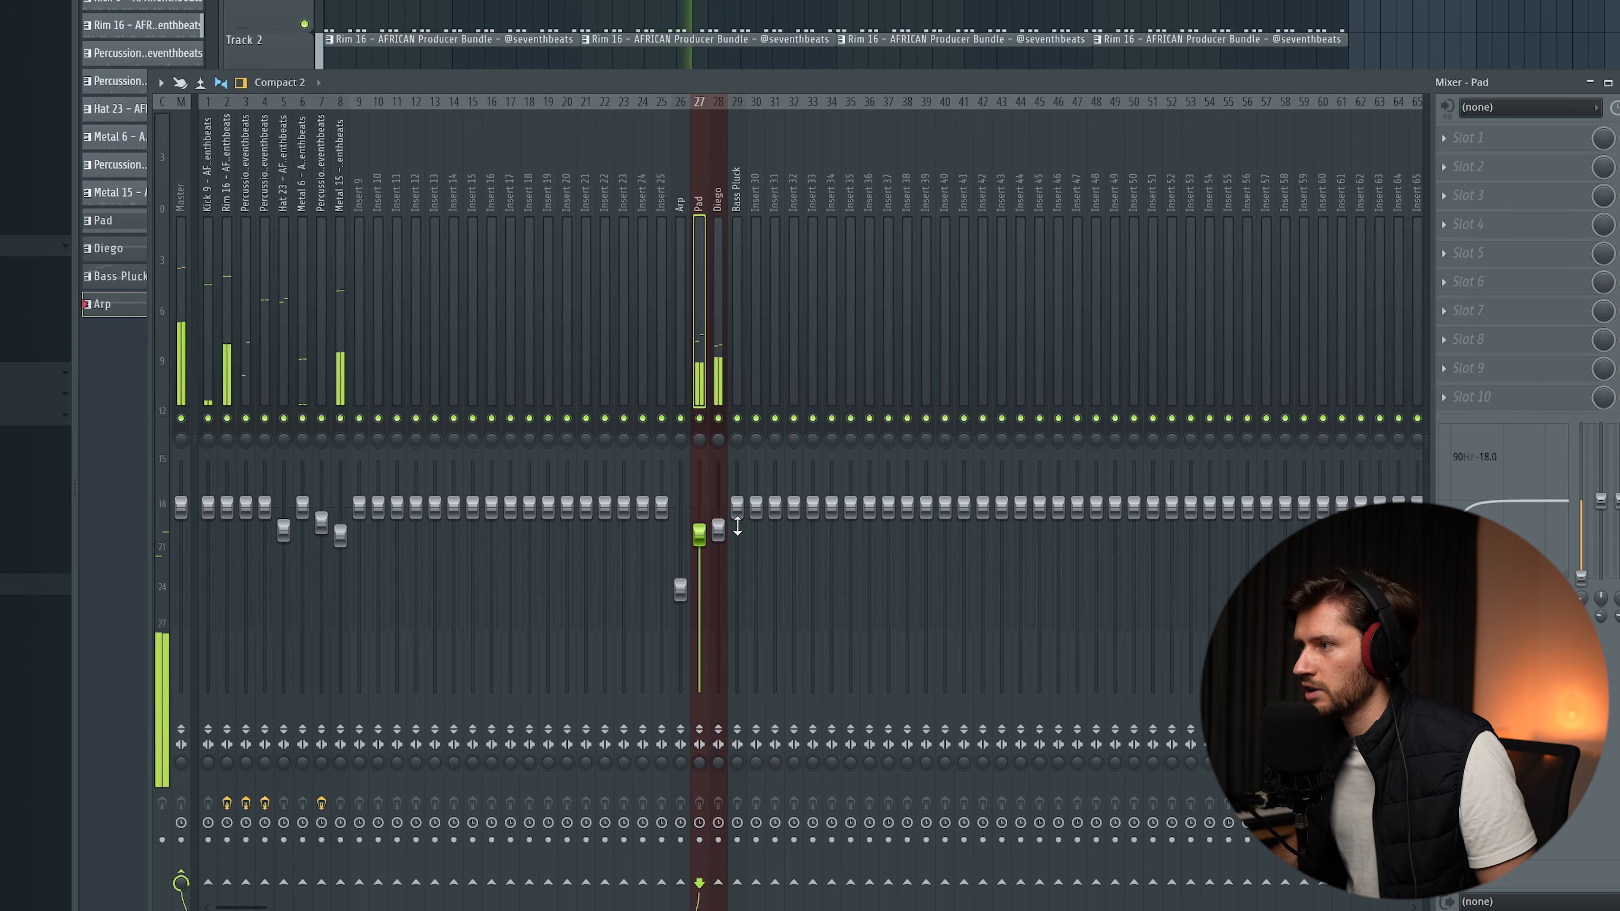
drag(700, 535, 700, 540)
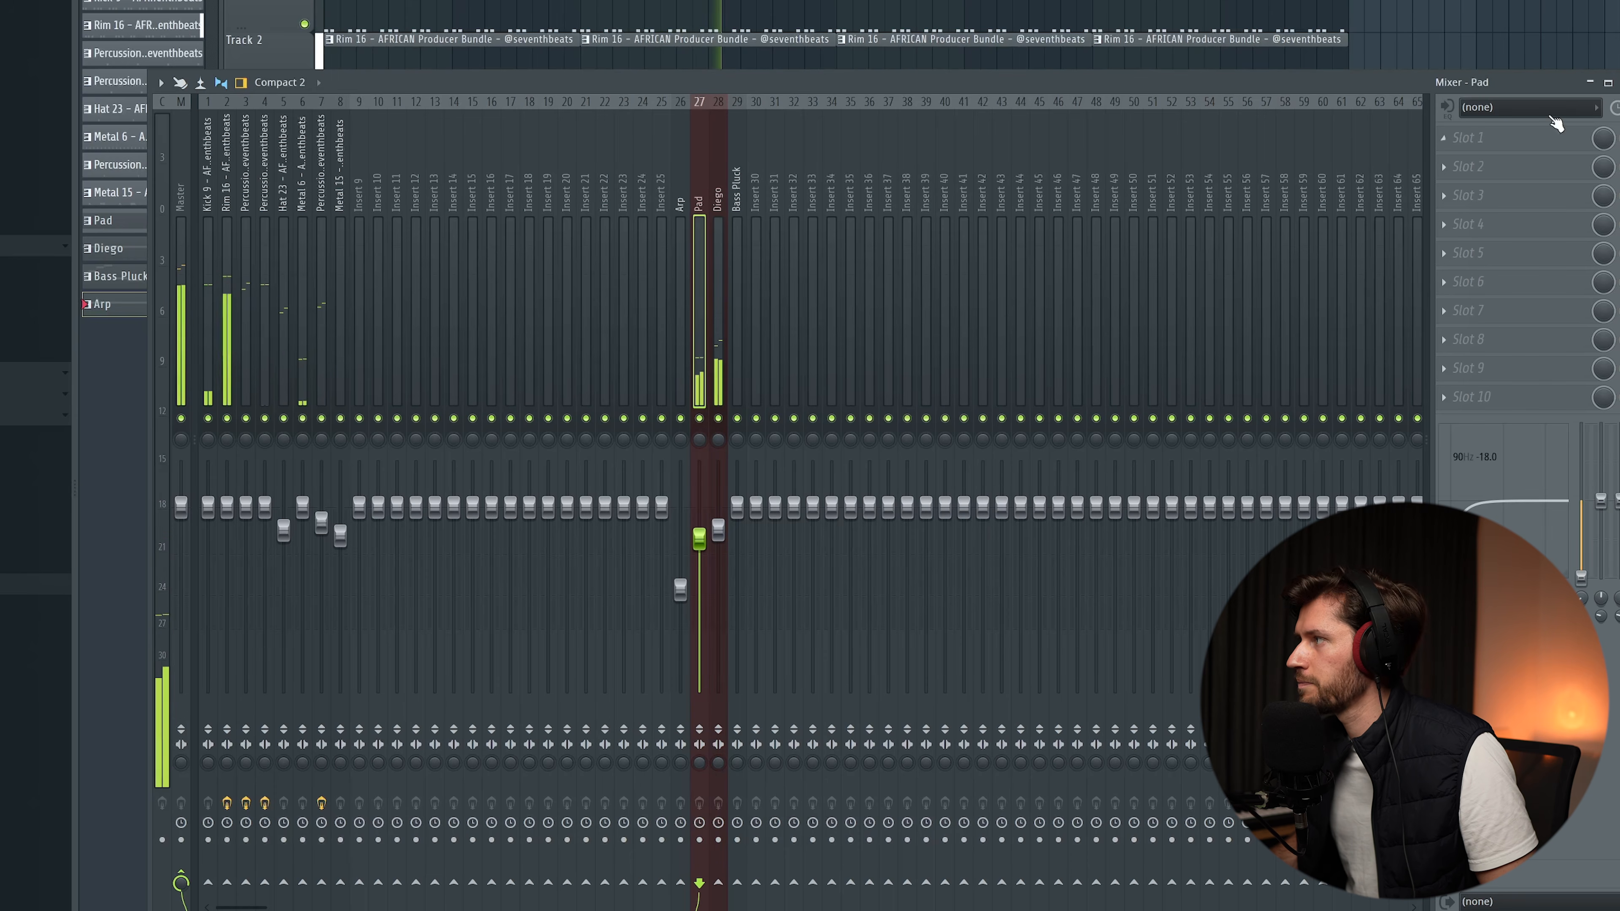
key(F9)
- Listen on into the bass section, stop playback and add two more Pad clips on Track 11 from bar 17
scroll(894, 424, down, 1)
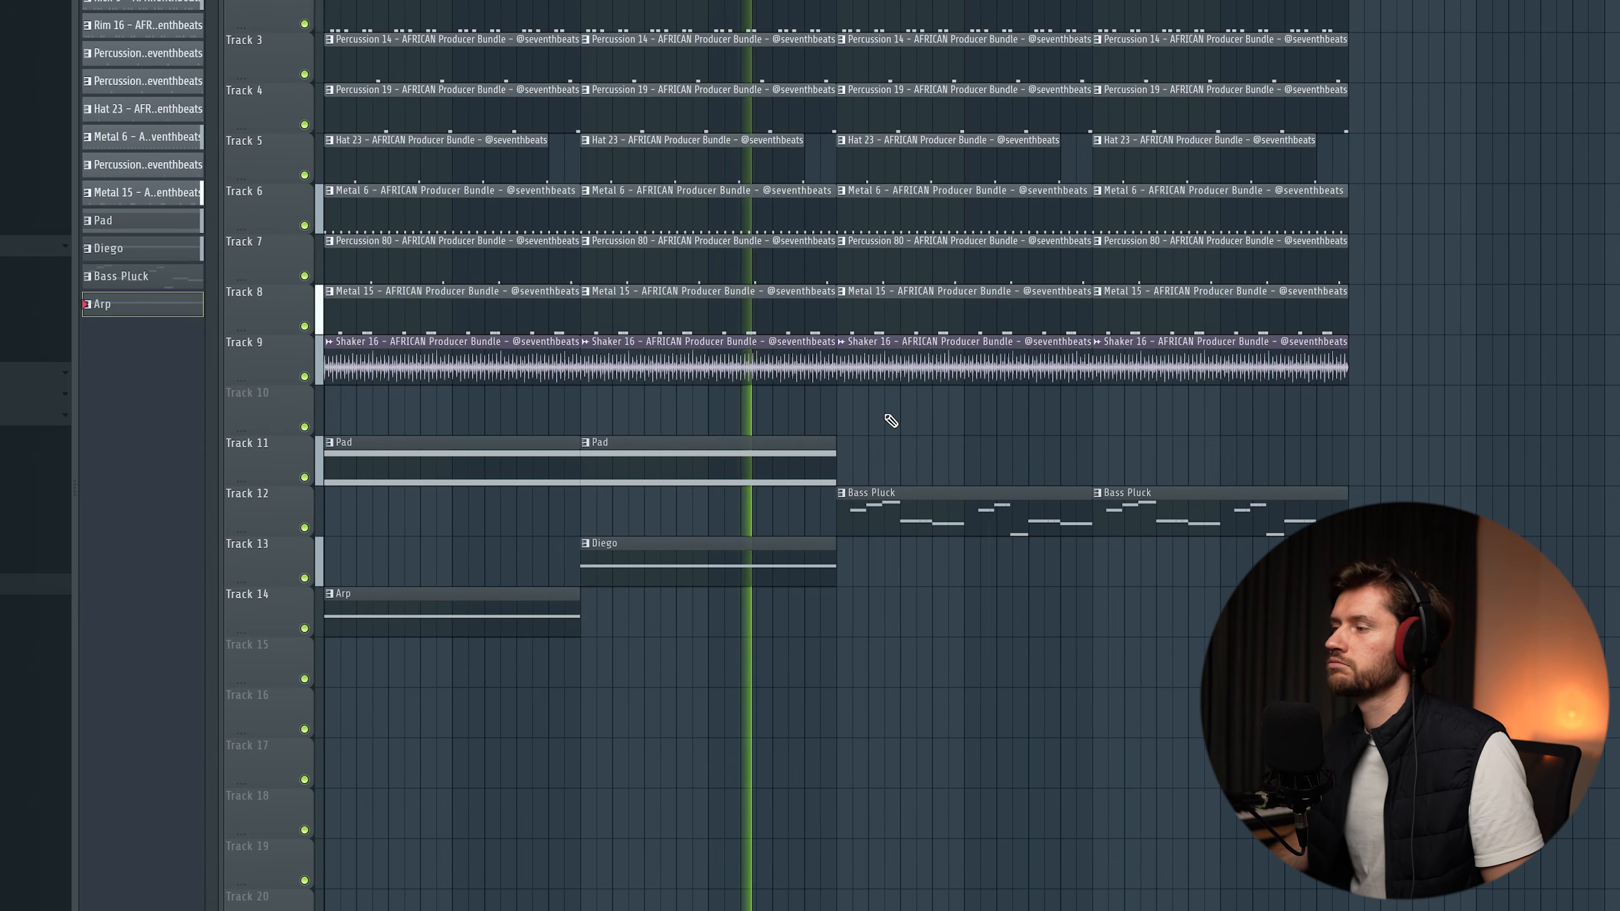
scroll(891, 421, up, 1)
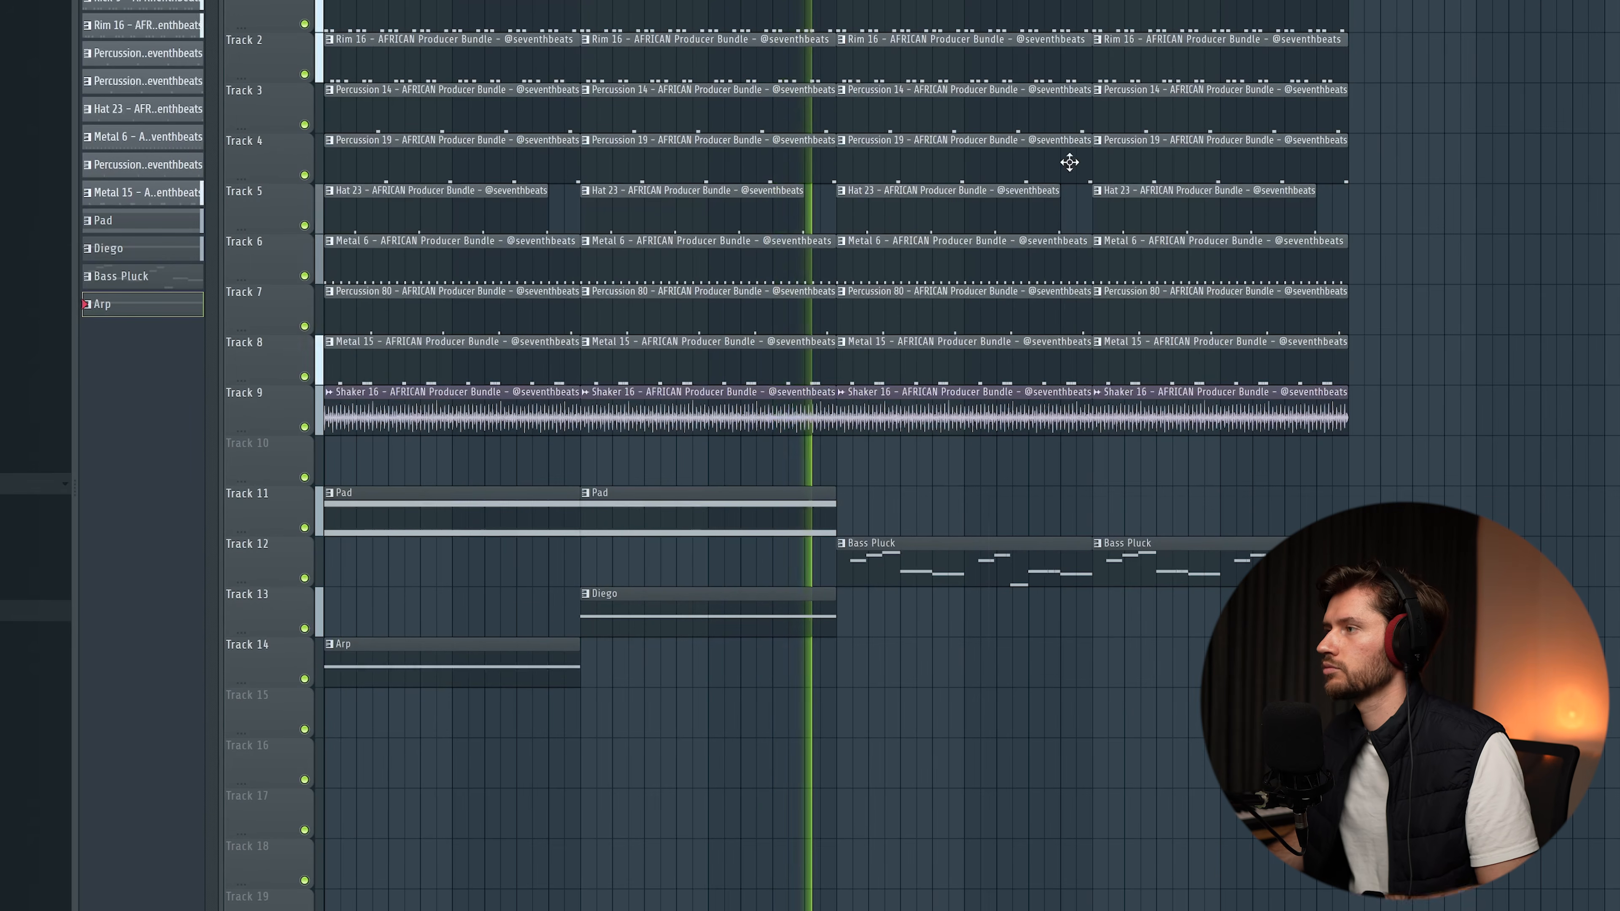
key(F6)
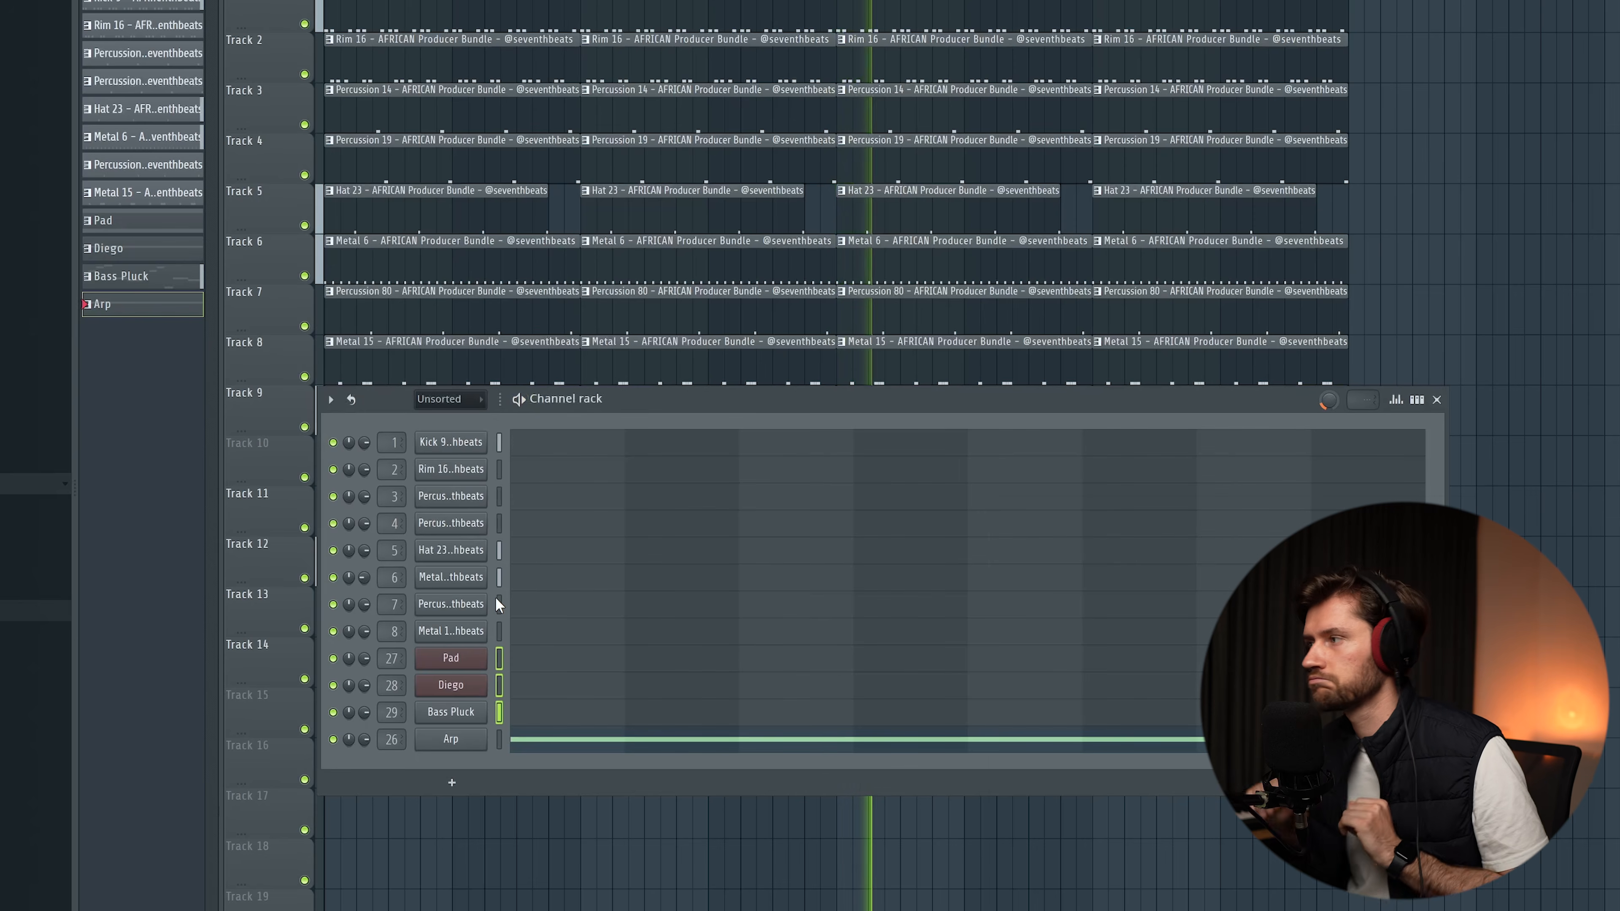
key(space)
click(1436, 400)
drag(951, 517, 963, 517)
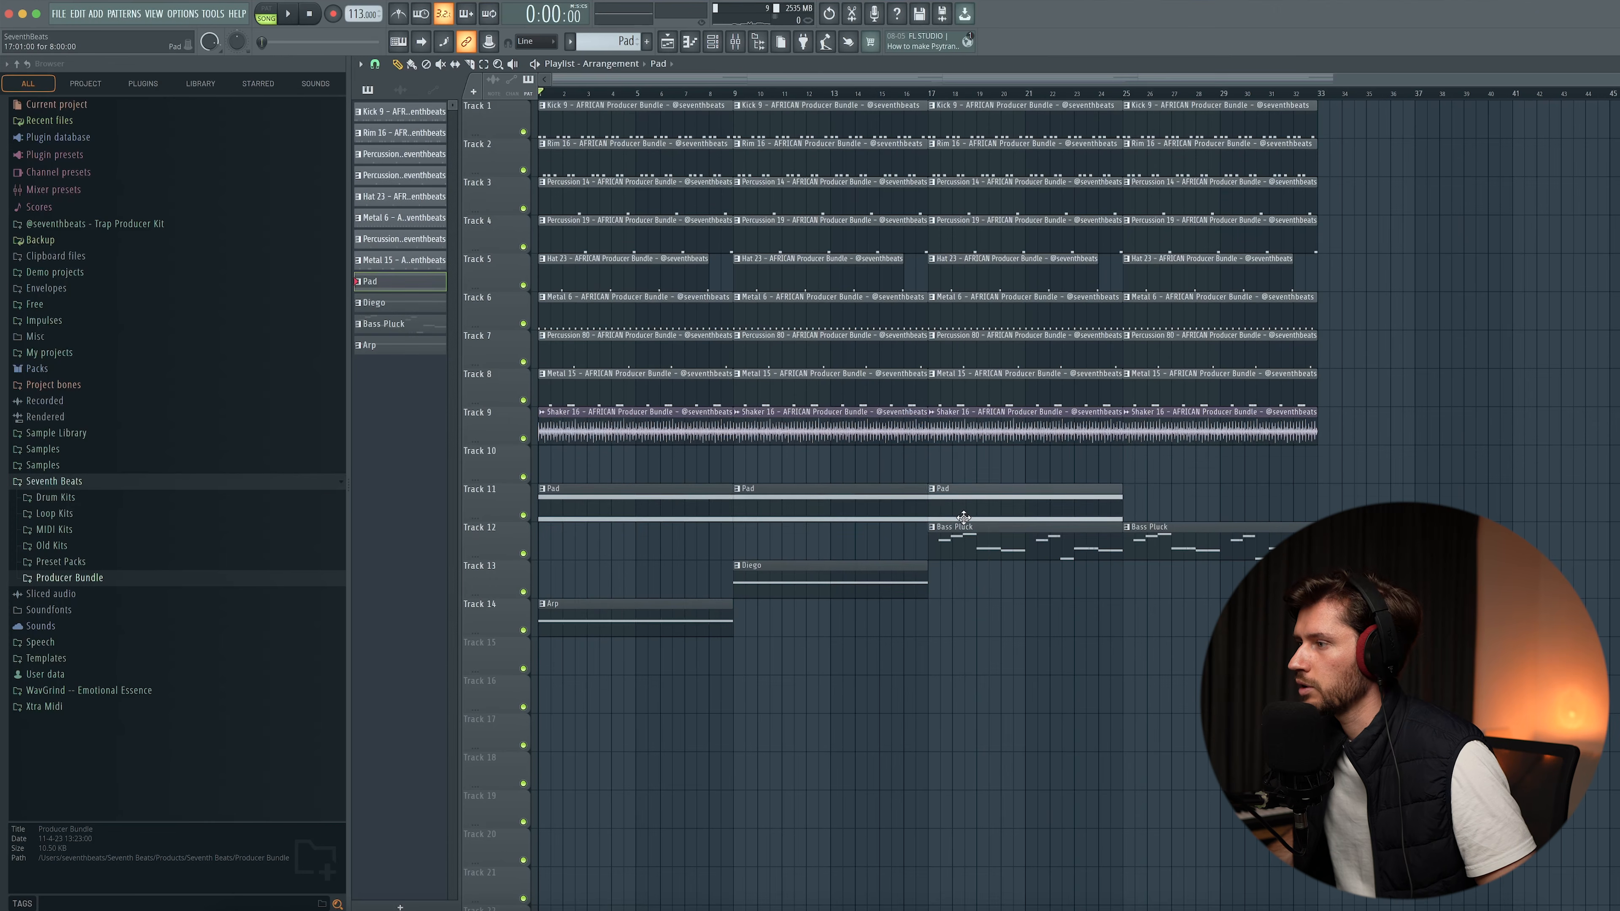
drag(1119, 474, 1124, 508)
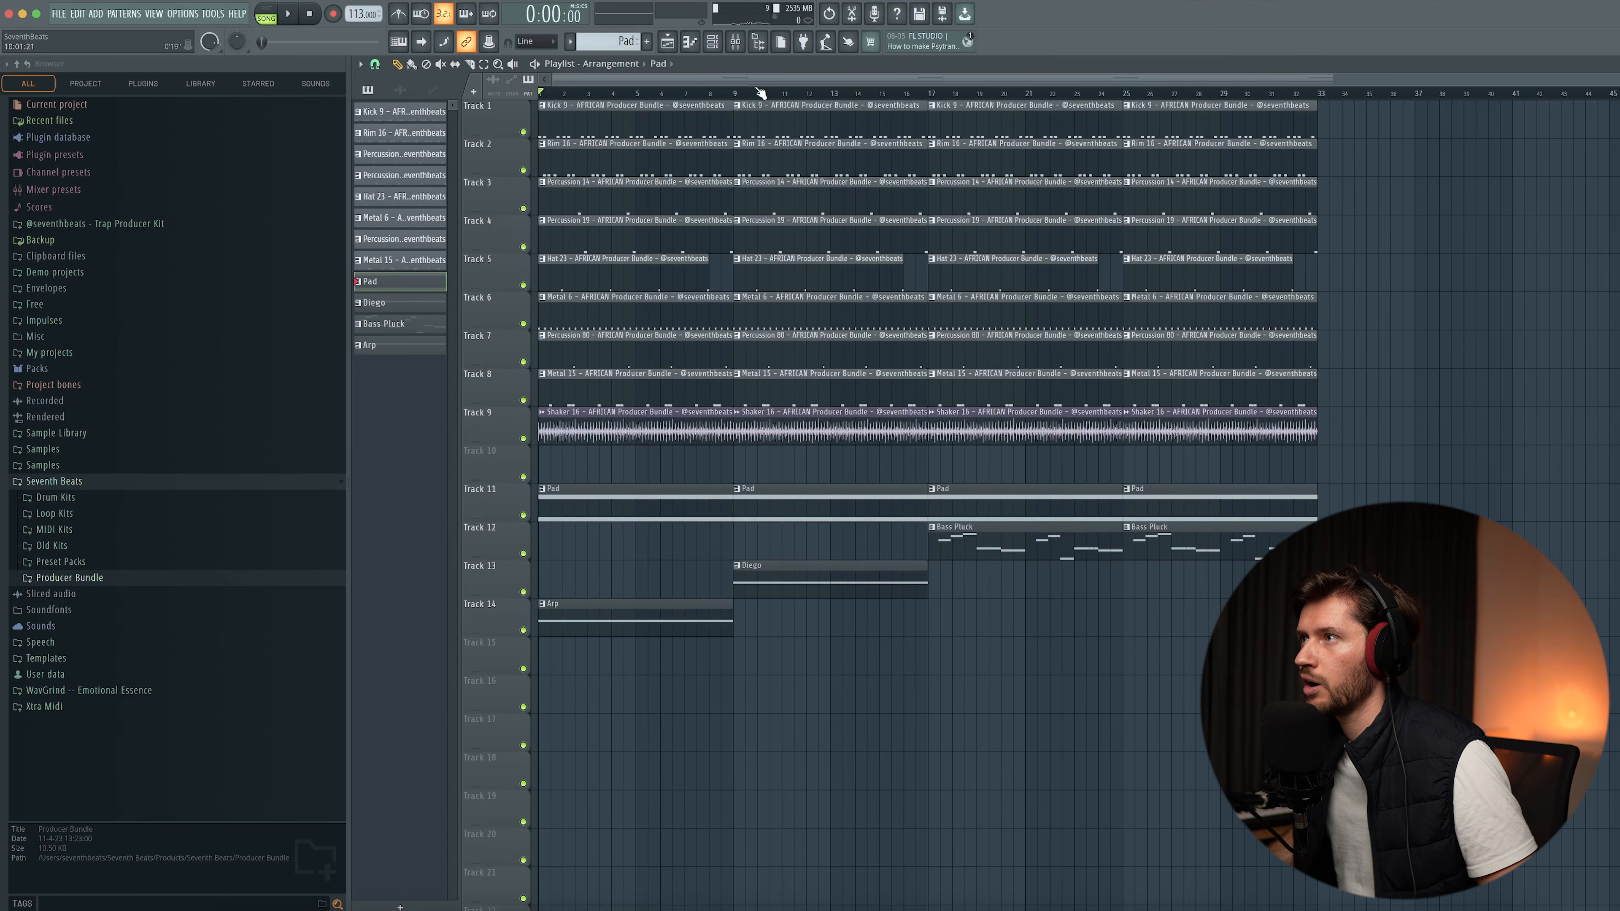
- Add an Omnisphere channel, search its patches for guitar and load LA Synth Guitar
click(713, 41)
click(633, 712)
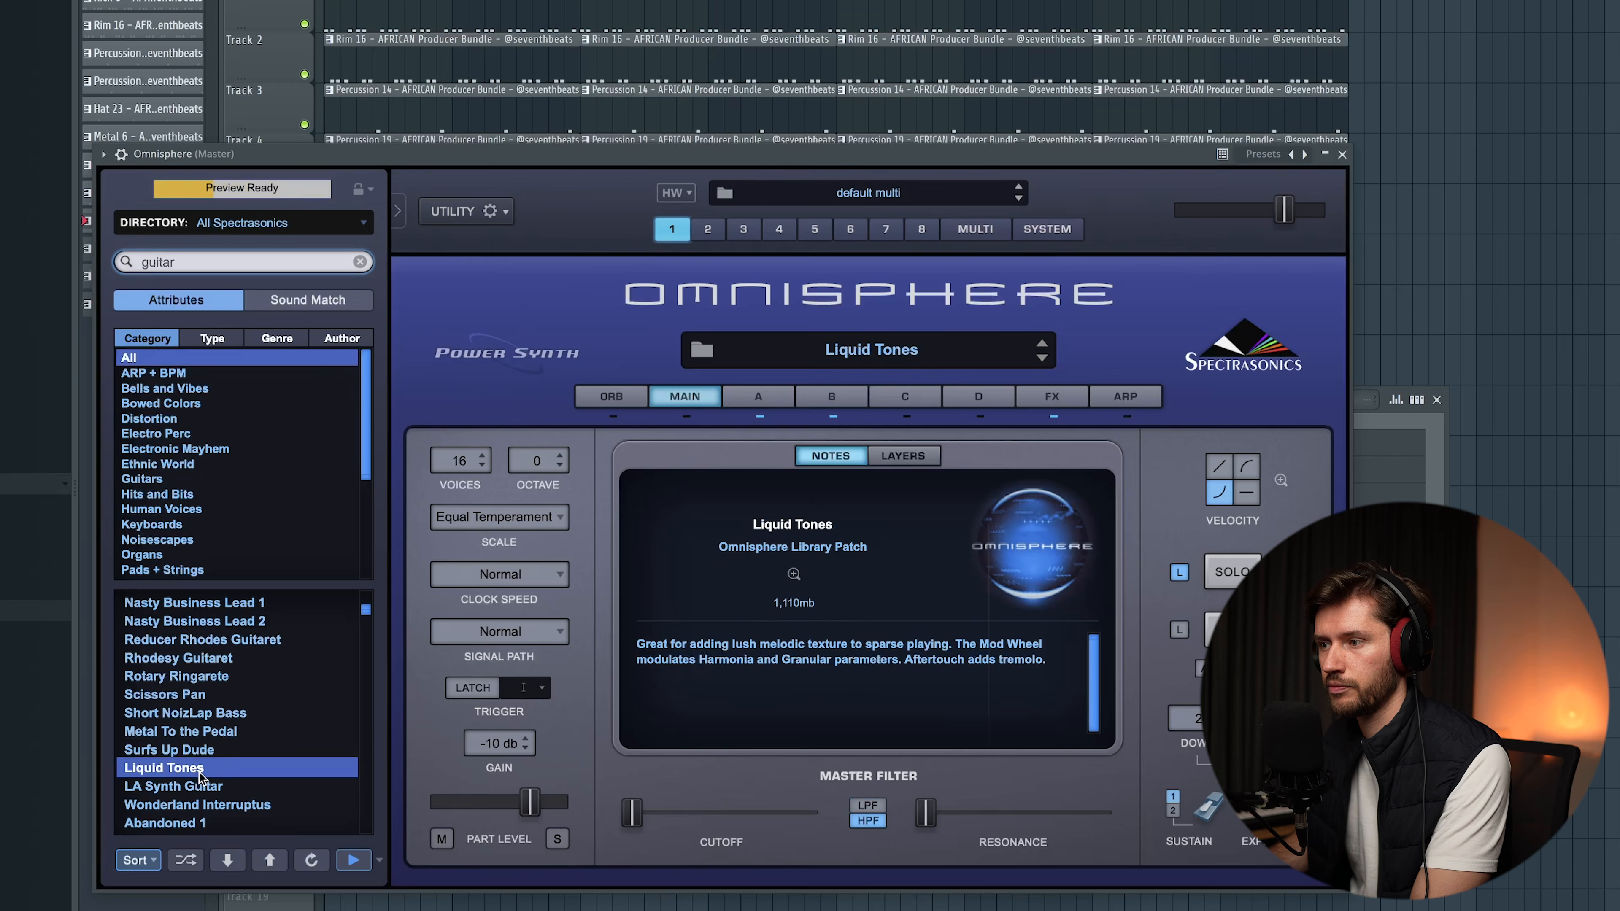
click(207, 786)
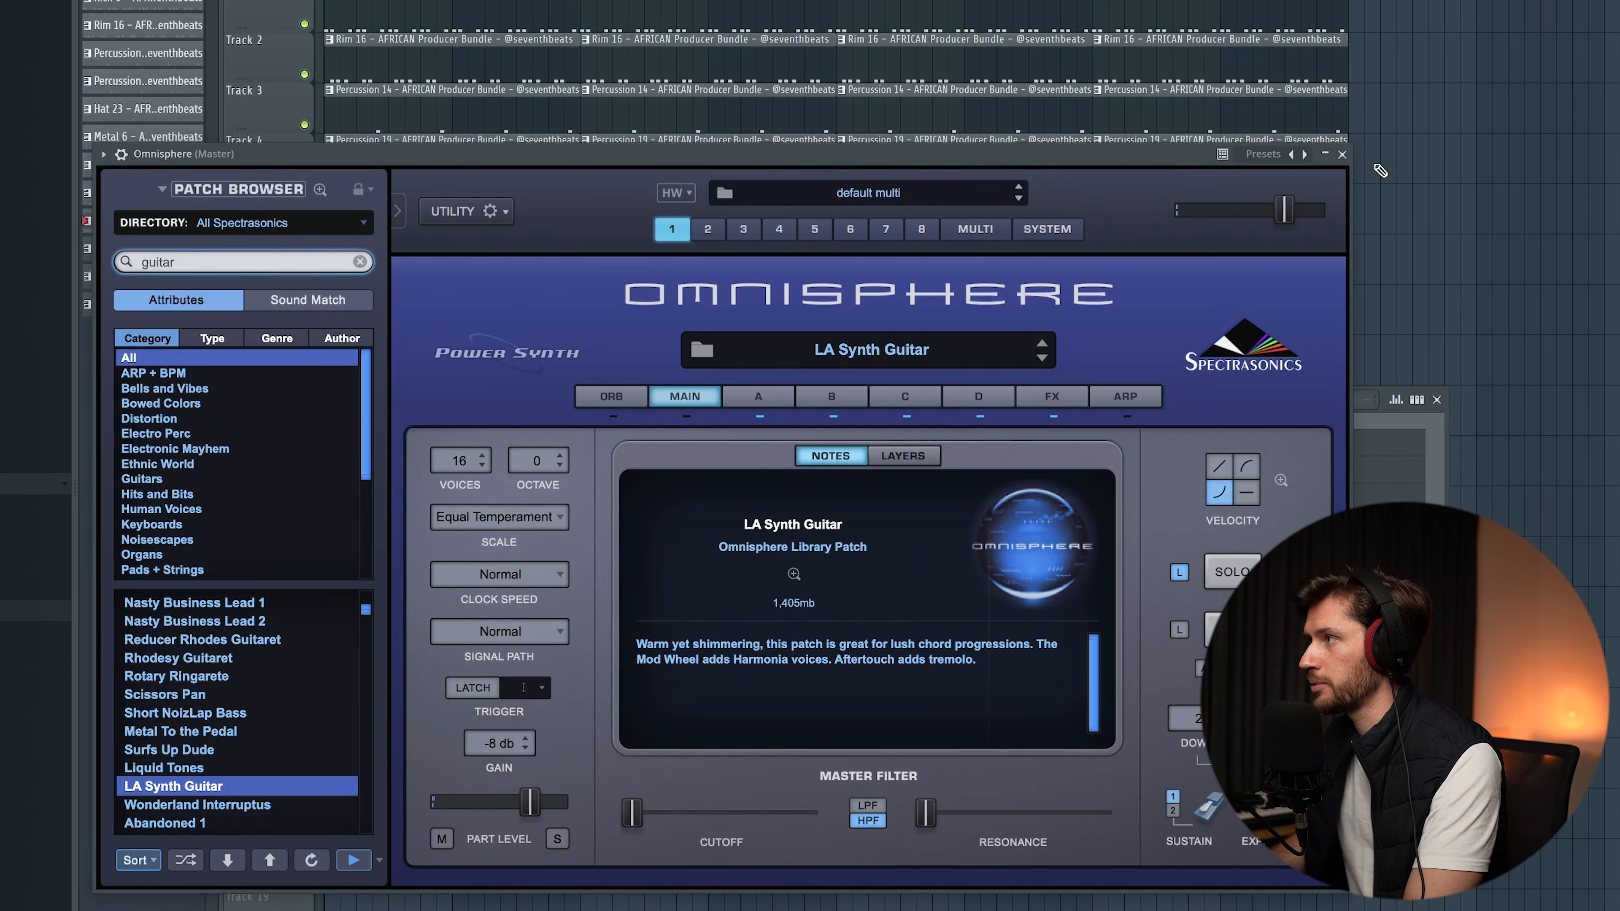
click(1340, 155)
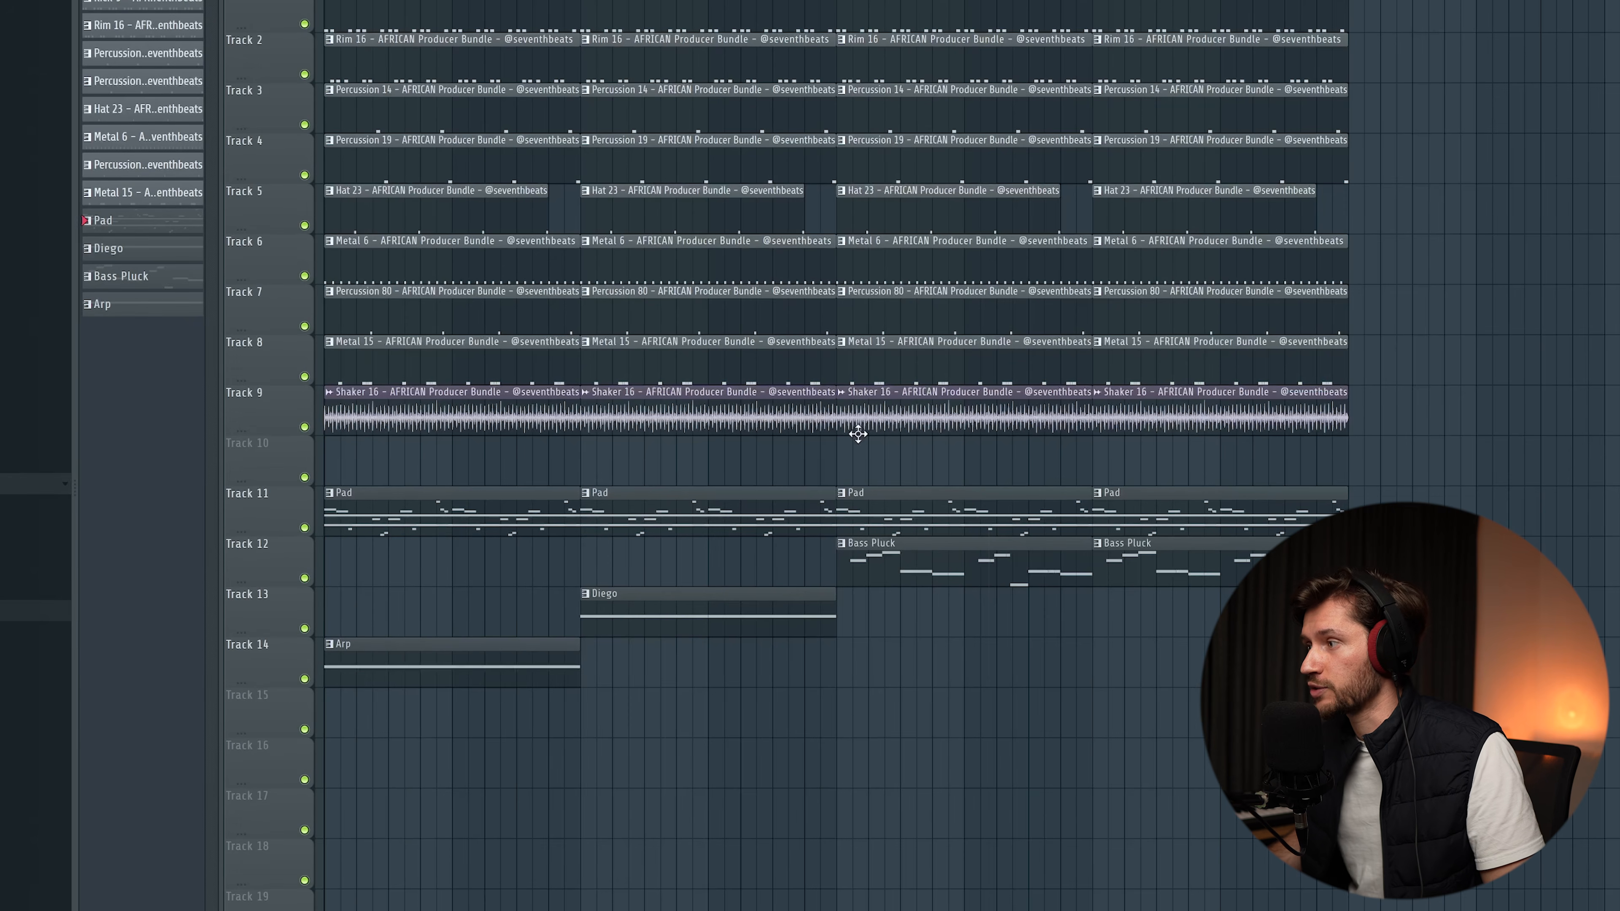
- Place the Guitar pattern on Track 15 from bar 25 and rename the Omnisphere channel Guitar
click(1083, 723)
right_click(1178, 702)
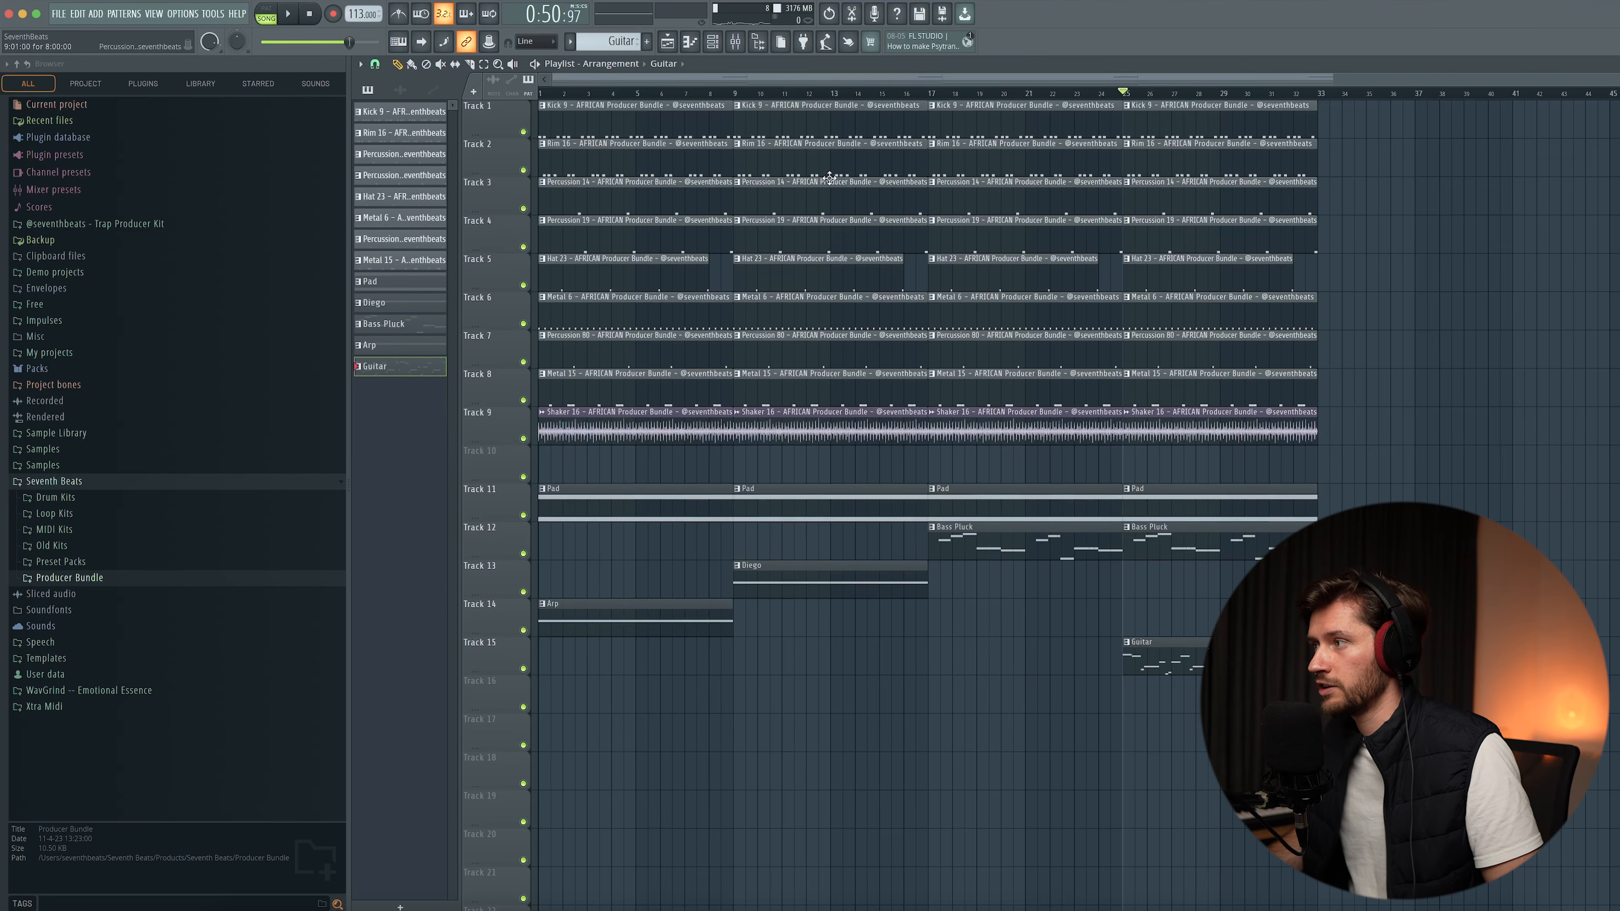
scroll(829, 176, right, 5)
key(F6)
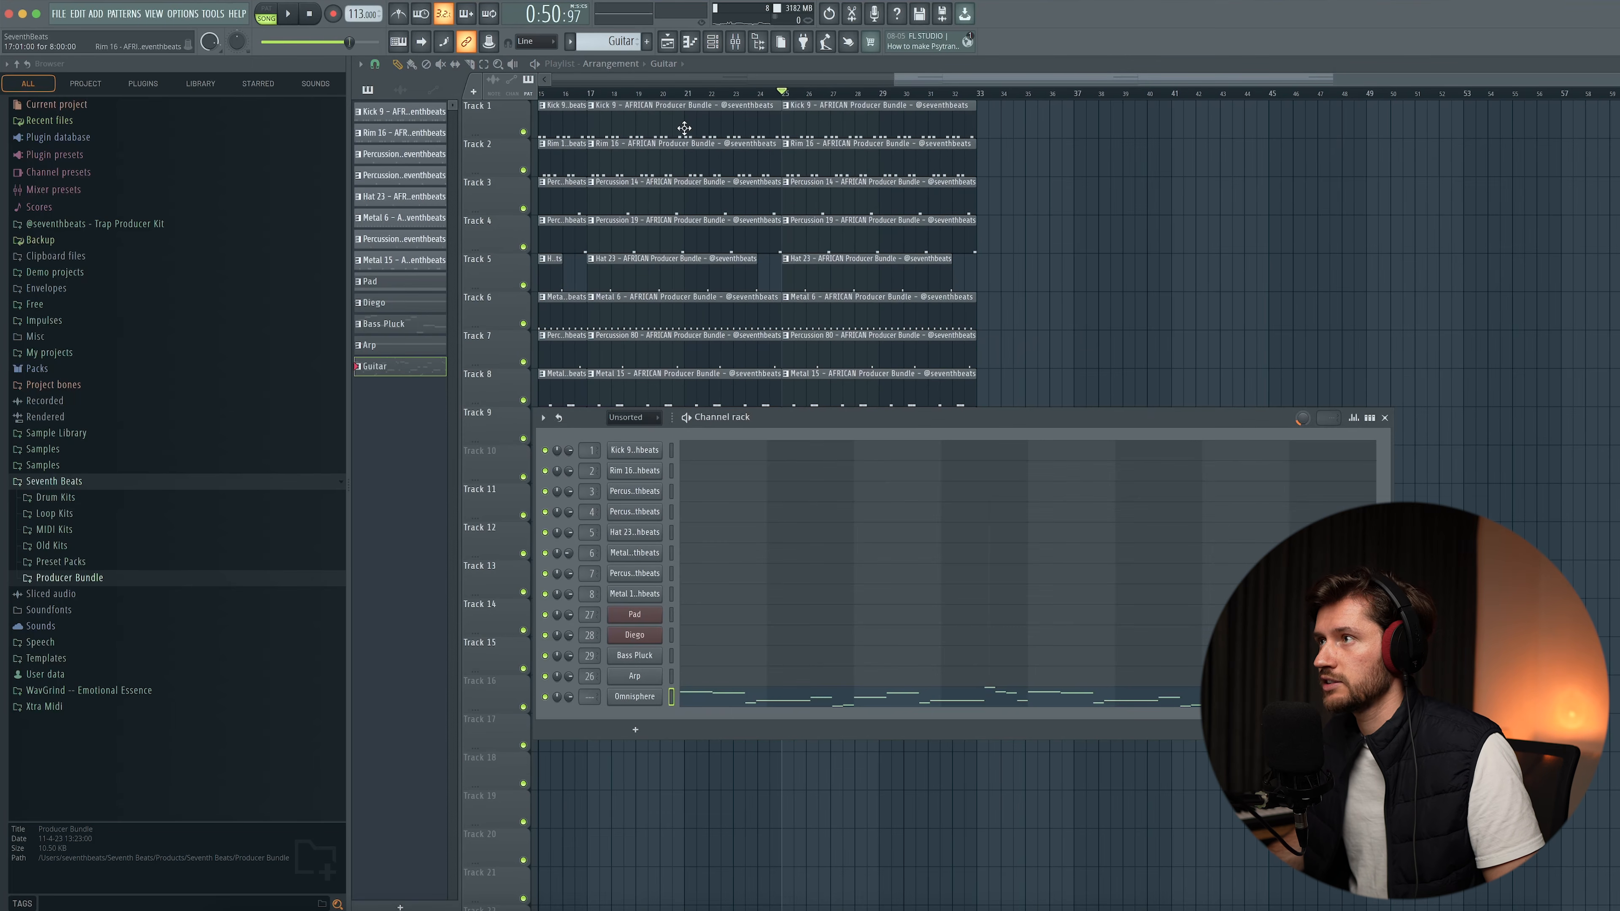
right_click(639, 697)
click(715, 728)
text(Guitar)
key(Return)
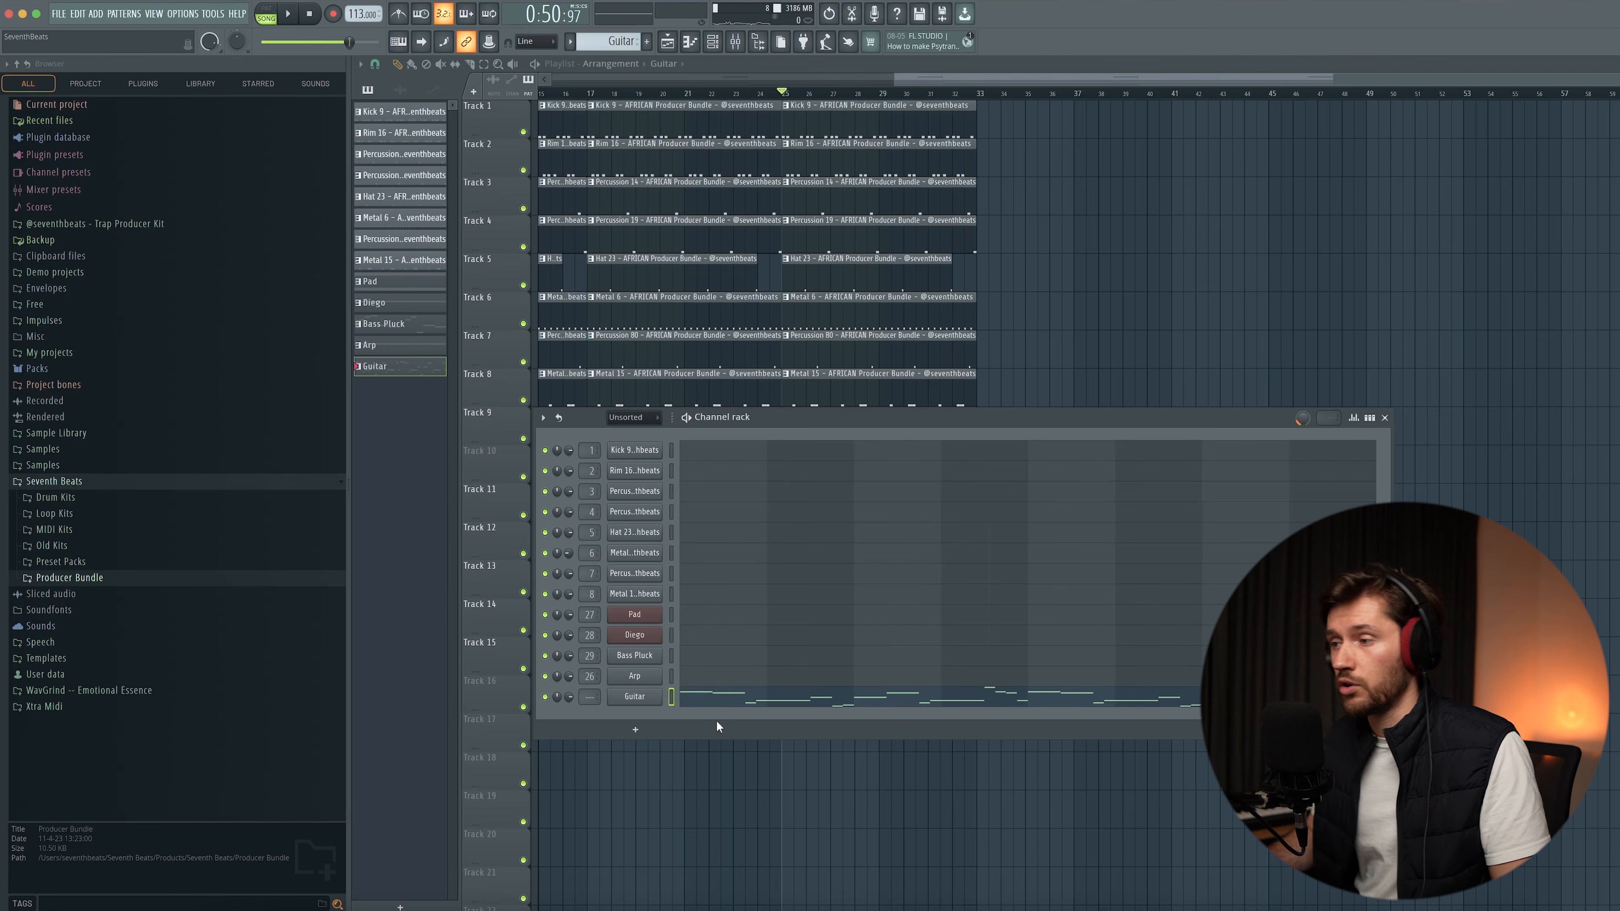
- Route the Guitar channel to mixer track 30, beside the Bass Pluck track
click(736, 43)
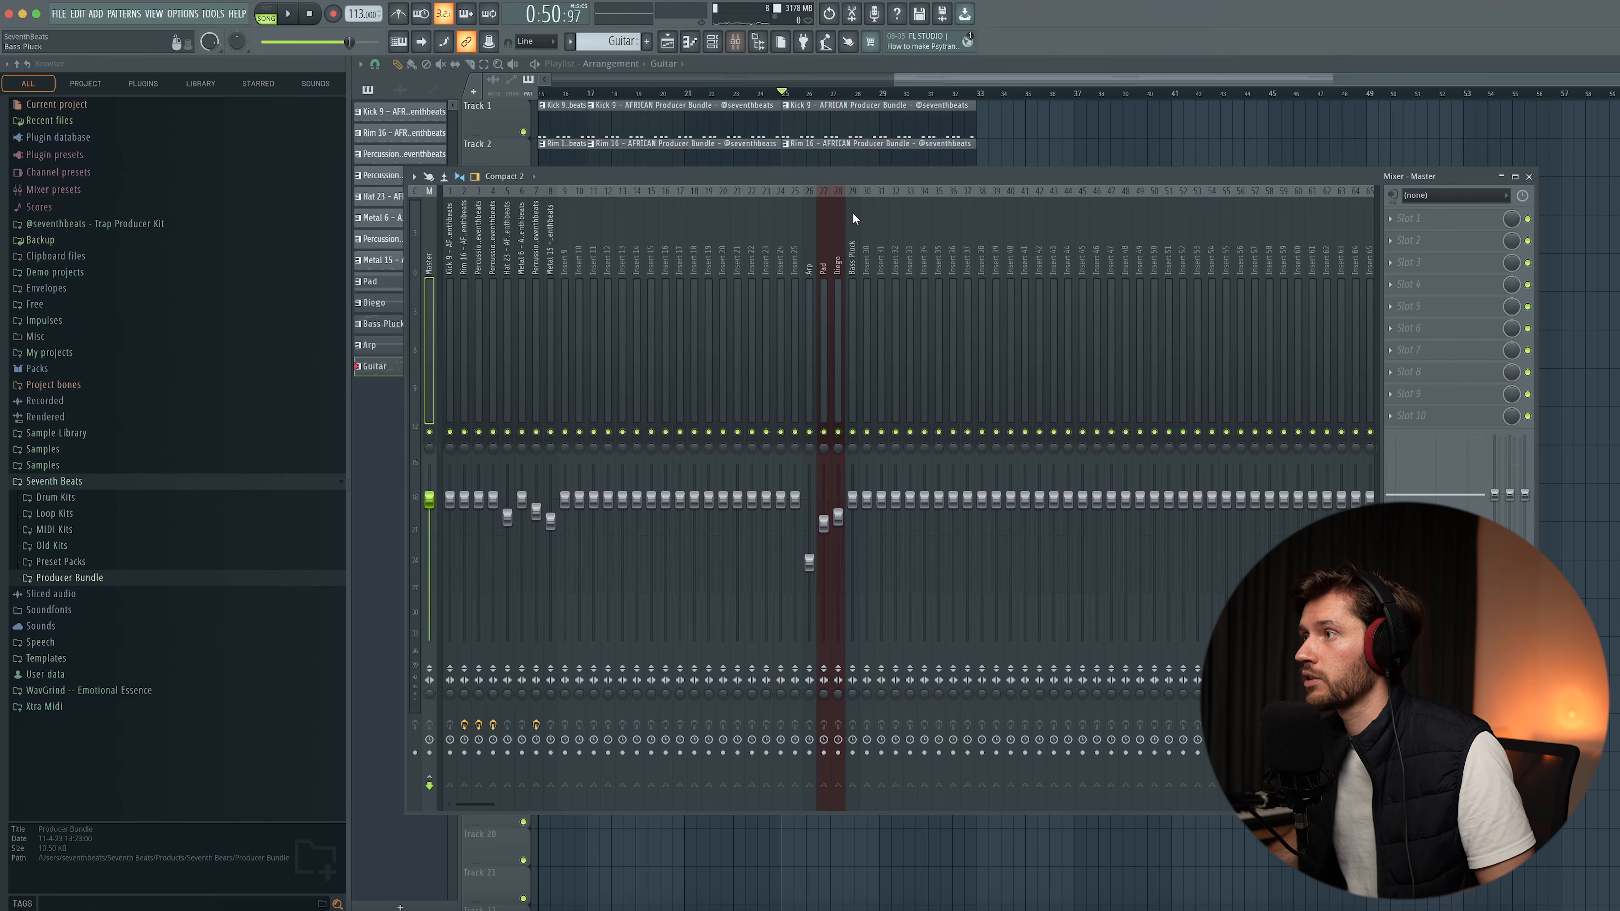
right_click(865, 260)
mouse_move(944, 342)
click(1052, 345)
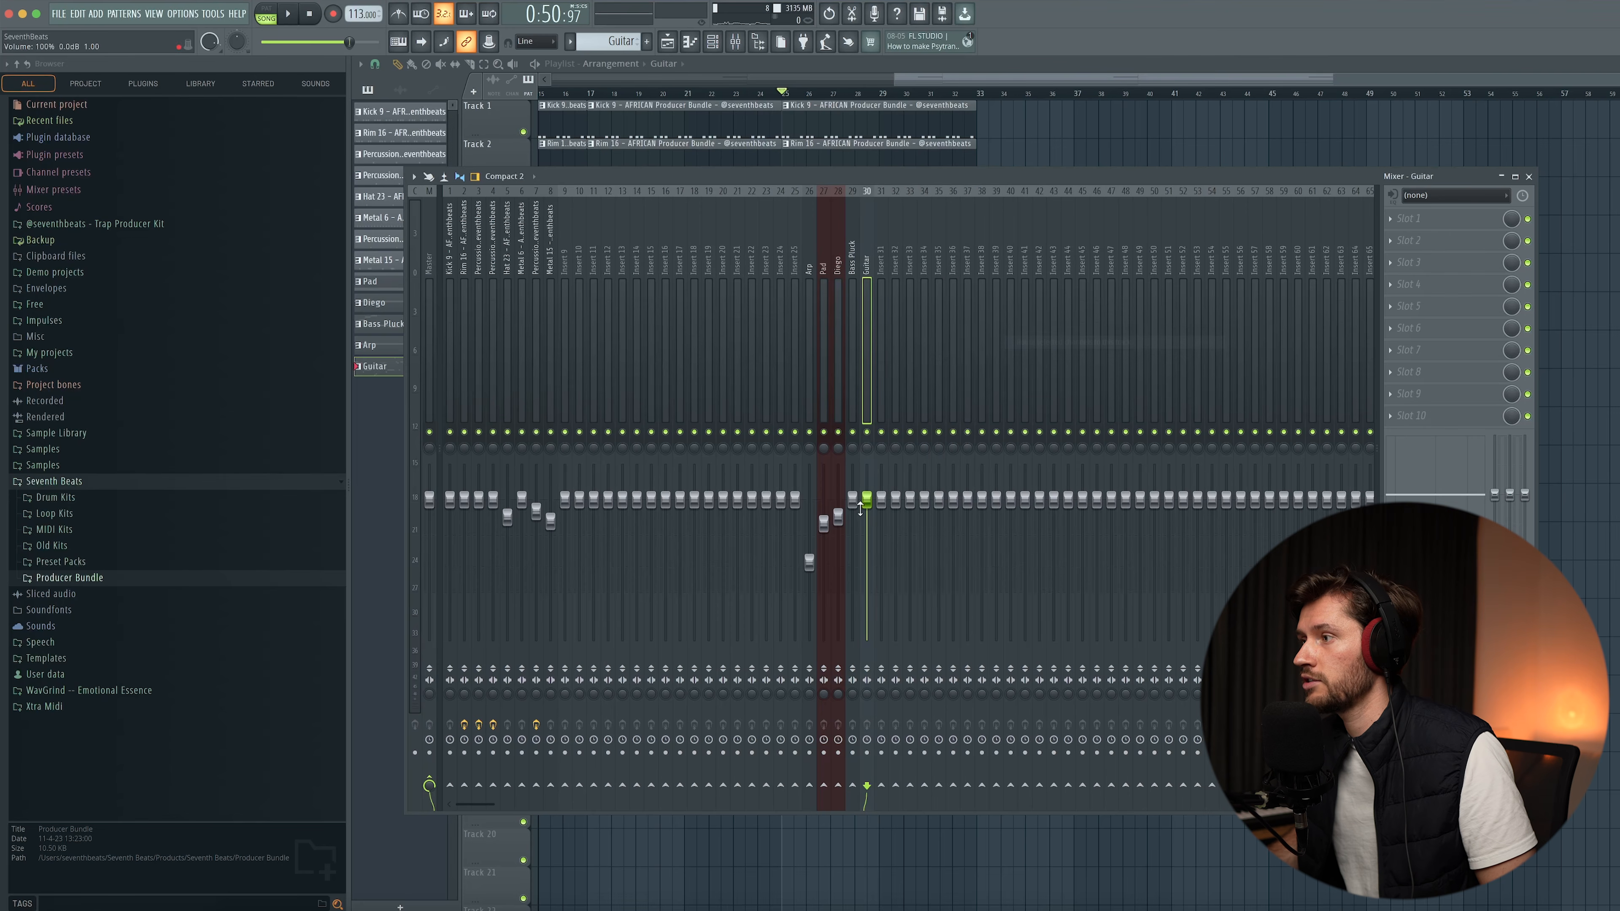
- Add ValhallaVintageVerb to the Guitar mixer track and set its mix to about 68.4% while listening
click(1398, 220)
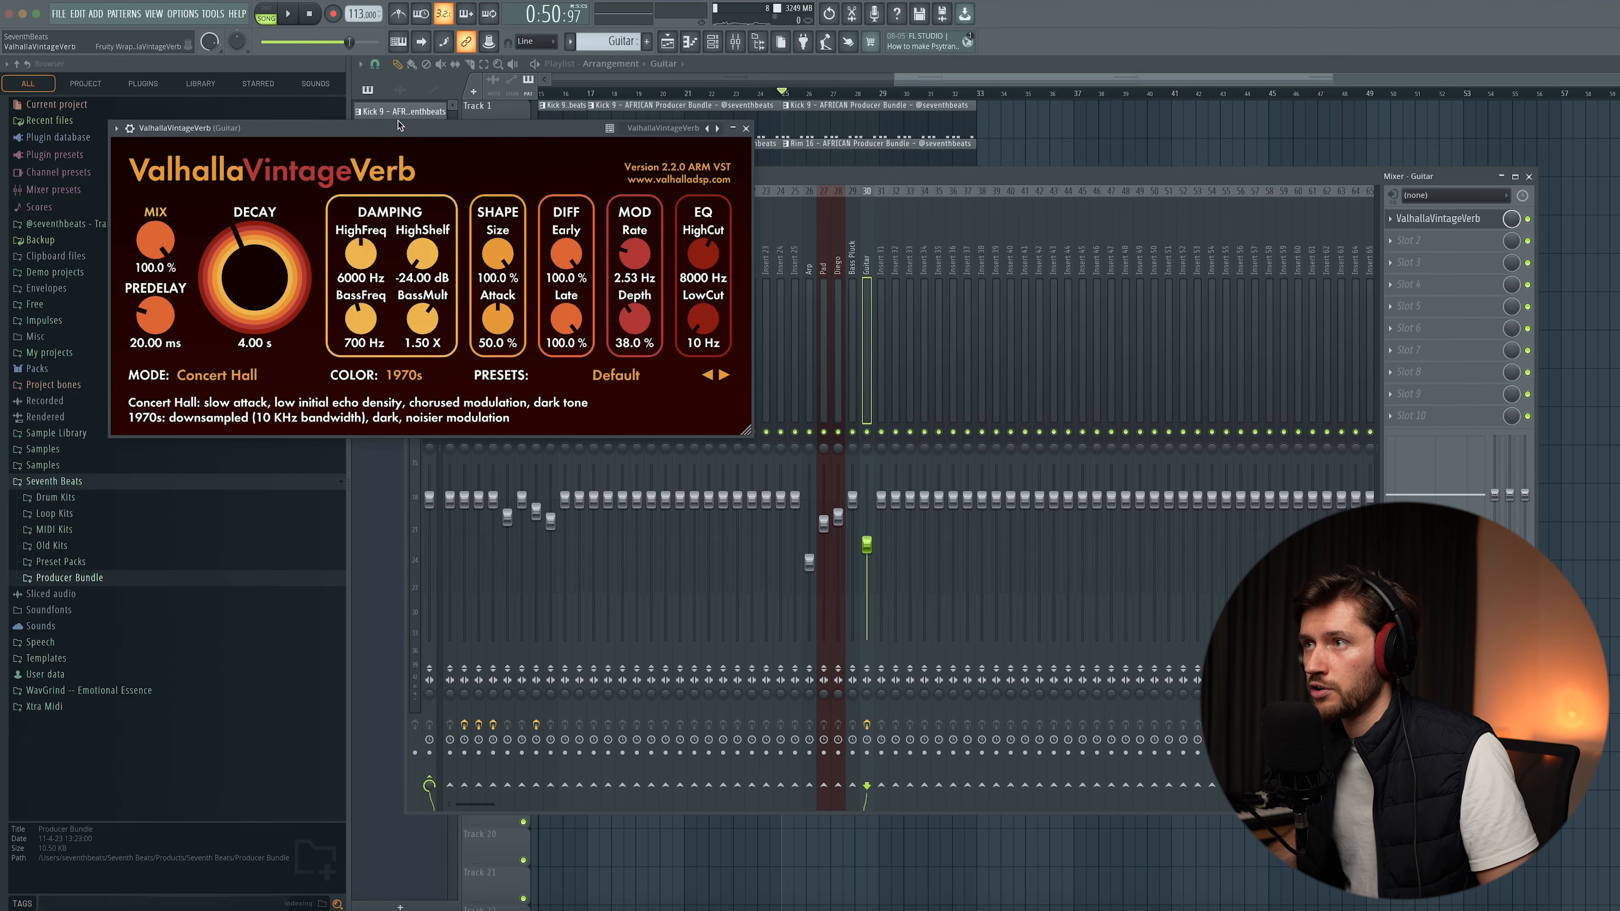
drag(398, 124, 799, 316)
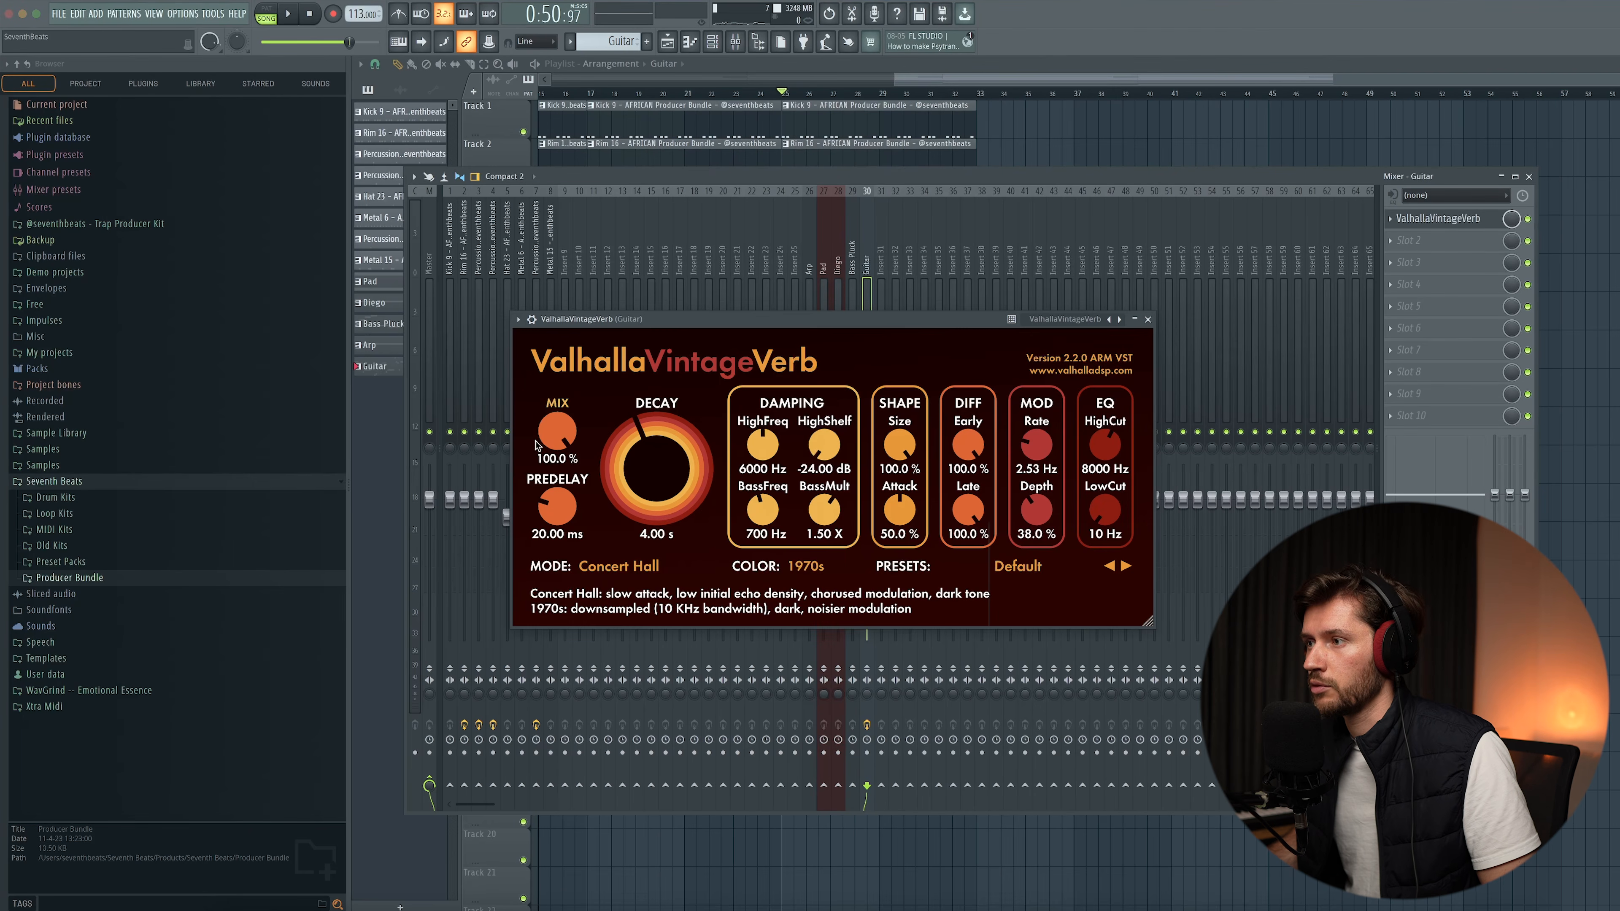
drag(561, 446, 597, 517)
key(space)
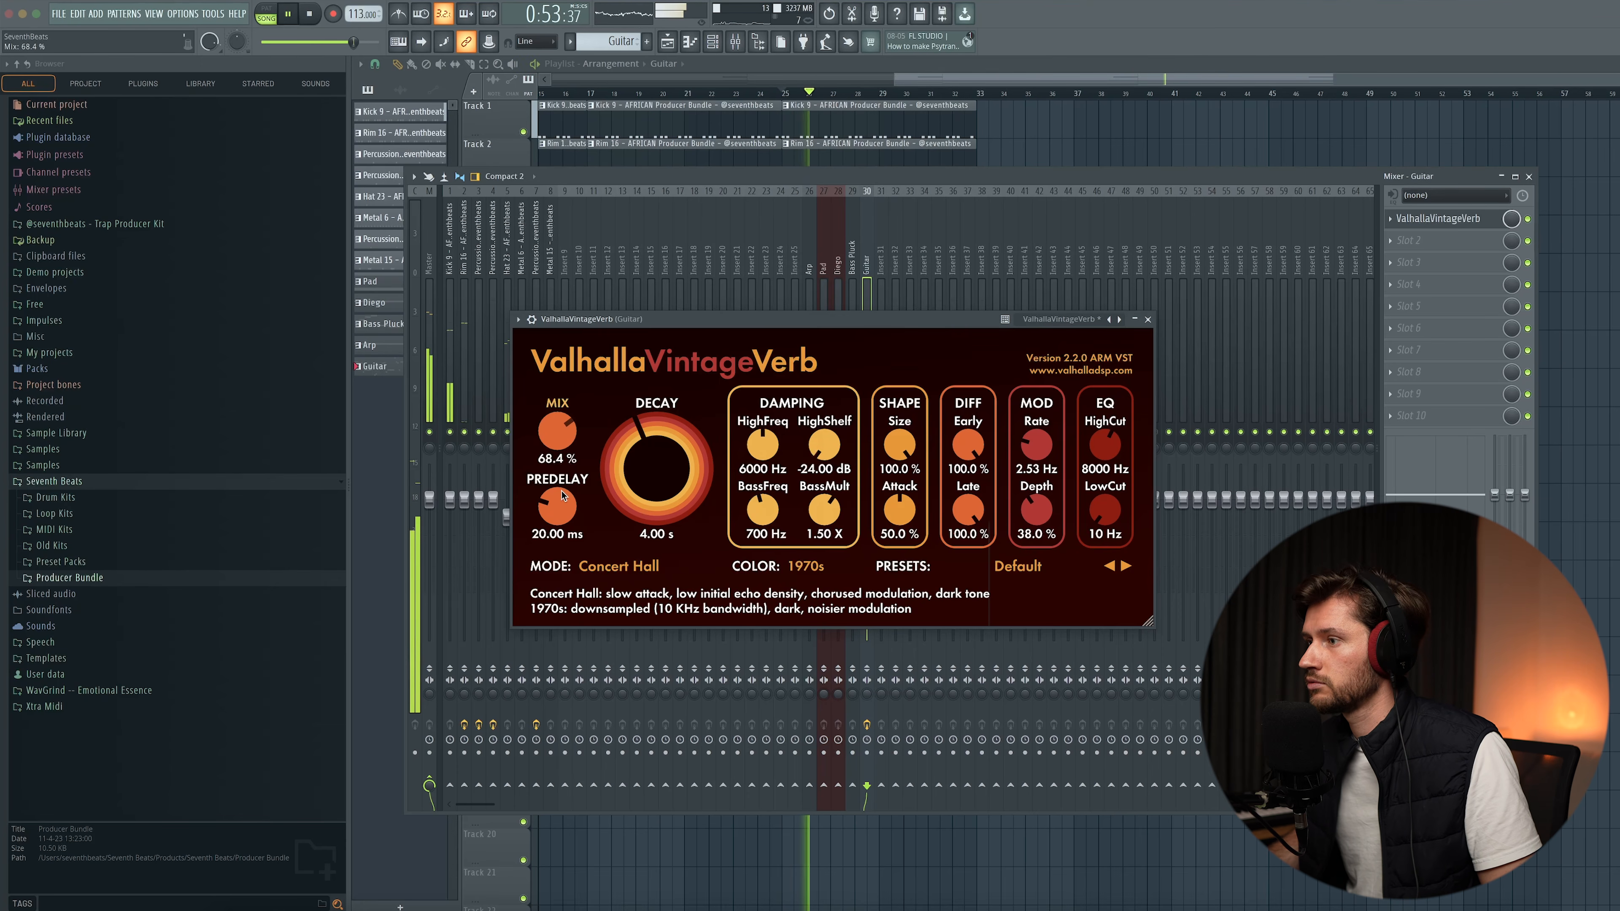
click(1147, 320)
- Lower the Guitar mixer volume to 55% and review the Guitar pattern's notes in the piano roll during playback
drag(879, 555, 867, 564)
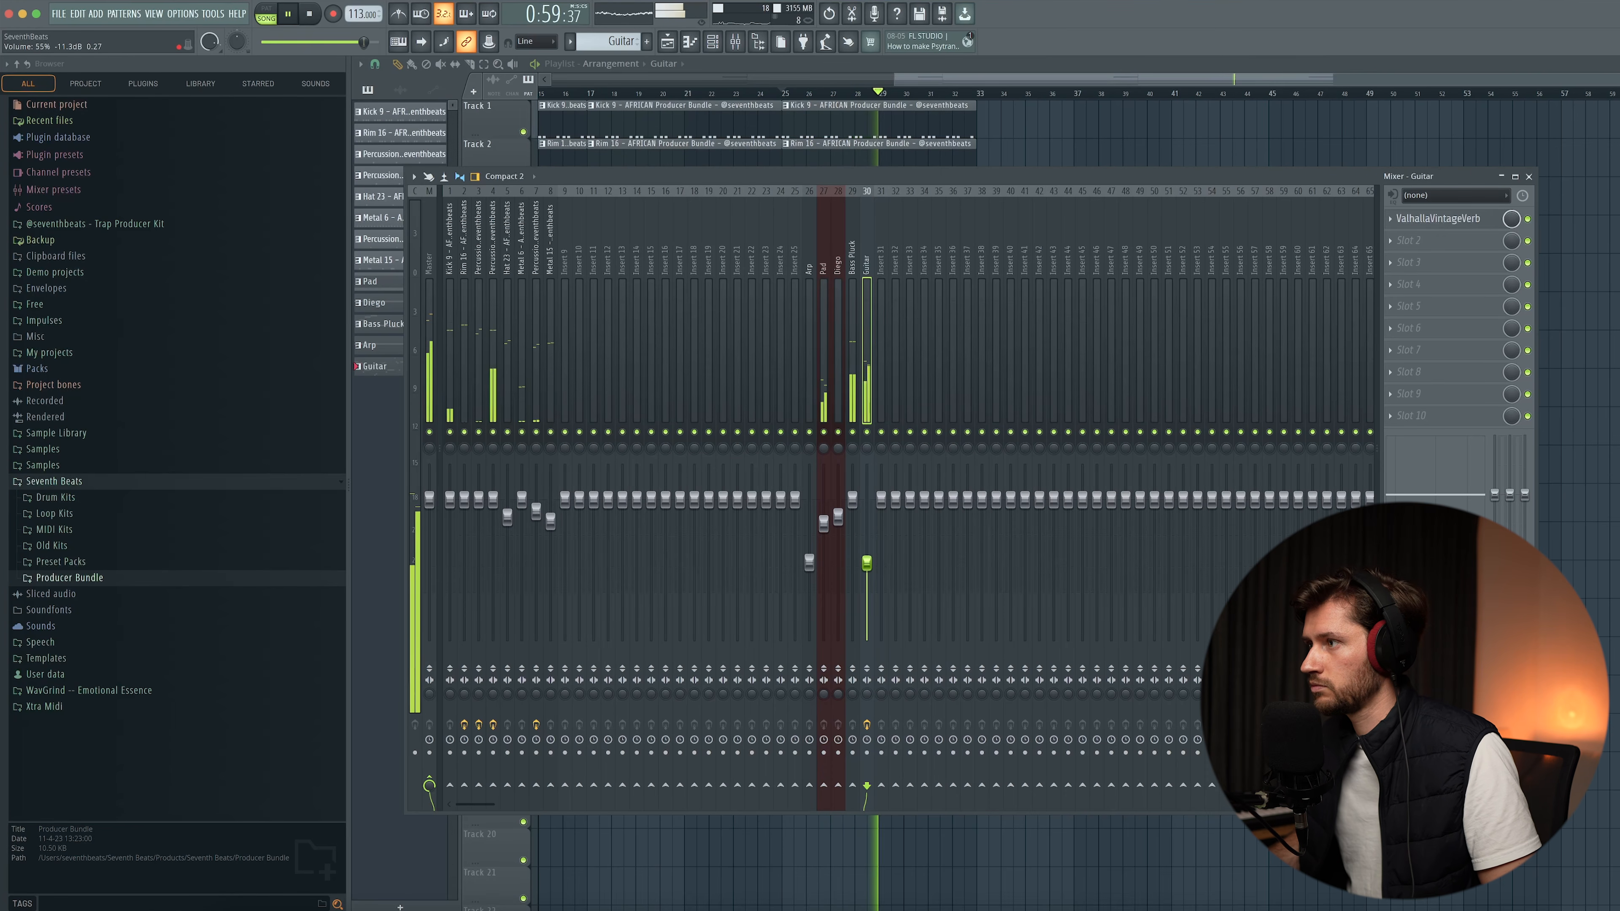
click(906, 65)
scroll(702, 383, down, 3)
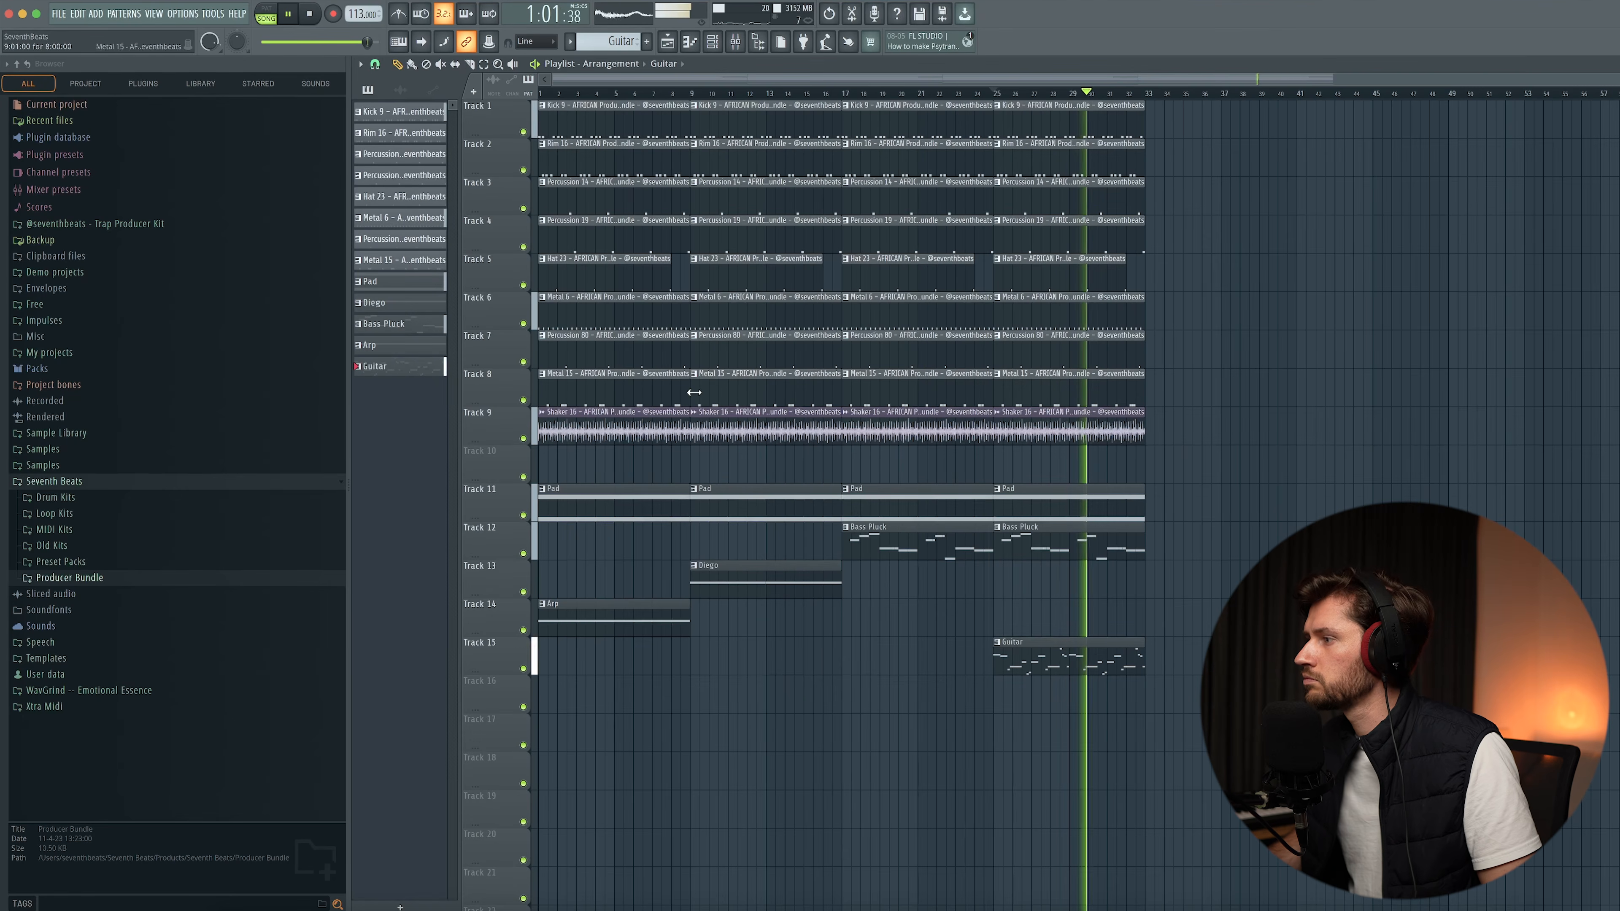
double_click(1074, 665)
key(super+b)
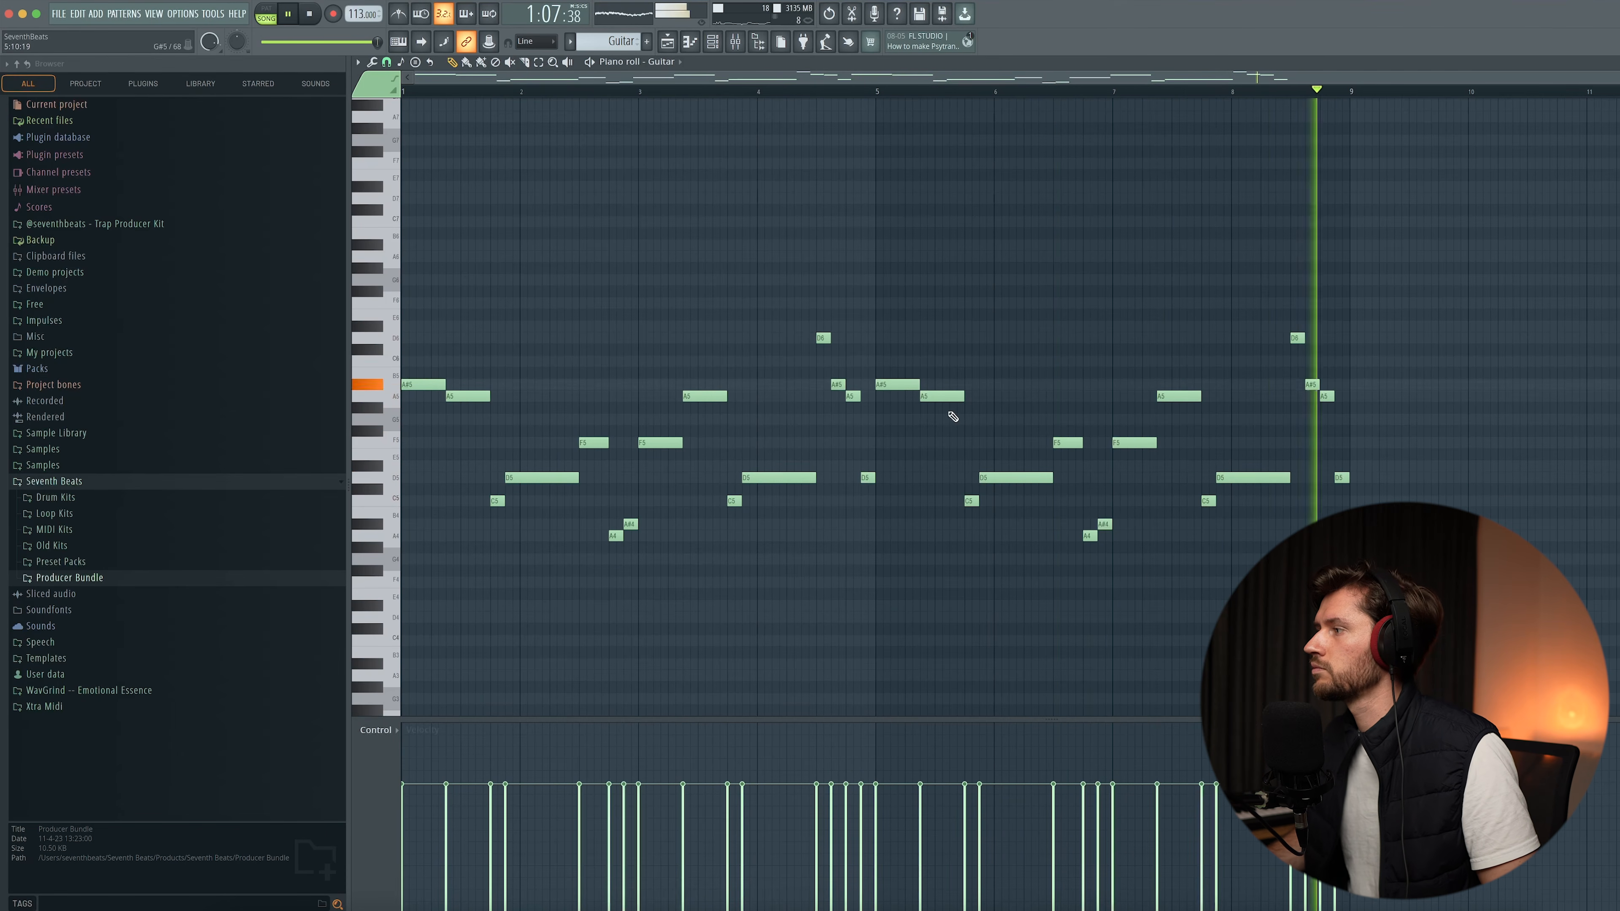
- Add Up & Downlifter 6 to Track 18 from bar 5 and lower its clip volume
click(666, 41)
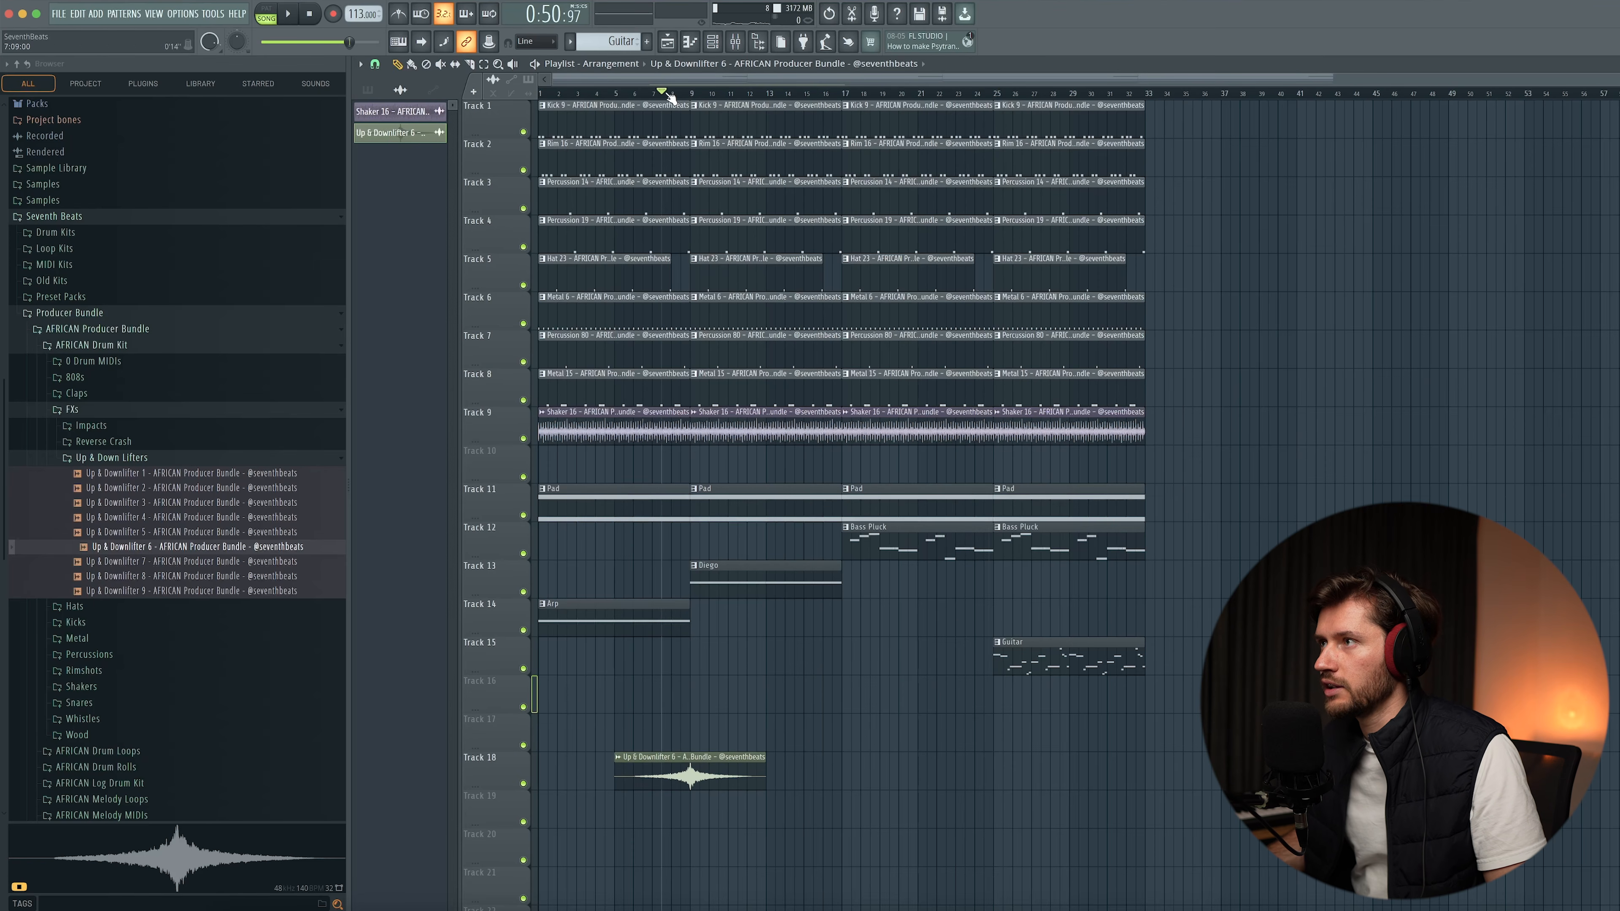
double_click(678, 756)
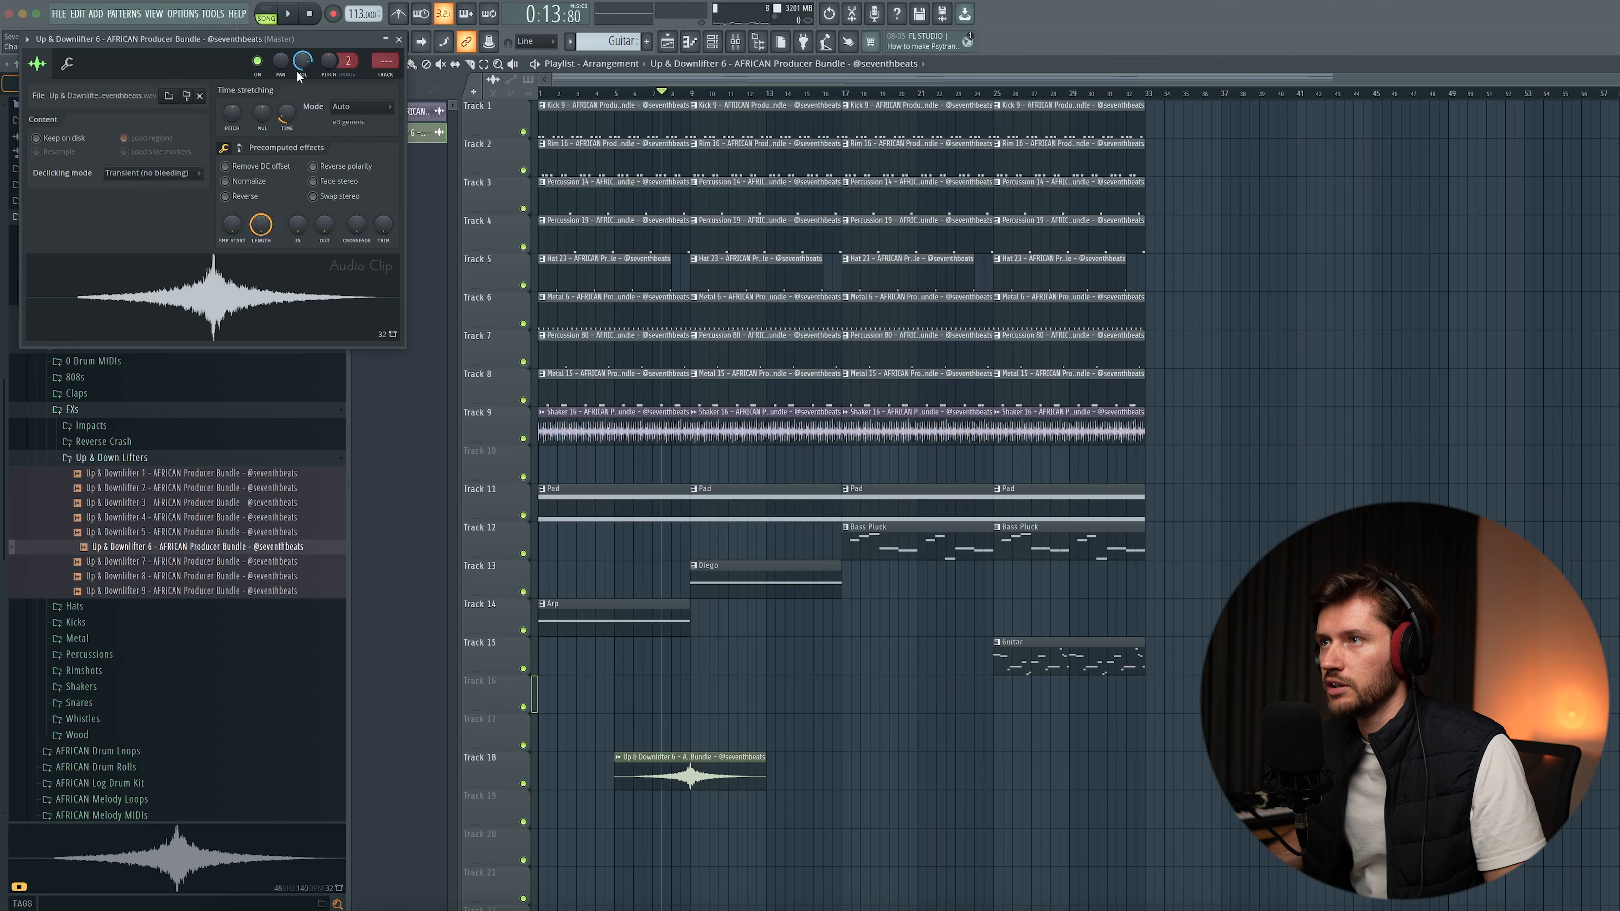
key(space)
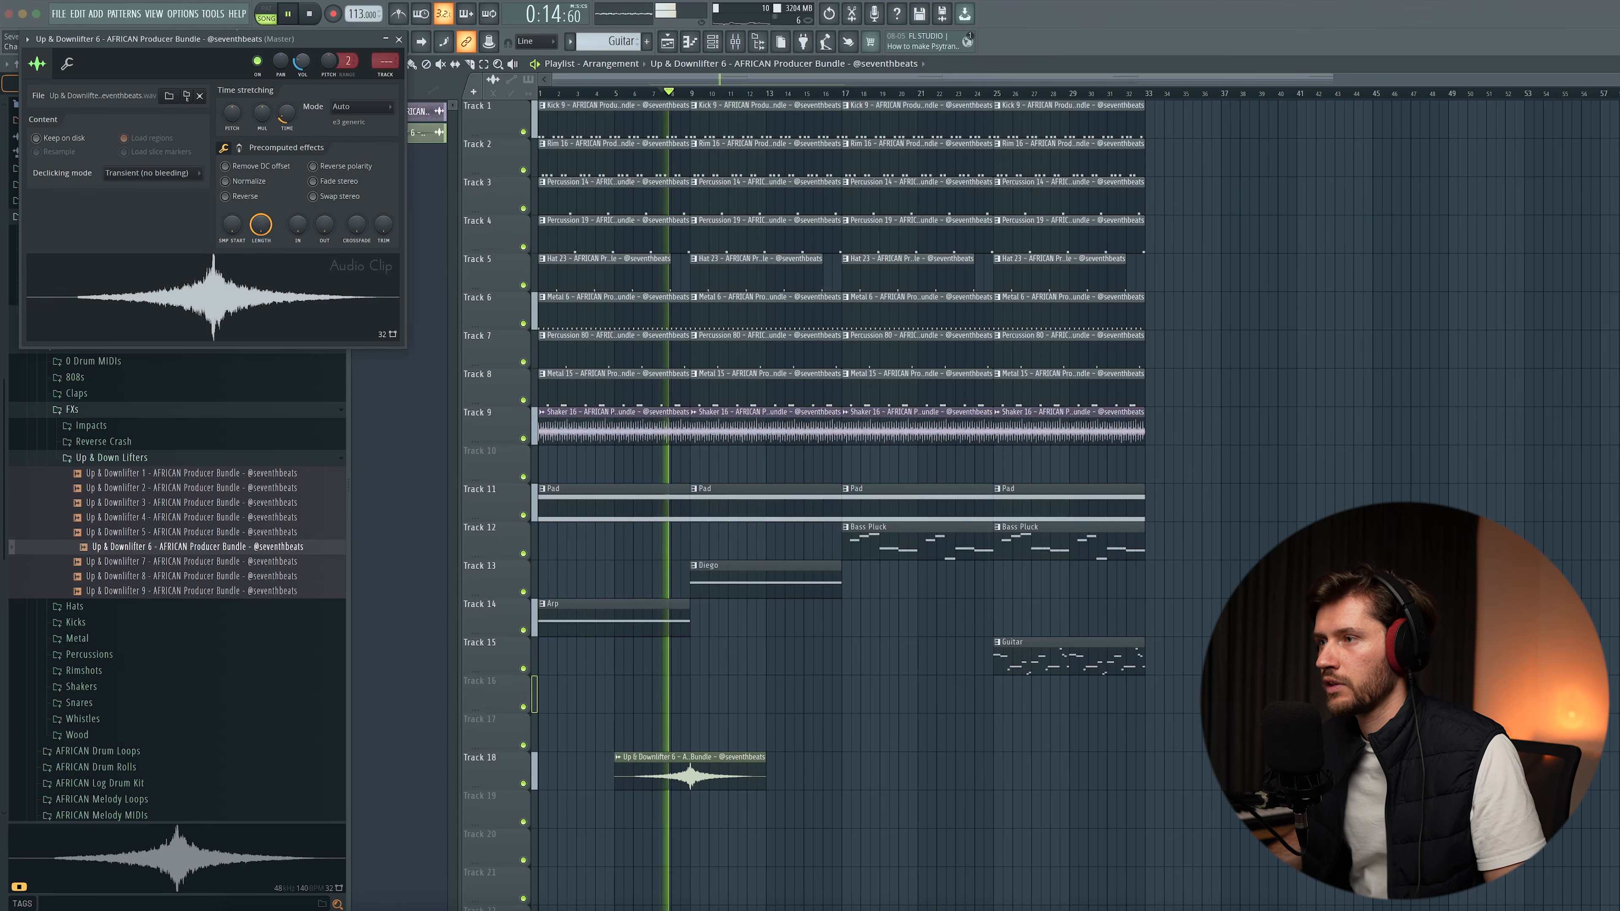
click(398, 40)
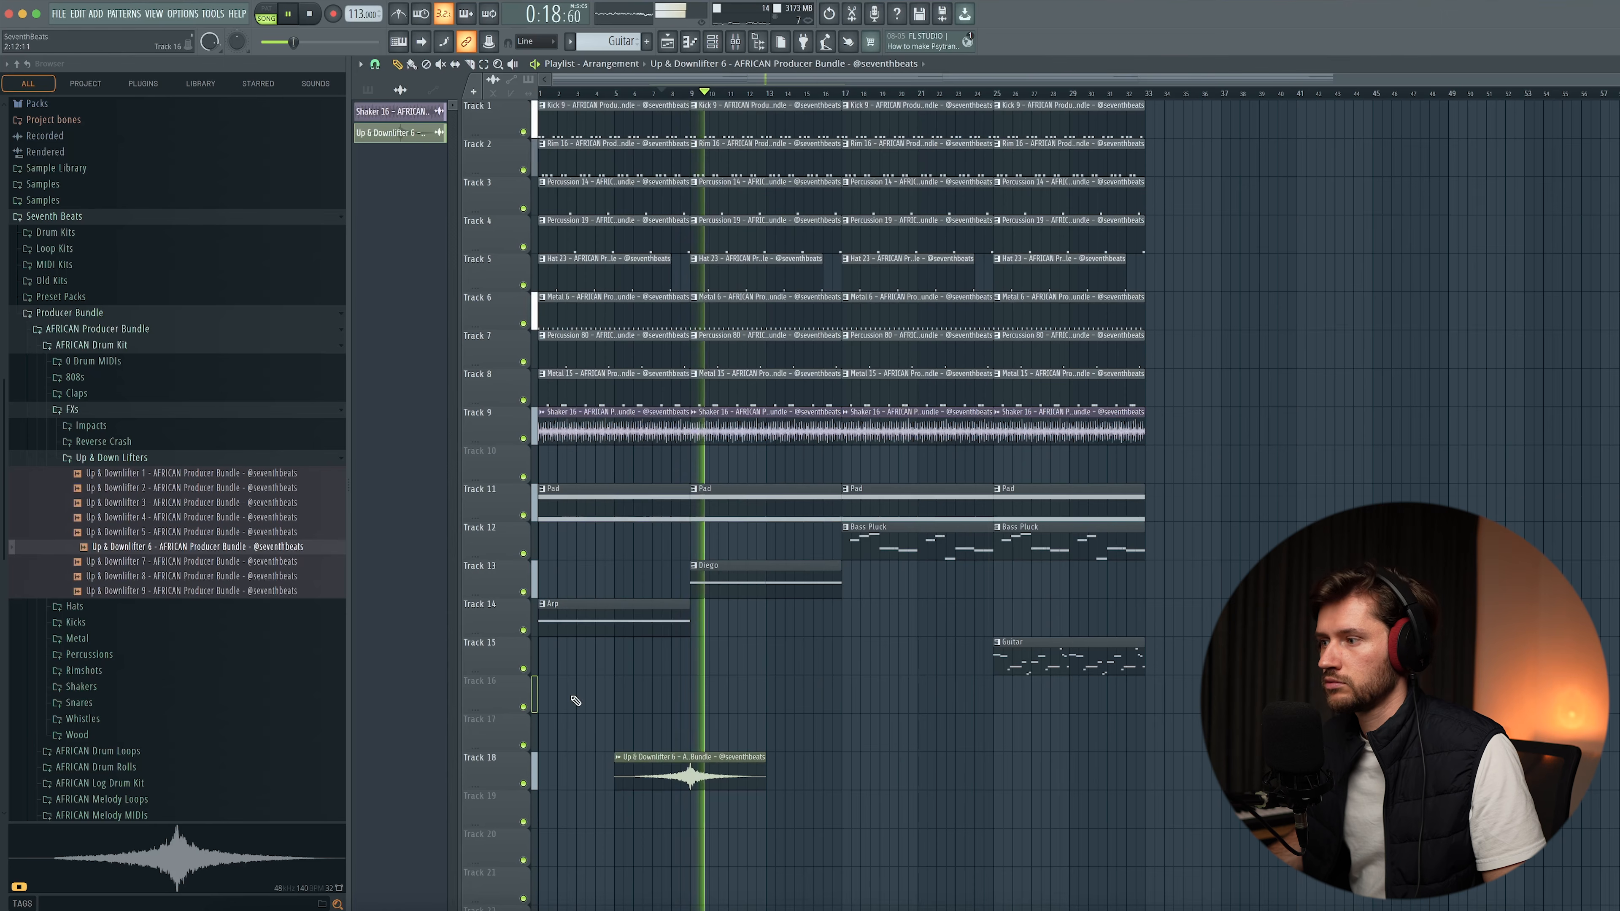
- Audition the Reverse Crash samples, place Reversed Crash 5 on Track 20 at bar 8 and check it with its clip settings during playback
click(111, 458)
click(103, 441)
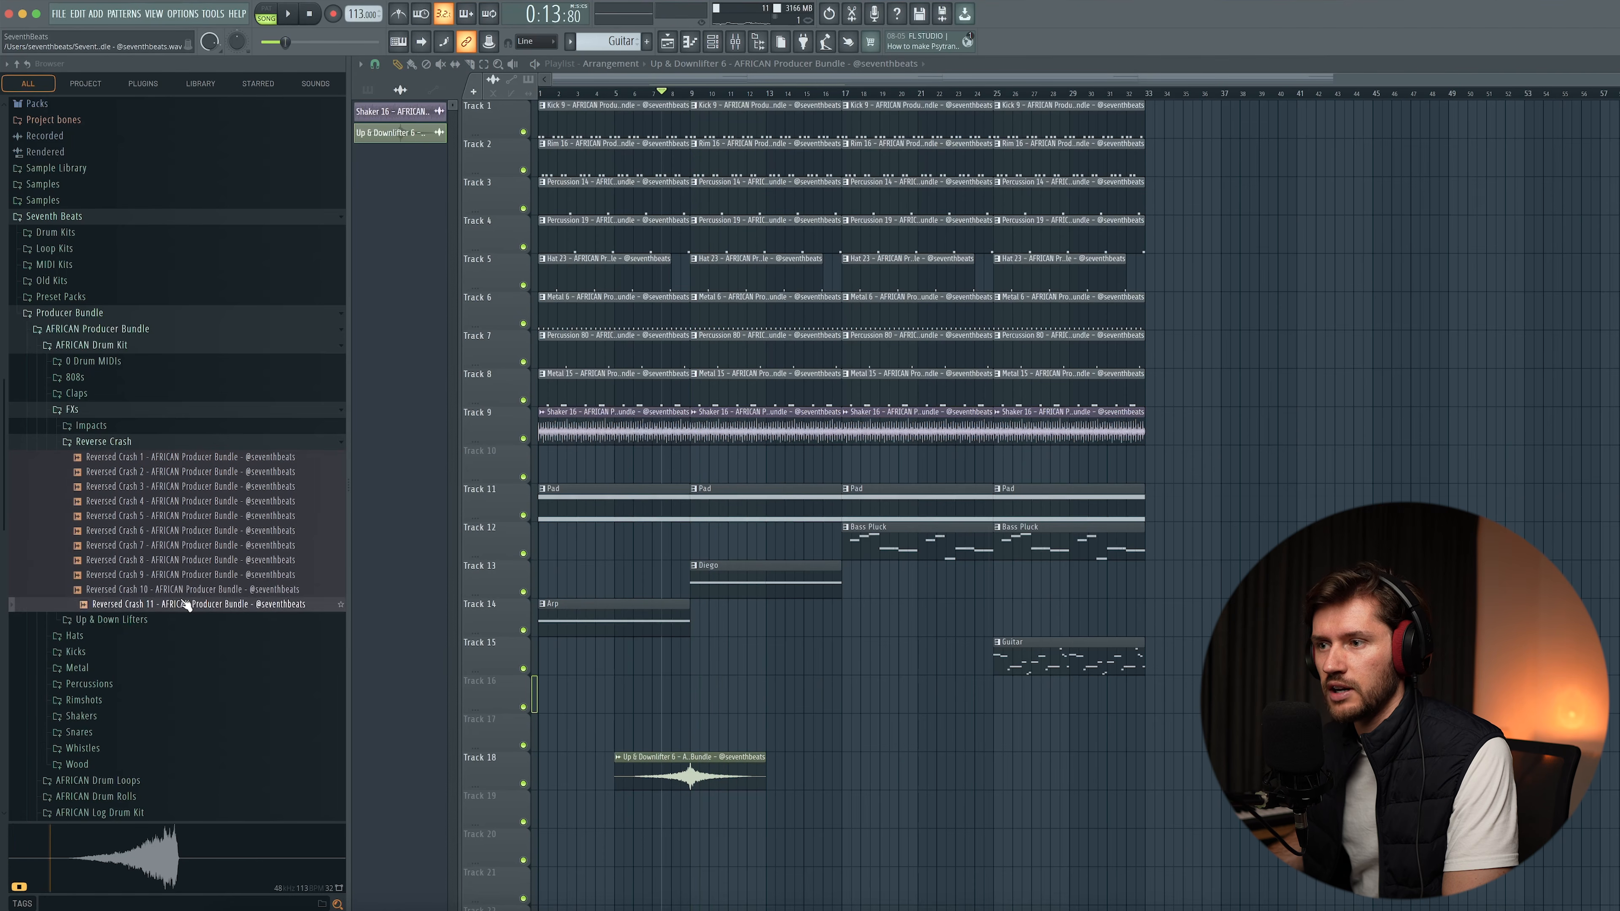
click(182, 590)
click(142, 498)
click(225, 518)
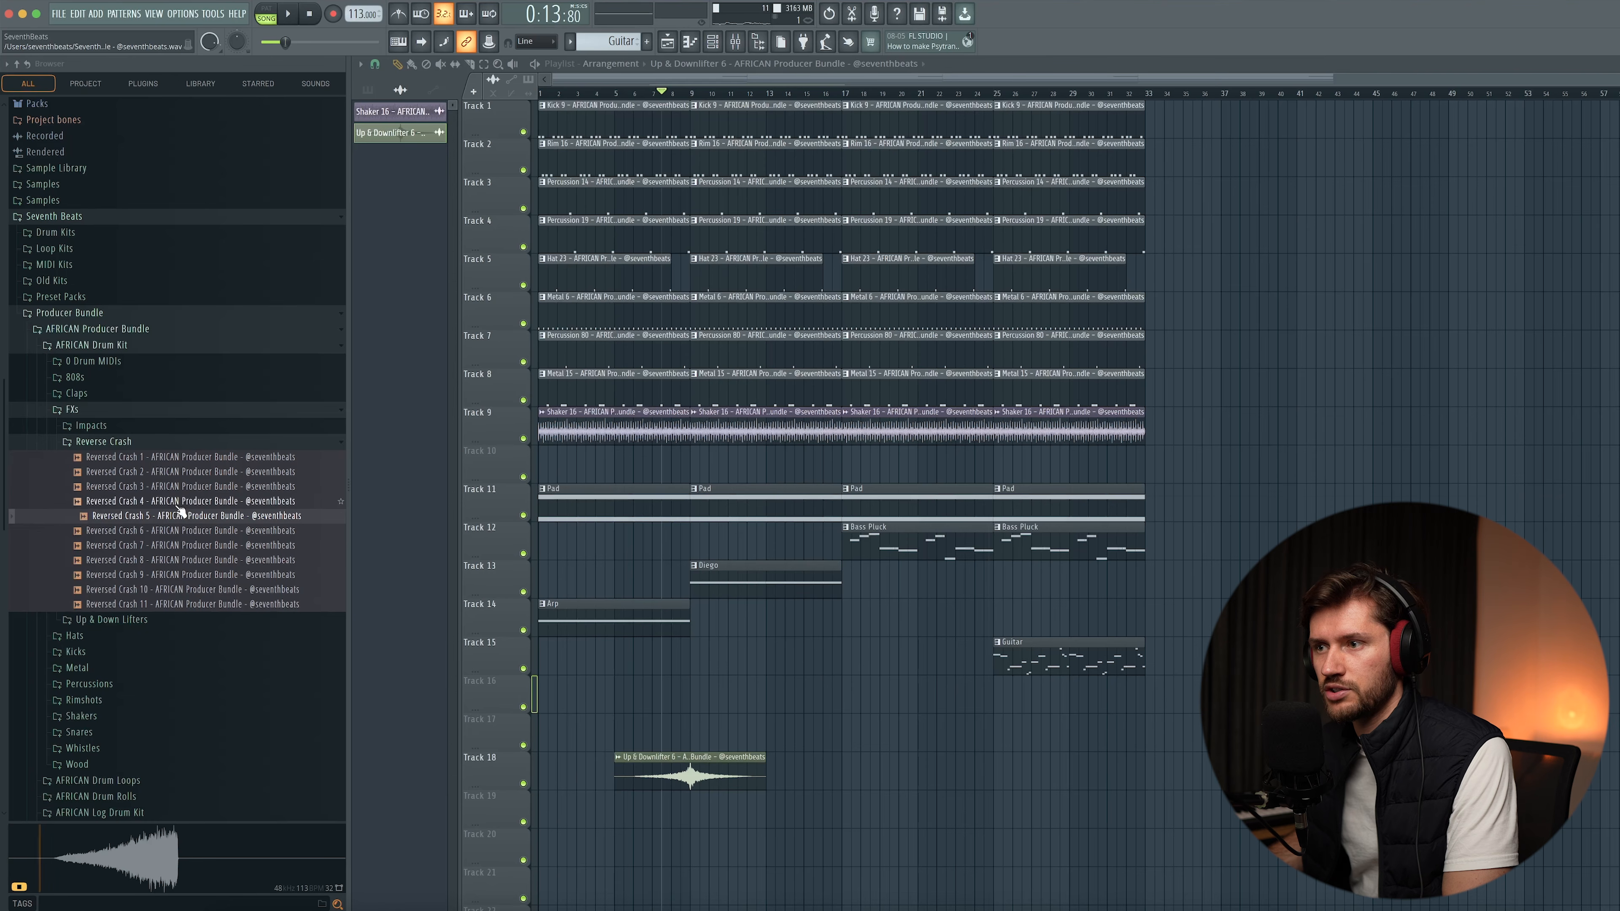
drag(634, 820, 636, 820)
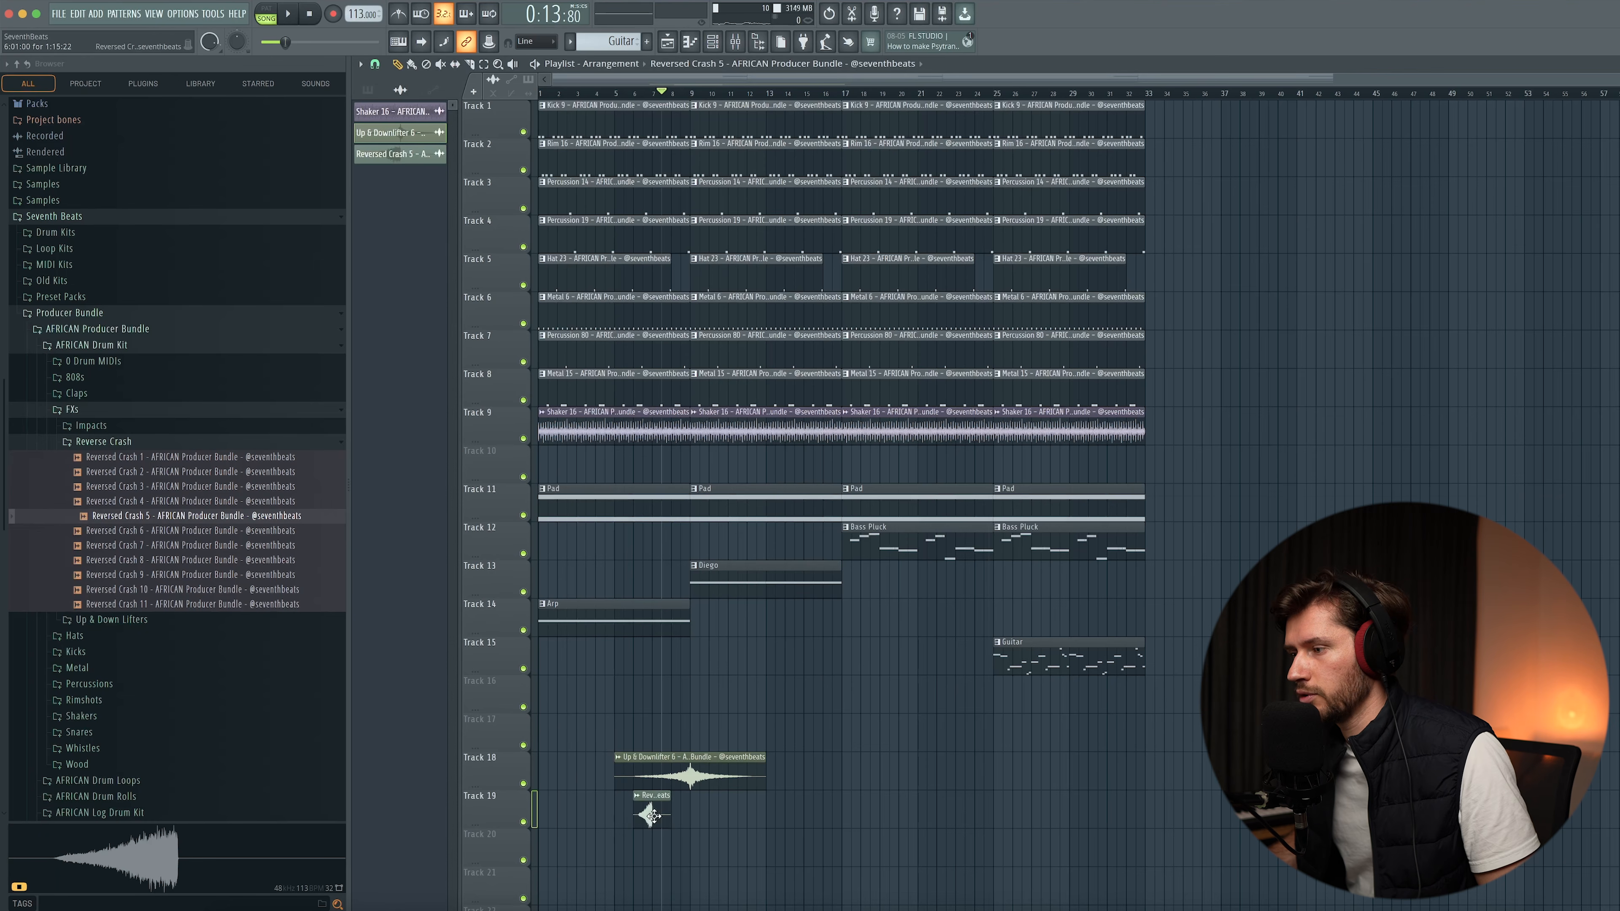
key(space)
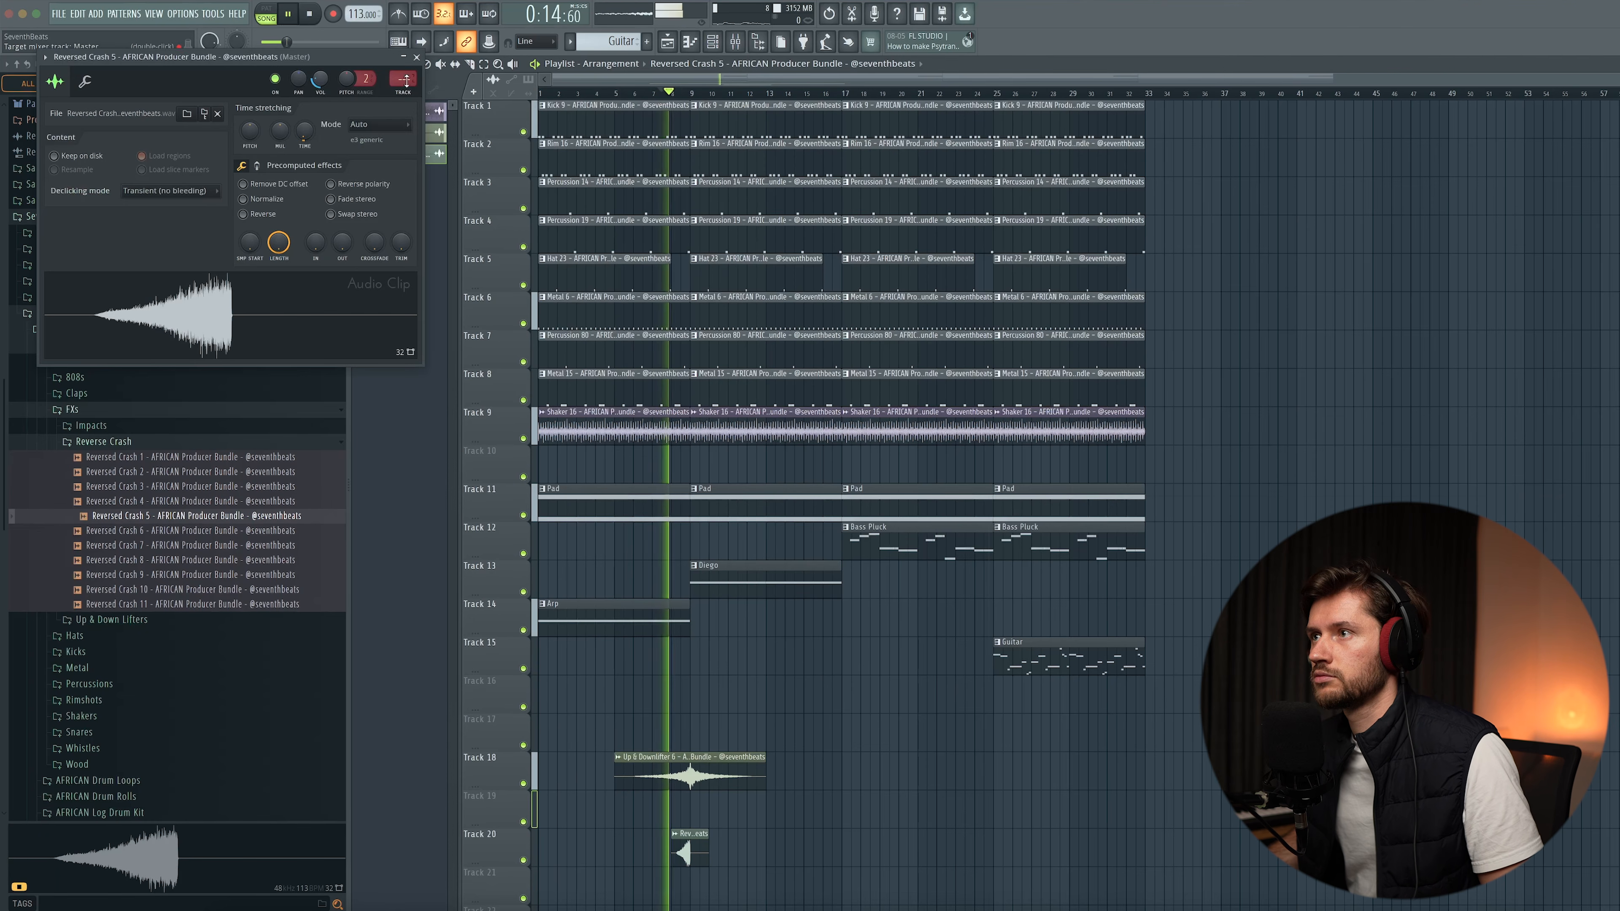
click(423, 56)
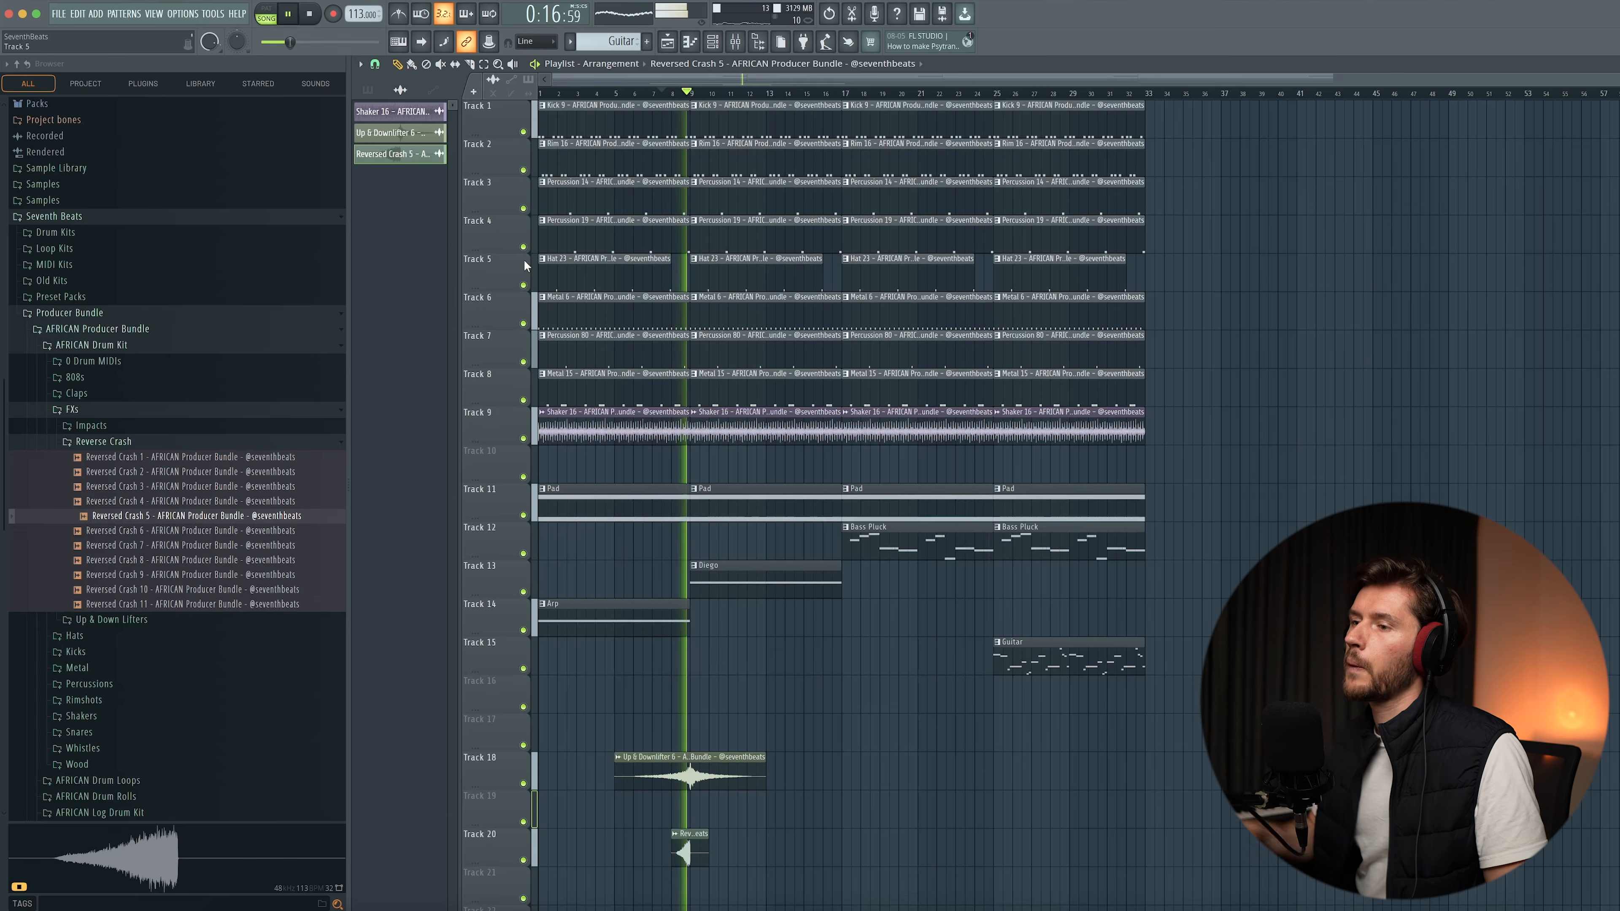
key(space)
- Add Up & Down Lifter 6 from the Impacts folder to Track 17 and reverse it so it leads into bar 9
click(163, 488)
click(224, 517)
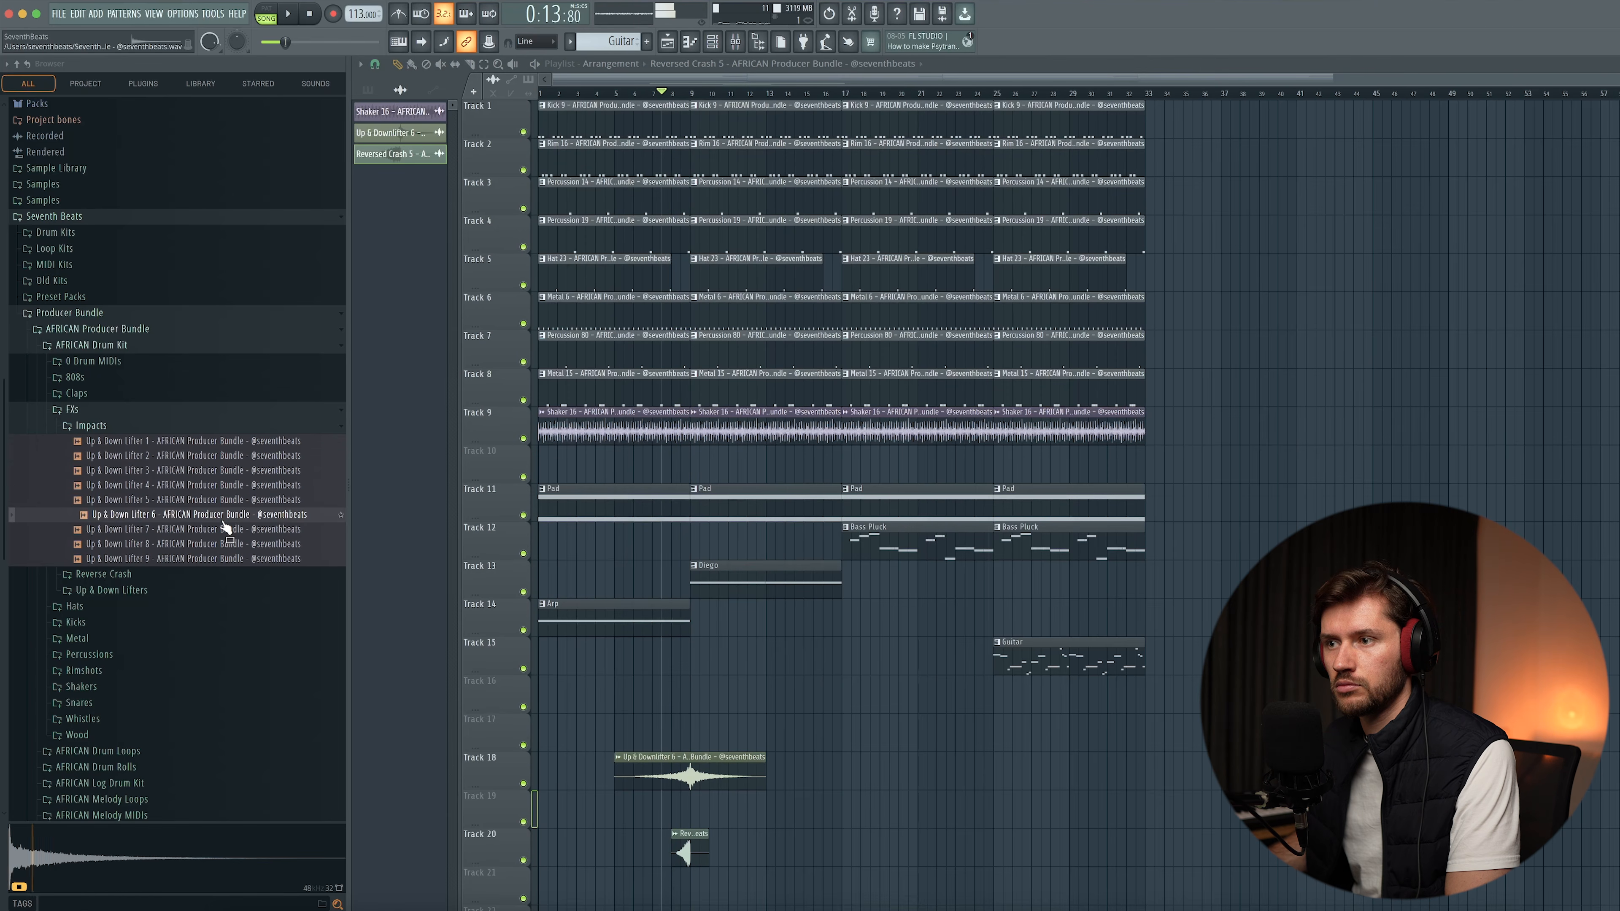
drag(681, 717, 698, 735)
double_click(675, 736)
click(280, 234)
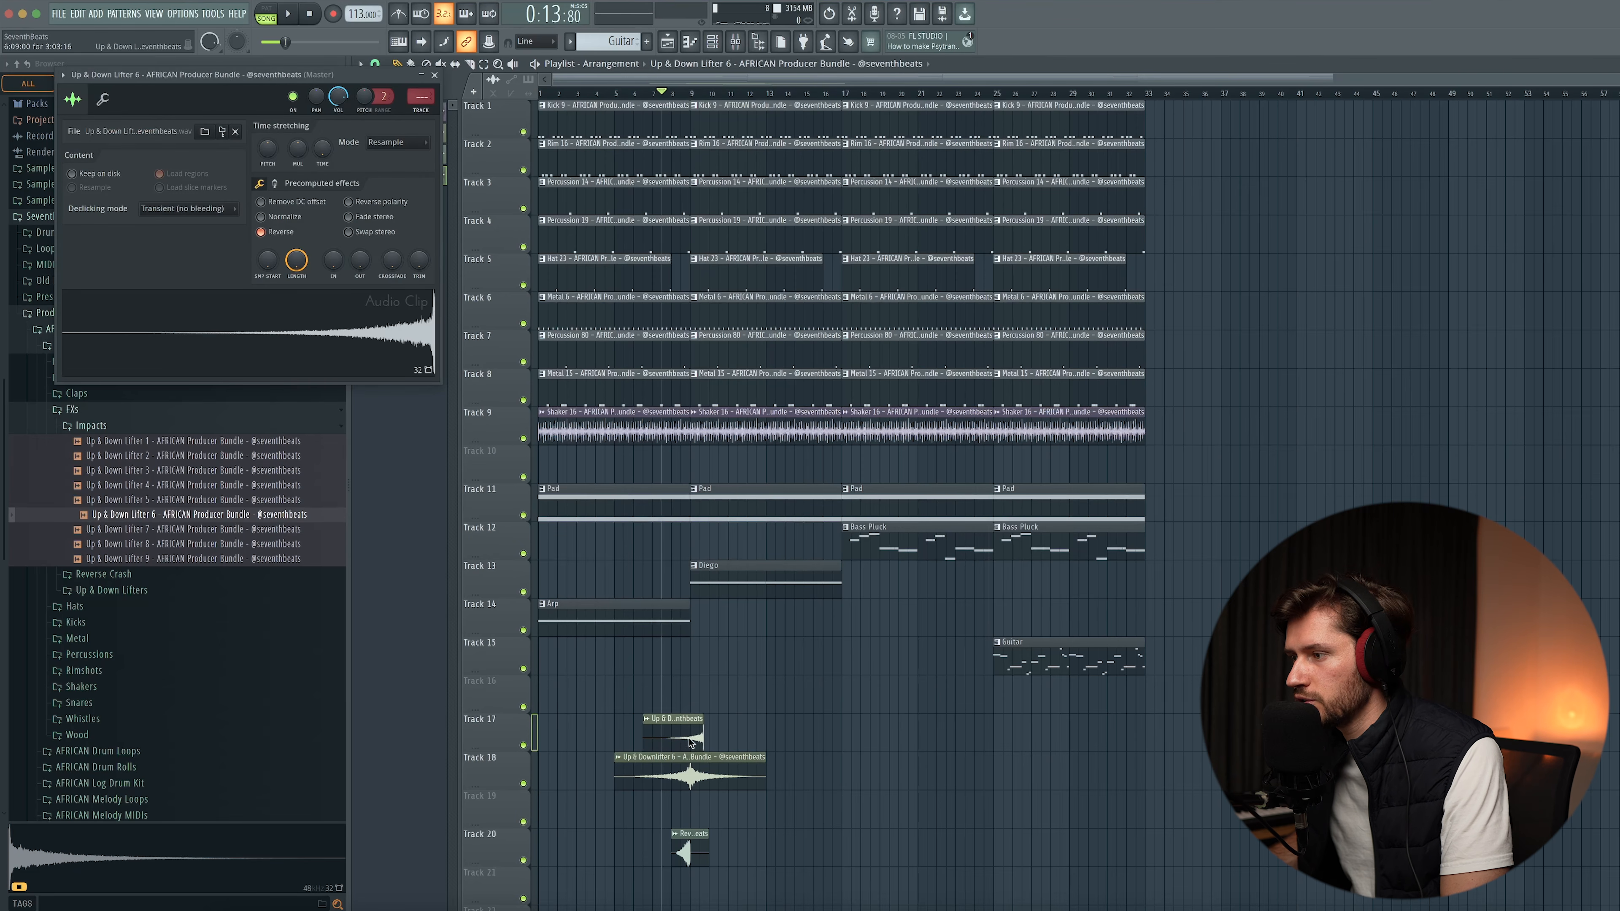
click(434, 77)
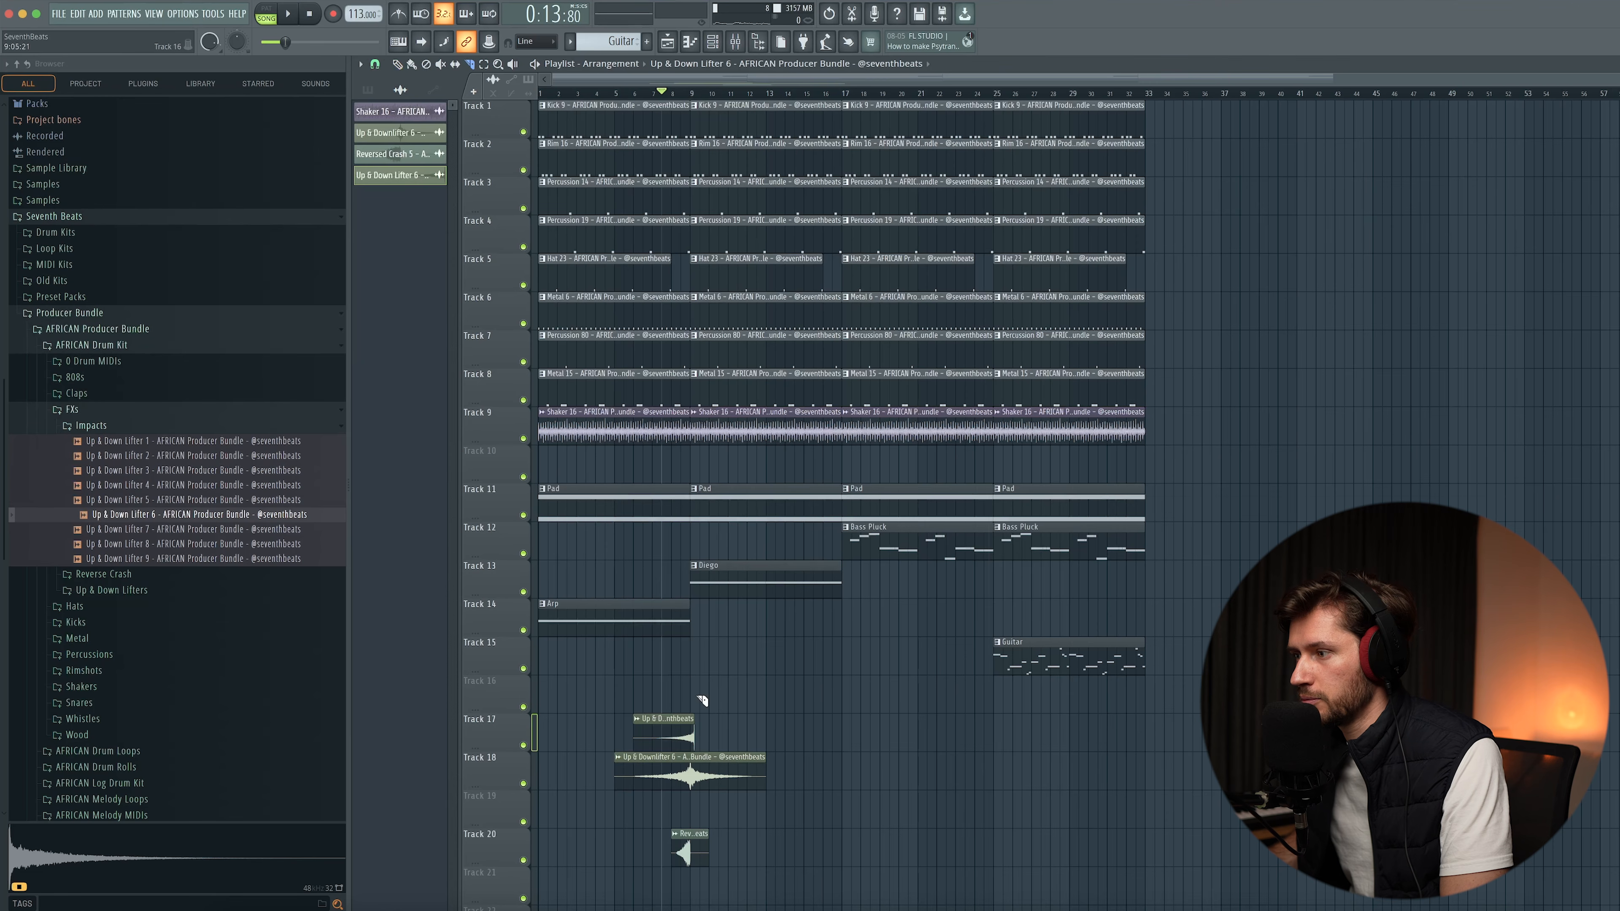
- Move the reversed impact to end at bar 17 and place a trimmed downlifter copy starting there on Track 18
drag(676, 740, 862, 778)
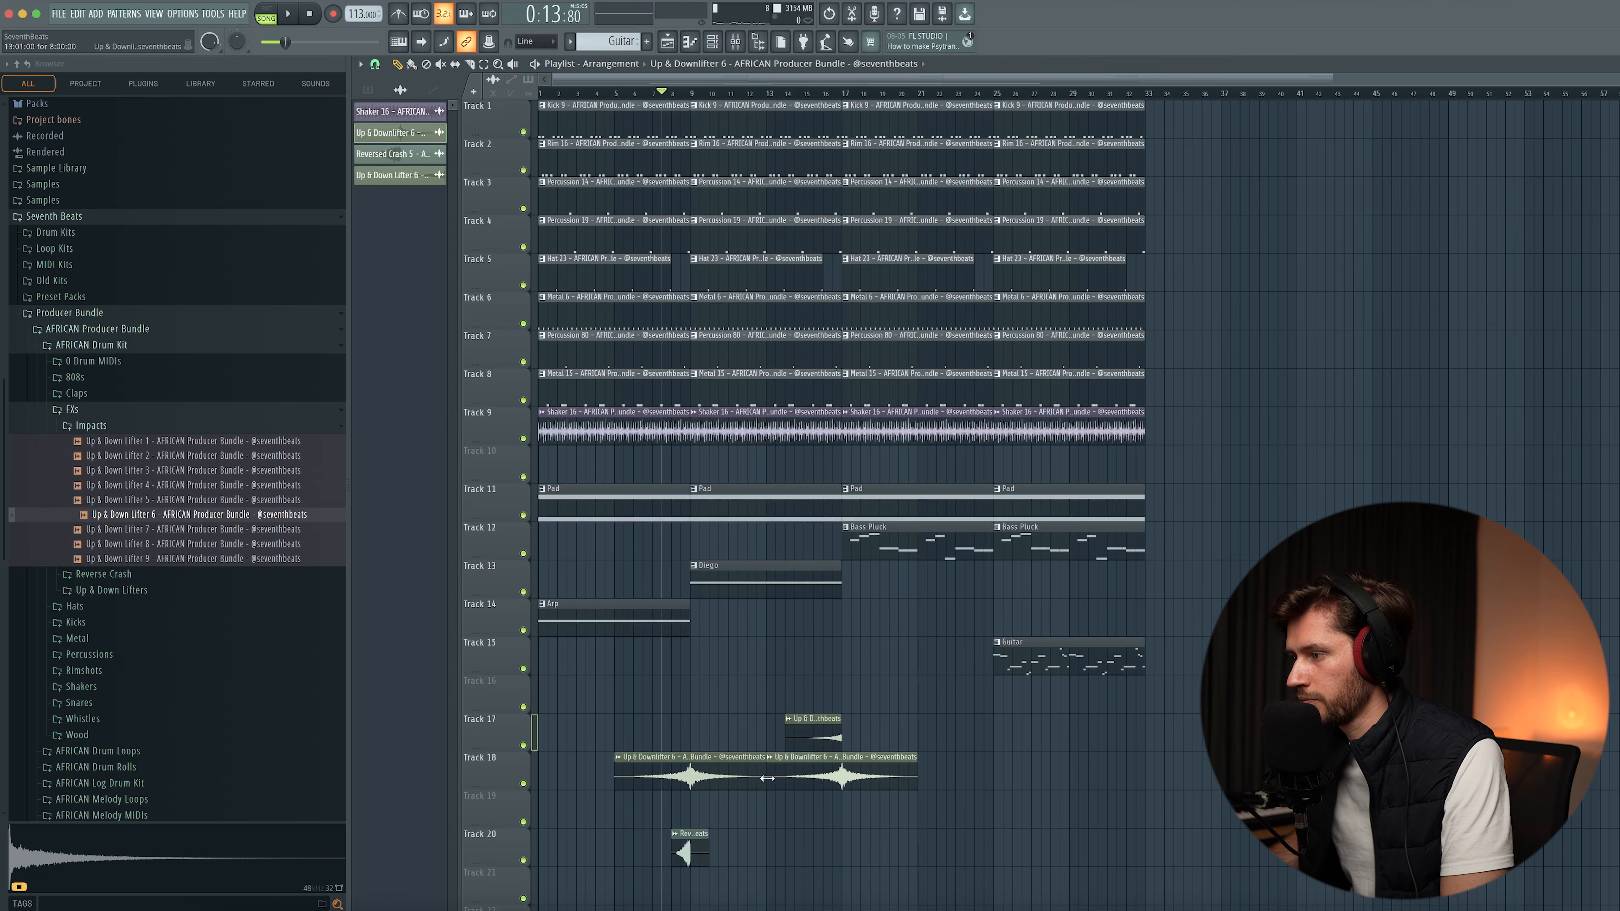
click(802, 93)
key(space)
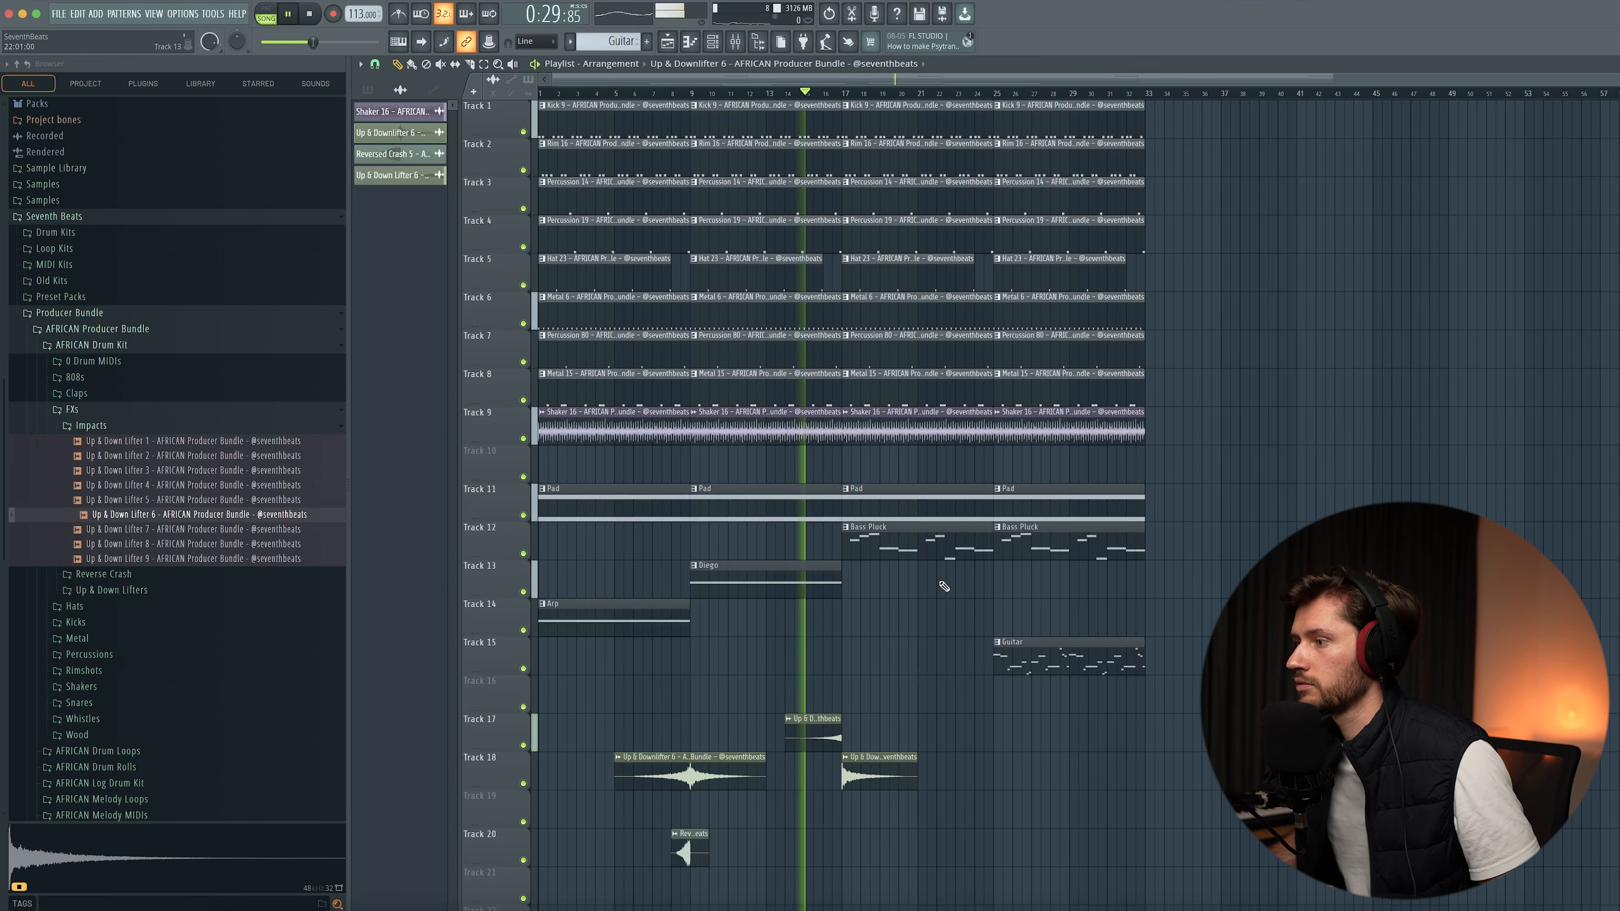
- Adjust the reversed impact's clip volume while listening through the transition into bar 17
double_click(829, 738)
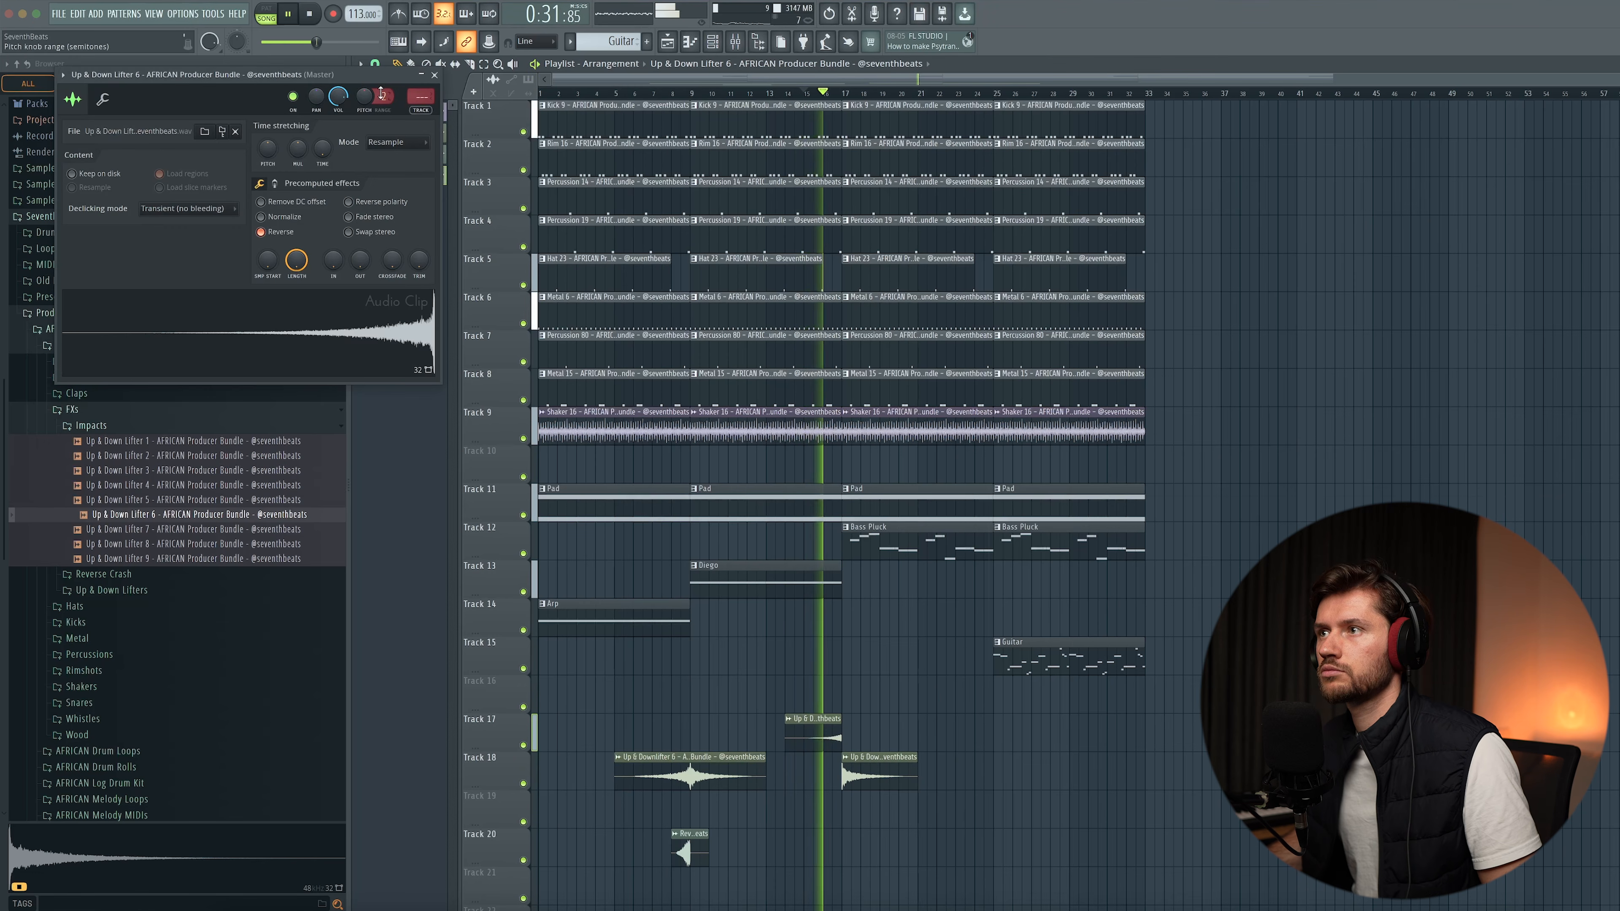
drag(336, 96, 337, 88)
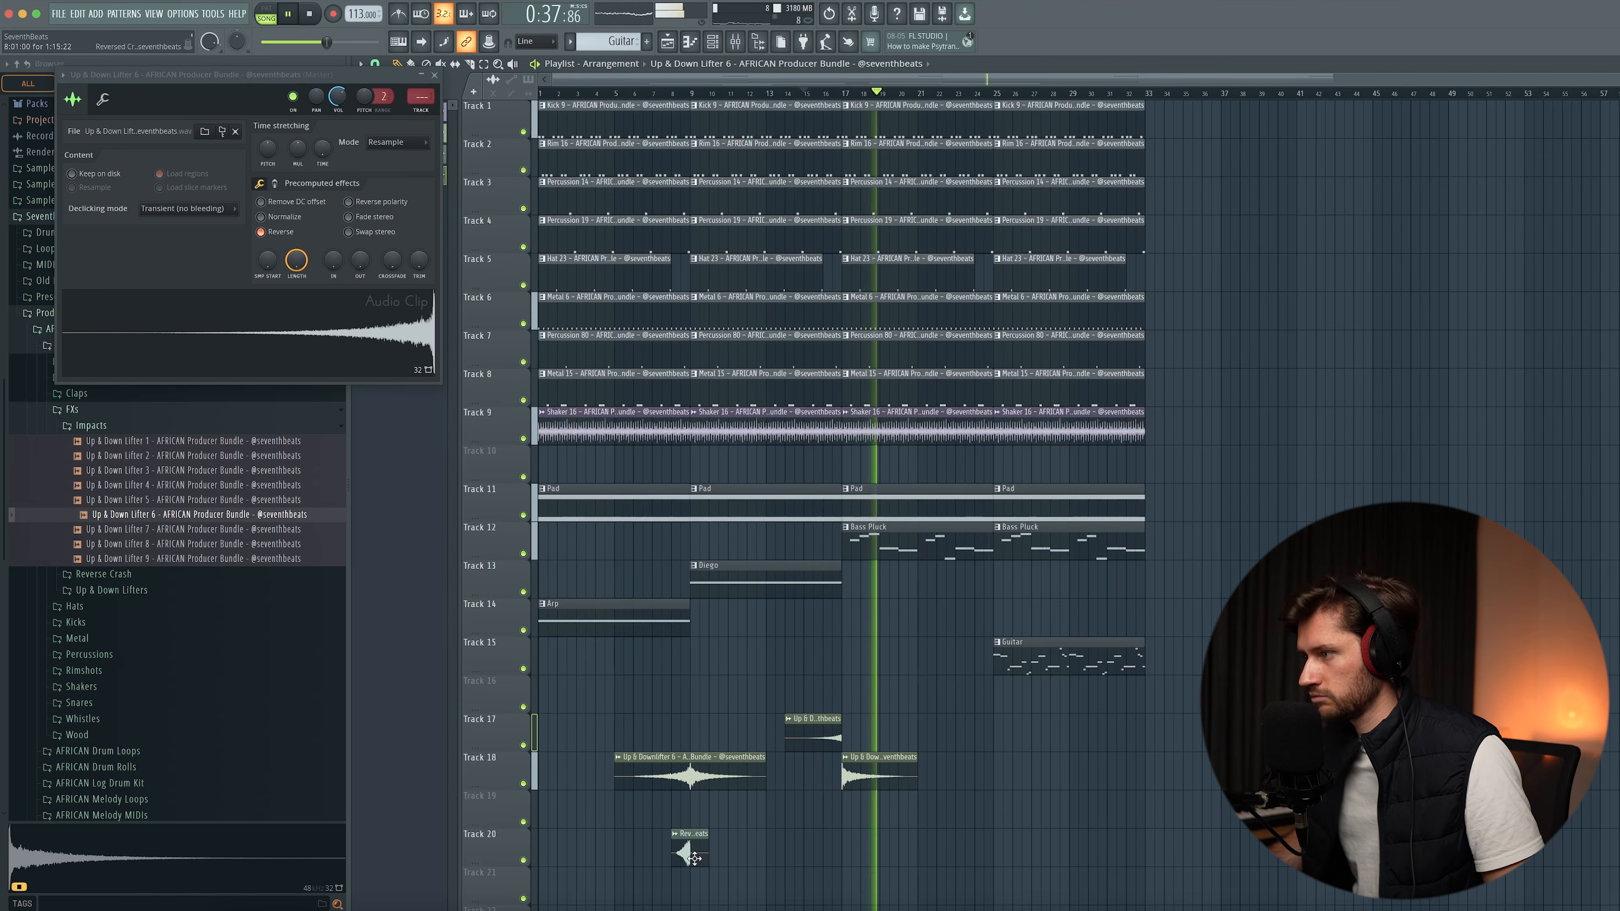
click(436, 76)
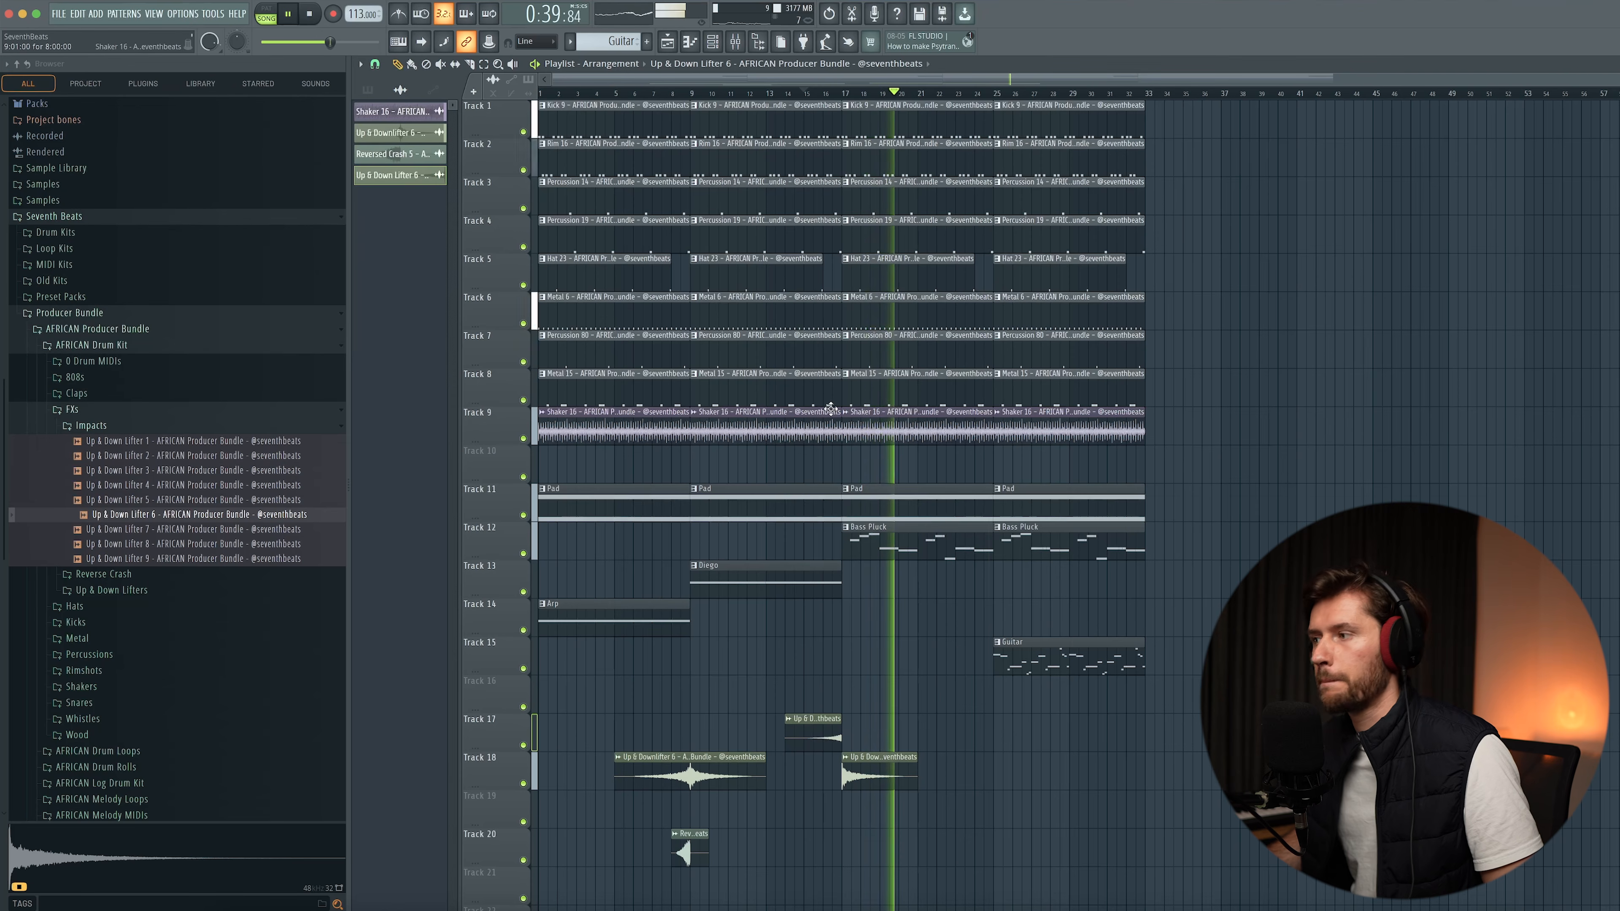
key(space)
- Duplicate all drum clips of bars 17 to 32 on Tracks 1 to 9 twice, extending the drums through bar 64
drag(1198, 427, 858, 122)
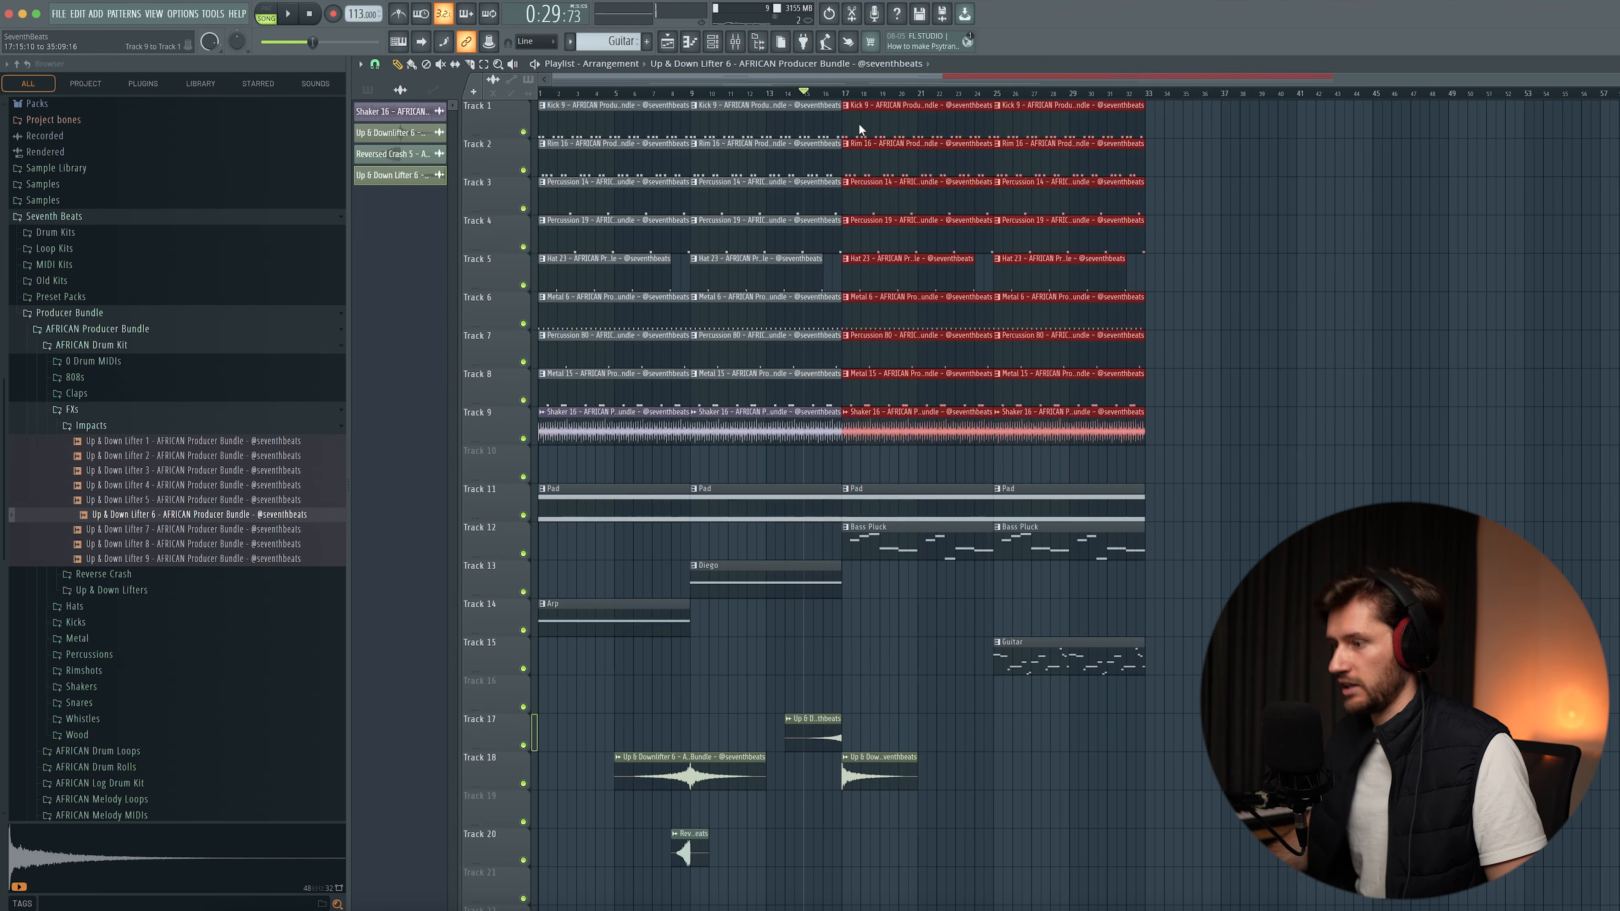
key(ctrl+b)
key(ctrl+b)
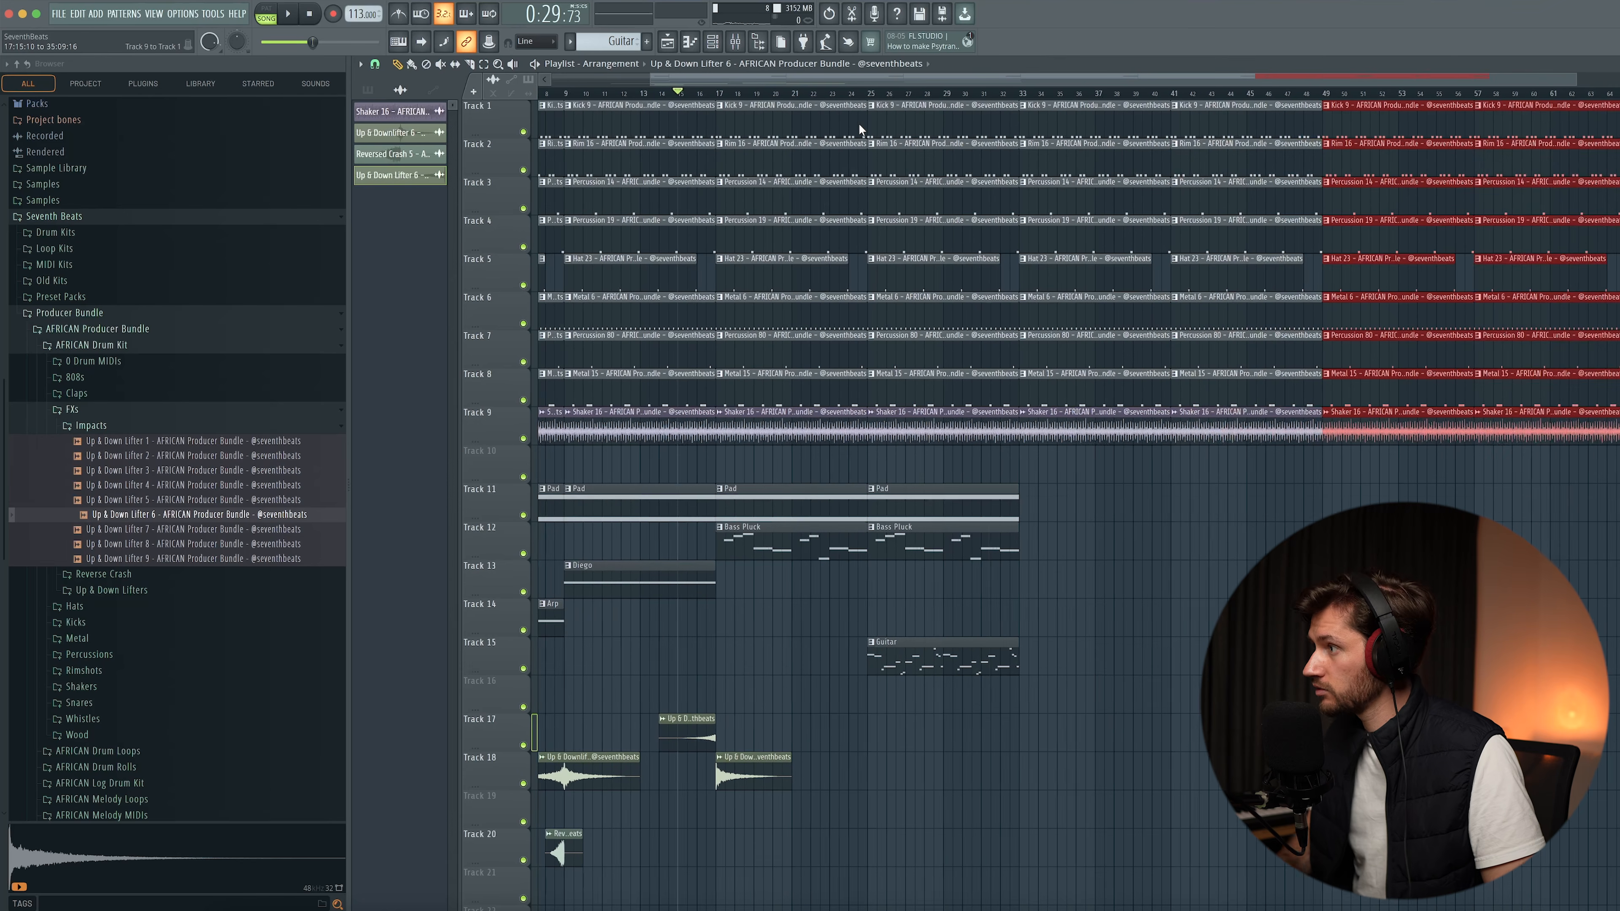
ctrl+click(1234, 484)
- Listen to the arrangement's transition into the drum section at bar 33
scroll(1179, 488, right, 1)
click(1148, 94)
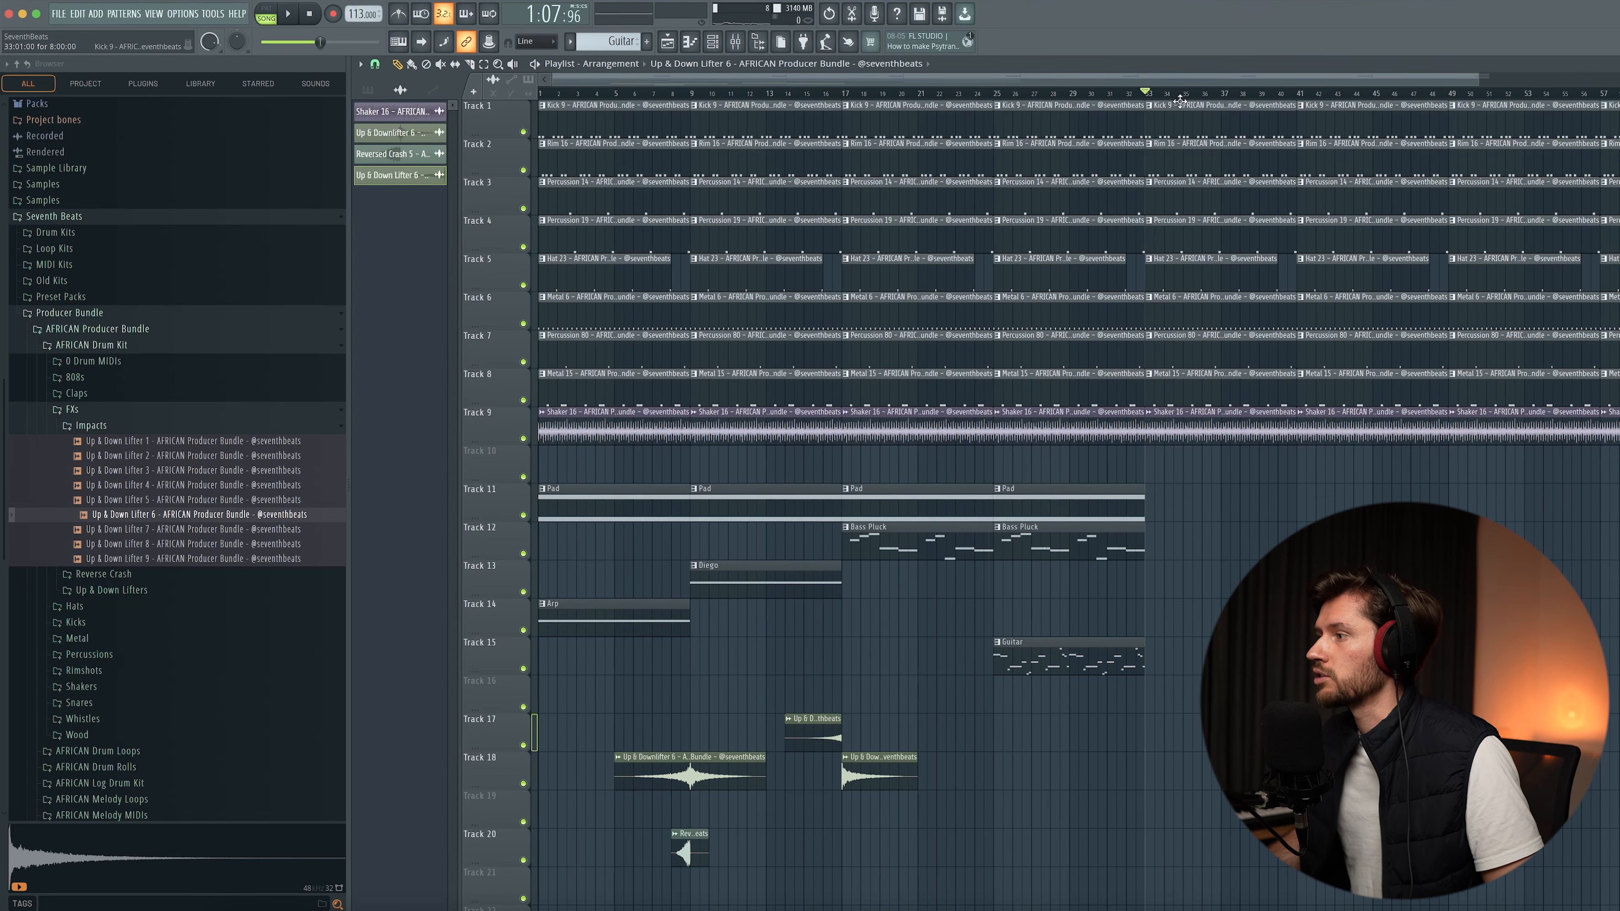
drag(1072, 81, 1374, 82)
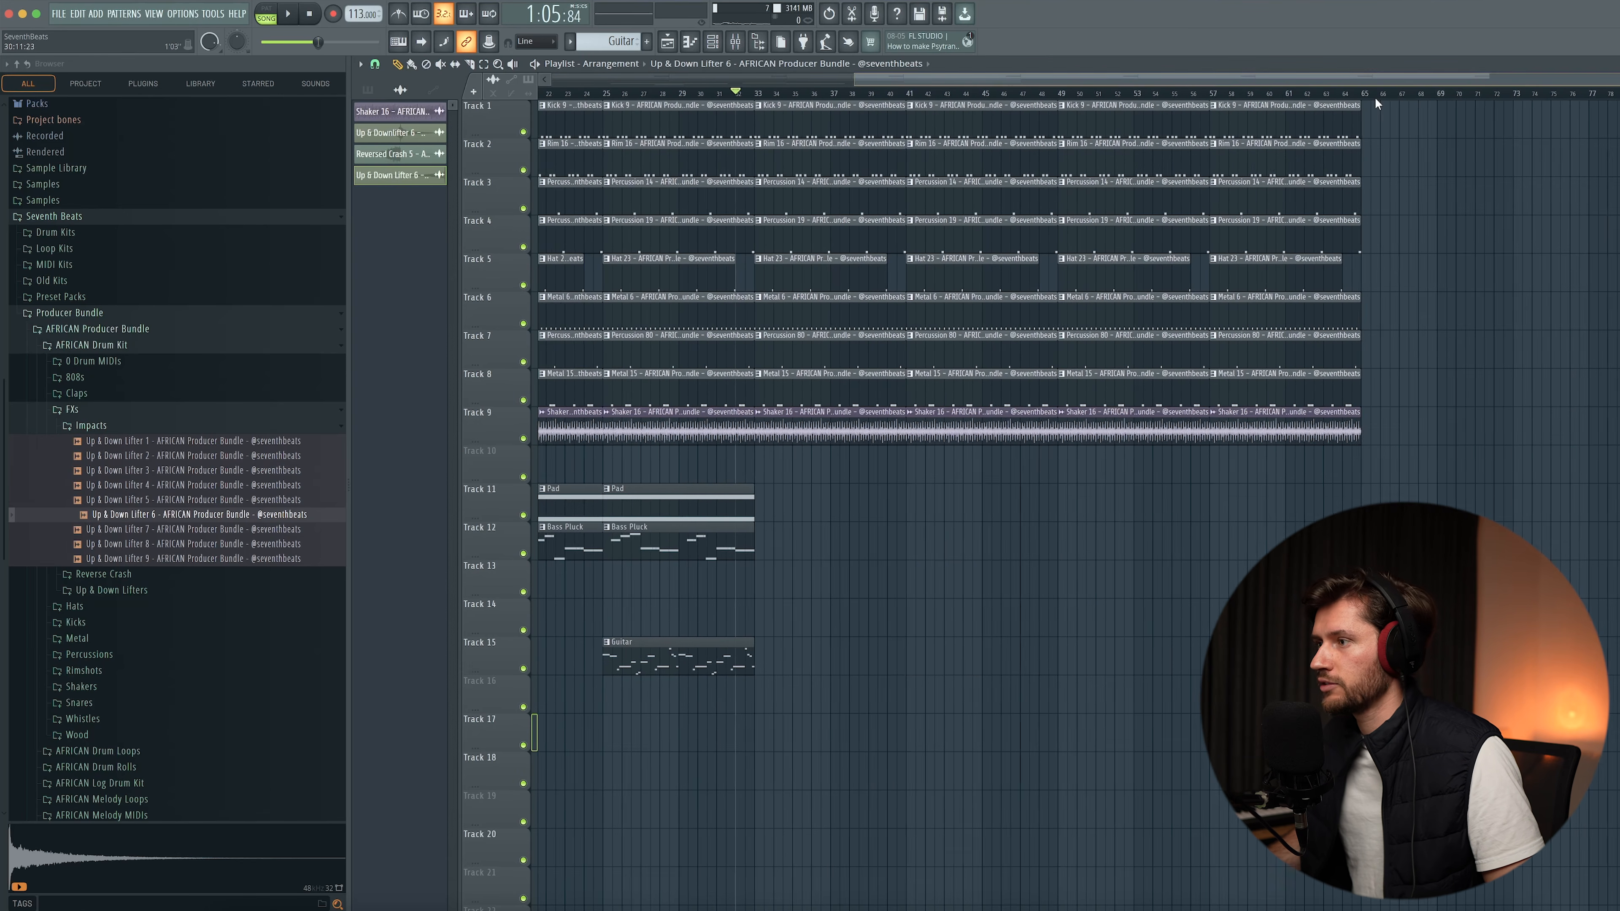
key(space)
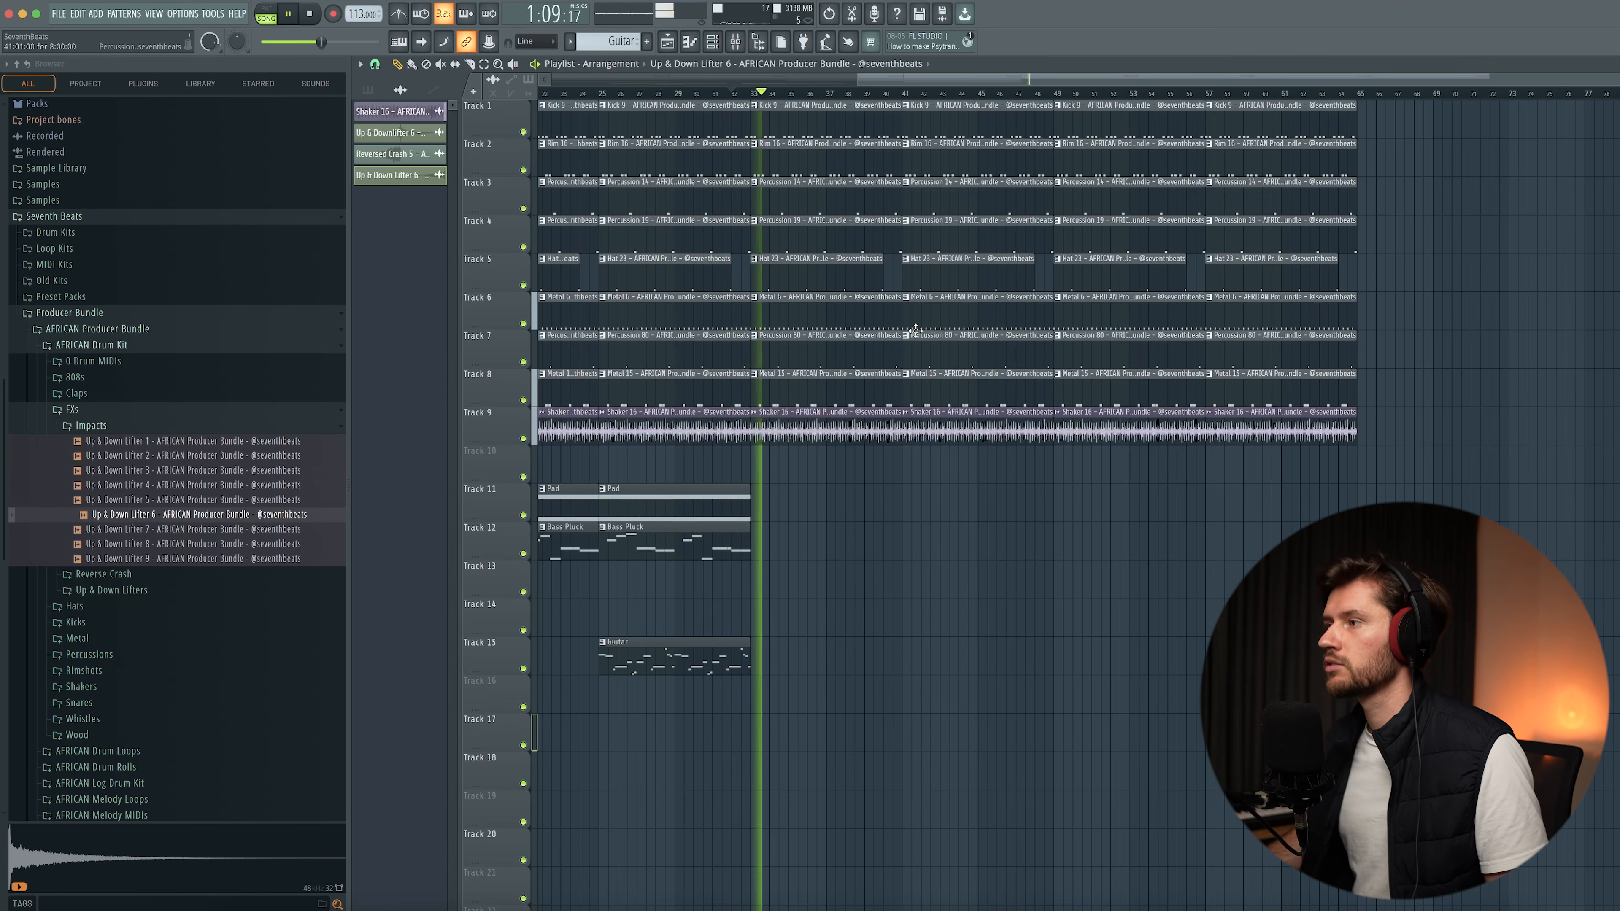
key(space)
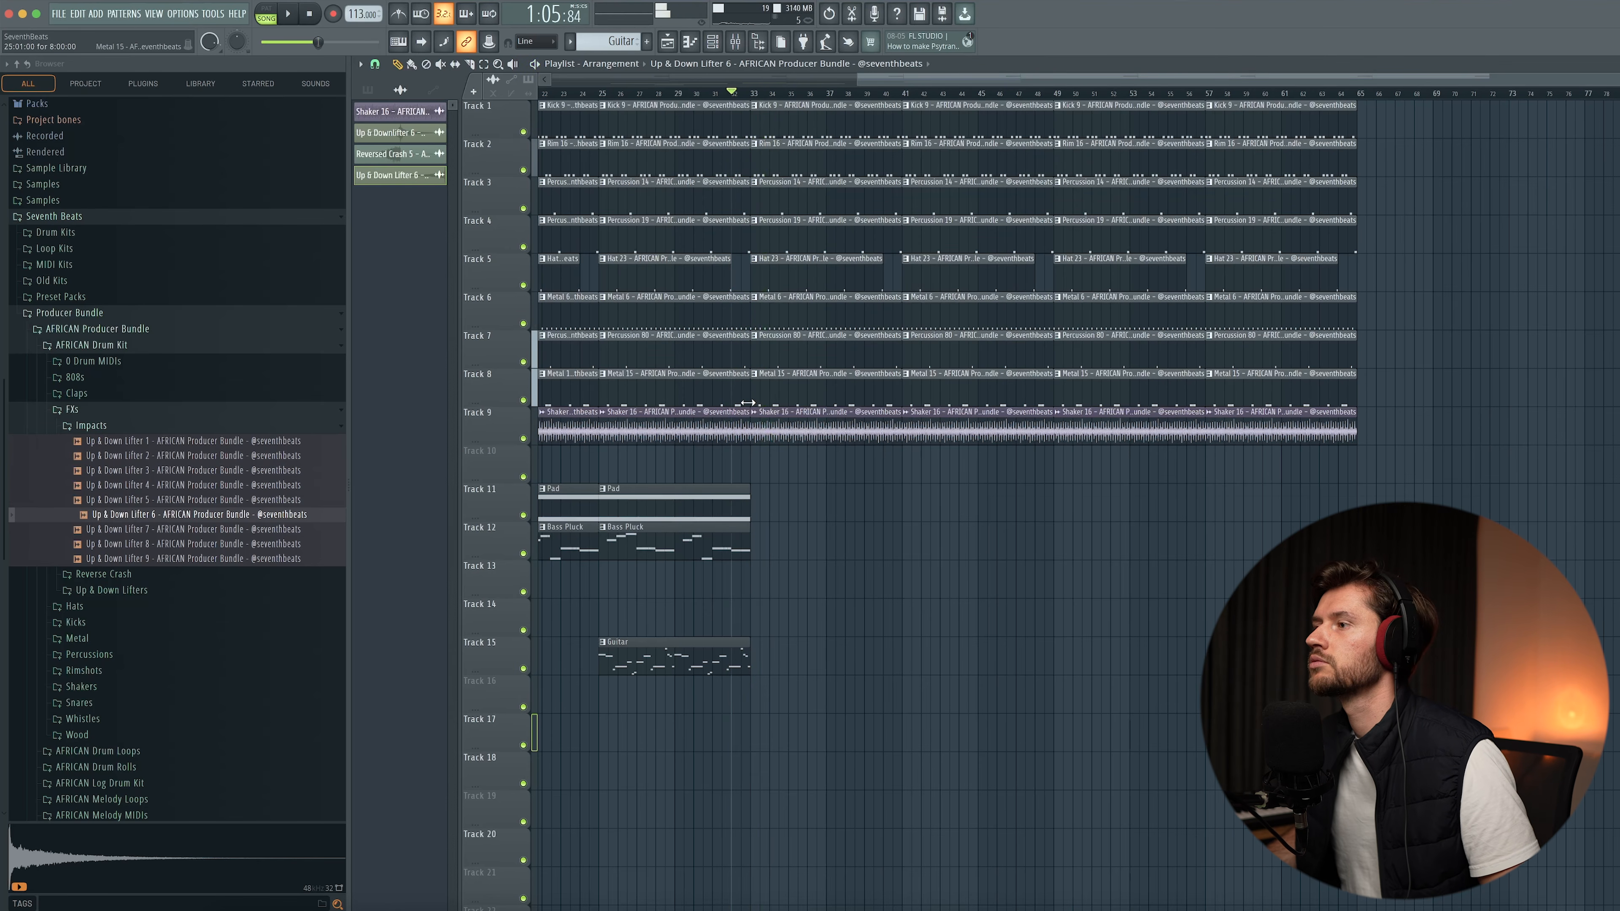
- Delete the Metal 15 clips on Track 8 at bars 1, 9 and 33
scroll(748, 399, left, 10)
right_click(649, 395)
right_click(748, 388)
right_click(1213, 392)
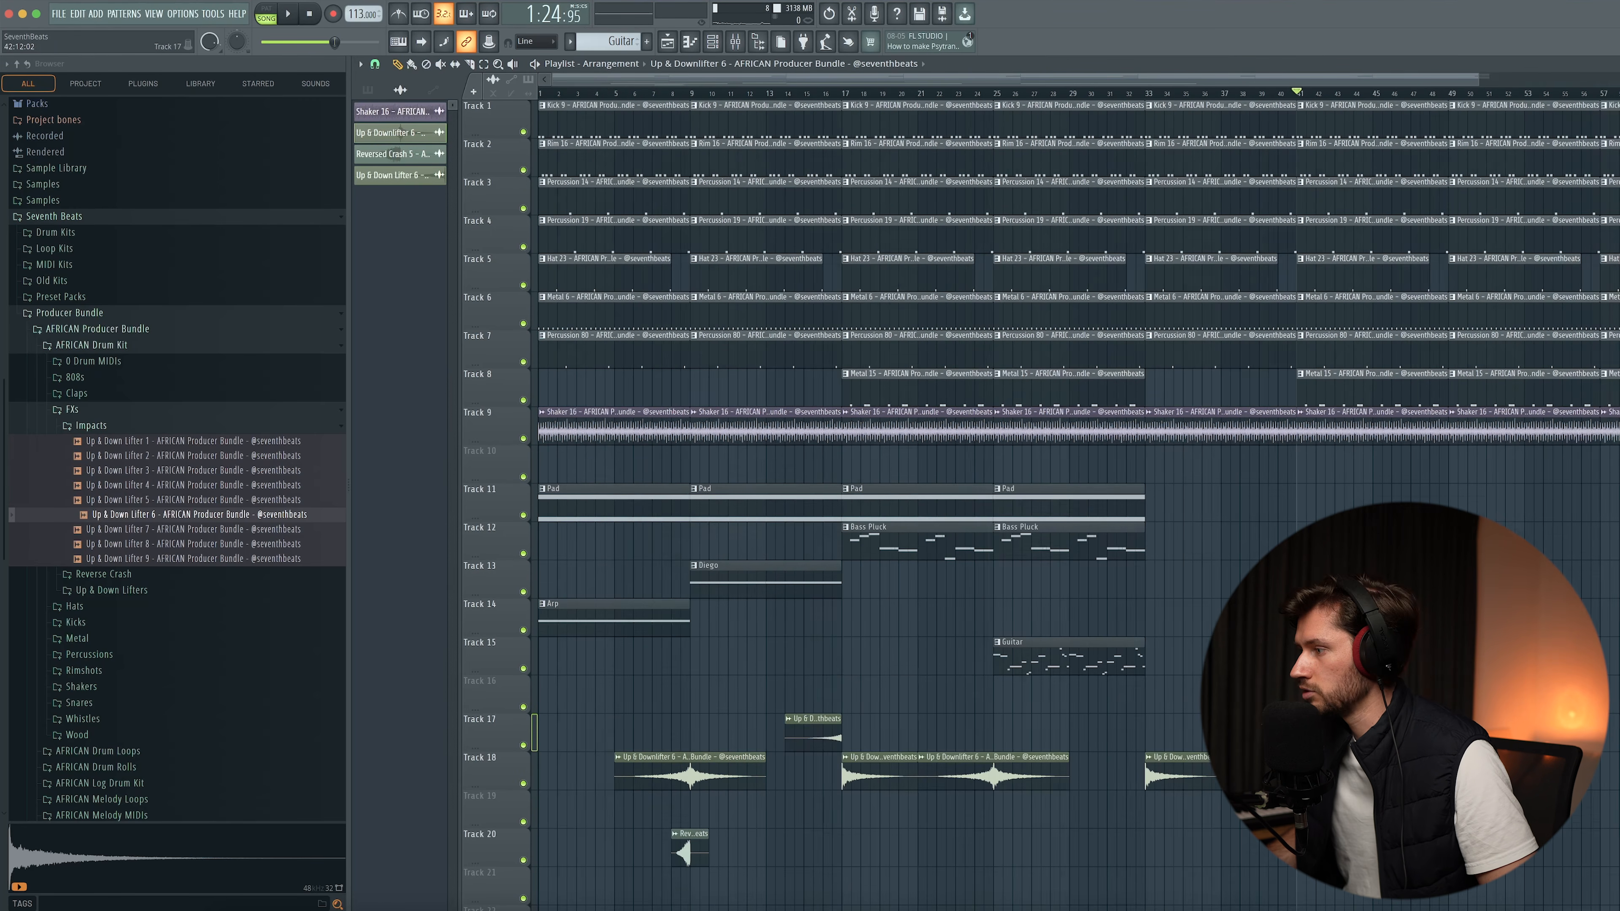
- Copy the Track 17 lifter so it ends at bar 33, and place a Diego clip on Track 13 at bar 33
scroll(795, 731, right, 2)
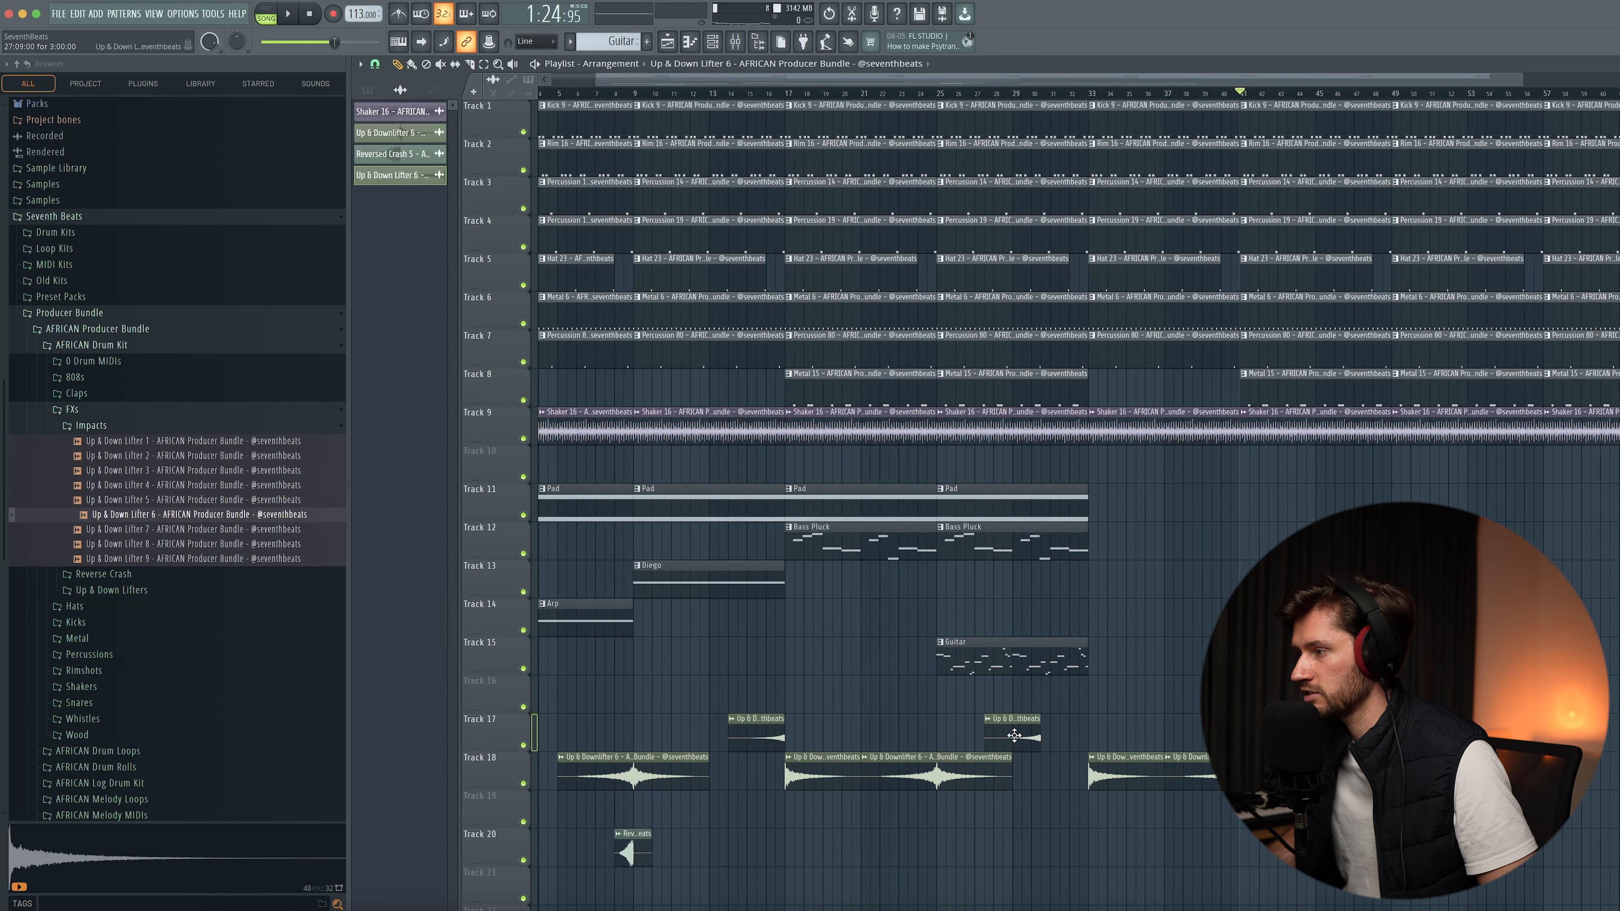
drag(1056, 742, 1066, 742)
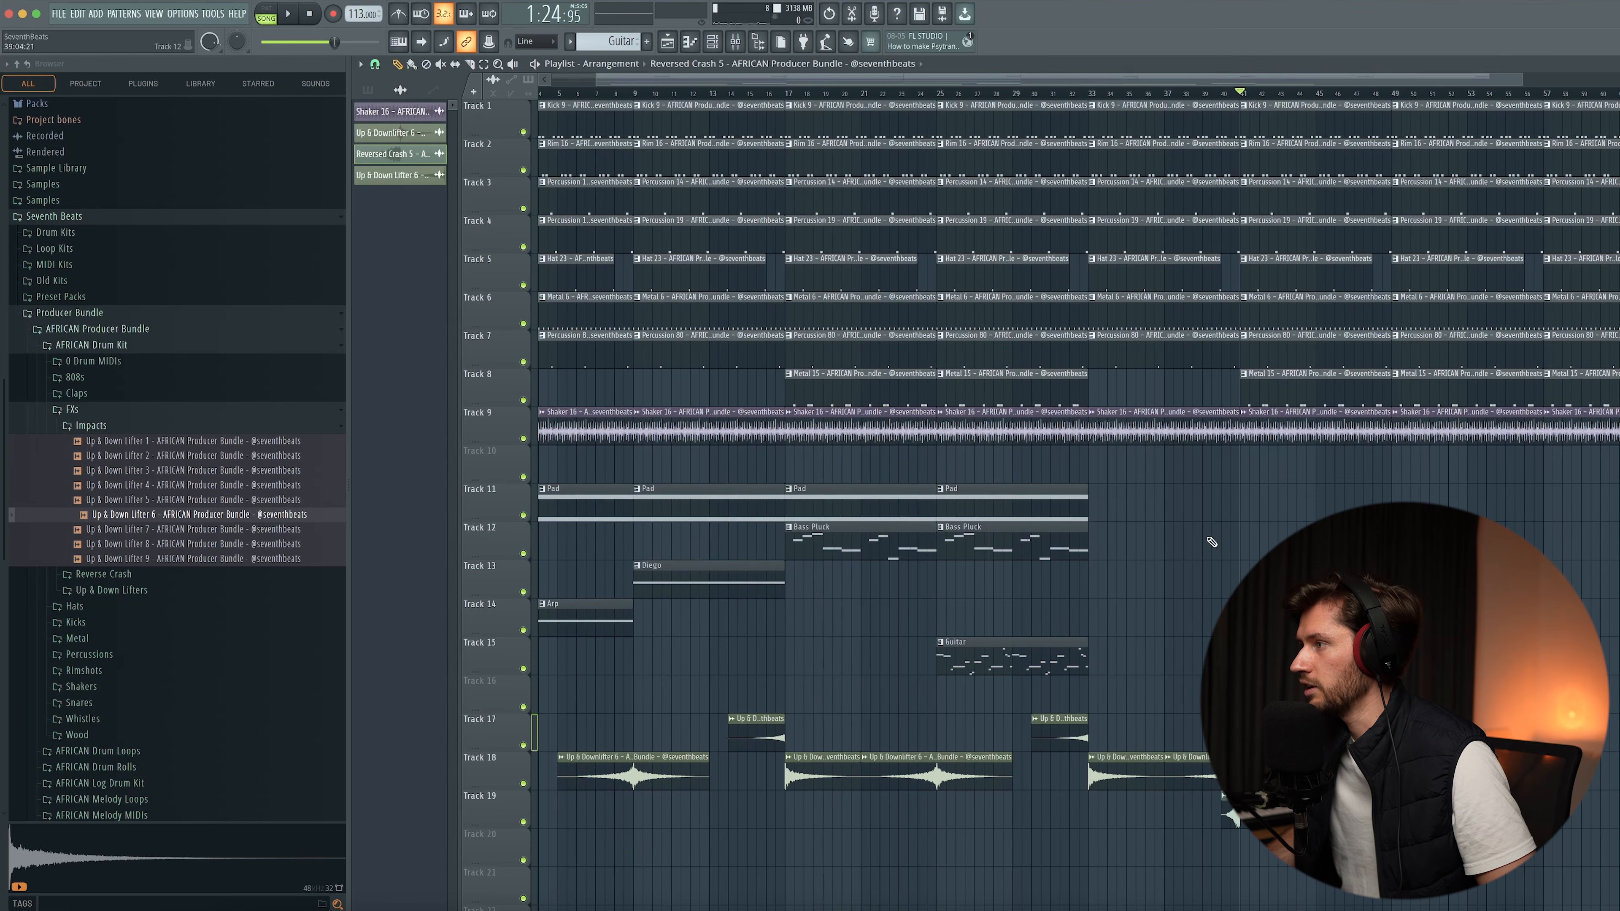
click(683, 581)
click(1089, 578)
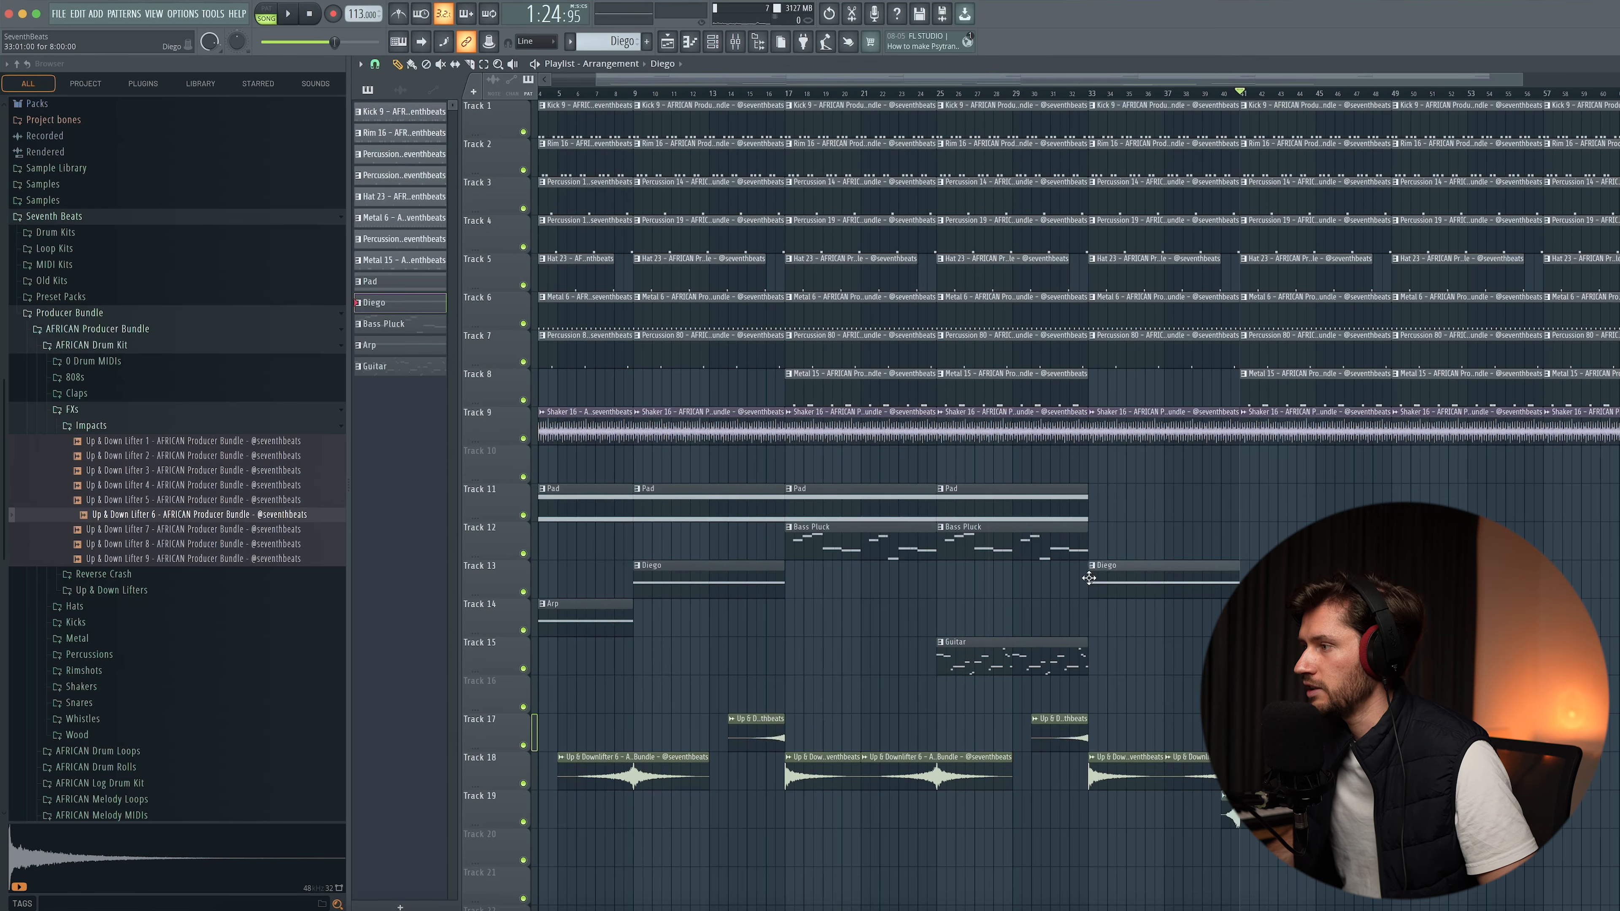
key(space)
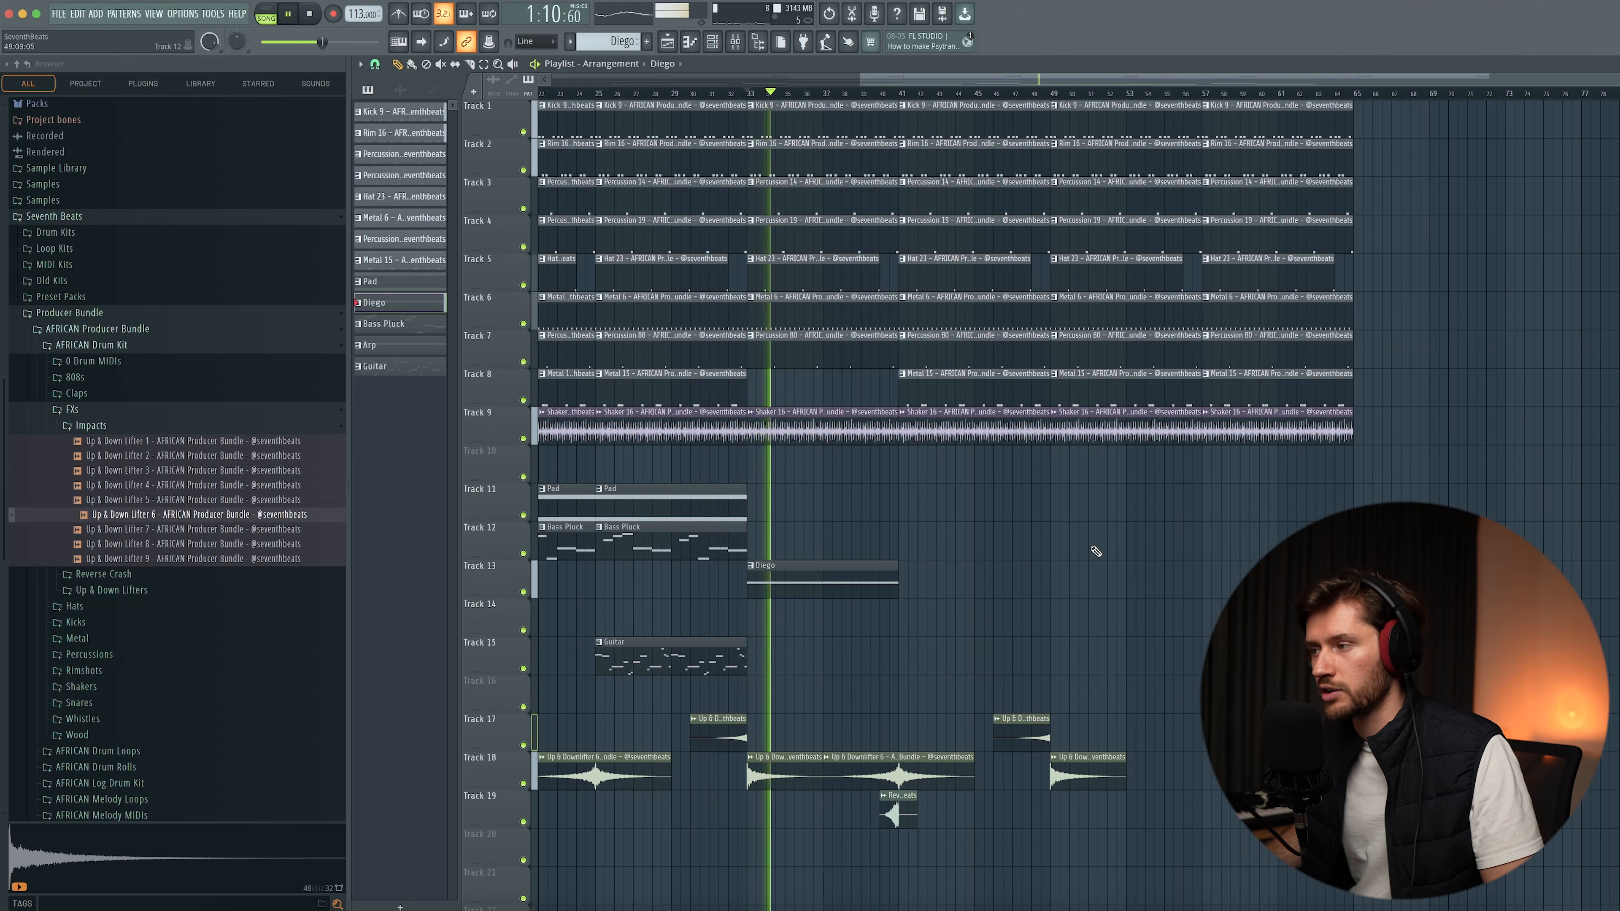
key(space)
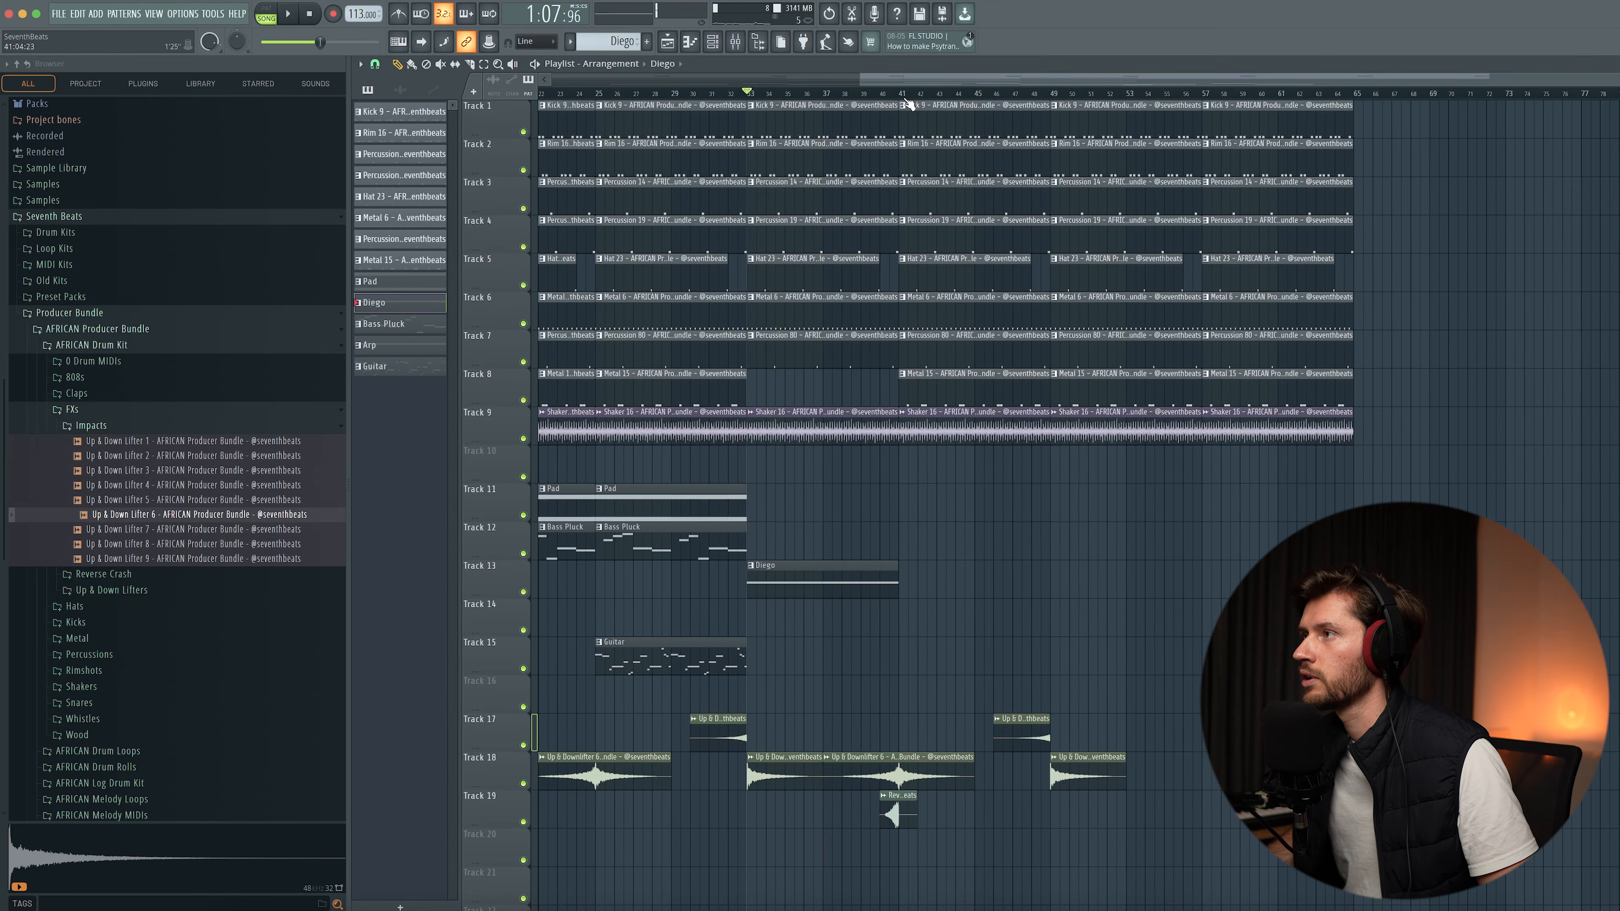
- Find Fruity DX10 among the generator plugins and add it as a new channel
click(714, 44)
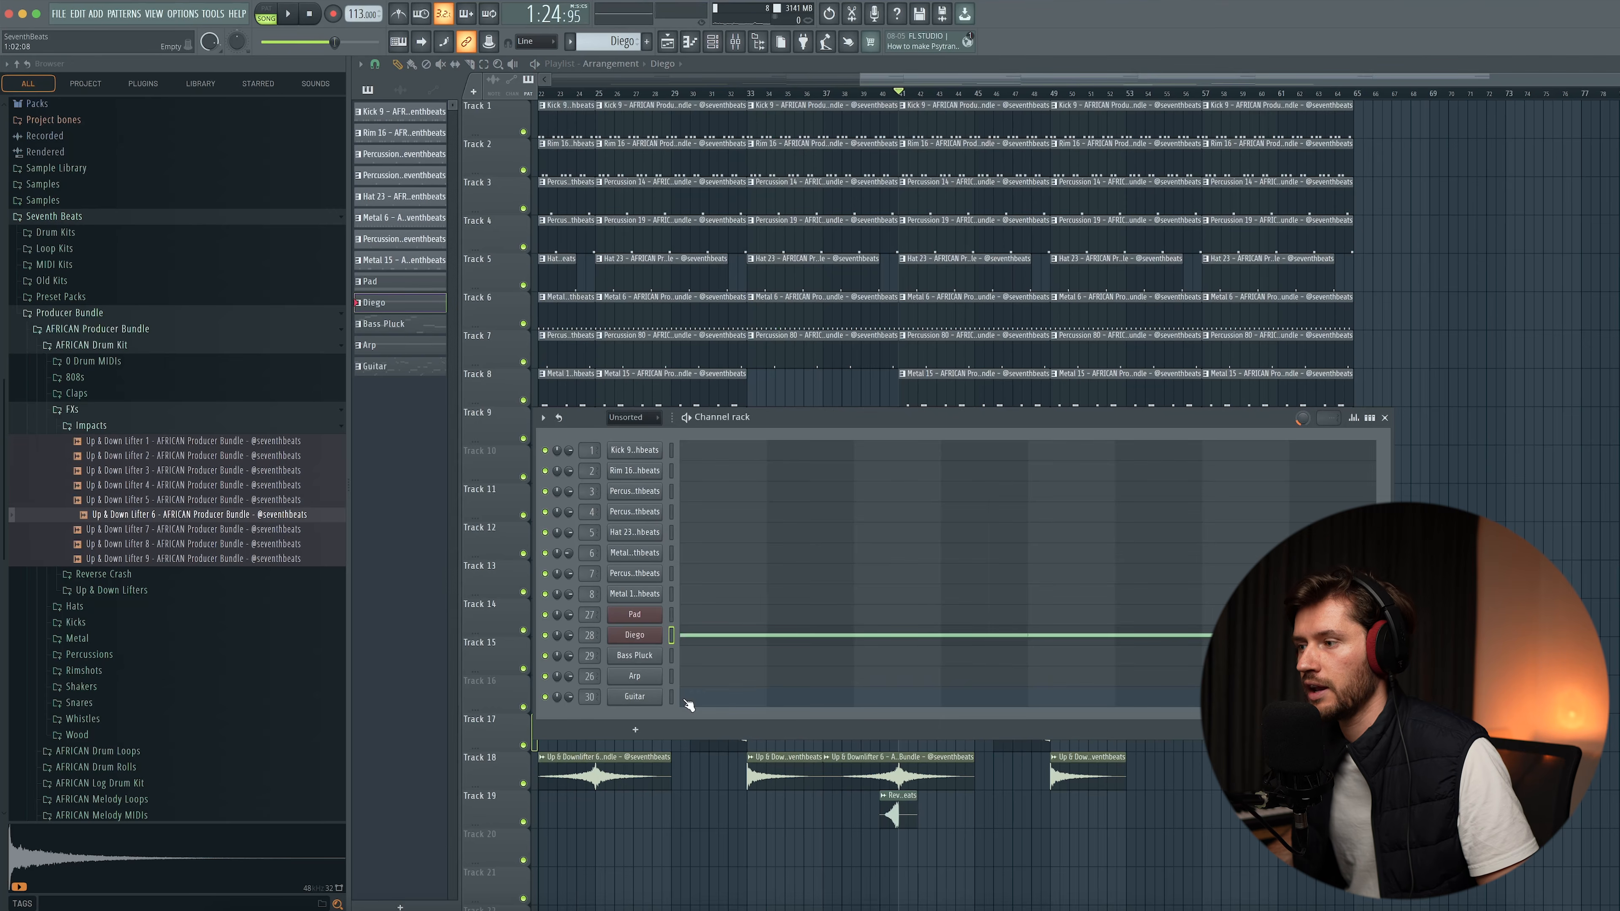
click(634, 731)
click(657, 18)
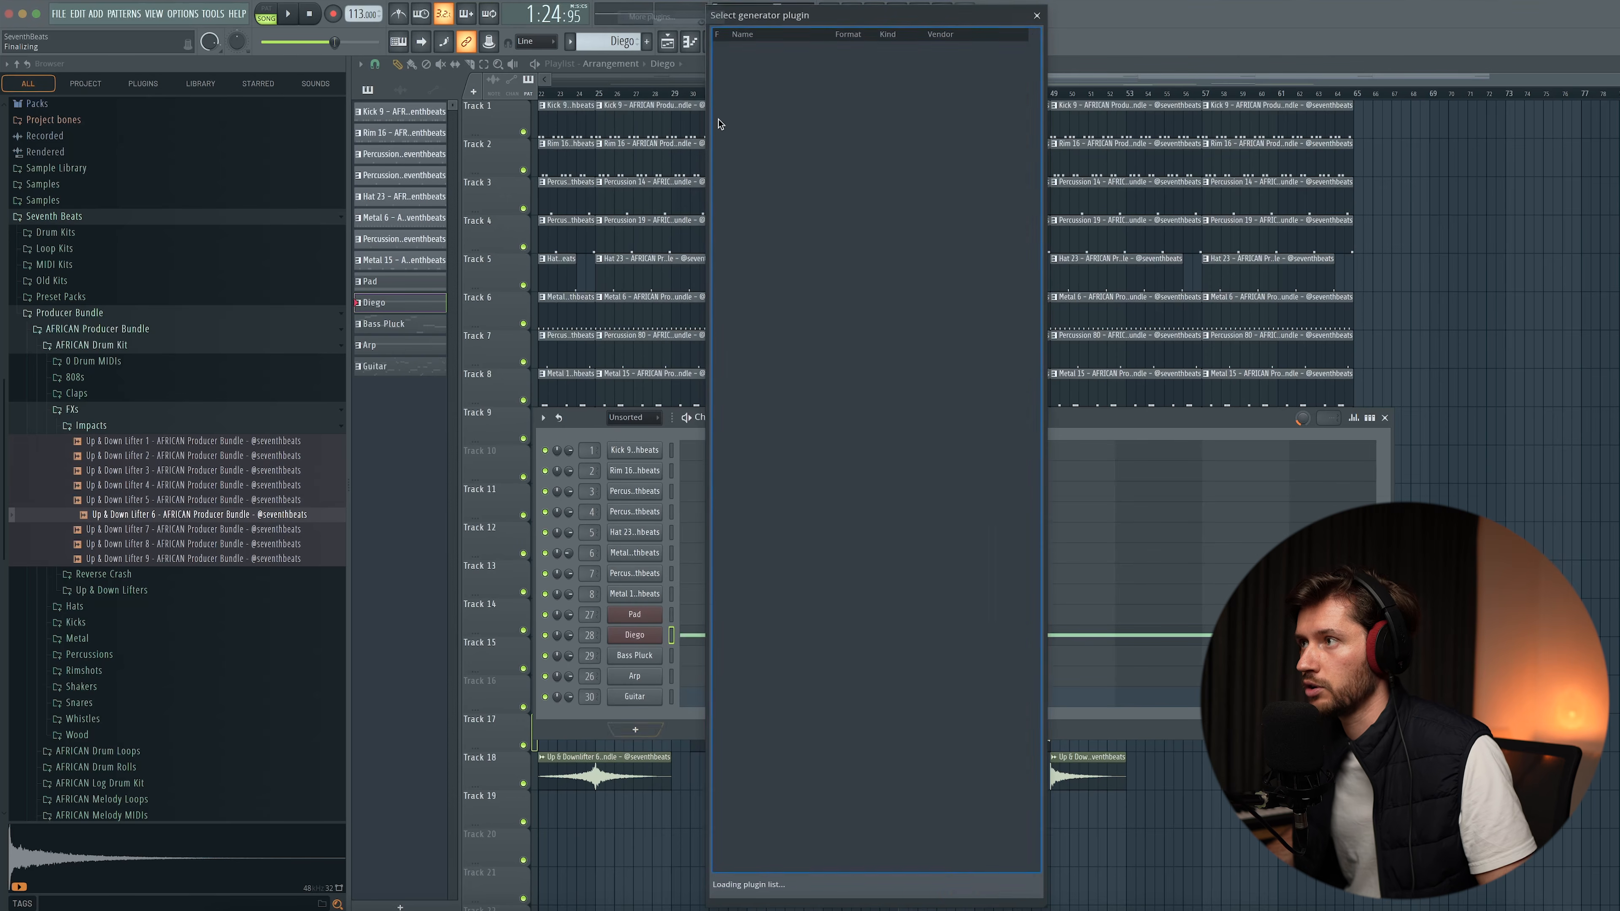
text(dx10)
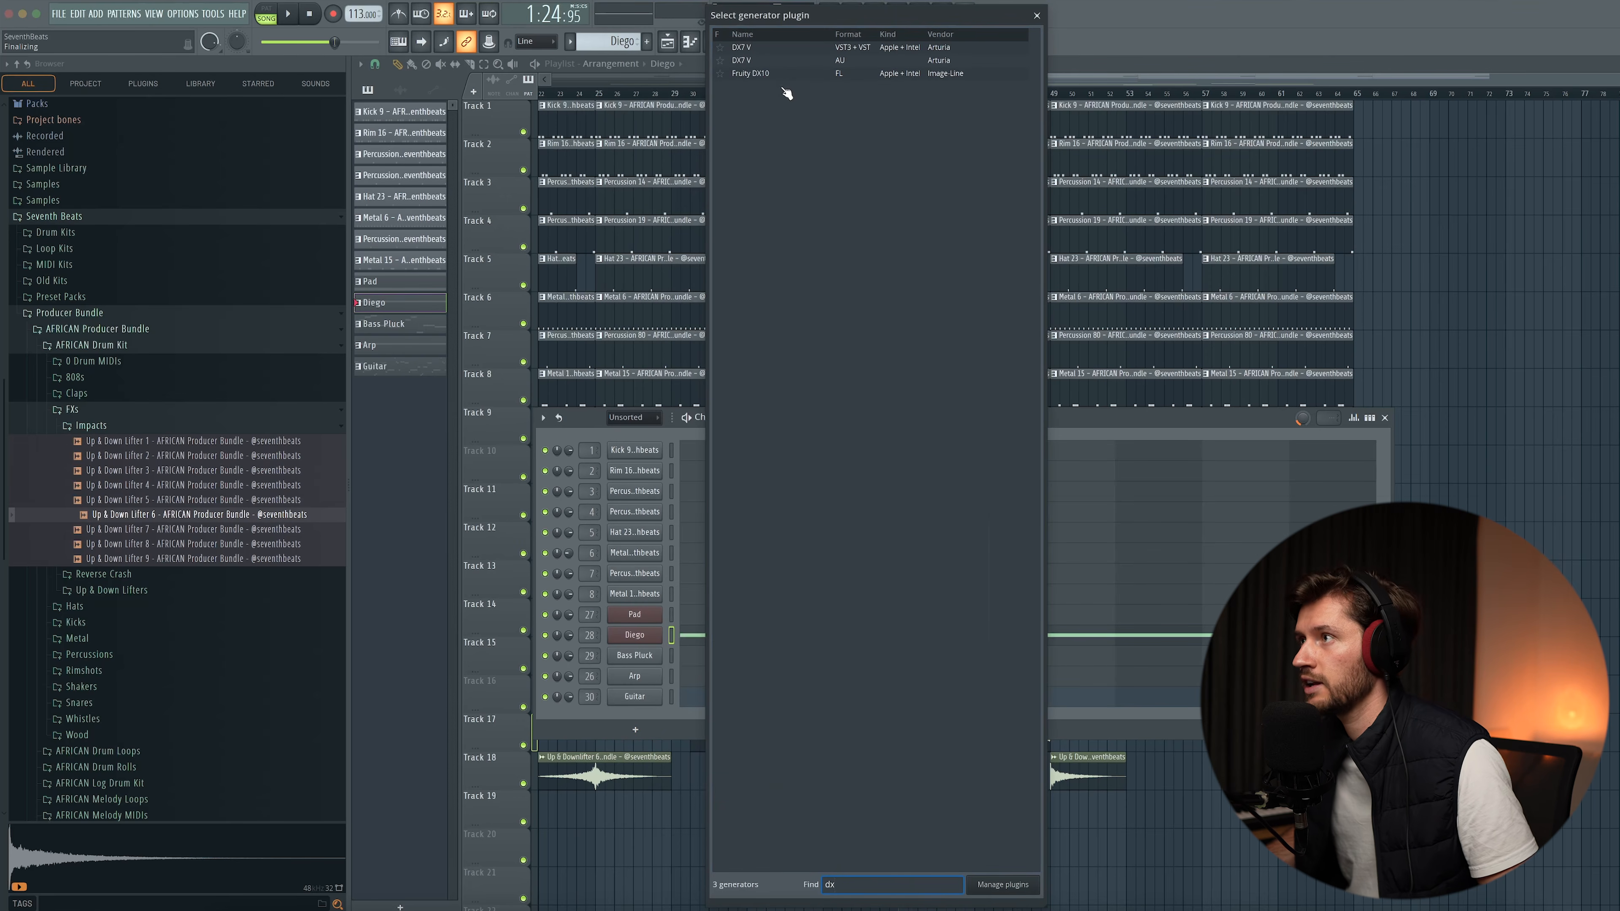
double_click(785, 74)
drag(216, 94, 863, 324)
- Load the Log Drum 13 preset from the AFRICAN Log Drum Kit into Fruity DX10 and close the plugin window
click(117, 411)
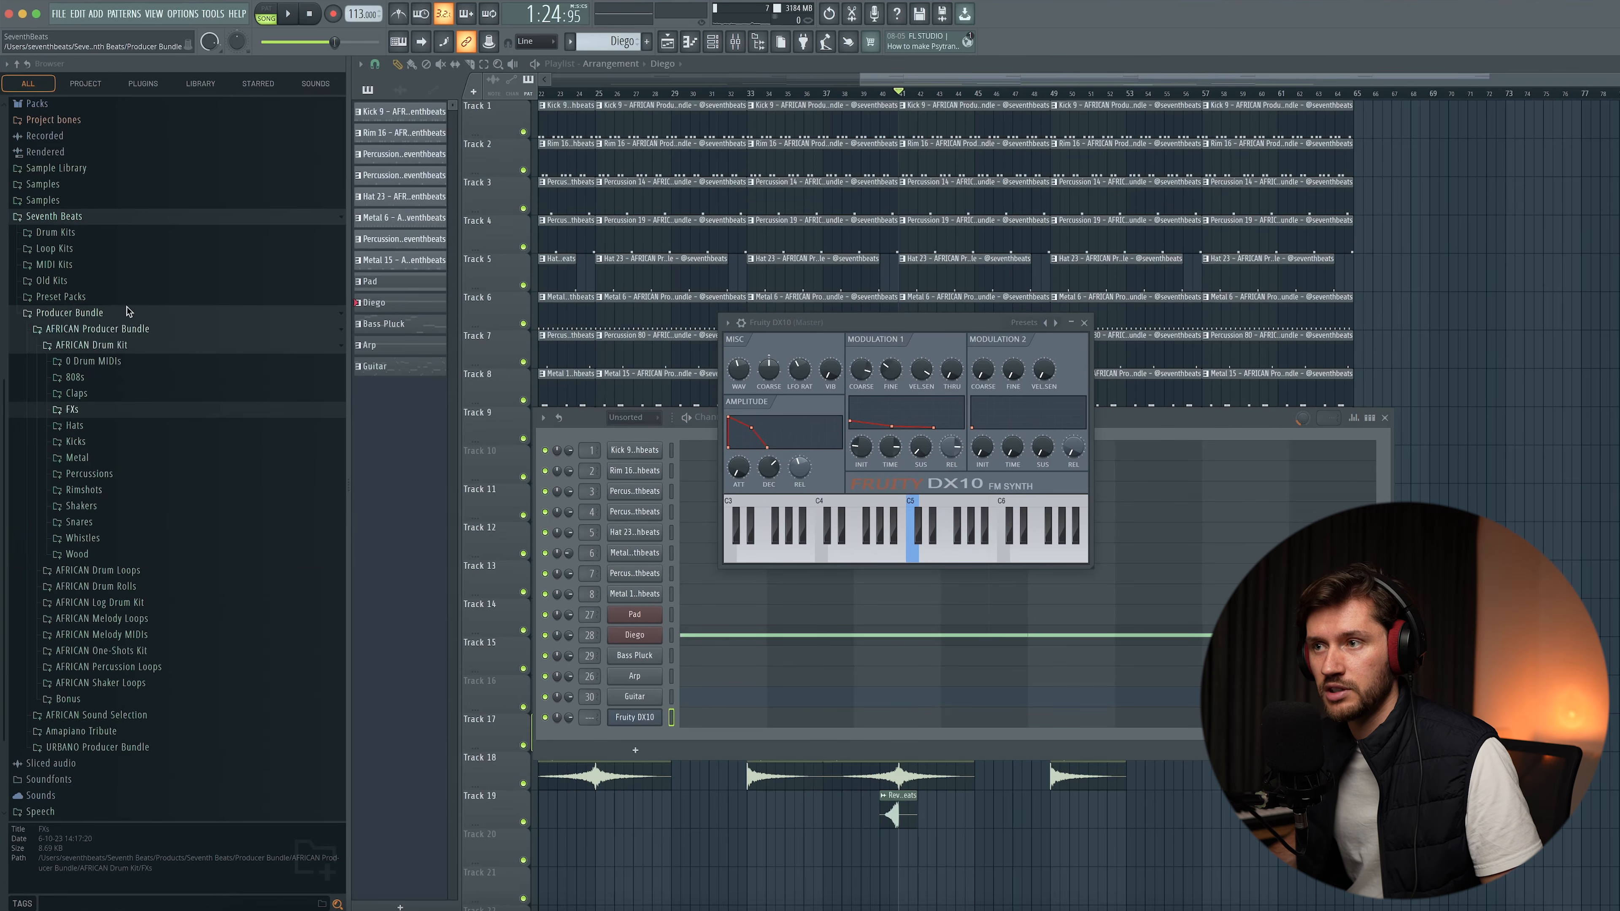
click(107, 347)
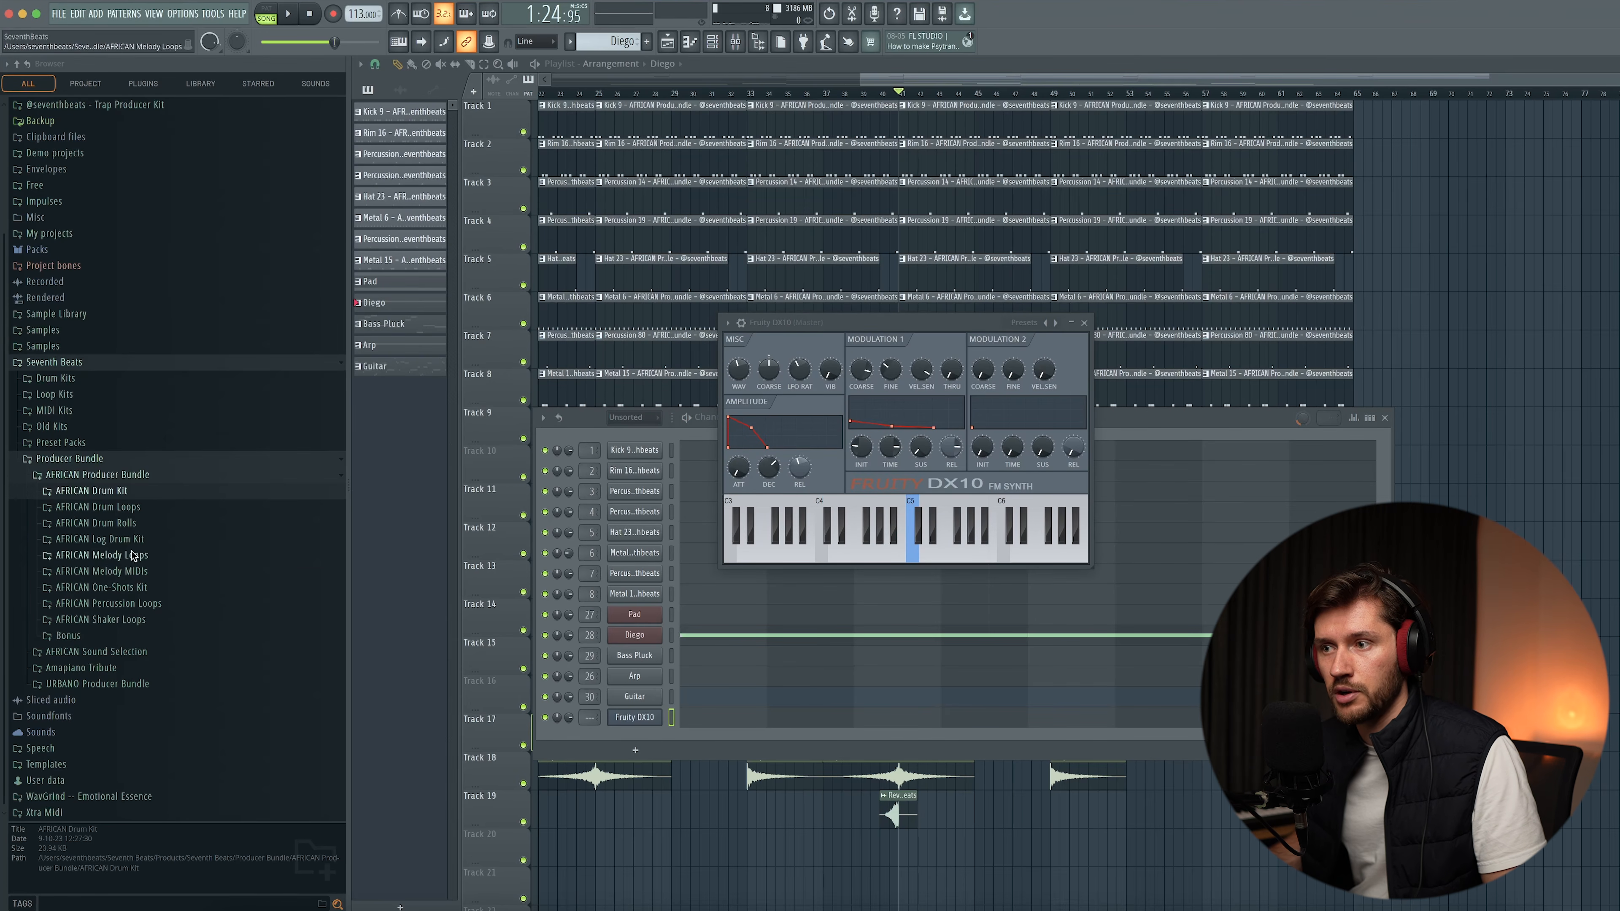
click(105, 541)
click(102, 644)
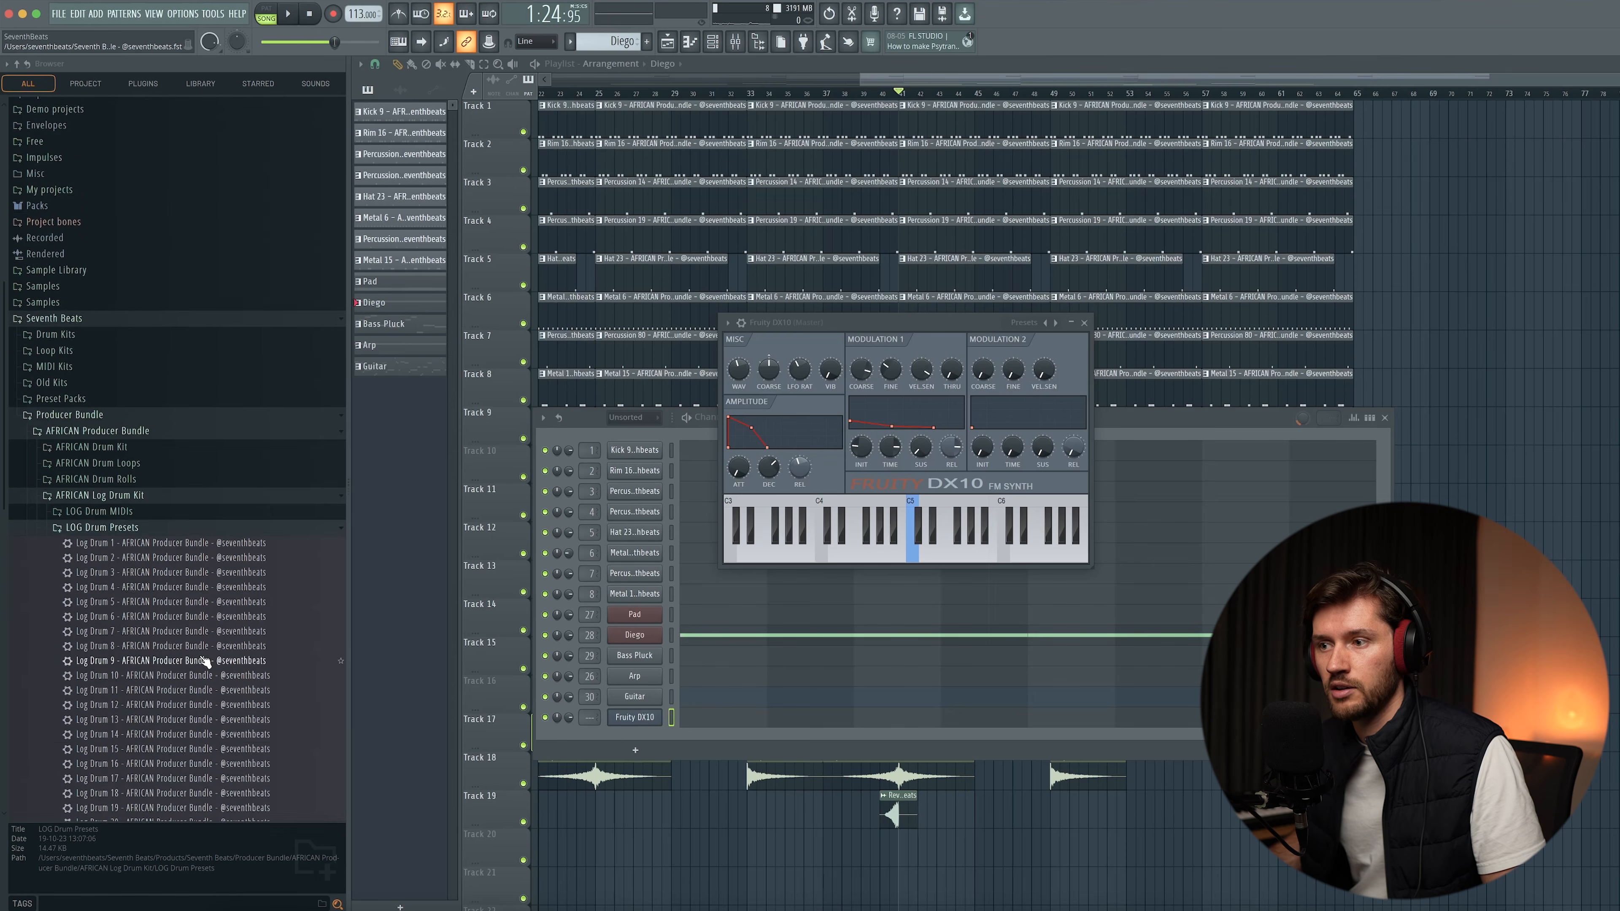
drag(139, 537, 766, 522)
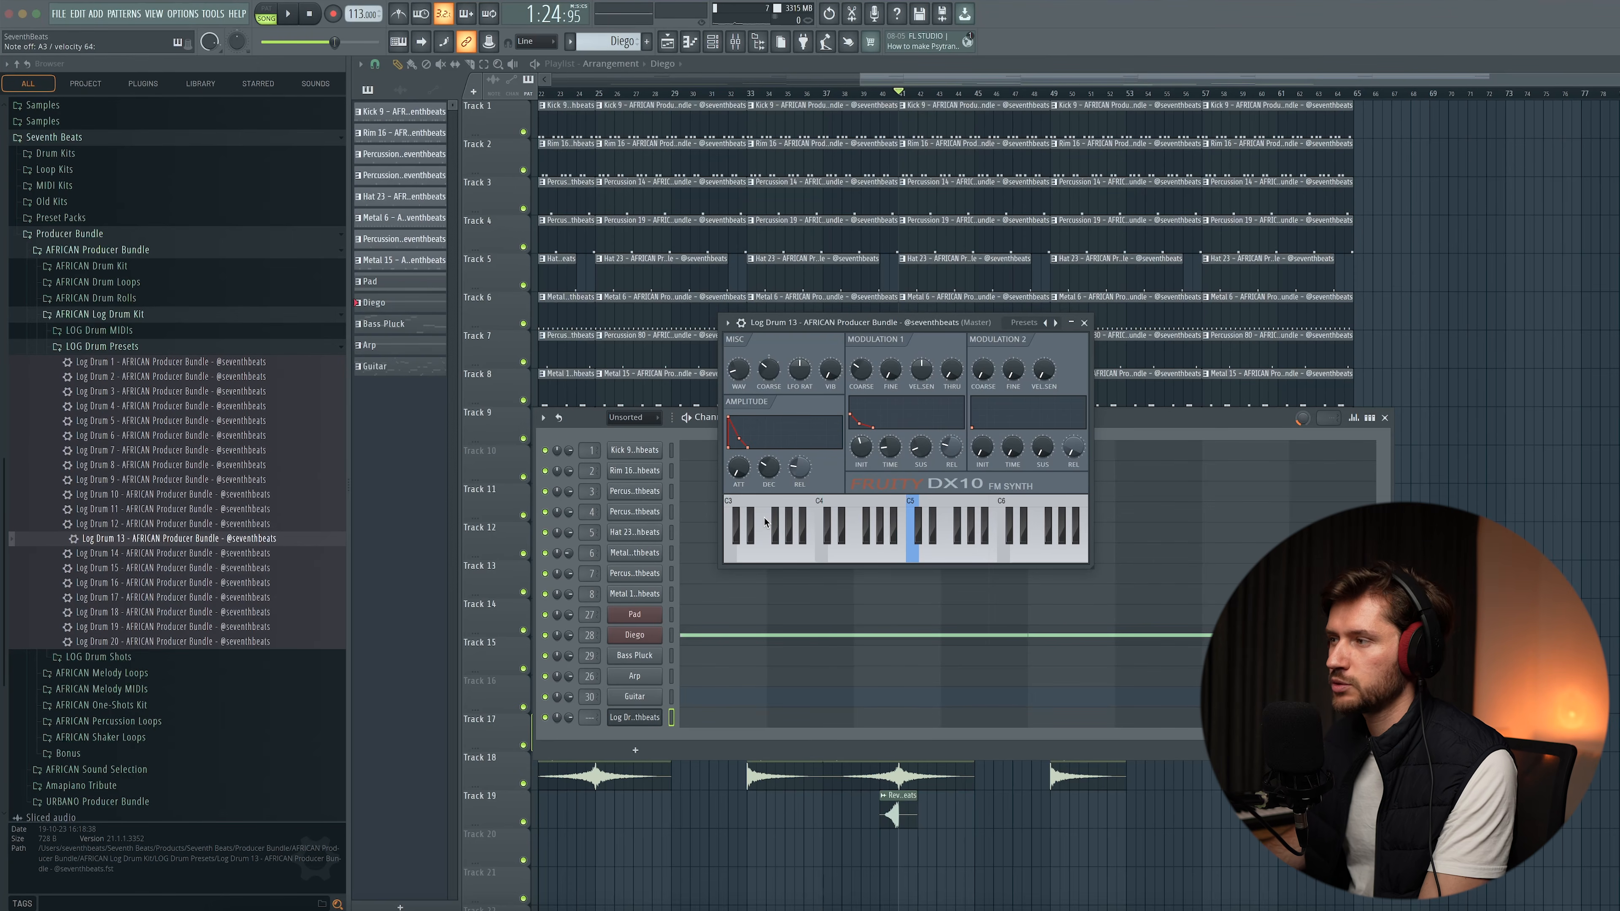
click(1084, 323)
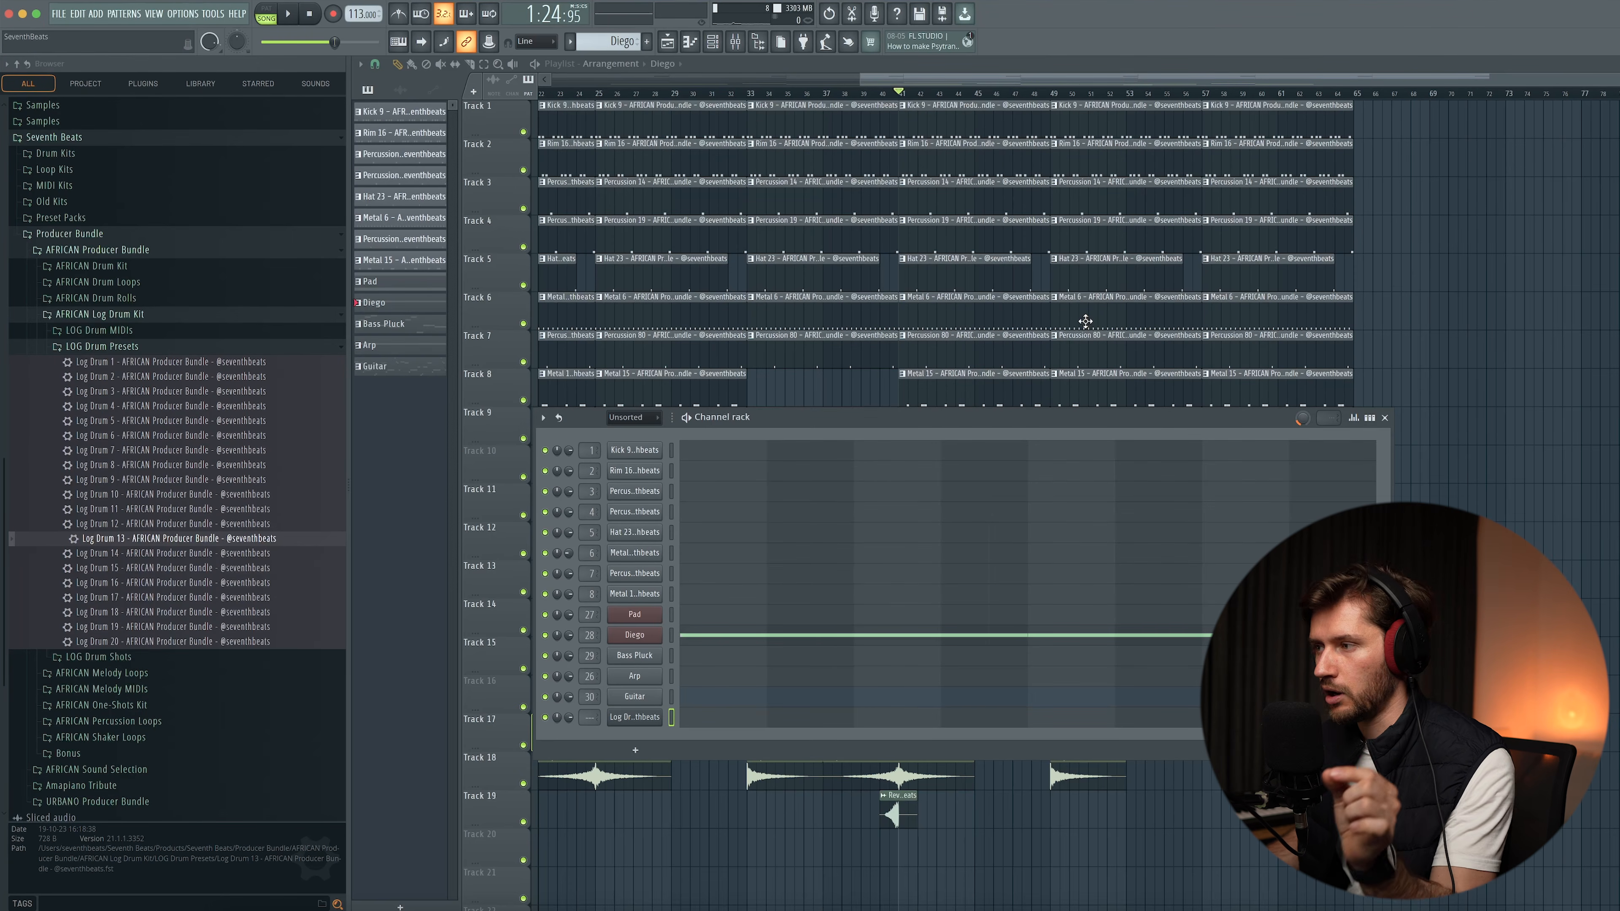
- Create a new empty pattern and open the Log Drum 13 channel's piano roll
click(647, 42)
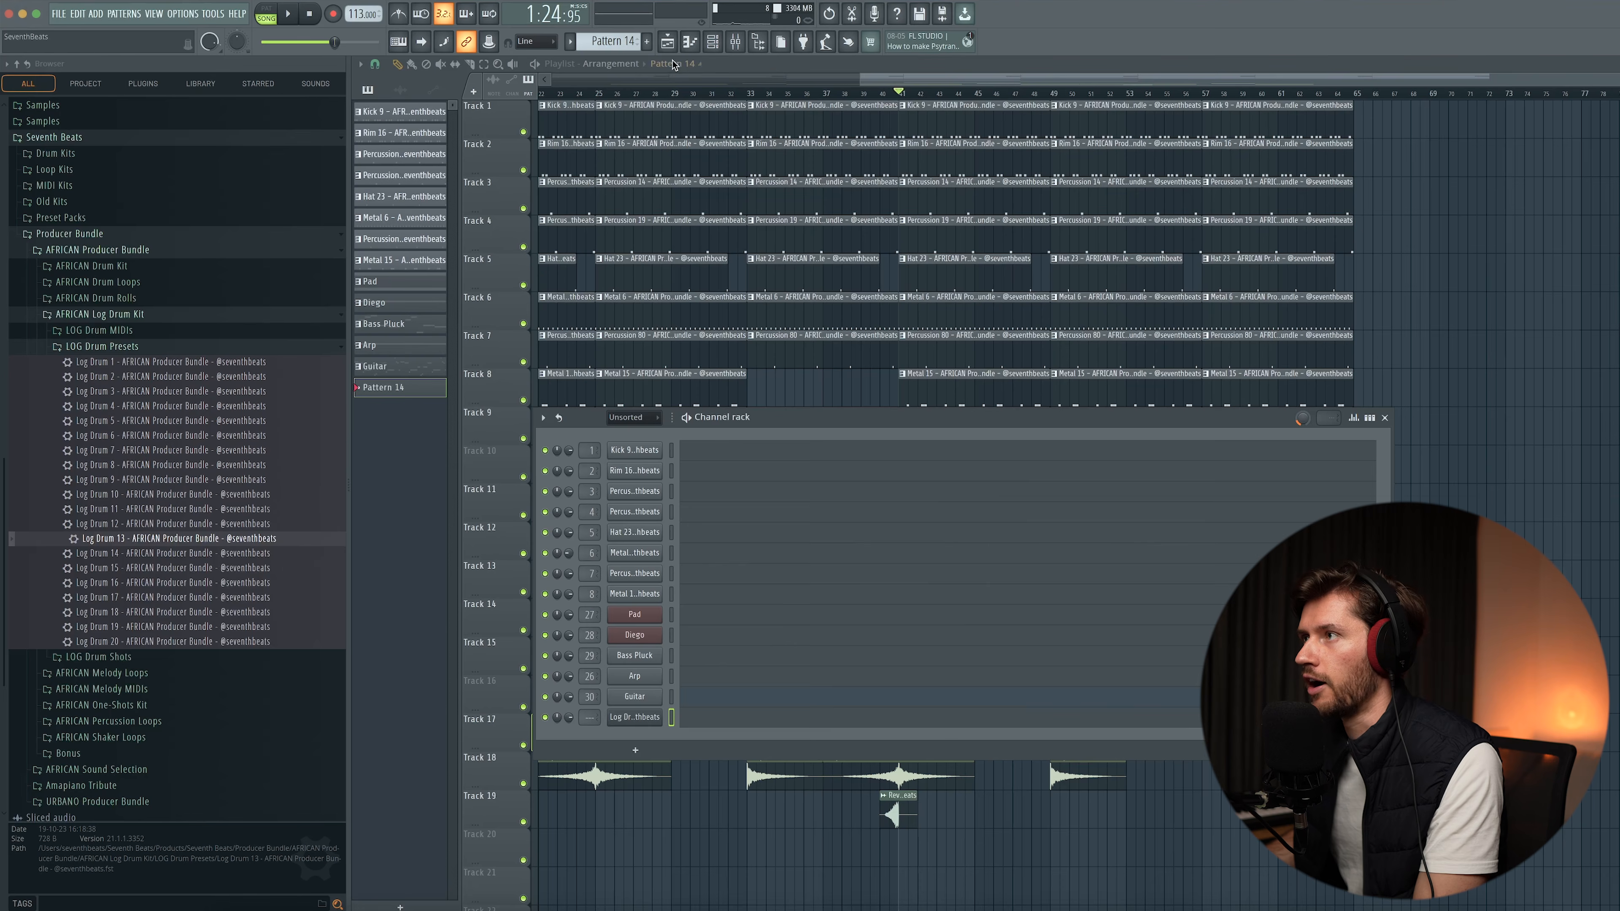
key(F6)
scroll(946, 573, down, 2)
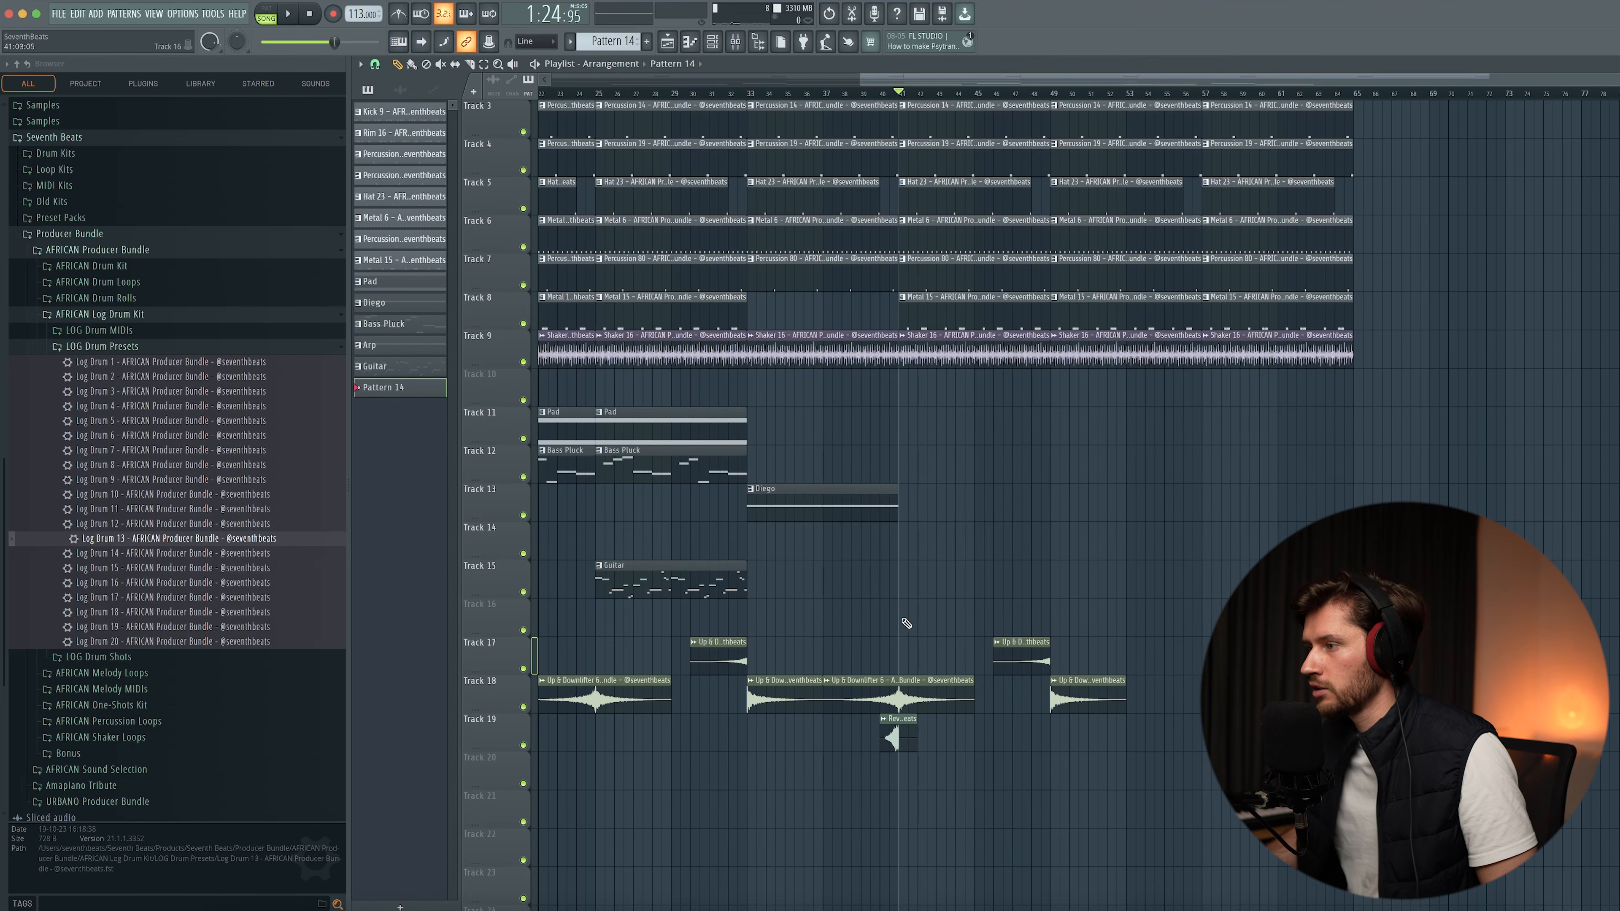
key(F6)
click(712, 717)
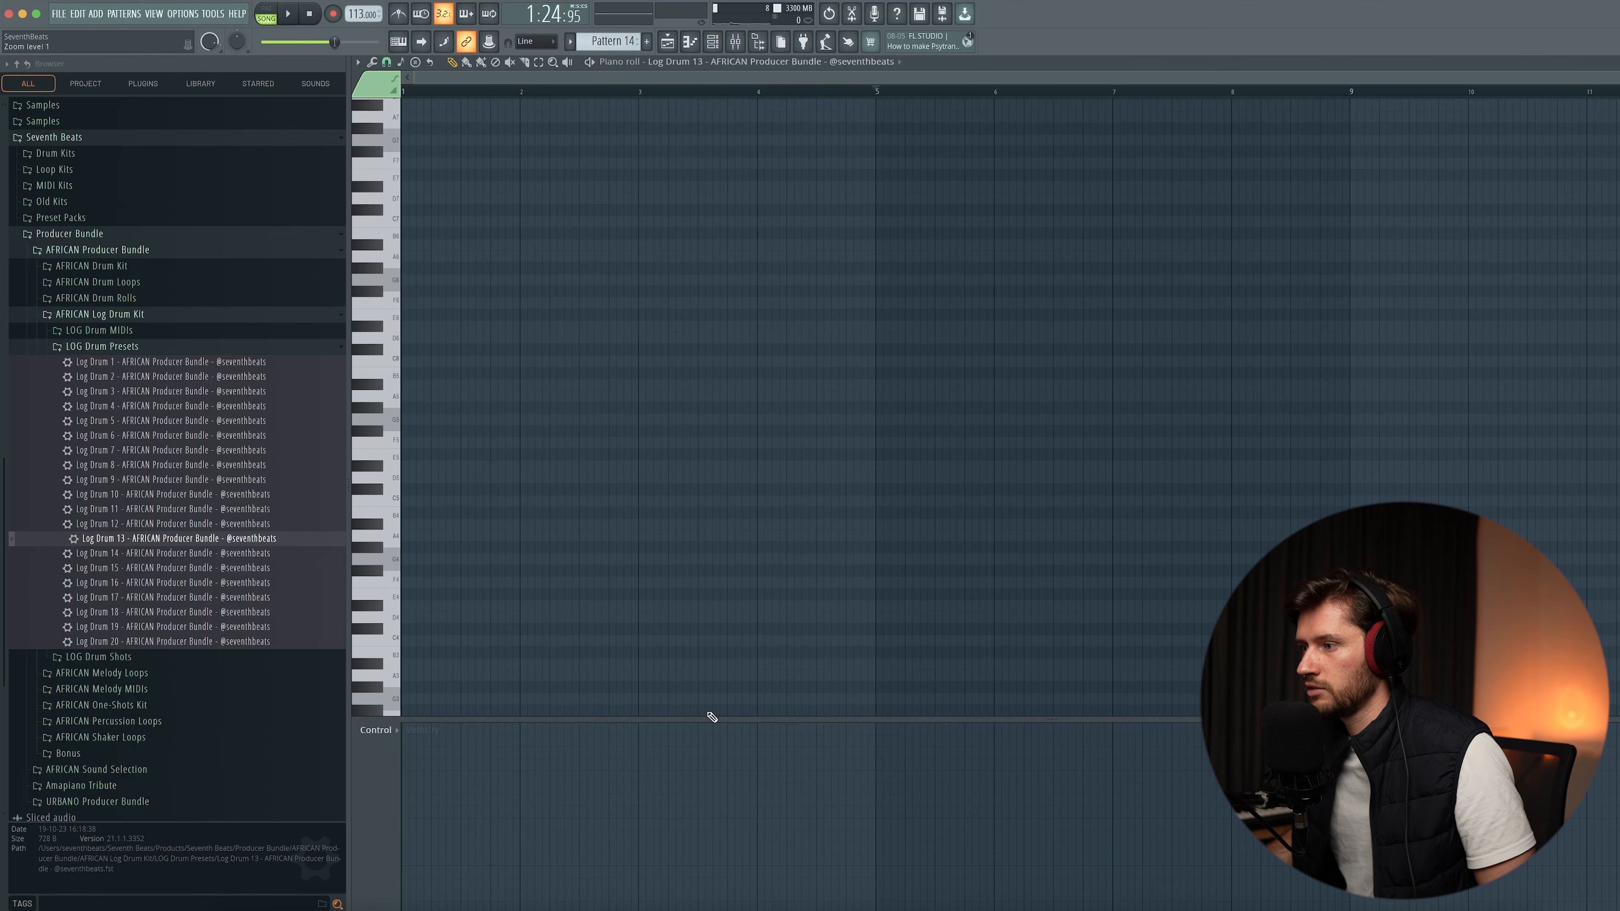
- Draw a four-bar log drum line: two G2 in bar 1, two D3 in bar 2, three D#3 in bar 3, two D3 in bar 4
drag(438, 421, 590, 630)
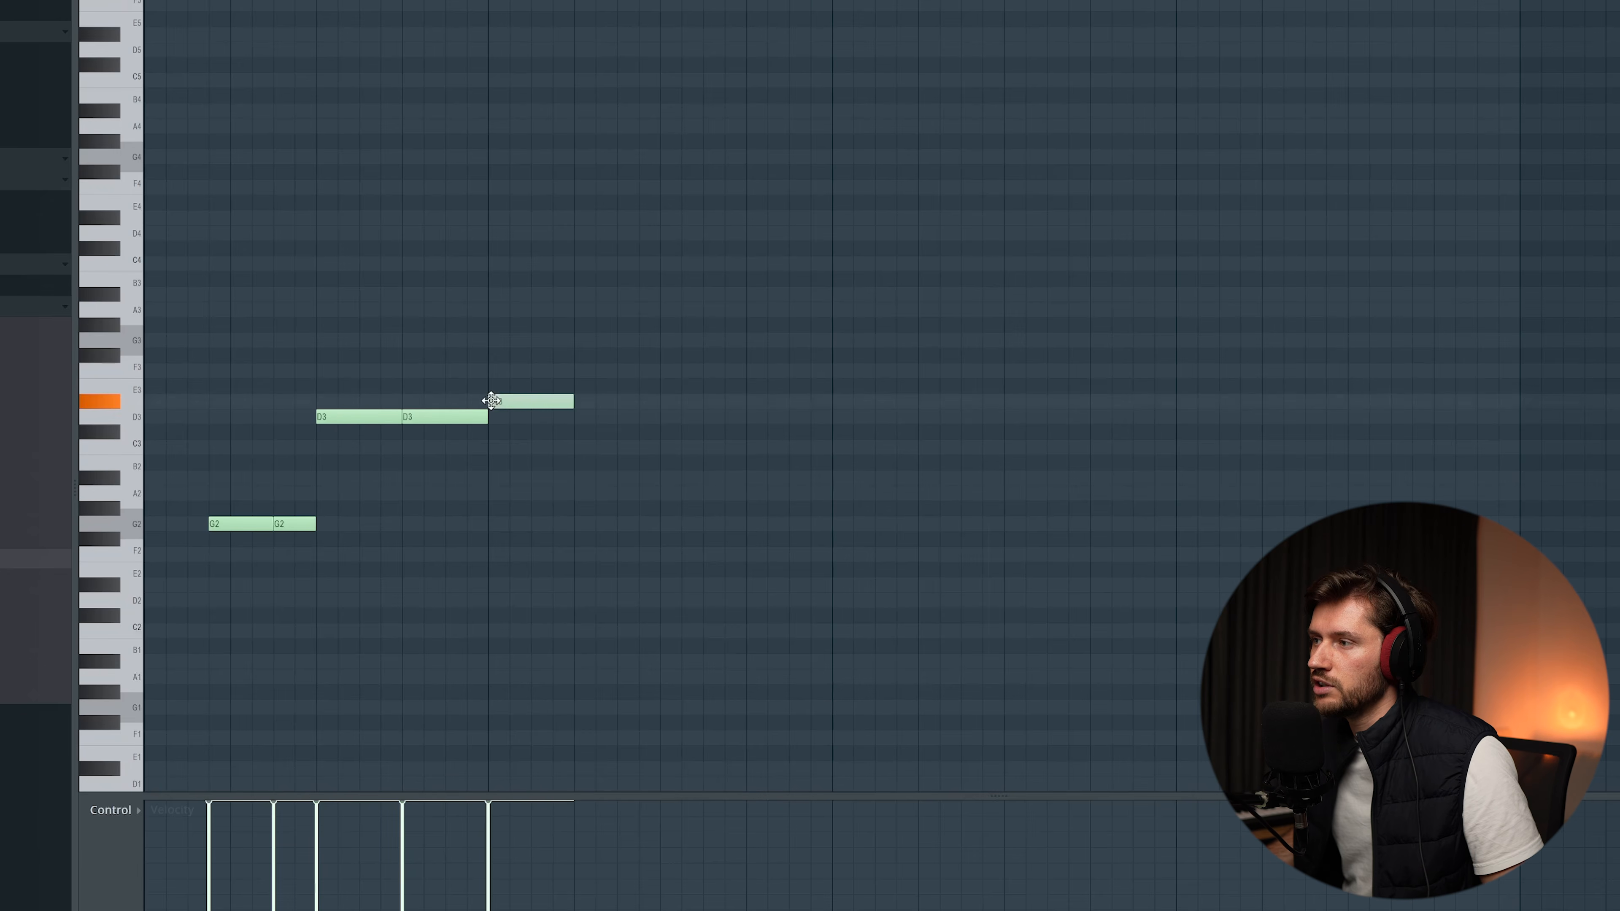
click(577, 401)
key(space)
click(624, 401)
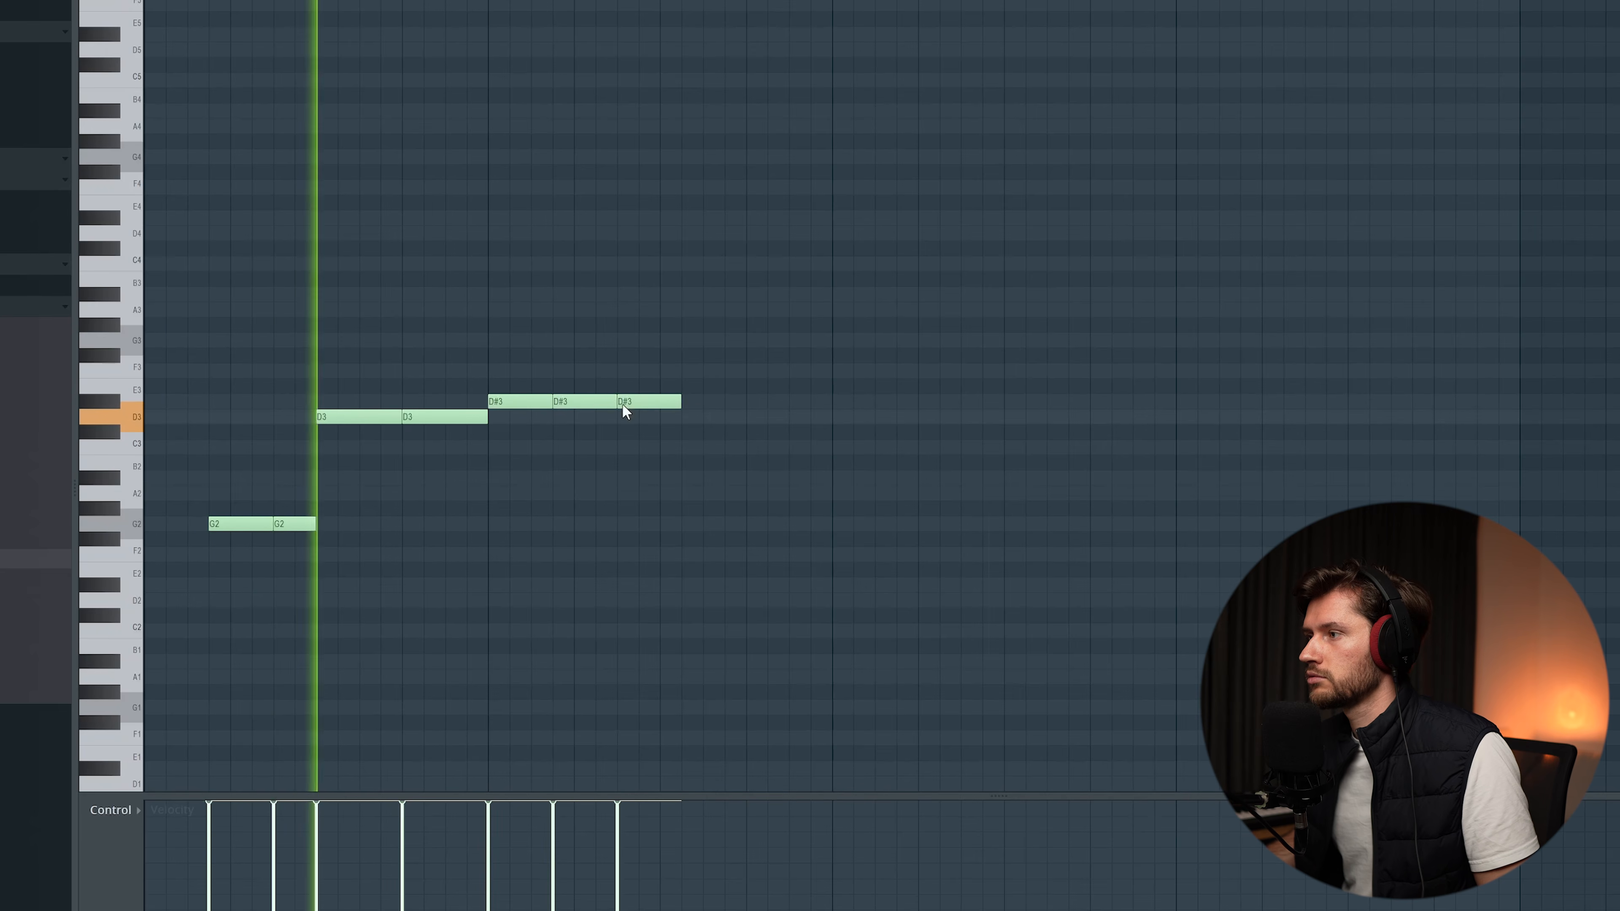
drag(677, 403, 738, 416)
click(667, 416)
click(752, 416)
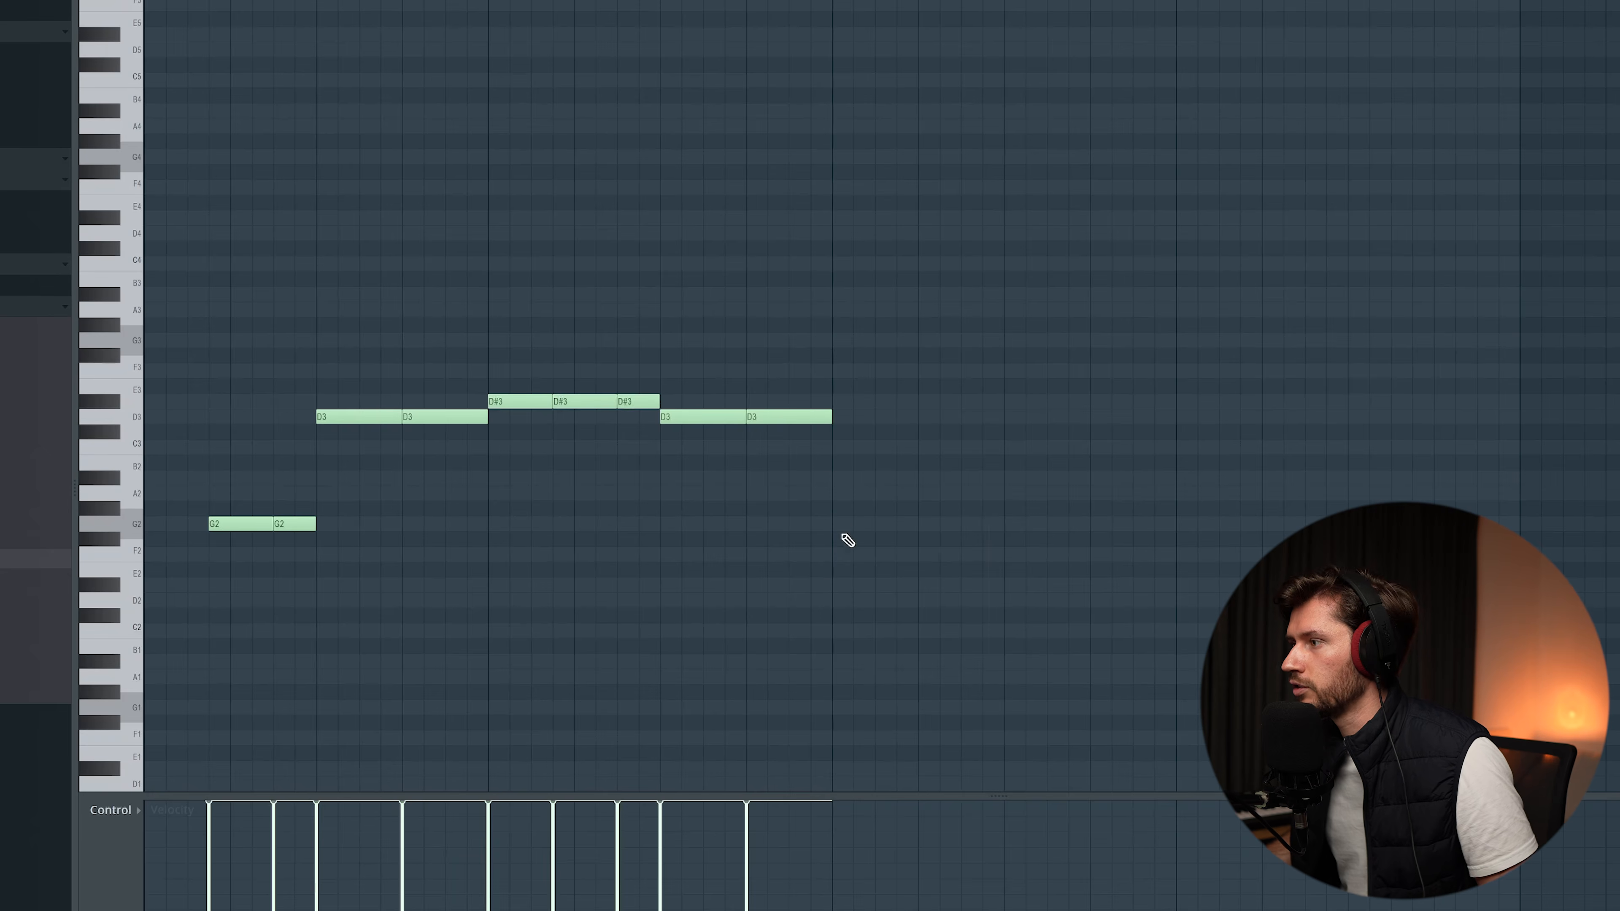
- Duplicate the four-bar phrase into bars 5 to 8 and add a G2 note at the start of bar 5
drag(893, 335, 211, 579)
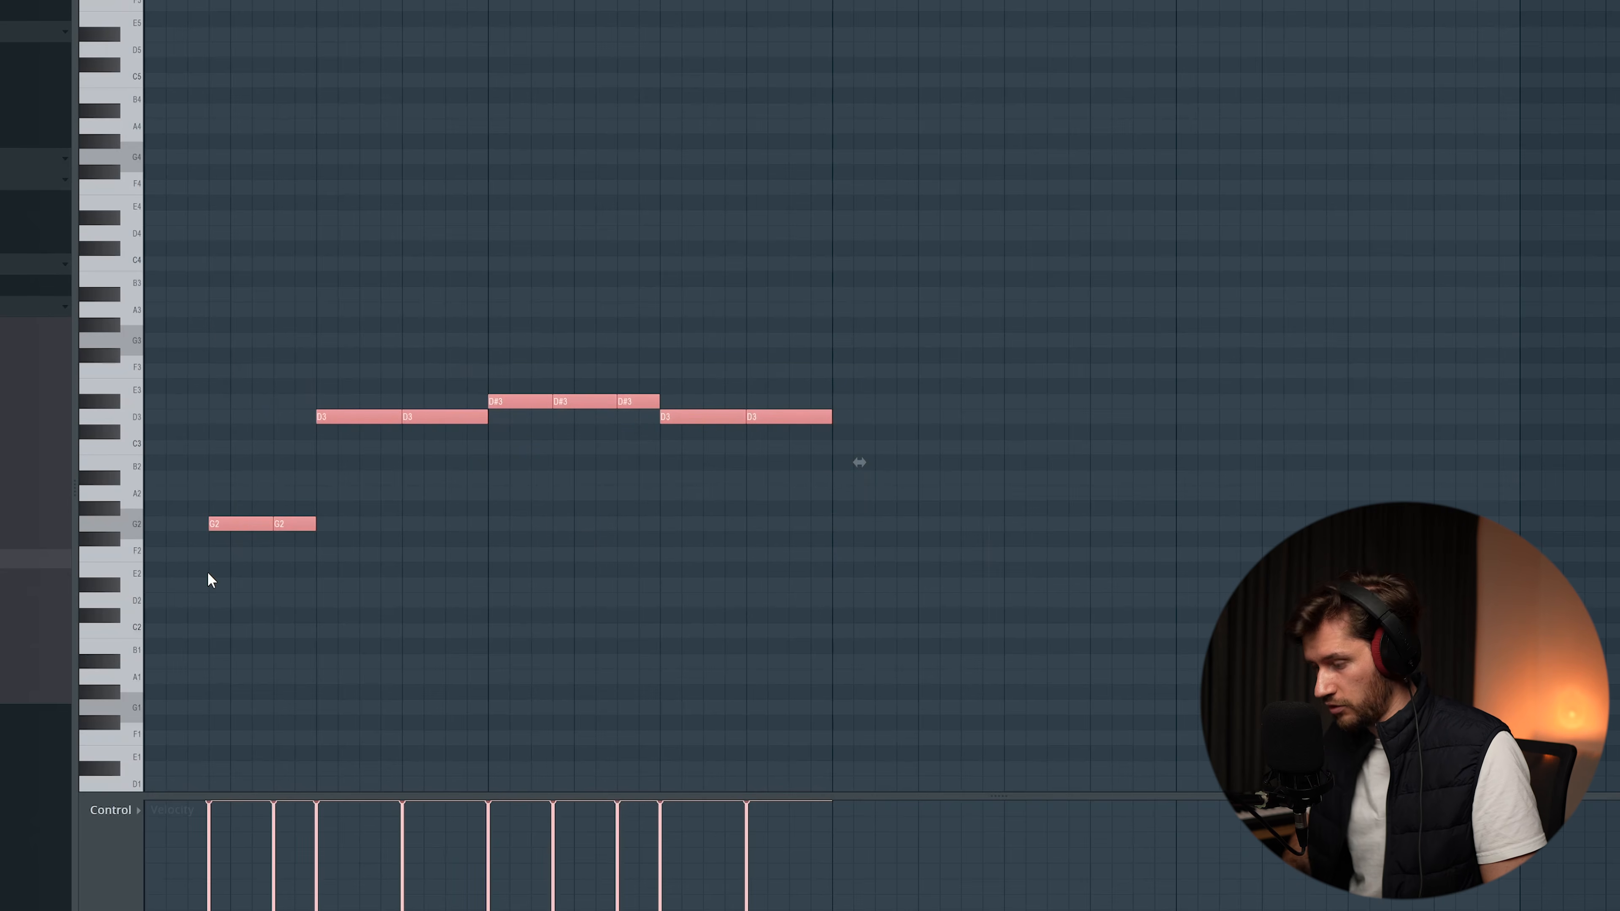
key(ctrl+b)
drag(855, 518, 920, 518)
click(918, 376)
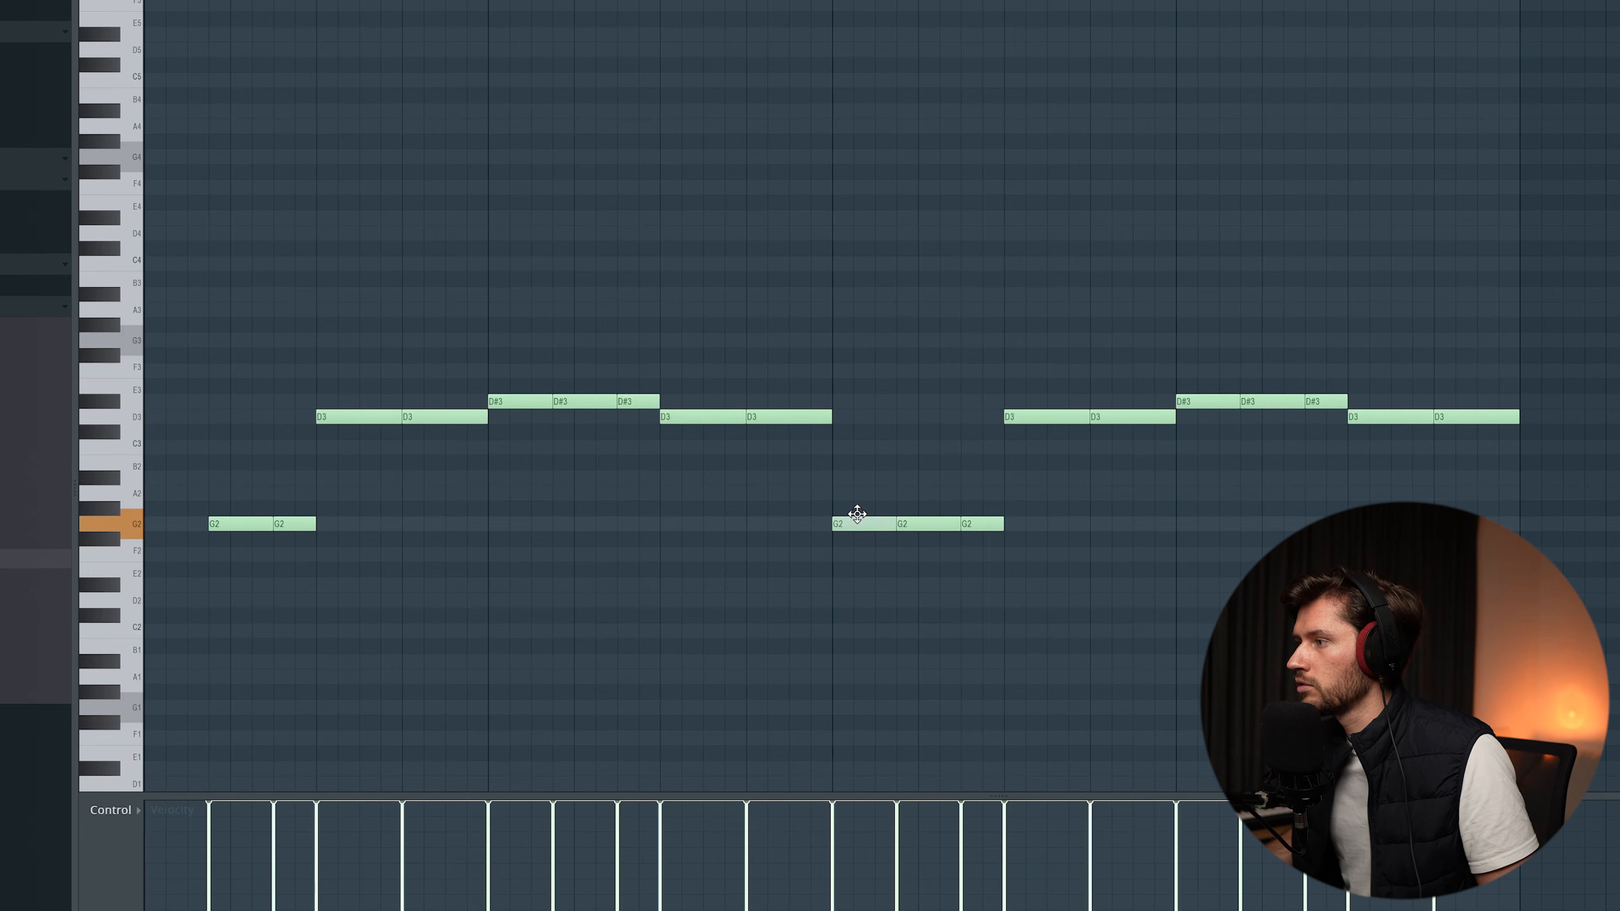
- Play the log drum line and insert a short D3 note between the D#3 notes in bar 7
key(space)
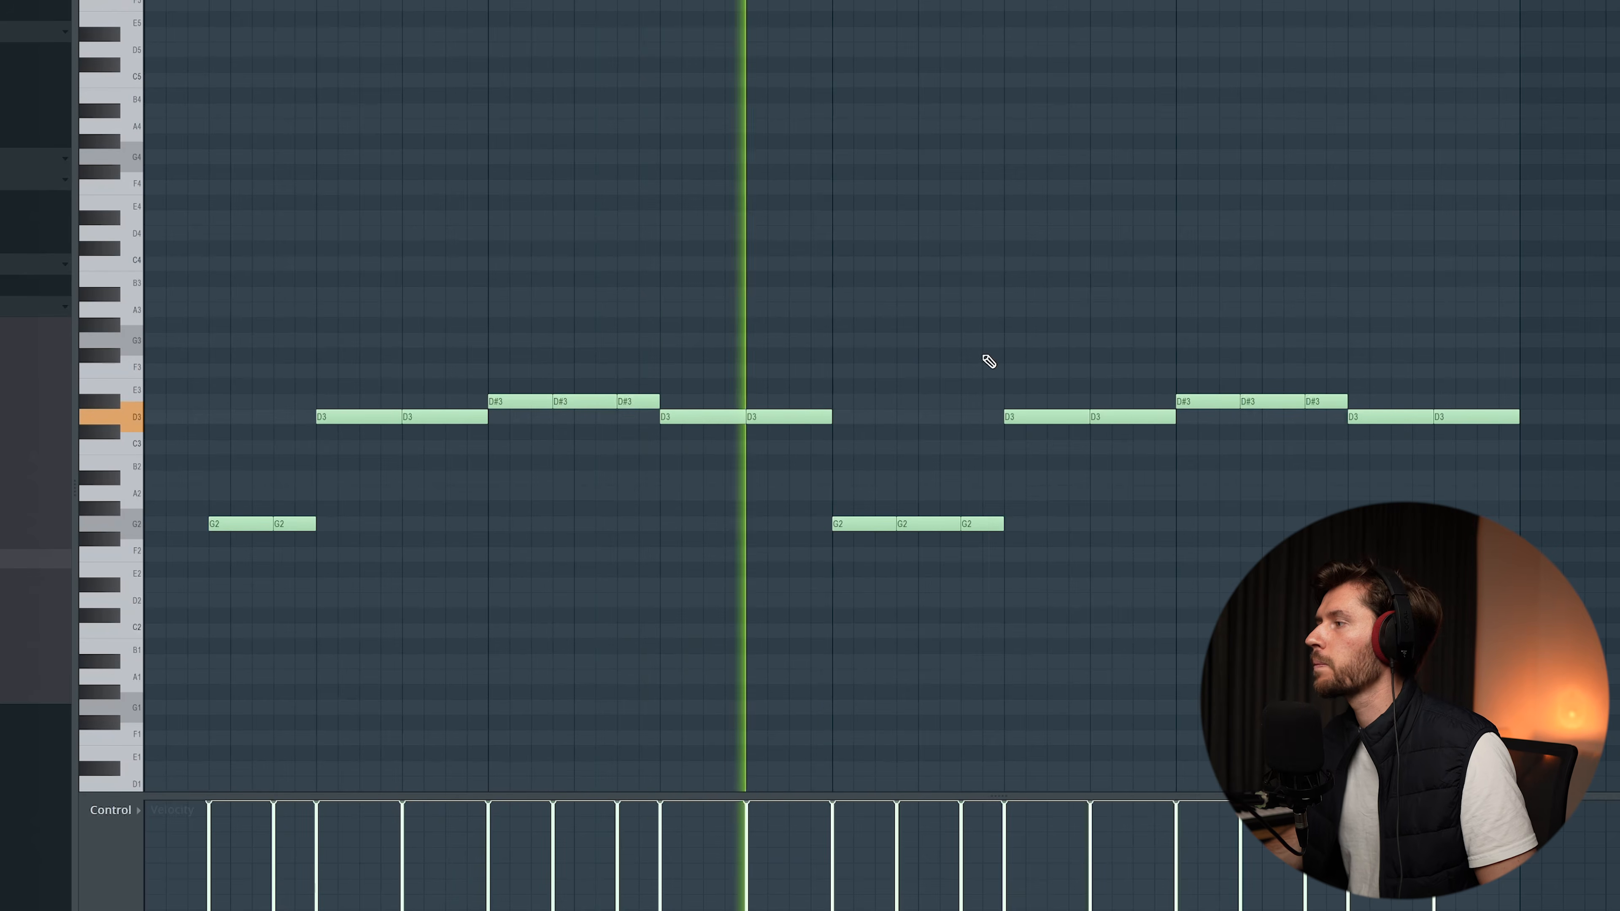
drag(1301, 402, 1280, 403)
click(1295, 418)
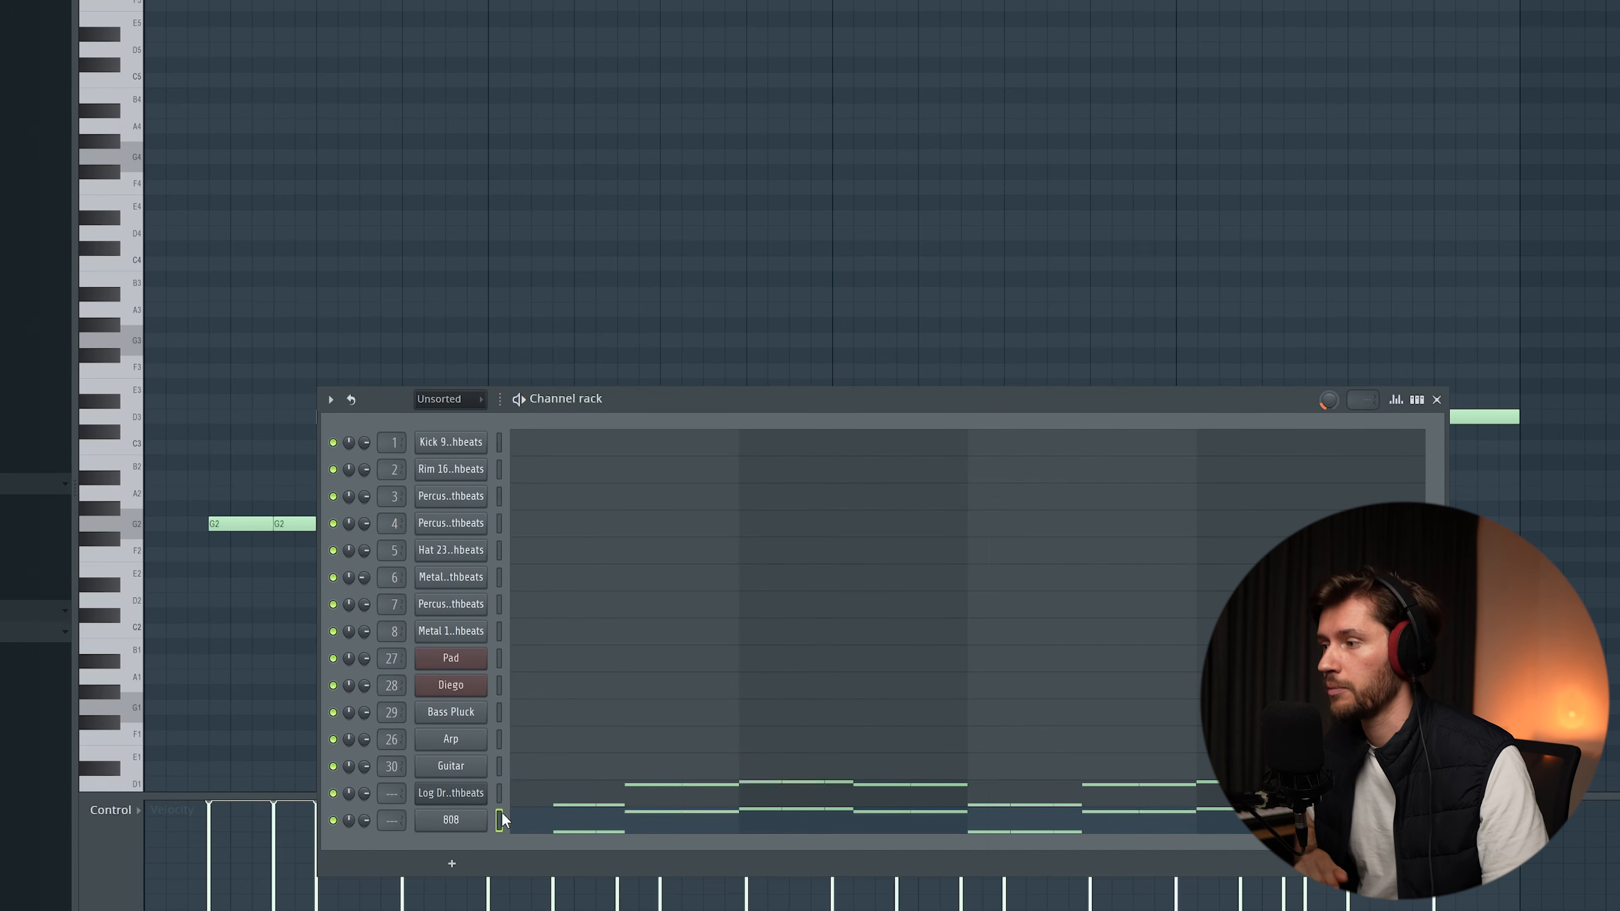
- Lower the last D3 notes of bars 4 and 8 in the 808 part to G2 and play the line
key(F6)
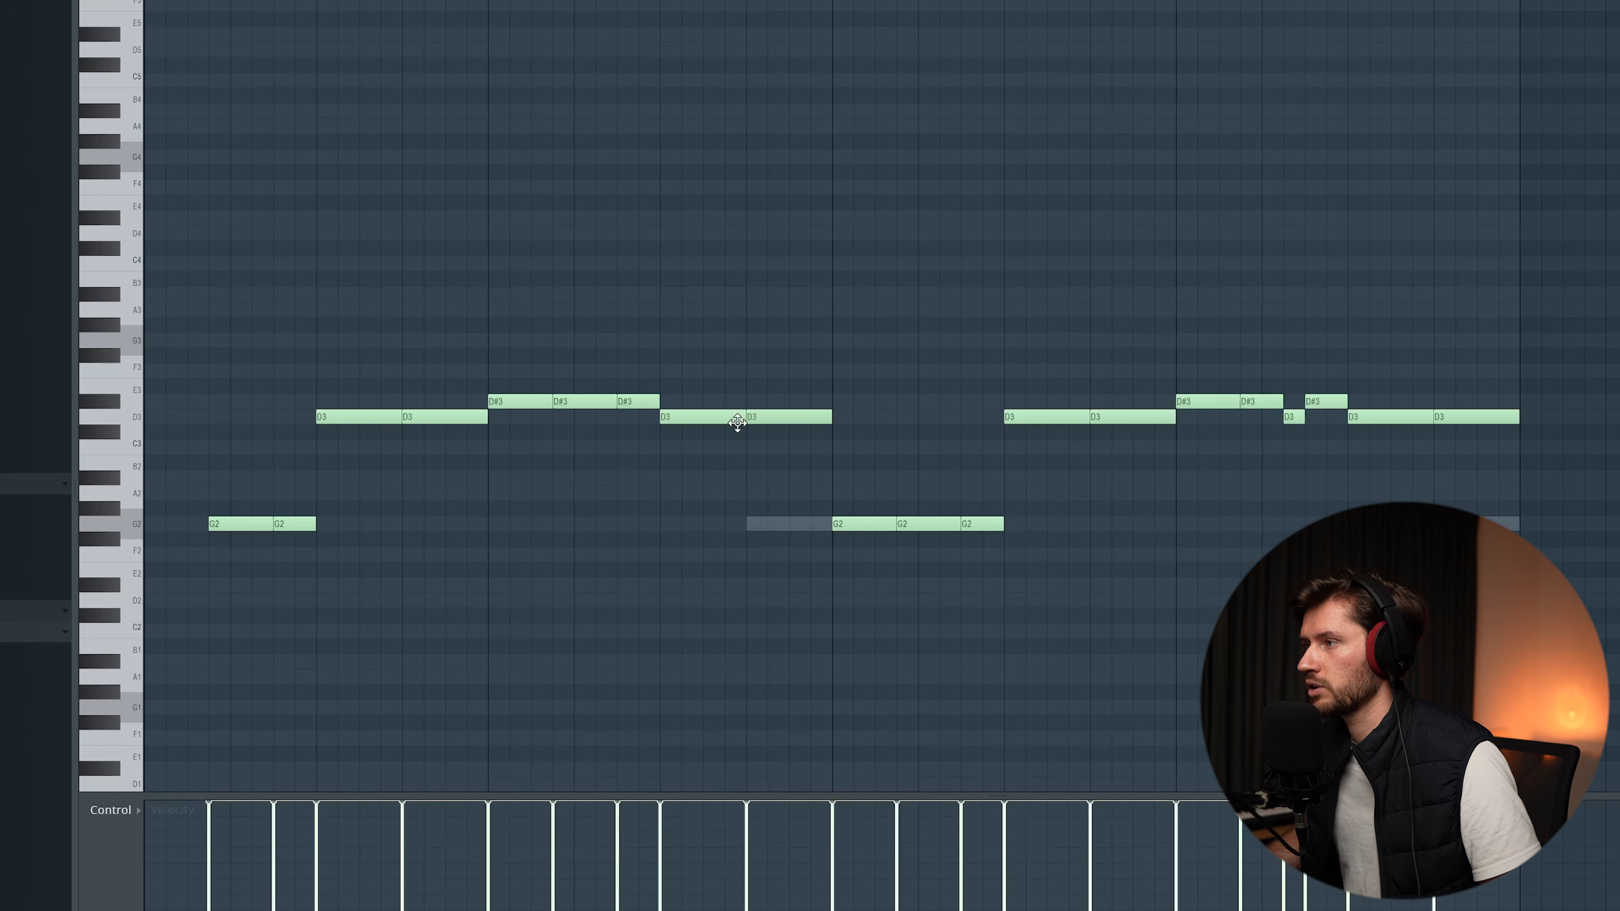
drag(782, 419, 802, 536)
key(space)
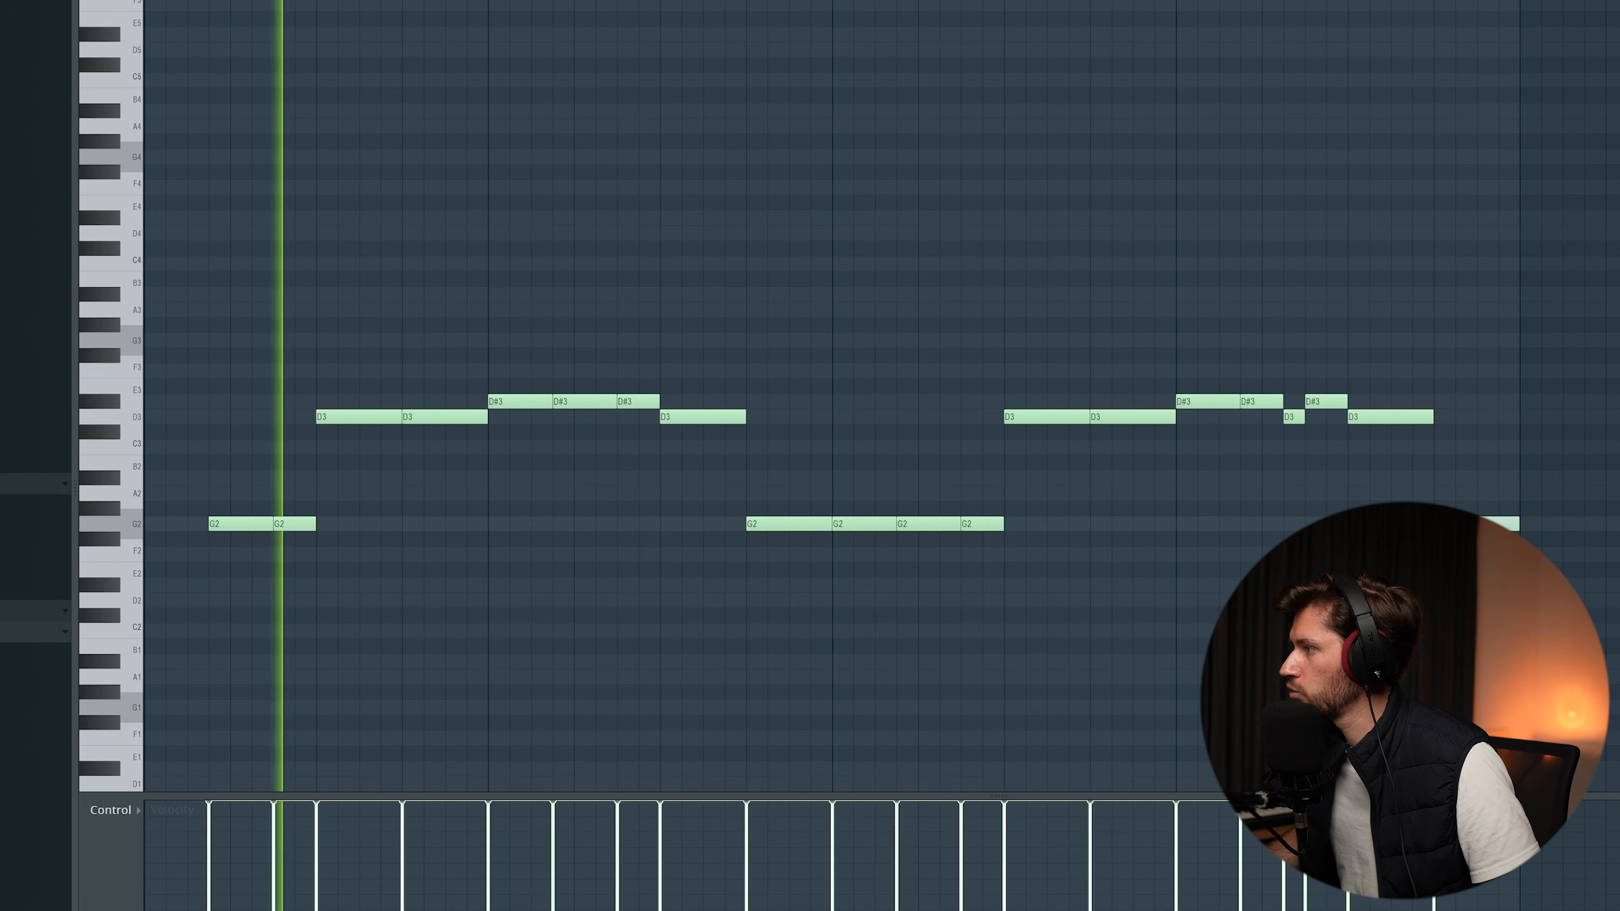
- Reduce the velocity of all the 808 notes to one even, lower level and listen to the result
key(F6)
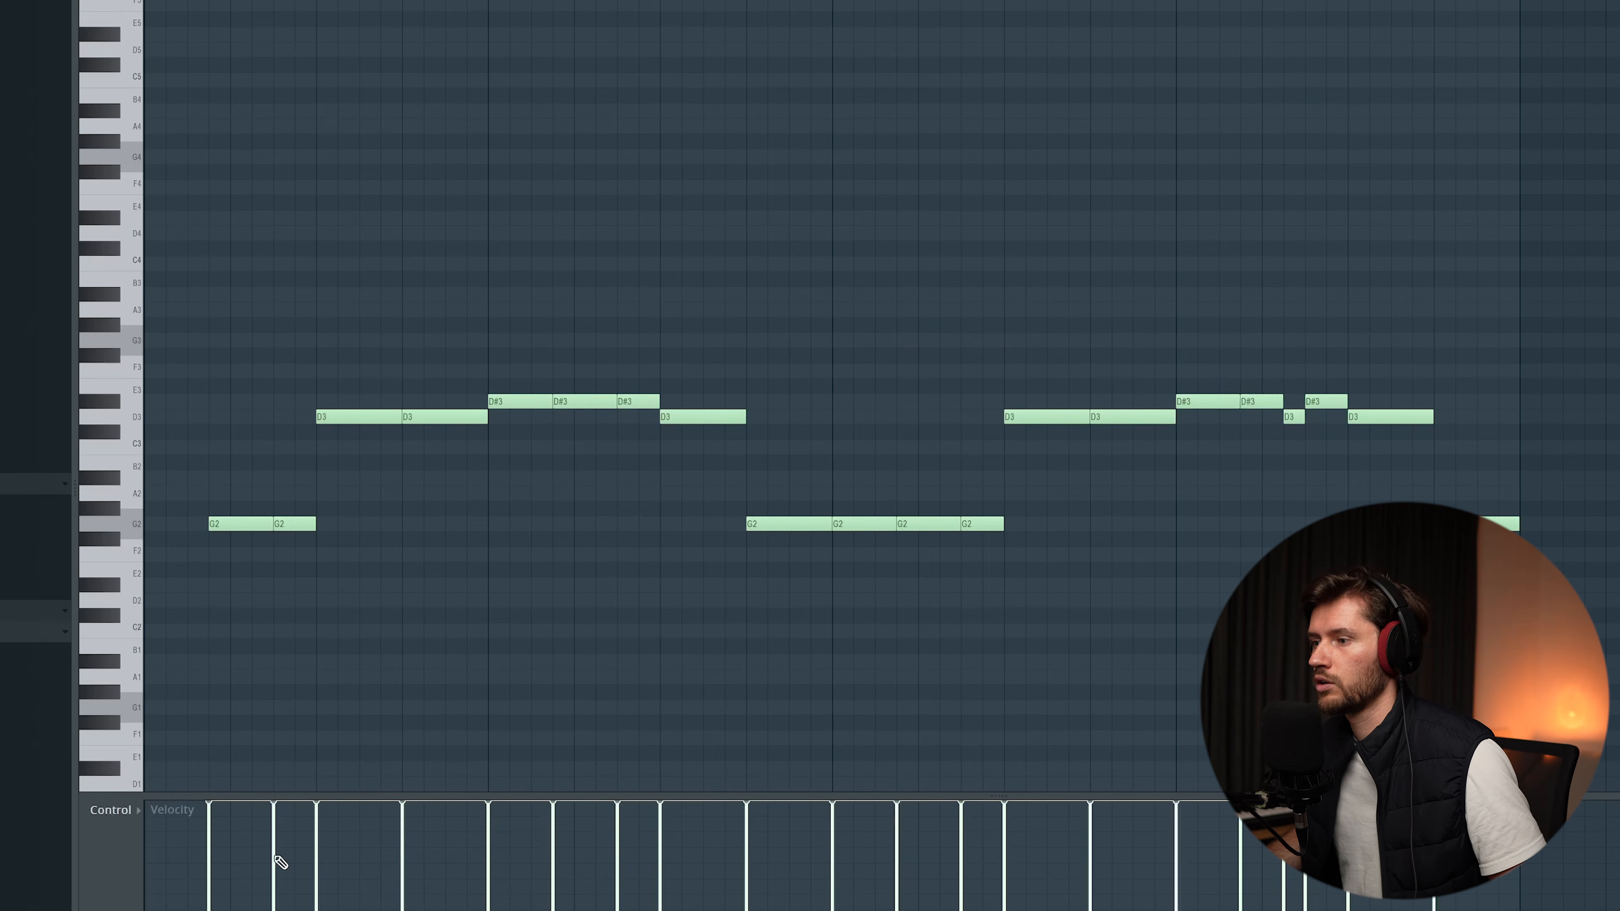
drag(276, 856, 1307, 857)
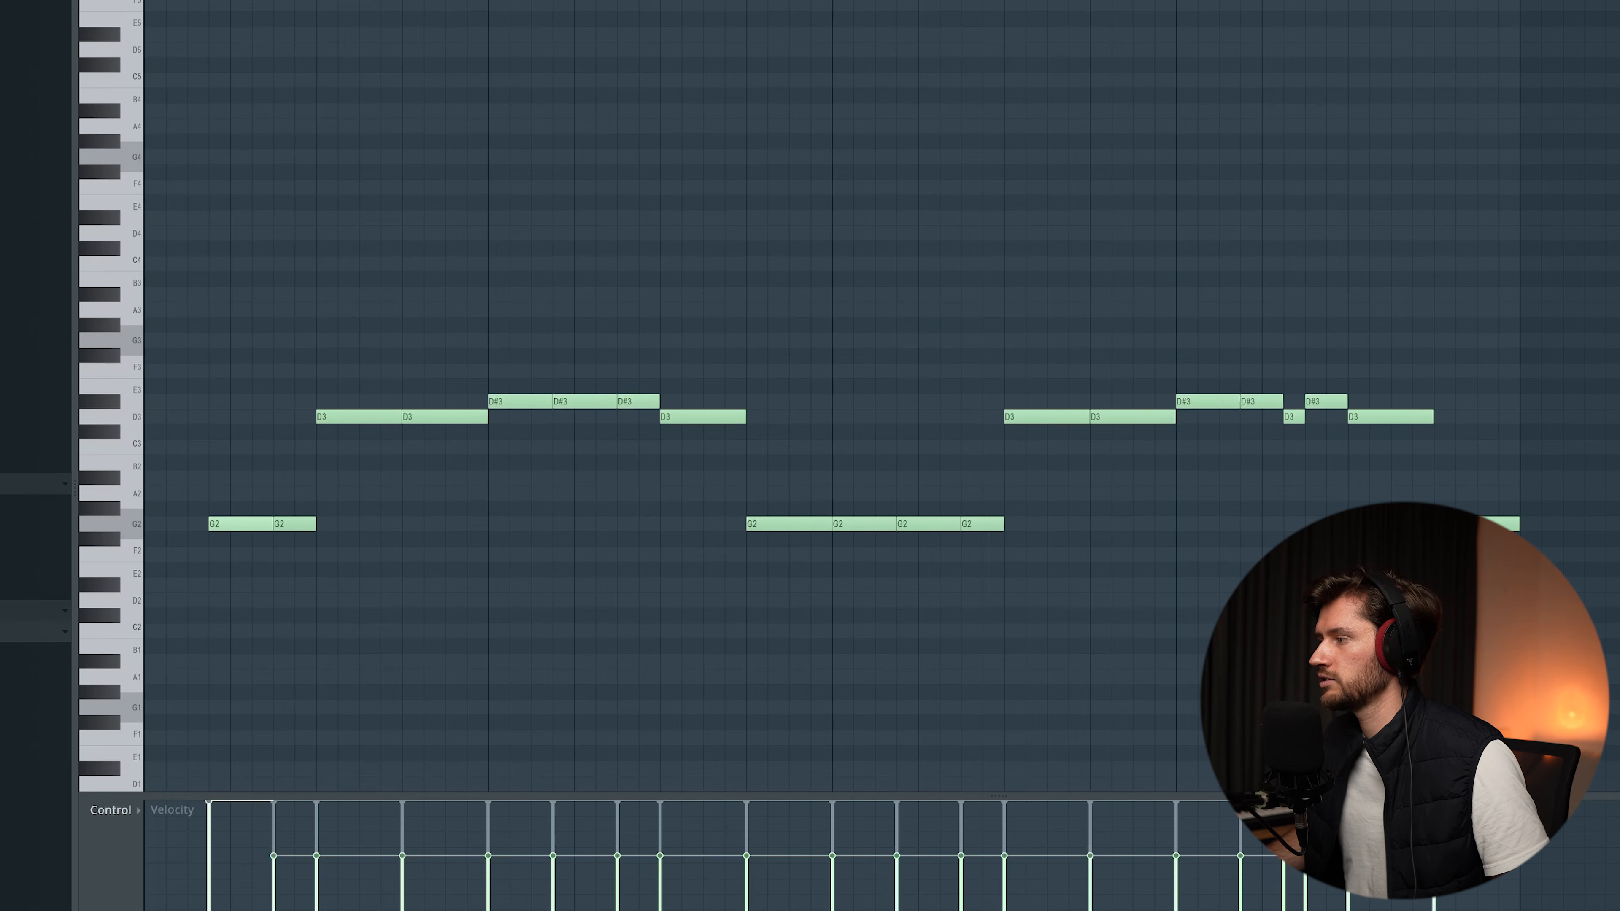
key(space)
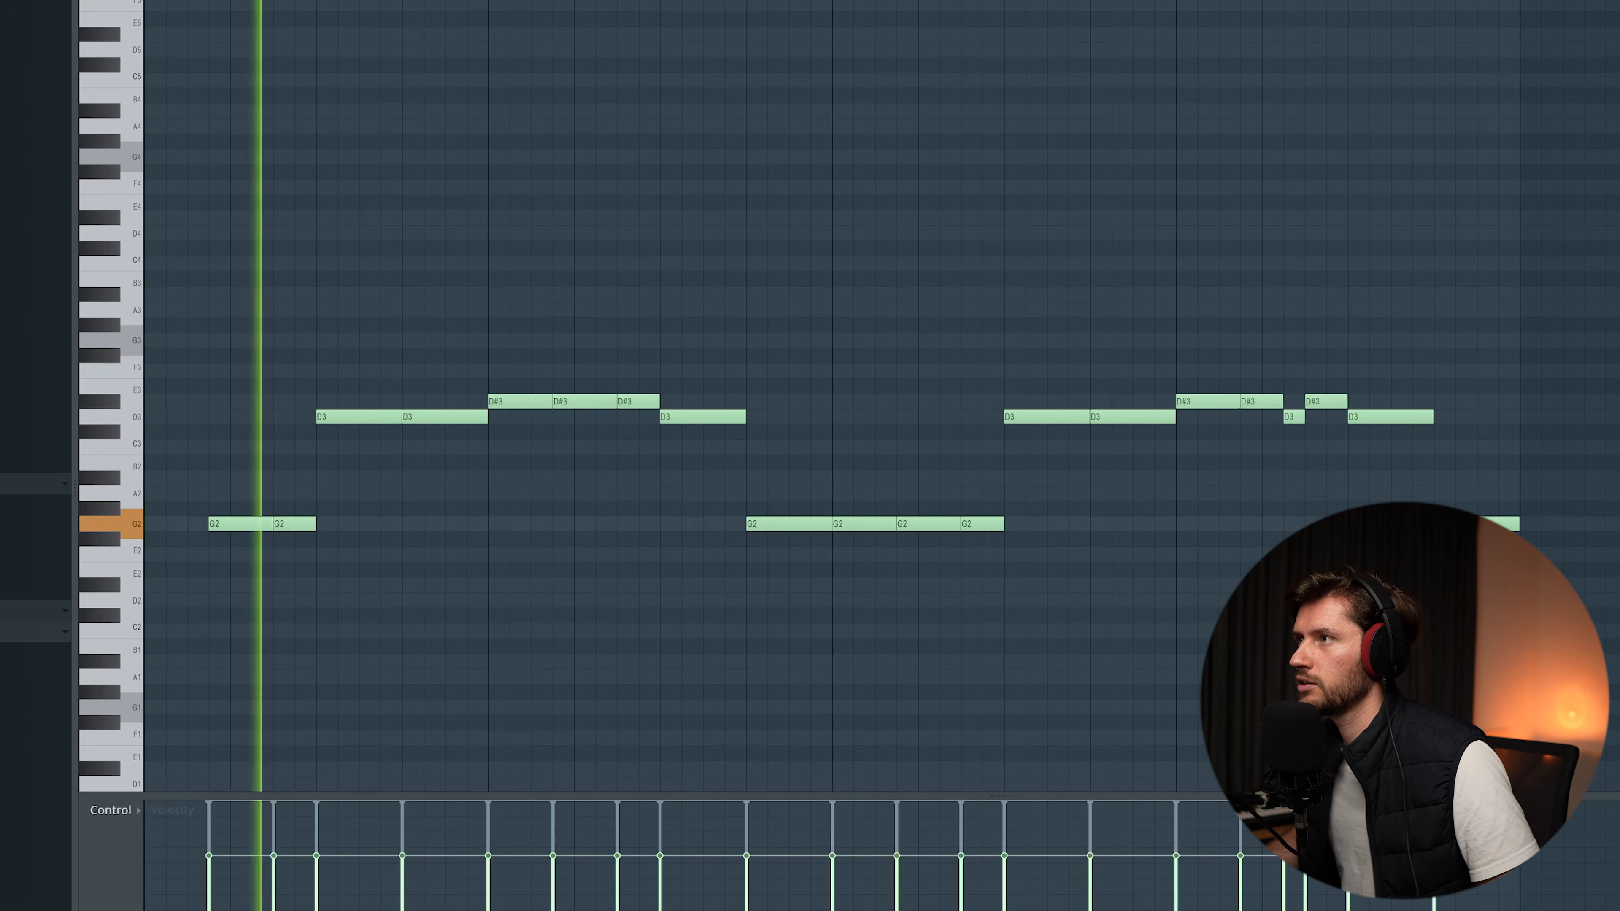
- Route the Log Drum 13 and 808 channels to mixer tracks starting at insert 20
key(F6)
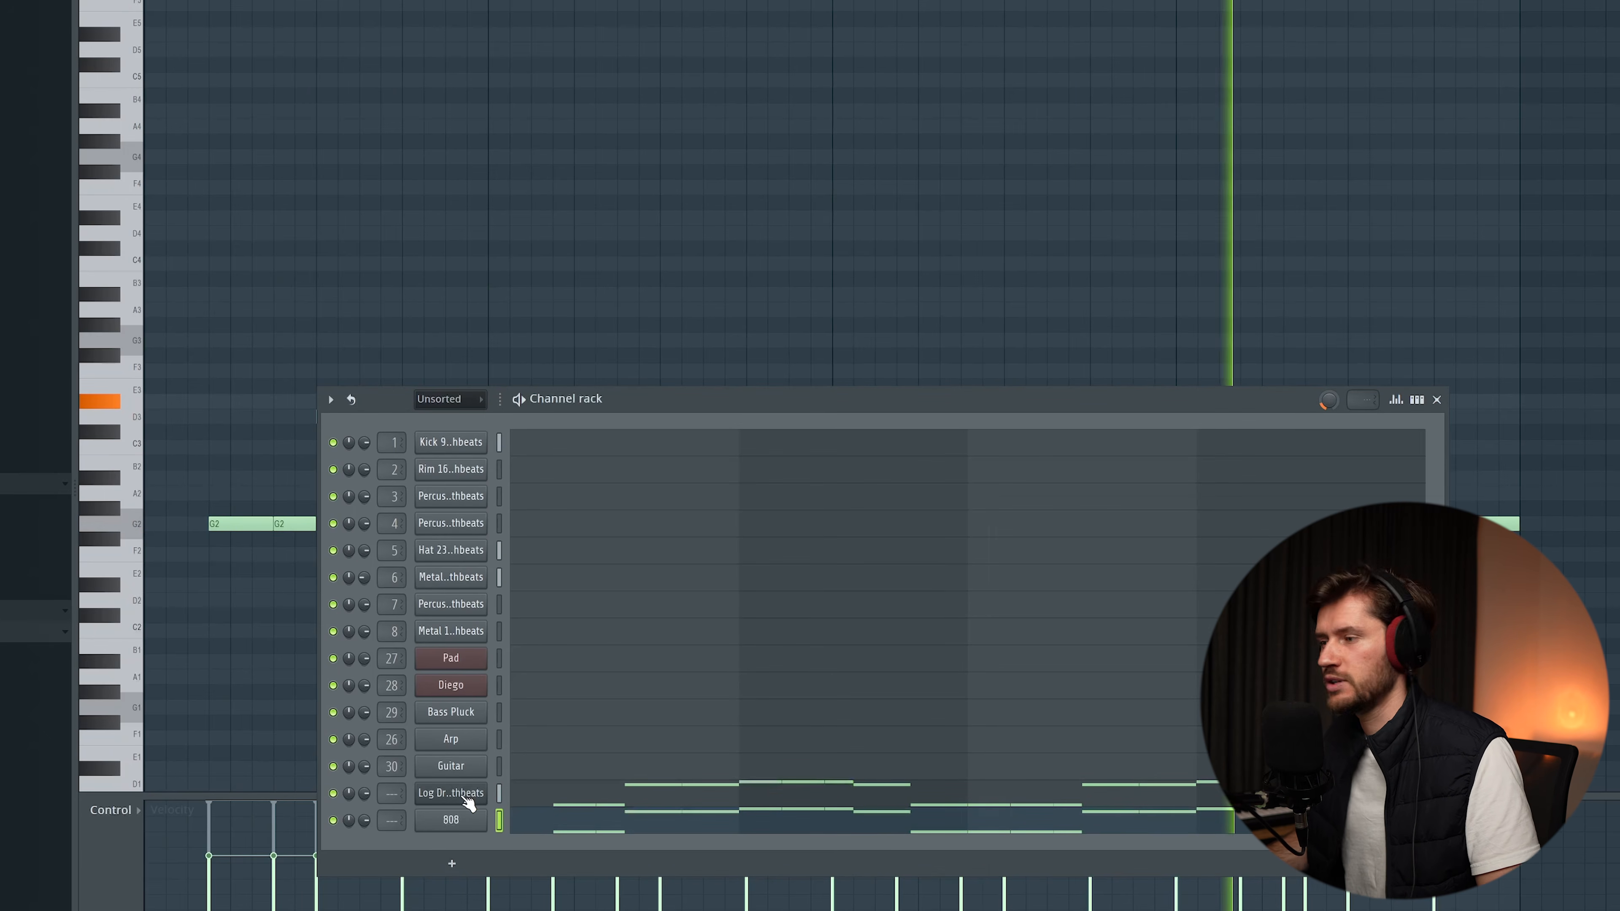
key(F9)
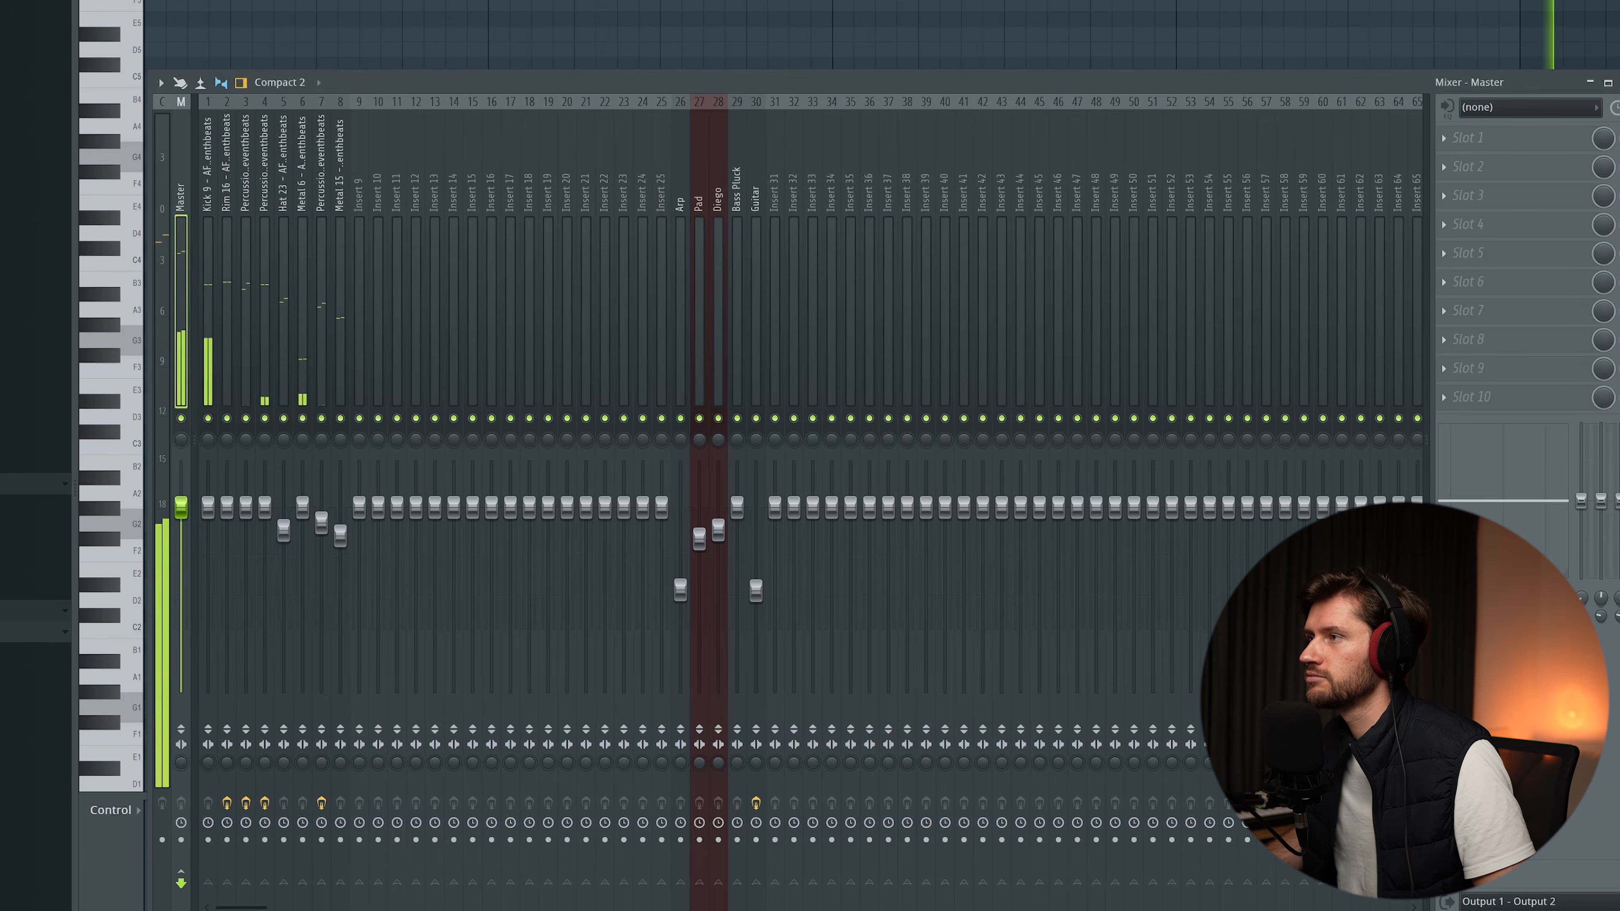
right_click(569, 181)
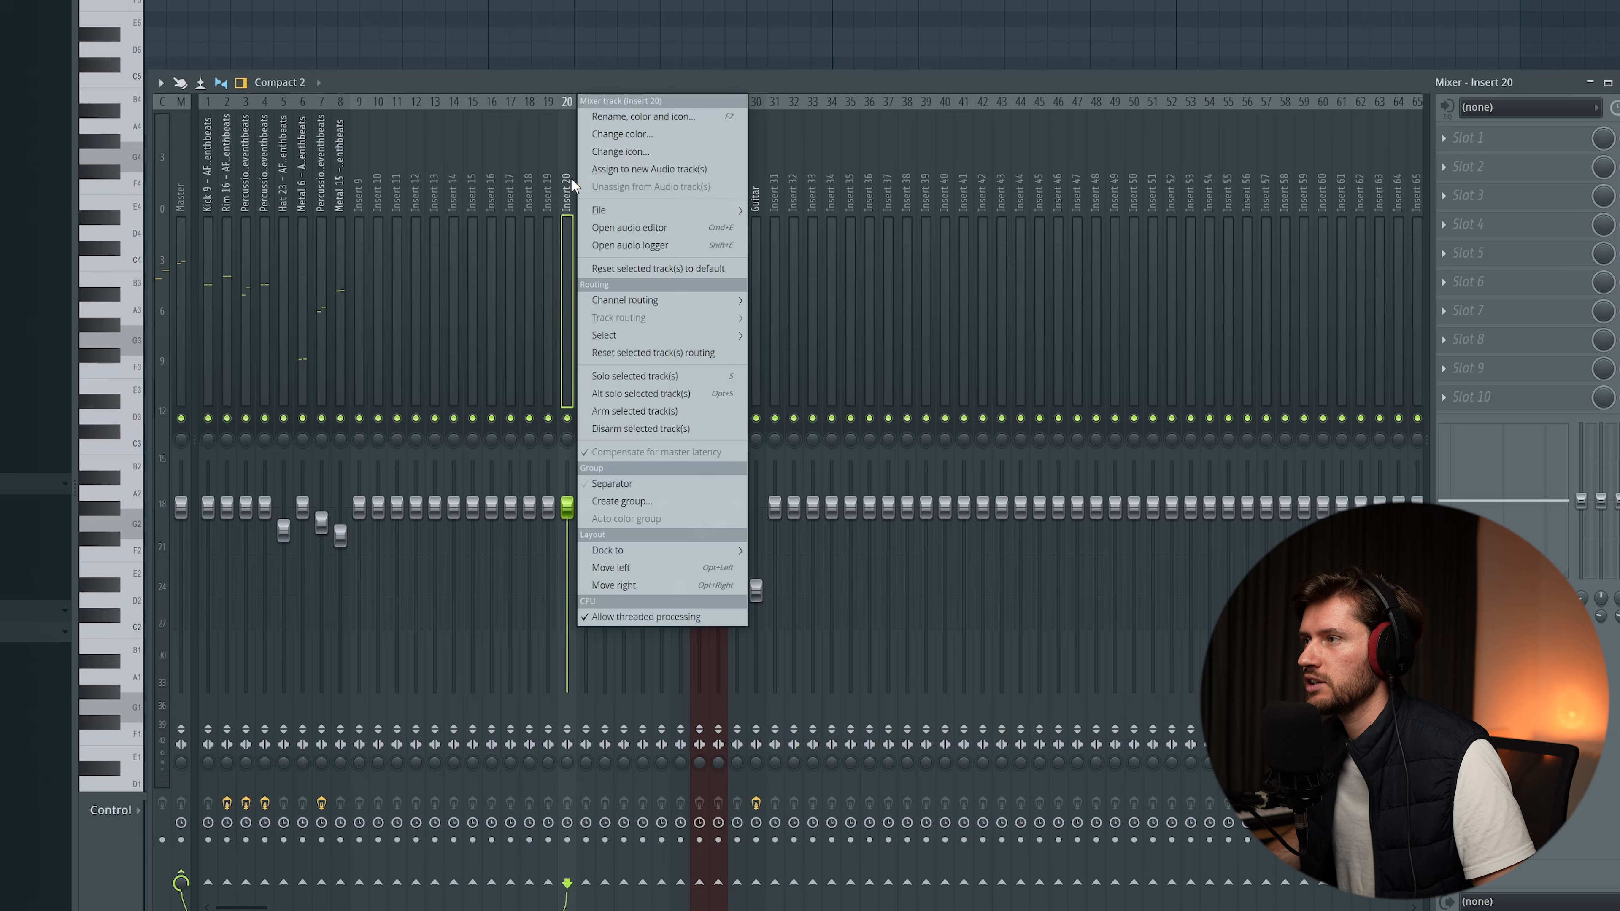
mouse_move(701, 301)
click(841, 316)
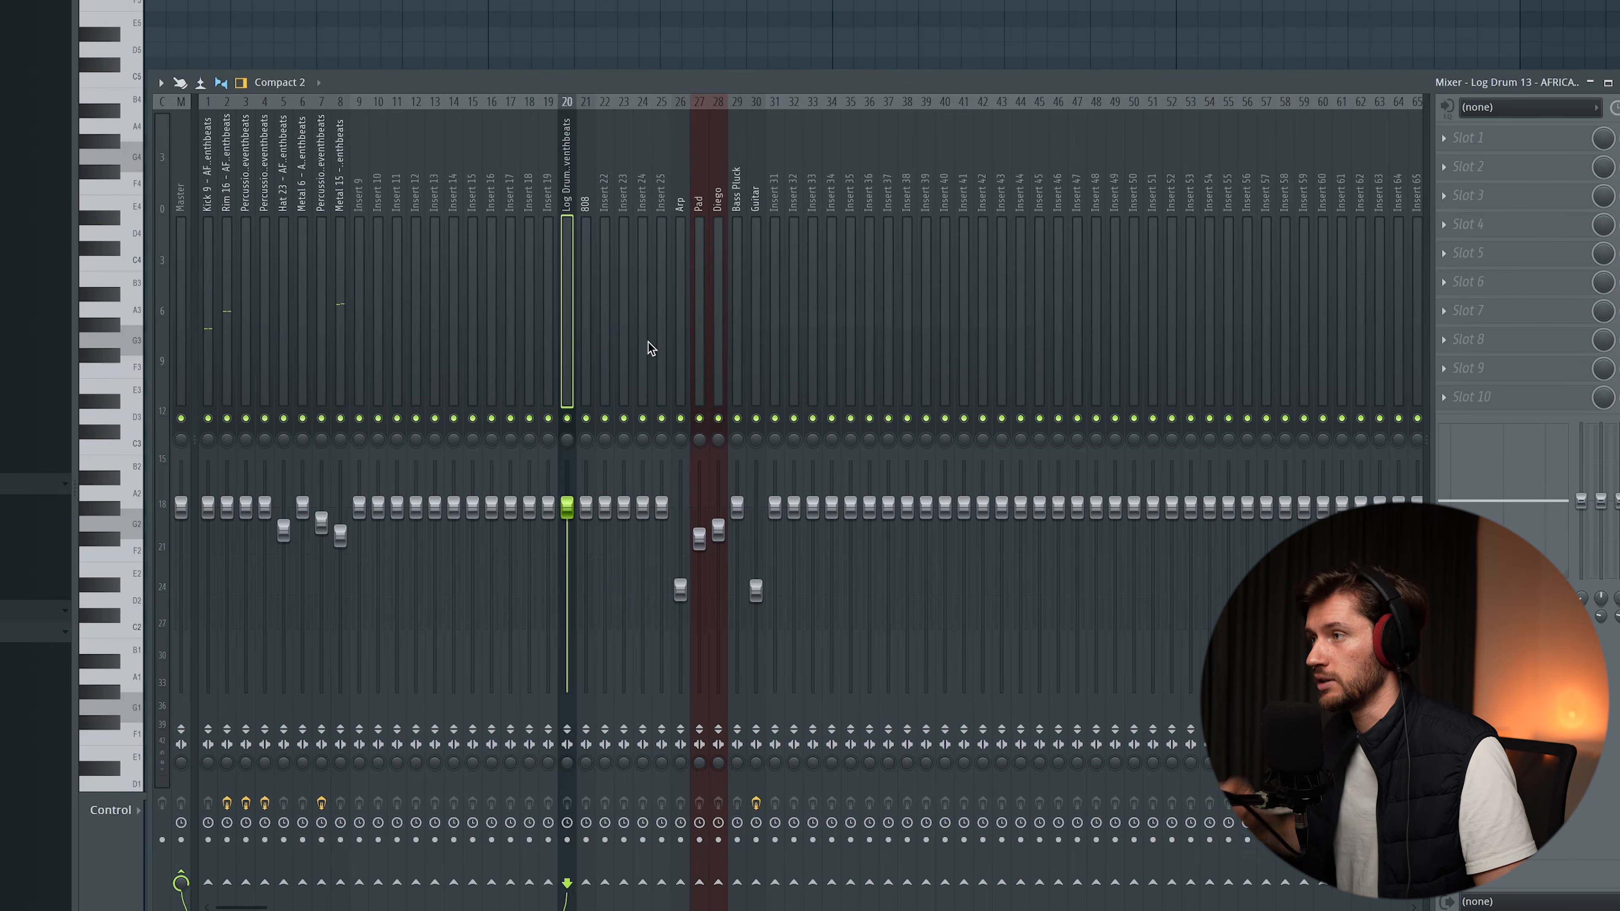
- Balance the bass layers during playback by lowering the 808 fader and raising the Log Drum 13 fader slightly
key(space)
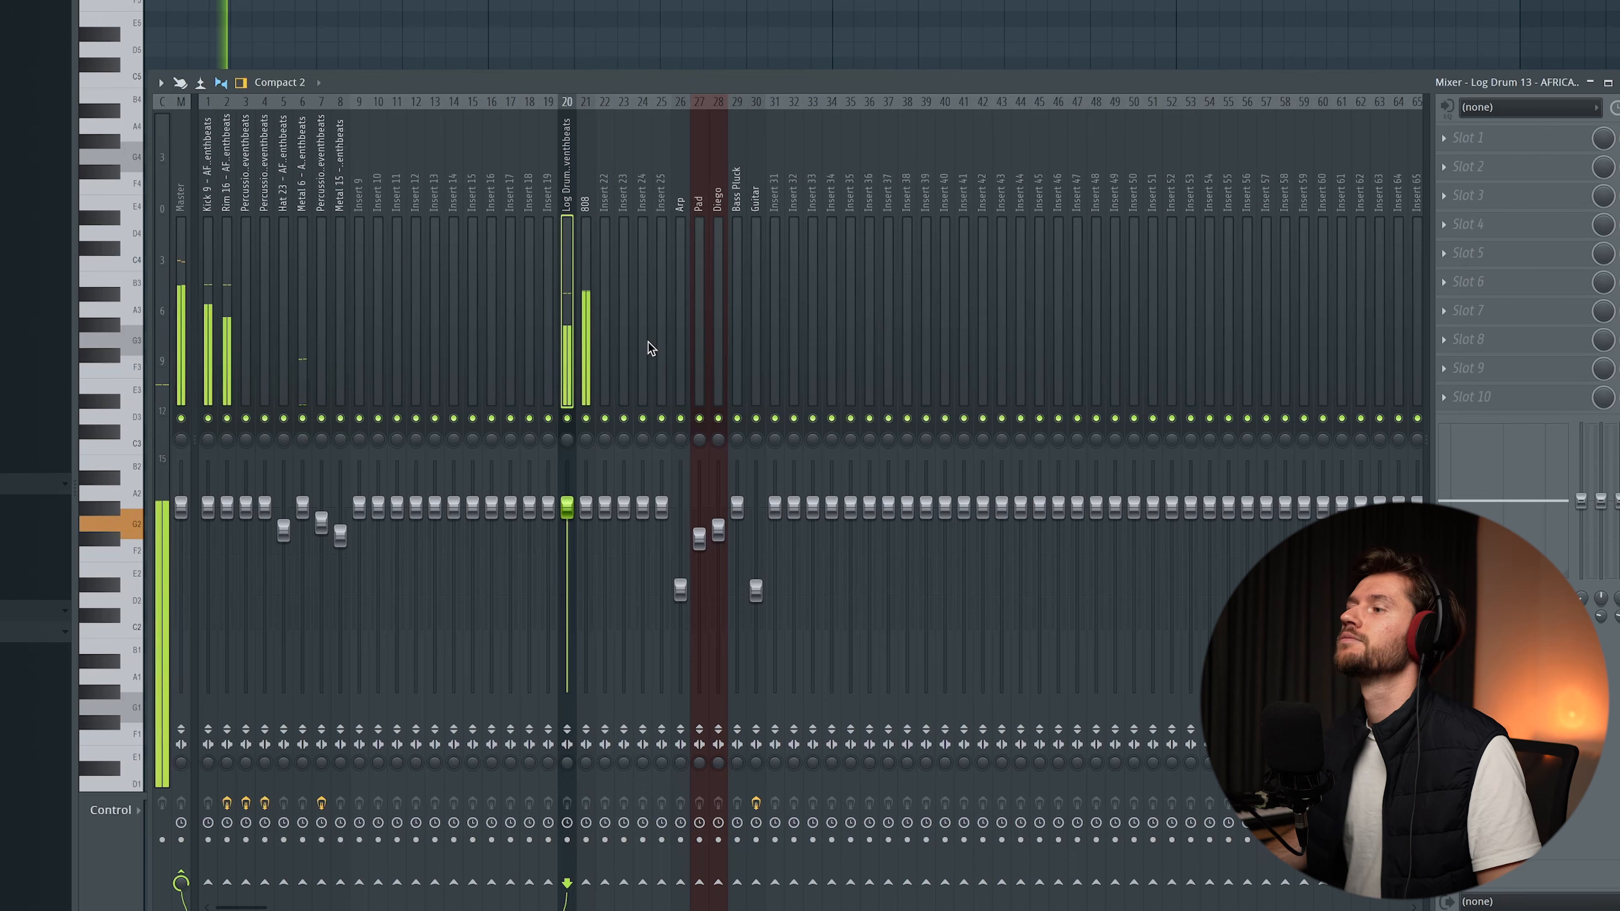
mouse_move(586, 507)
mouse_down()
mouse_move(585, 533)
mouse_move(567, 472)
mouse_move(566, 508)
mouse_move(567, 473)
mouse_move(567, 493)
mouse_up()
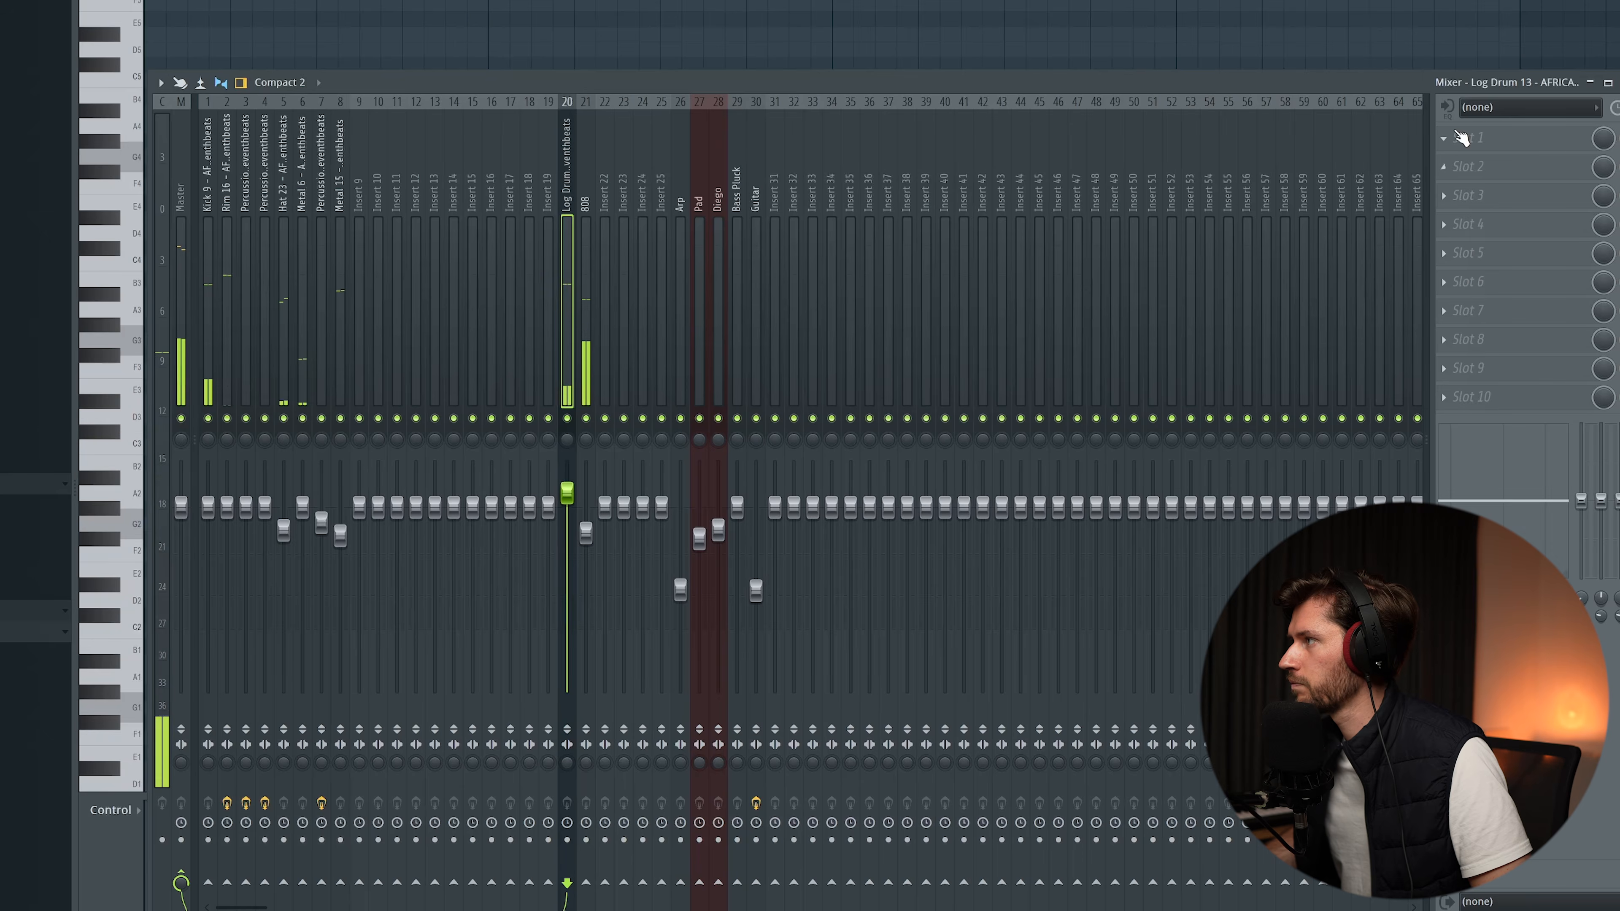
- Add Dist COLDFIRE to the Log Drum 13 mixer track and set its transformer drive to 100% on the Drum Bus Transformers & Tape preset
click(1466, 138)
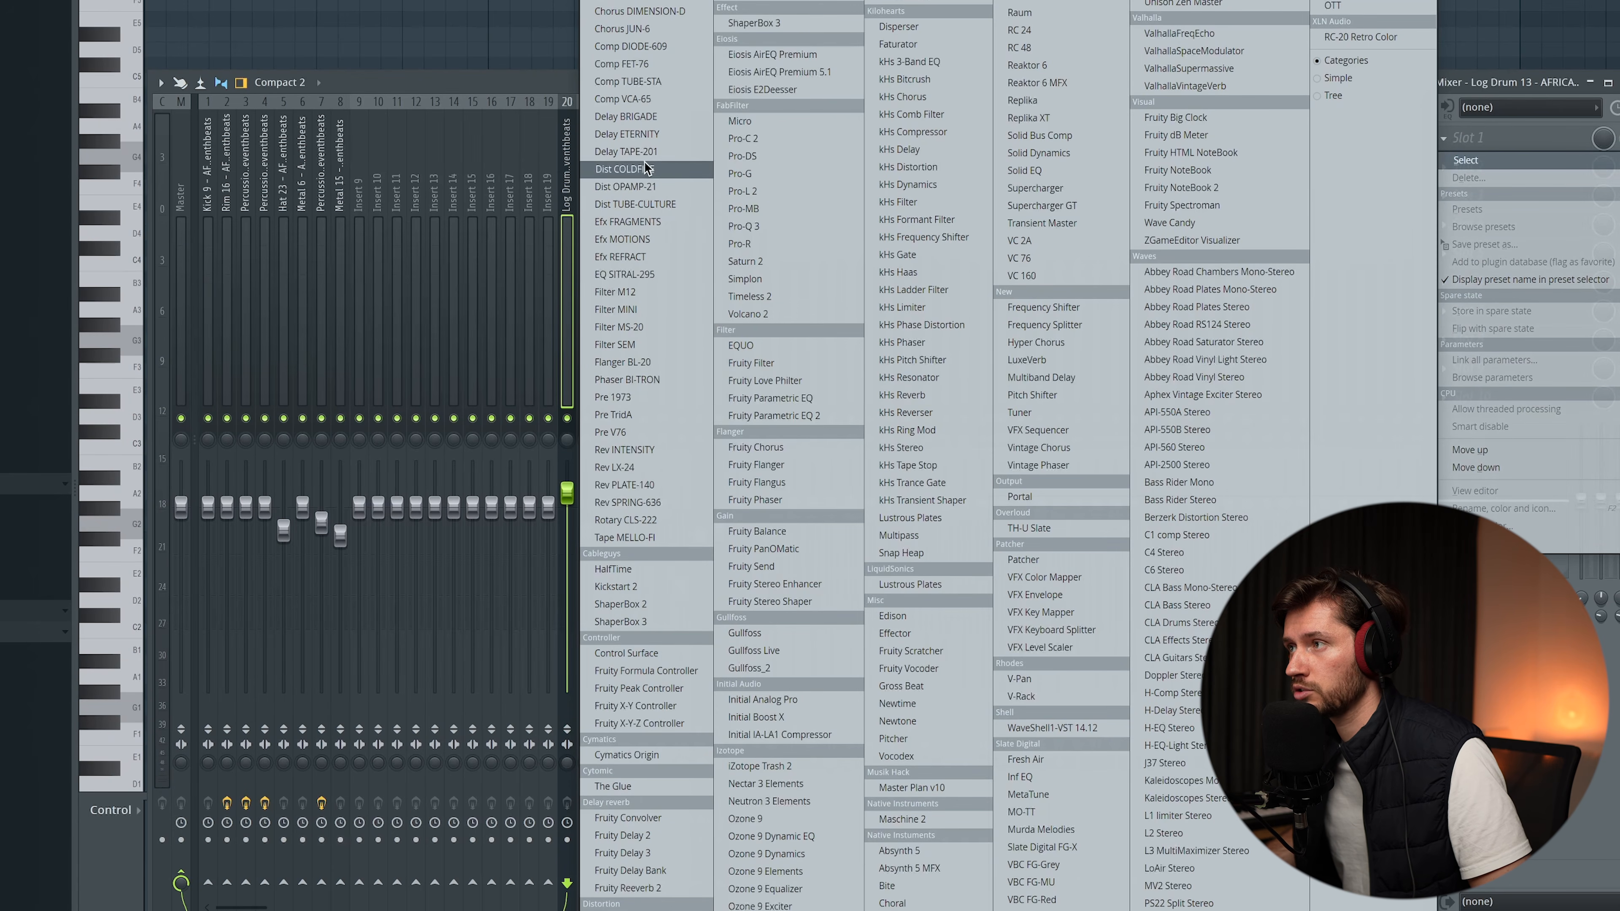
click(628, 168)
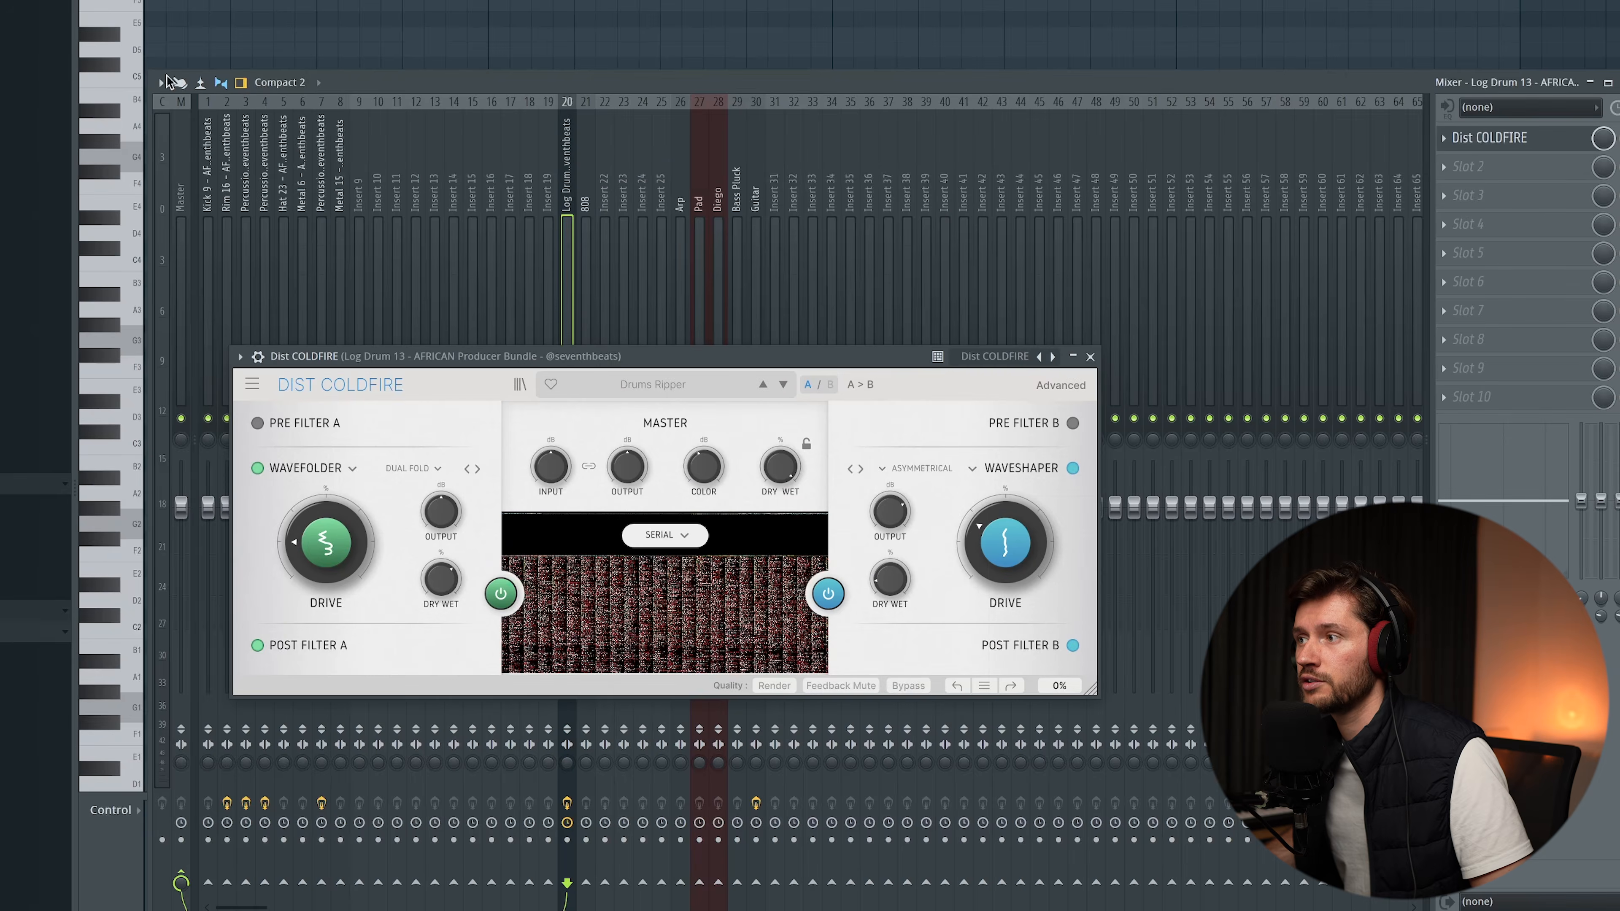
click(652, 385)
mouse_move(611, 453)
click(837, 349)
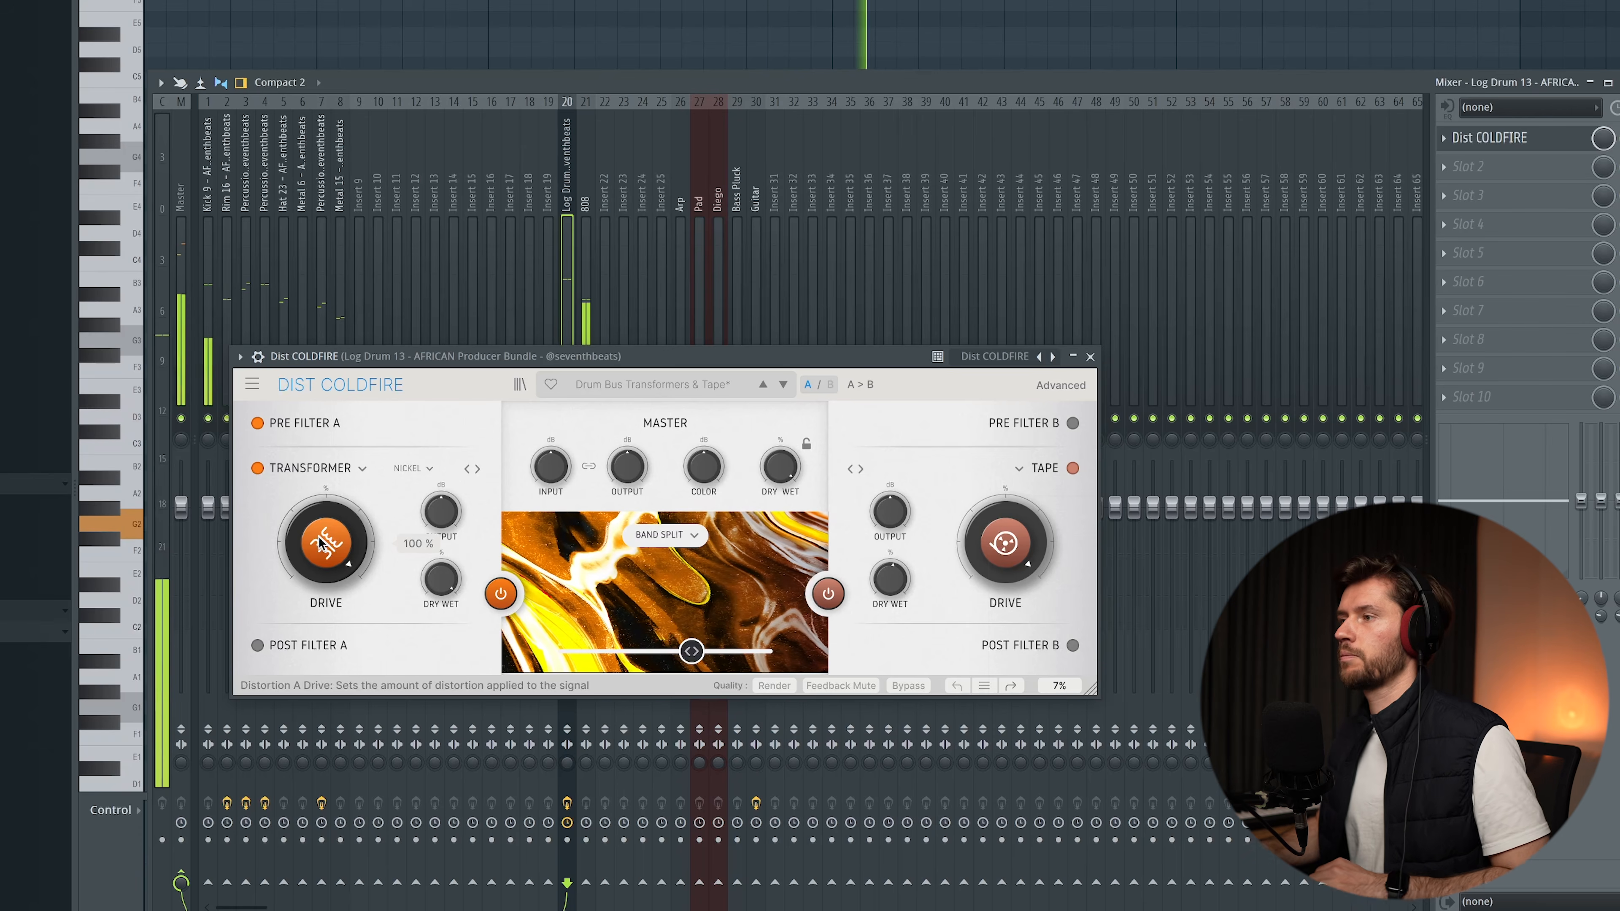
click(1089, 356)
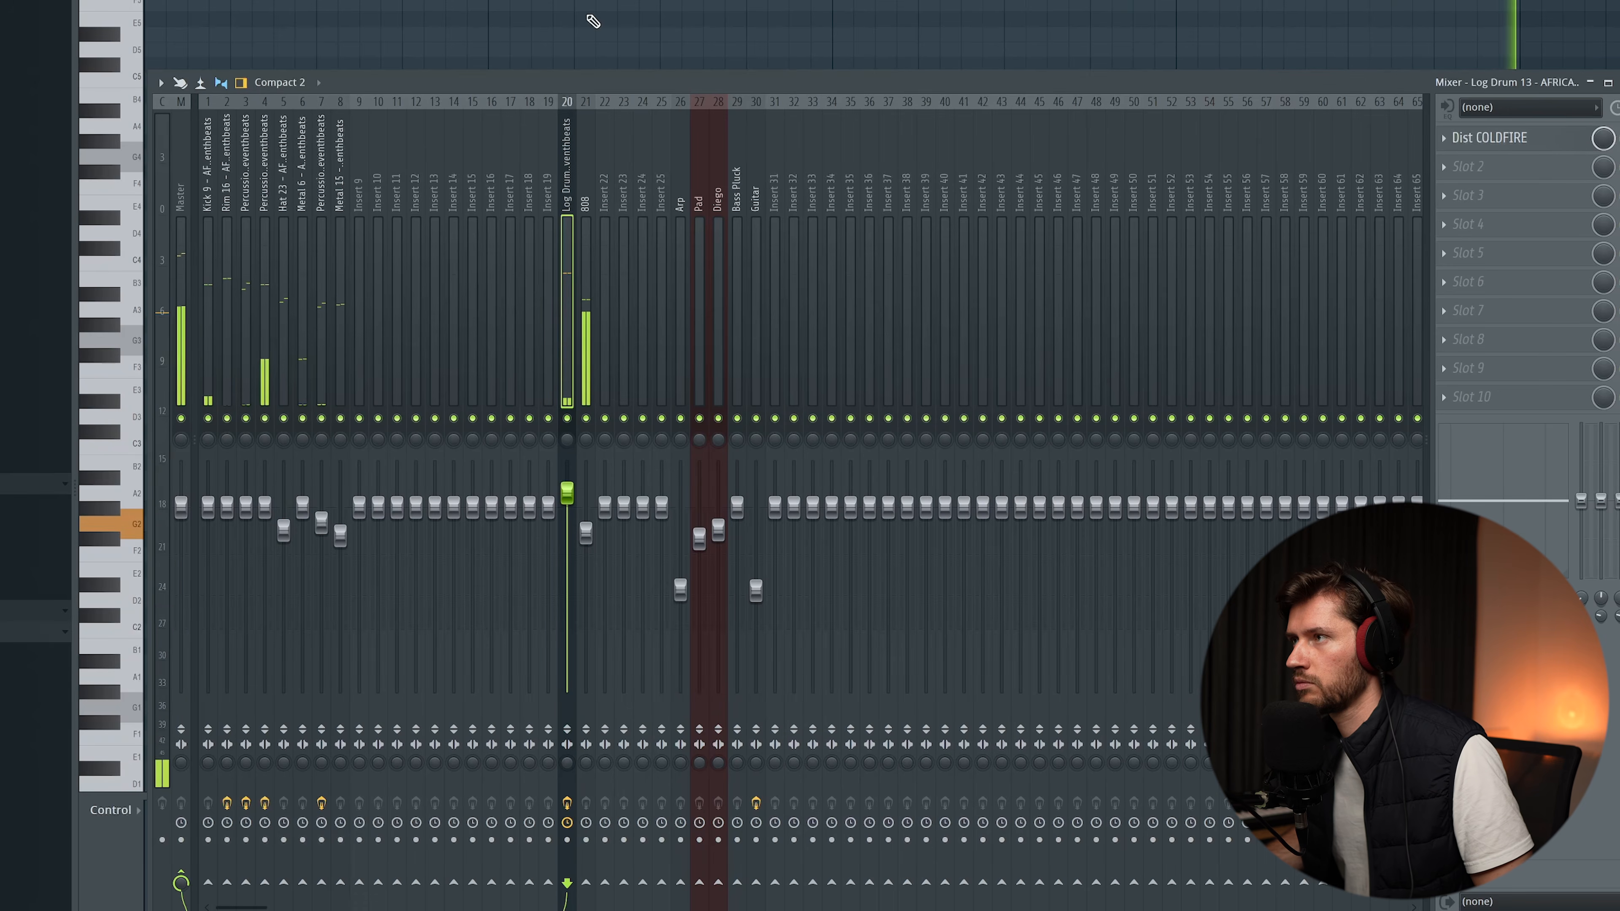
- Repeat Pattern 14 along track 16 of the playlist and move the transition effect clips down one track
key(F5)
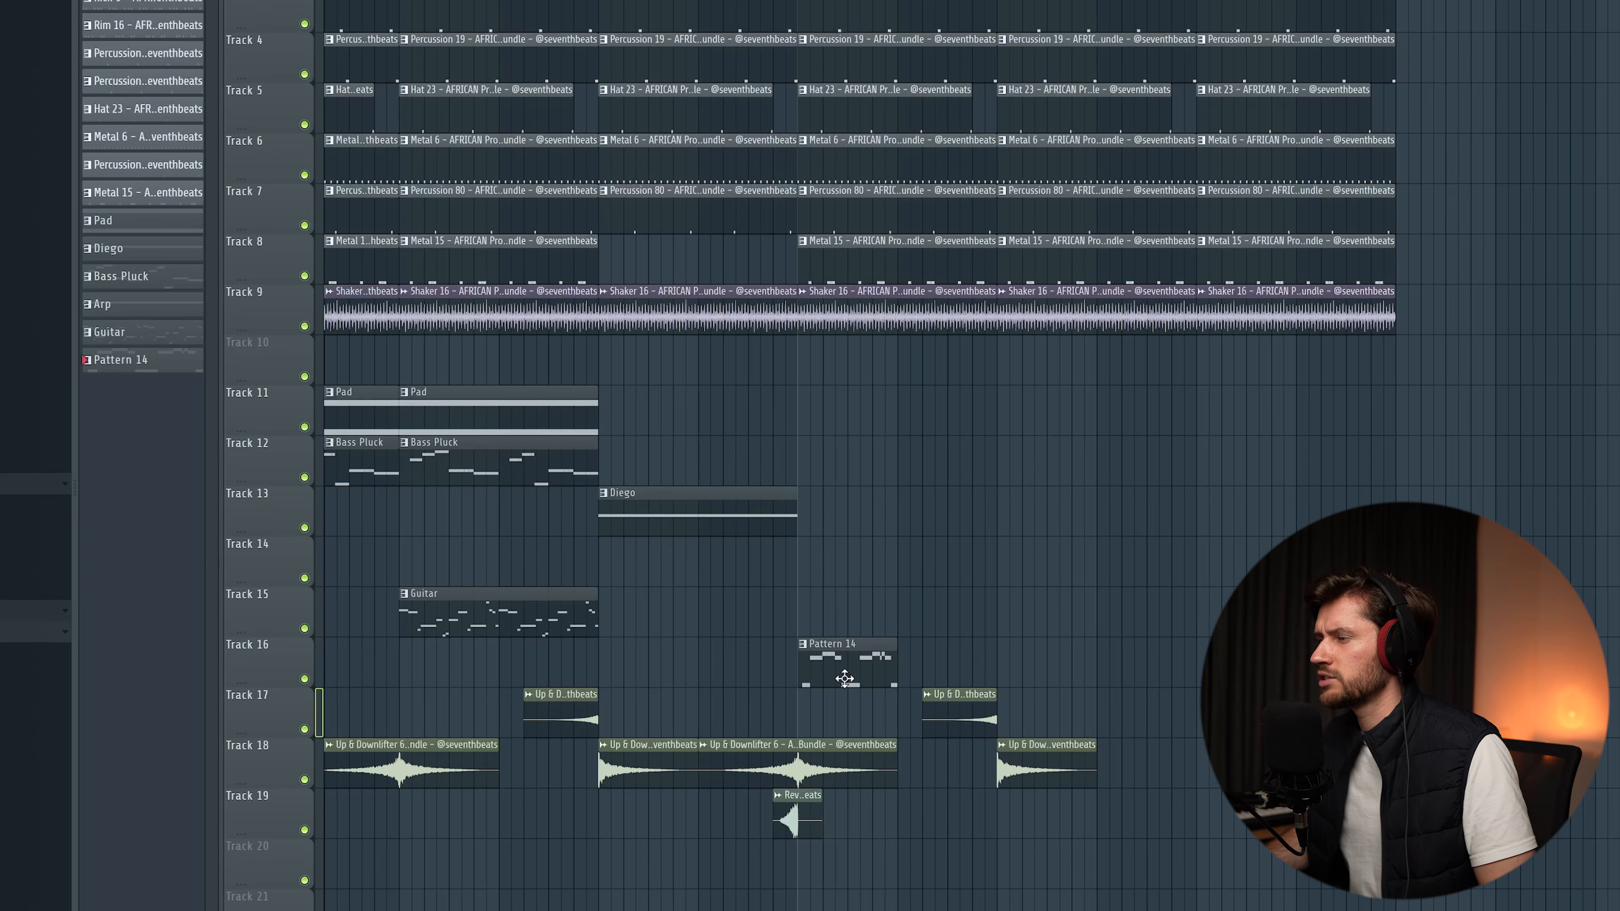
drag(925, 608, 1052, 684)
mouse_move(1109, 625)
mouse_down()
mouse_move(1113, 719)
mouse_move(1127, 639)
mouse_up()
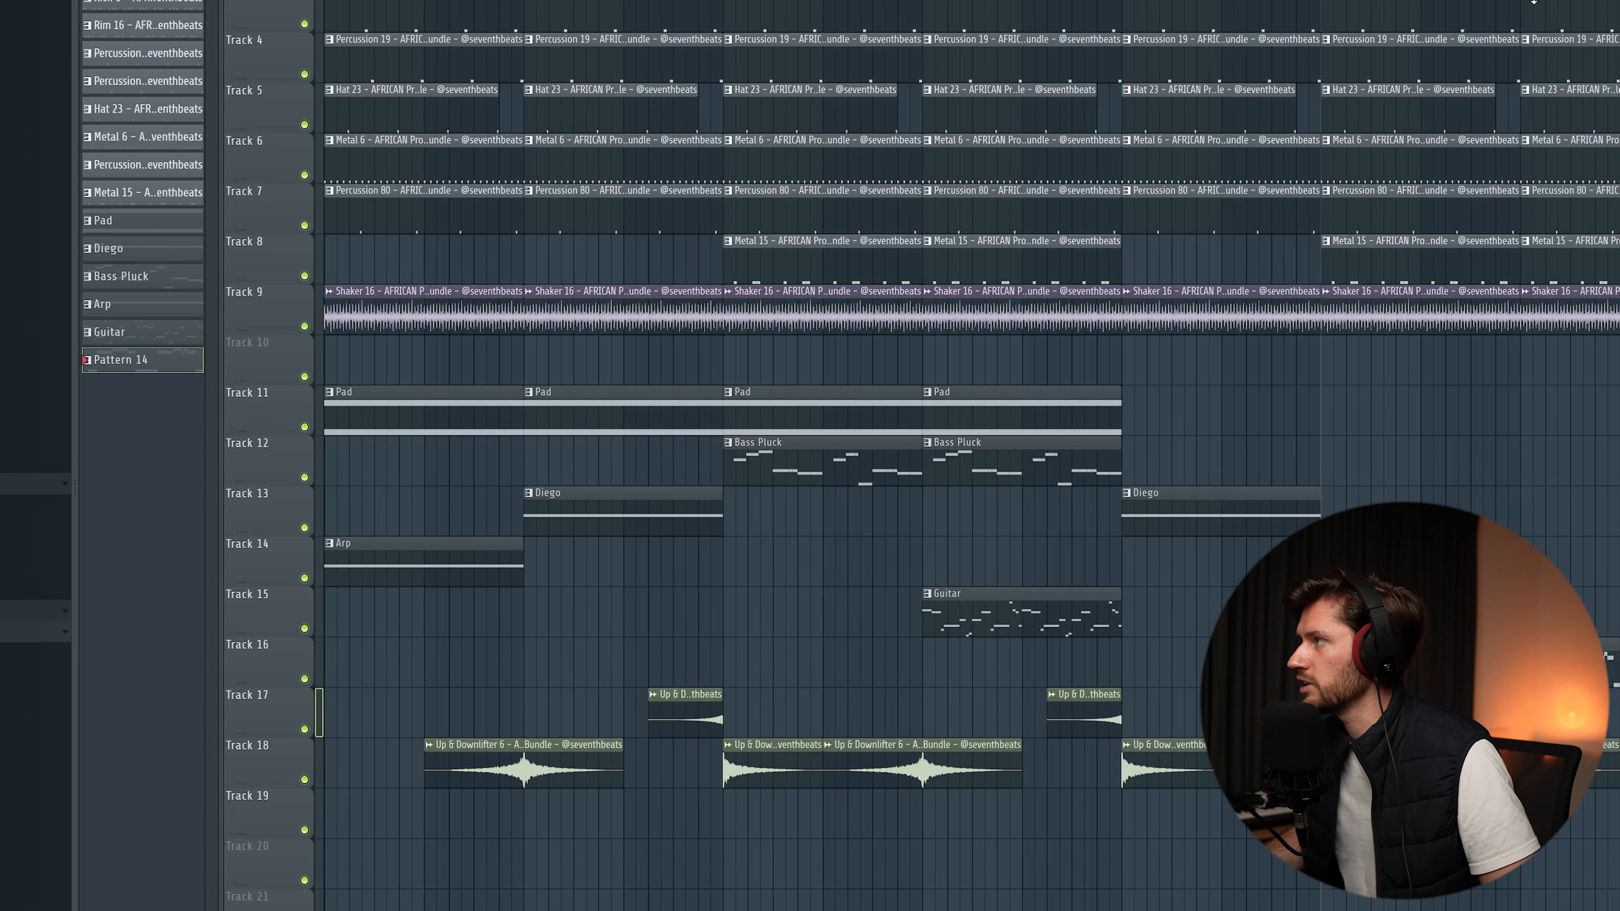
scroll(969, 456, down, 2)
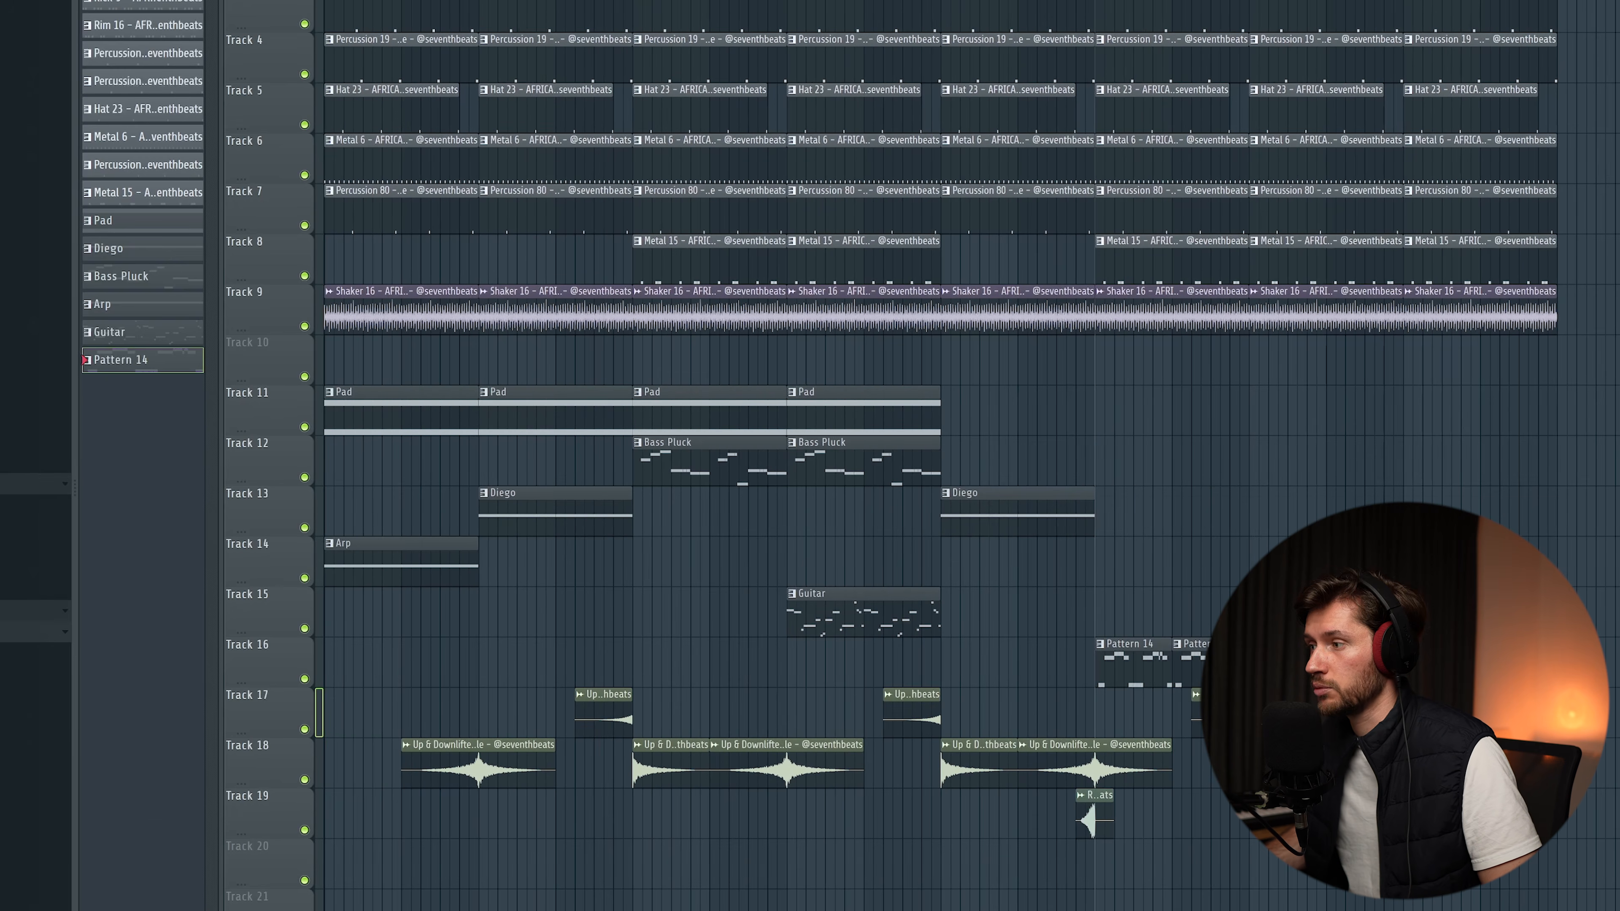
drag(1270, 704, 409, 793)
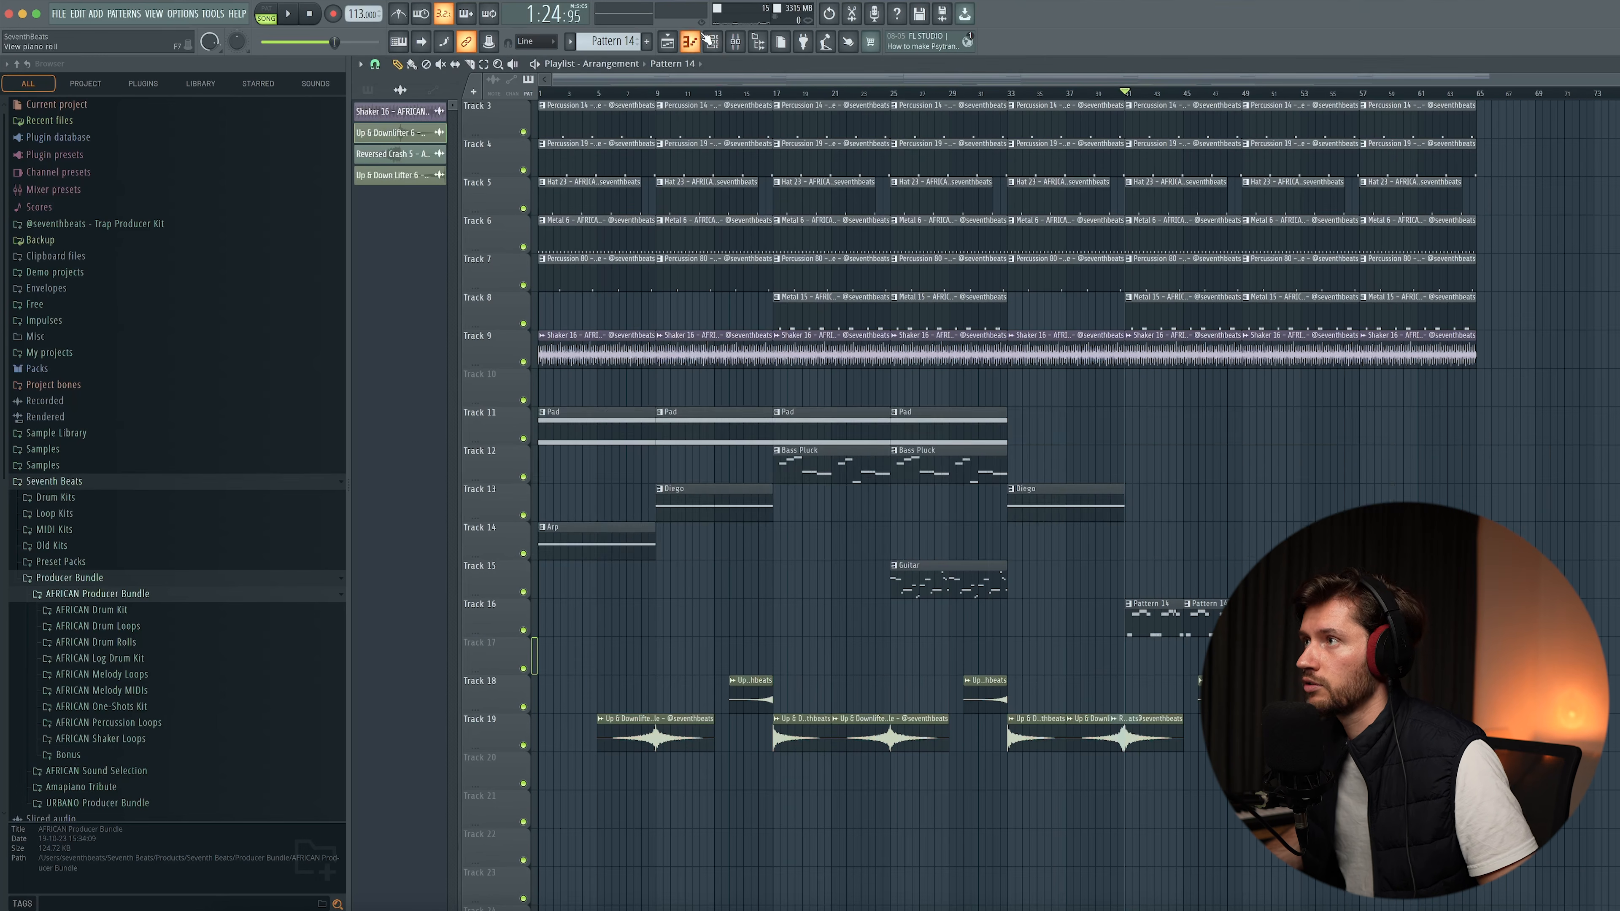
- Show the unsorted channels and add an ANA 2 synth channel with the Clean Saws preset
click(713, 42)
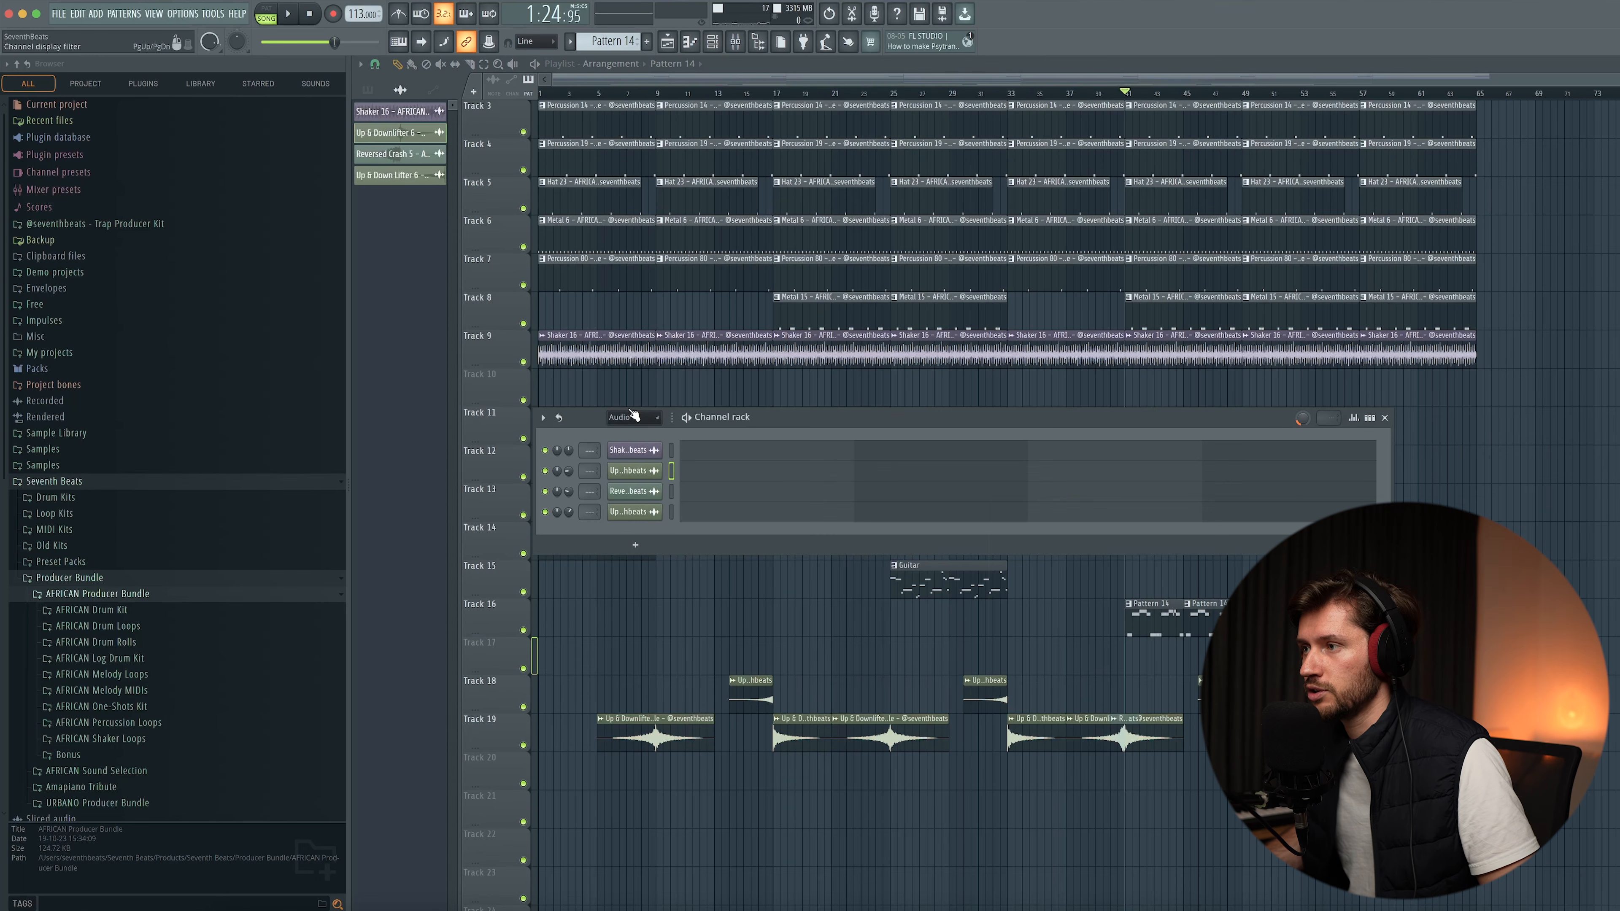
click(633, 464)
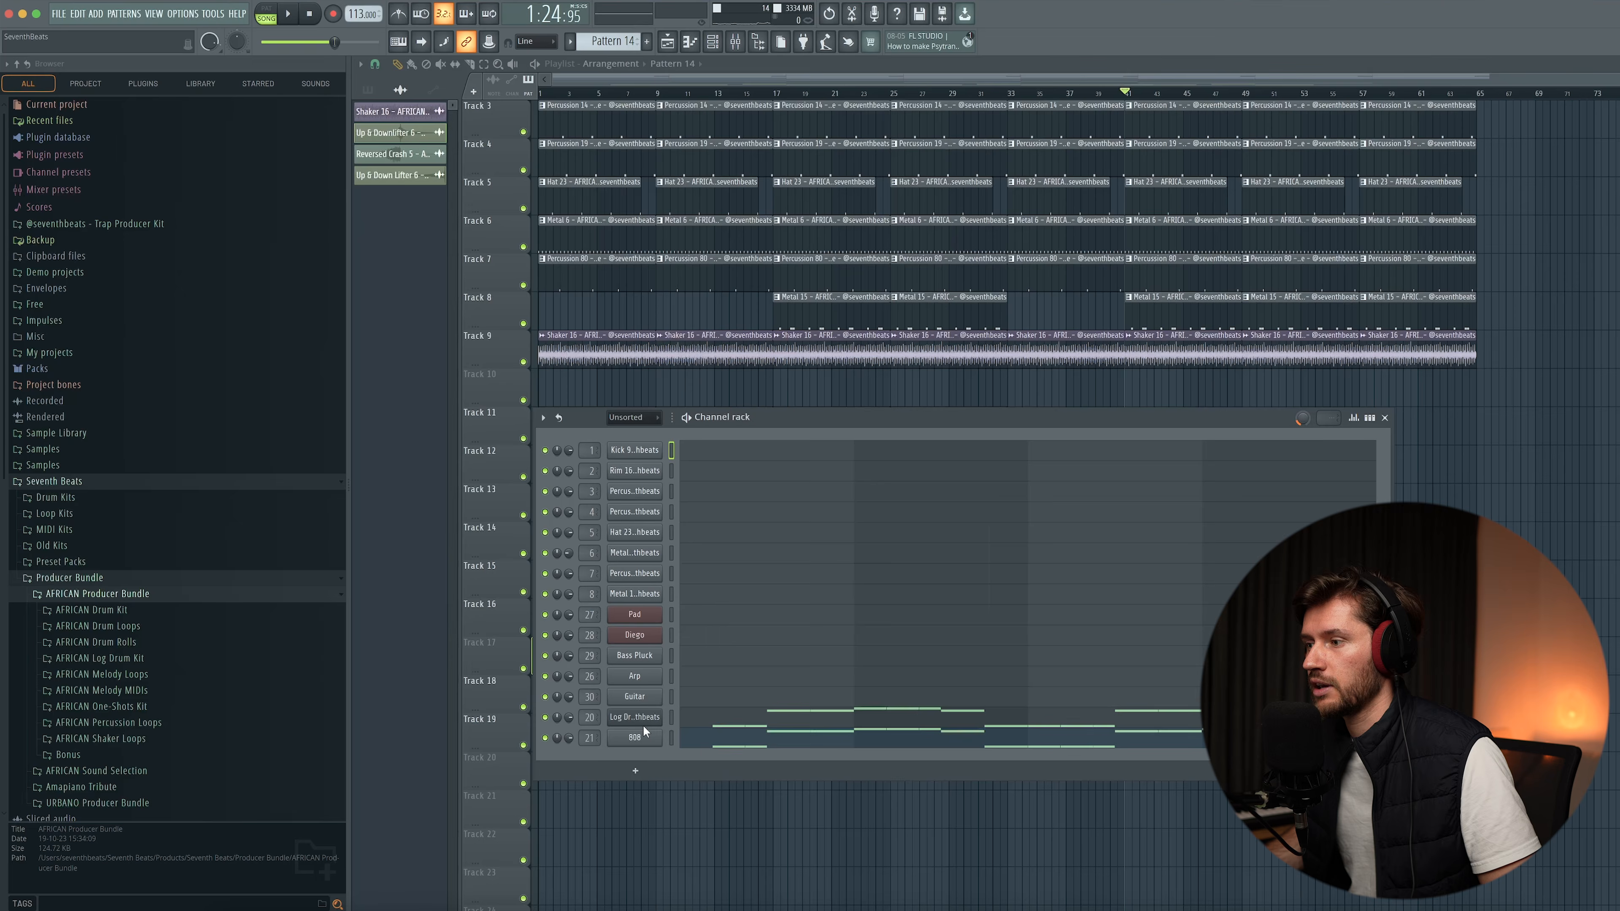
click(636, 770)
click(845, 41)
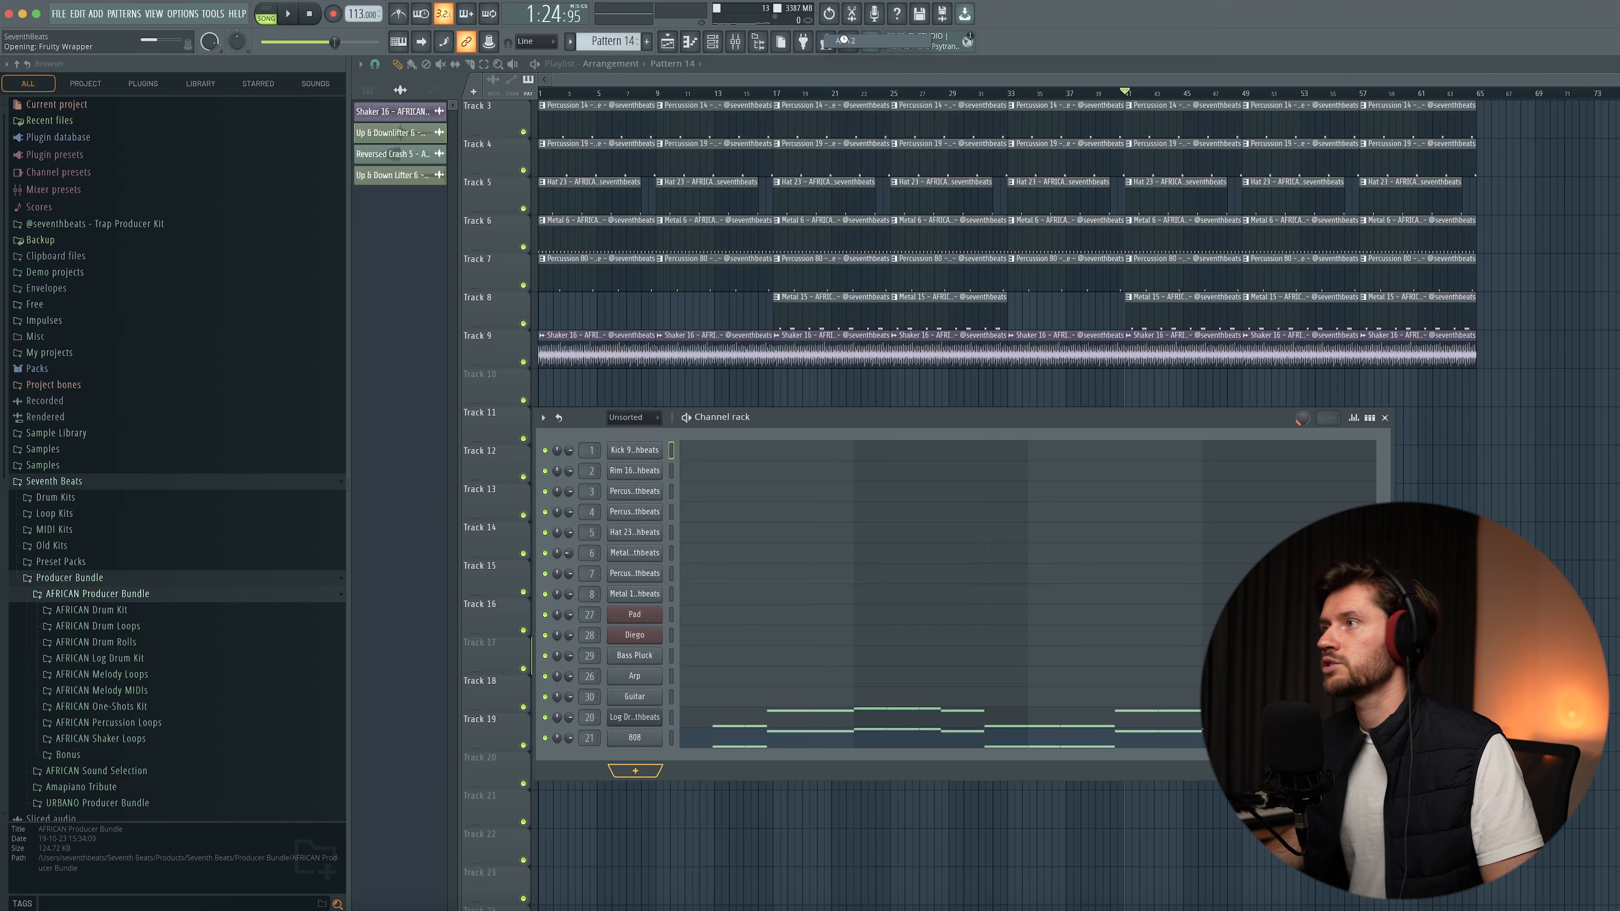
drag(415, 126, 825, 194)
click(919, 220)
drag(935, 198, 923, 203)
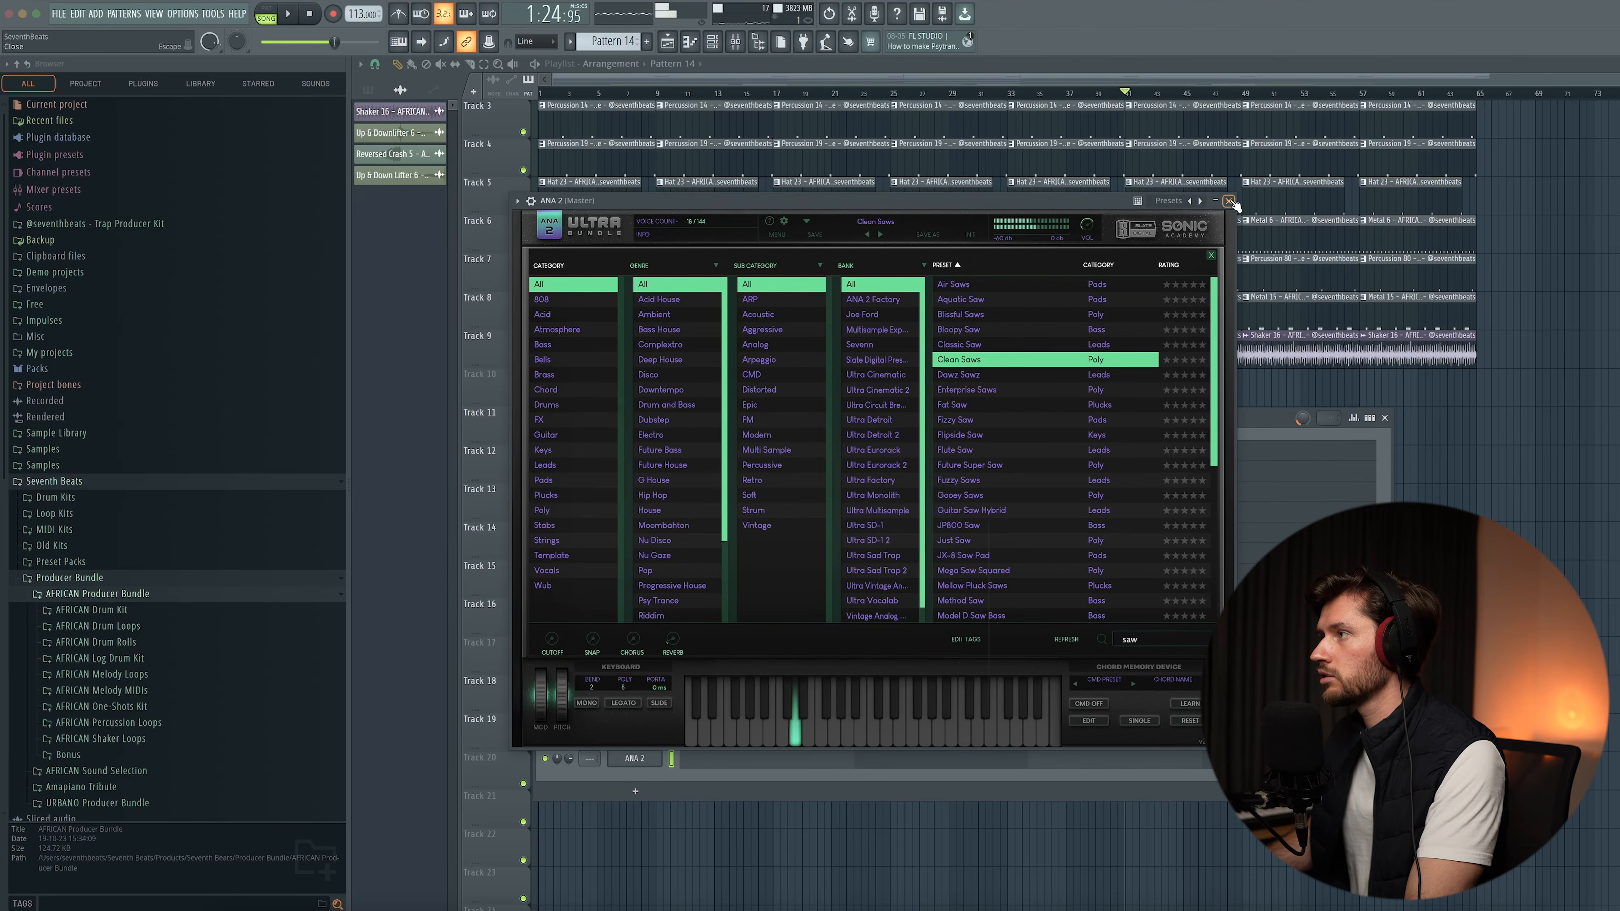
click(1229, 201)
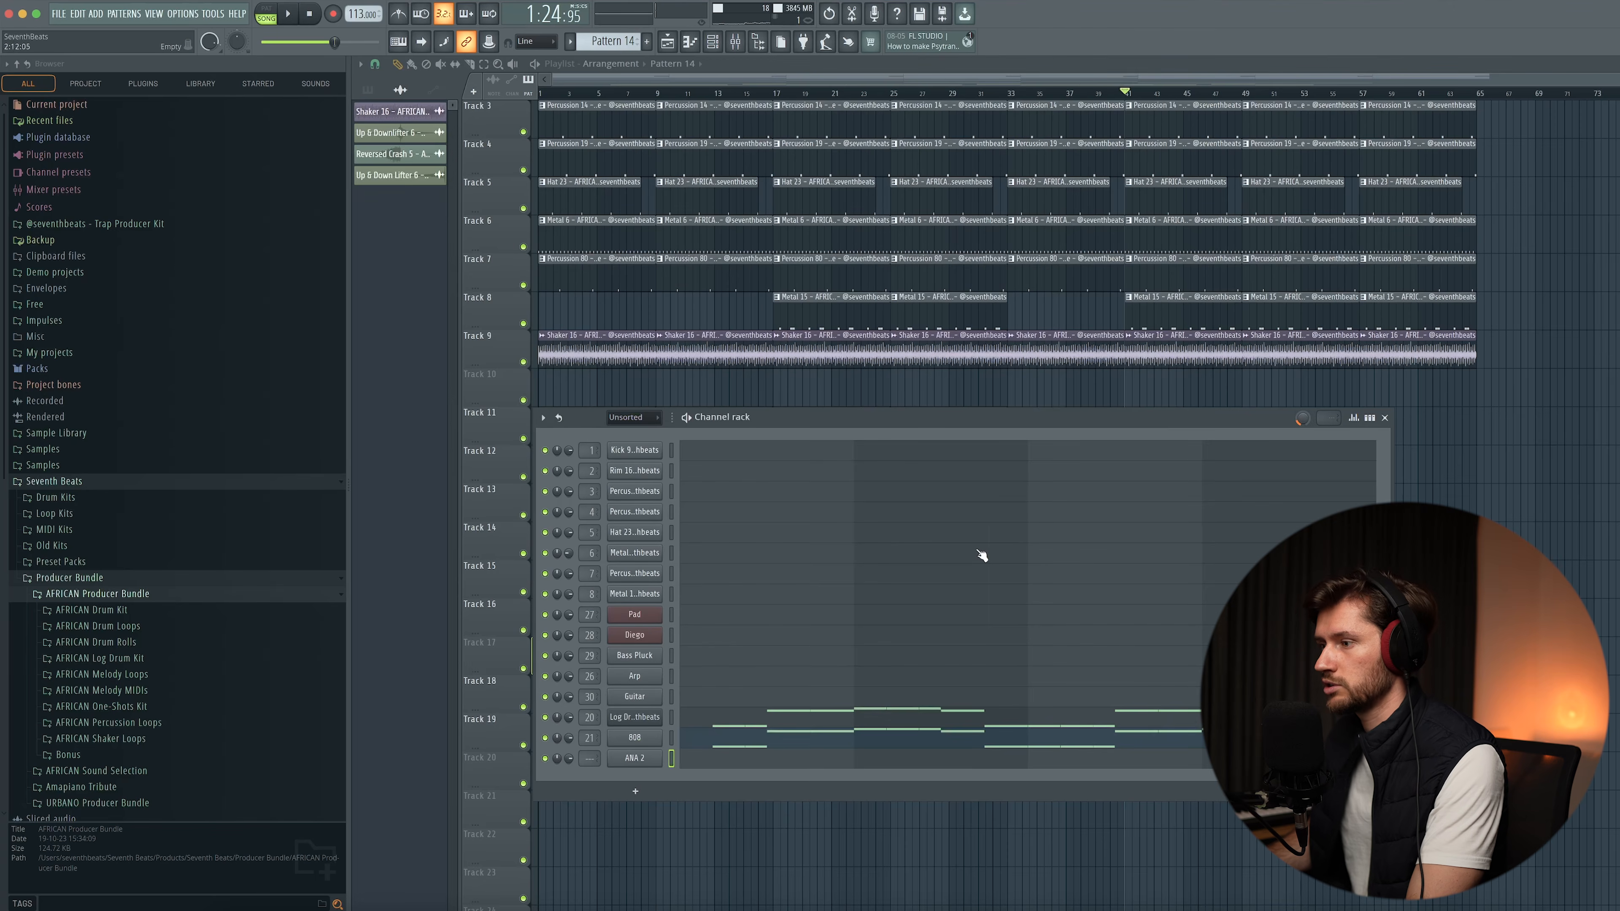
- Draw eight short, evenly spaced off-beat G2 notes, two per bar, in the ANA 2 part of Pattern 14
click(746, 757)
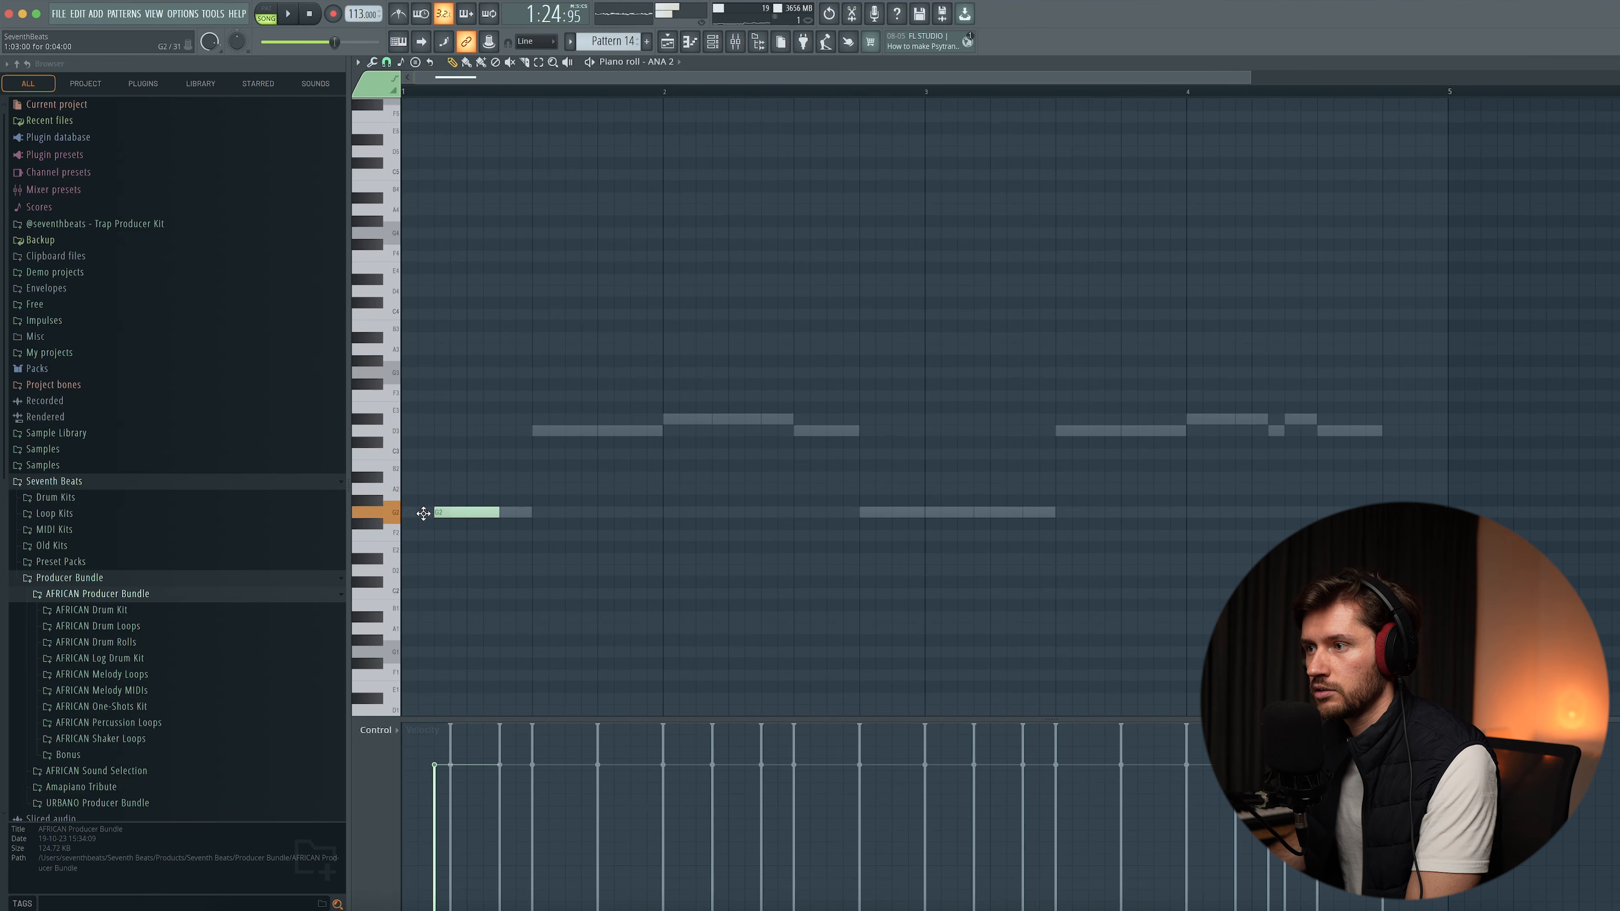
click(579, 513)
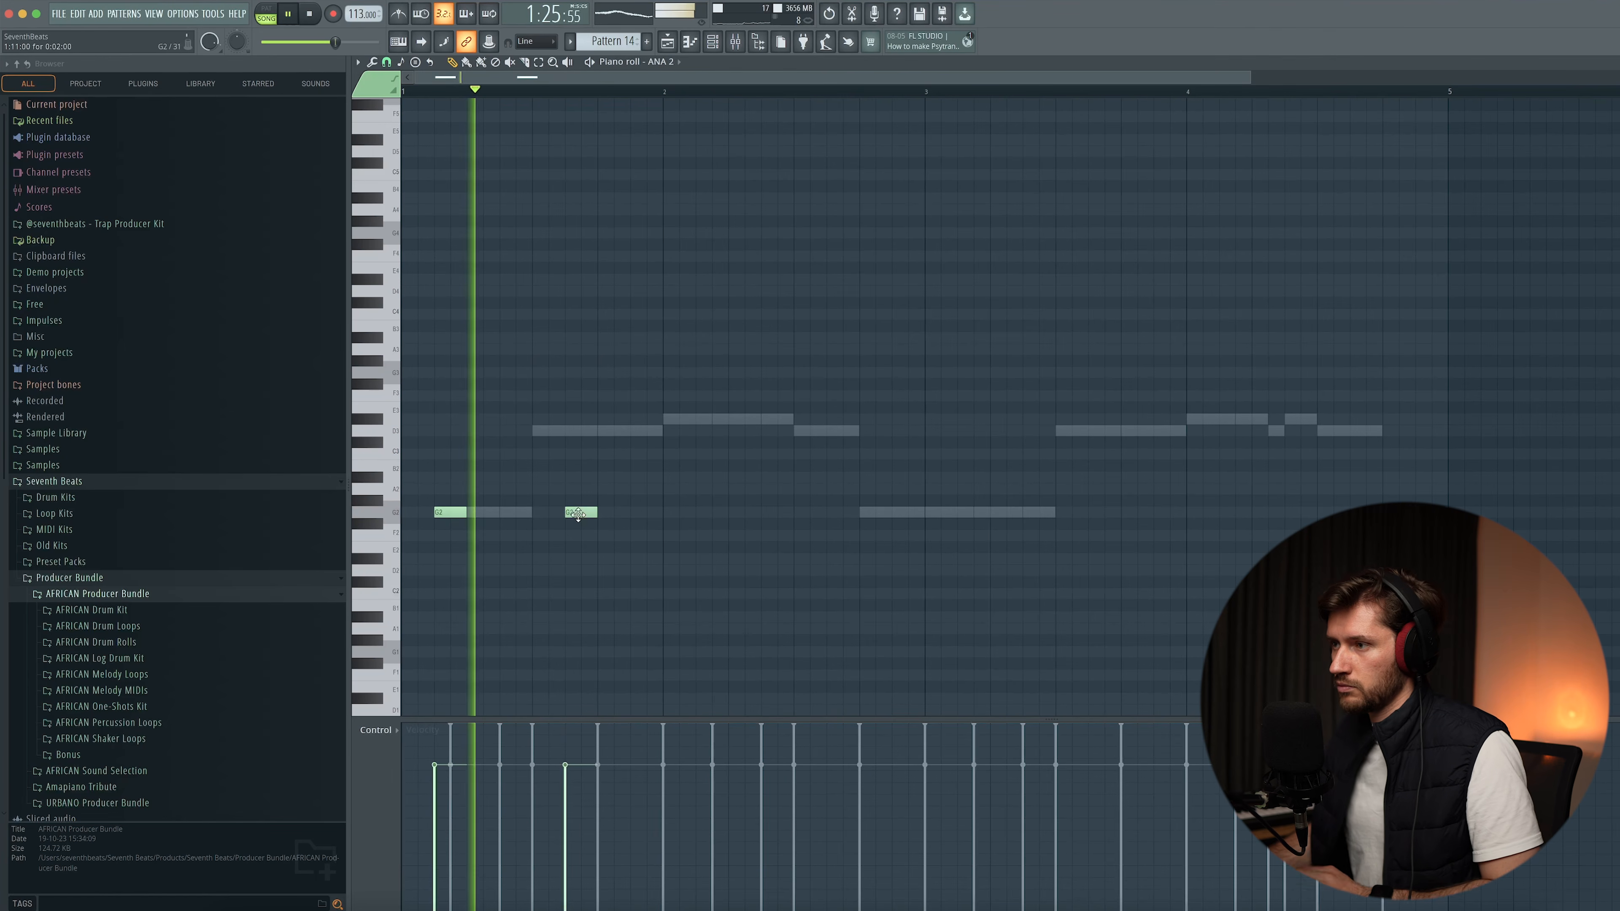
click(707, 512)
click(834, 513)
click(967, 513)
click(1097, 514)
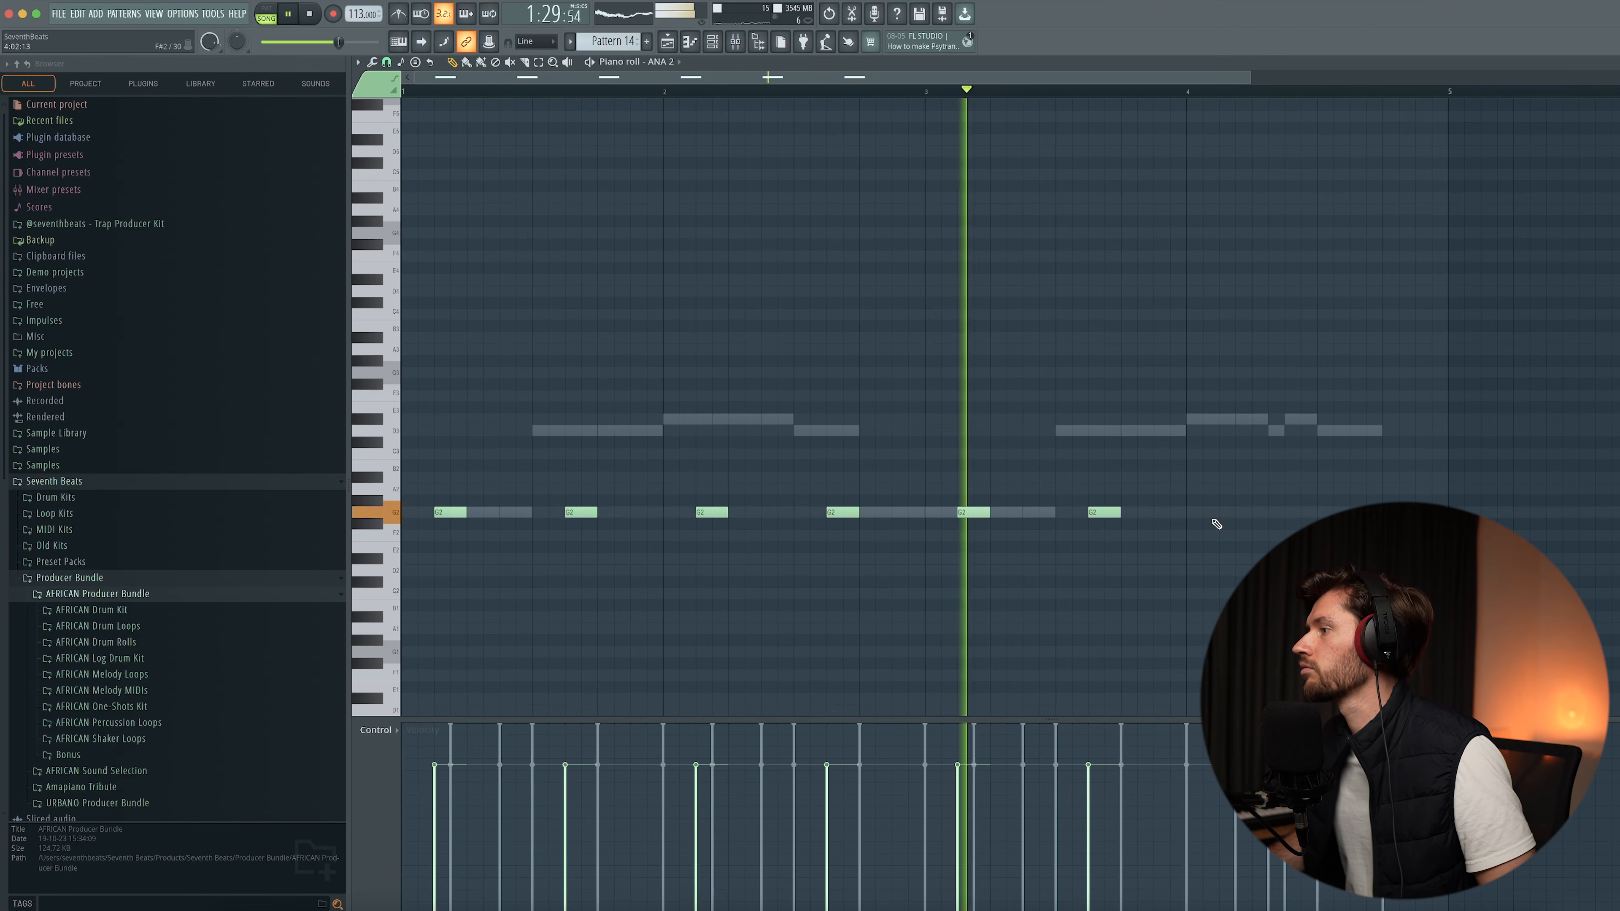
click(1227, 514)
click(1358, 514)
- Raise all the ANA 2 notes one octave to G3 and double them to four notes per bar
drag(1492, 477, 445, 535)
key(ctrl+Up)
click(785, 296)
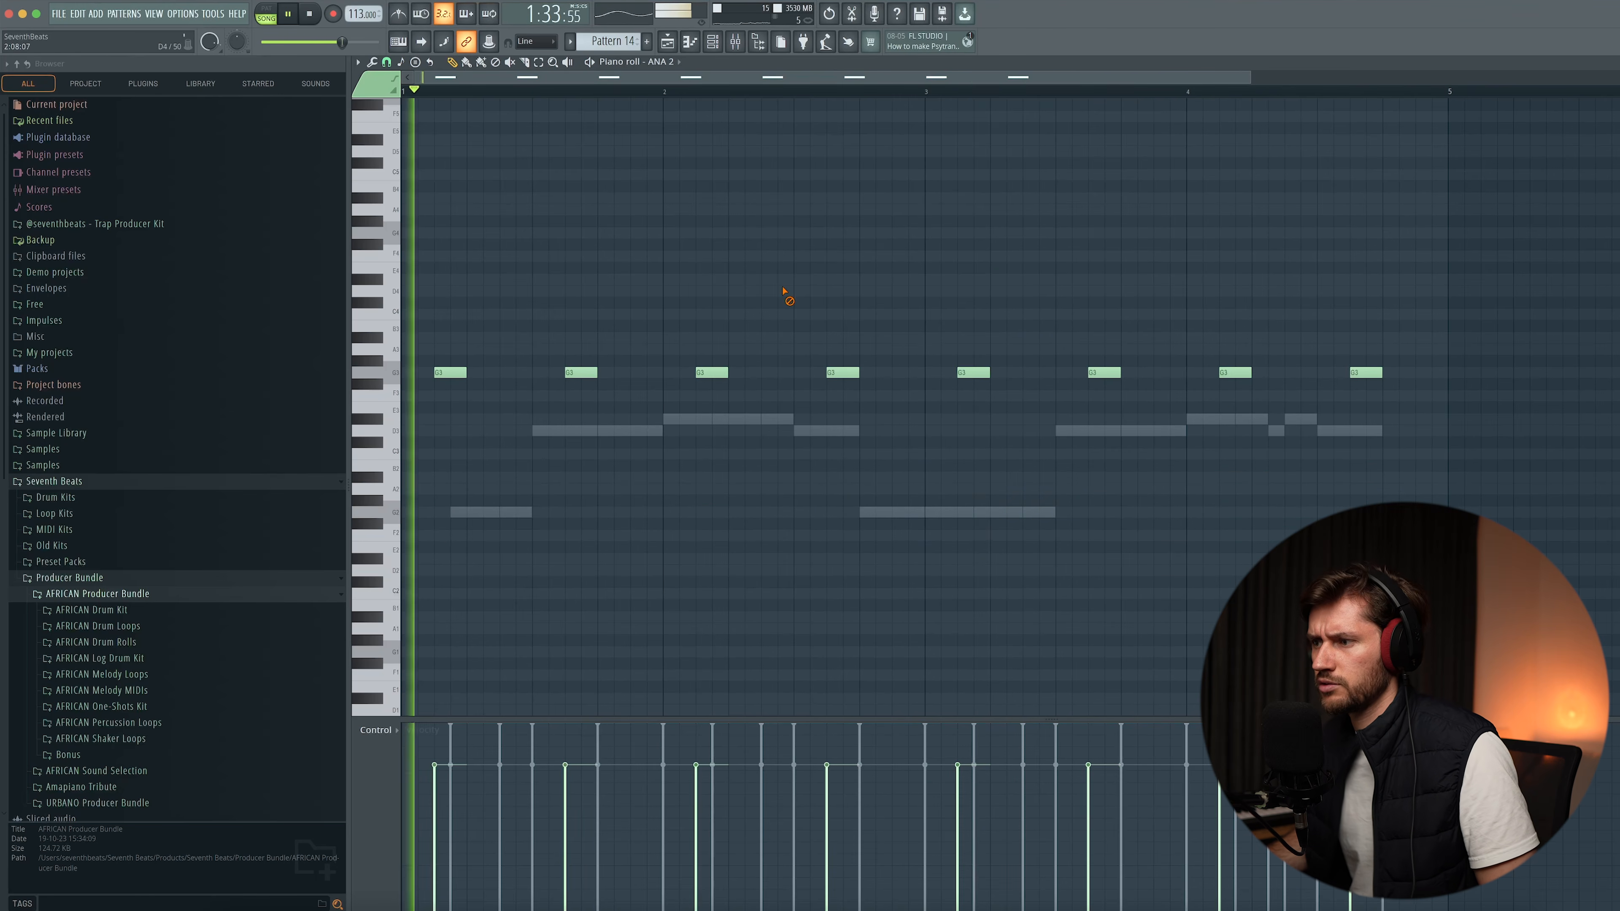
scroll(752, 262, up, 2)
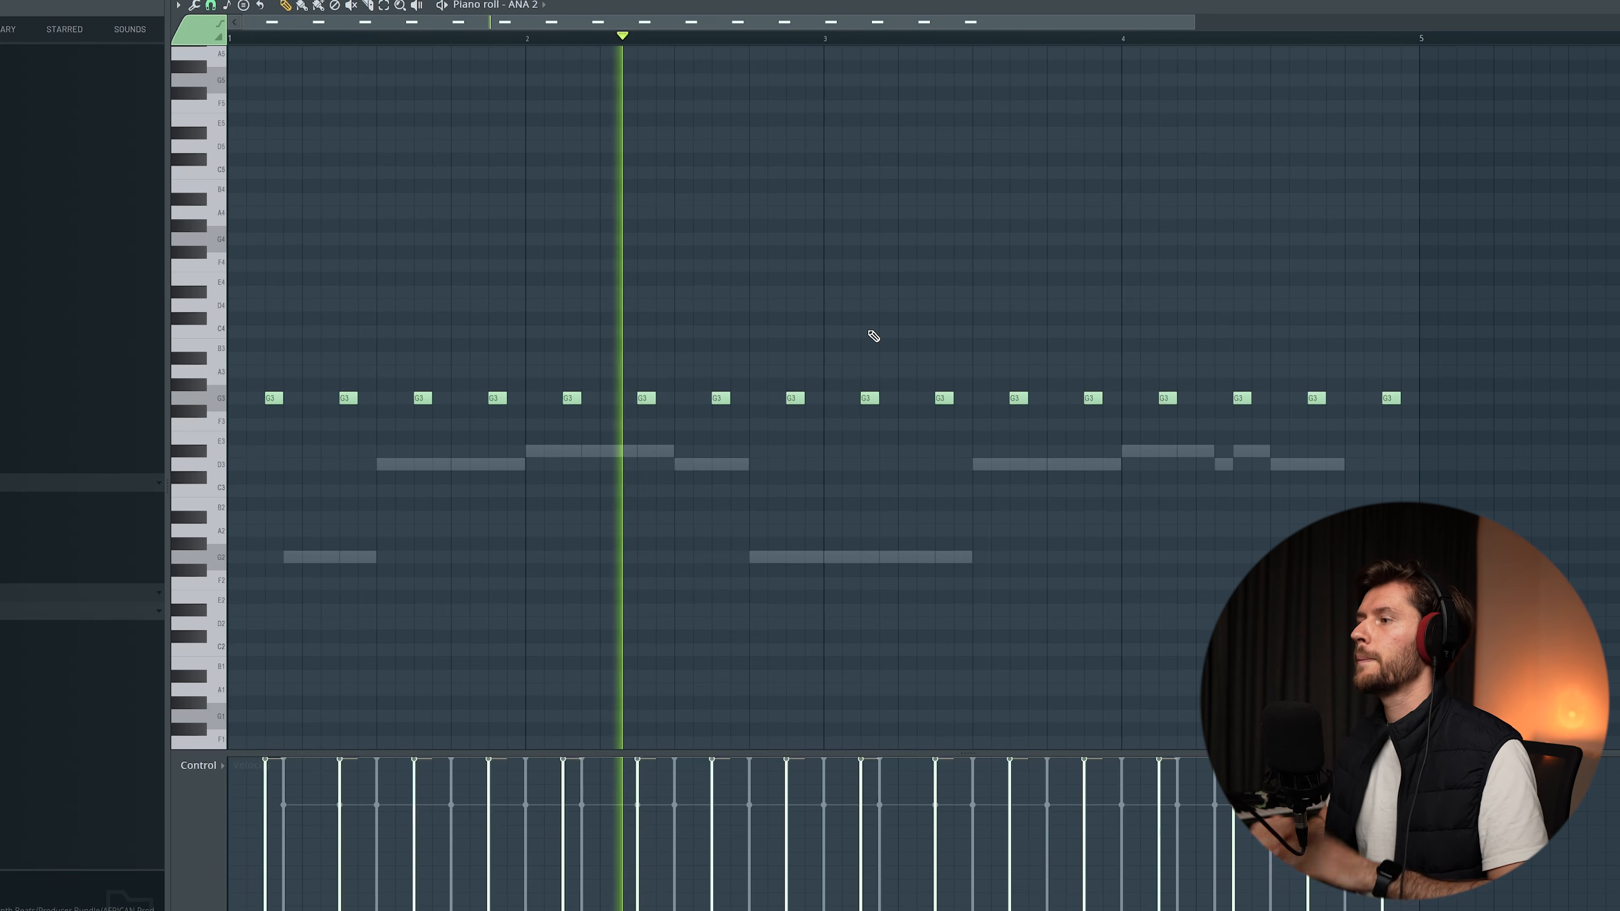
- Add a Sytrus synth channel and load its Smooth 4 brass preset
key(F6)
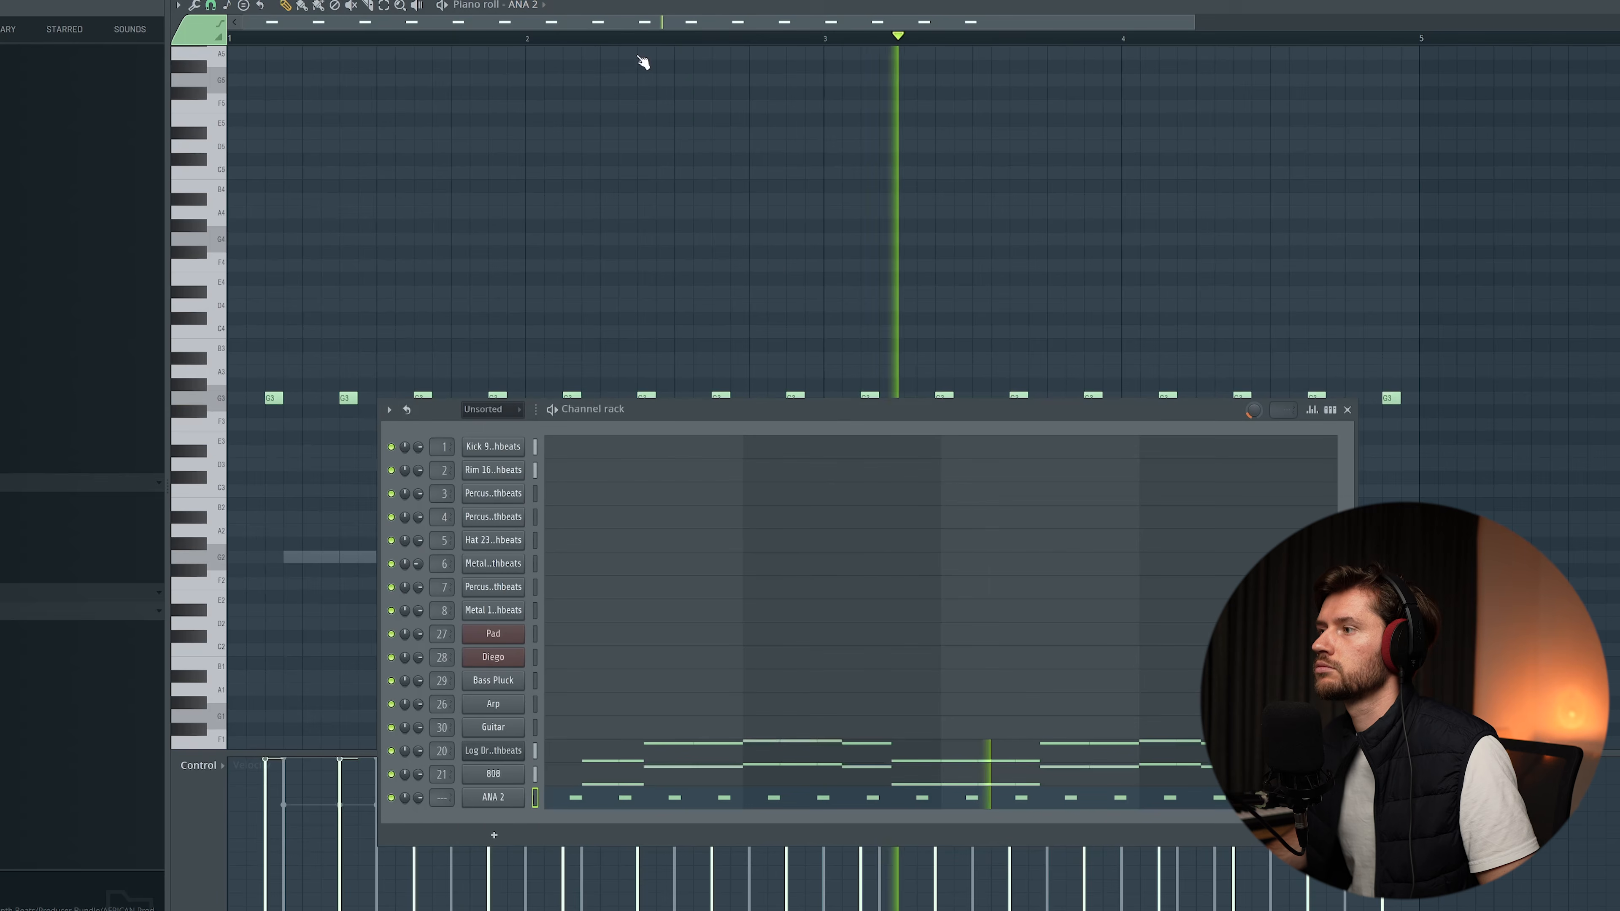
click(472, 833)
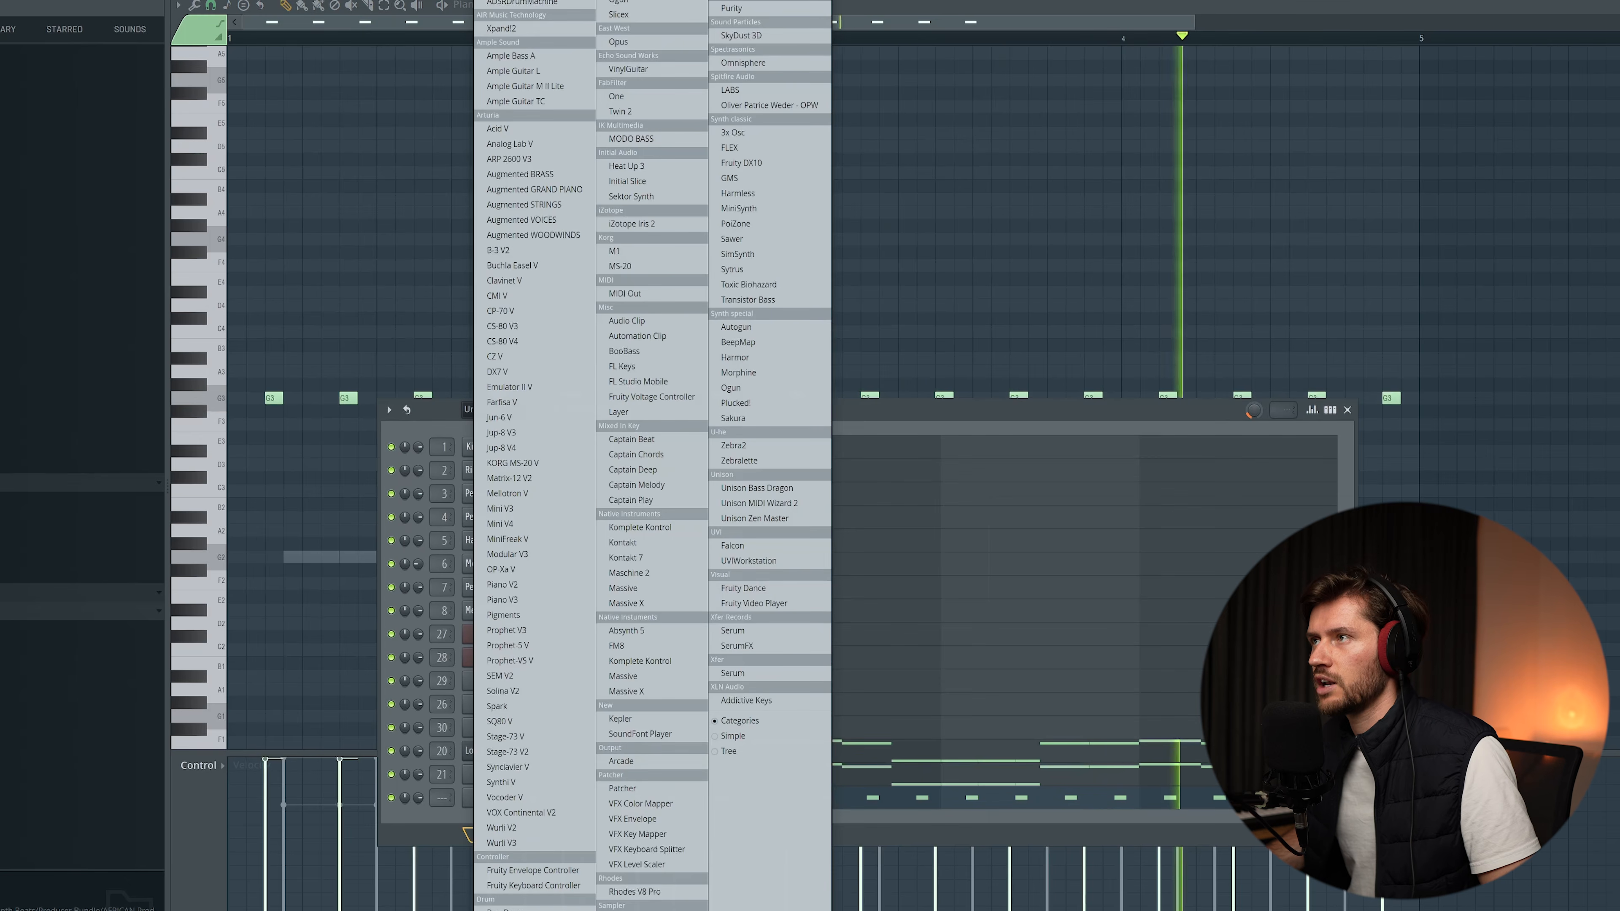
click(542, 2)
text(diva)
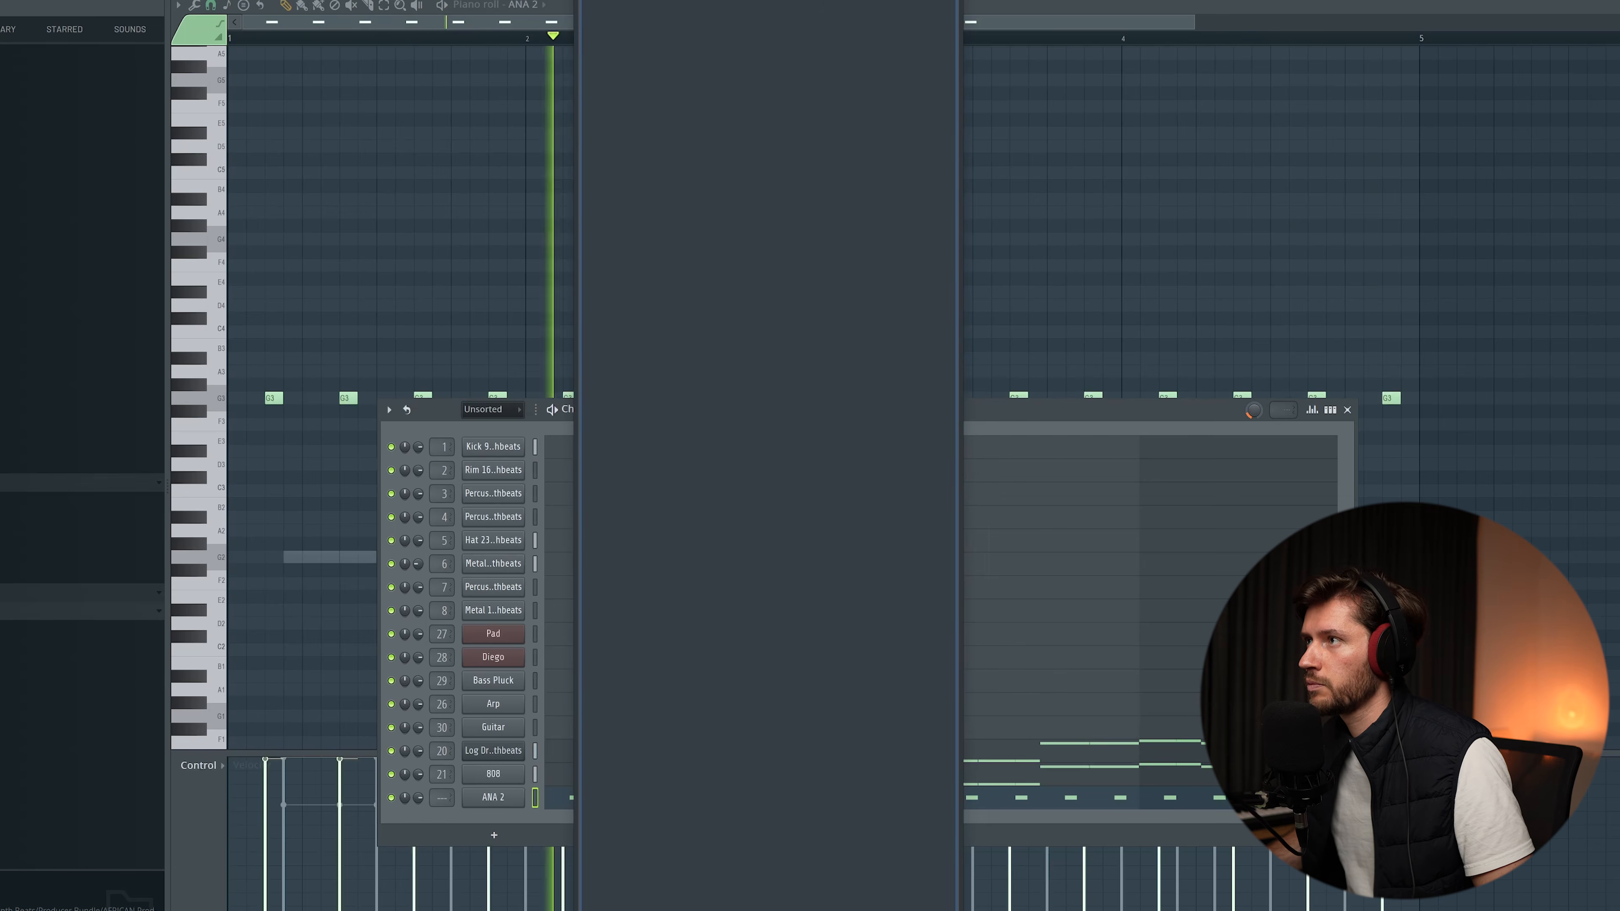
key(Return)
drag(145, 100, 588, 240)
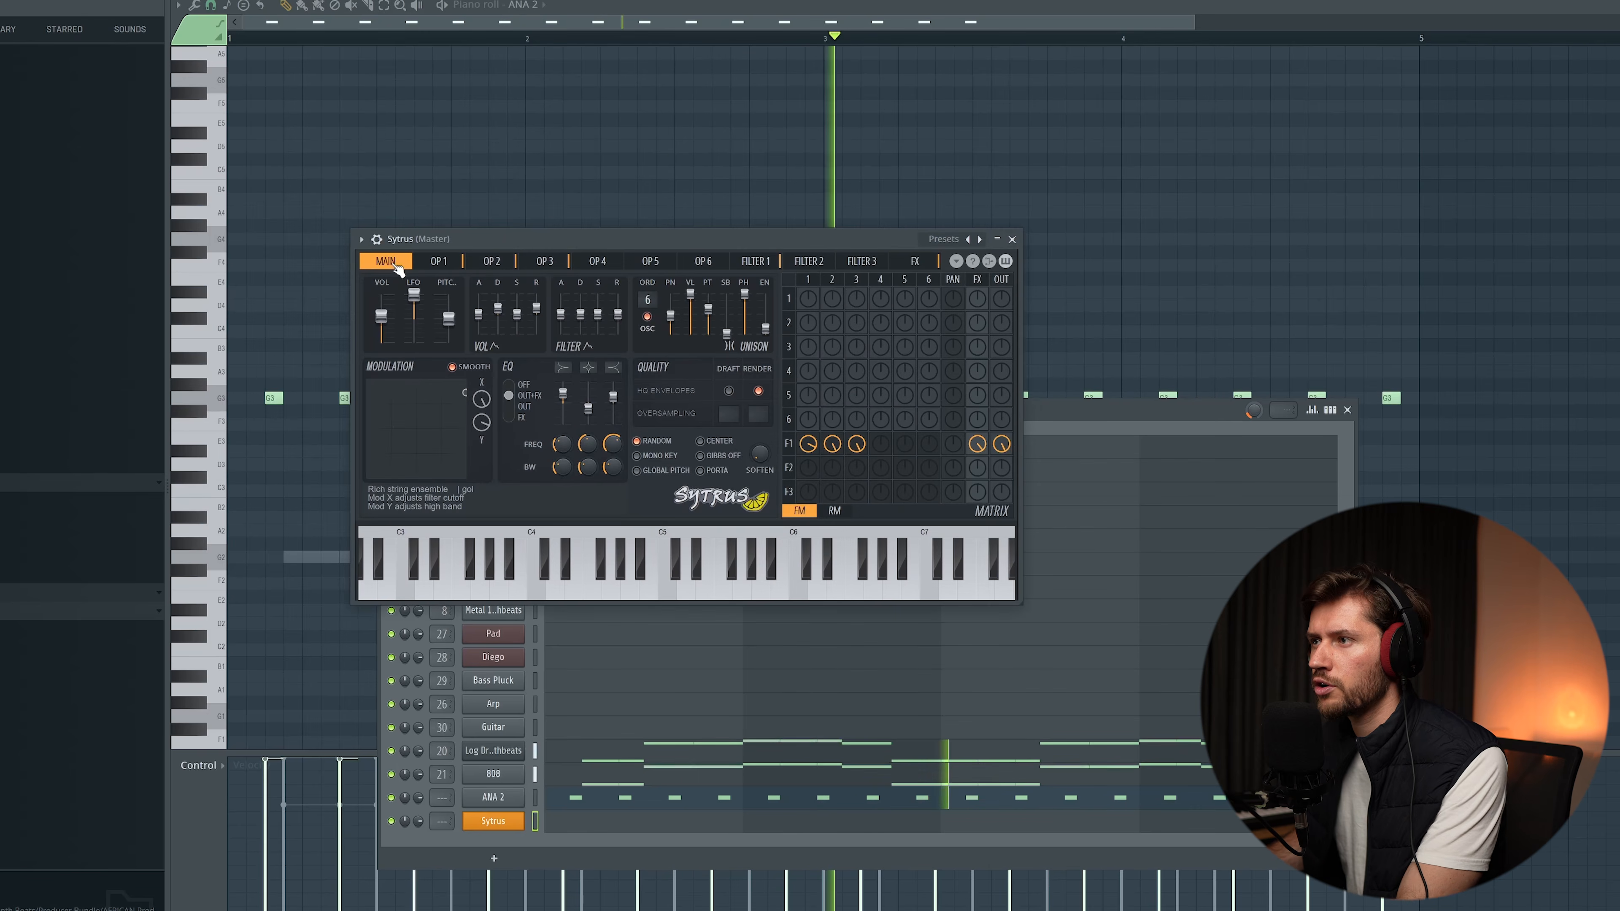
click(361, 240)
mouse_move(414, 284)
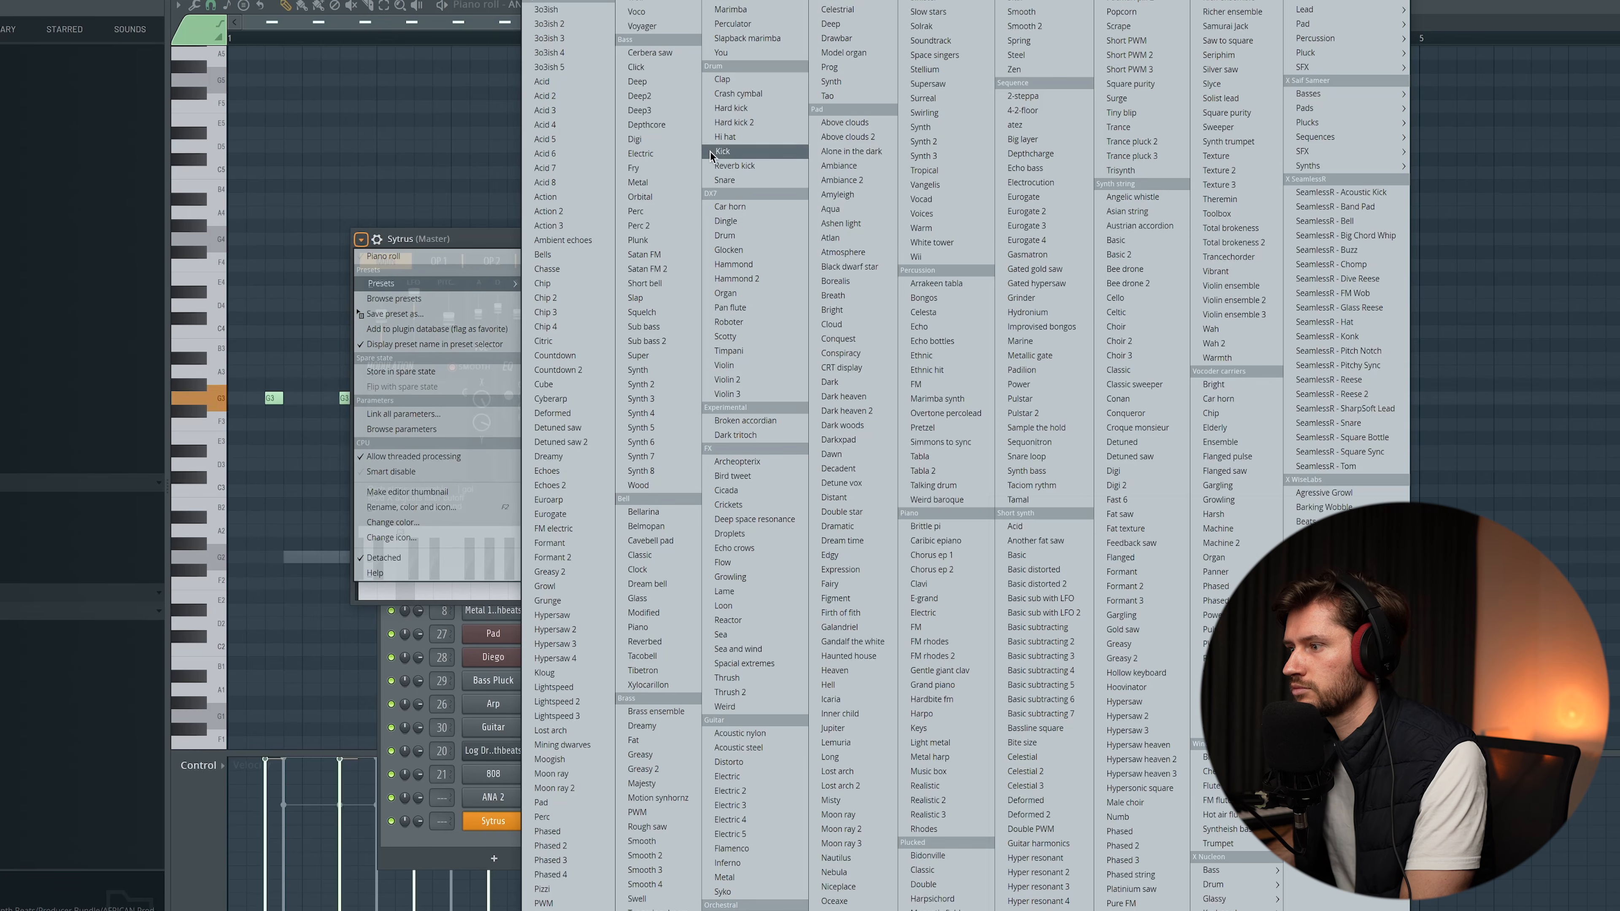
click(636, 884)
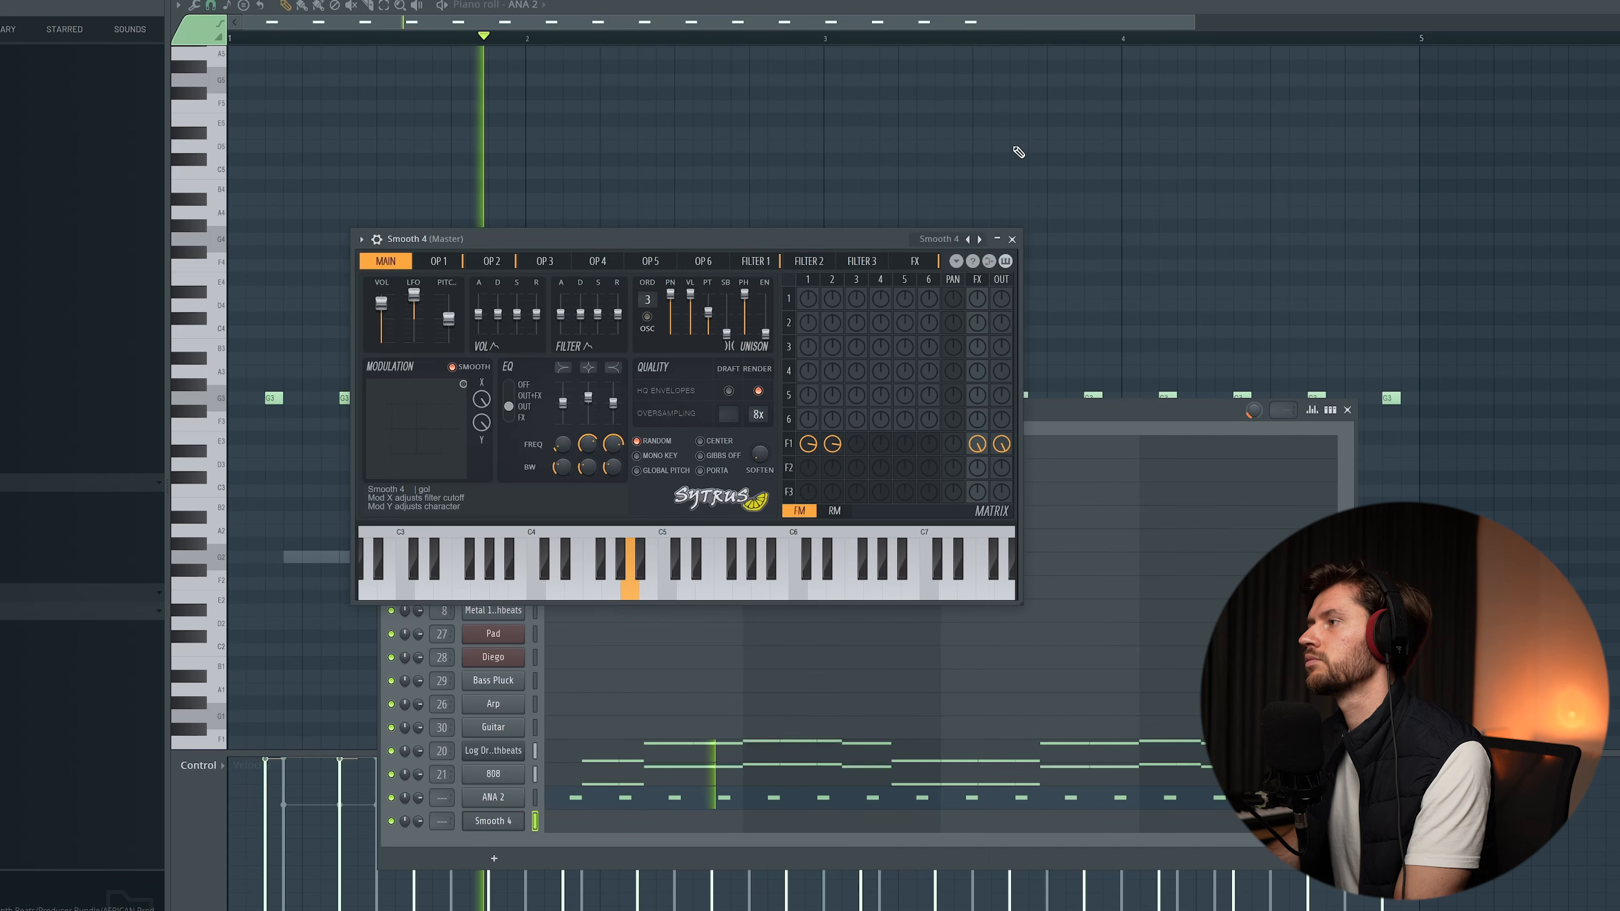
click(1007, 240)
- Draw one short G3 note in each of the four bars of the Smooth 4 part, in line with the saw notes
click(650, 822)
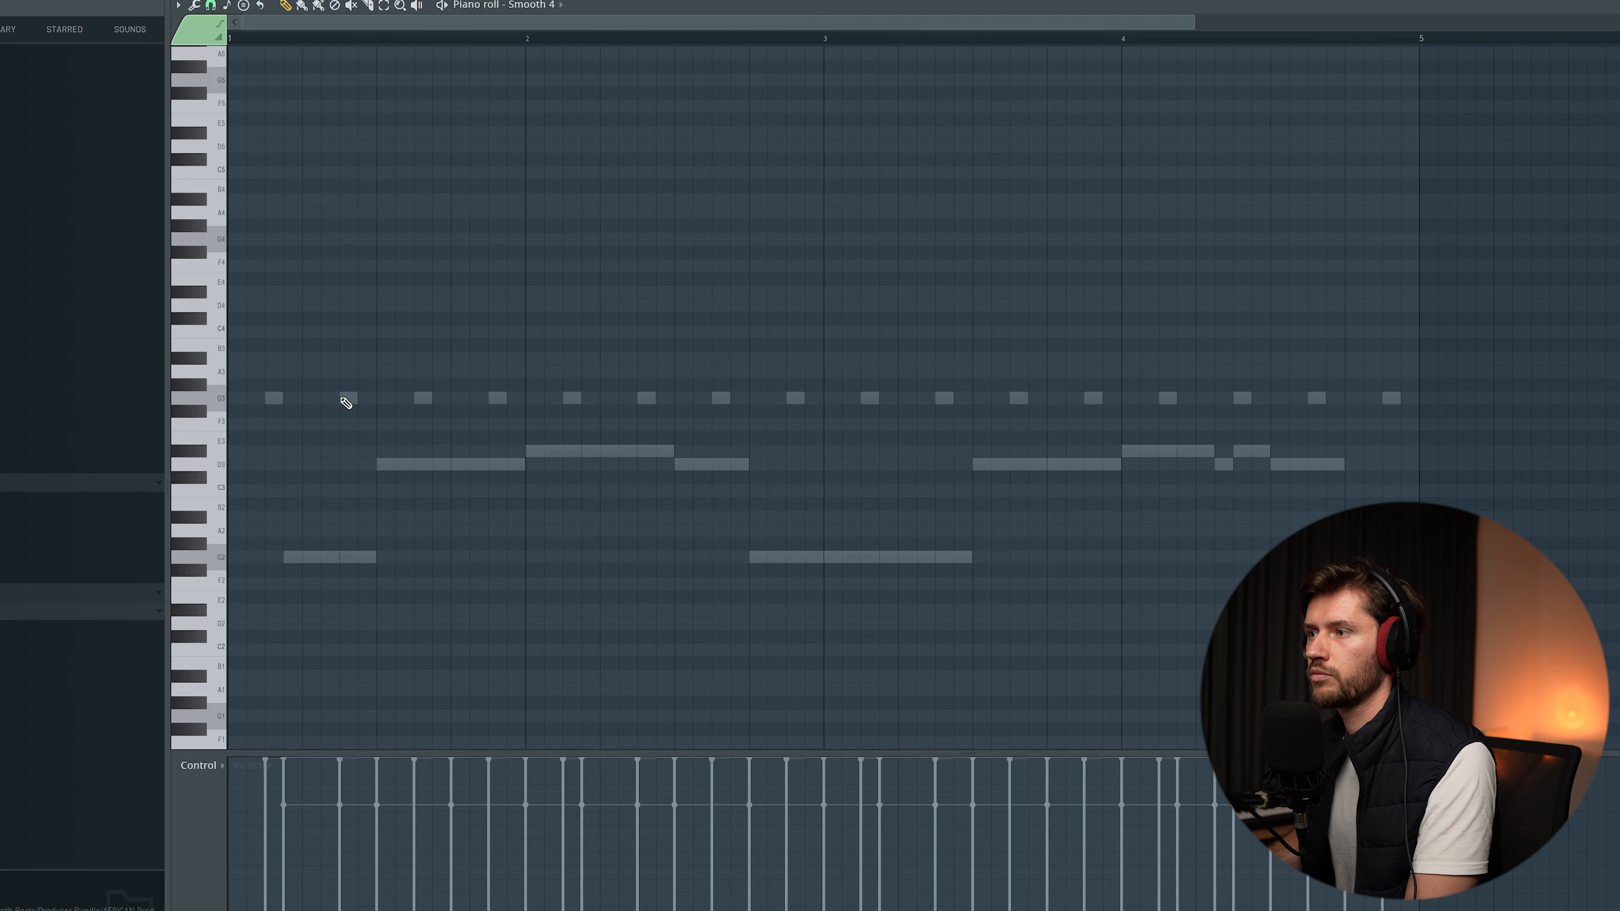
key(space)
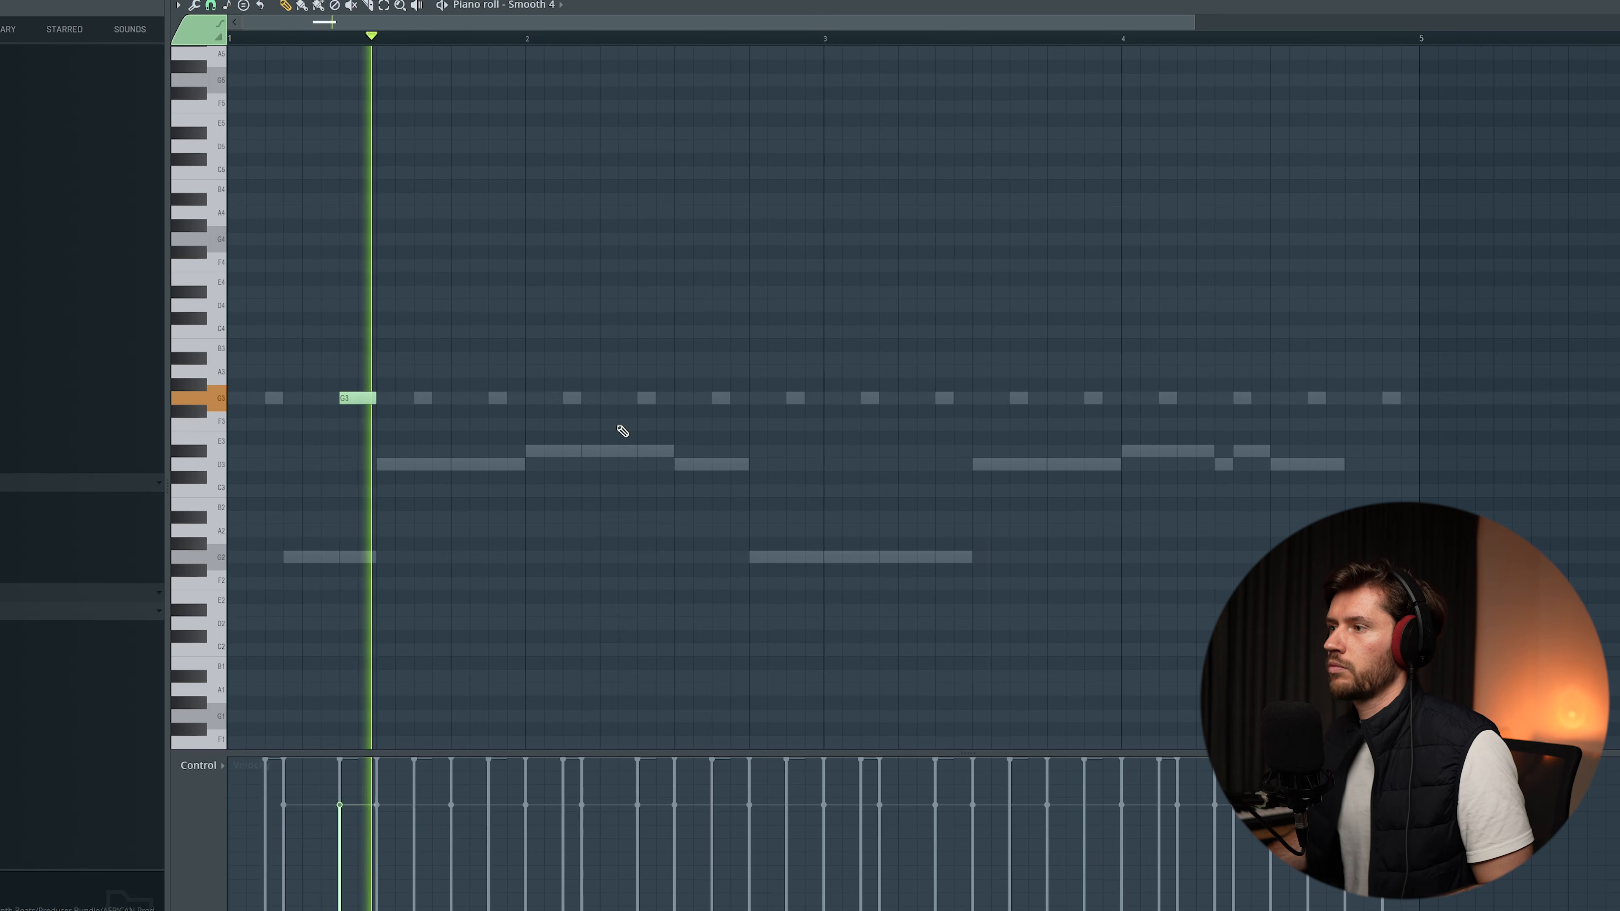
click(644, 399)
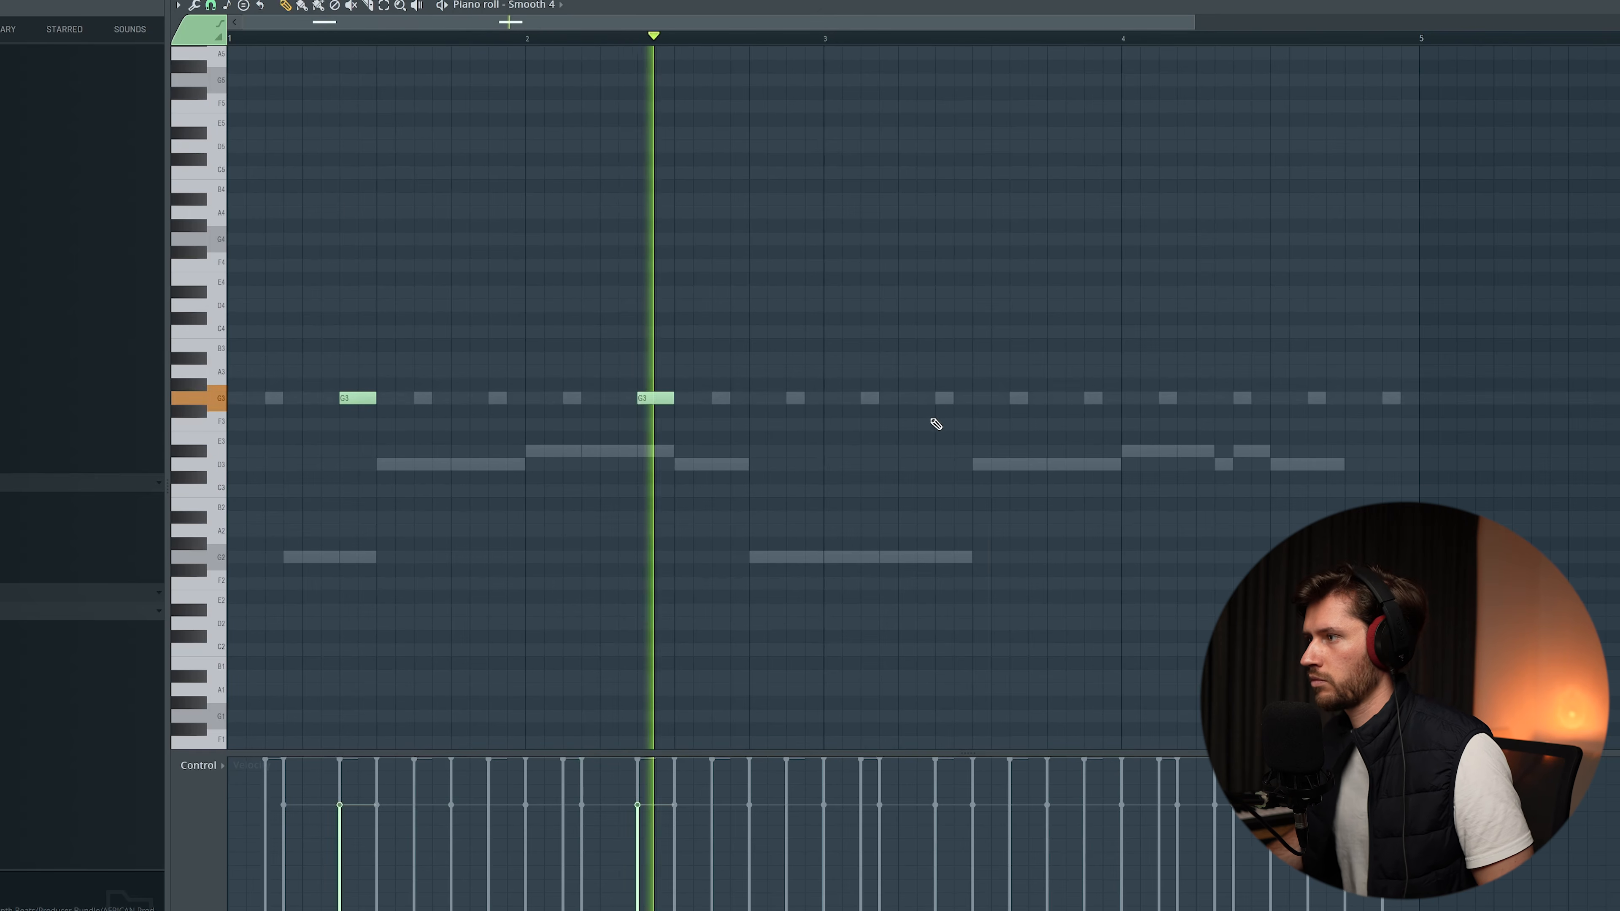
click(940, 399)
click(1239, 398)
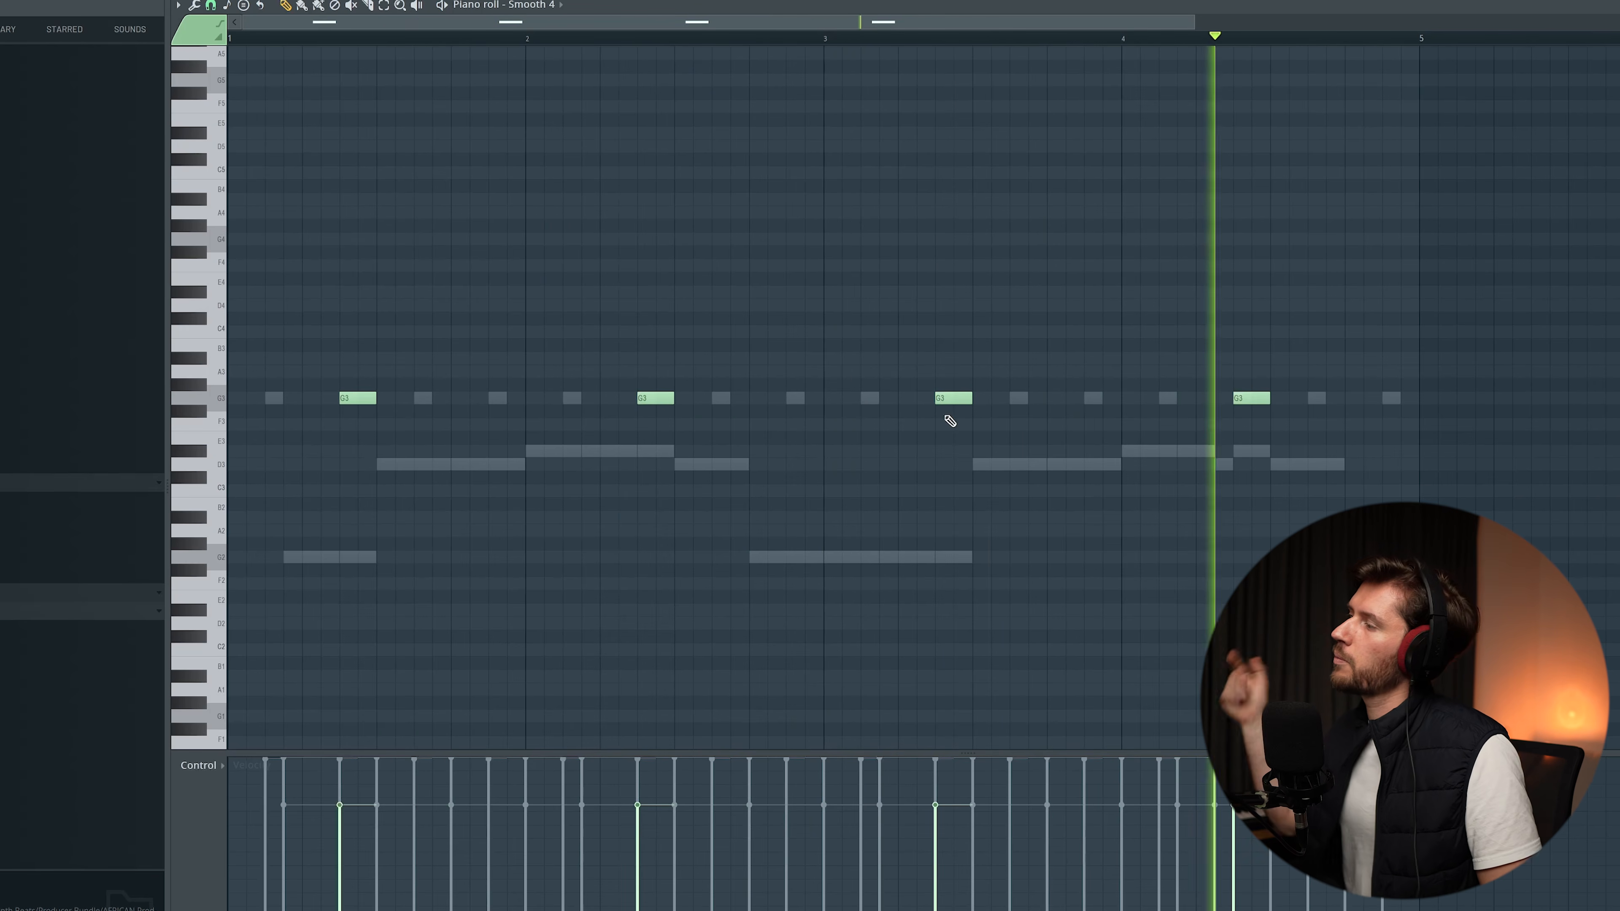
- Route the Saw and Smooth 4 channels to mixer tracks 31 and 32, lower Smooth 4 to about -10.5 dB and listen
key(F9)
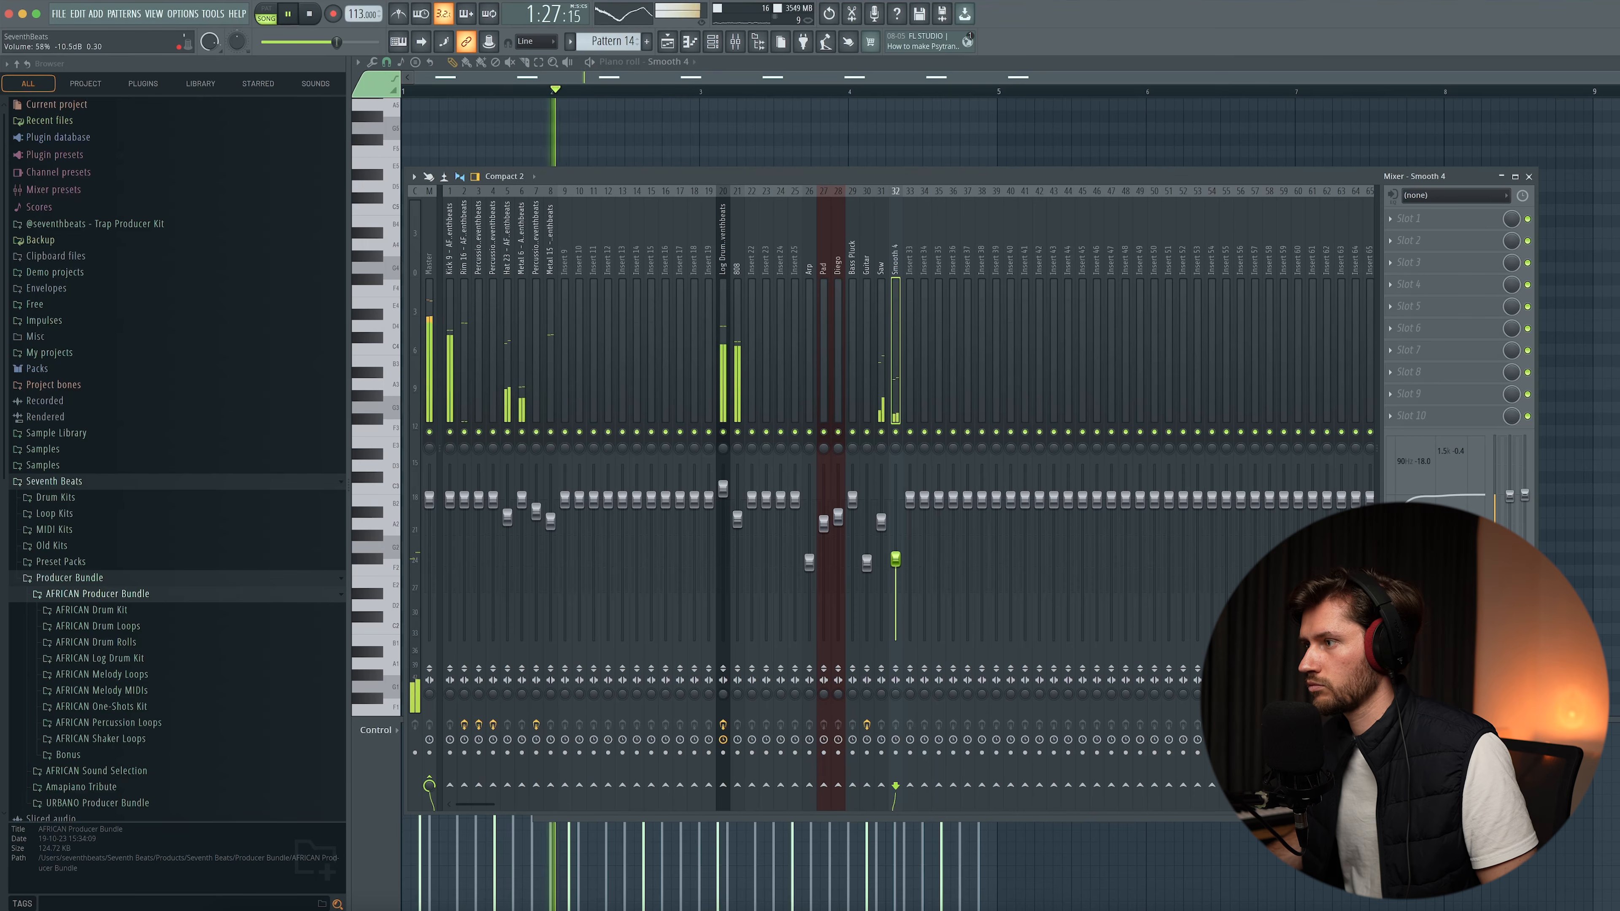
key(F9)
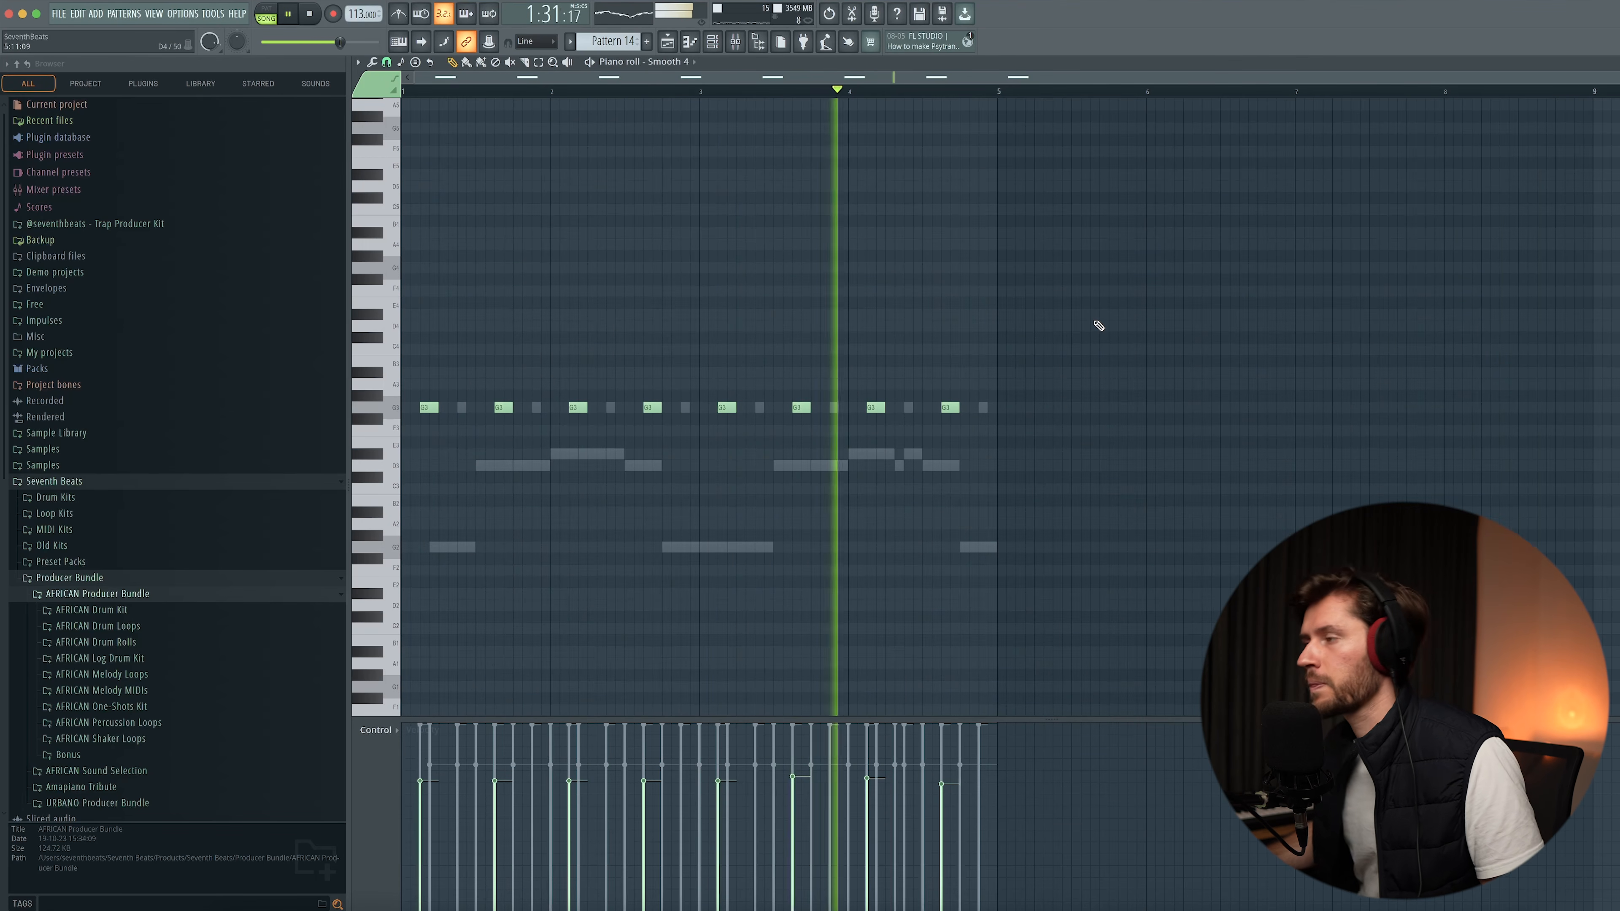
key(space)
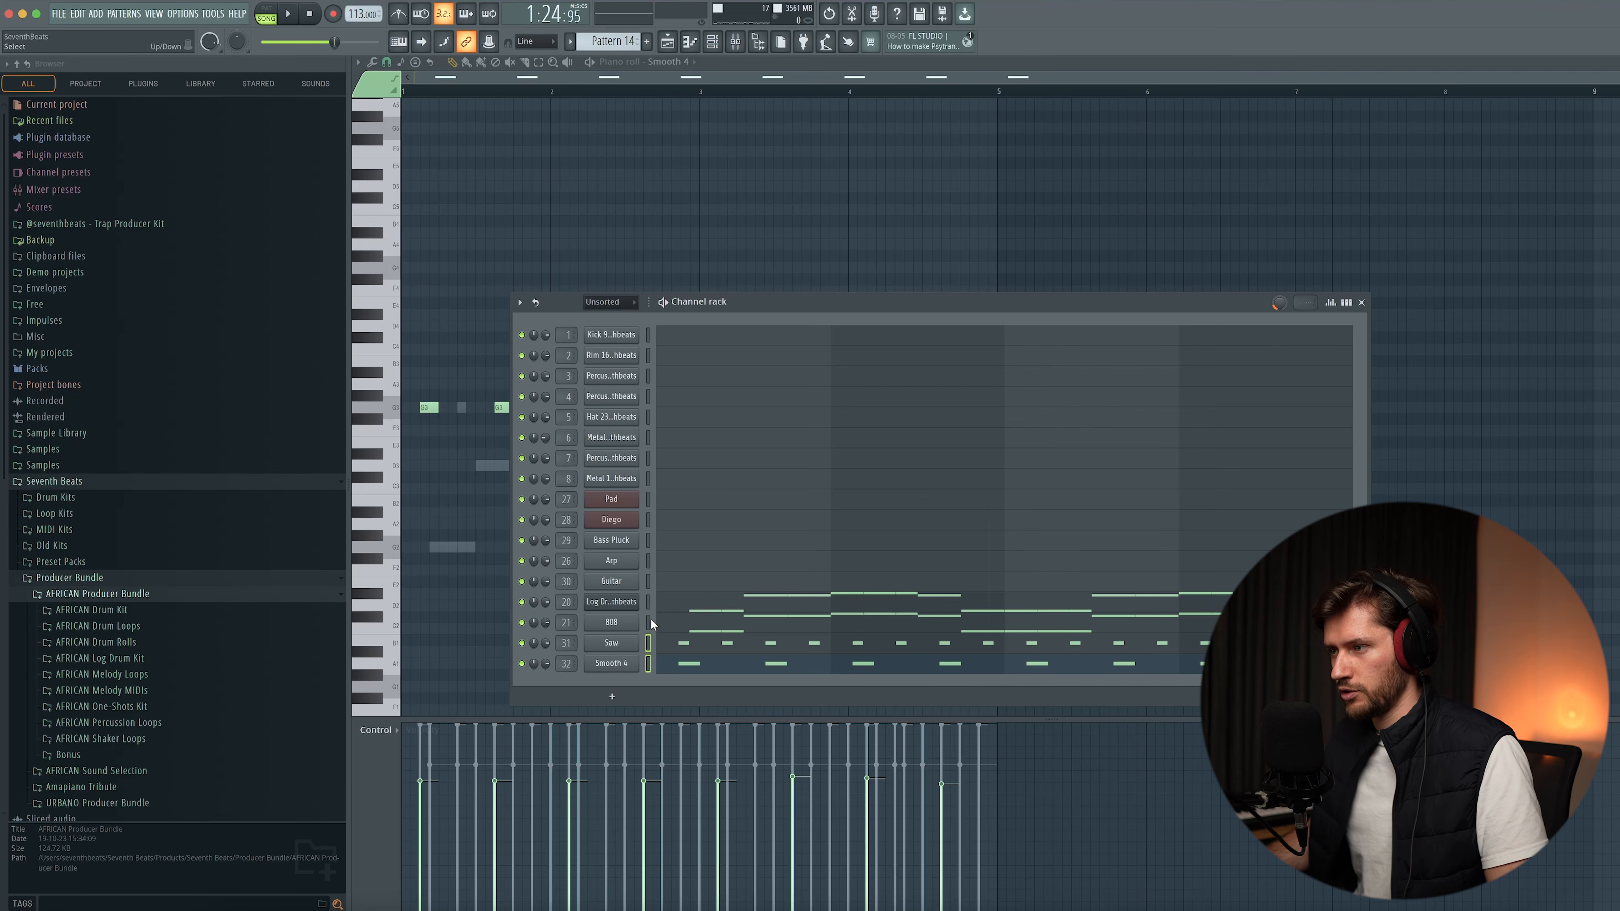
- Move the Saw and Smooth 4 notes out of Pattern 14 into their own new patterns and arrange these beneath it in the playlist
key(super+x)
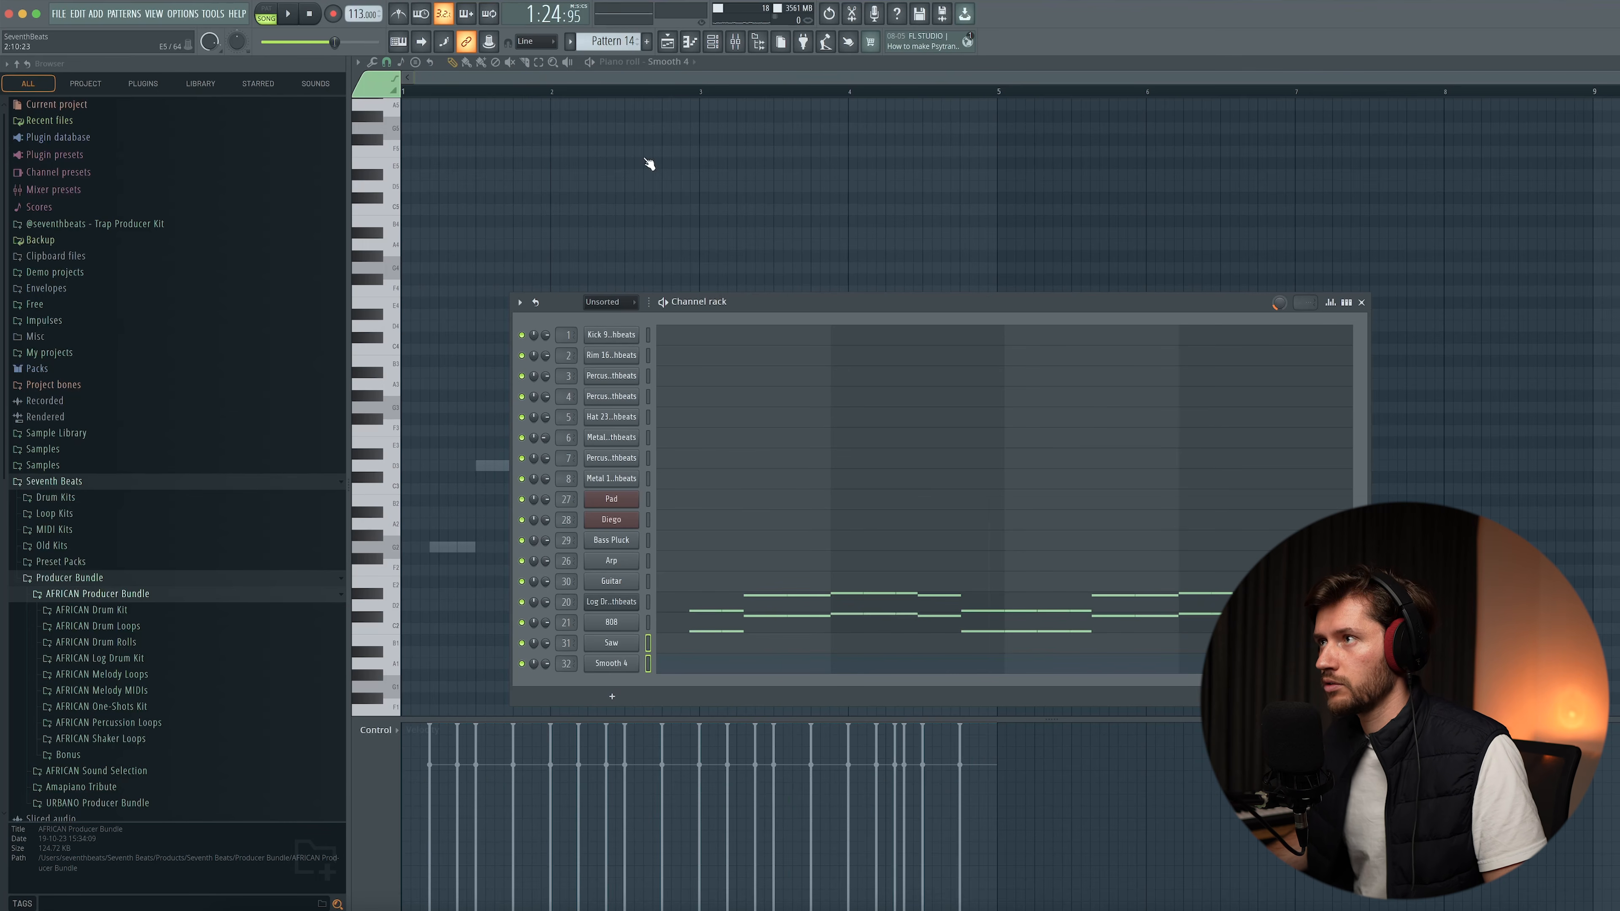
click(645, 42)
key(super+v)
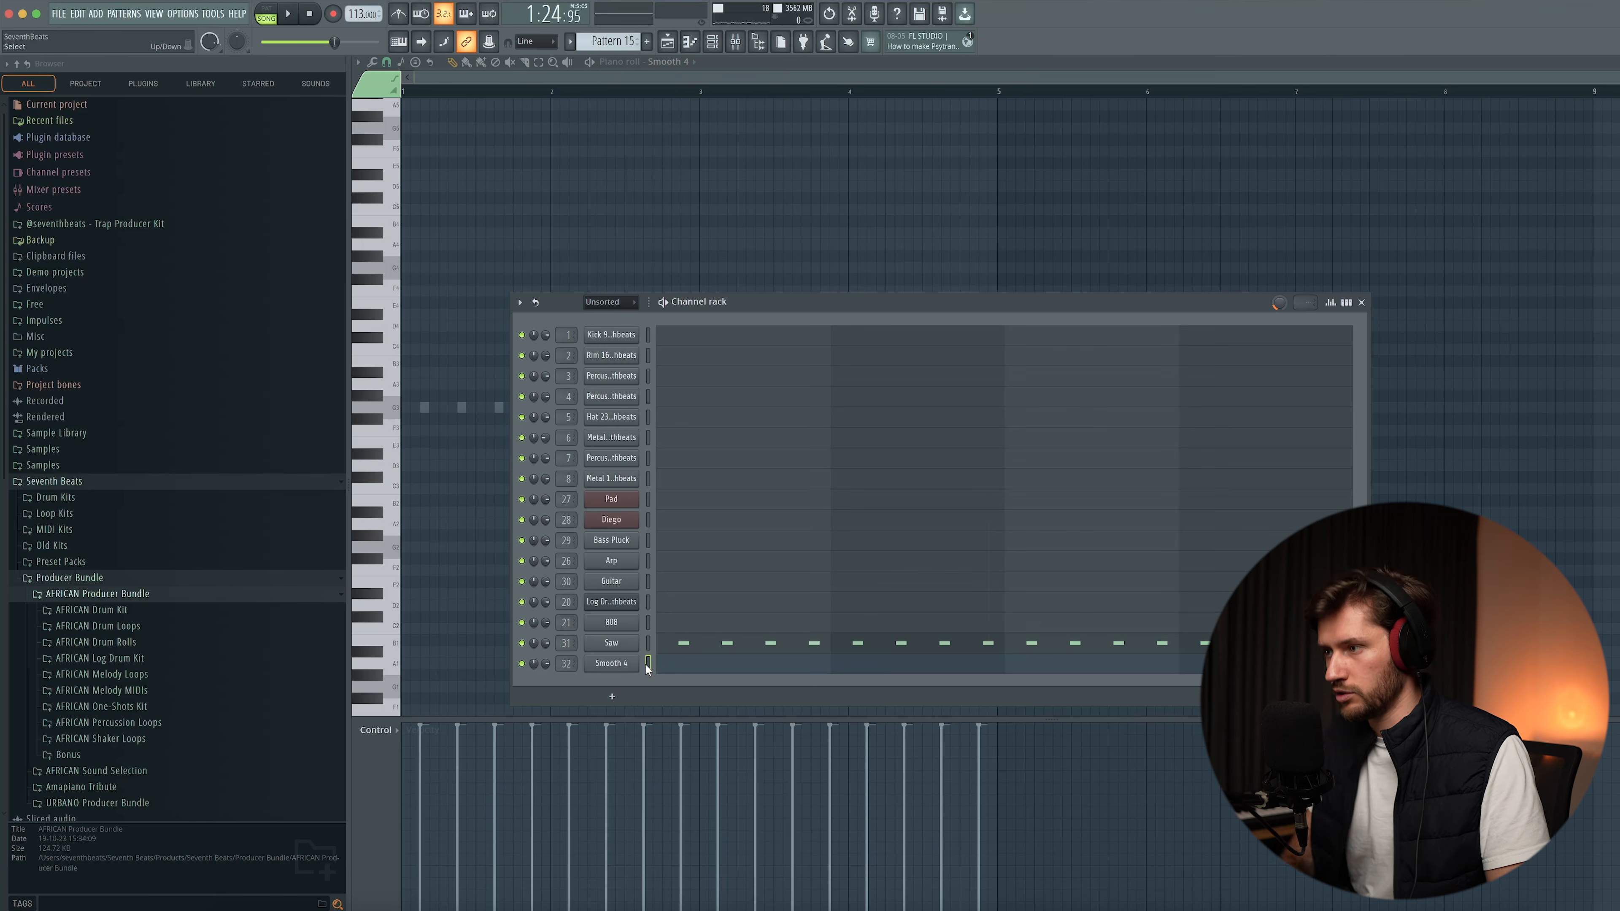
click(645, 42)
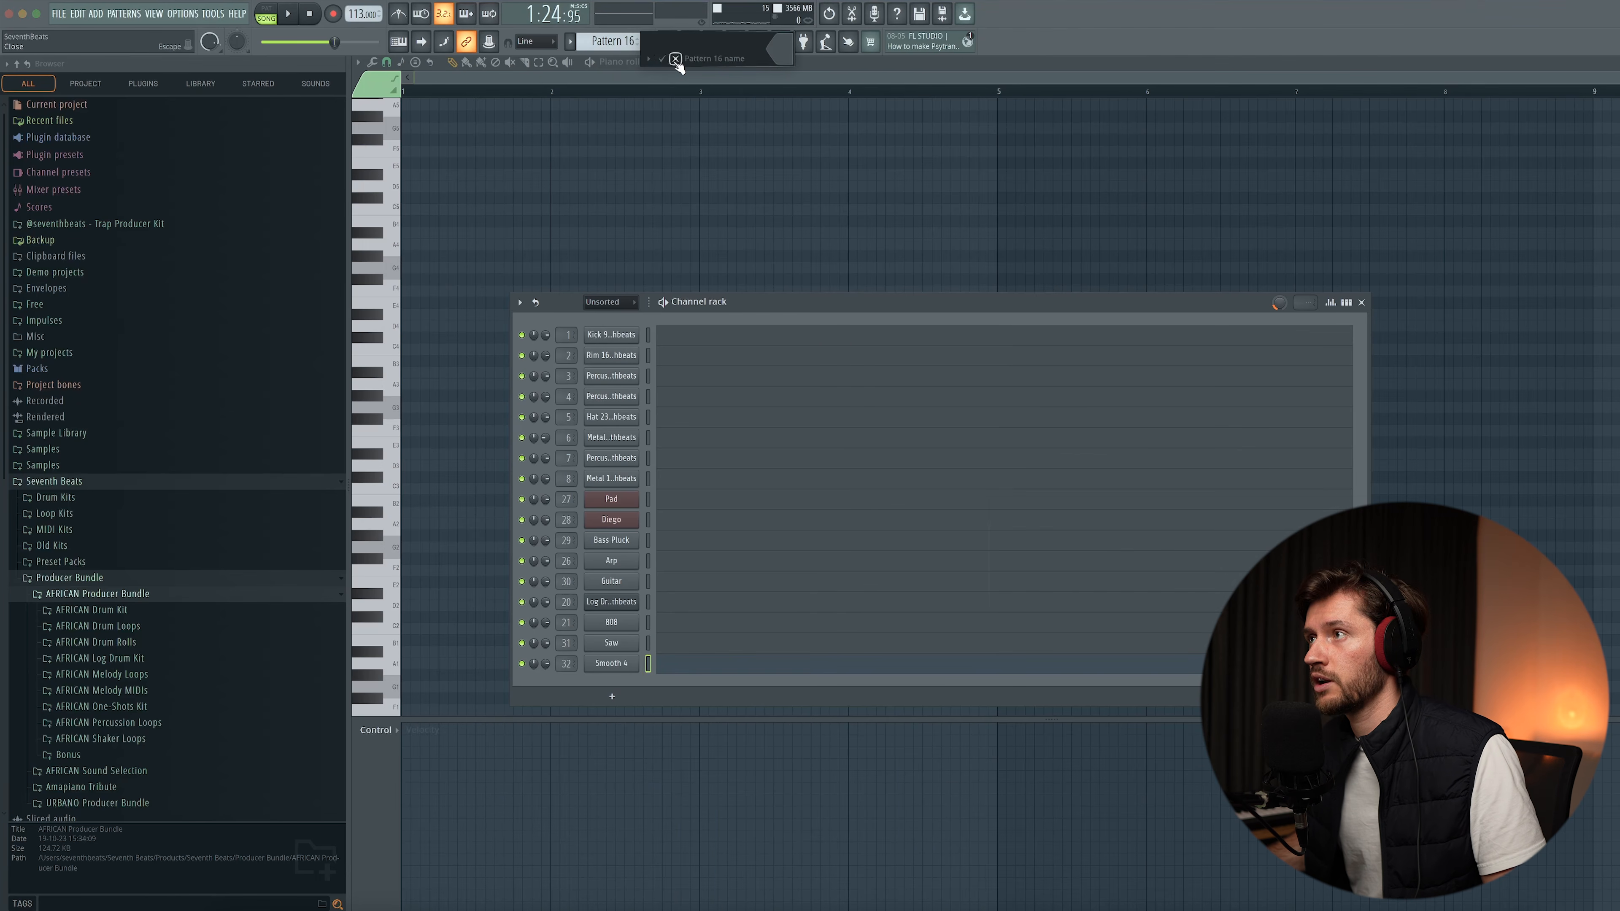
click(675, 59)
key(super+v)
key(F5)
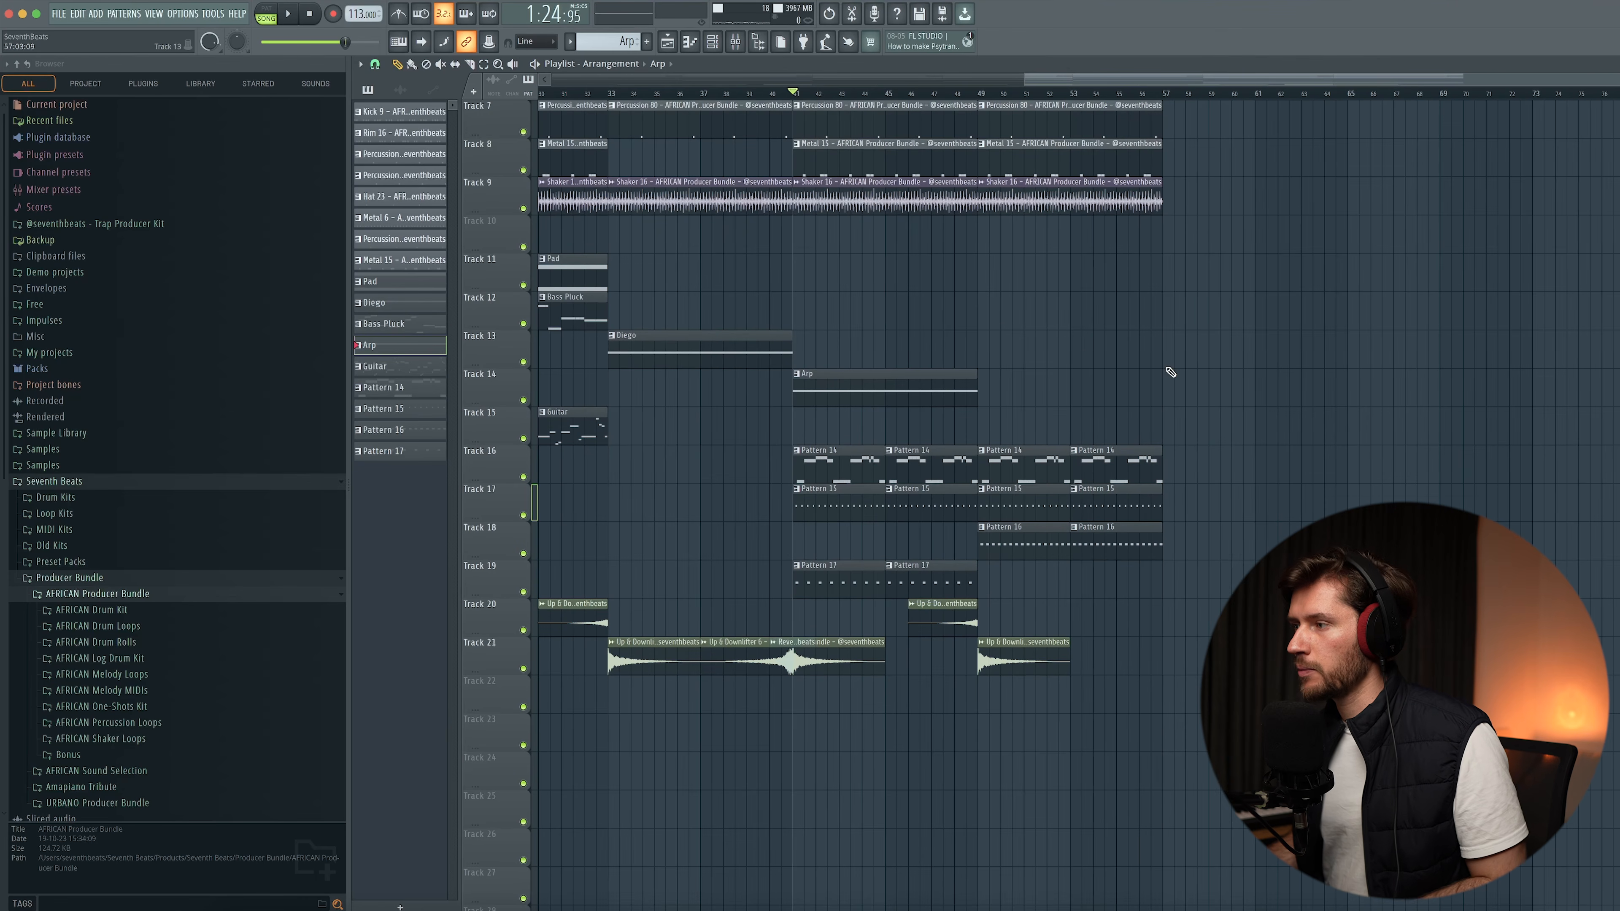
- Add the Hat 25 sample from the AFRICAN Drum Kit's Hats folder as a new channel after Metal 15
key(space)
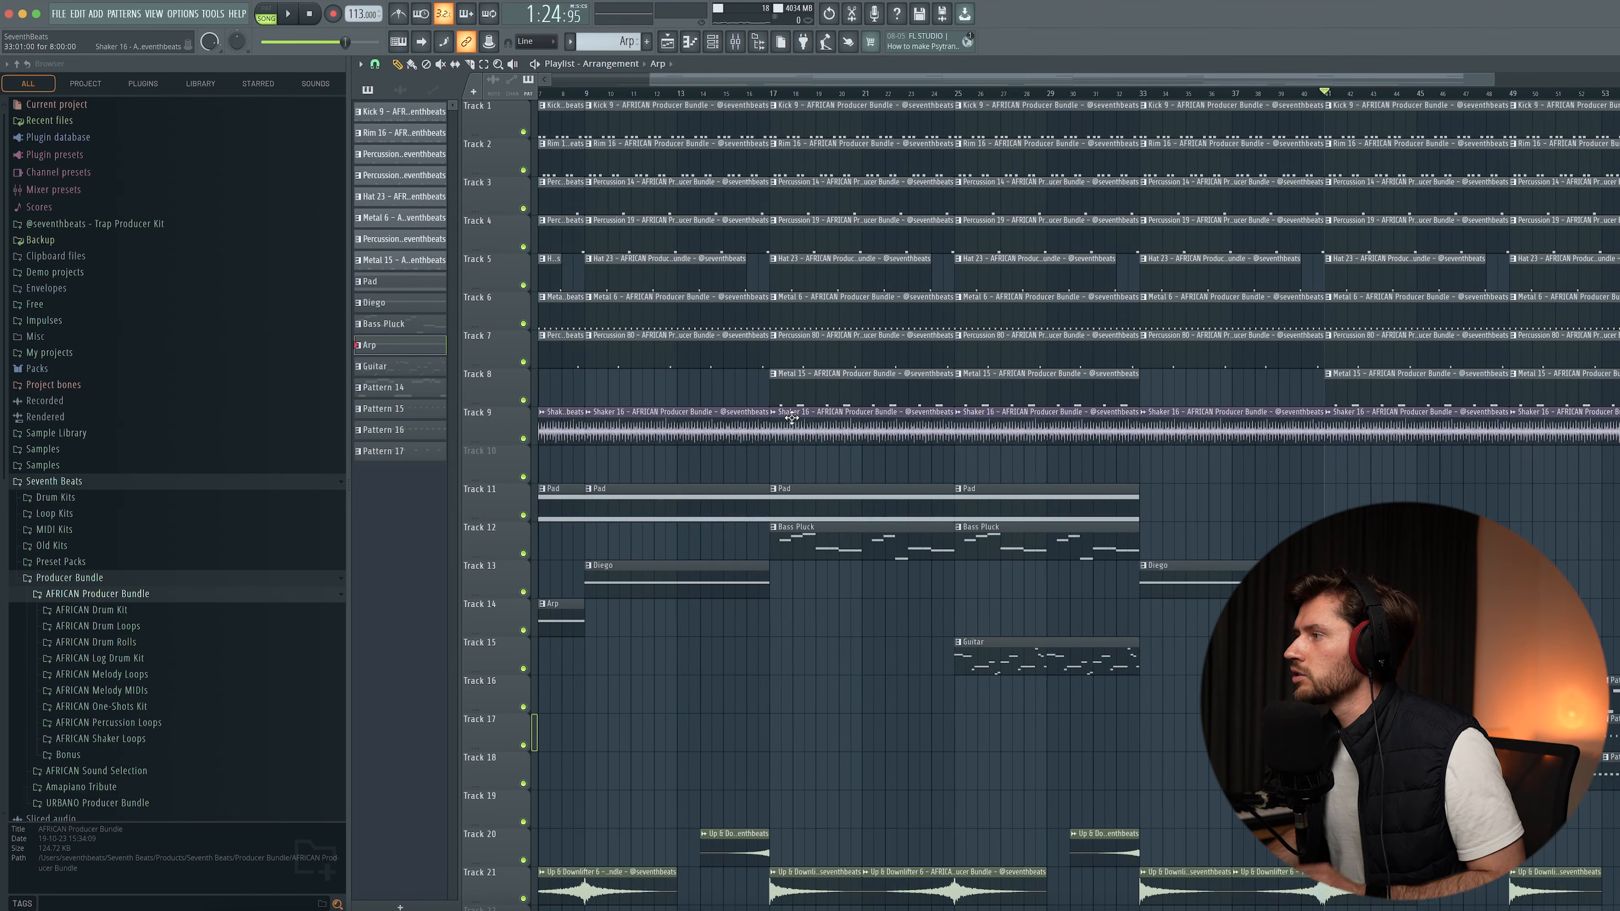
scroll(792, 419, right, 1)
scroll(793, 419, left, 4)
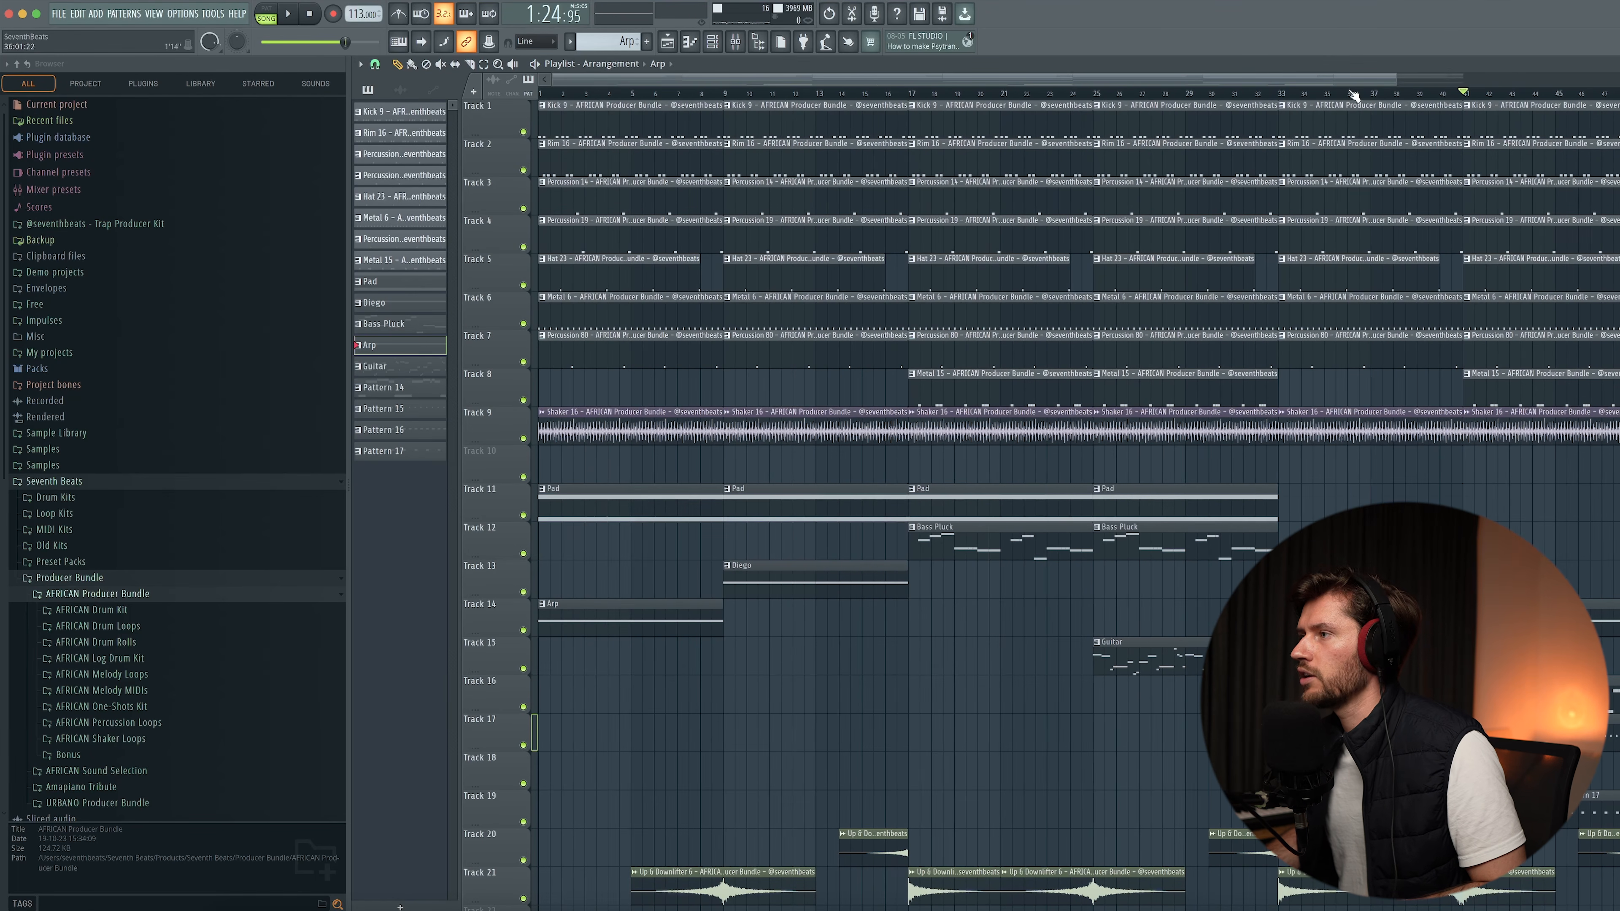
drag(1393, 84, 1614, 83)
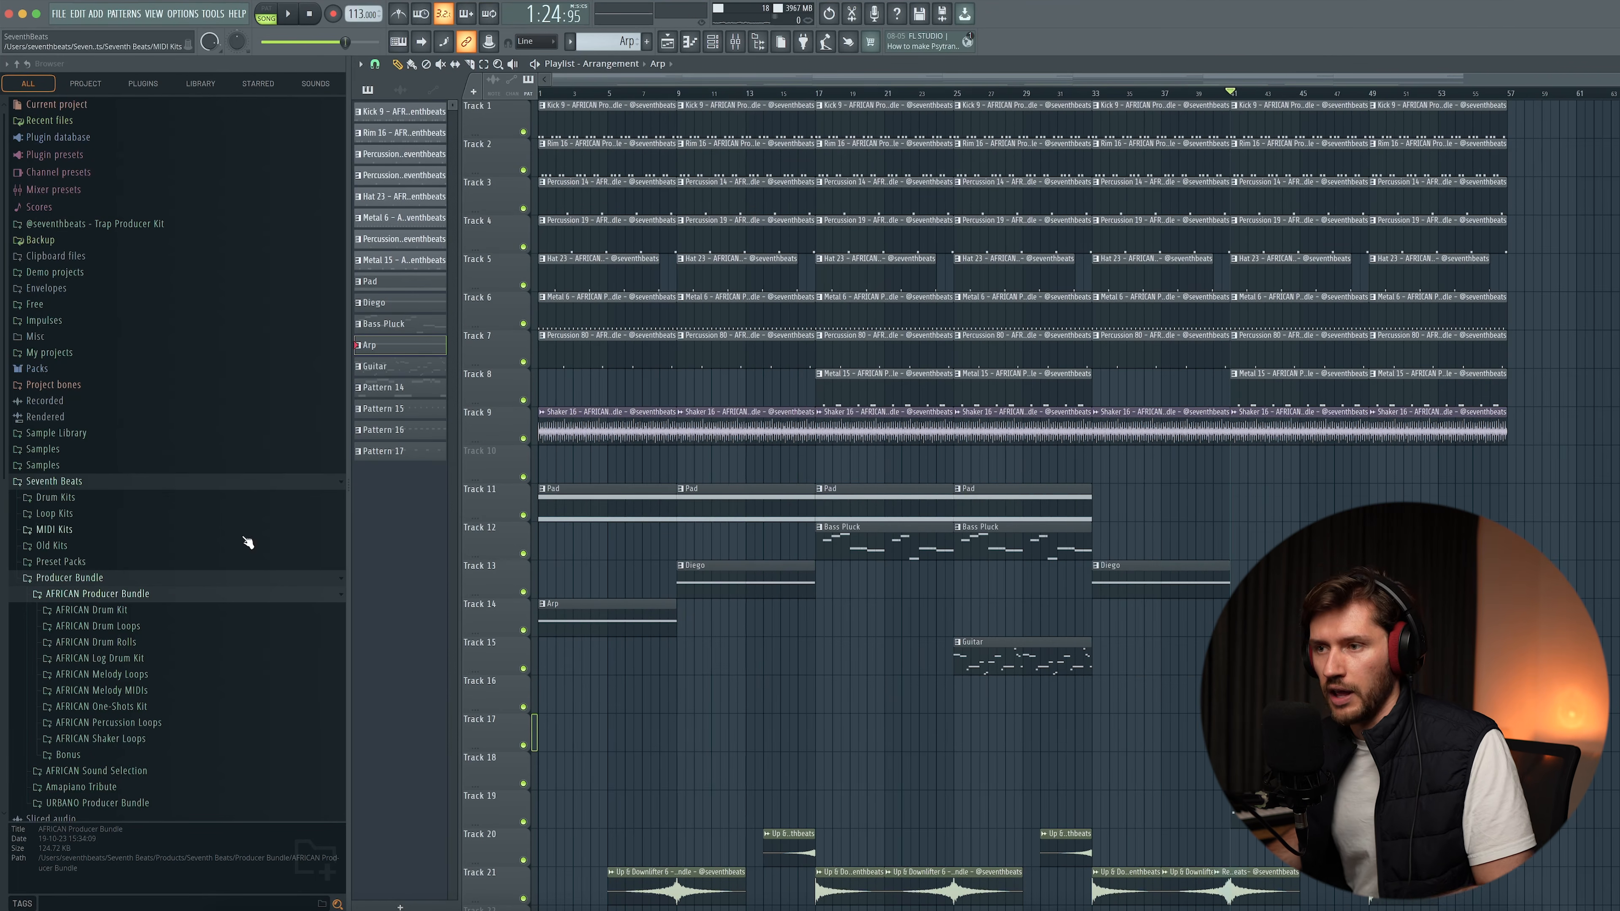
click(131, 614)
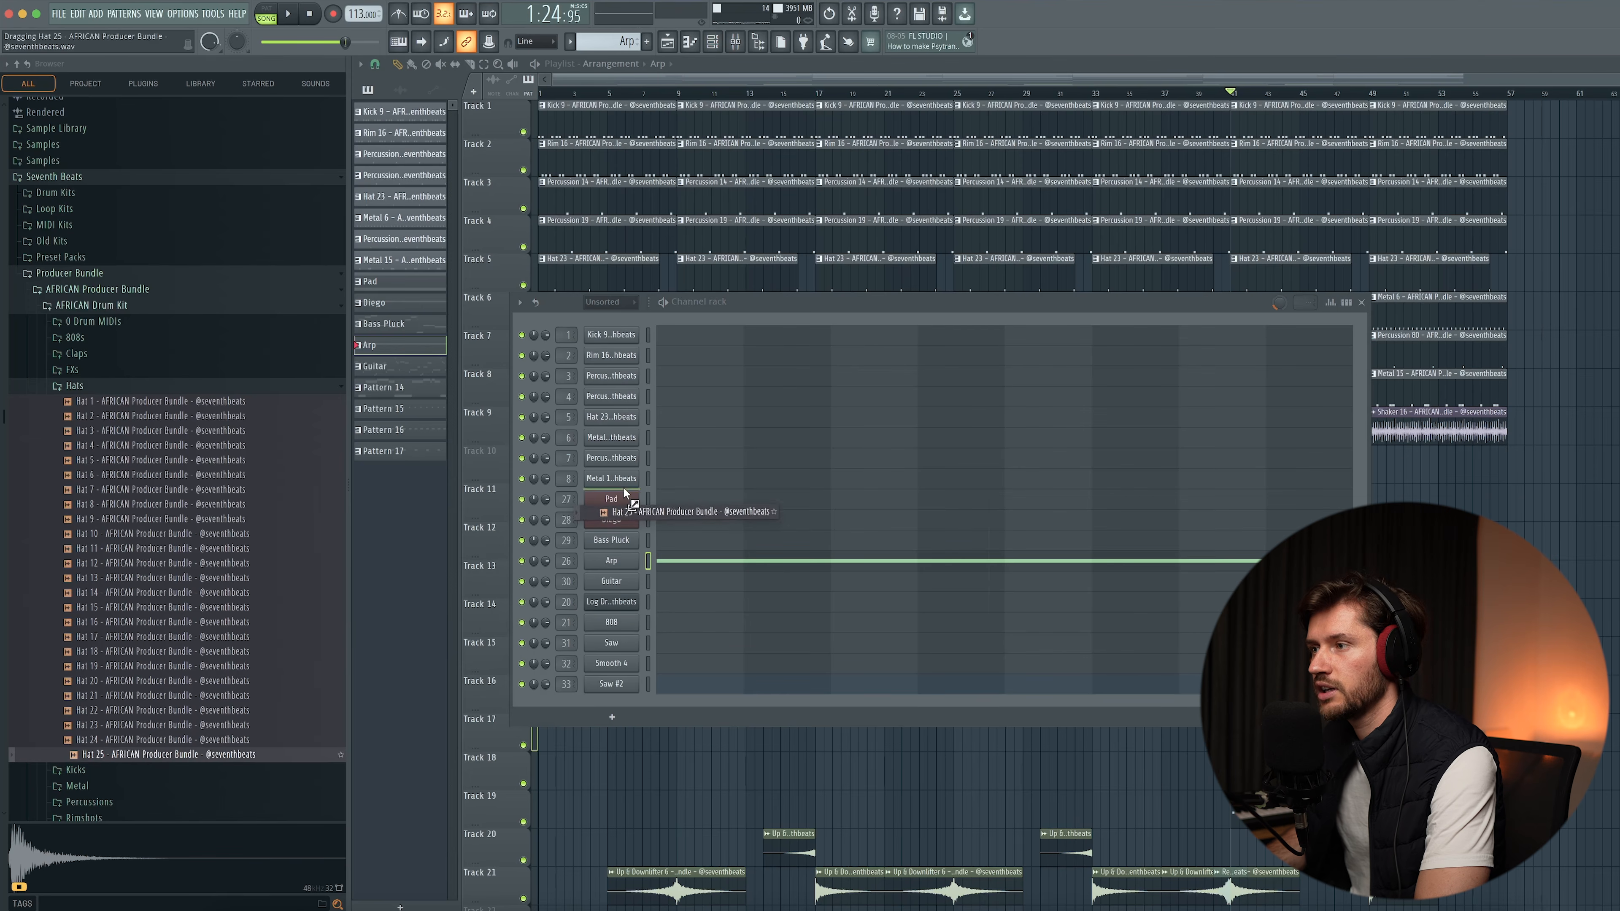
drag(626, 492, 626, 493)
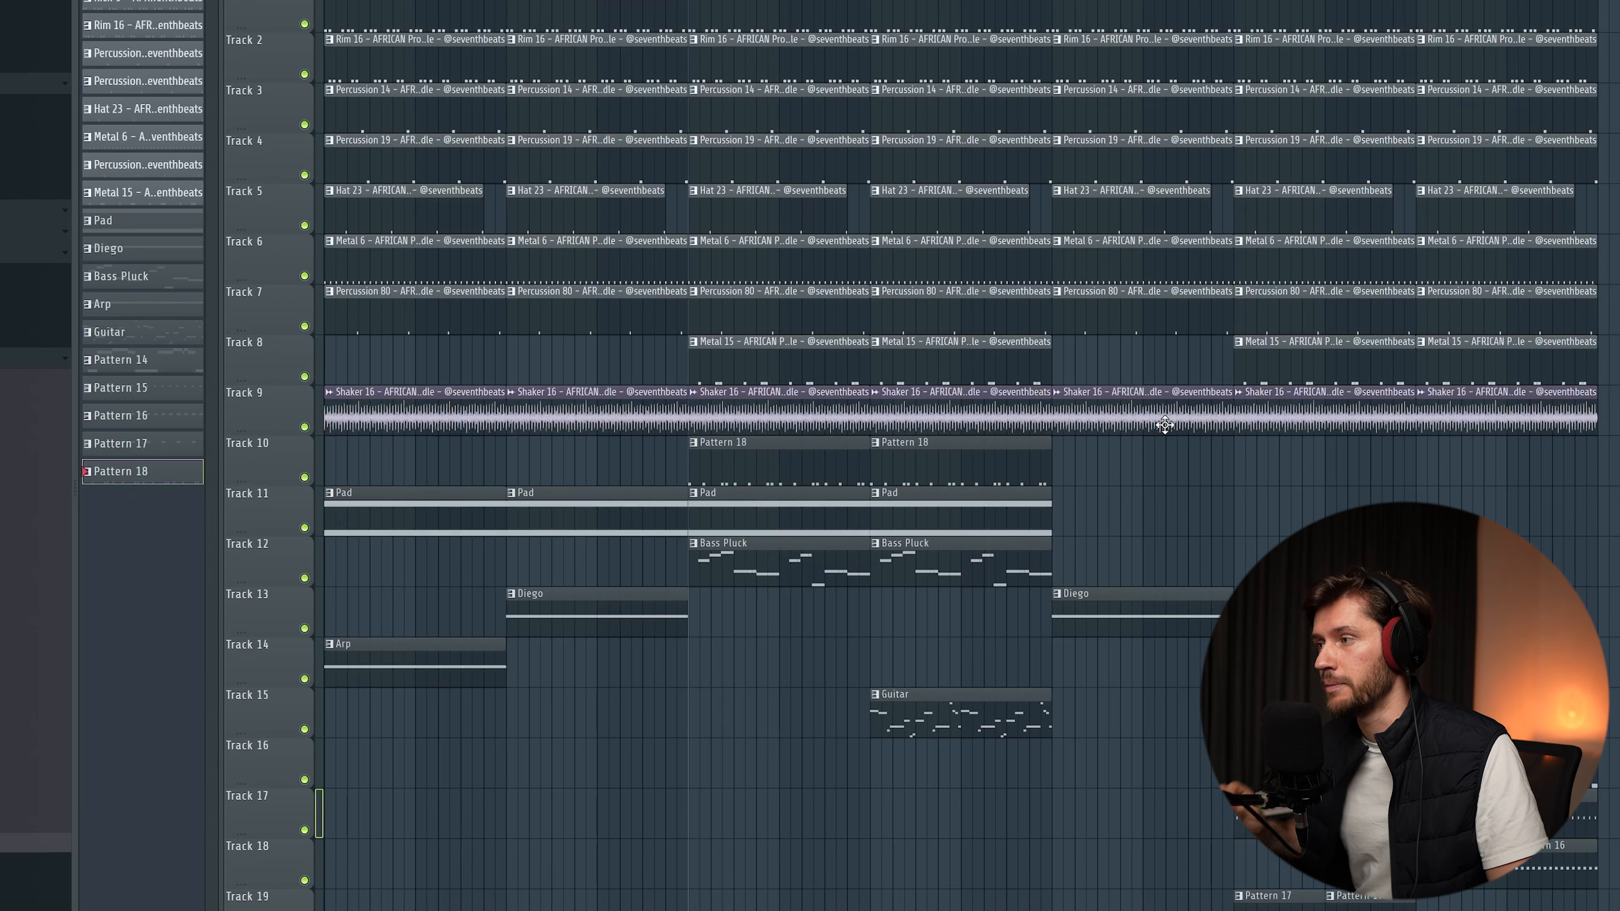
- Listen to the new hat part, place Pattern 18 on Track 10 at bar 41, make it unique and repeat it up to bar 57
key(space)
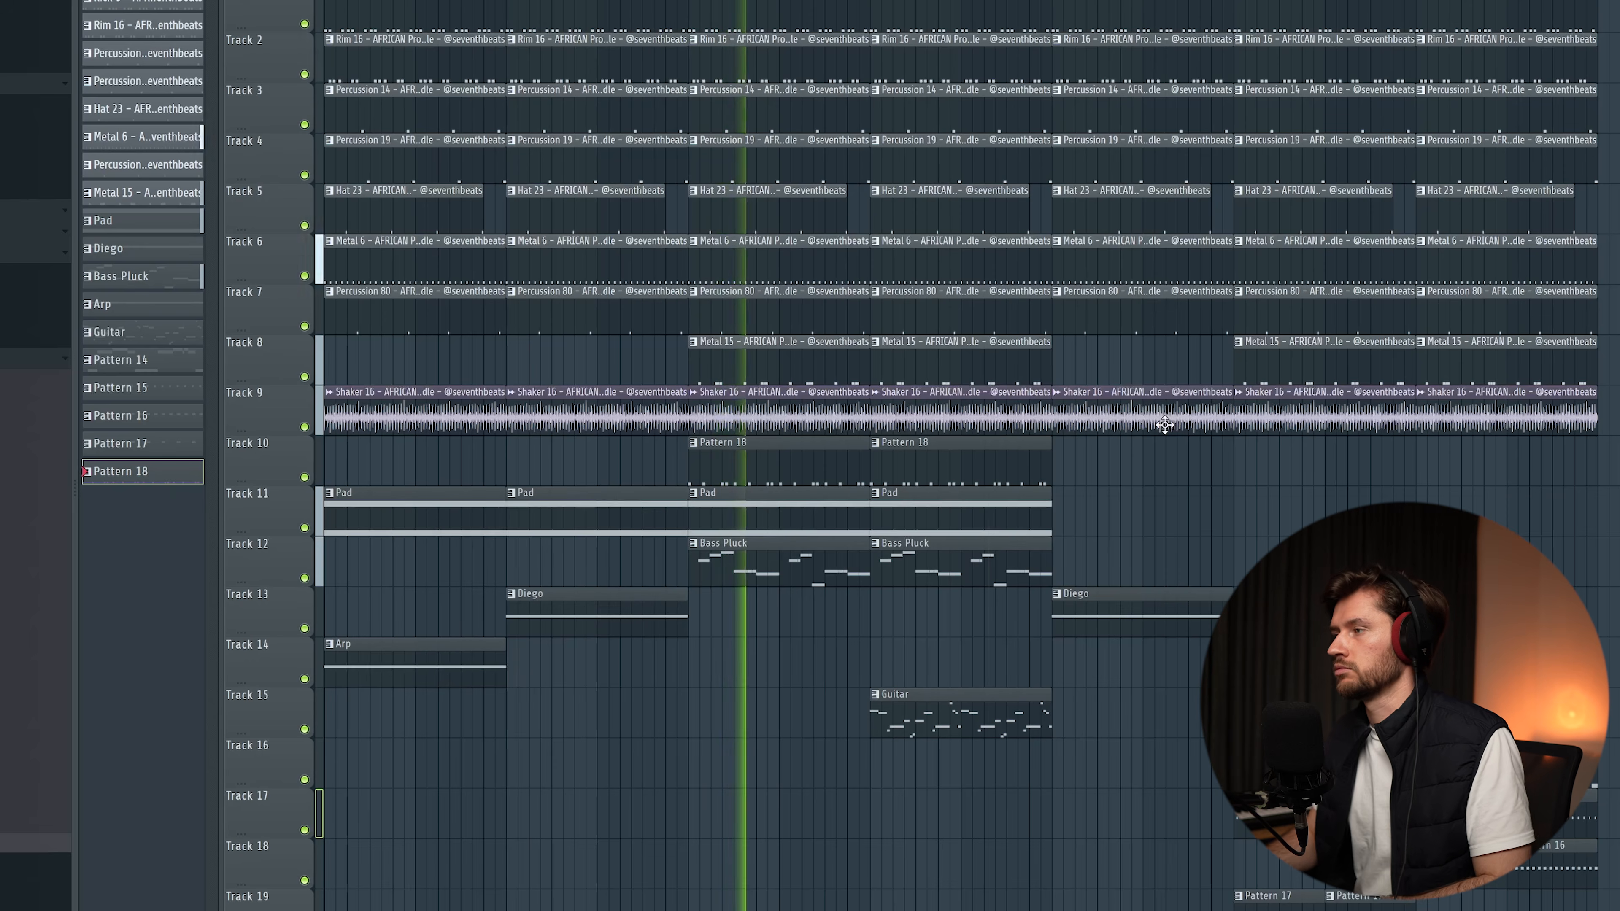
scroll(1007, 469, right, 5)
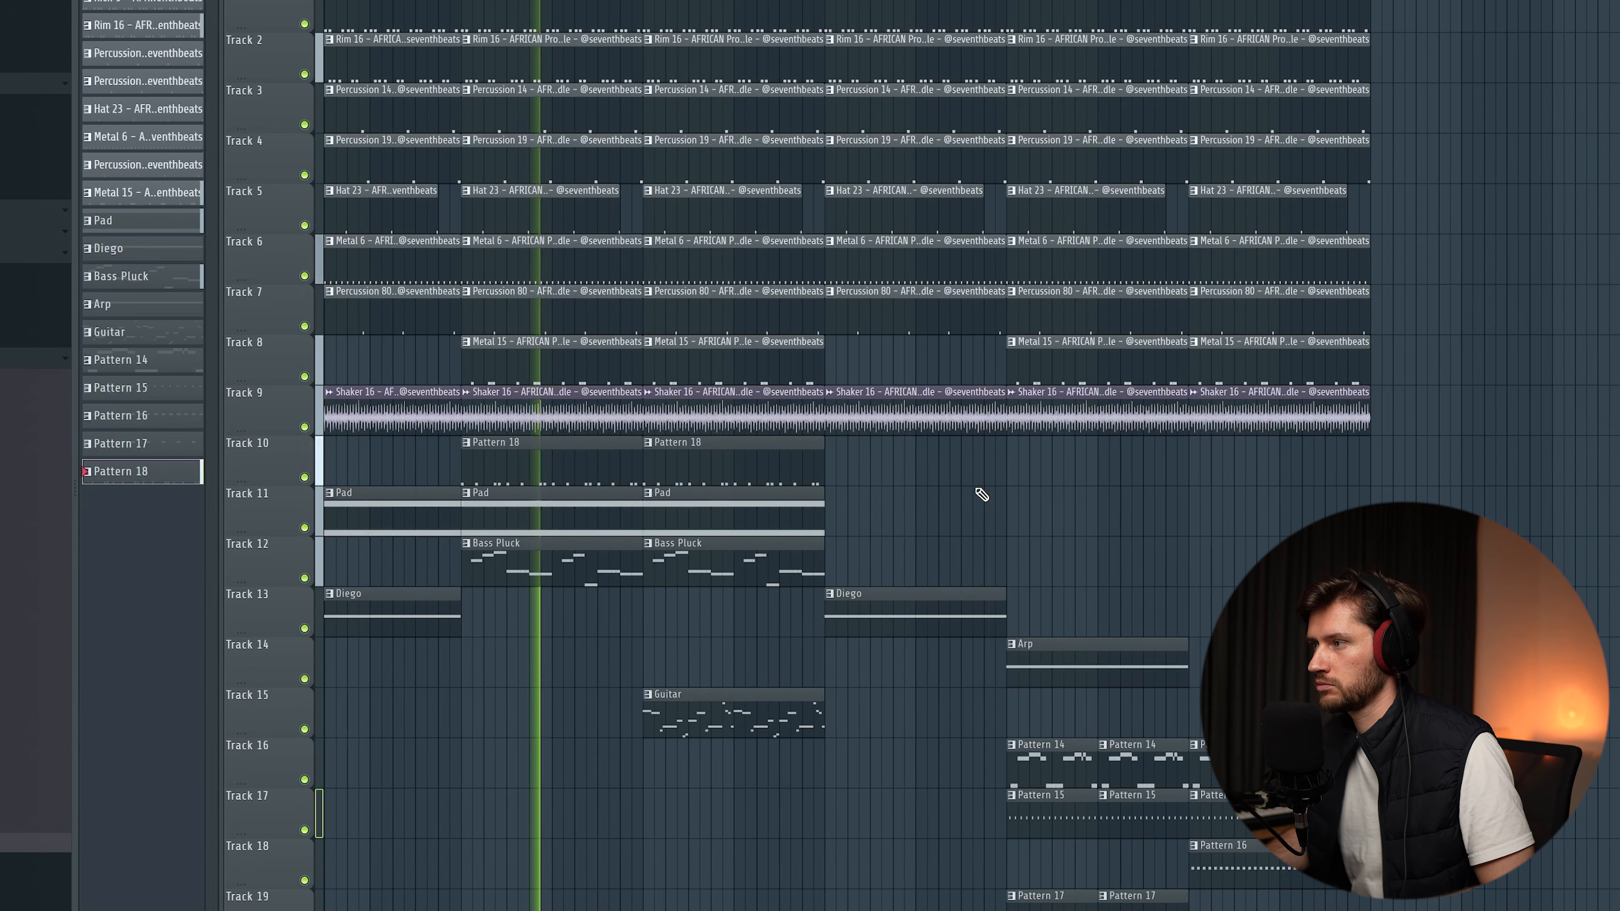
key(space)
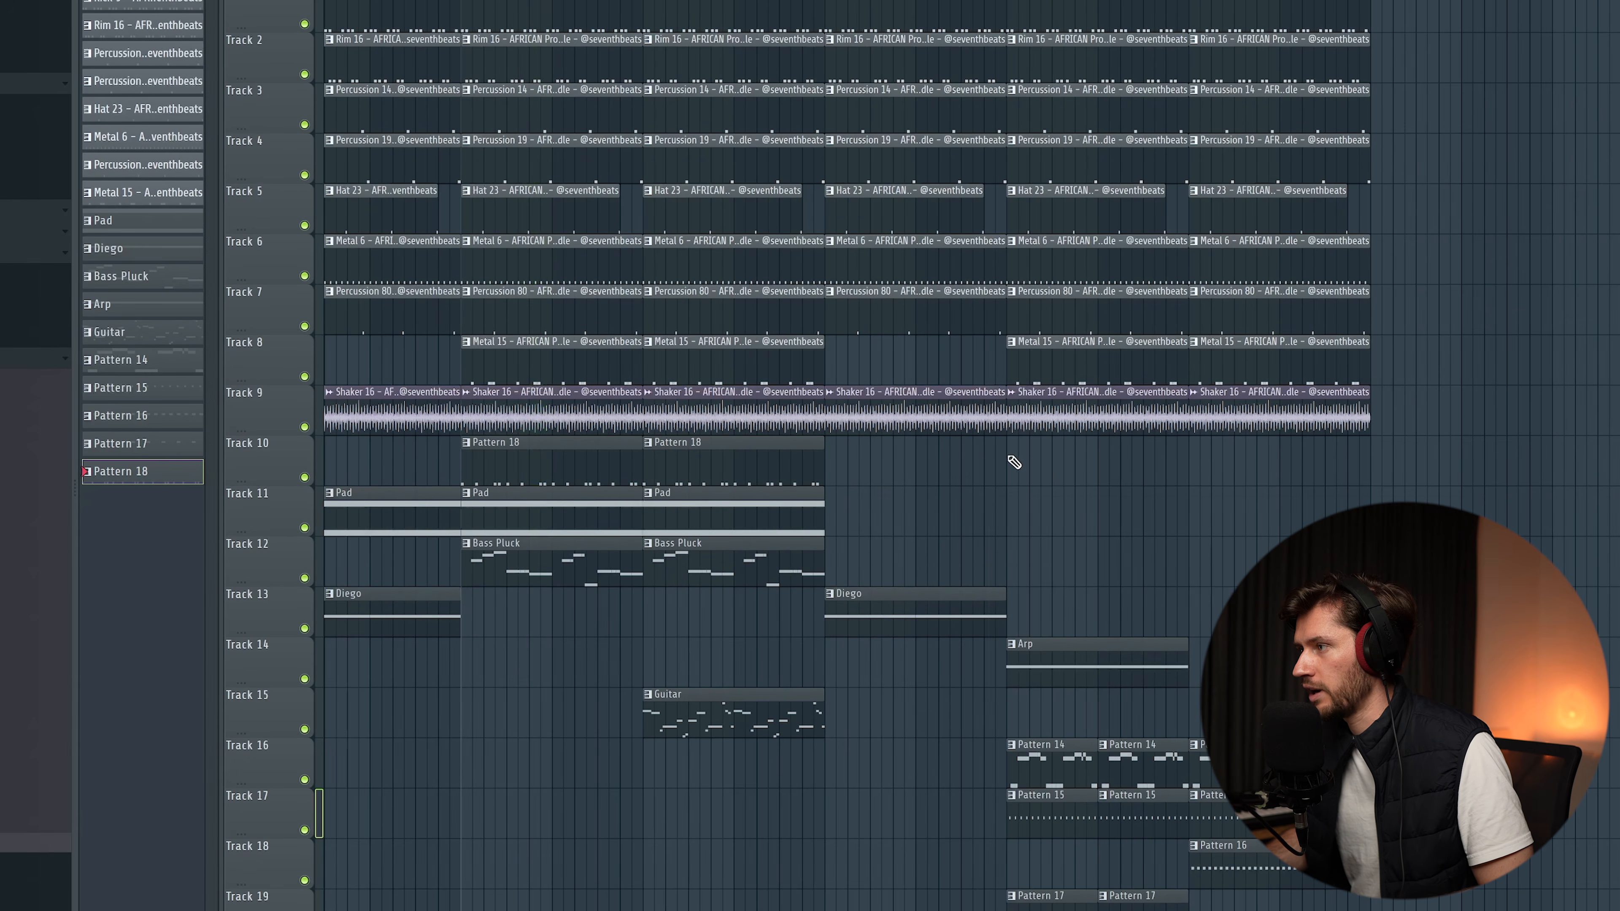
click(1011, 441)
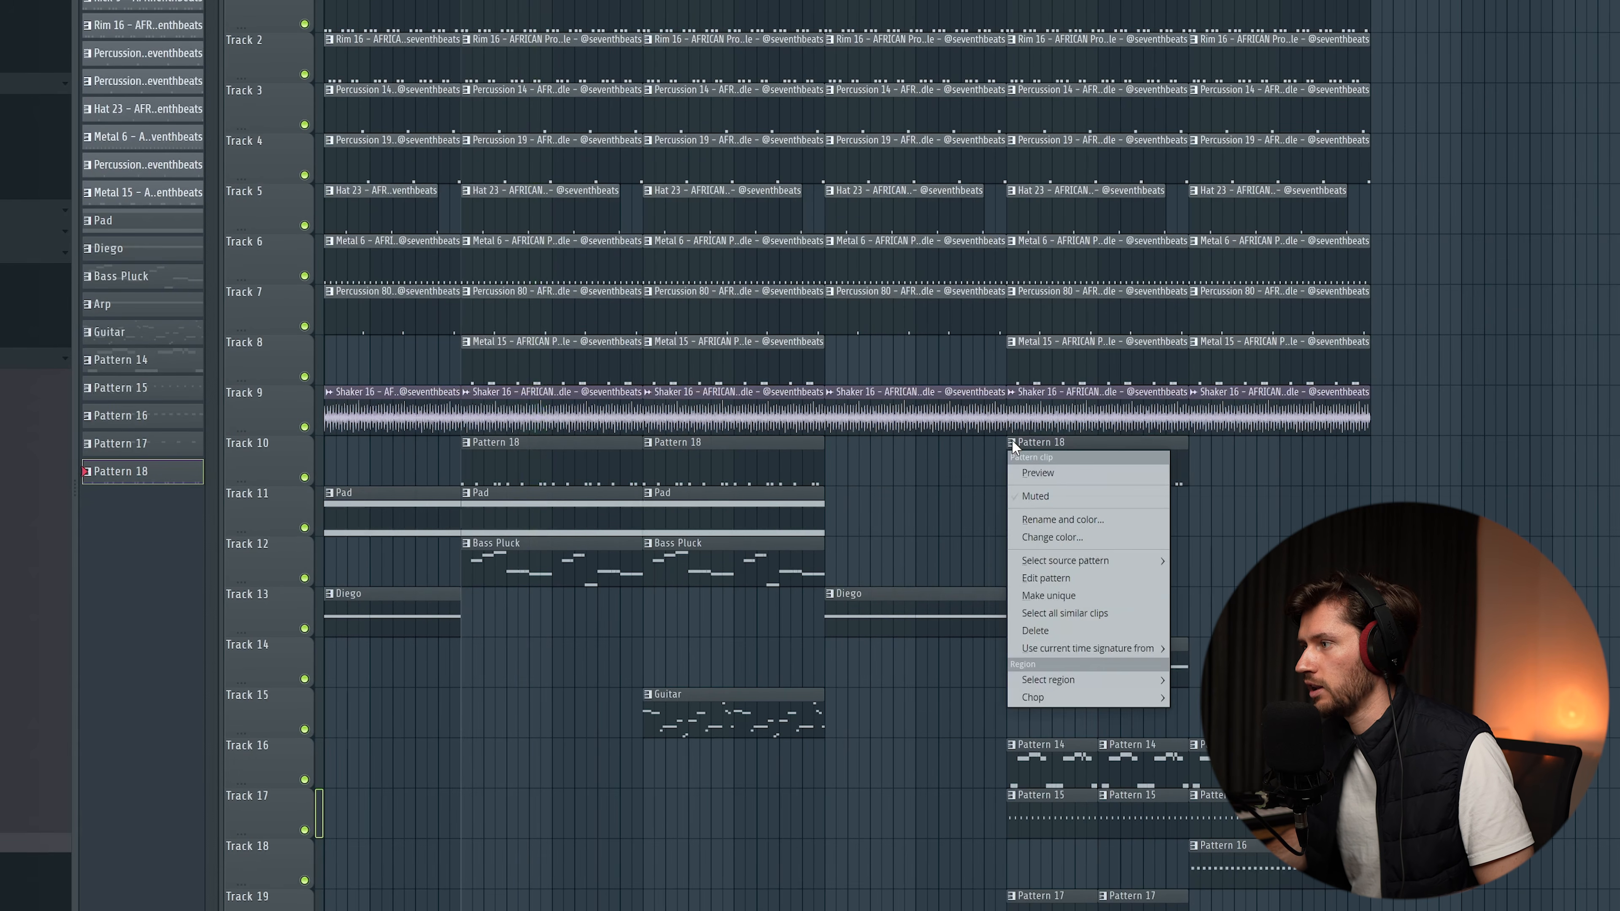
click(1086, 598)
right_click(1237, 462)
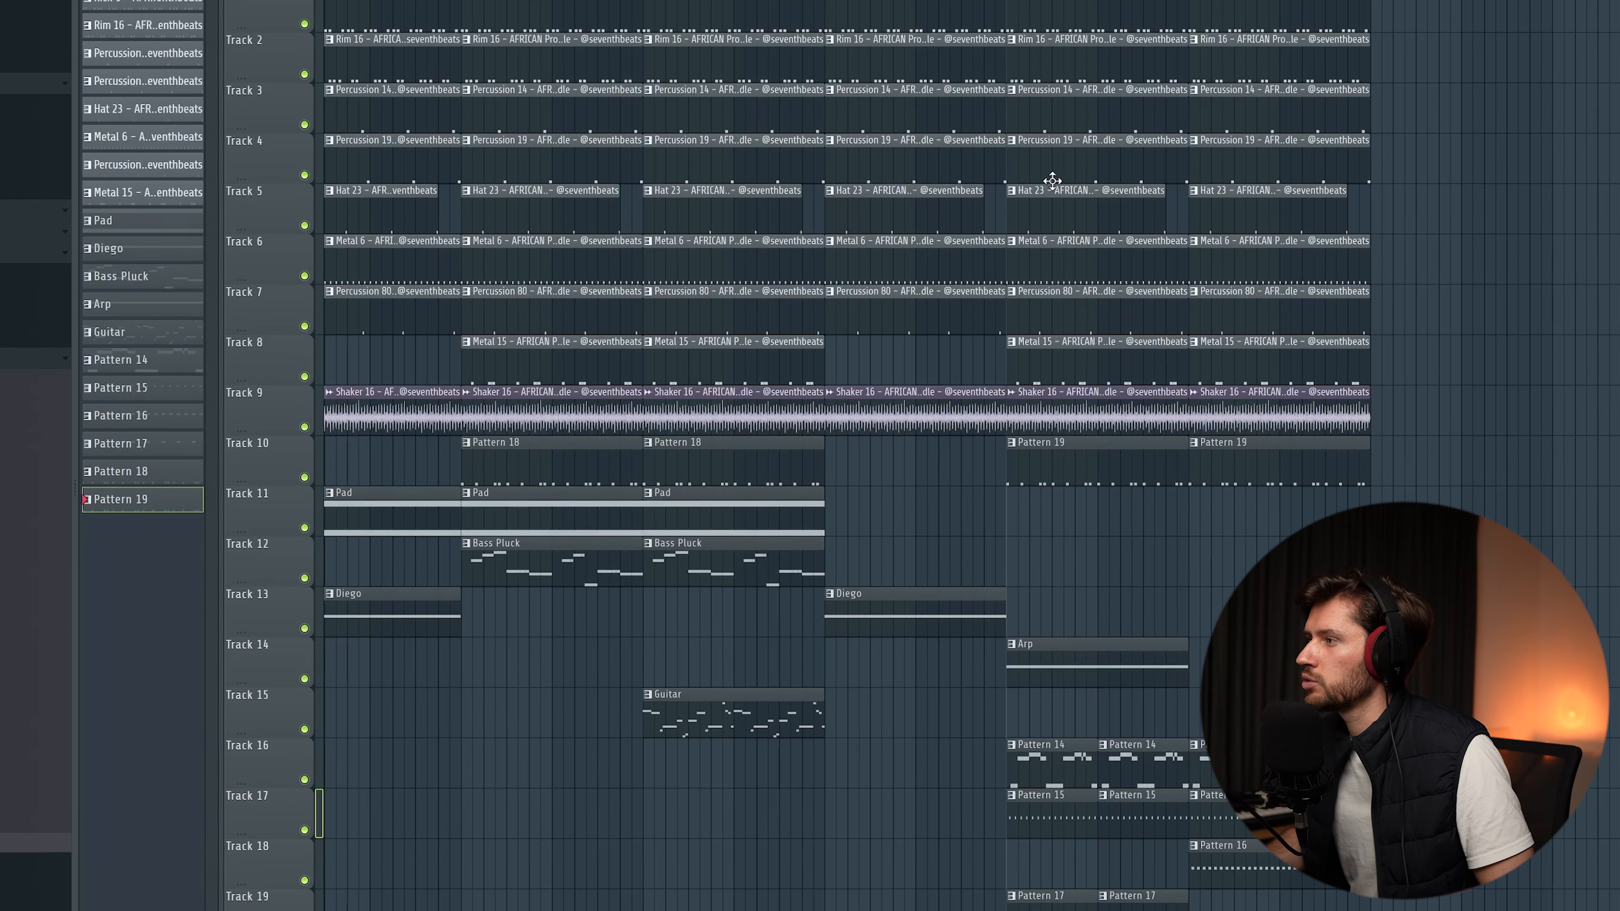
- Draw four extra C5 hat notes into the gaps across the first four bars of Pattern 19 while it plays
double_click(1065, 466)
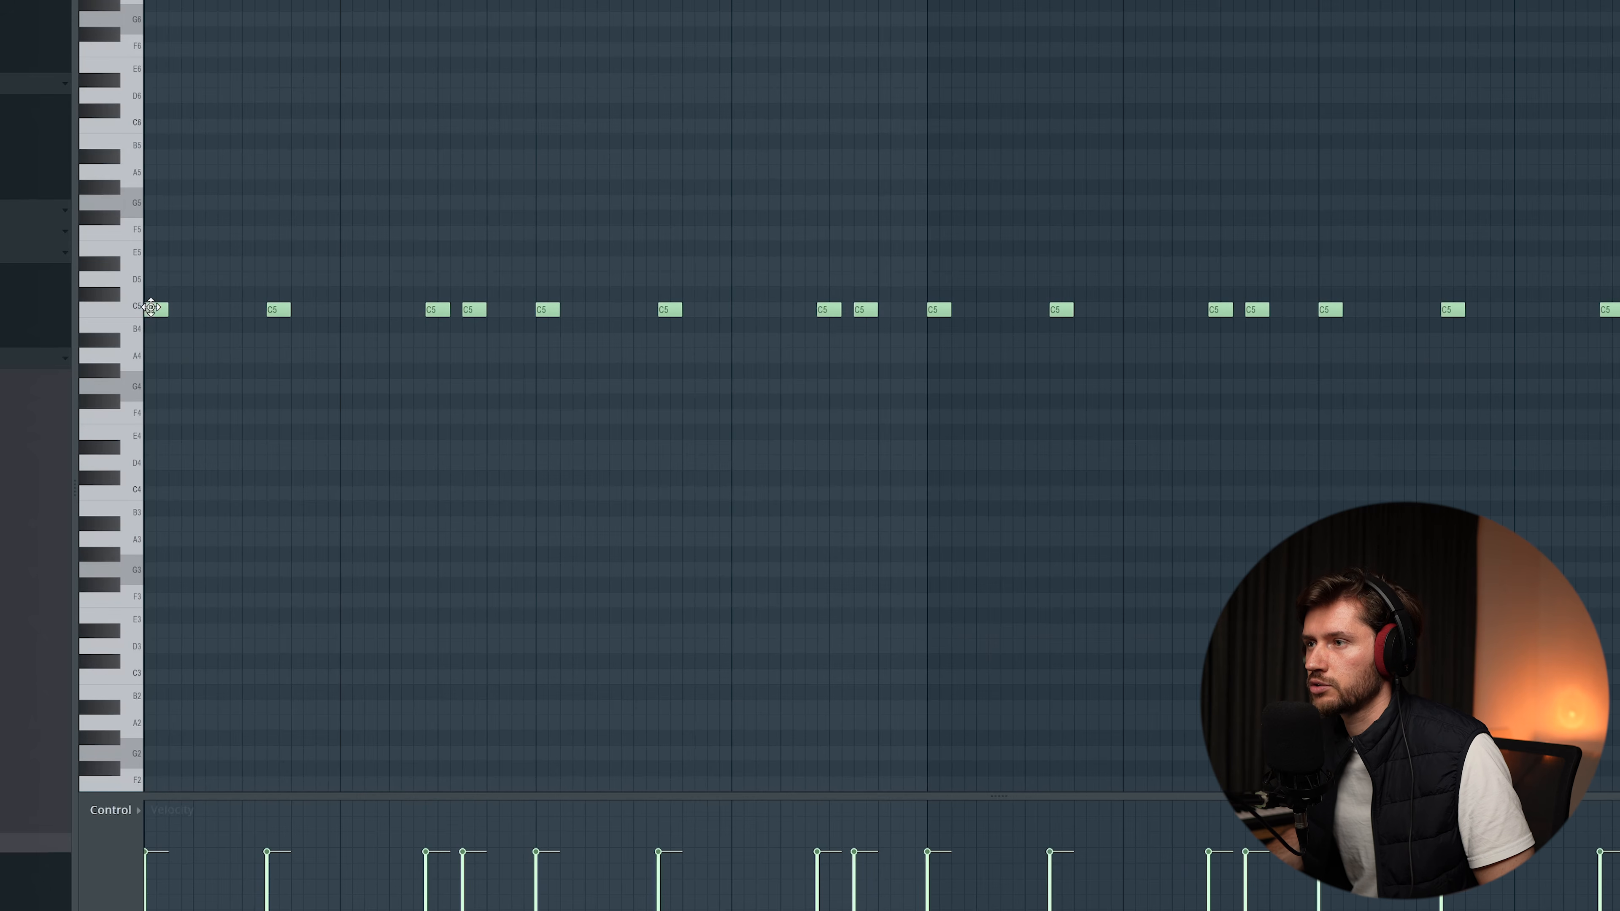
drag(208, 311, 220, 313)
key(space)
click(343, 305)
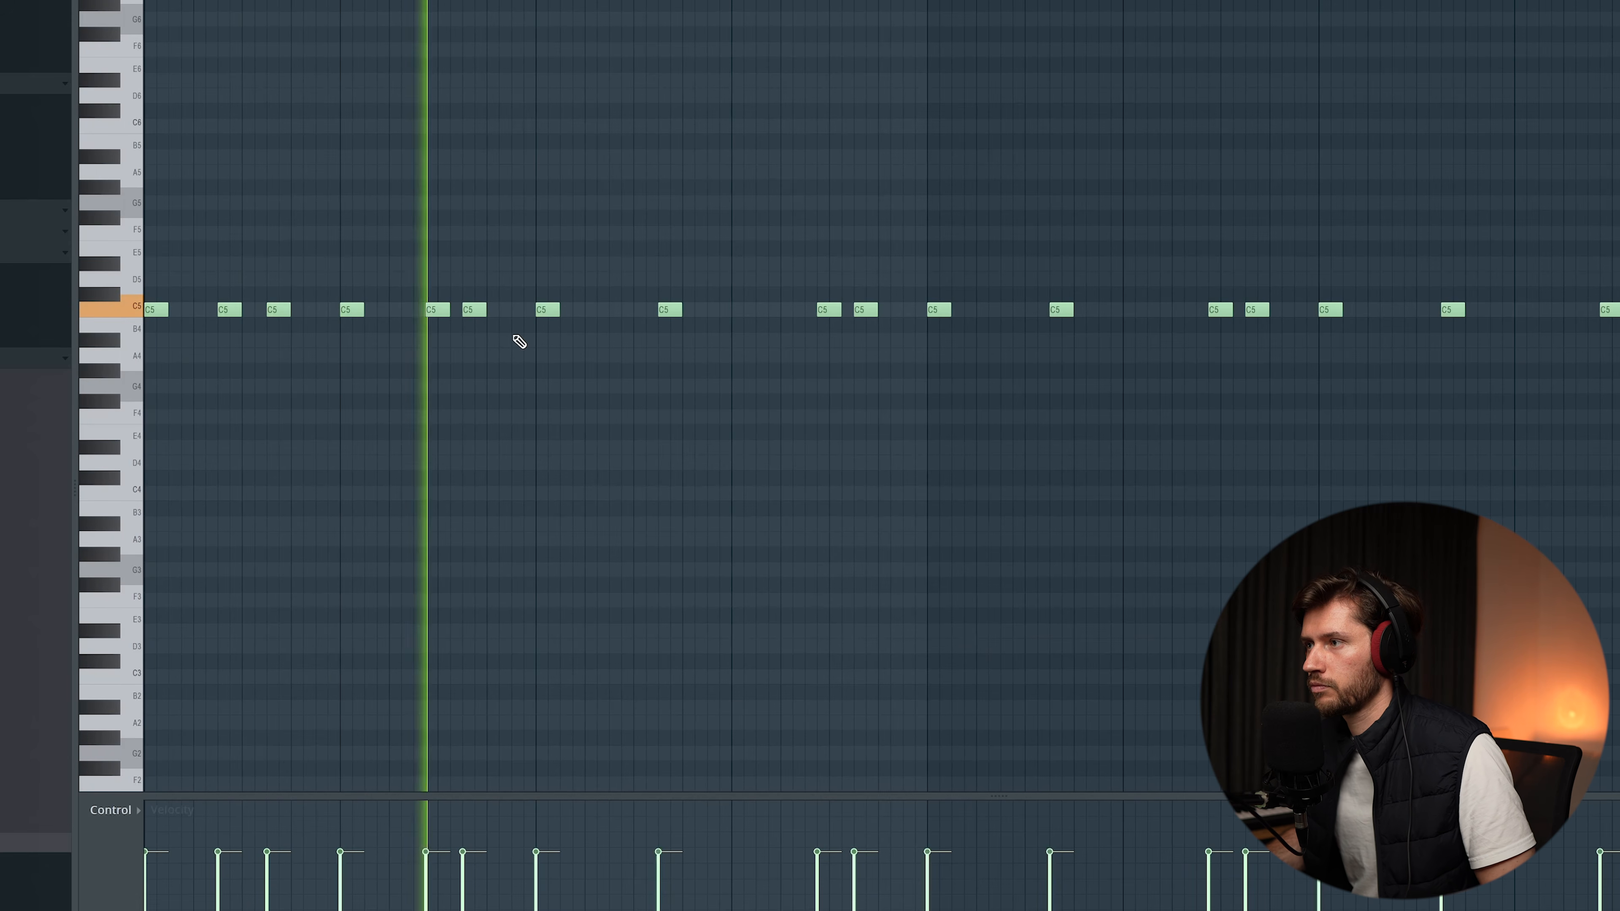
click(612, 312)
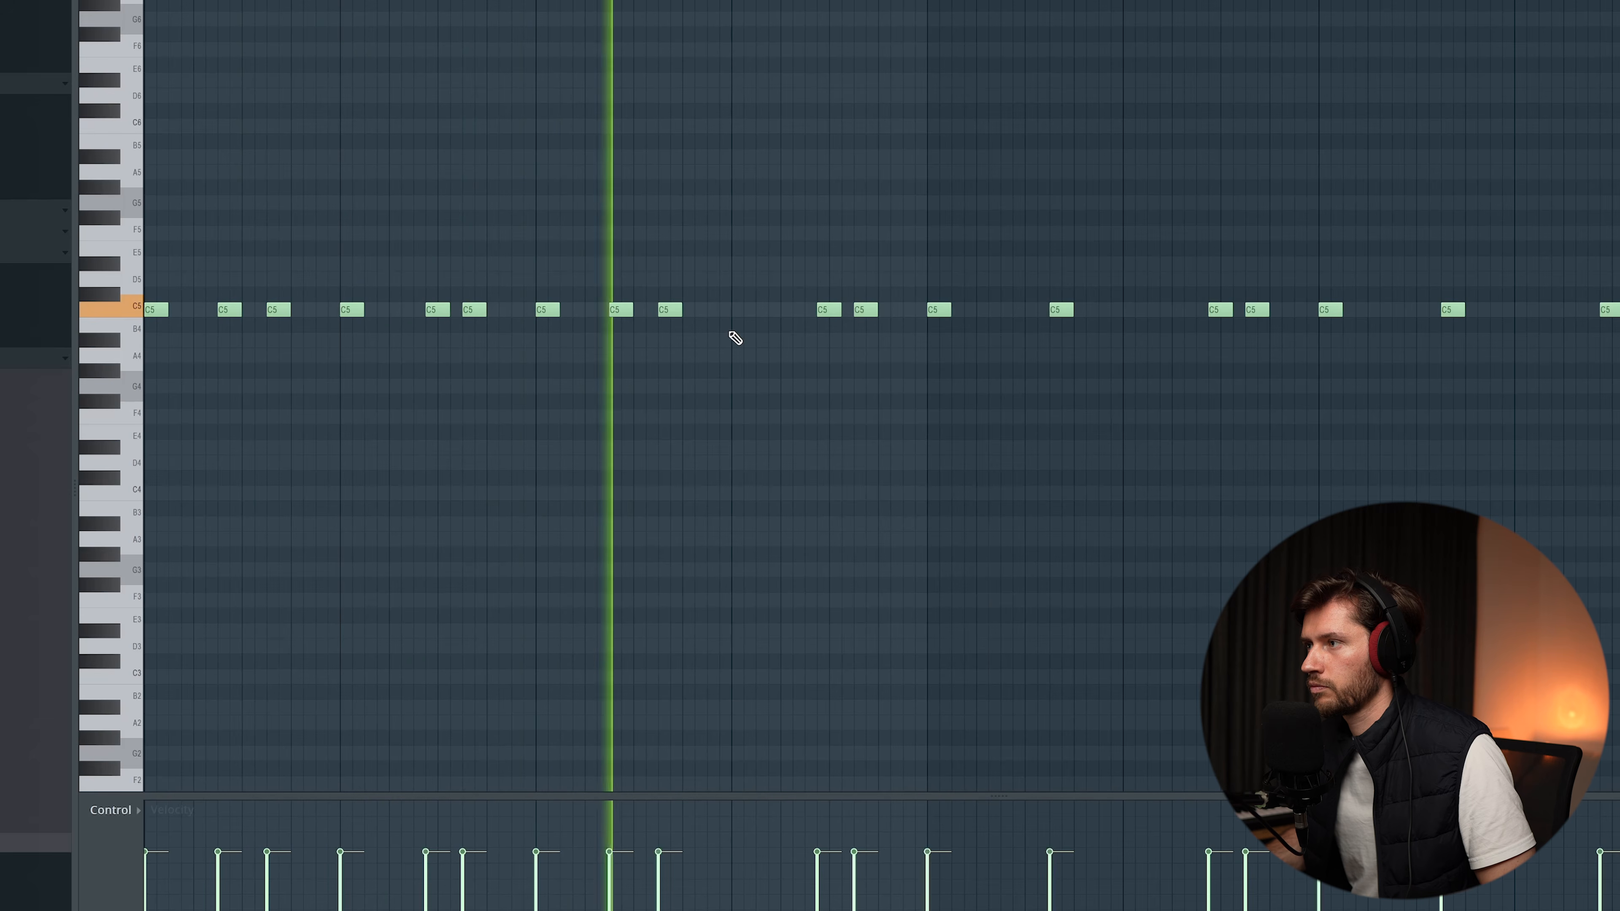
click(737, 311)
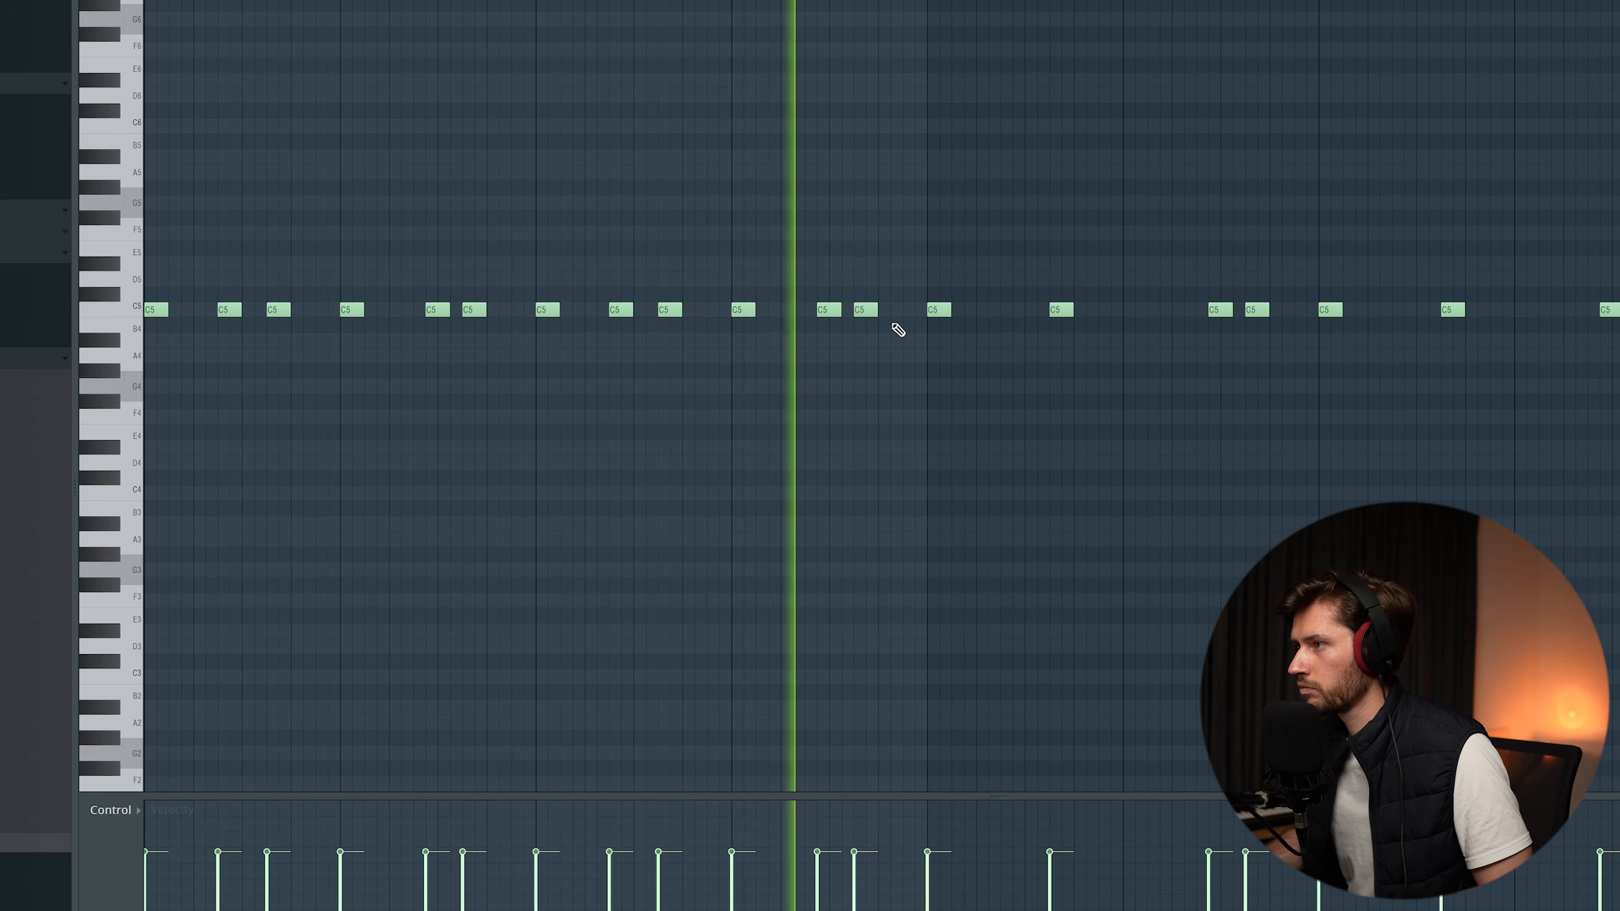
key(space)
drag(1618, 273, 940, 347)
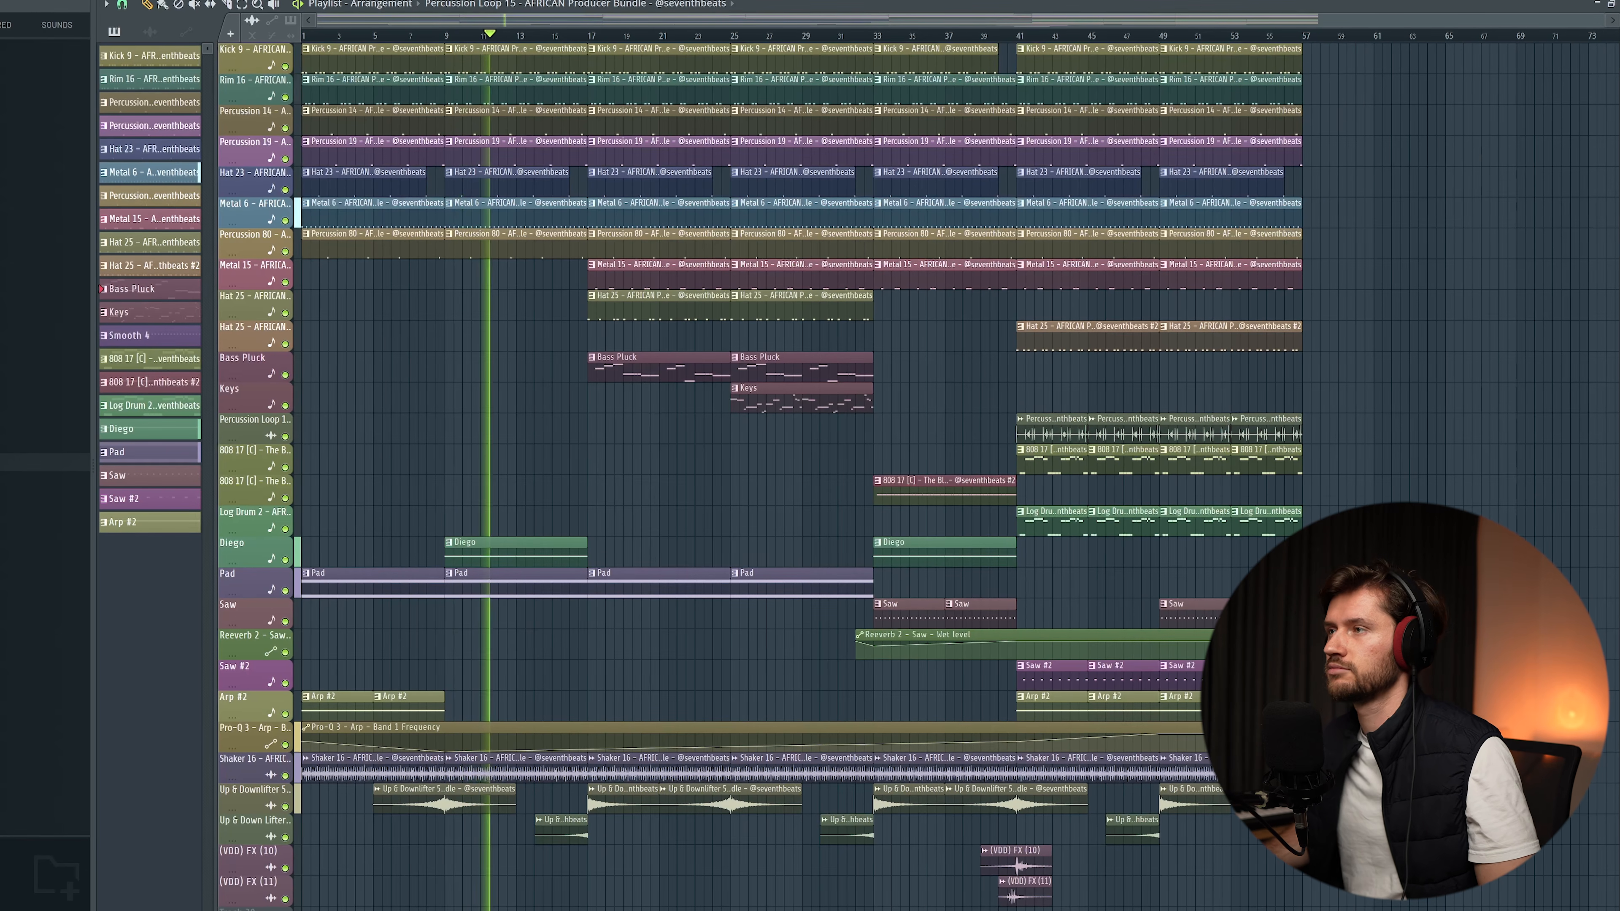
- Listen through the colour-coded arrangement from the intro onward, following its sections along the playlist
drag(316, 18, 339, 18)
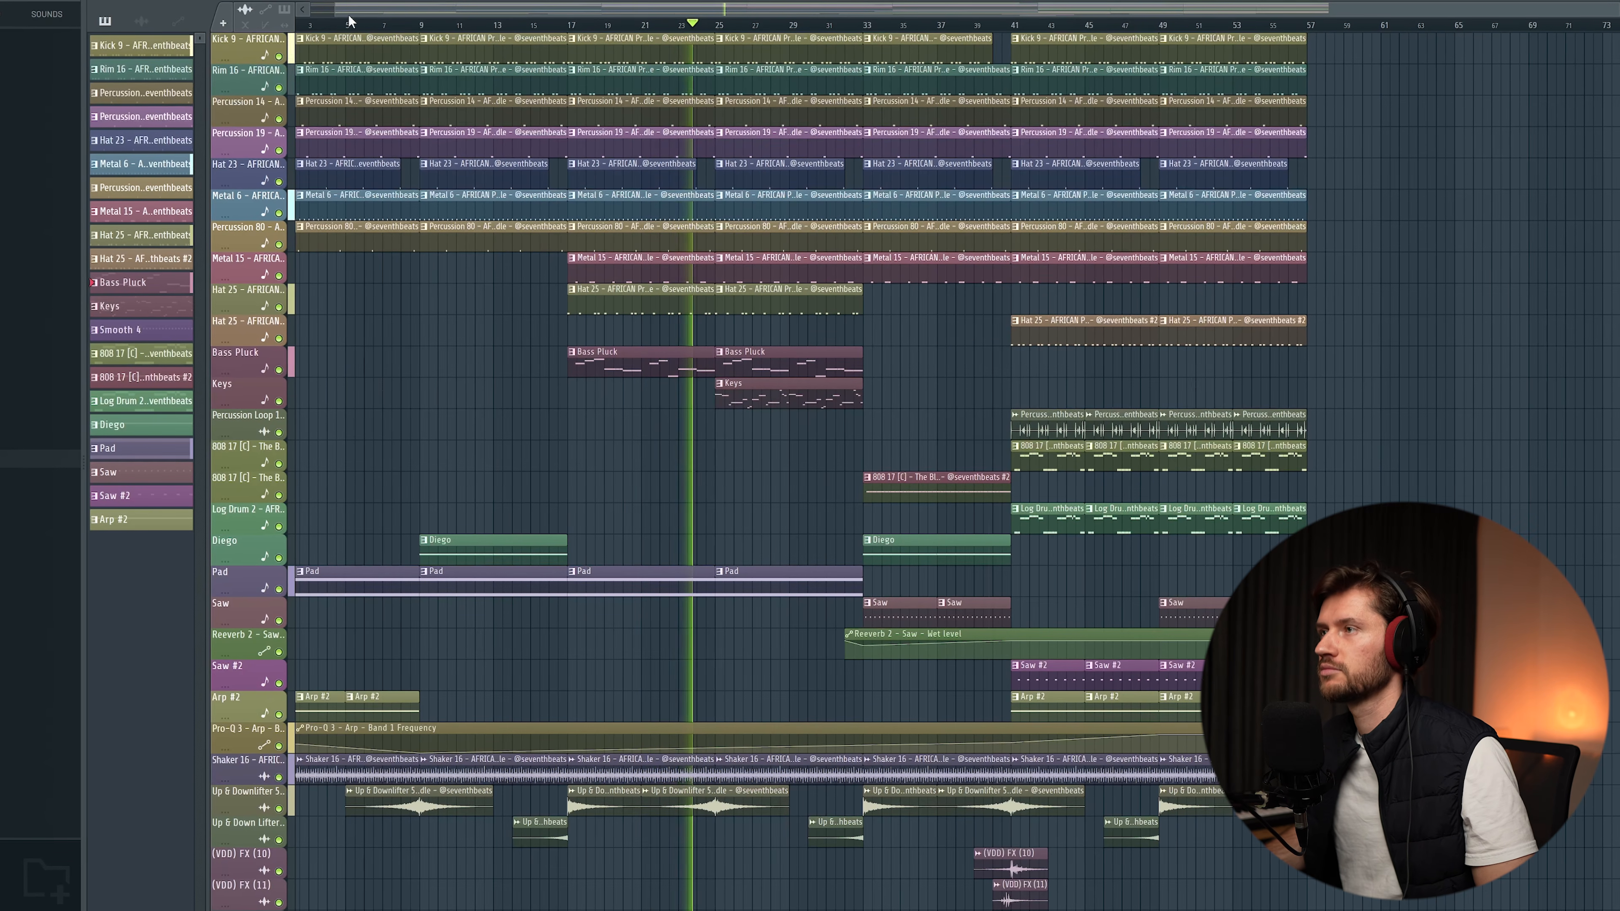
drag(335, 11, 400, 10)
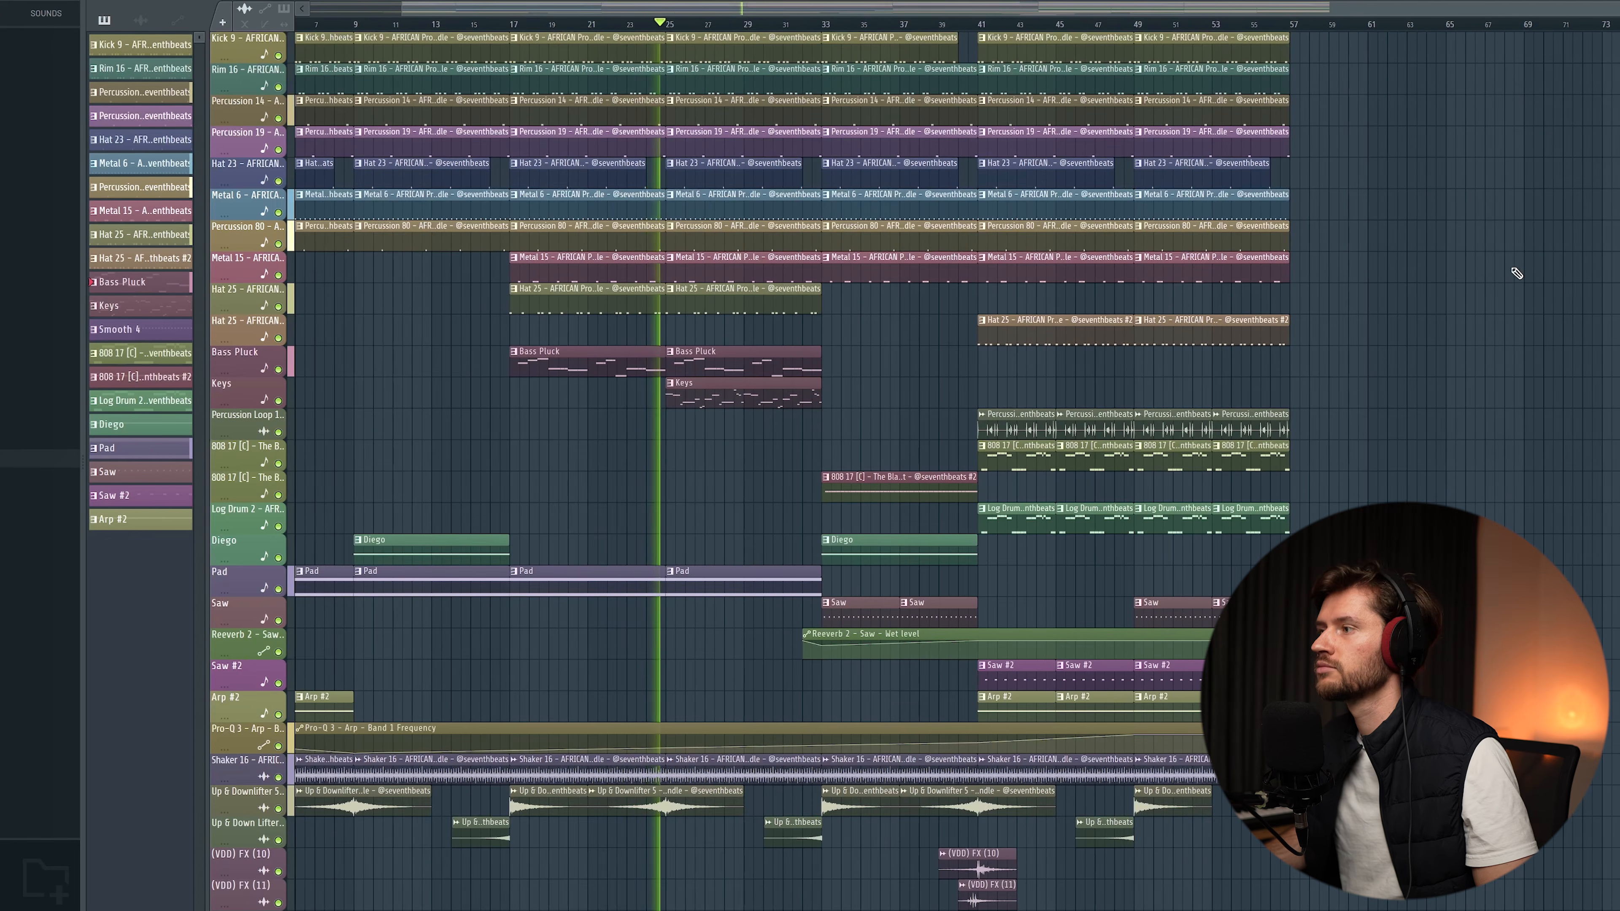
scroll(1516, 273, right, 1)
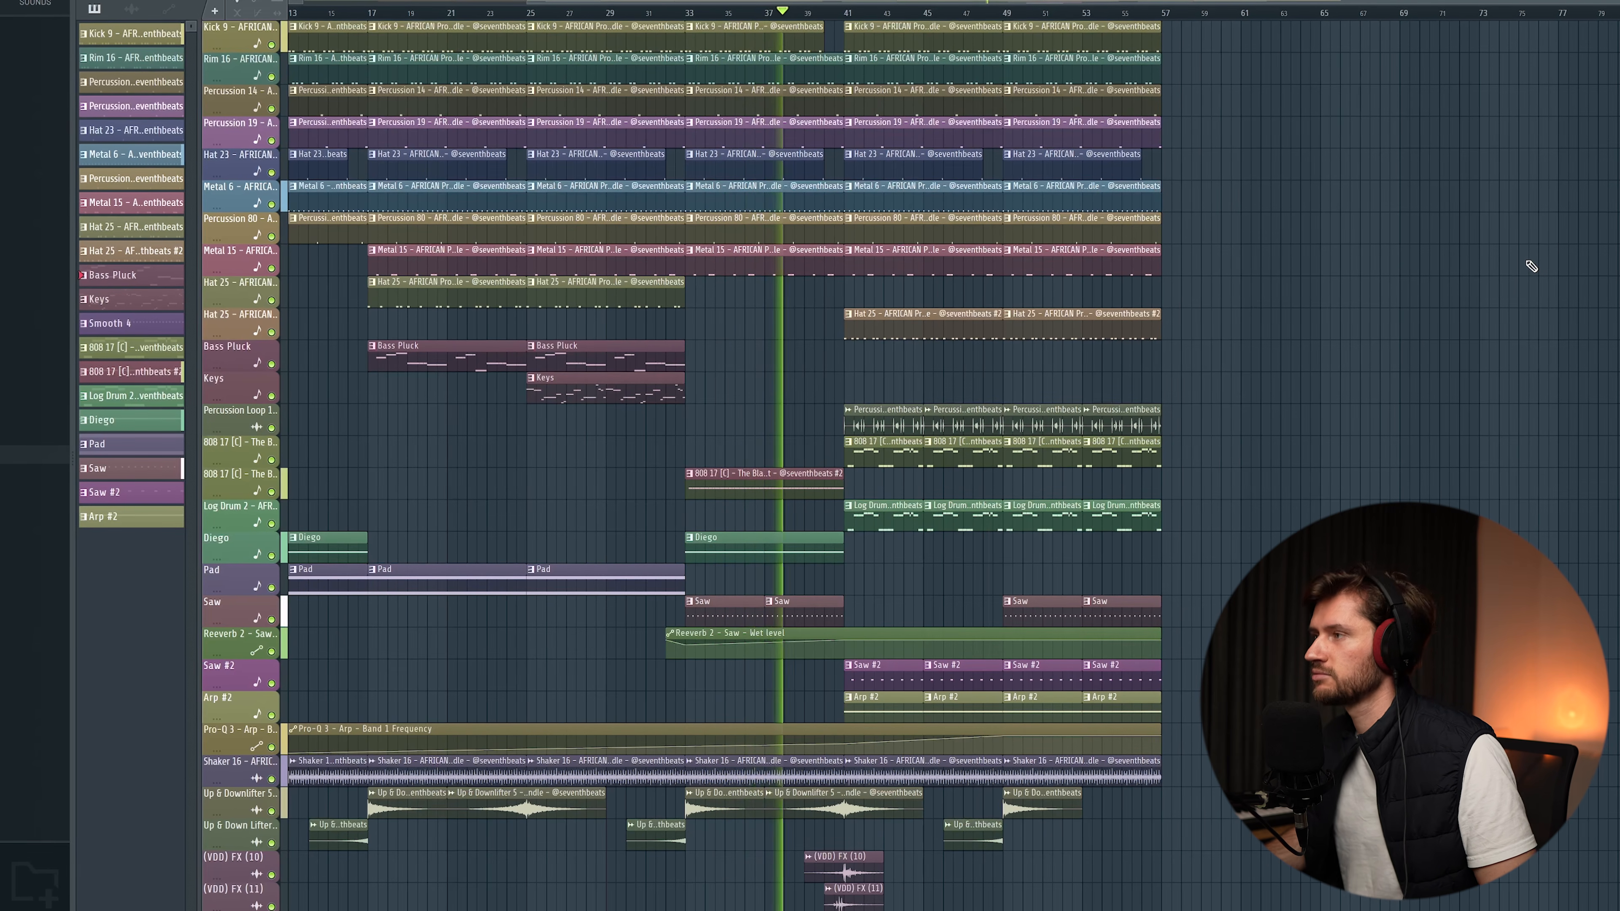
scroll(1532, 265, right, 3)
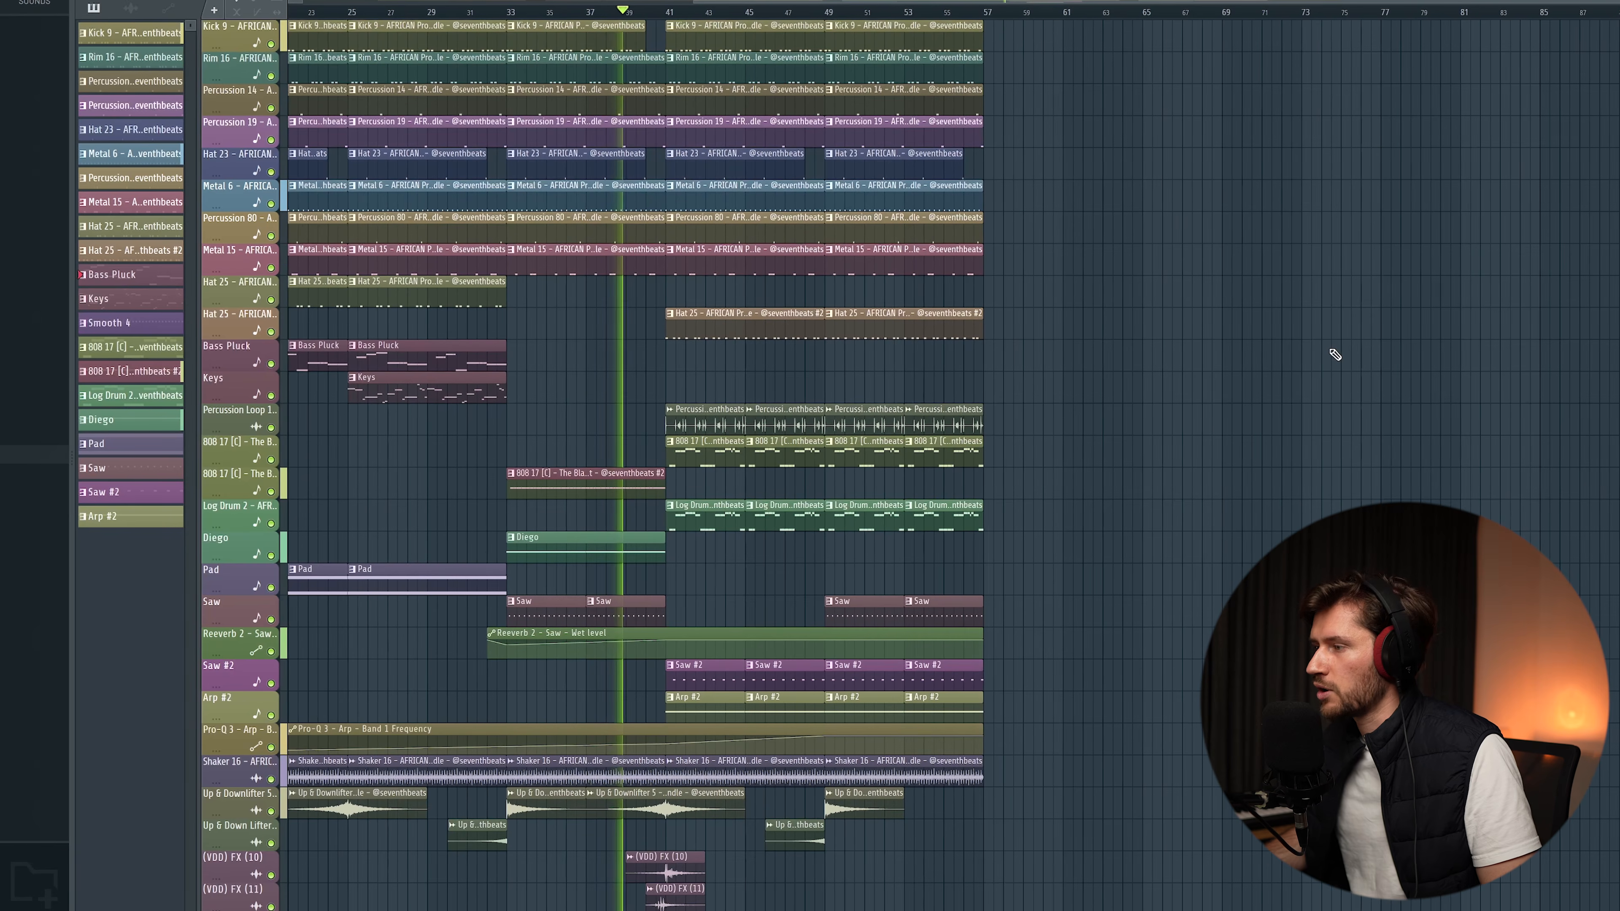